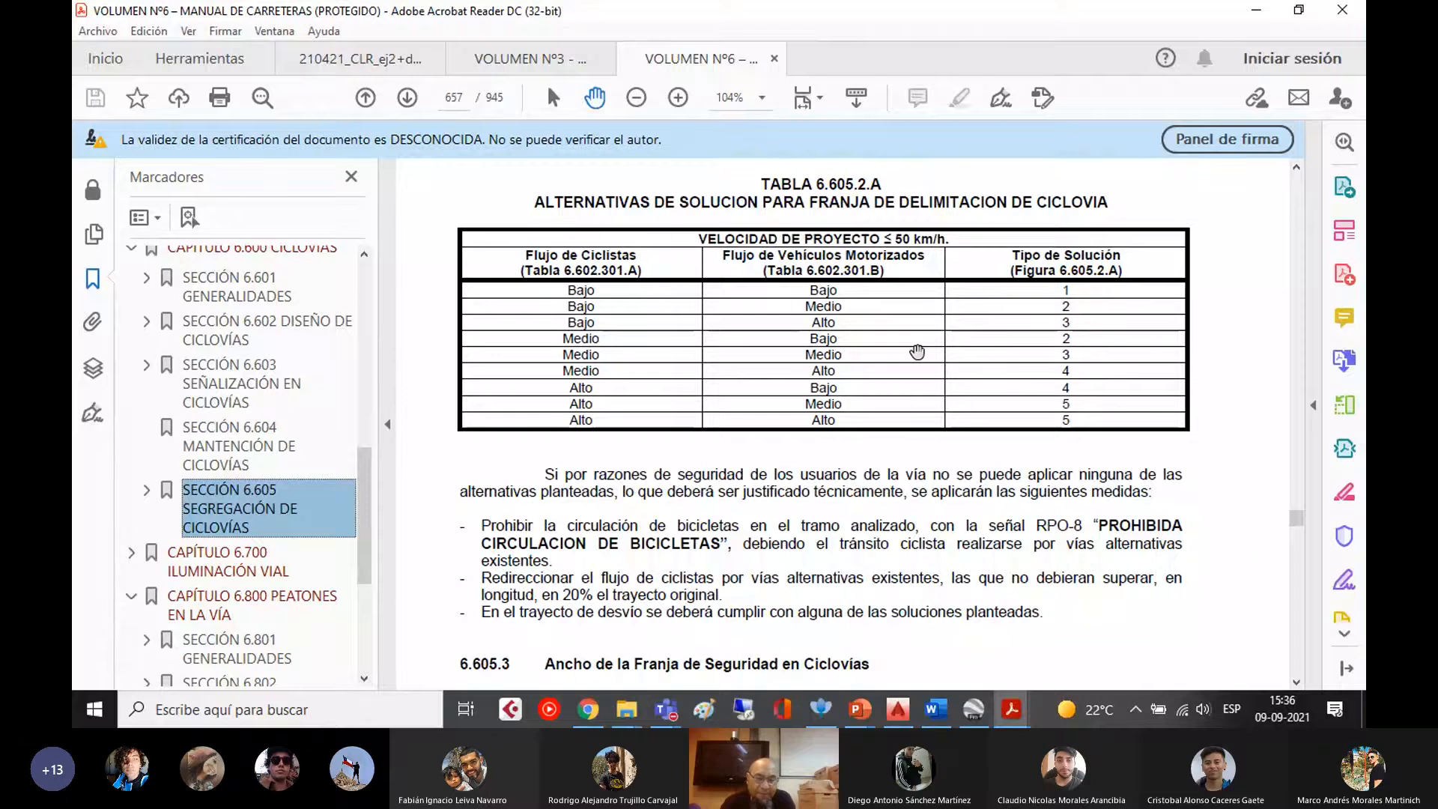
- Review table 6.605.2.A of cycle-lane delimitation alternatives and switch to the Teams meeting window
{"action": "scroll", "coordinate": [906, 376], "scroll_direction": "down", "scroll_amount": 1}
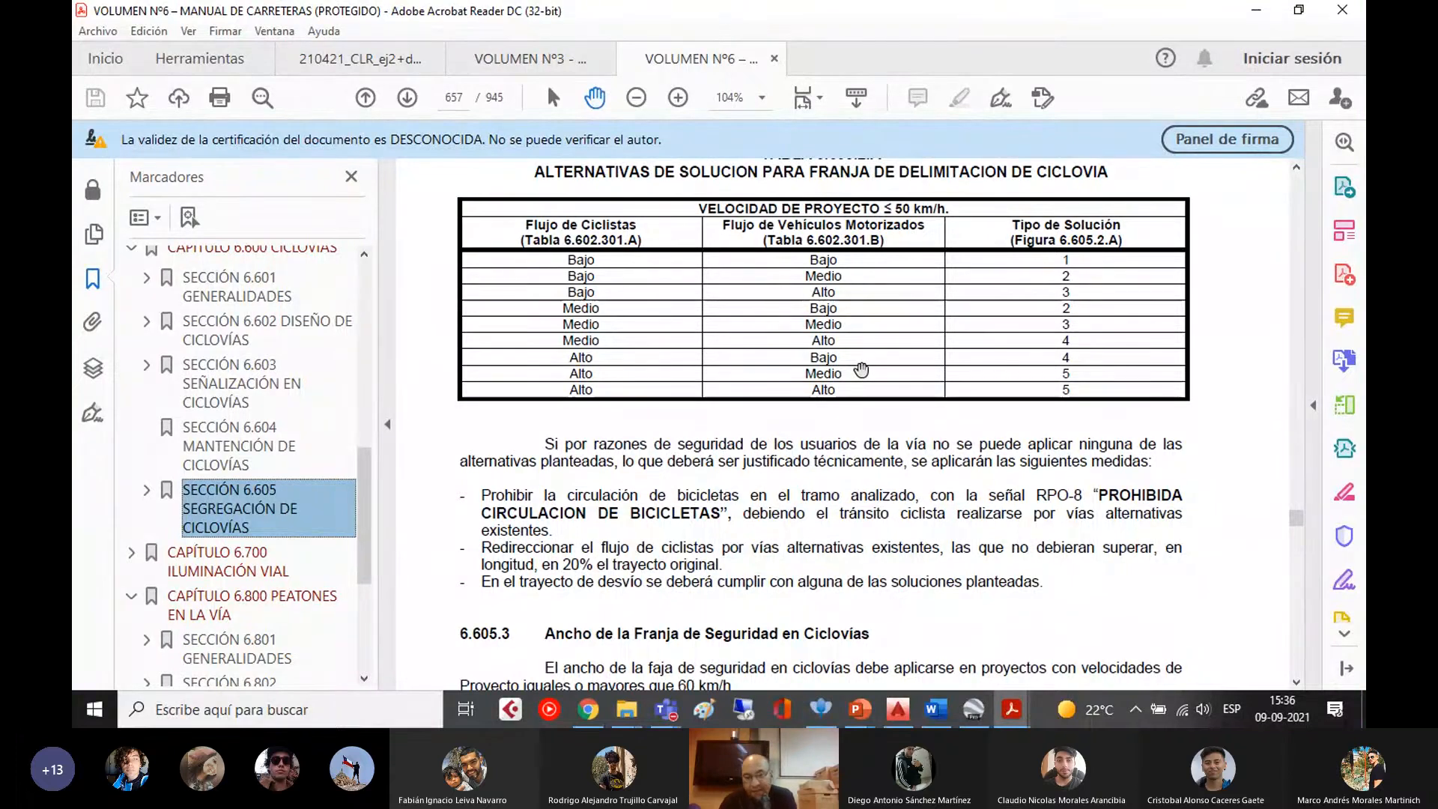
{"action": "scroll", "coordinate": [861, 370], "scroll_direction": "down", "scroll_amount": 1}
{"action": "left_click", "coordinate": [664, 709]}
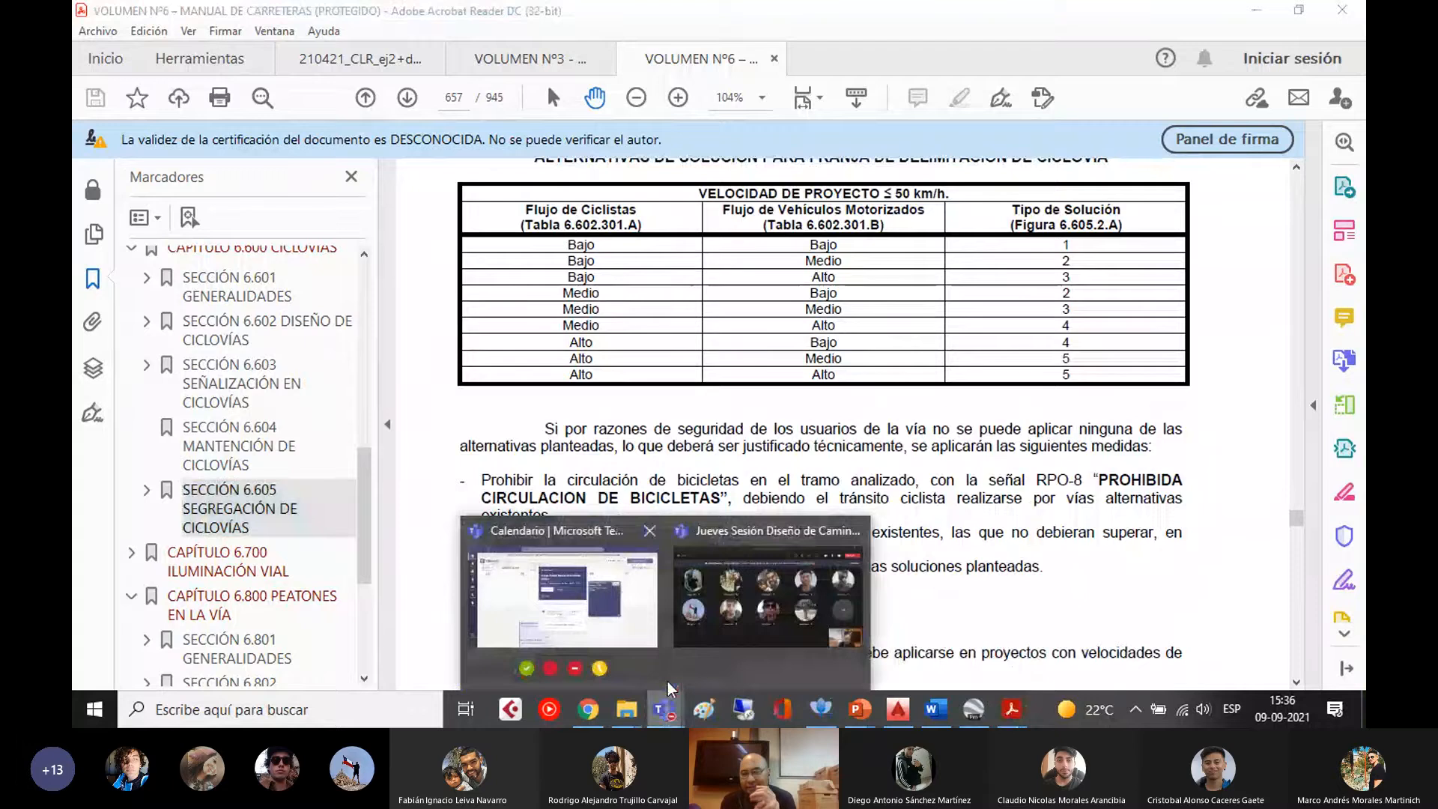
{"action": "left_click", "coordinate": [722, 624]}
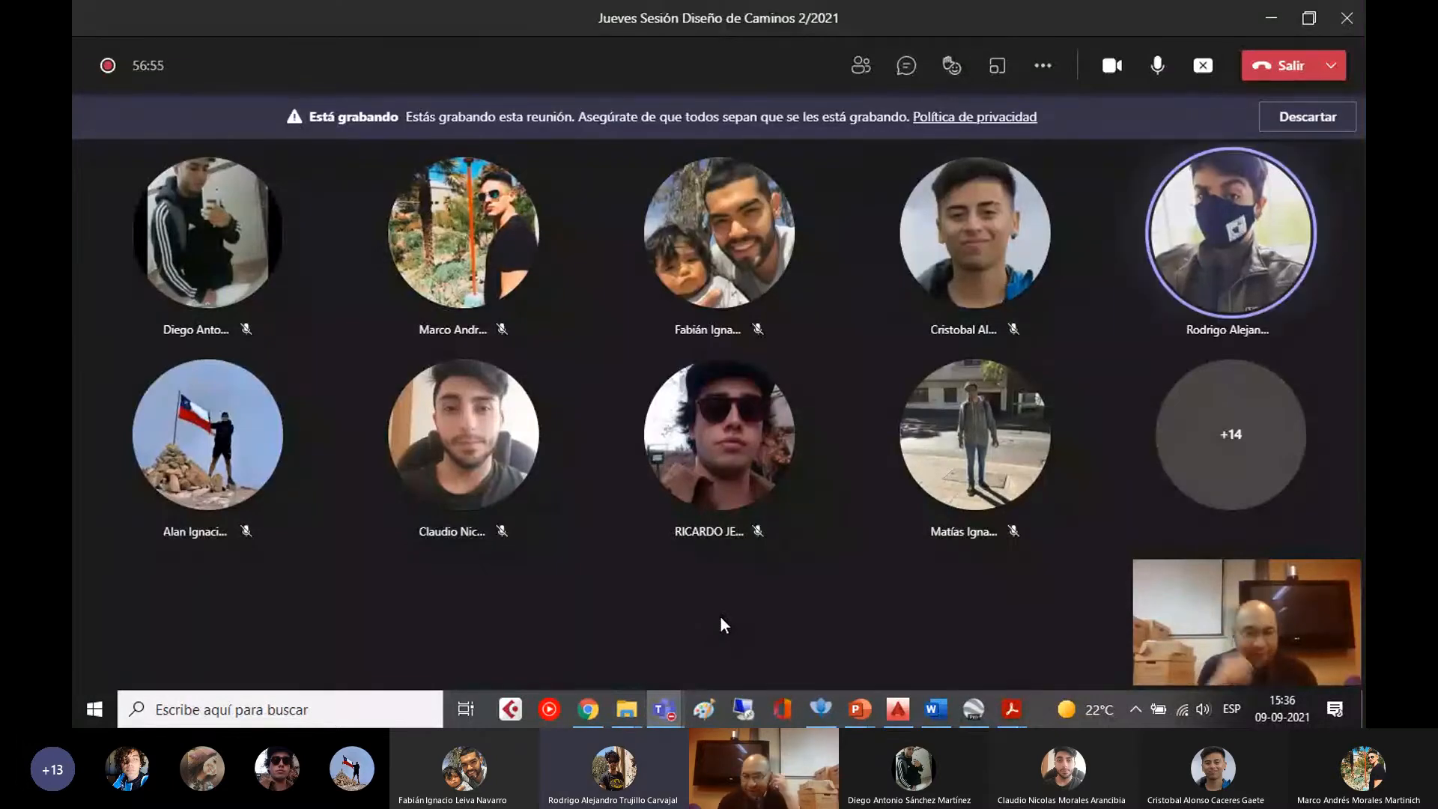
{"action": "mouse_move", "coordinate": [1208, 654]}
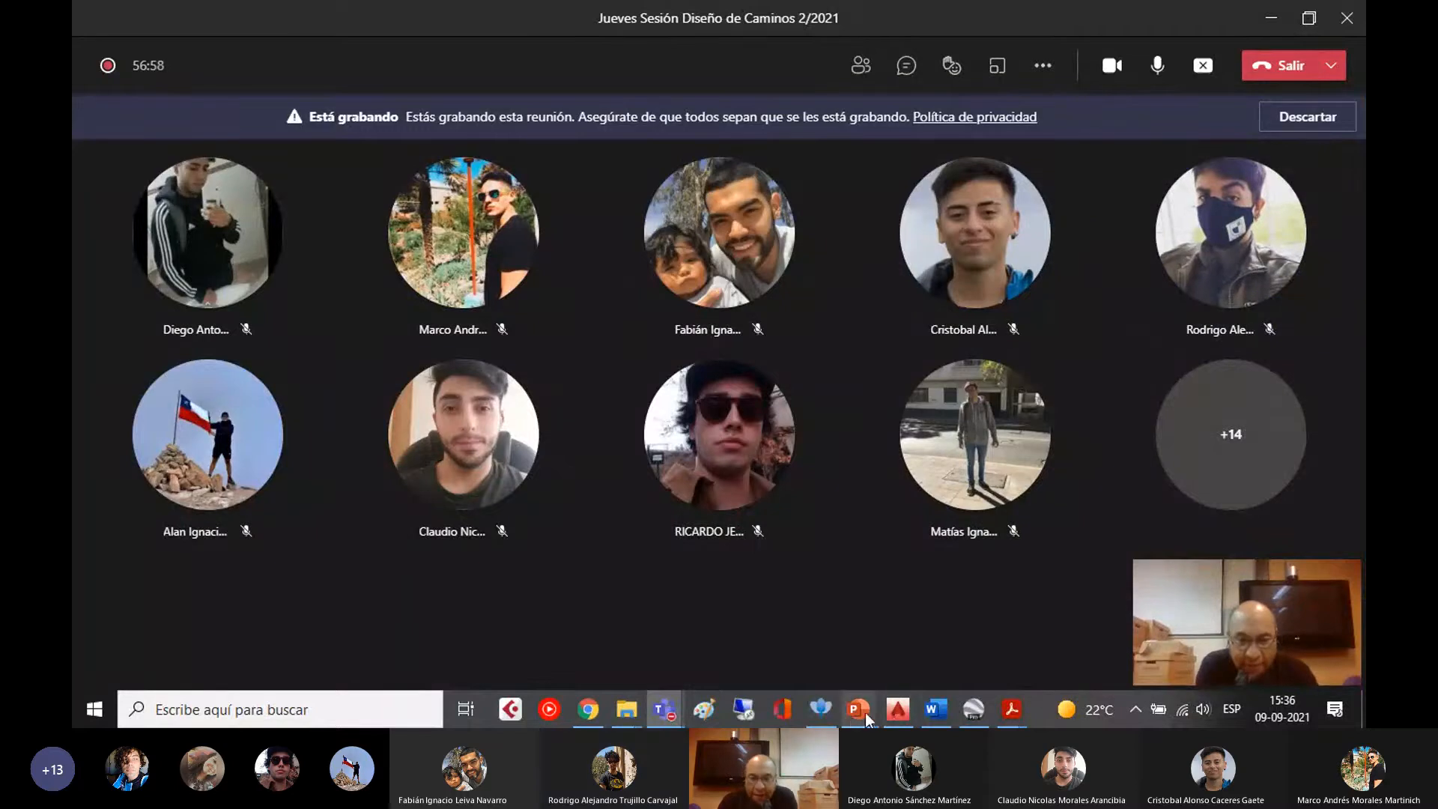
- Switch to 210421_CLR_ej2+desarrollo.pdf in Acrobat Reader and find question 5 on the clear zones on page 3
{"action": "left_click", "coordinate": [926, 711]}
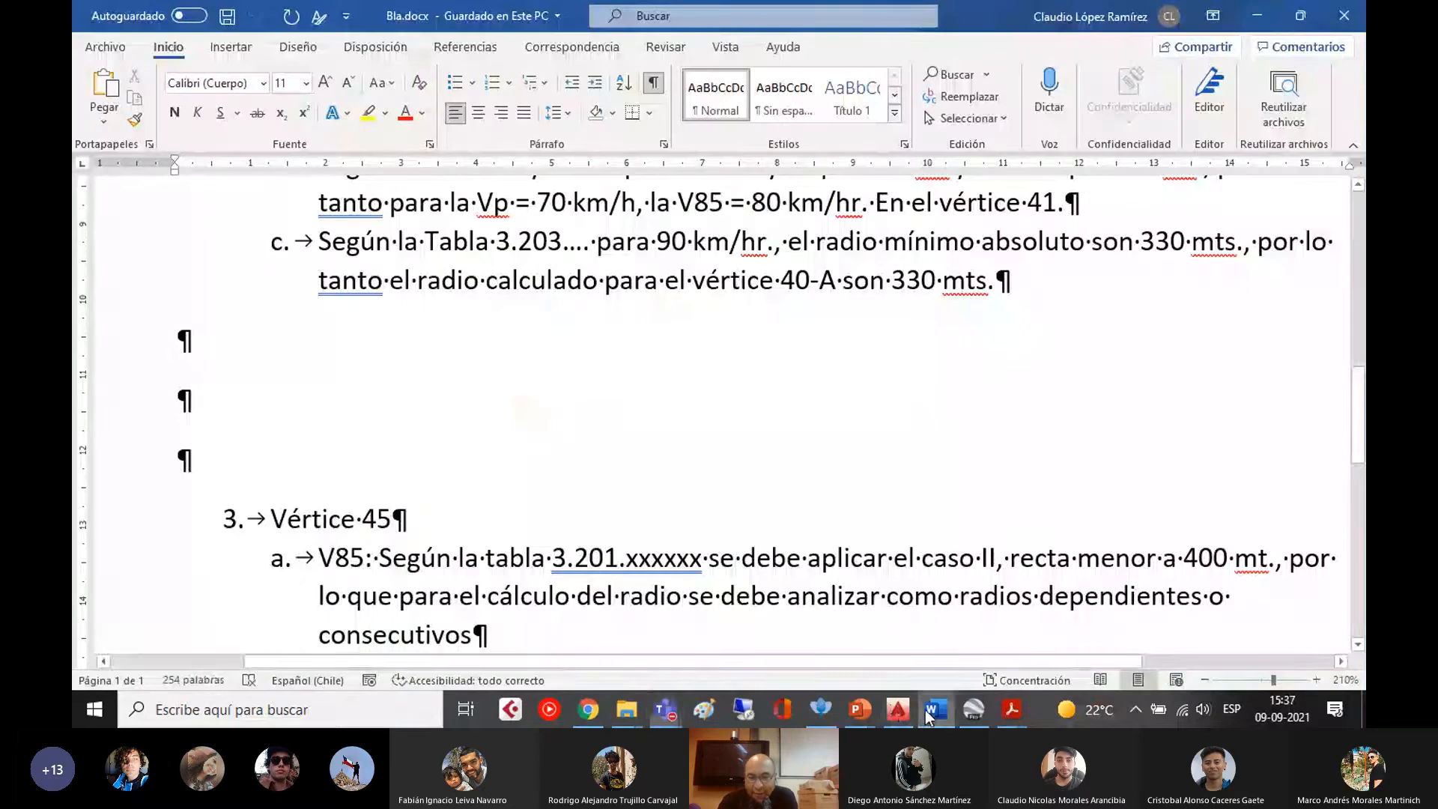
{"action": "mouse_move", "coordinate": [1011, 710]}
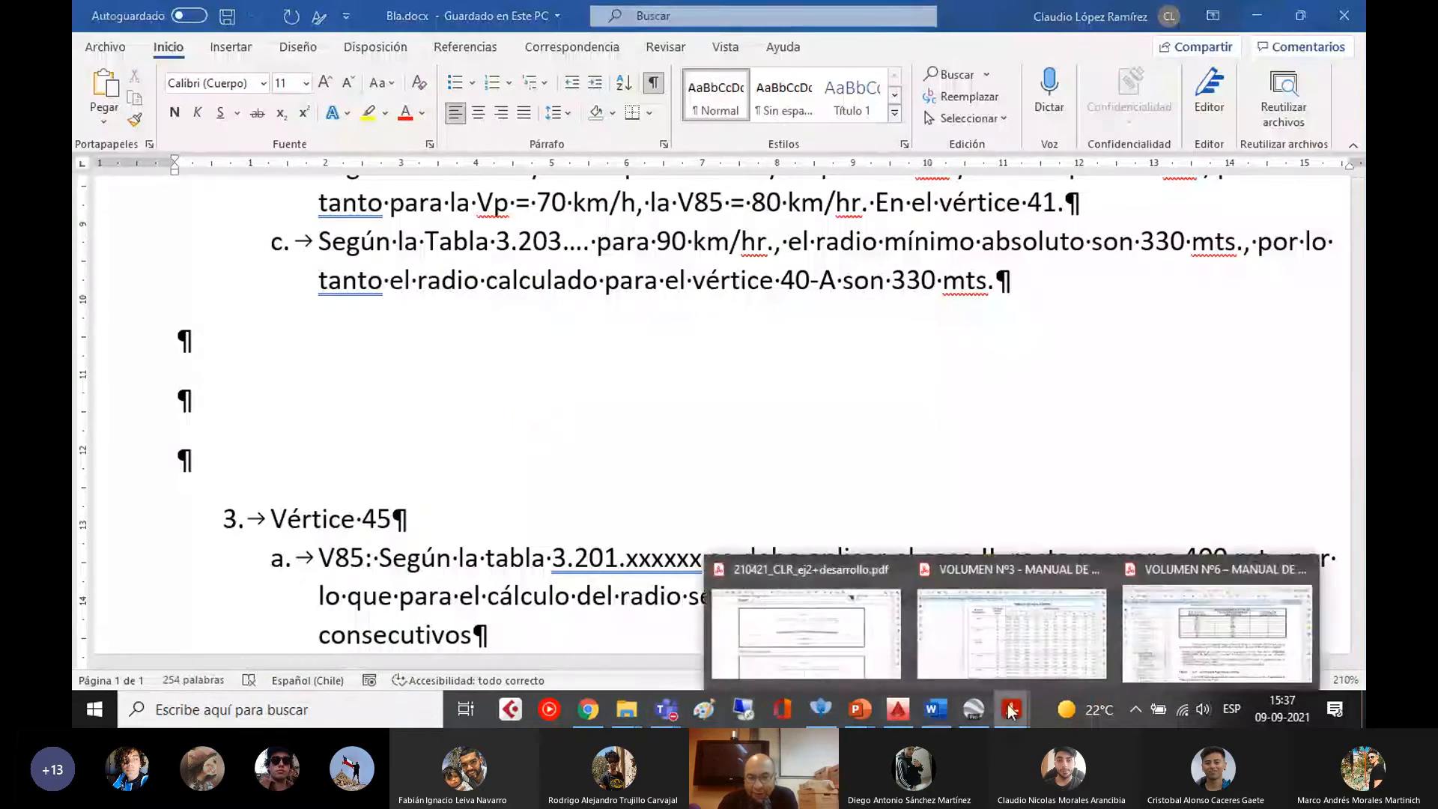
{"action": "left_click", "coordinate": [887, 623]}
{"action": "scroll", "coordinate": [566, 408], "scroll_direction": "down", "scroll_amount": 6}
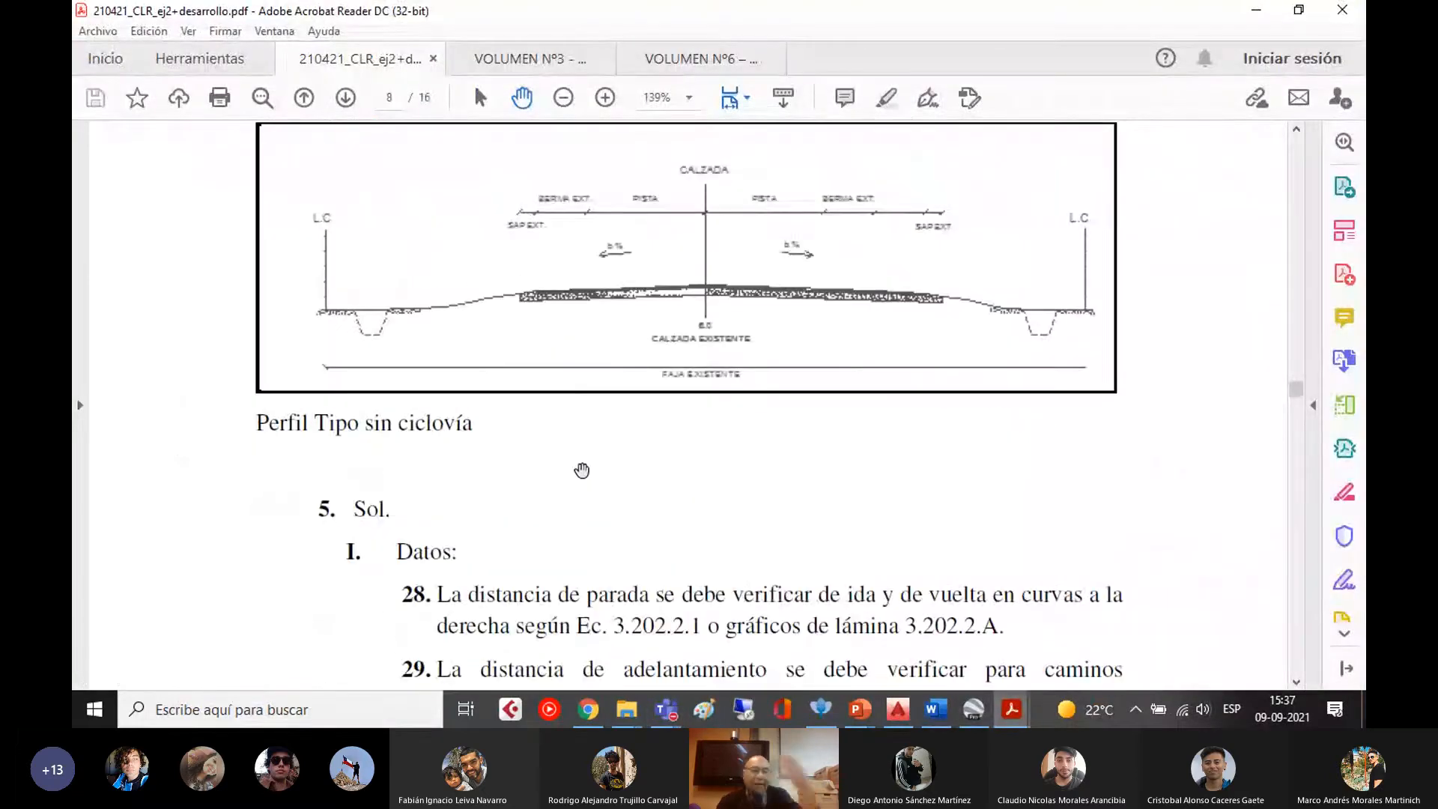
{"action": "scroll", "coordinate": [584, 475], "scroll_direction": "up", "scroll_amount": 10}
{"action": "scroll", "coordinate": [592, 486], "scroll_direction": "down", "scroll_amount": 6}
{"action": "scroll", "coordinate": [592, 488], "scroll_direction": "up", "scroll_amount": 10}
{"action": "scroll", "coordinate": [592, 493], "scroll_direction": "up", "scroll_amount": 15}
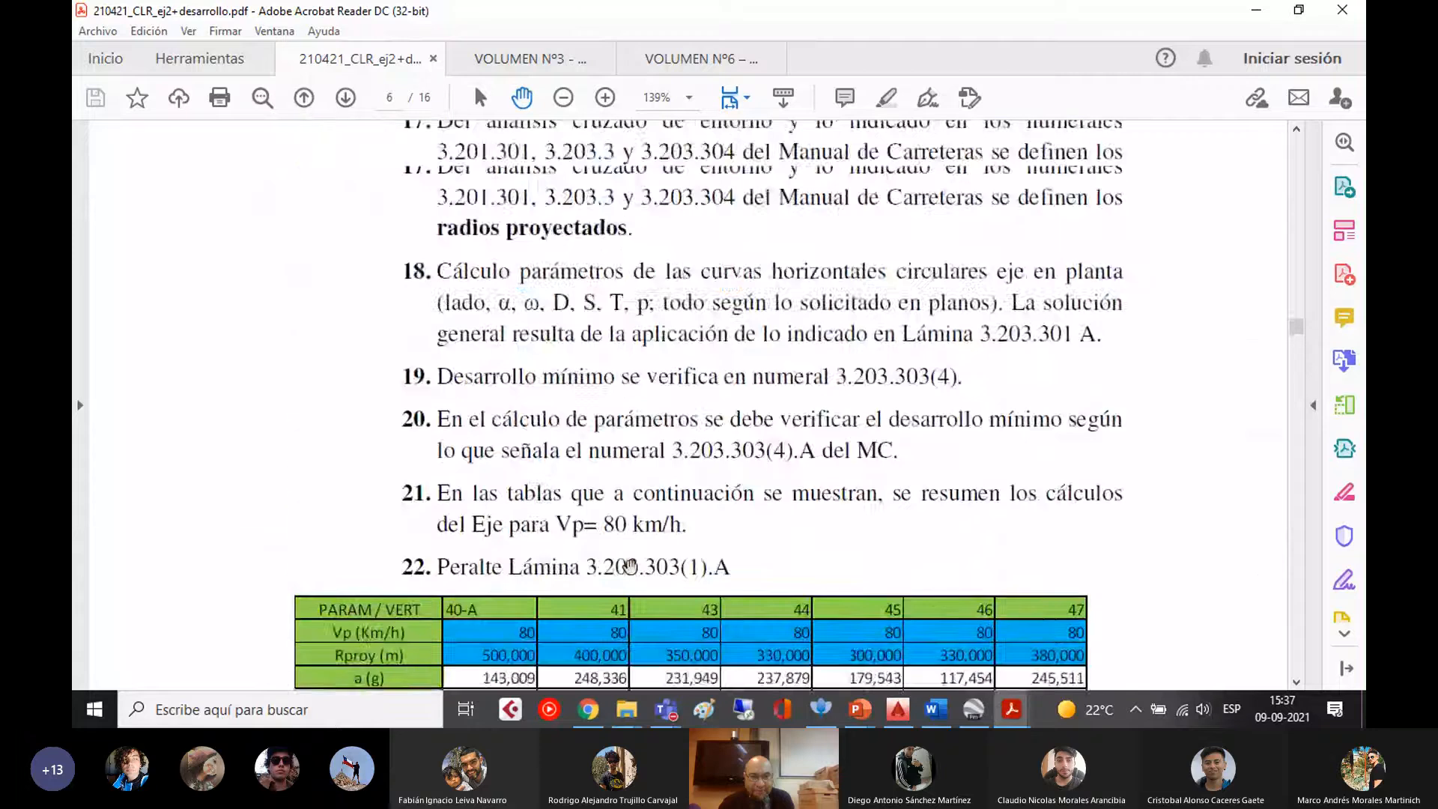
{"action": "scroll", "coordinate": [625, 567], "scroll_direction": "up", "scroll_amount": 15}
{"action": "scroll", "coordinate": [664, 567], "scroll_direction": "up", "scroll_amount": 15}
{"action": "scroll", "coordinate": [638, 586], "scroll_direction": "up", "scroll_amount": 15}
{"action": "scroll", "coordinate": [636, 588], "scroll_direction": "up", "scroll_amount": 5}
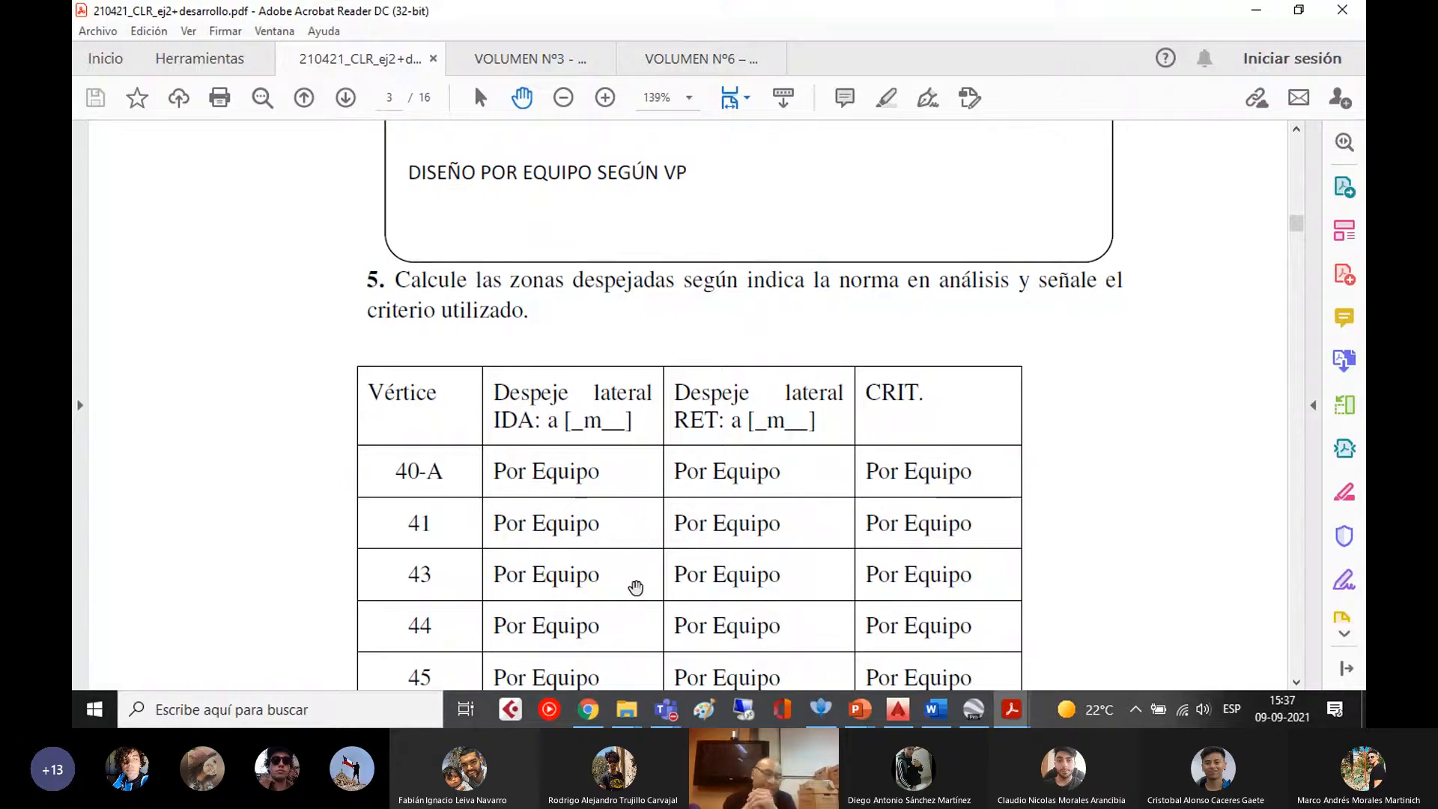
{"action": "scroll", "coordinate": [636, 588], "scroll_direction": "up", "scroll_amount": 1}
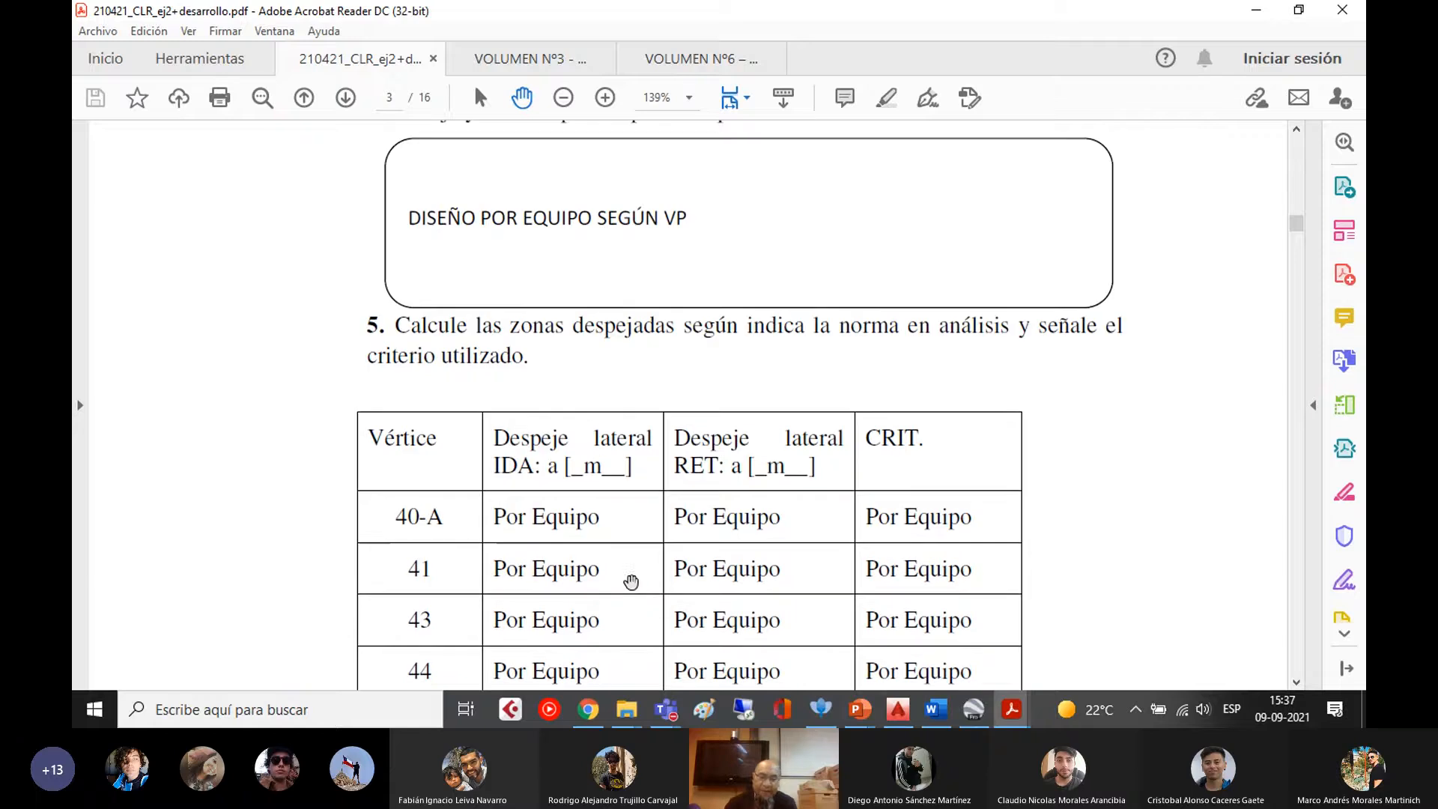
- Switch to the PowerPoint presentation and examine the cross-sections on slide 6, "Perfiles tipo base - Tabla 3.301.1.A", enlarged to 125%
{"action": "left_click", "coordinate": [899, 715]}
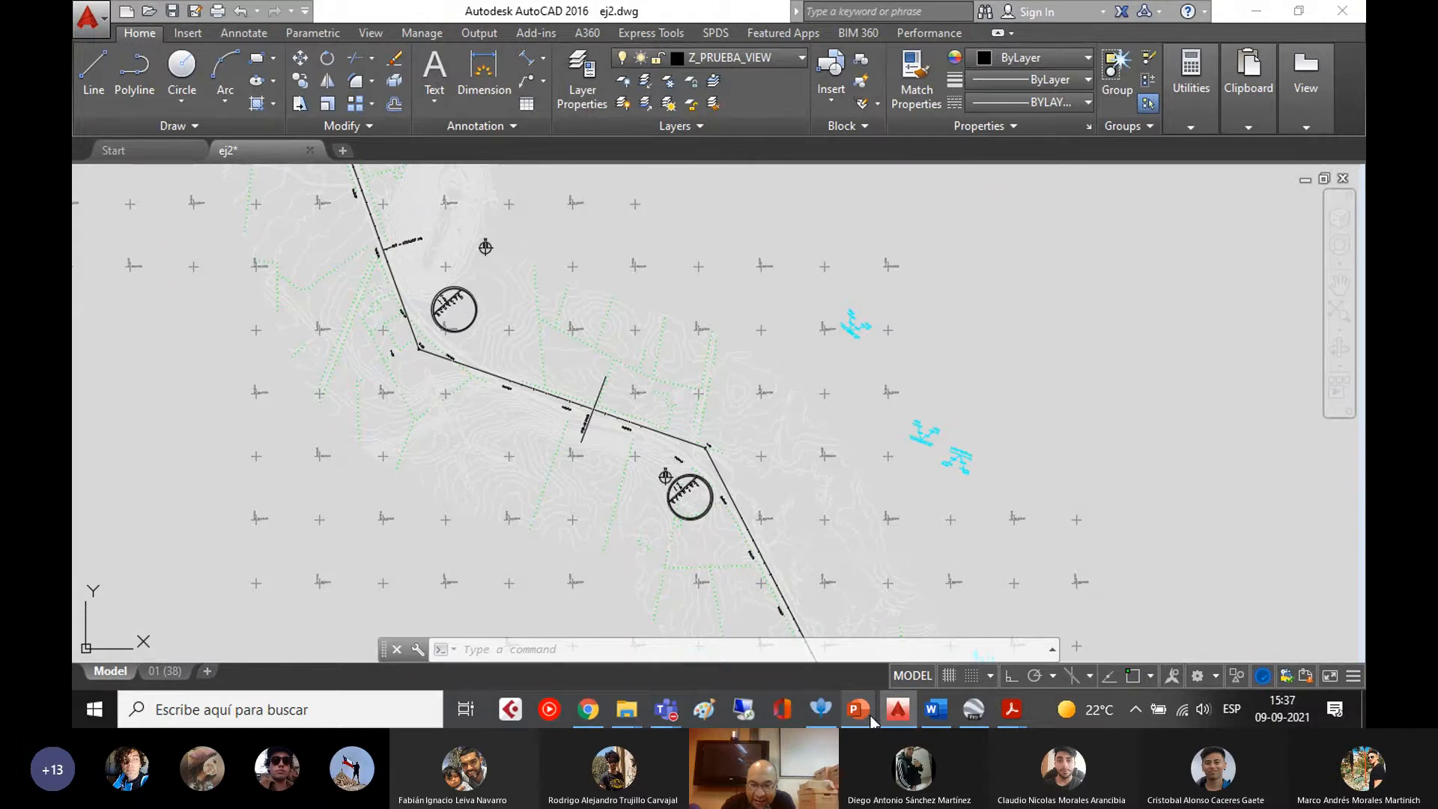
{"action": "mouse_move", "coordinate": [871, 721]}
{"action": "left_click", "coordinate": [876, 638]}
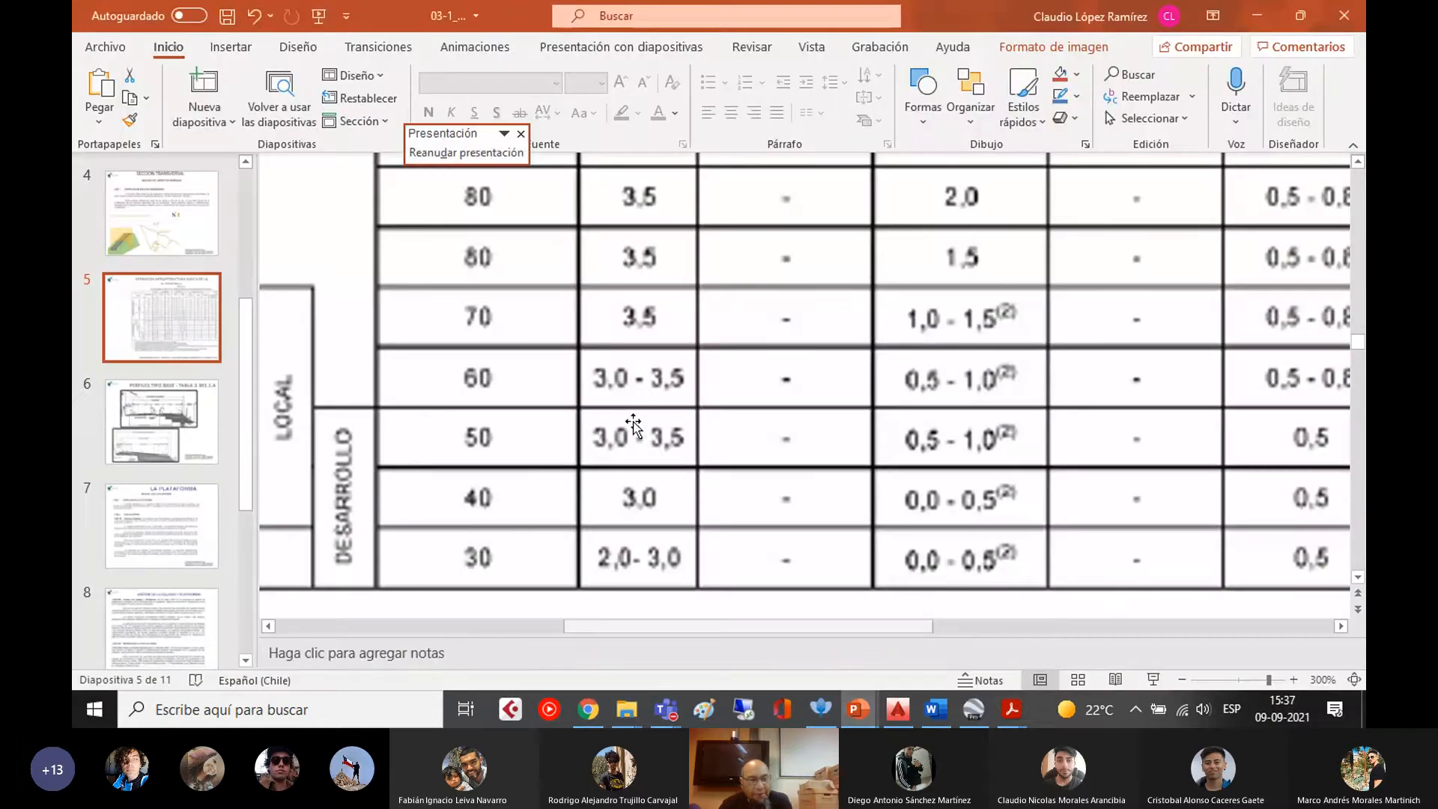
{"action": "left_click", "coordinate": [176, 419]}
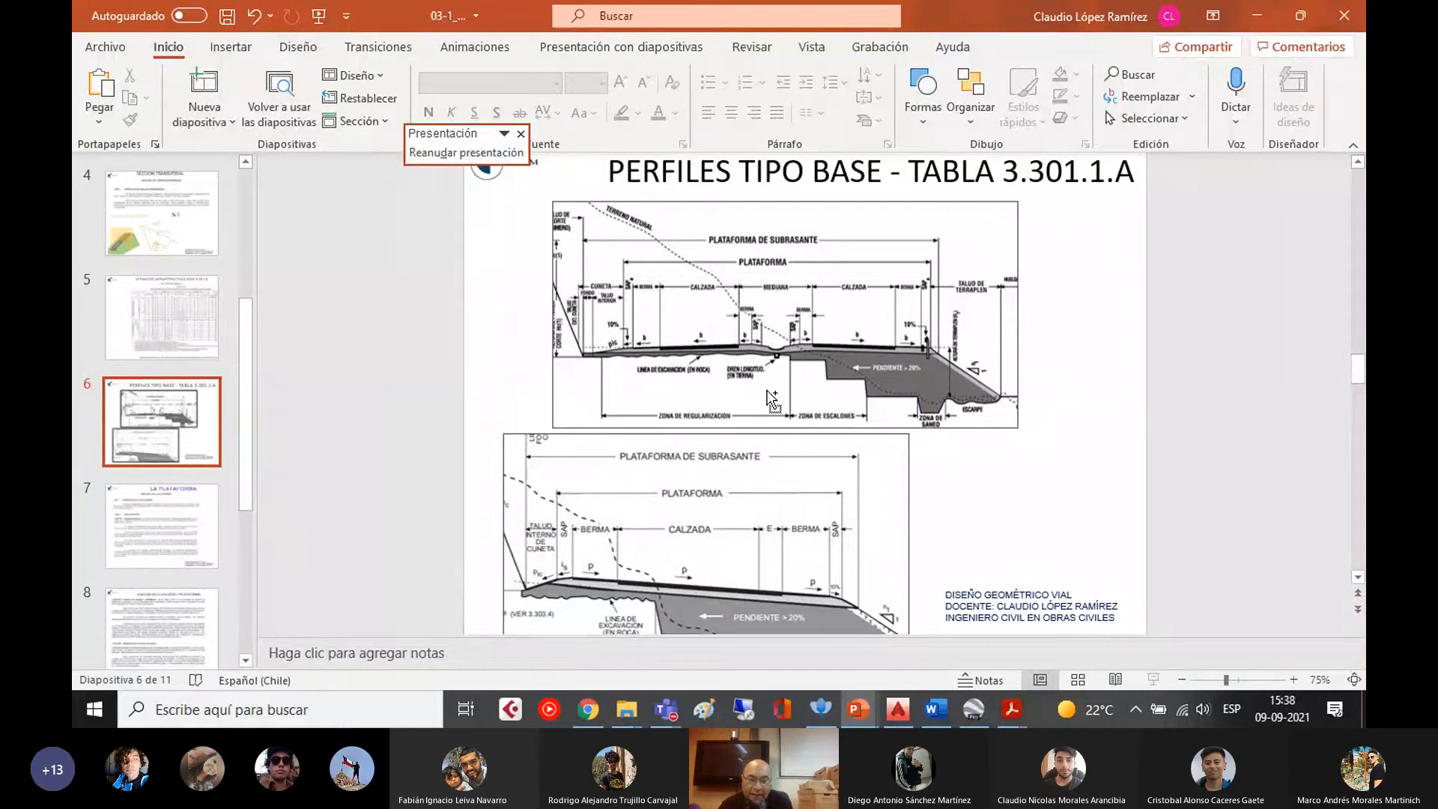
{"action": "scroll", "coordinate": [766, 308], "scroll_direction": "up", "scroll_amount": 5, "text": "ctrl"}
{"action": "scroll", "coordinate": [862, 397], "scroll_direction": "up", "scroll_amount": 1}
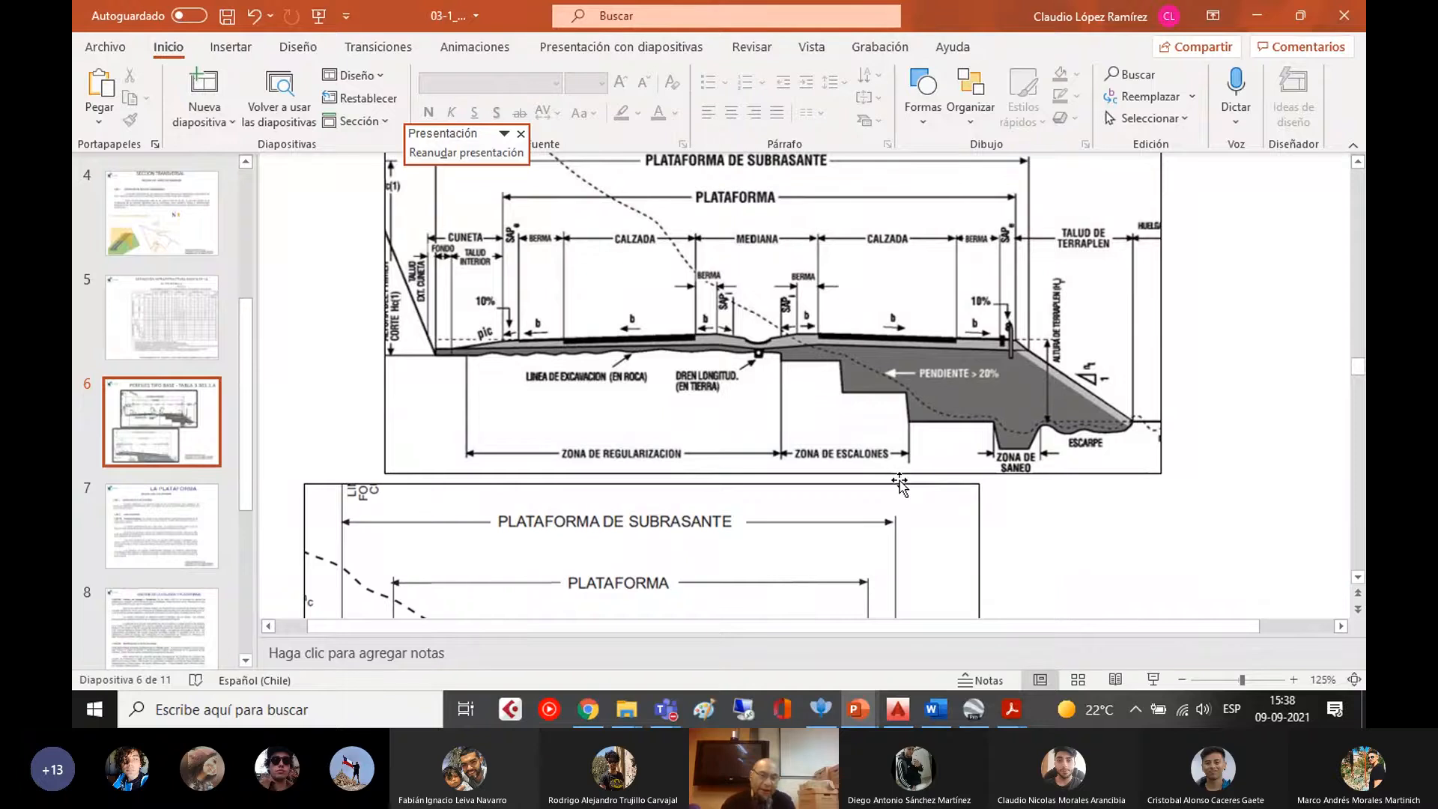
{"action": "scroll", "coordinate": [905, 463], "scroll_direction": "up", "scroll_amount": 1}
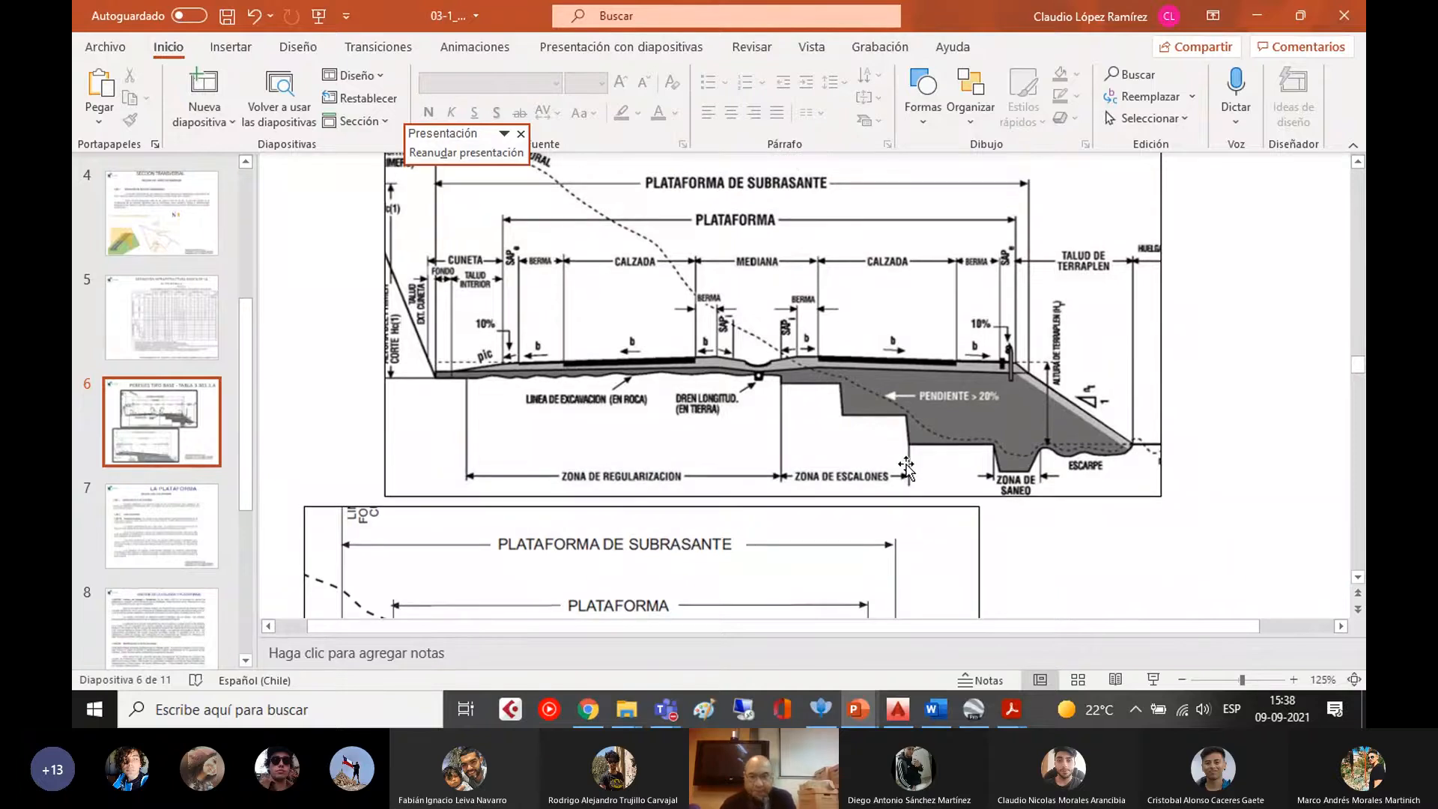
{"action": "scroll", "coordinate": [906, 468], "scroll_direction": "down", "scroll_amount": 1}
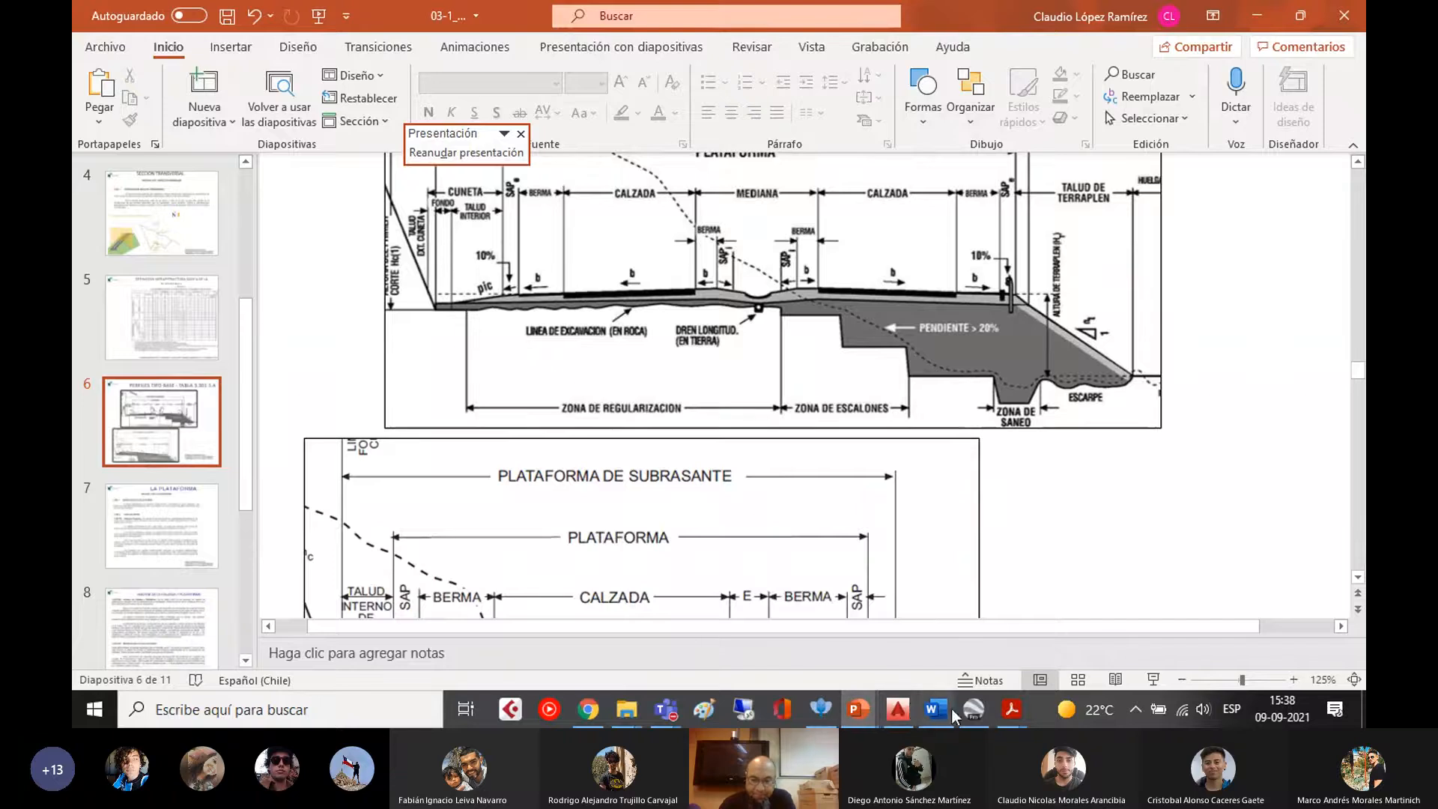
- Return to 210421_CLR_ej2+desarrollo.pdf in Acrobat Reader and read the question 5 lateral clearance table and question 6 on page 3
{"action": "left_click", "coordinate": [1015, 712]}
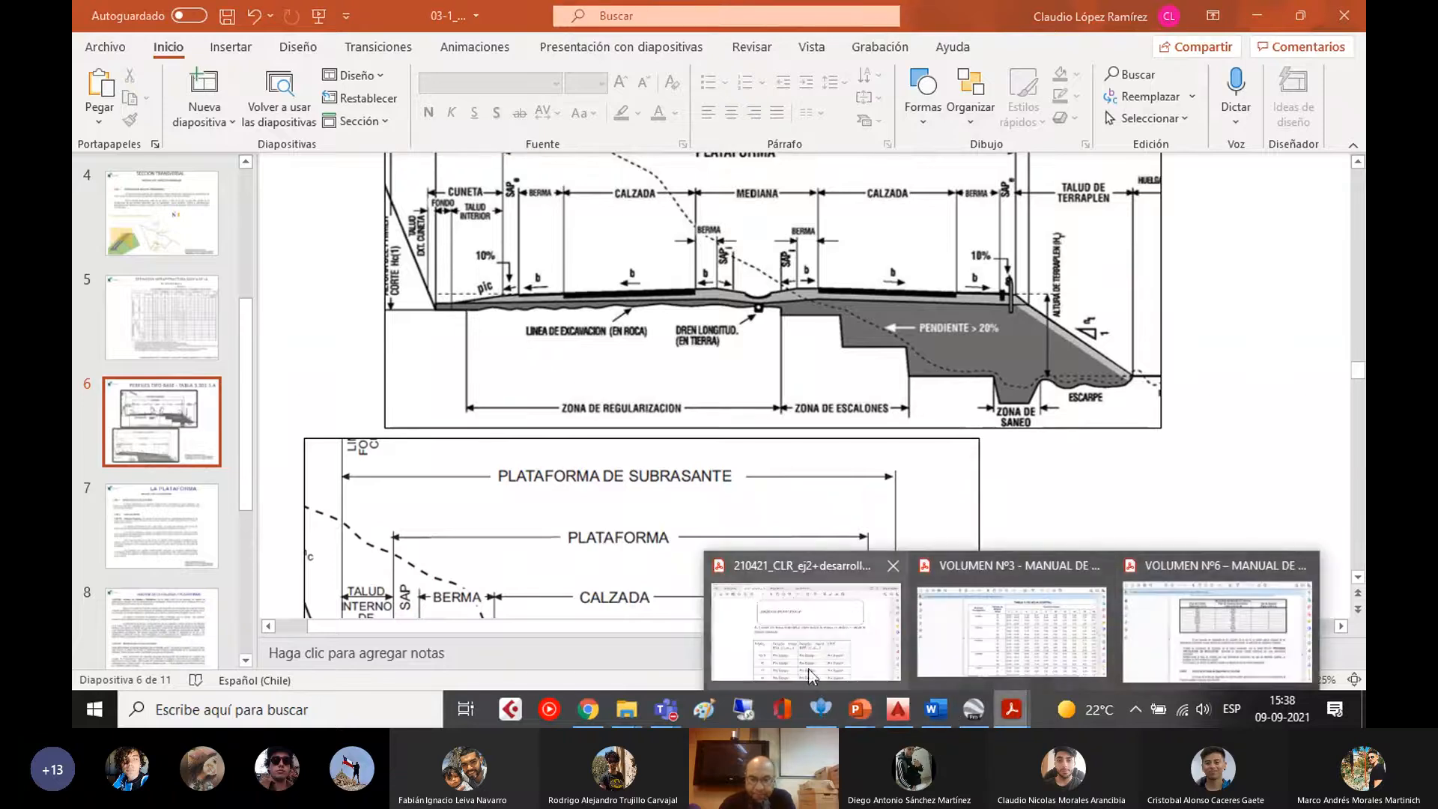
{"action": "left_click", "coordinate": [811, 650]}
{"action": "scroll", "coordinate": [647, 315], "scroll_direction": "up", "scroll_amount": 3}
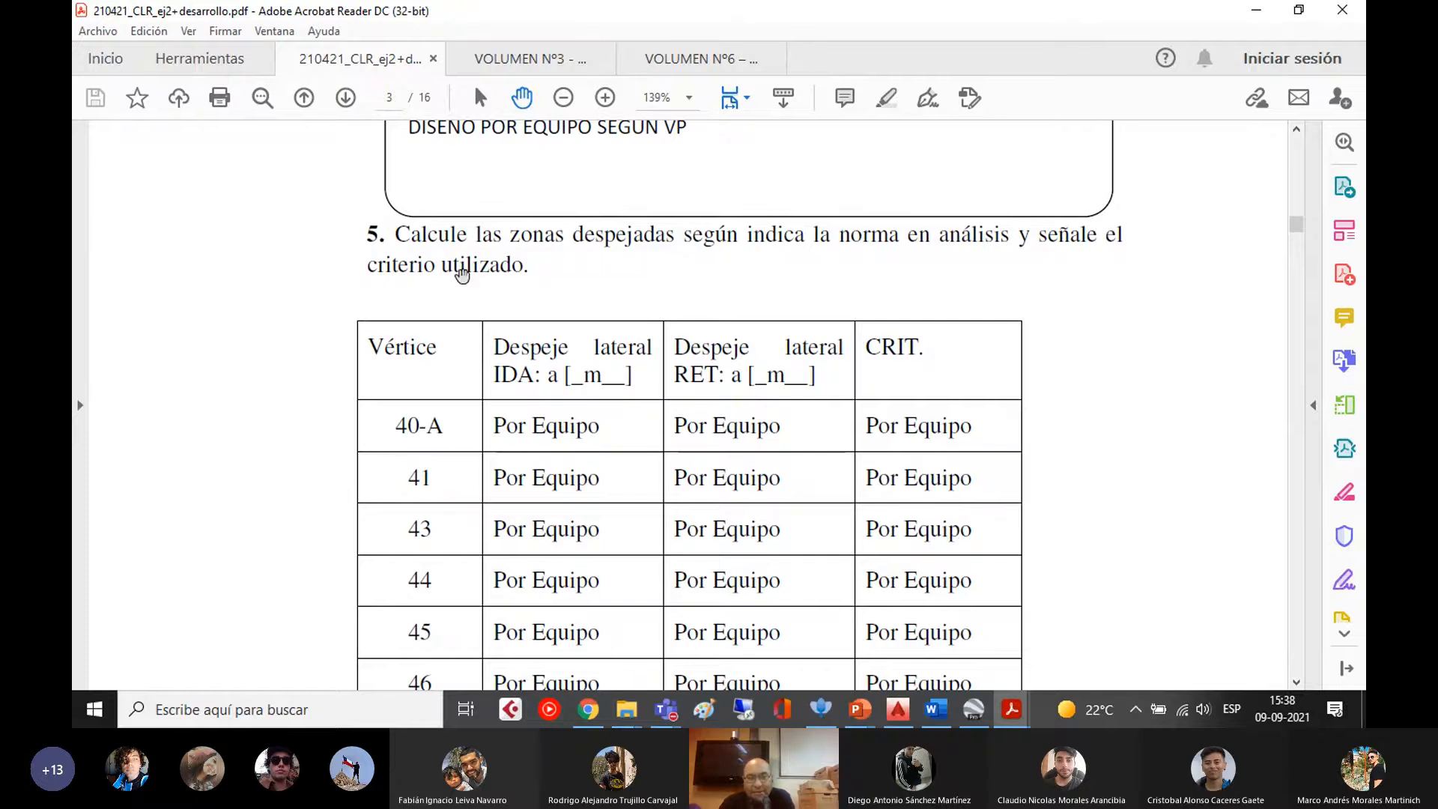
{"action": "scroll", "coordinate": [541, 295], "scroll_direction": "down", "scroll_amount": 5}
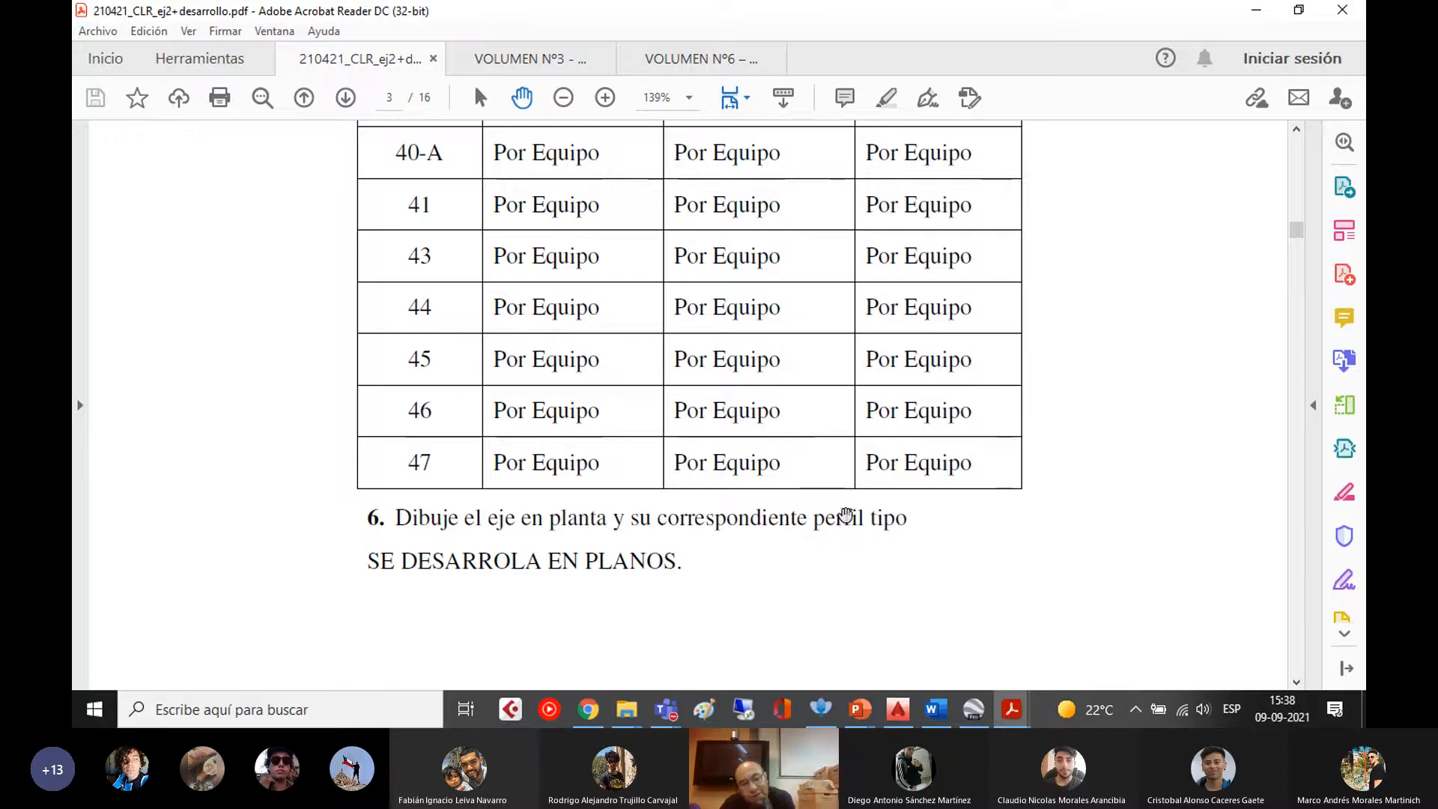
{"action": "scroll", "coordinate": [636, 554], "scroll_direction": "up", "scroll_amount": 8}
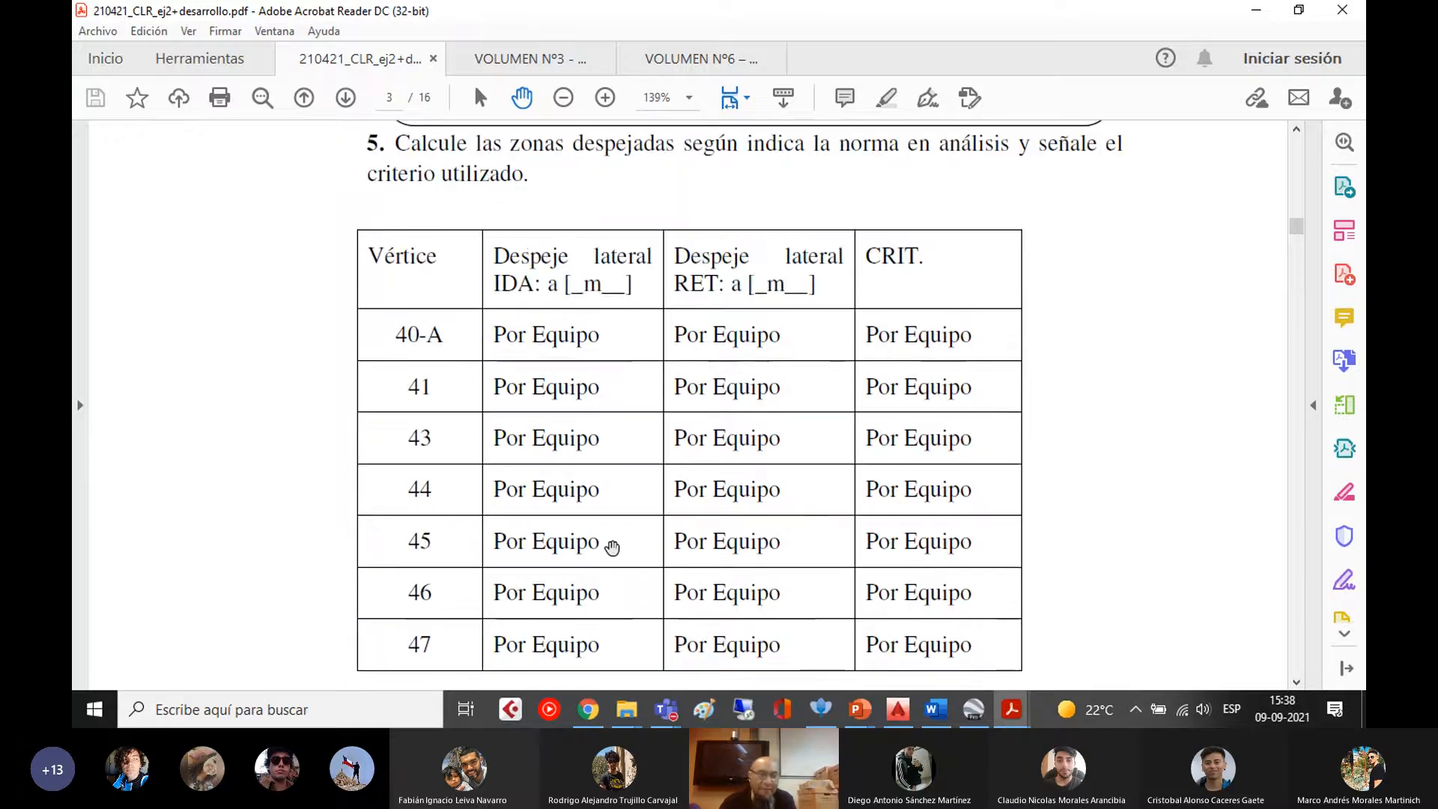
{"action": "scroll", "coordinate": [472, 262], "scroll_direction": "down", "scroll_amount": 3}
{"action": "scroll", "coordinate": [483, 307], "scroll_direction": "down", "scroll_amount": 5}
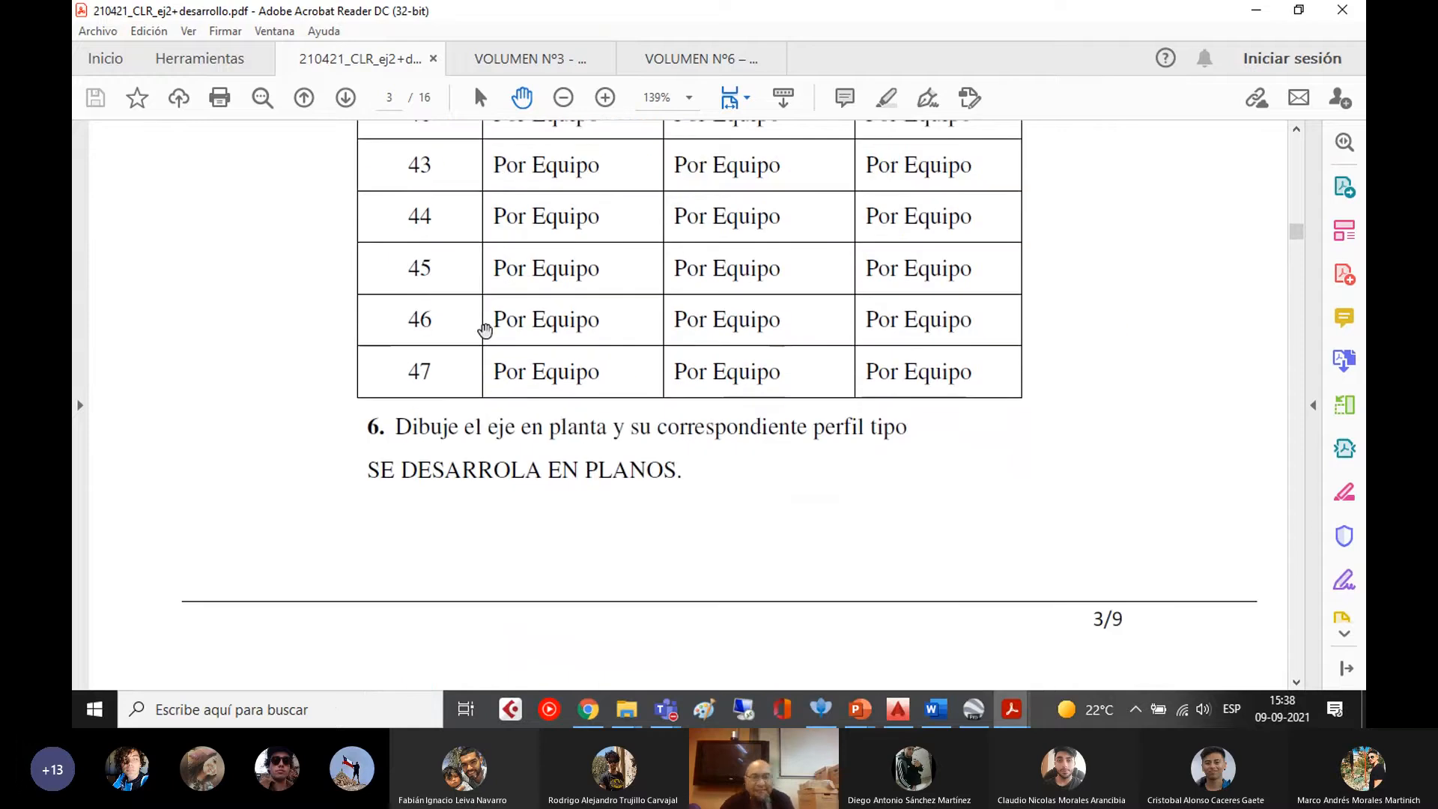
{"action": "scroll", "coordinate": [496, 339], "scroll_direction": "down", "scroll_amount": 3}
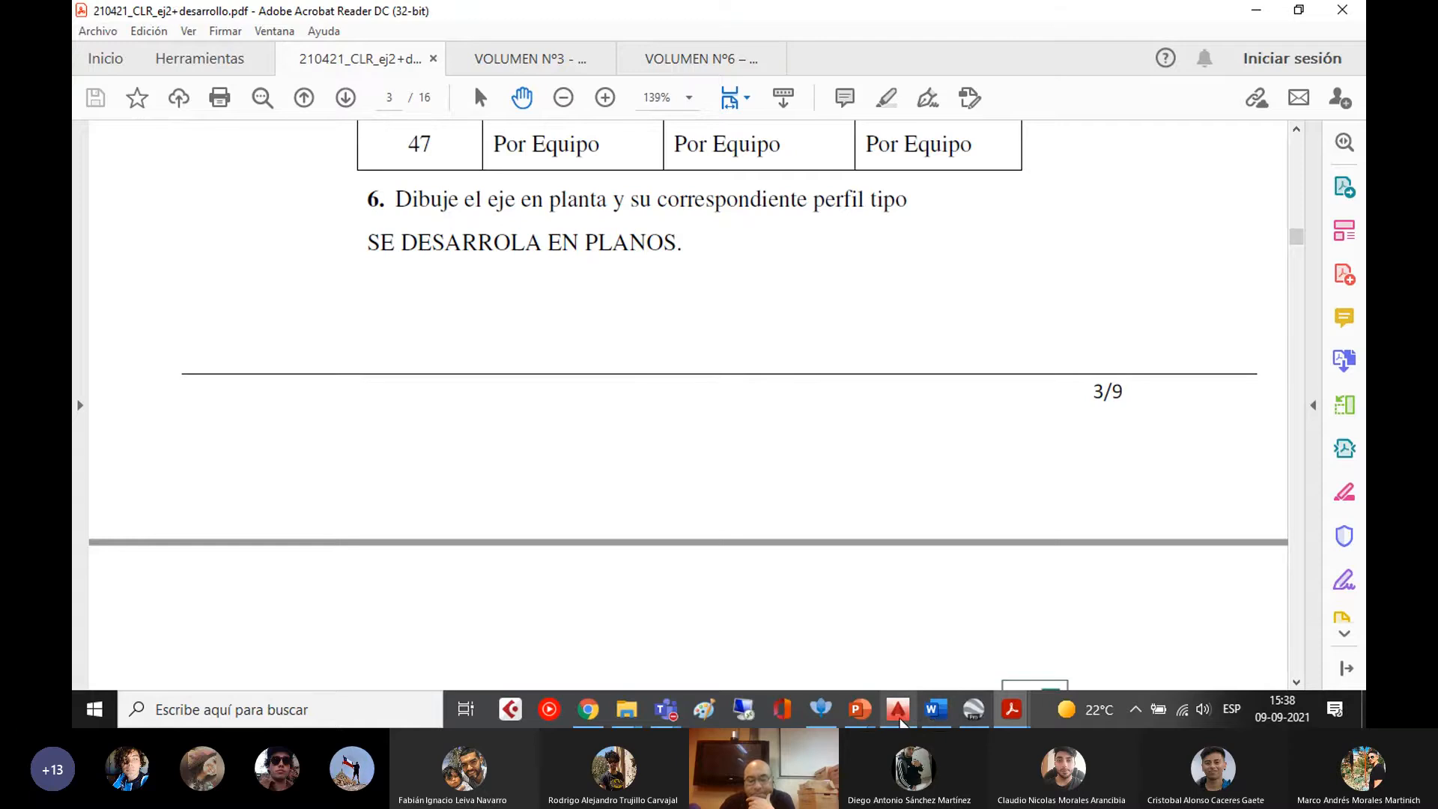
{"action": "scroll", "coordinate": [702, 385], "scroll_direction": "up", "scroll_amount": 12}
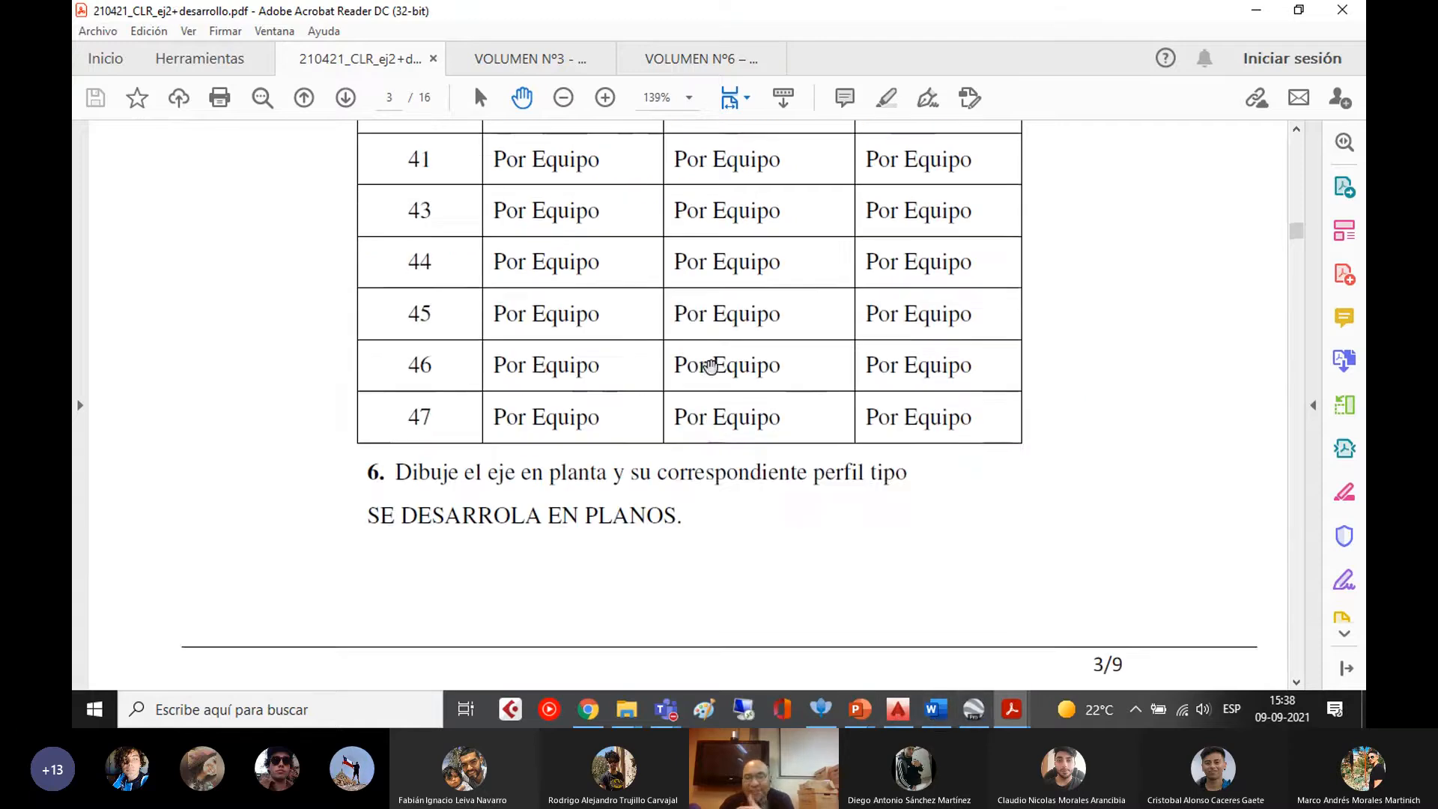
- Go through the worked solution and examine the curve parameter table for vertices 40-A to 47 on page 6
{"action": "scroll", "coordinate": [701, 385], "scroll_direction": "up", "scroll_amount": 10}
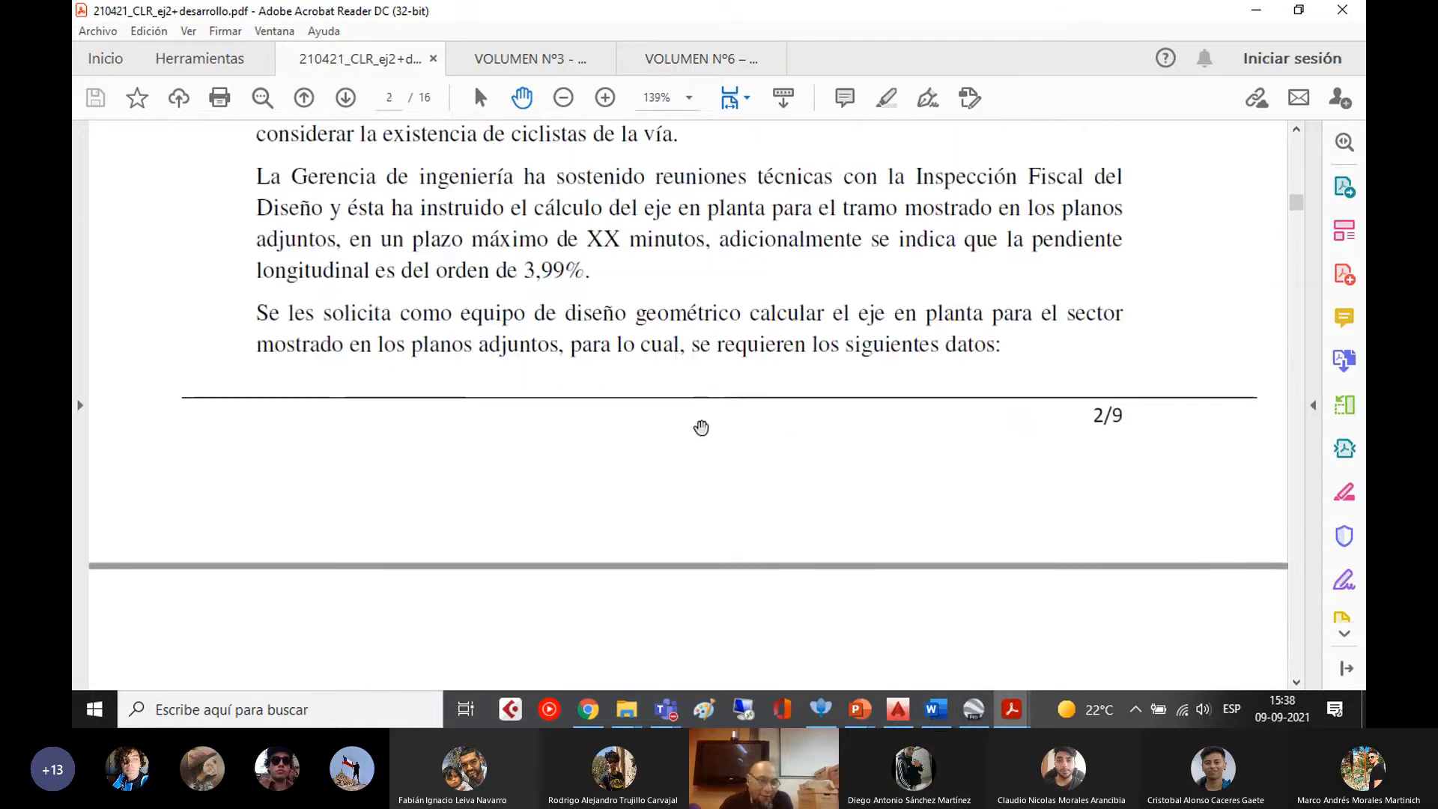
{"action": "scroll", "coordinate": [701, 428], "scroll_direction": "up", "scroll_amount": 8}
{"action": "scroll", "coordinate": [712, 475], "scroll_direction": "down", "scroll_amount": 20}
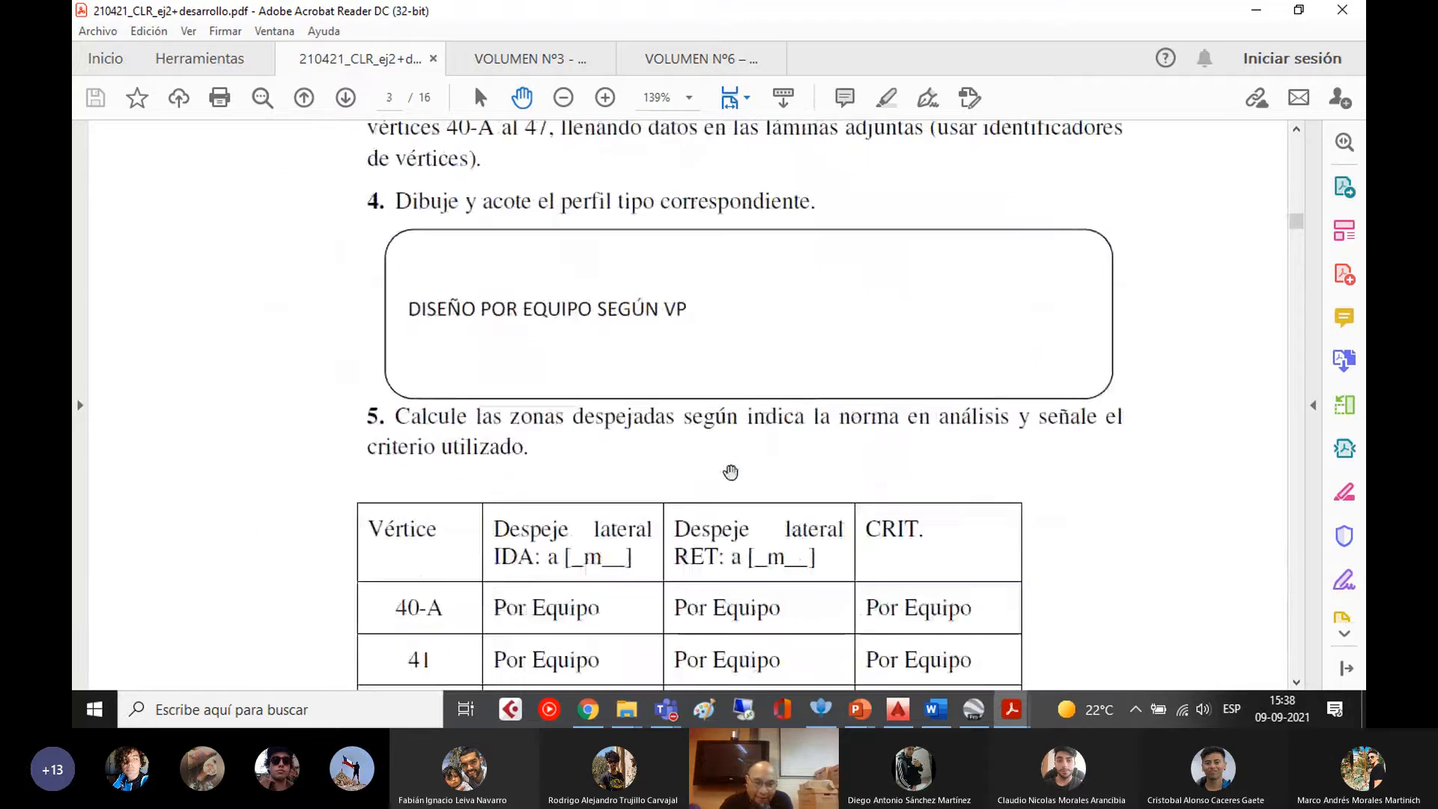
{"action": "scroll", "coordinate": [737, 468], "scroll_direction": "down", "scroll_amount": 20}
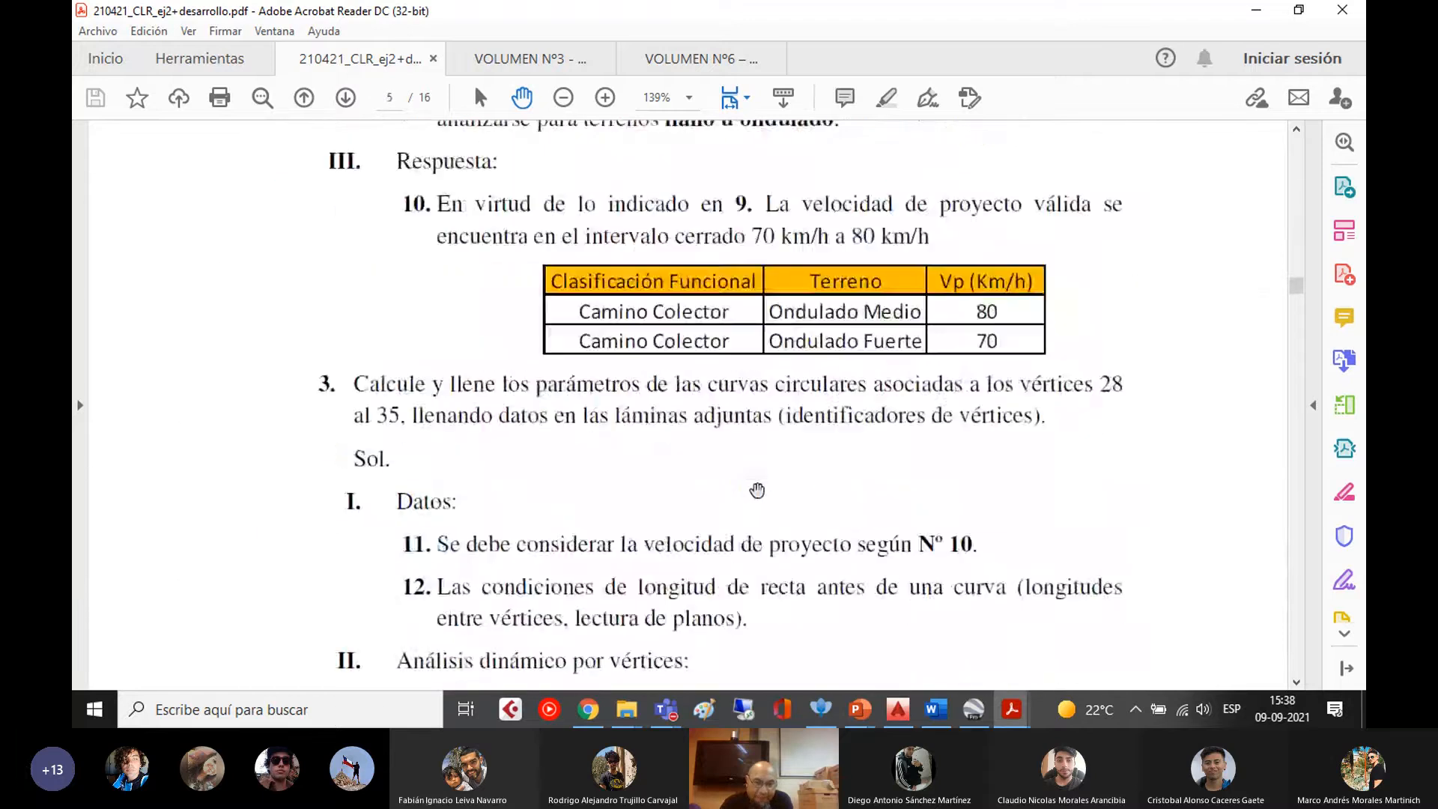
{"action": "scroll", "coordinate": [758, 493], "scroll_direction": "down", "scroll_amount": 20}
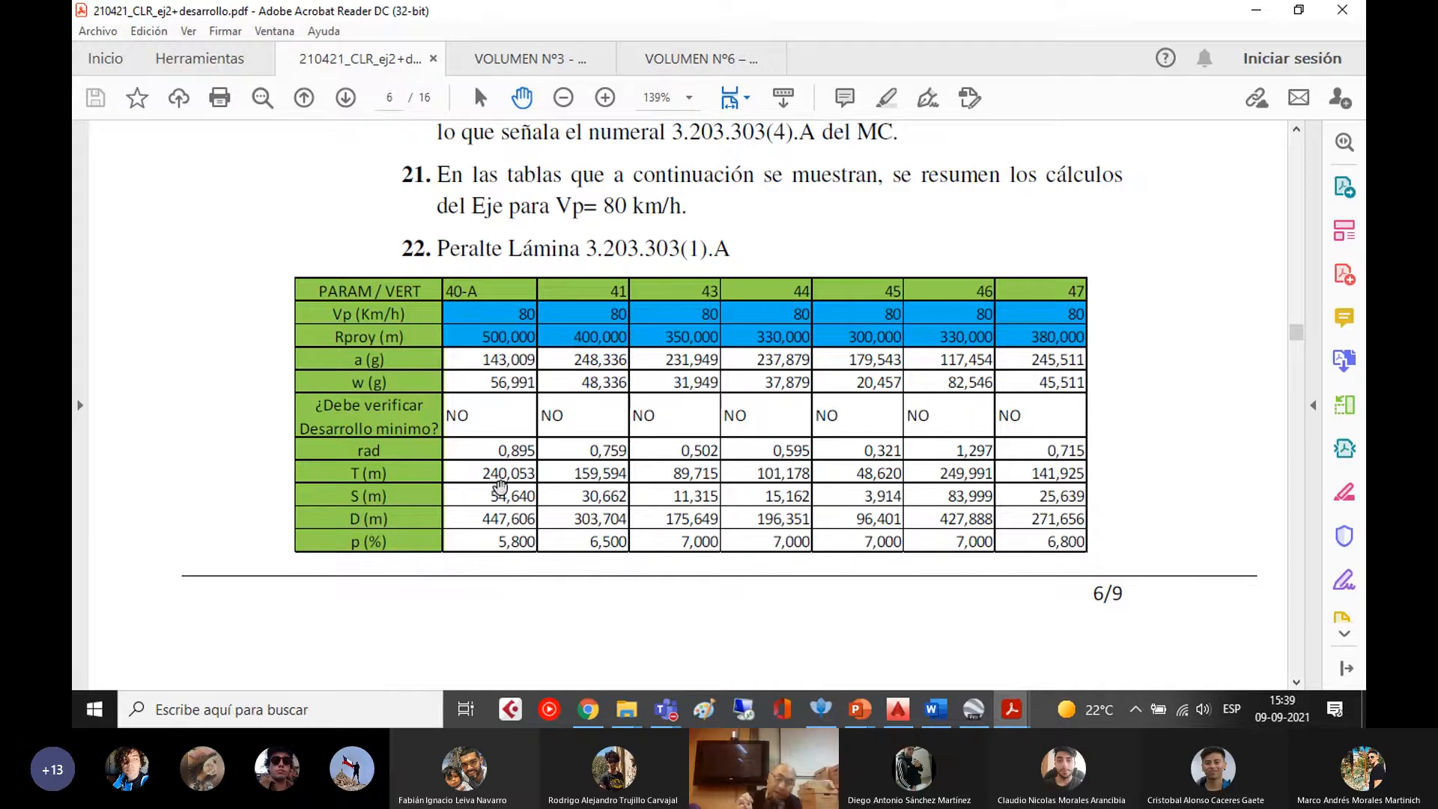
{"action": "scroll", "coordinate": [500, 485], "scroll_direction": "down", "scroll_amount": 3}
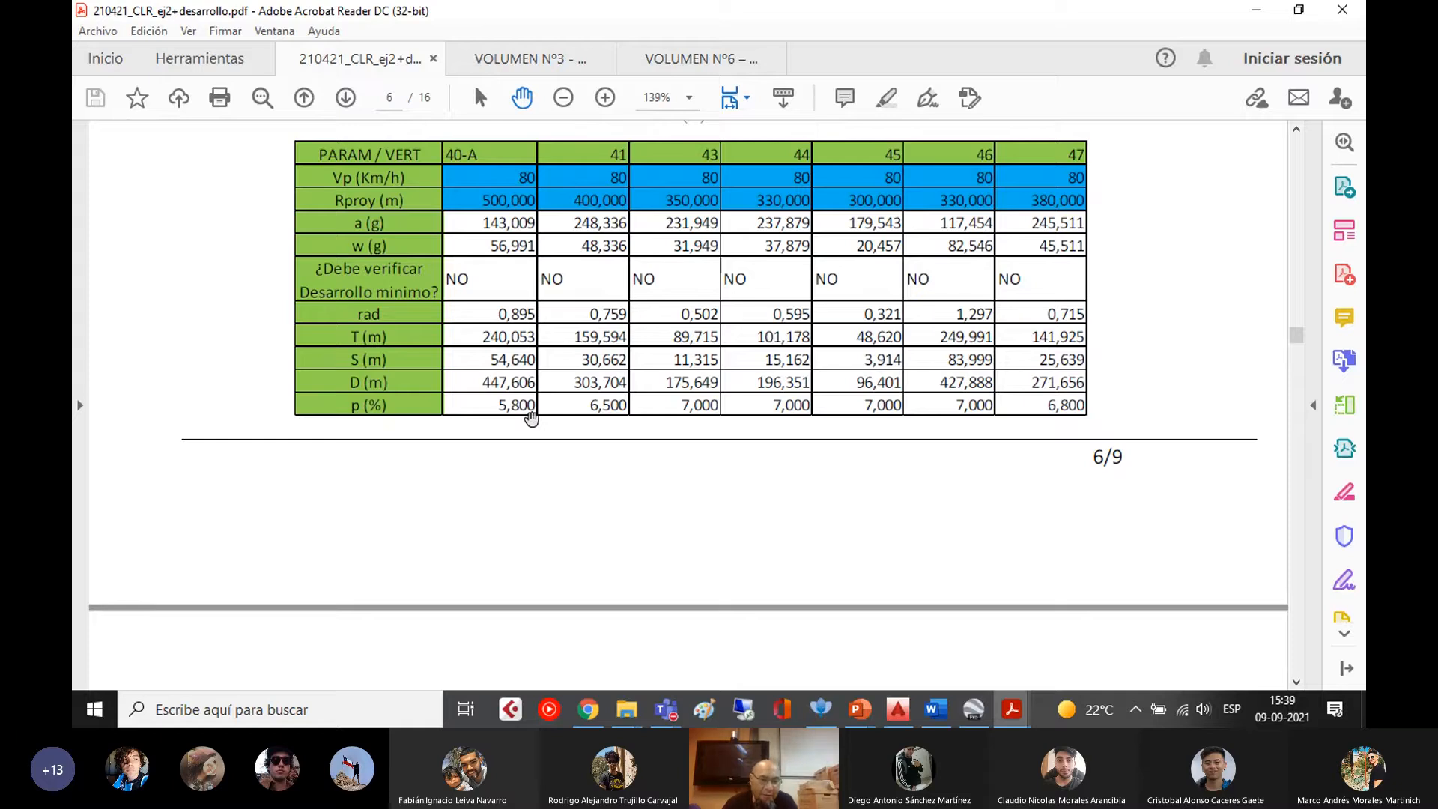
{"action": "scroll", "coordinate": [533, 419], "scroll_direction": "down", "scroll_amount": 4}
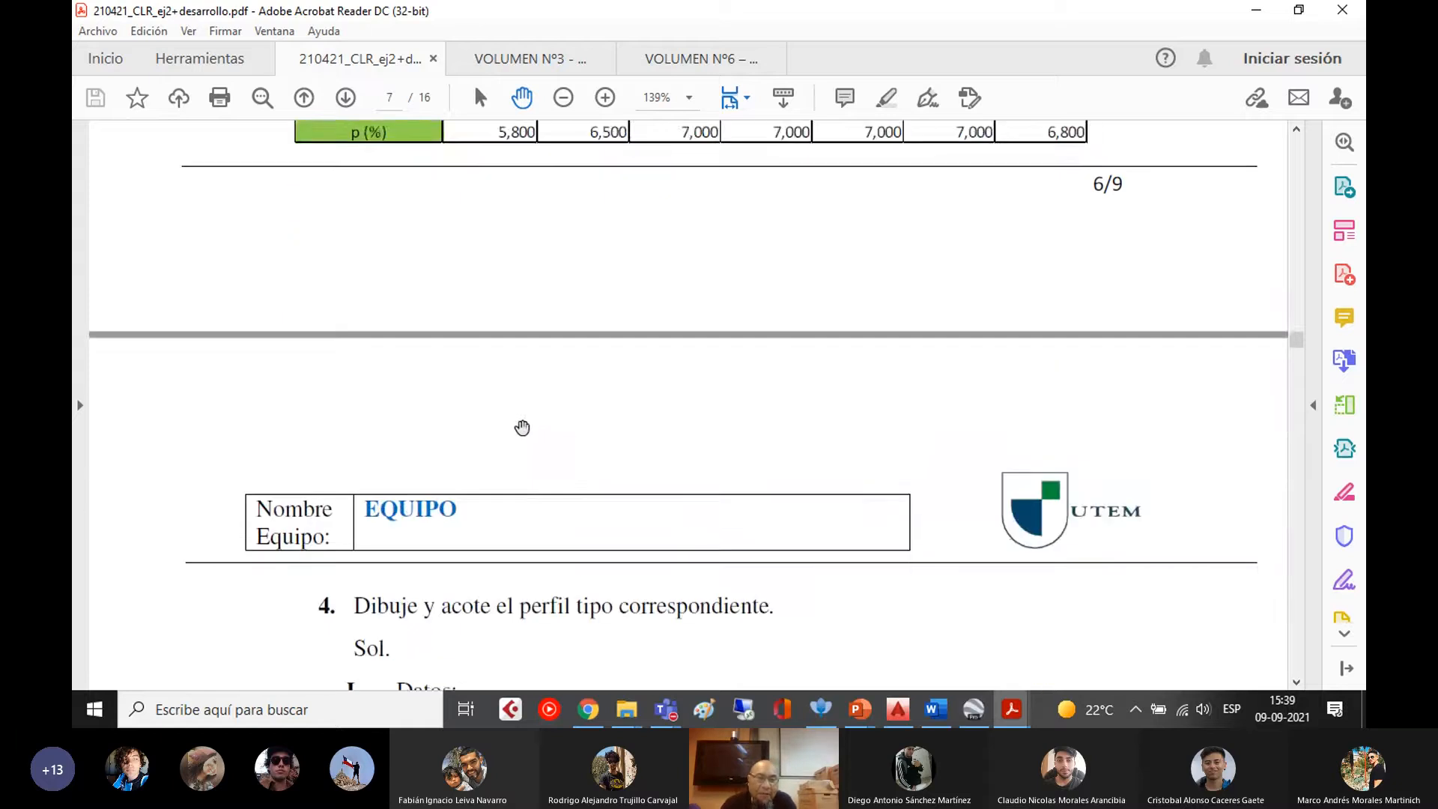
{"action": "scroll", "coordinate": [557, 462], "scroll_direction": "up", "scroll_amount": 5}
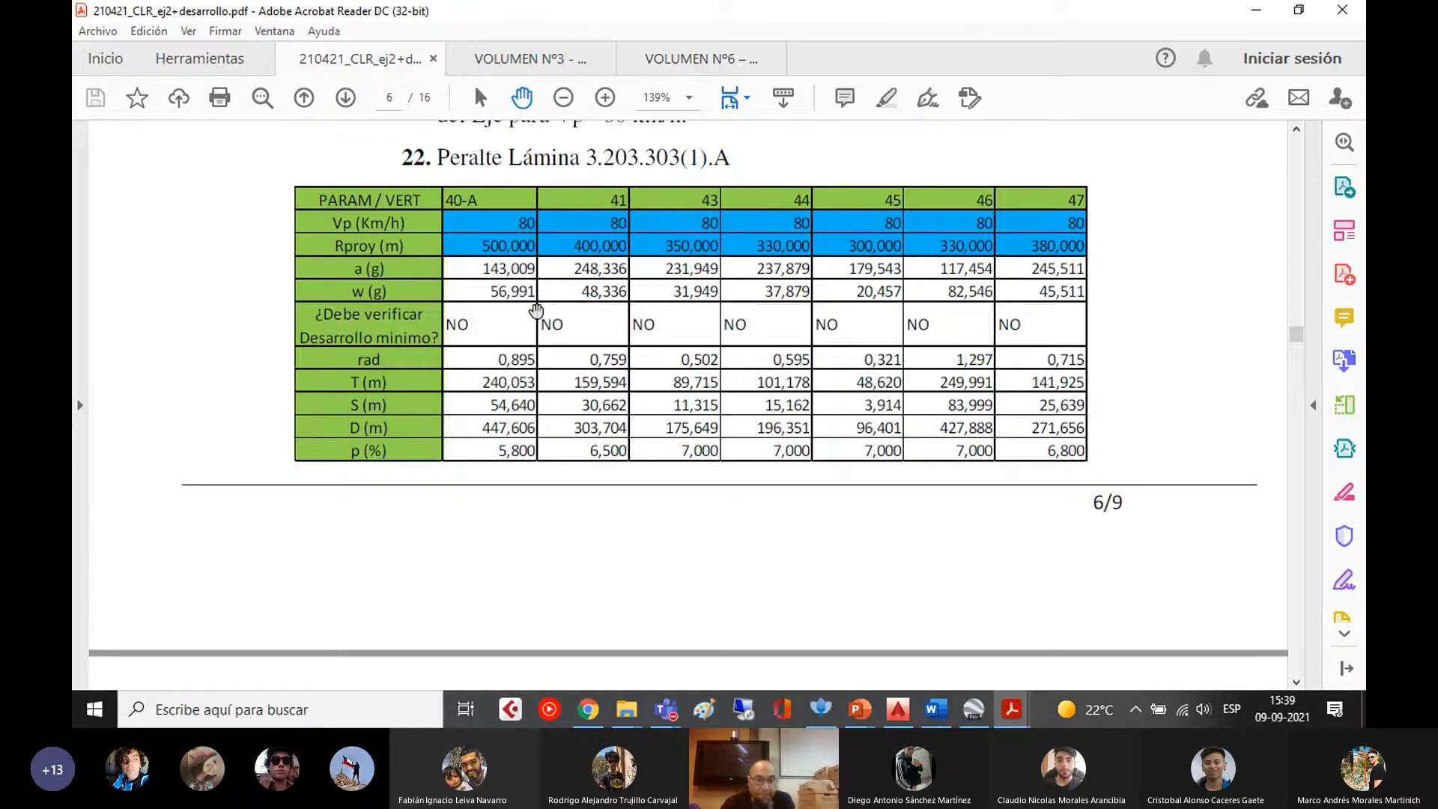
{"action": "scroll", "coordinate": [536, 310], "scroll_direction": "up", "scroll_amount": 1}
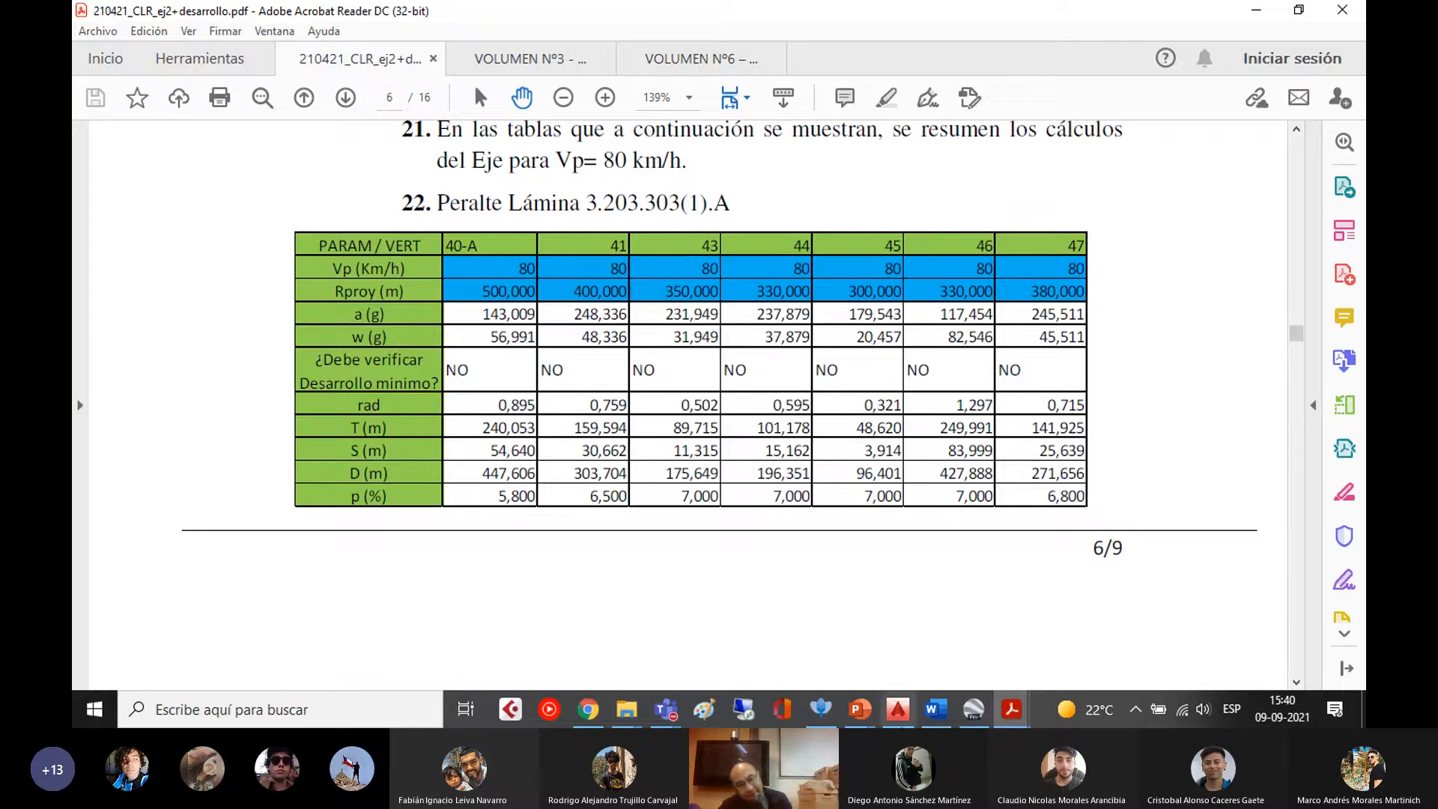
- Switch to ej2.dwg in AutoCAD and examine the axis polyline around vertex V-40A
{"action": "key", "text": "alt+Tab"}
{"action": "mouse_move", "coordinate": [478, 509]}
{"action": "middle_mouse_down"}
{"action": "mouse_move", "coordinate": [465, 404]}
{"action": "mouse_move", "coordinate": [524, 365]}
{"action": "middle_mouse_up"}
{"action": "scroll", "coordinate": [409, 280], "scroll_direction": "up", "scroll_amount": 2}
{"action": "scroll", "coordinate": [442, 296], "scroll_direction": "up", "scroll_amount": 10}
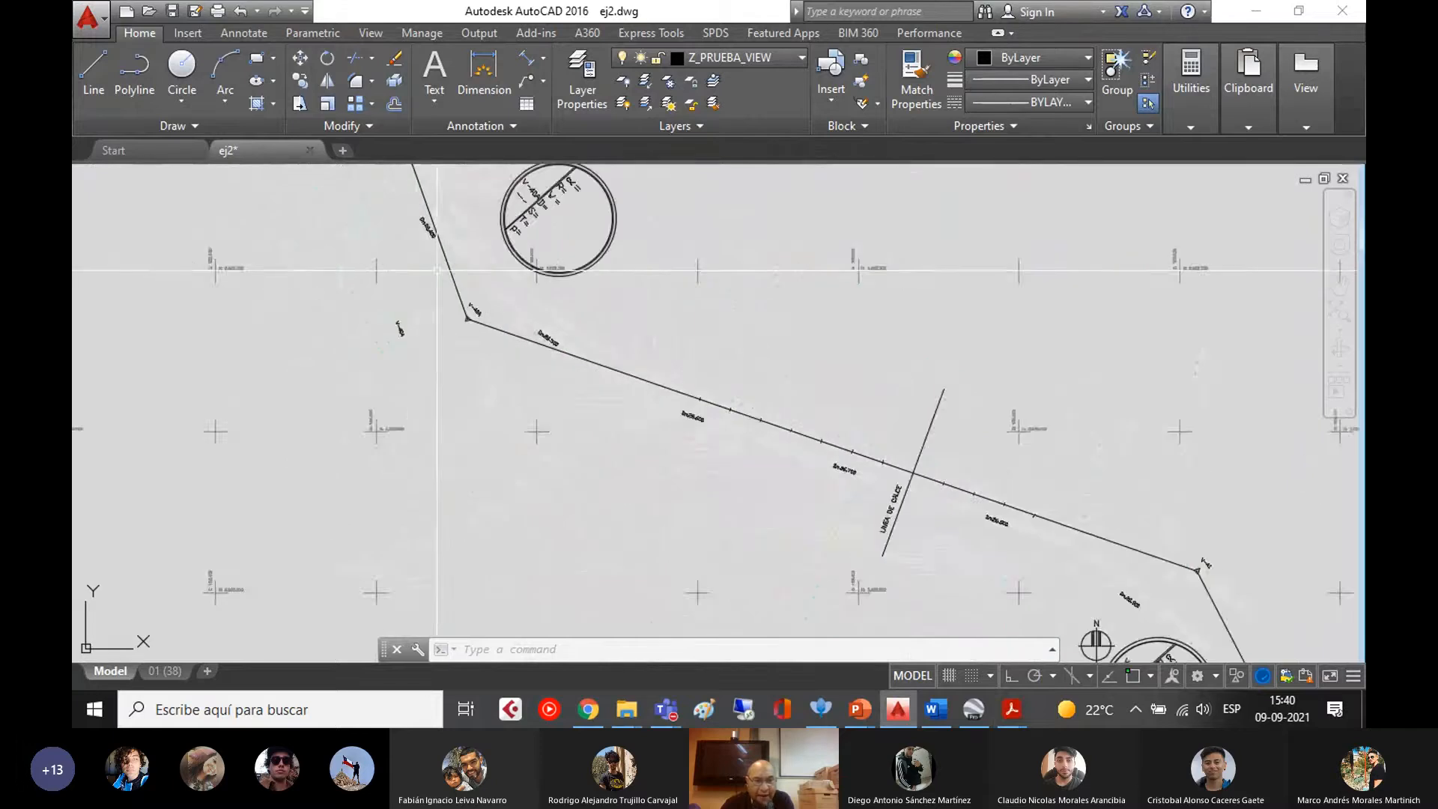
{"action": "scroll", "coordinate": [490, 447], "scroll_direction": "down", "scroll_amount": 3}
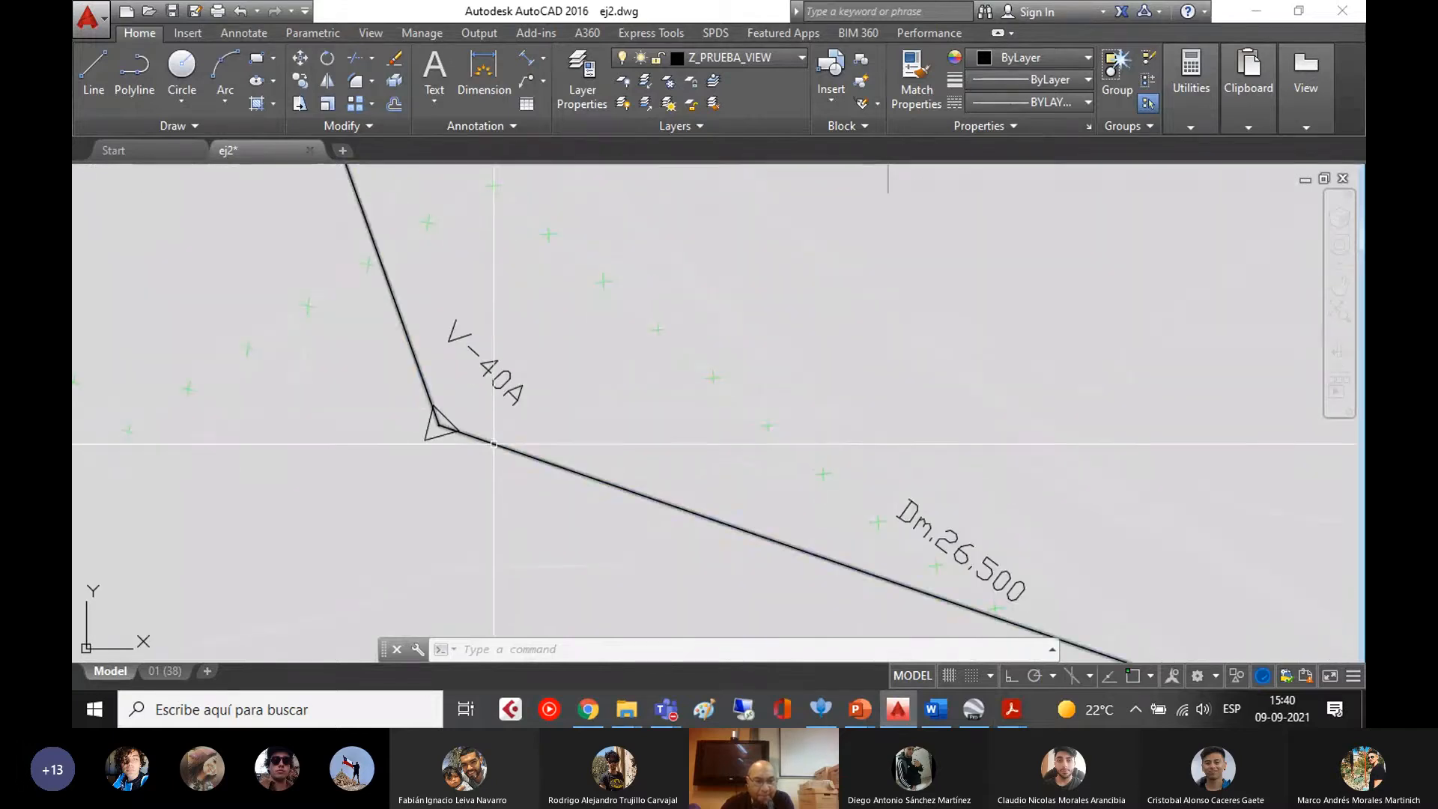
{"action": "left_click", "coordinate": [479, 428]}
{"action": "scroll", "coordinate": [360, 262], "scroll_direction": "down", "scroll_amount": 6}
{"action": "middle_click_drag", "start_coordinate": [354, 253], "coordinate": [362, 436]}
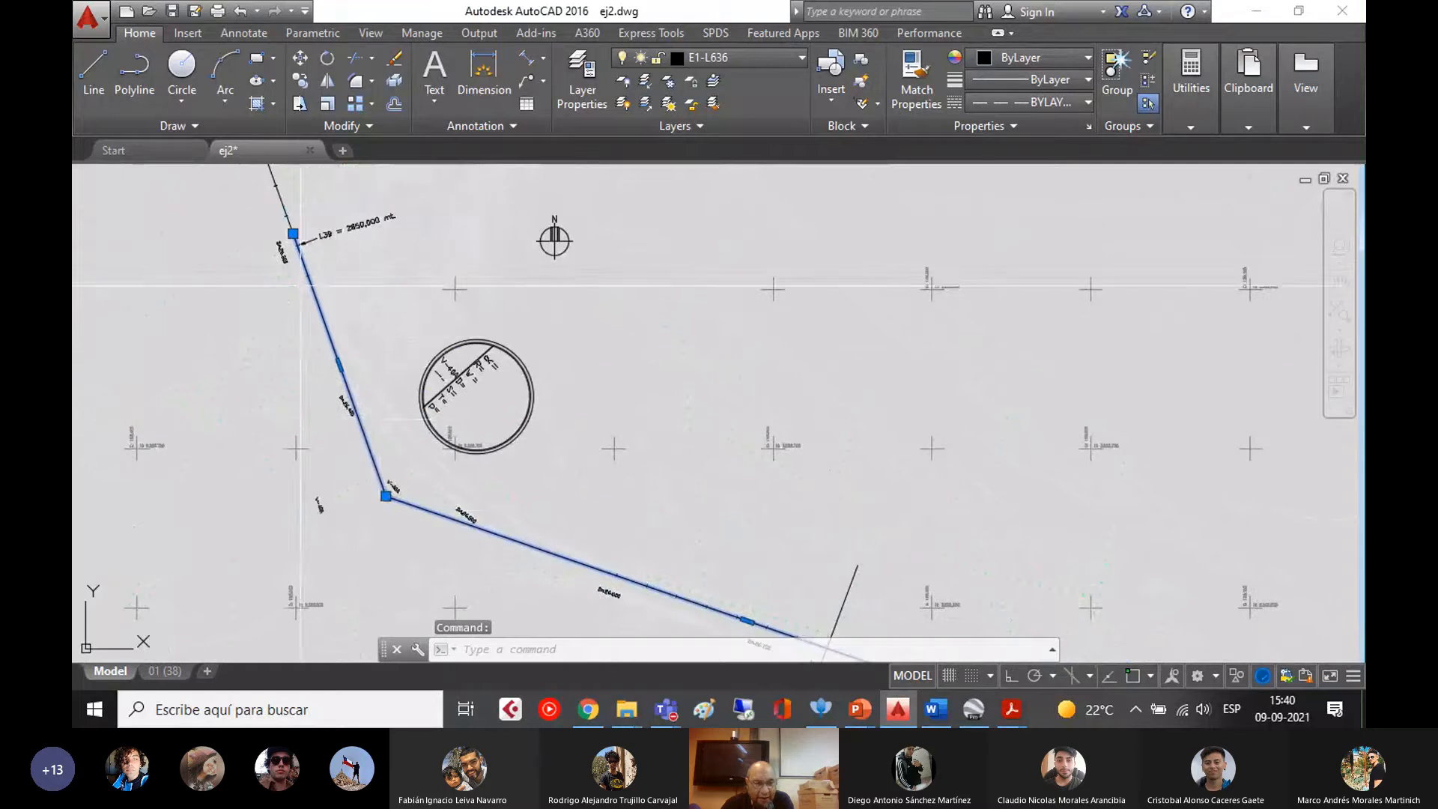
{"action": "middle_click_drag", "start_coordinate": [362, 494], "coordinate": [285, 417]}
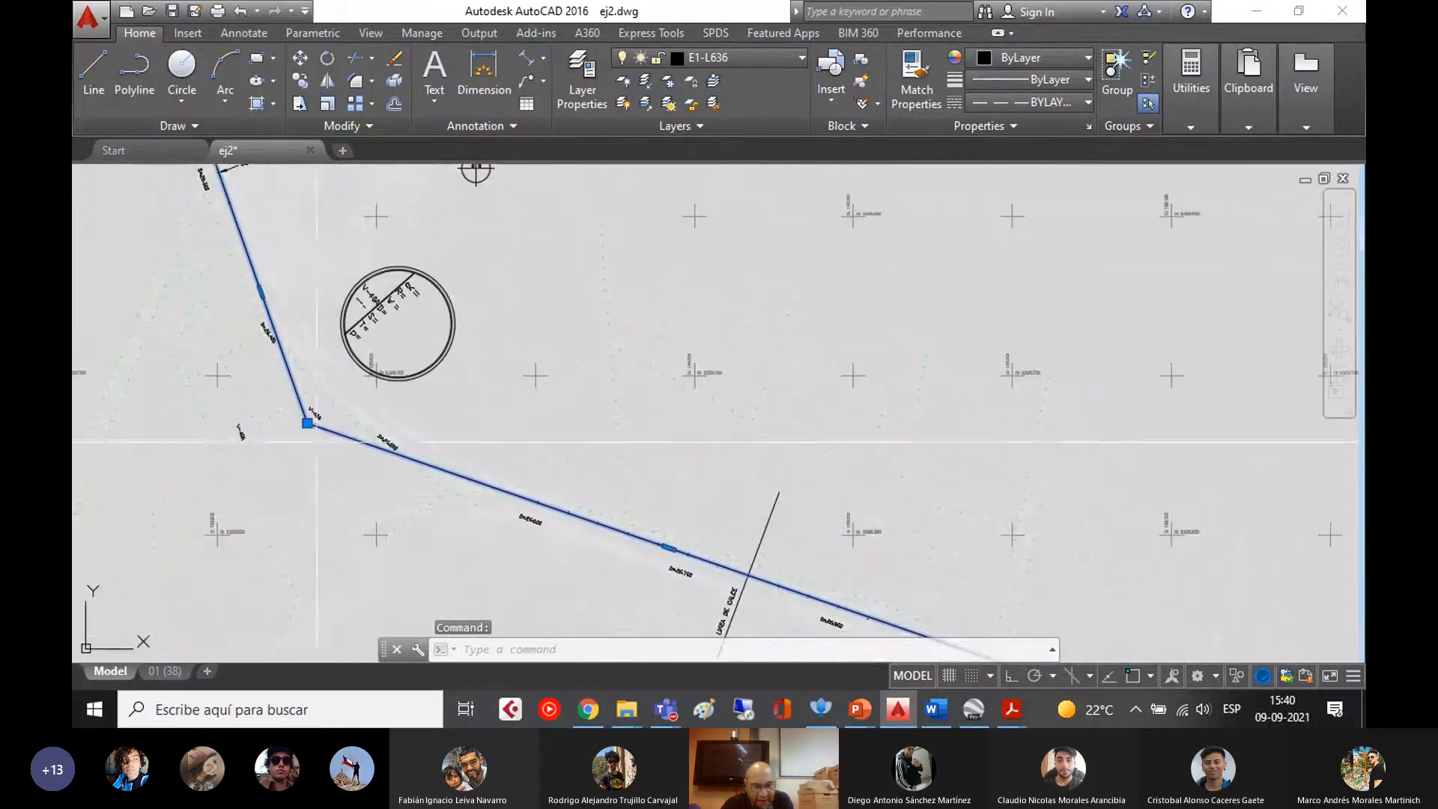
- Clear the selection and delete the separate line that continues the axis north of the L39 label
{"action": "scroll", "coordinate": [726, 573], "scroll_direction": "down", "scroll_amount": 4}
{"action": "middle_click_drag", "start_coordinate": [477, 388], "coordinate": [572, 457]}
{"action": "key", "text": "Escape"}
{"action": "key", "text": "Escape"}
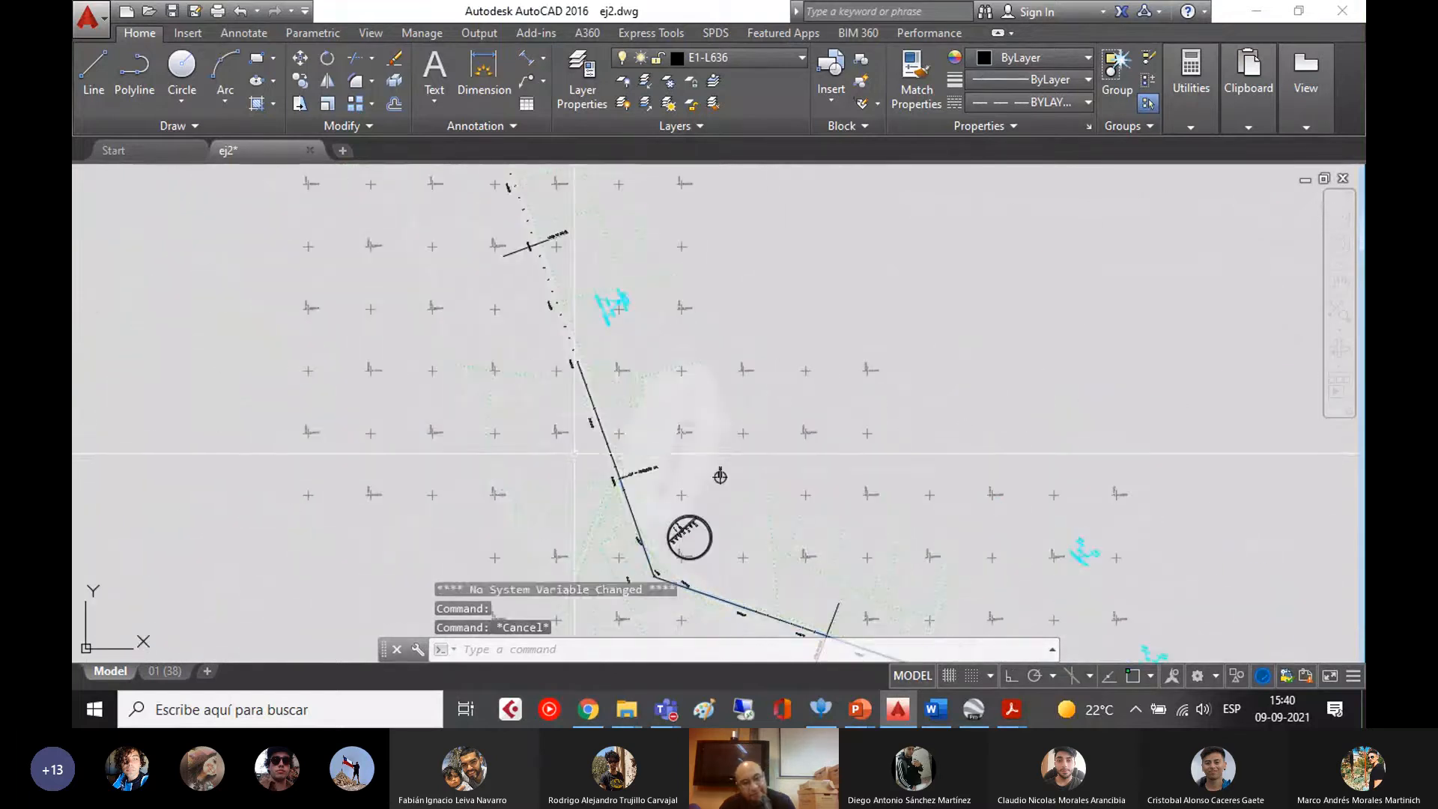
{"action": "left_click", "coordinate": [600, 423]}
{"action": "key", "text": "Delete"}
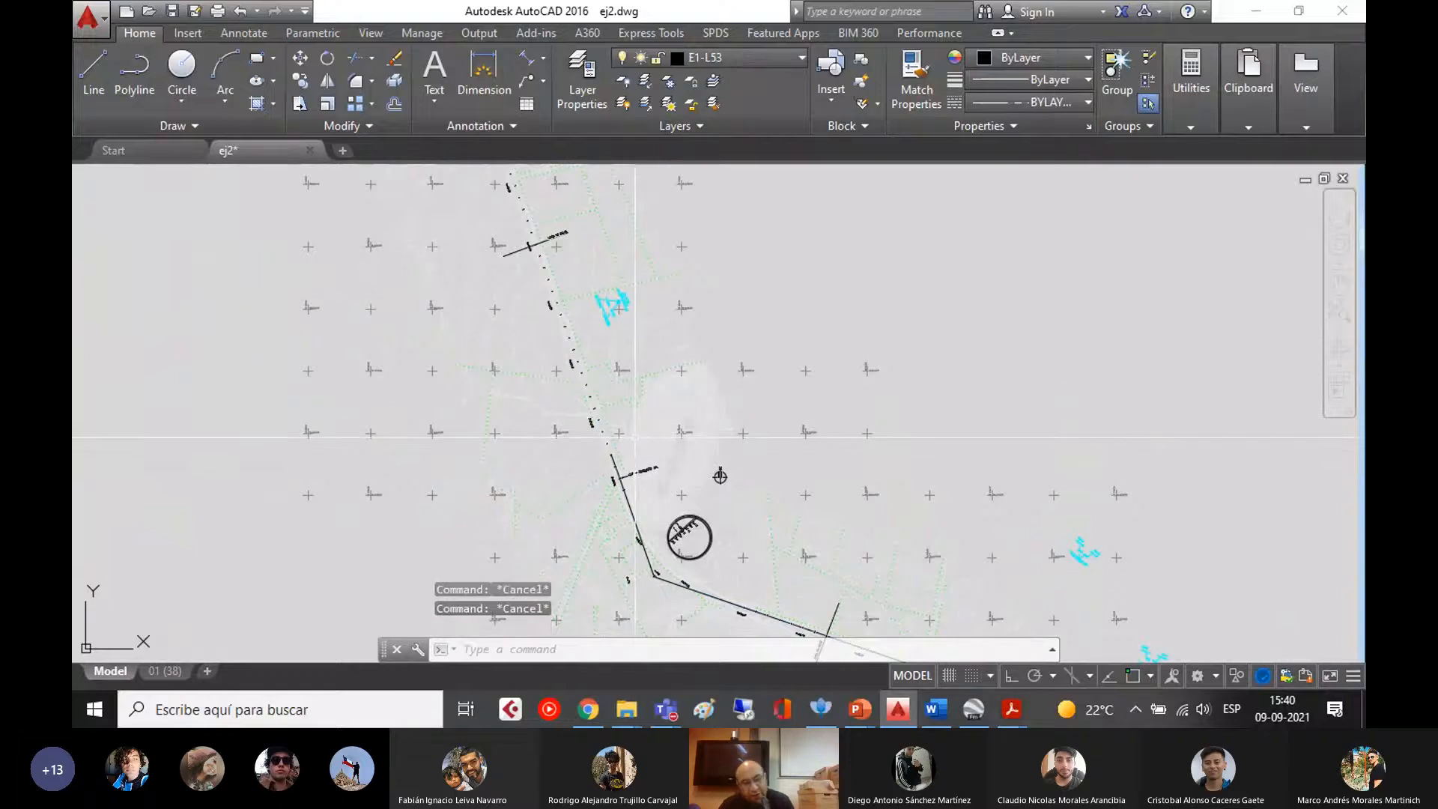
- Draw a straight two-point polyline across the topography strip, north of the coordinate grid, as a boundary for the axis
{"action": "scroll", "coordinate": [528, 452], "scroll_direction": "down", "scroll_amount": 4}
{"action": "mouse_move", "coordinate": [528, 452]}
{"action": "middle_mouse_down"}
{"action": "mouse_move", "coordinate": [698, 542]}
{"action": "mouse_move", "coordinate": [701, 640]}
{"action": "middle_mouse_up"}
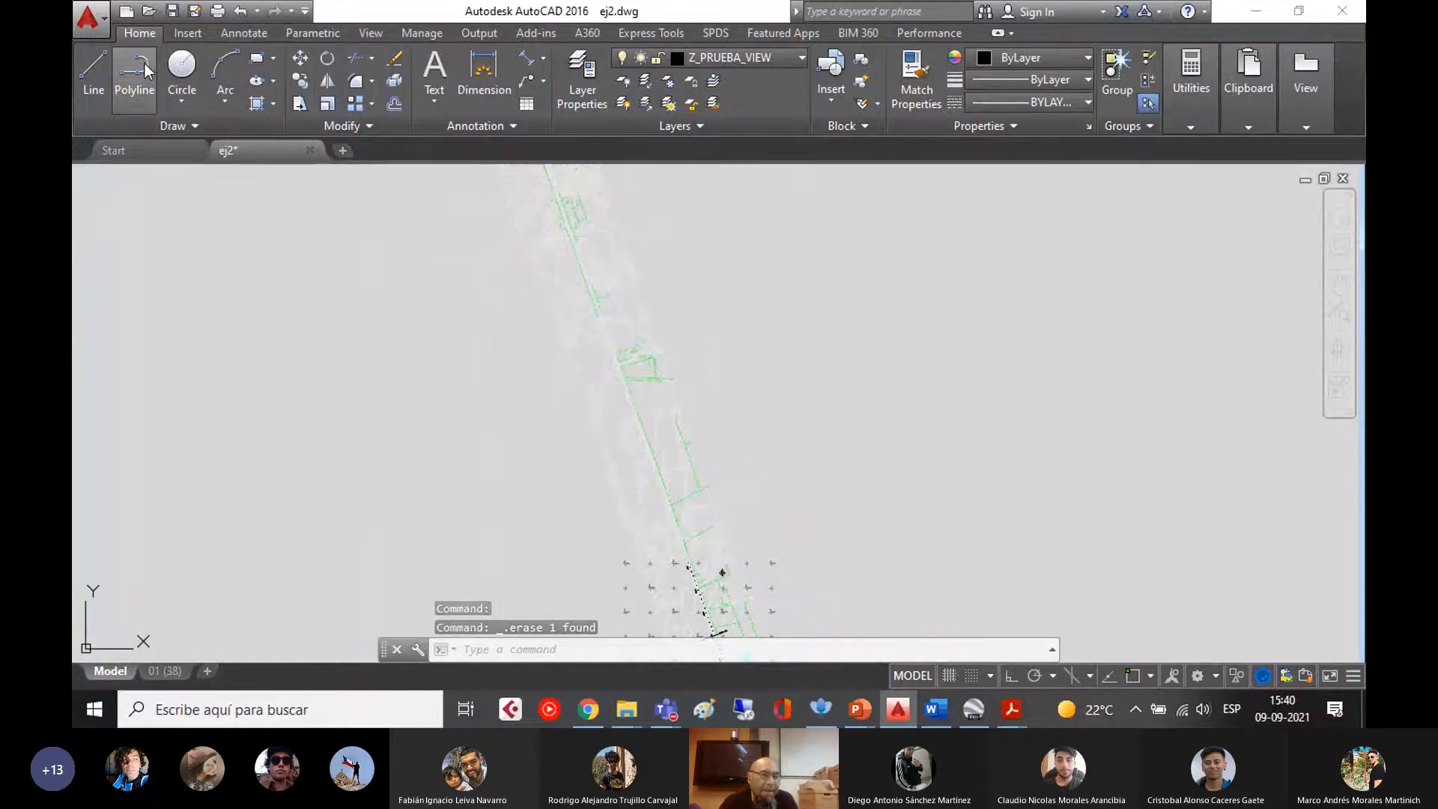
{"action": "left_click", "coordinate": [139, 66]}
{"action": "left_click", "coordinate": [242, 334]}
{"action": "left_click", "coordinate": [836, 213]}
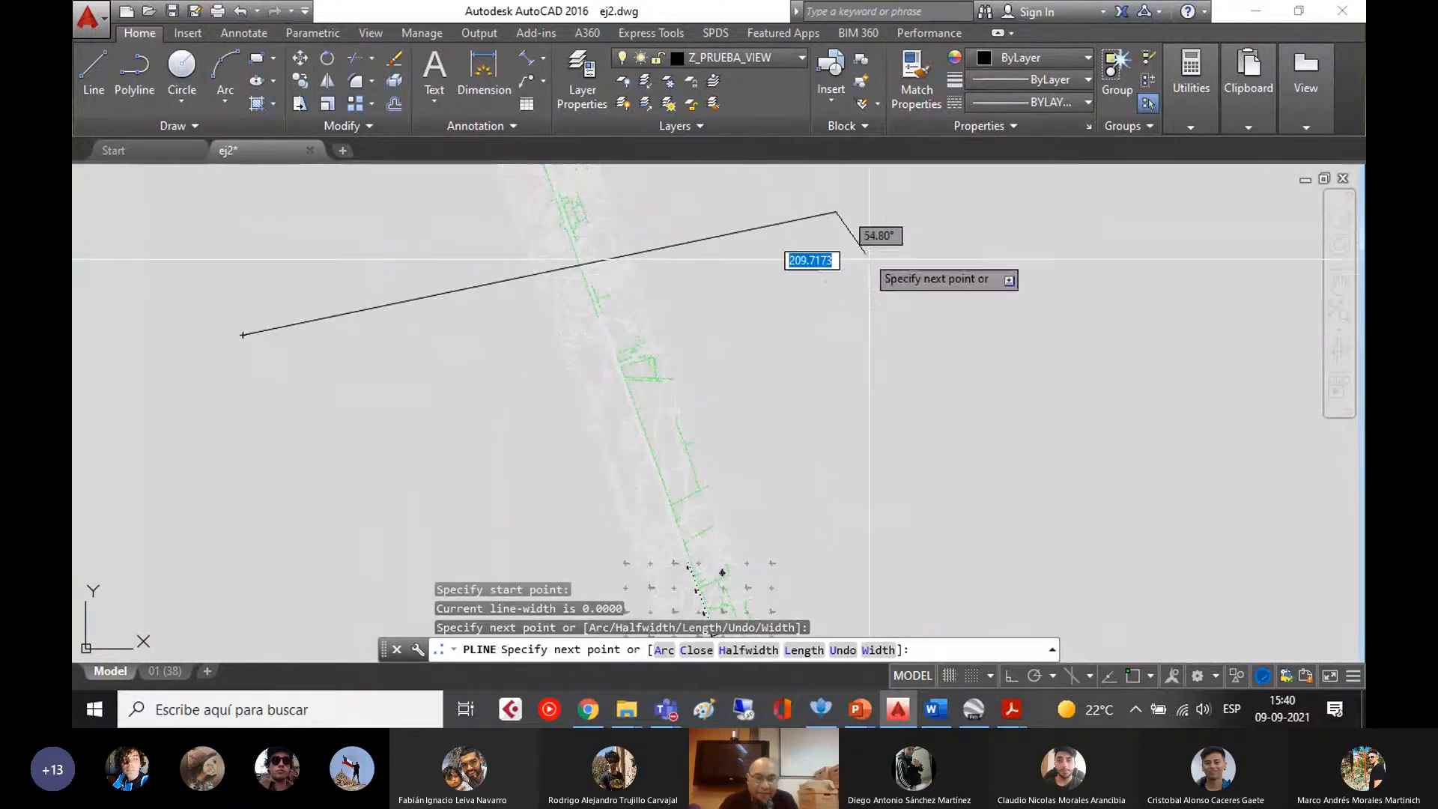
{"action": "key", "text": "Return"}
- Delete the short leftover line just above the L39 label and check the extent of the axis polyline that starts there
{"action": "scroll", "coordinate": [722, 572], "scroll_direction": "up", "scroll_amount": 6}
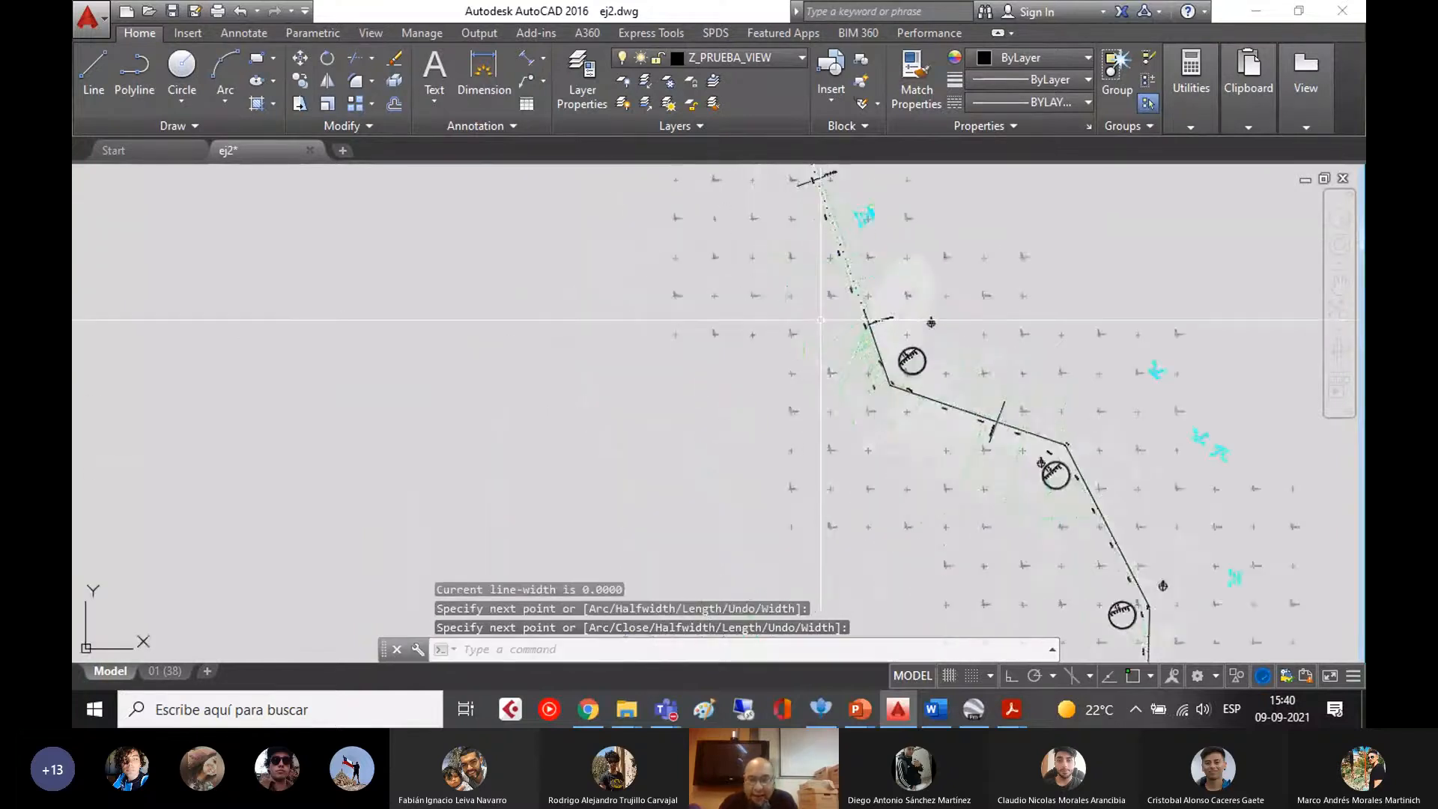
{"action": "scroll", "coordinate": [1097, 328], "scroll_direction": "up", "scroll_amount": 3}
{"action": "left_click", "coordinate": [1000, 292]}
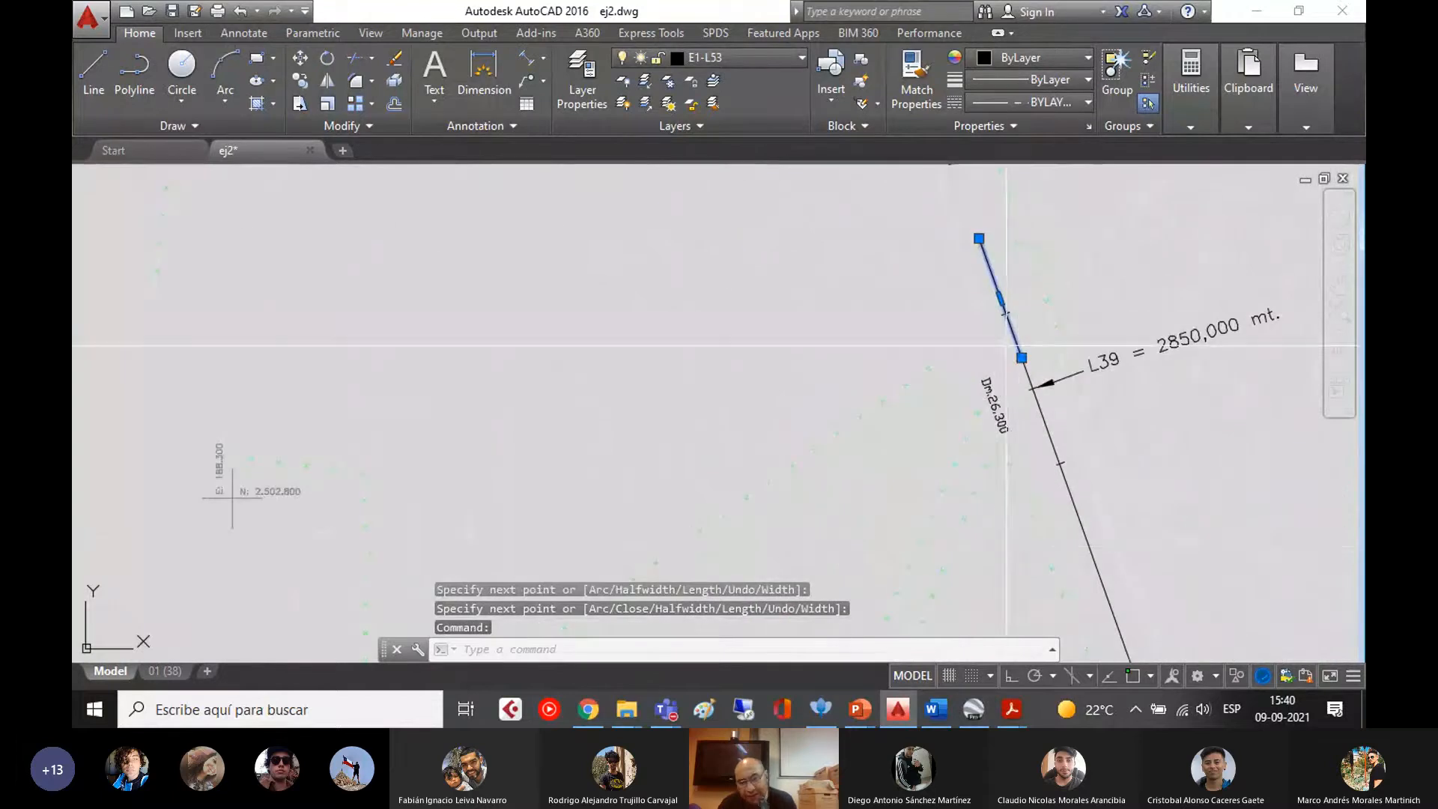
{"action": "key", "text": "Delete"}
{"action": "scroll", "coordinate": [1018, 427], "scroll_direction": "down", "scroll_amount": 2}
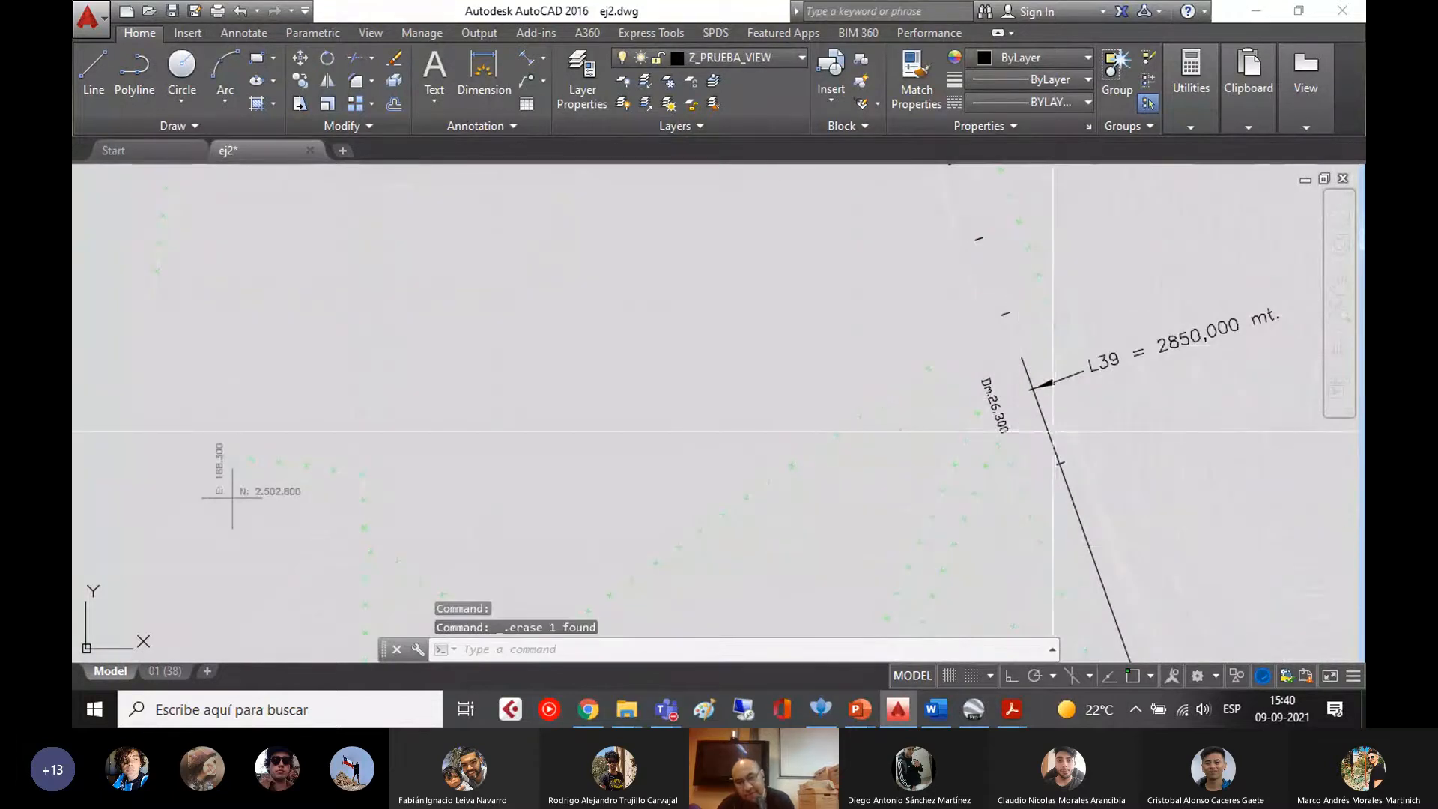
{"action": "left_click", "coordinate": [1028, 421]}
{"action": "scroll", "coordinate": [973, 419], "scroll_direction": "down", "scroll_amount": 5}
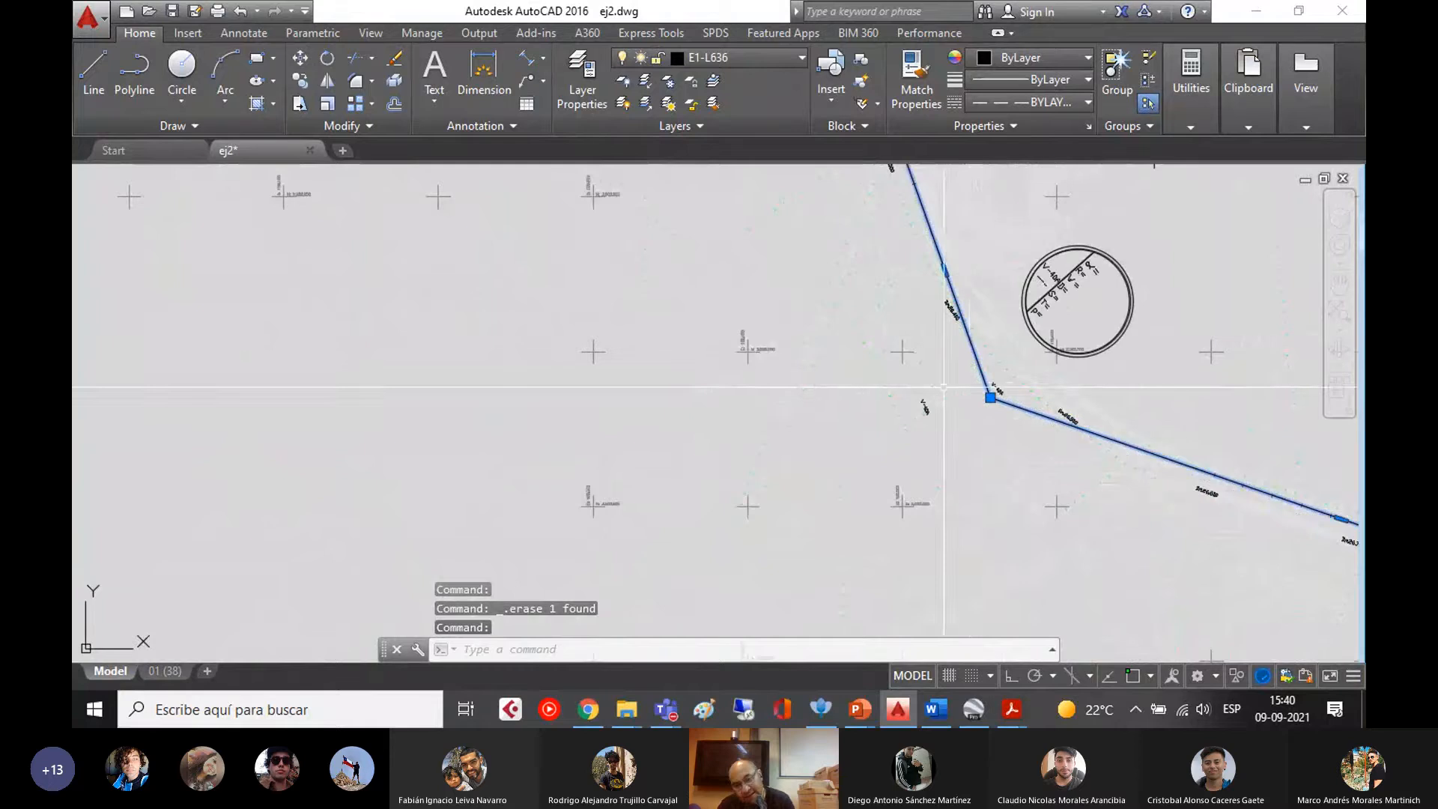
{"action": "scroll", "coordinate": [787, 373], "scroll_direction": "down", "scroll_amount": 2}
{"action": "key", "text": "Escape"}
{"action": "key", "text": "Escape"}
{"action": "key", "text": "Escape"}
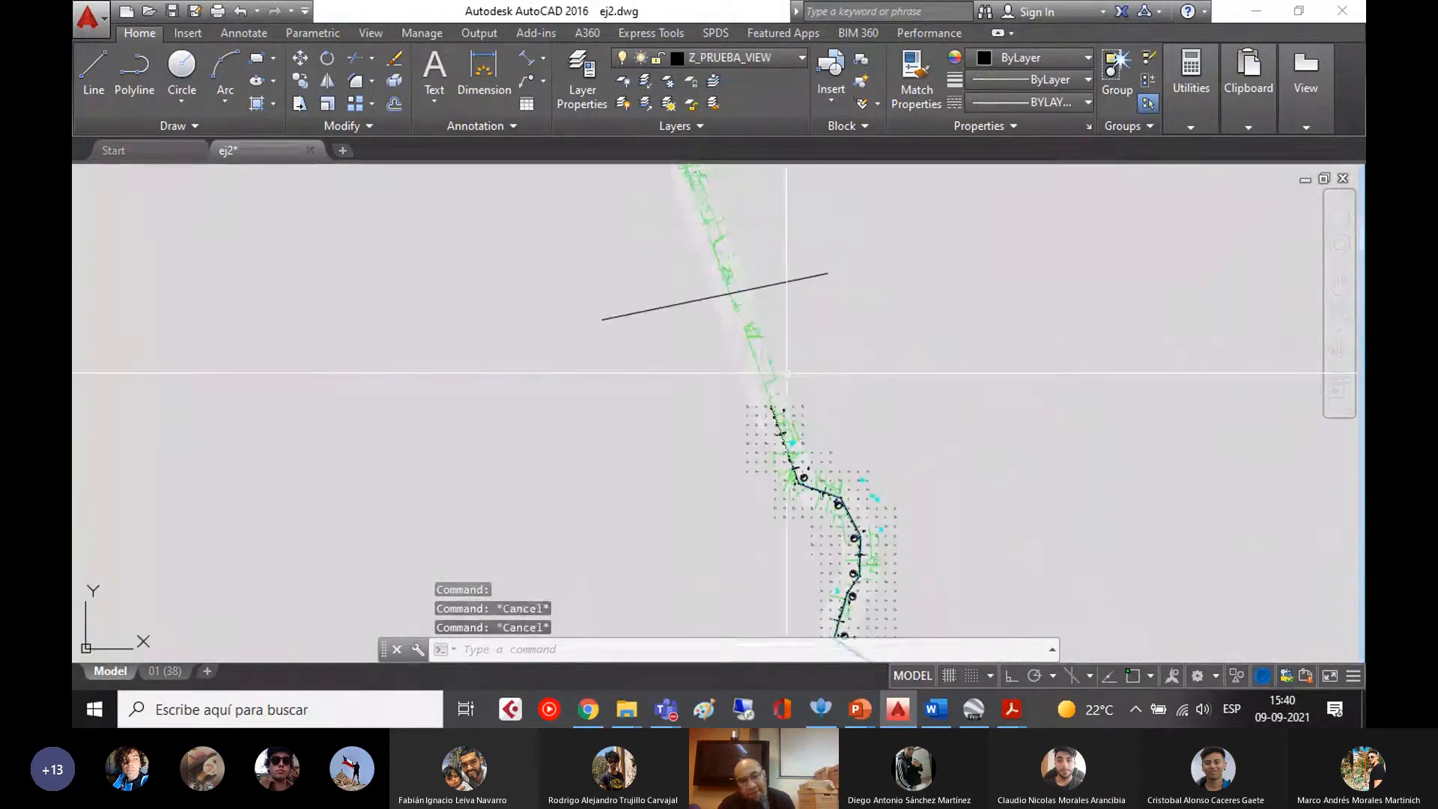
- Extend the northern end of the axis polyline beside the L39 label up to the crossing polyline
{"action": "type", "text": "O"}
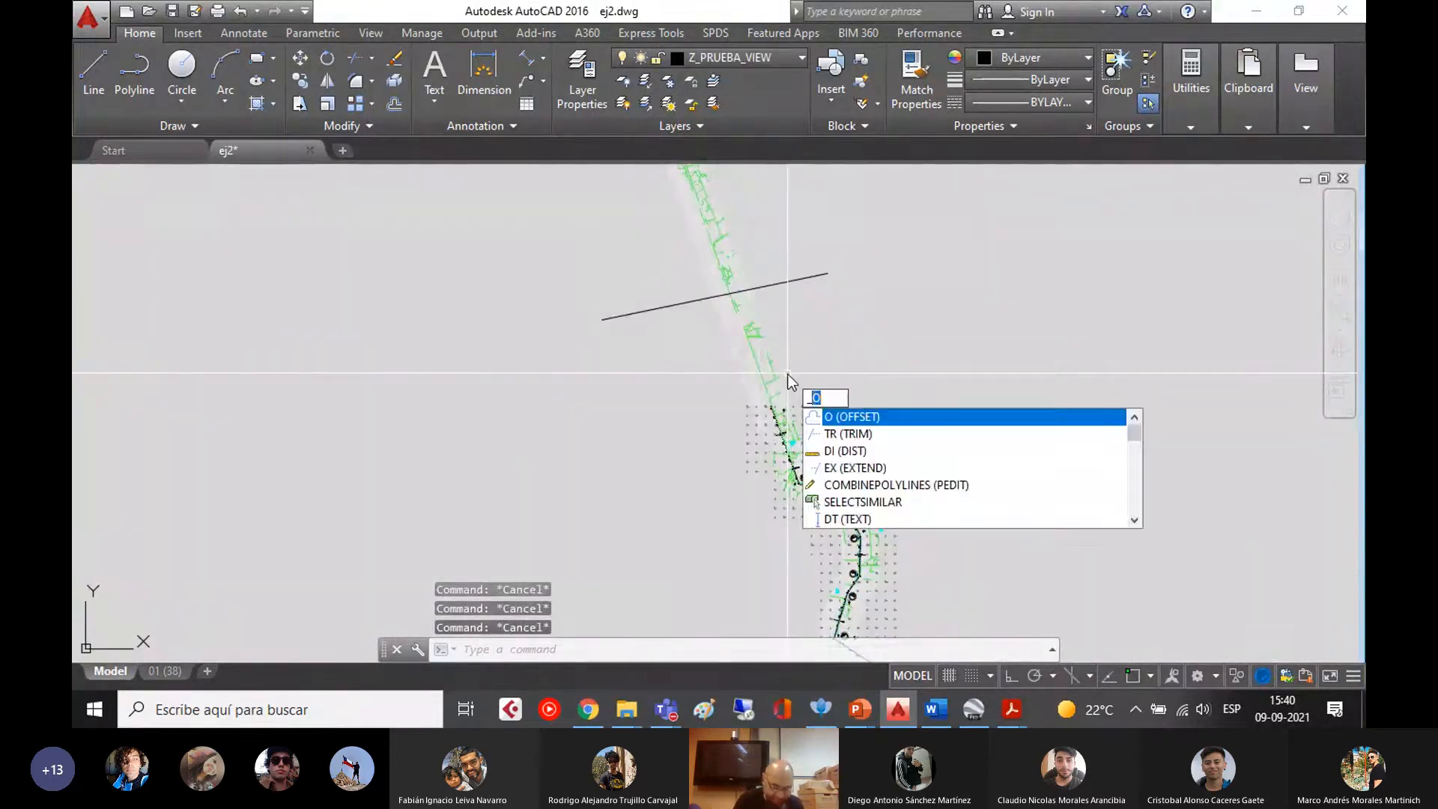
{"action": "type", "text": "xte"}
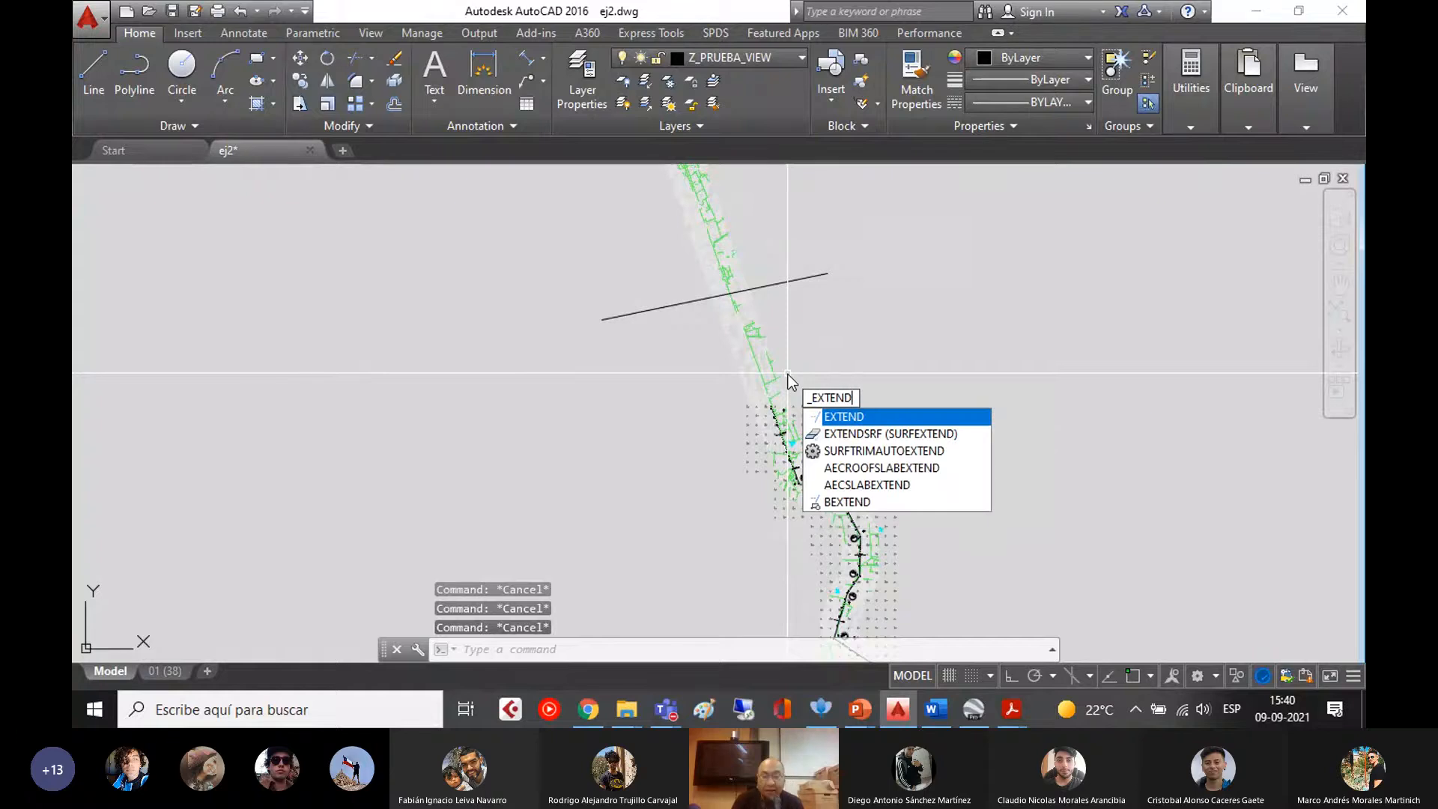
{"action": "key", "text": "Return"}
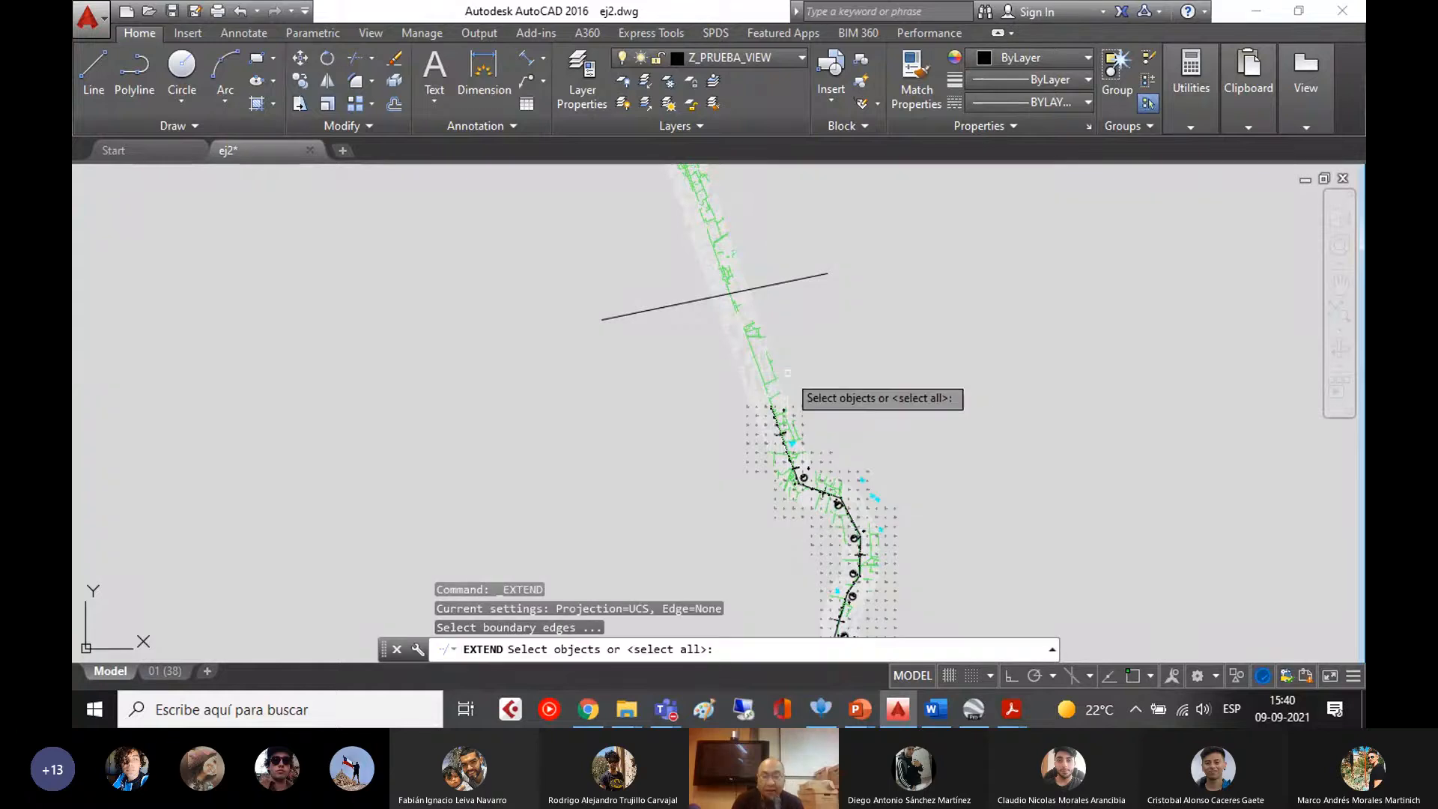
{"action": "left_click", "coordinate": [778, 283]}
{"action": "scroll", "coordinate": [794, 472], "scroll_direction": "up", "scroll_amount": 6}
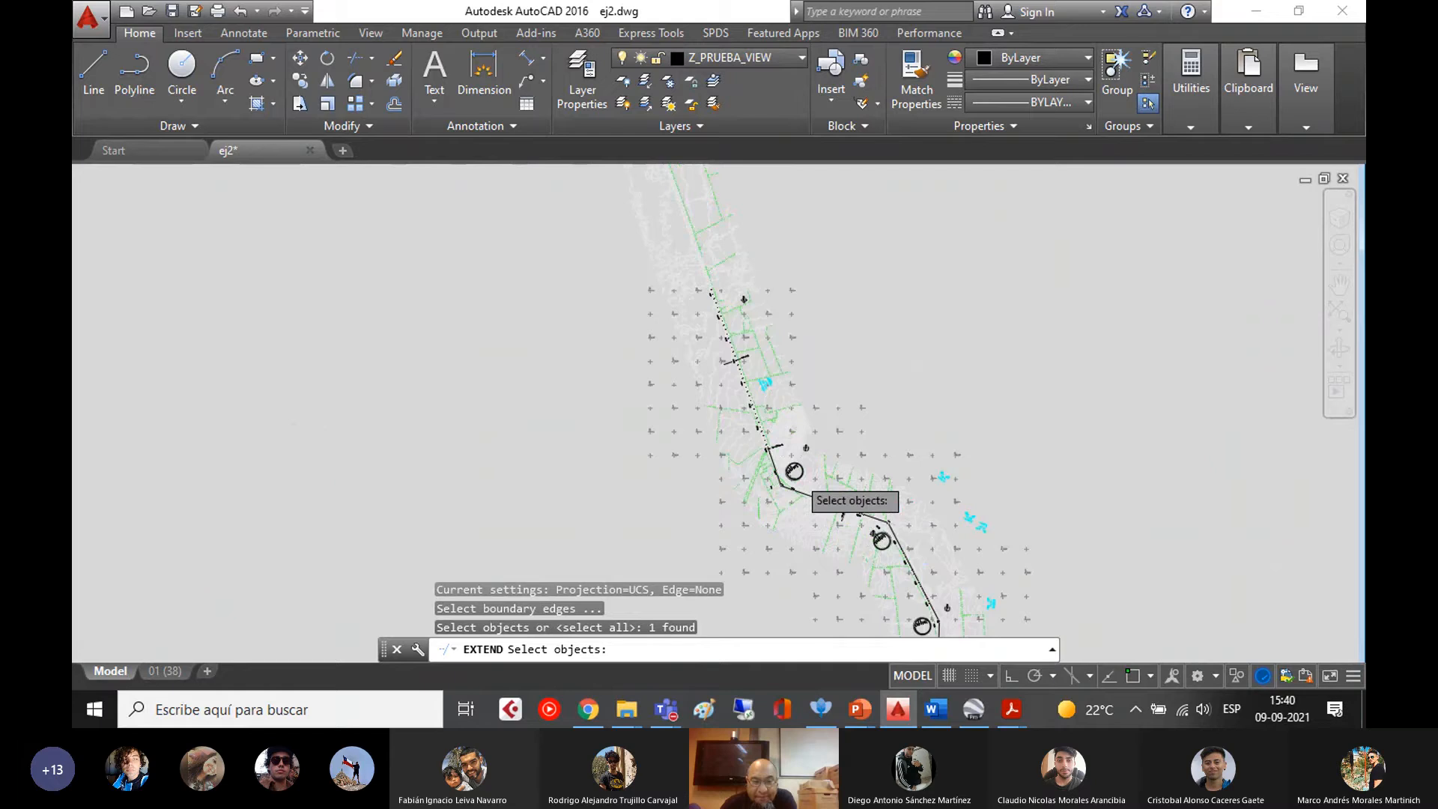
{"action": "scroll", "coordinate": [659, 427], "scroll_direction": "up", "scroll_amount": 2}
{"action": "left_click", "coordinate": [621, 269]}
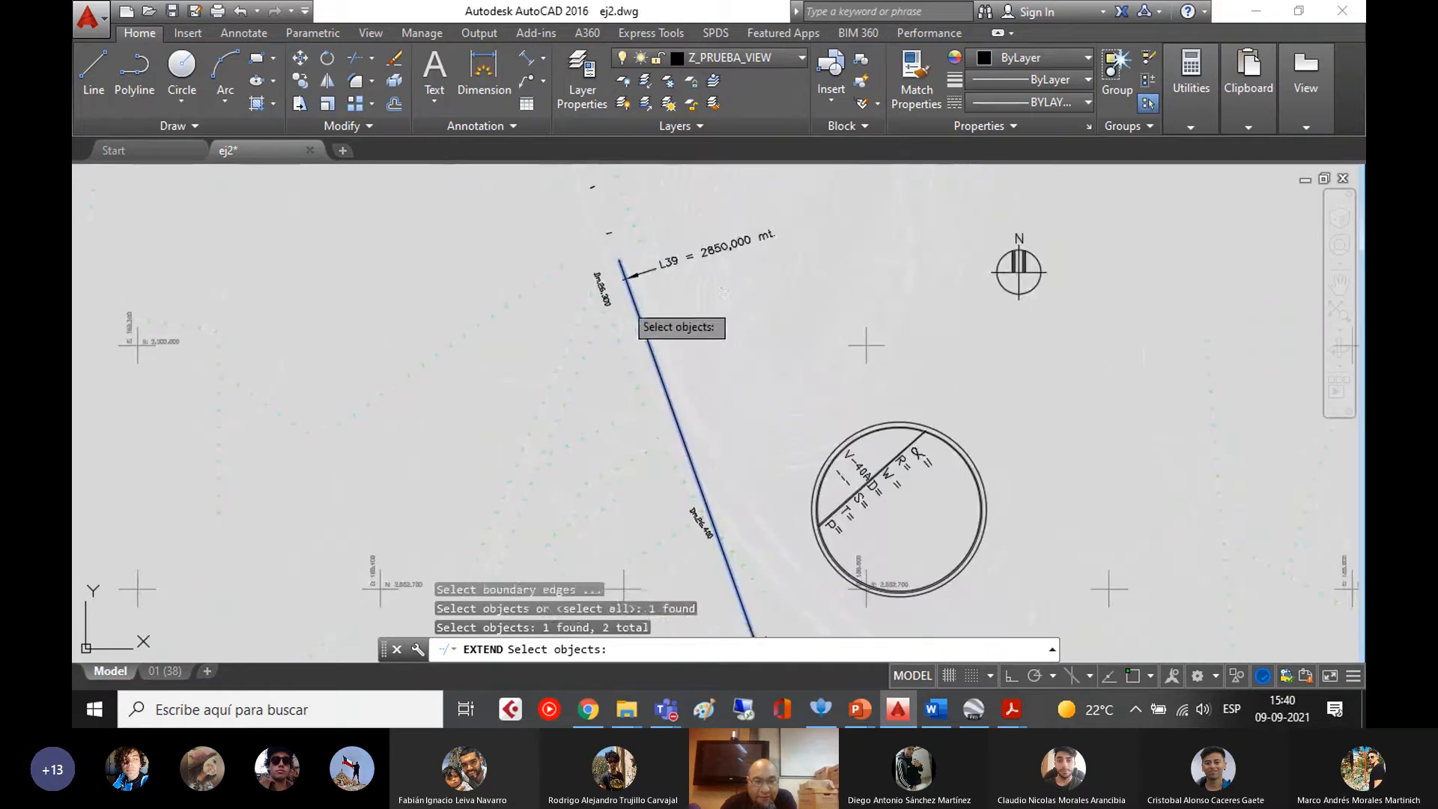
{"action": "key", "text": "Return"}
{"action": "left_click", "coordinate": [622, 271]}
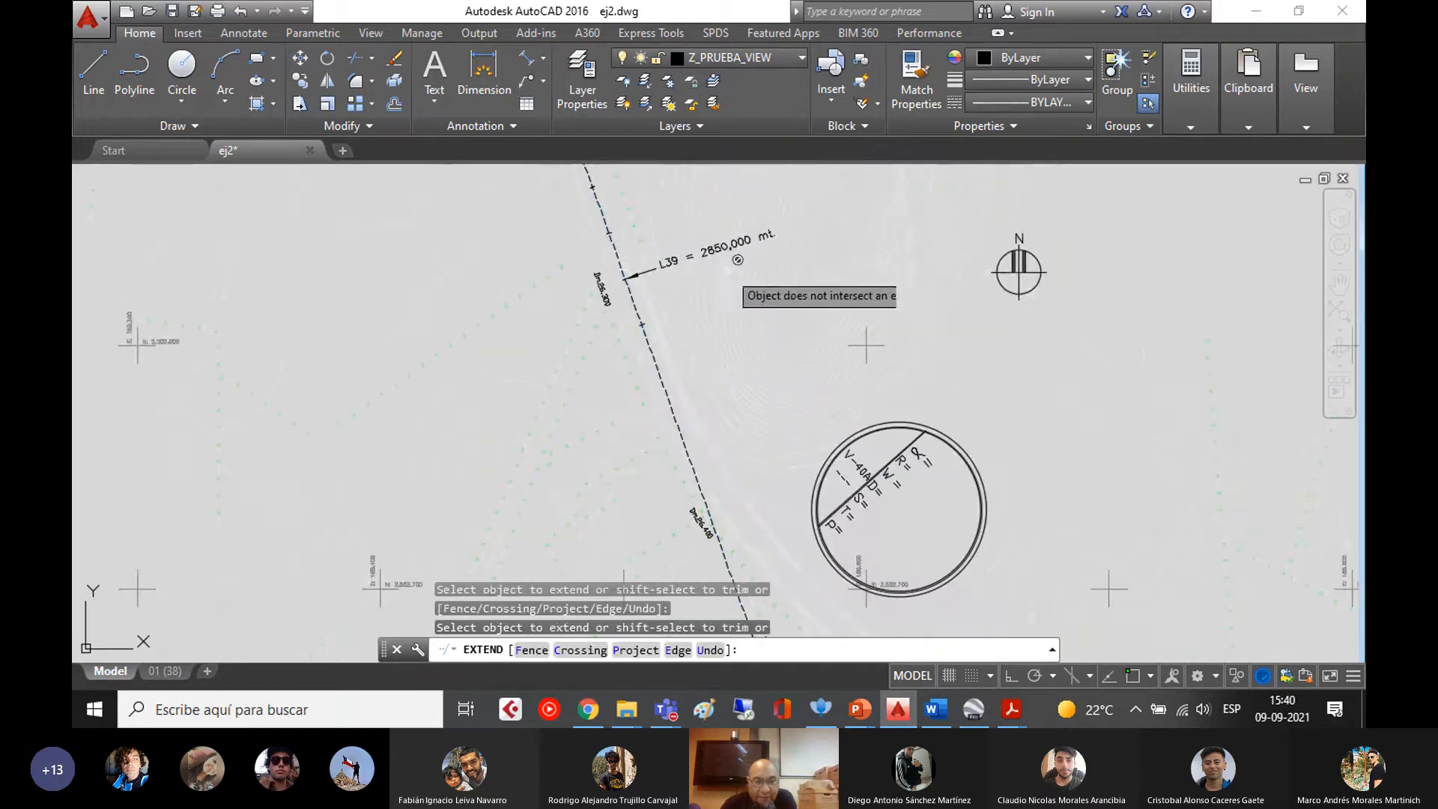
{"action": "key", "text": "Return"}
- Inspect where the extended axis meets the crossing polyline and delete that crossing polyline
{"action": "scroll", "coordinate": [866, 345], "scroll_direction": "down", "scroll_amount": 5}
{"action": "scroll", "coordinate": [761, 577], "scroll_direction": "up", "scroll_amount": 9}
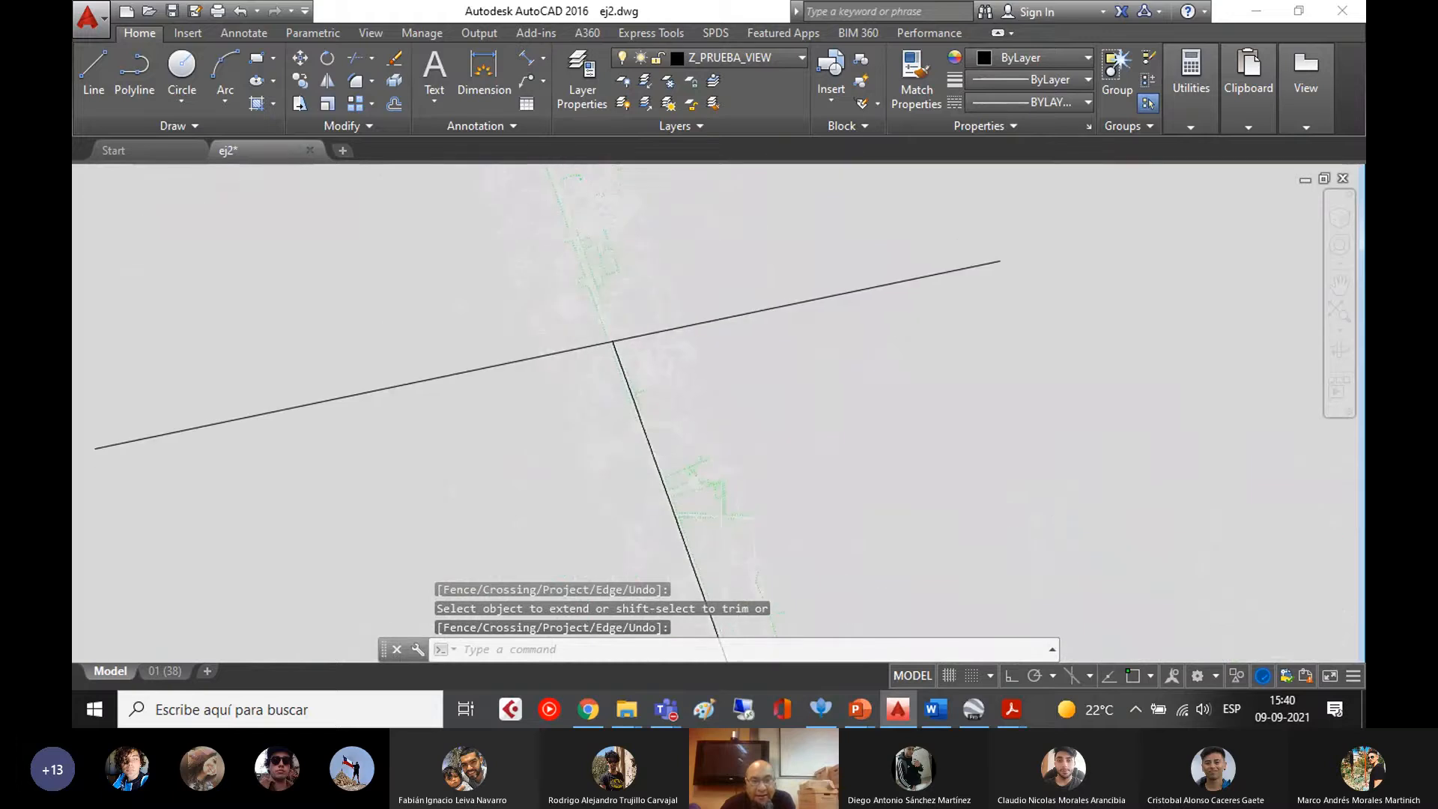
{"action": "scroll", "coordinate": [590, 367], "scroll_direction": "up", "scroll_amount": 9}
{"action": "middle_click_drag", "start_coordinate": [847, 247], "coordinate": [734, 375]}
{"action": "scroll", "coordinate": [647, 437], "scroll_direction": "down", "scroll_amount": 6}
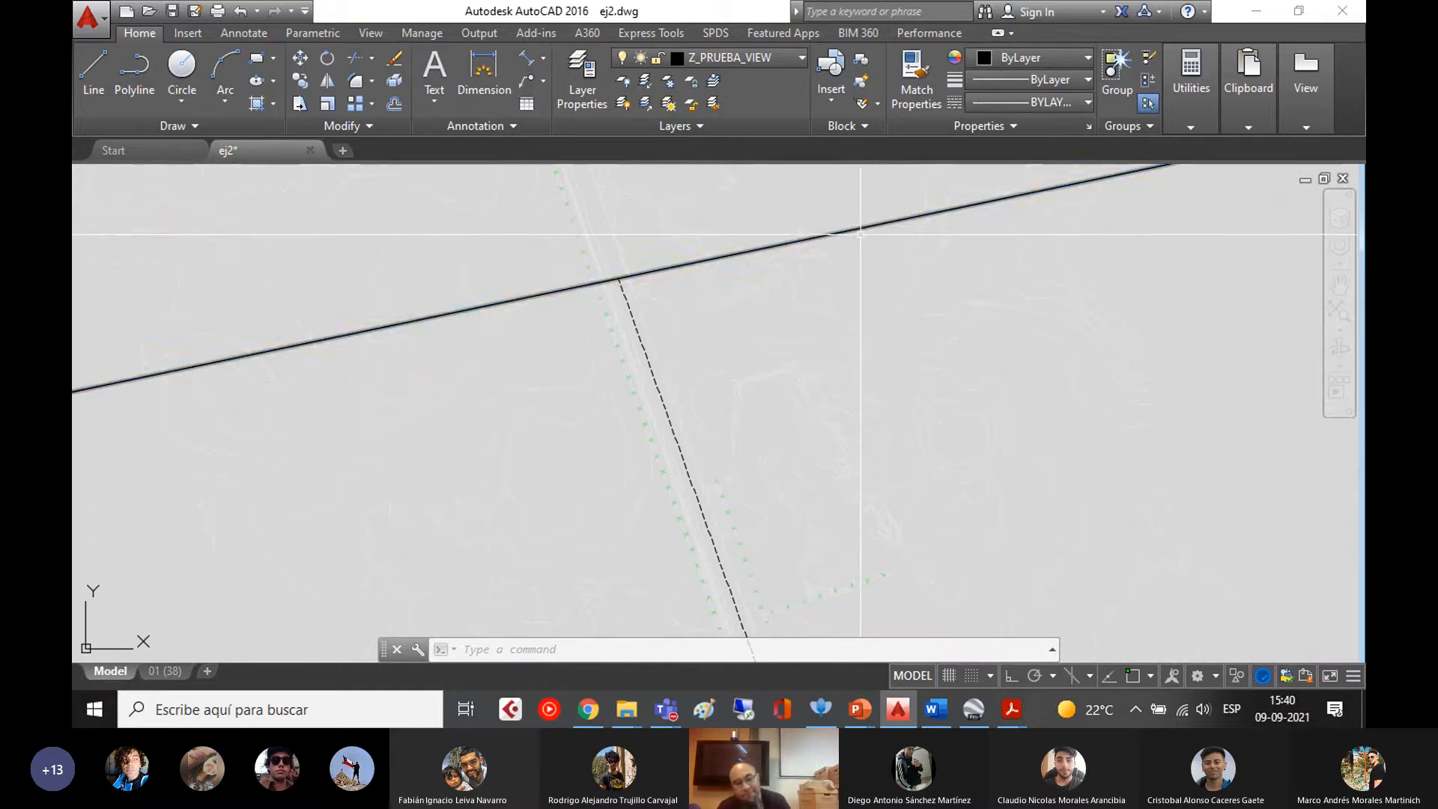
{"action": "left_click", "coordinate": [865, 226]}
{"action": "key", "text": "Delete"}
- Examine the extended axis over the terrain and select the topography external reference near its northern part
{"action": "middle_click_drag", "start_coordinate": [735, 309], "coordinate": [795, 282]}
{"action": "scroll", "coordinate": [873, 518], "scroll_direction": "down", "scroll_amount": 2}
{"action": "middle_click_drag", "start_coordinate": [892, 556], "coordinate": [851, 319]}
{"action": "middle_click_drag", "start_coordinate": [937, 513], "coordinate": [889, 542]}
{"action": "mouse_move", "coordinate": [680, 294]}
{"action": "middle_mouse_down"}
{"action": "mouse_move", "coordinate": [713, 410]}
{"action": "mouse_move", "coordinate": [698, 546]}
{"action": "middle_mouse_up"}
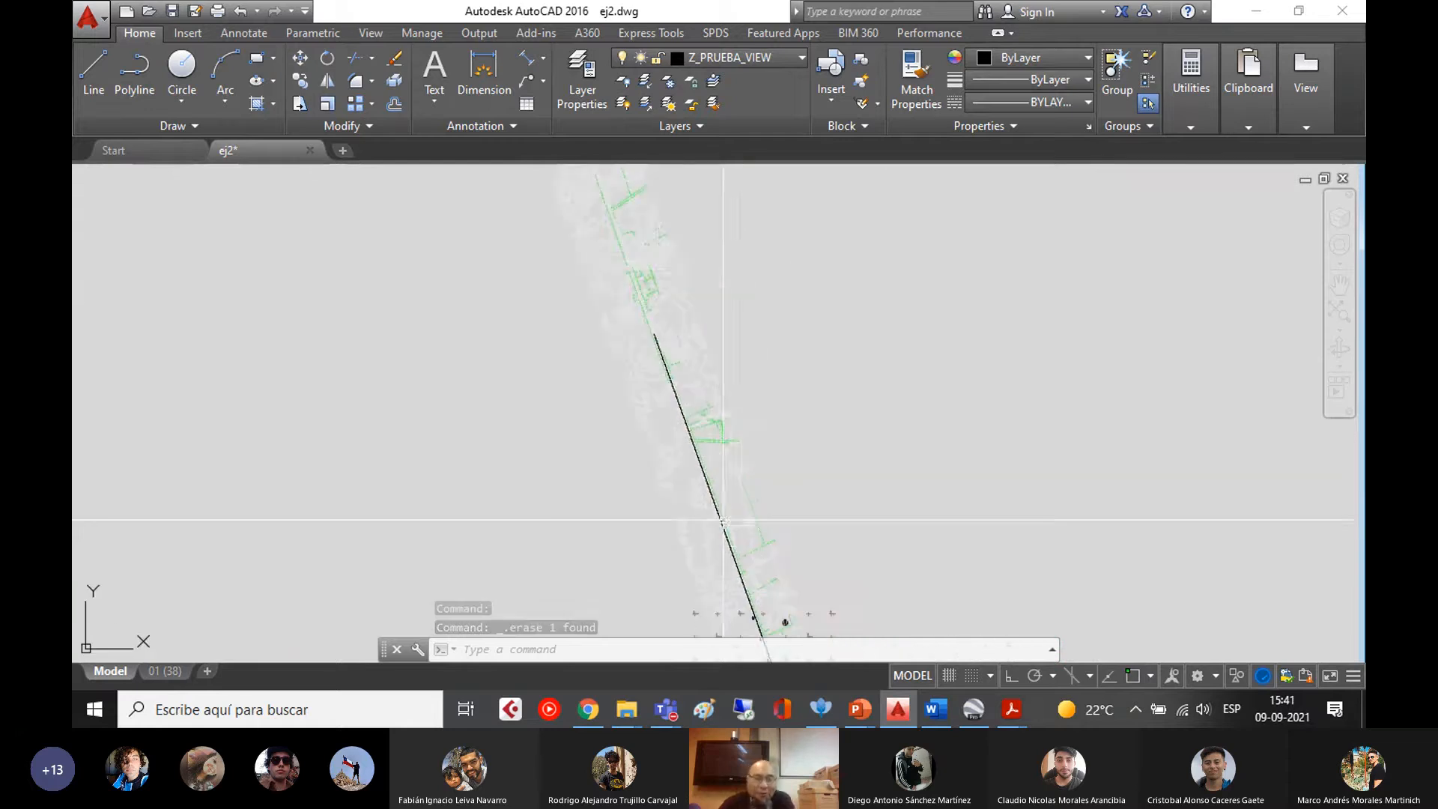
{"action": "scroll", "coordinate": [674, 315], "scroll_direction": "up", "scroll_amount": 3}
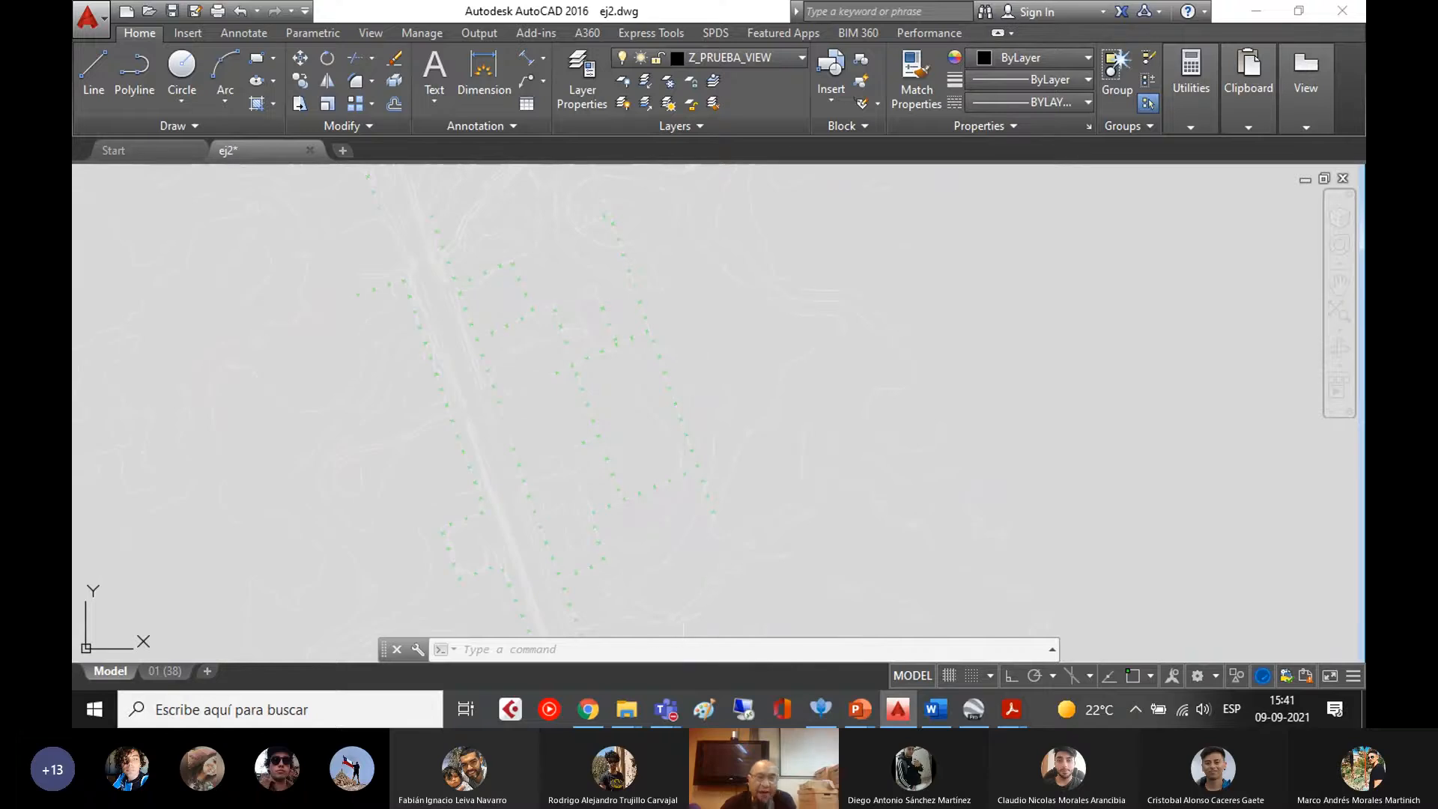
{"action": "left_click", "coordinate": [683, 298]}
{"action": "middle_click_drag", "start_coordinate": [683, 305], "coordinate": [717, 409]}
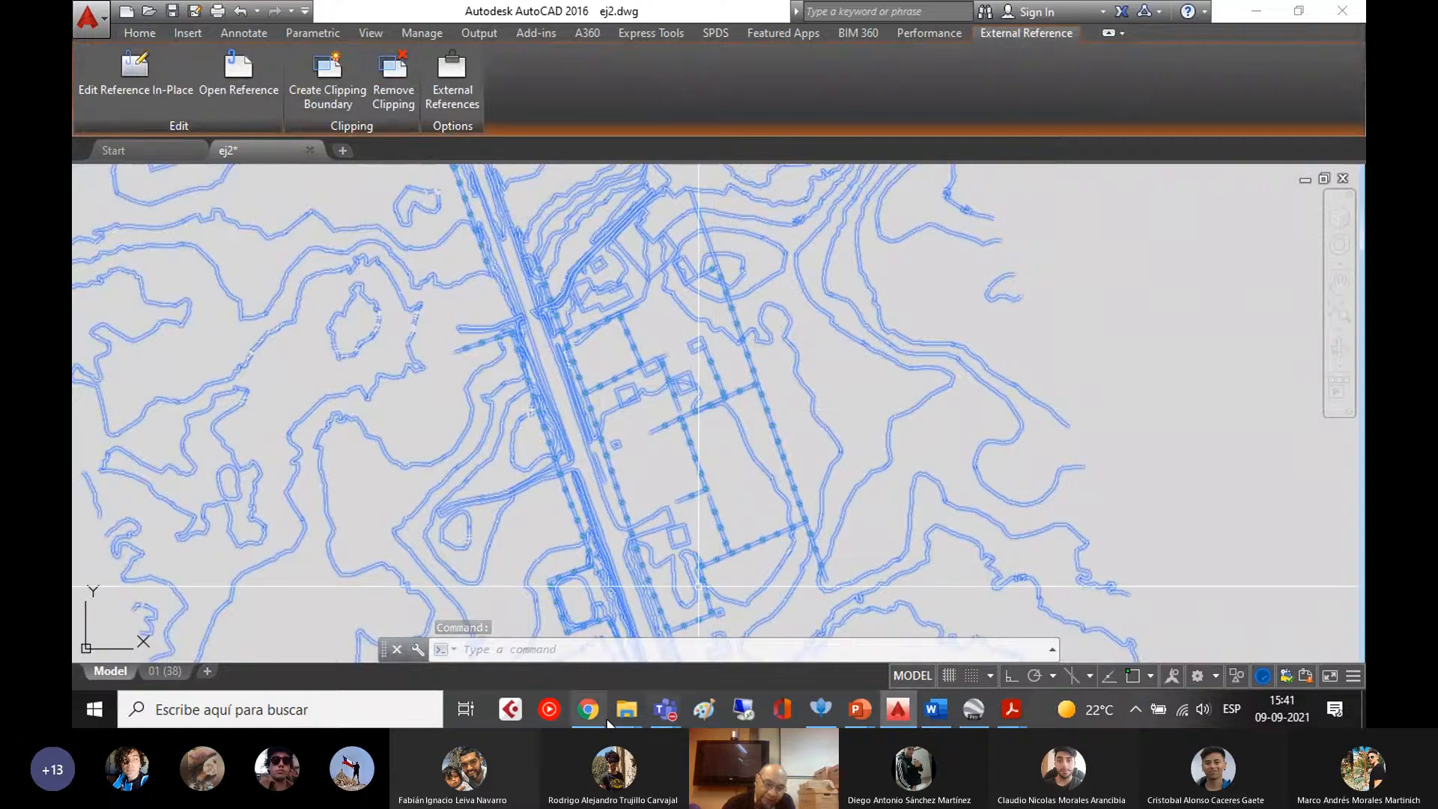
- Switch to folder 03 in File Explorer, go to ej2\EJERCICIO_Planta\XREF and open TOPO_LEADER_(completo).dwg in AutoCAD
{"action": "mouse_move", "coordinate": [626, 710]}
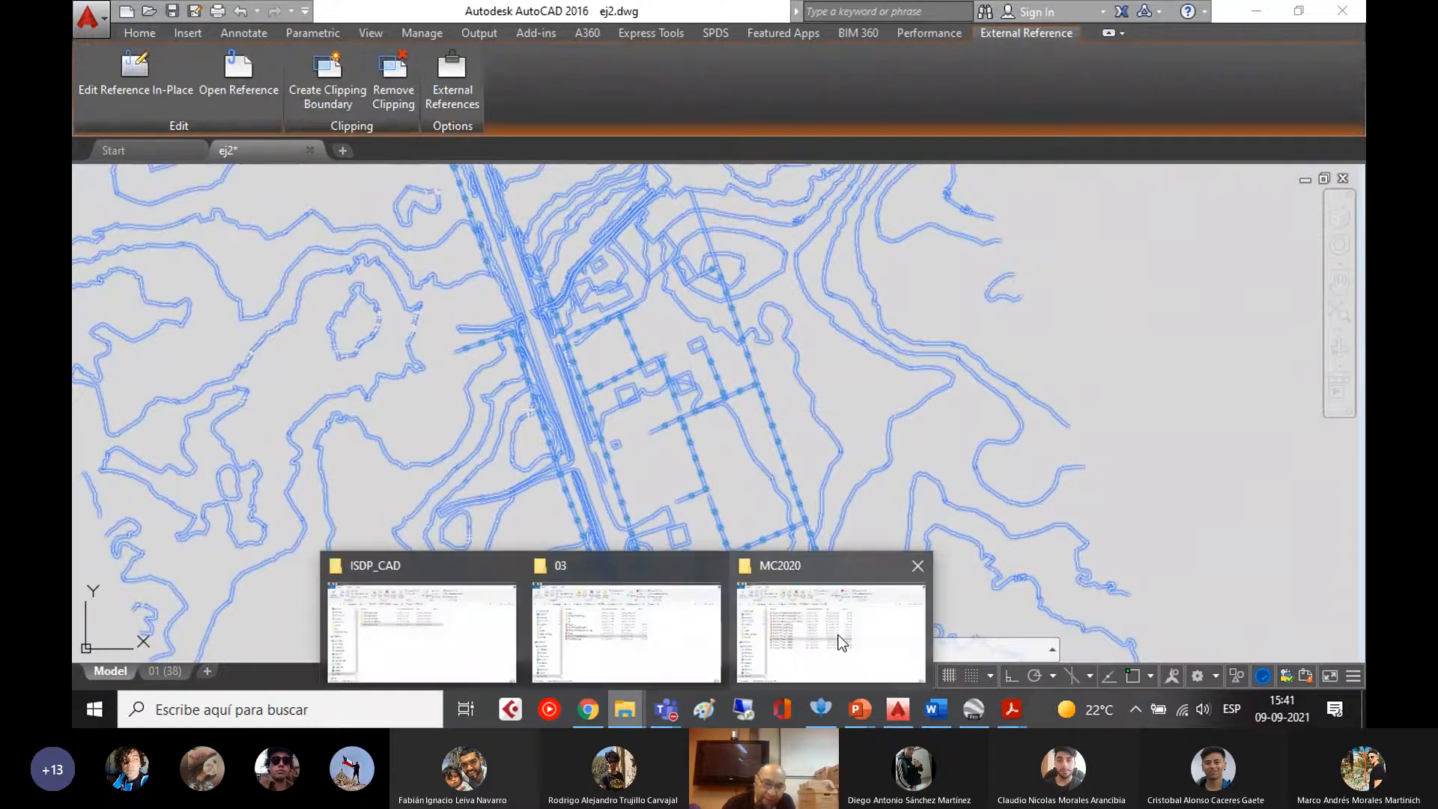
{"action": "left_click", "coordinate": [581, 637]}
{"action": "left_click", "coordinate": [345, 251]}
{"action": "double_click", "coordinate": [344, 251]}
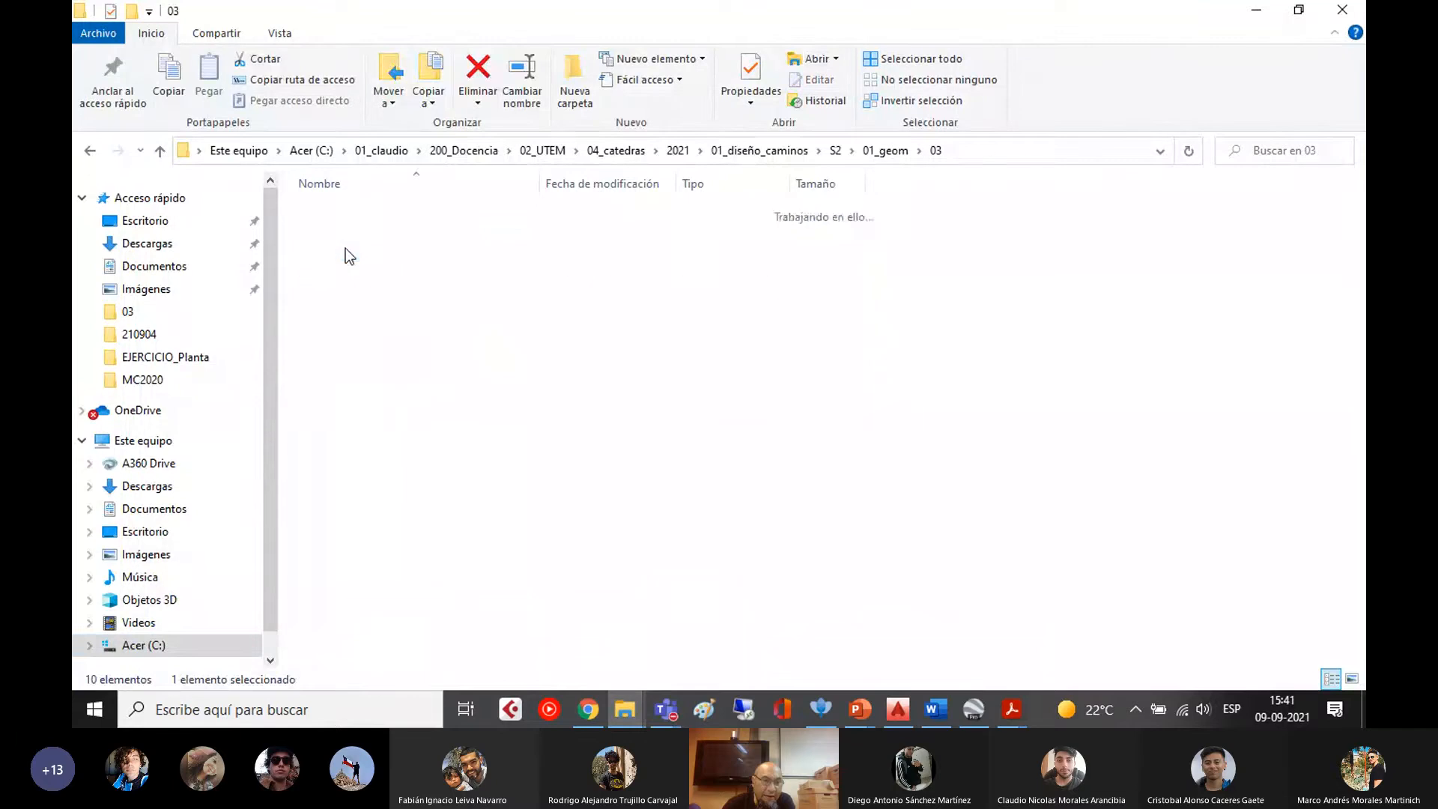
{"action": "double_click", "coordinate": [336, 213]}
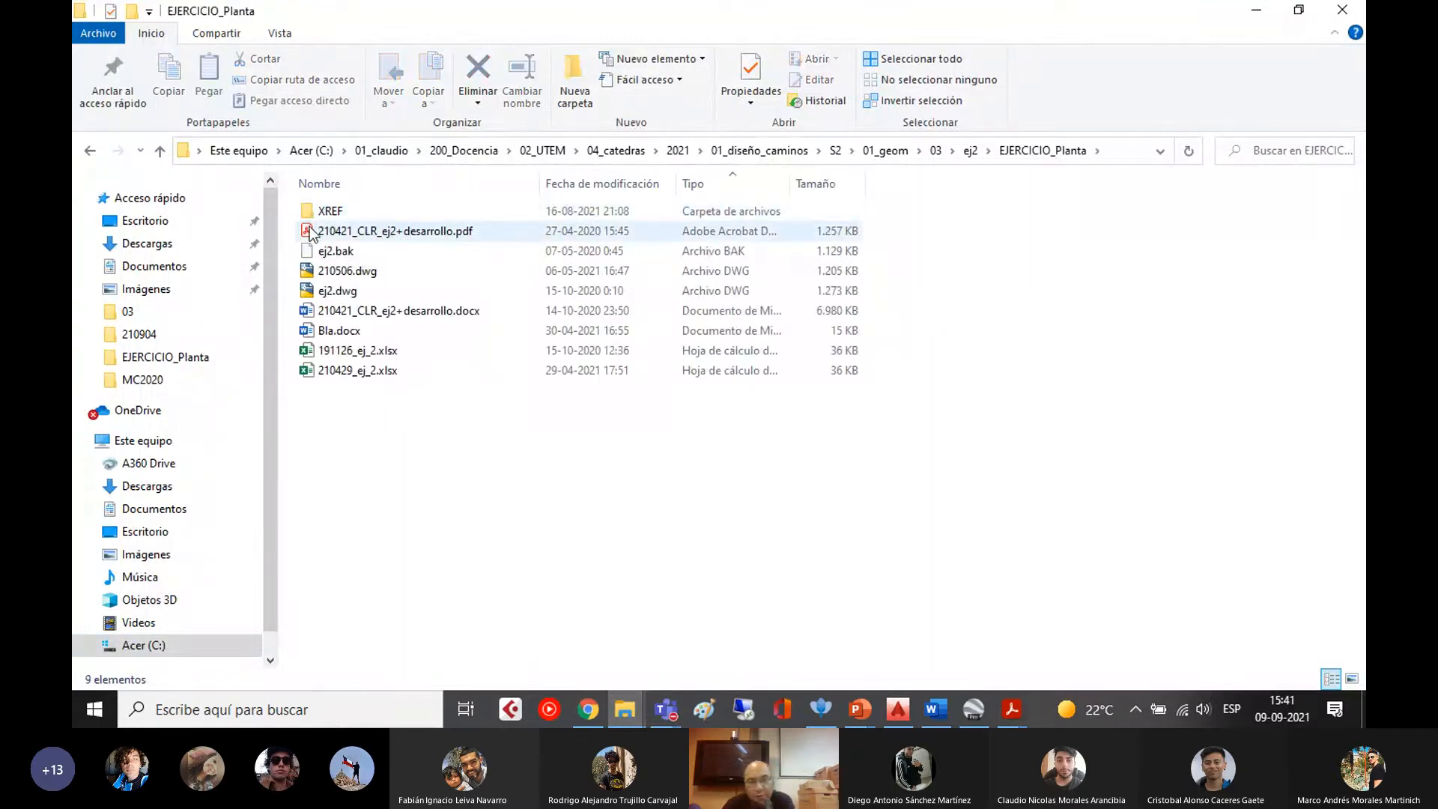
{"action": "double_click", "coordinate": [352, 212]}
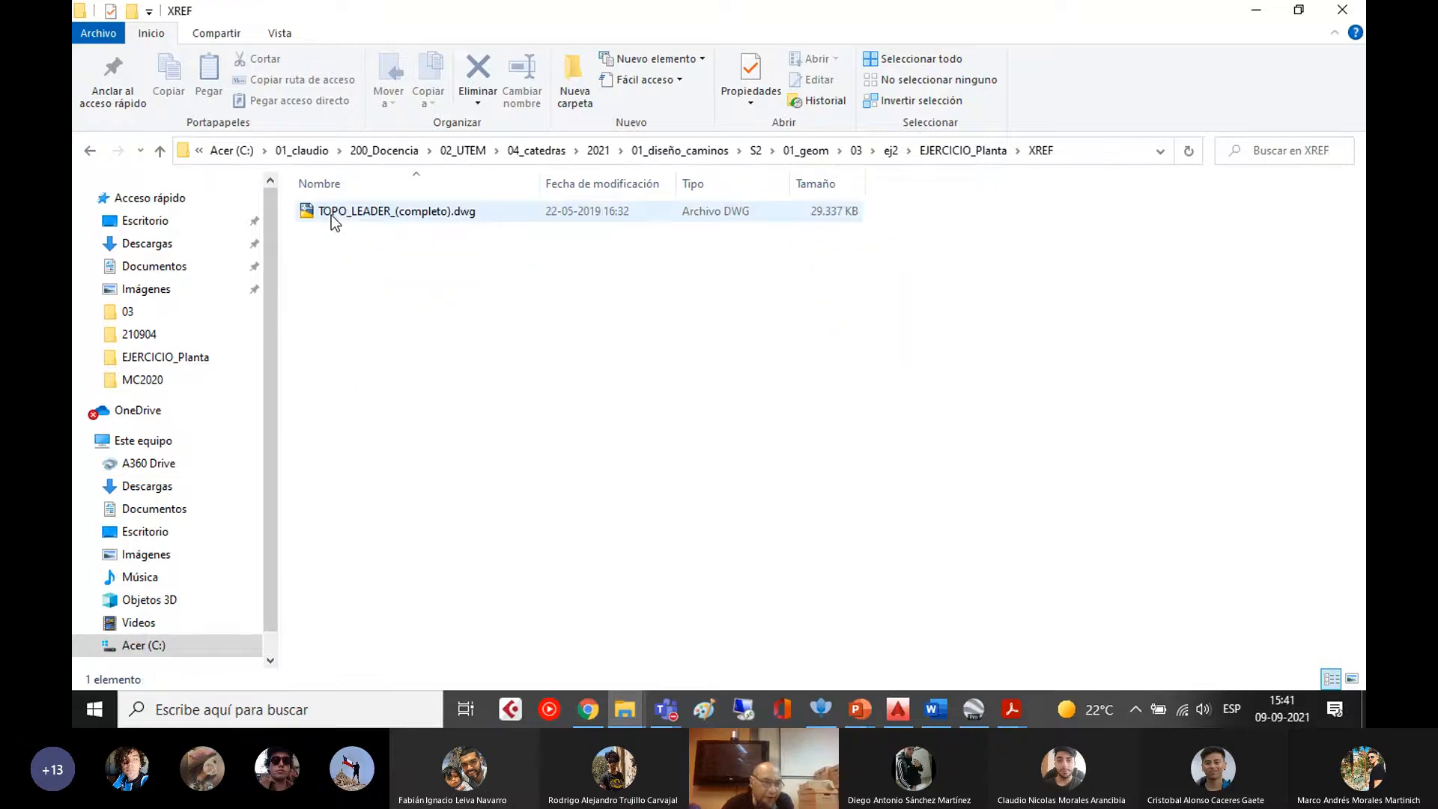
{"action": "left_click", "coordinate": [331, 214]}
{"action": "key", "text": "alt+Tab"}
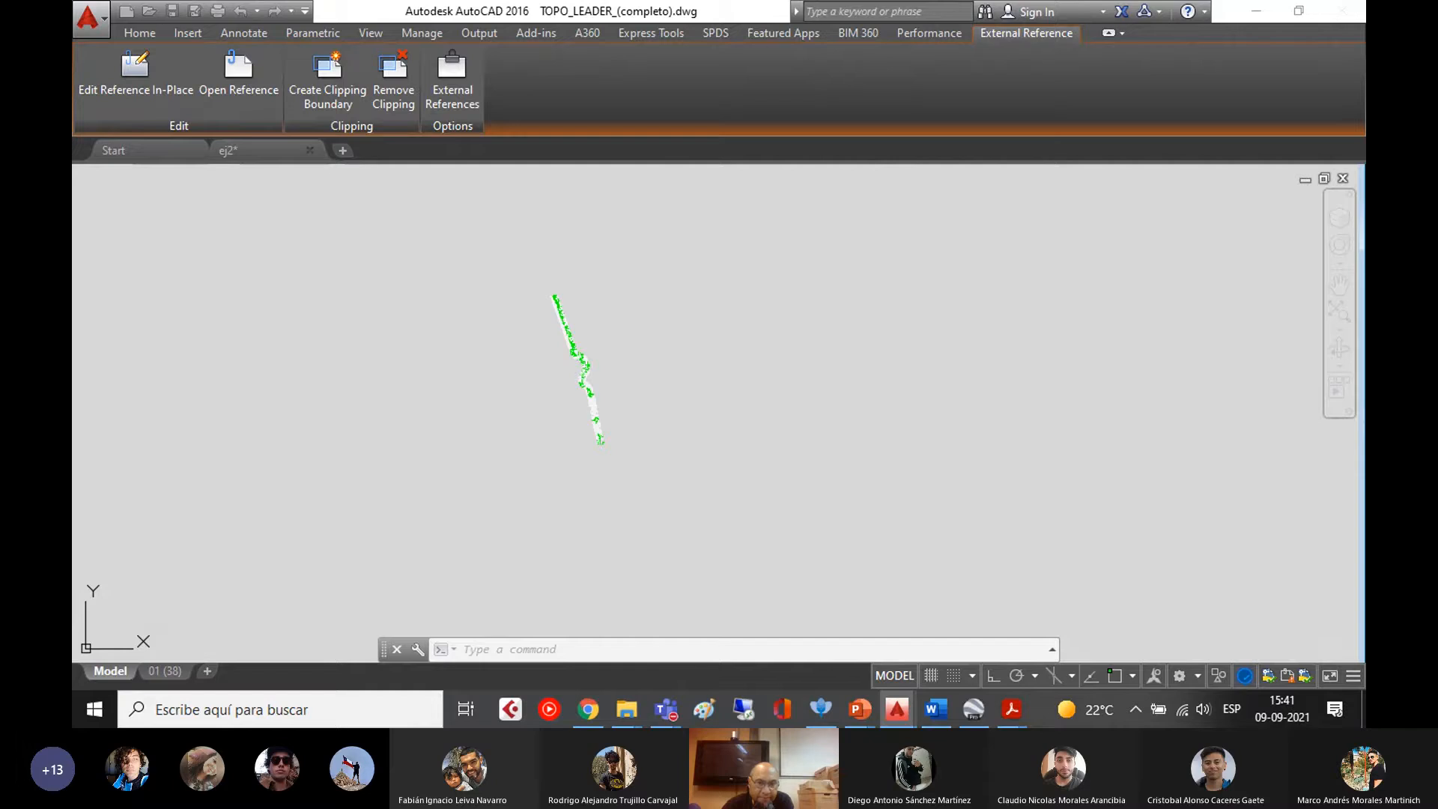
- Show the object properties and examine the layer and elevation of a contour line beside the fenced road
{"action": "scroll", "coordinate": [578, 387], "scroll_direction": "up", "scroll_amount": 4}
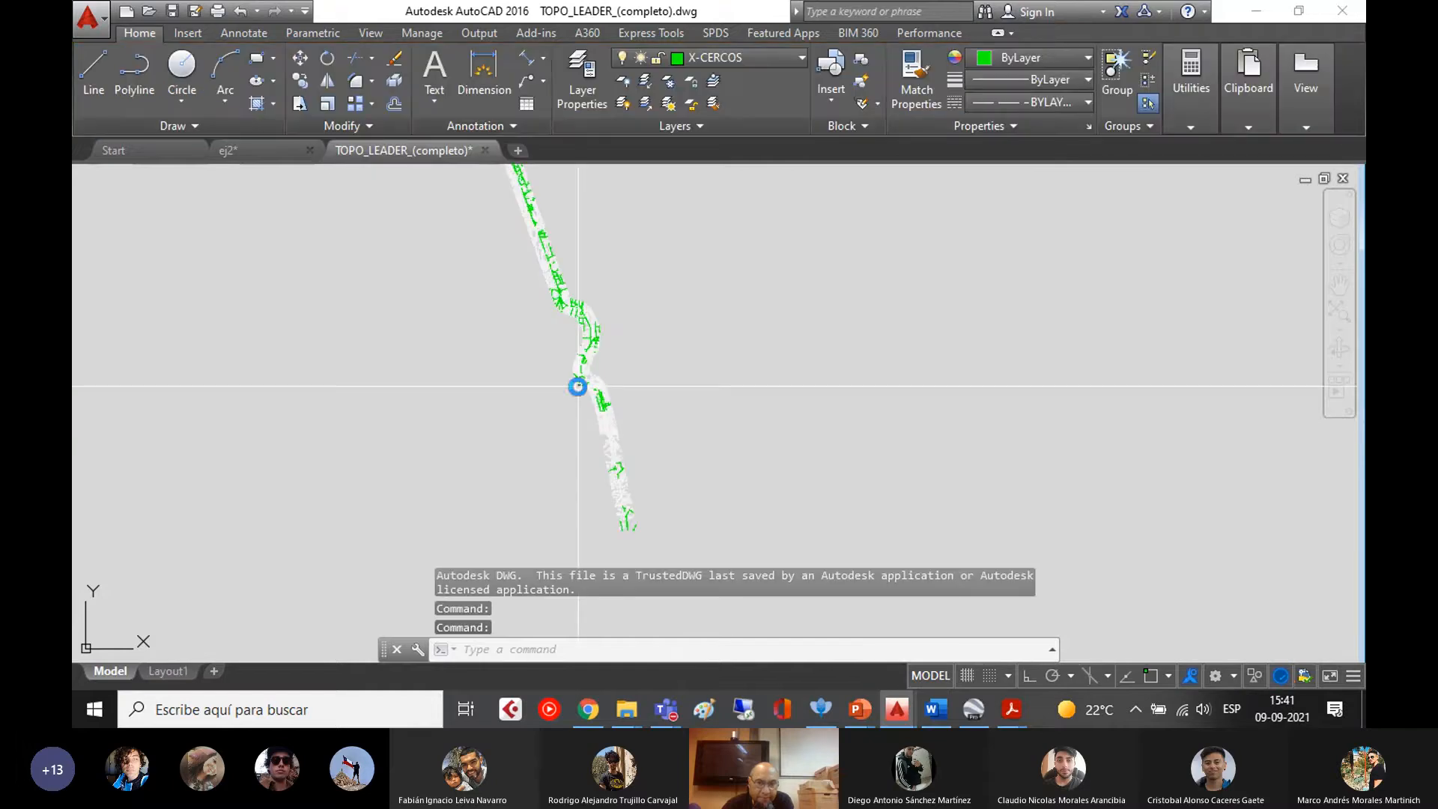
{"action": "scroll", "coordinate": [578, 386], "scroll_direction": "up", "scroll_amount": 5}
{"action": "mouse_move", "coordinate": [568, 386]}
{"action": "middle_mouse_down"}
{"action": "mouse_move", "coordinate": [525, 446]}
{"action": "mouse_move", "coordinate": [567, 505]}
{"action": "middle_mouse_up"}
{"action": "scroll", "coordinate": [588, 285], "scroll_direction": "up", "scroll_amount": 6}
{"action": "middle_click_drag", "start_coordinate": [587, 290], "coordinate": [610, 396]}
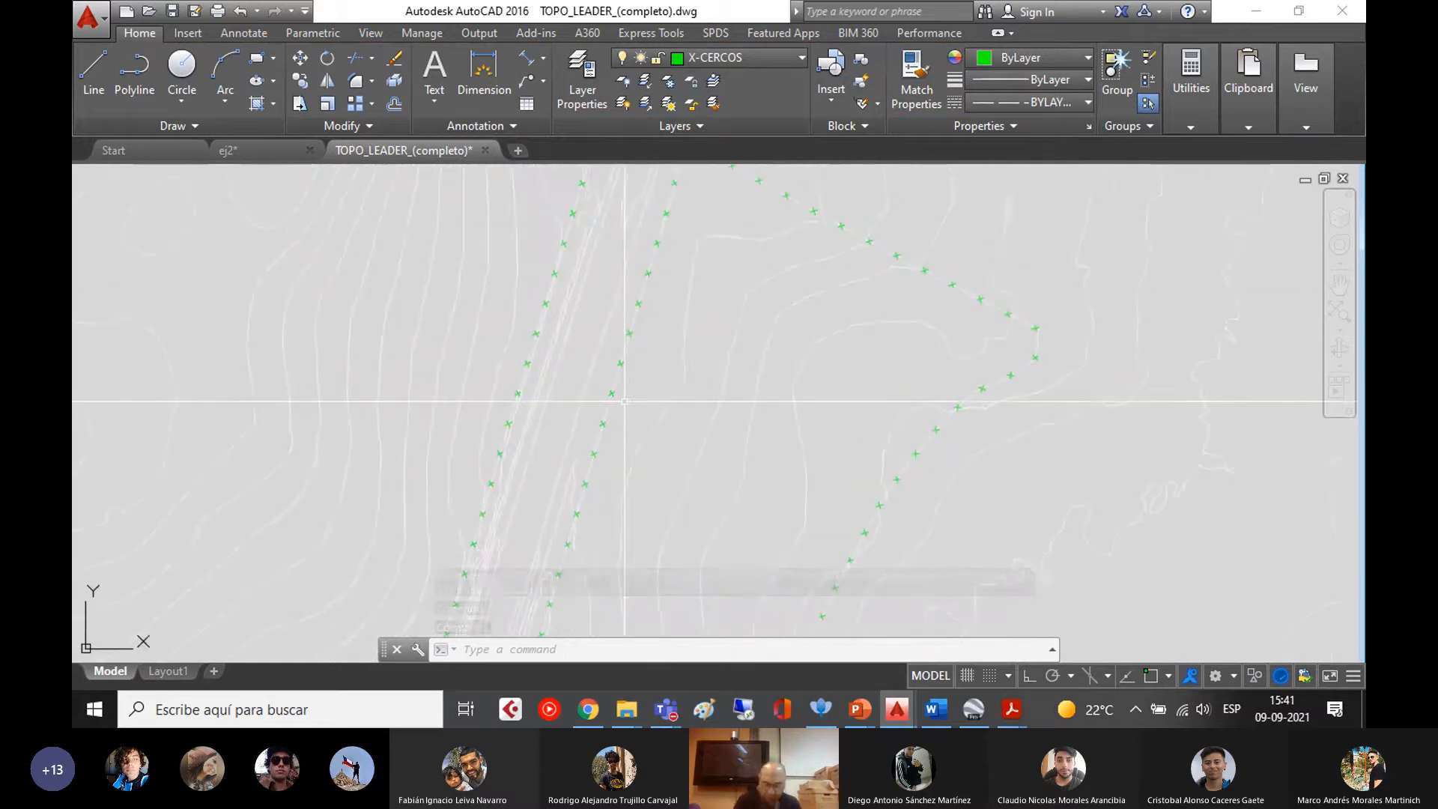
{"action": "type", "text": "_propert"}
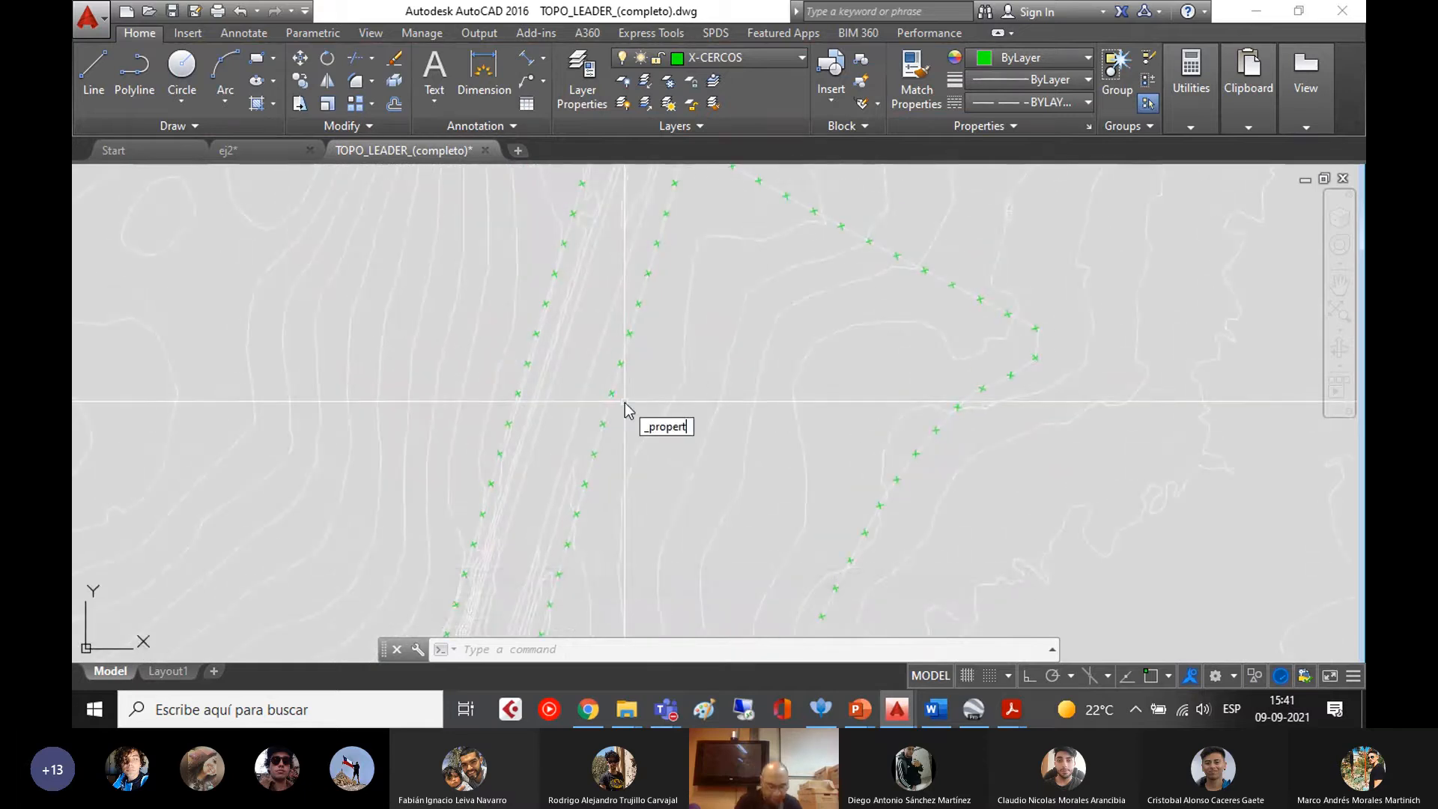
{"action": "type", "text": "ies"}
{"action": "key", "text": "Return"}
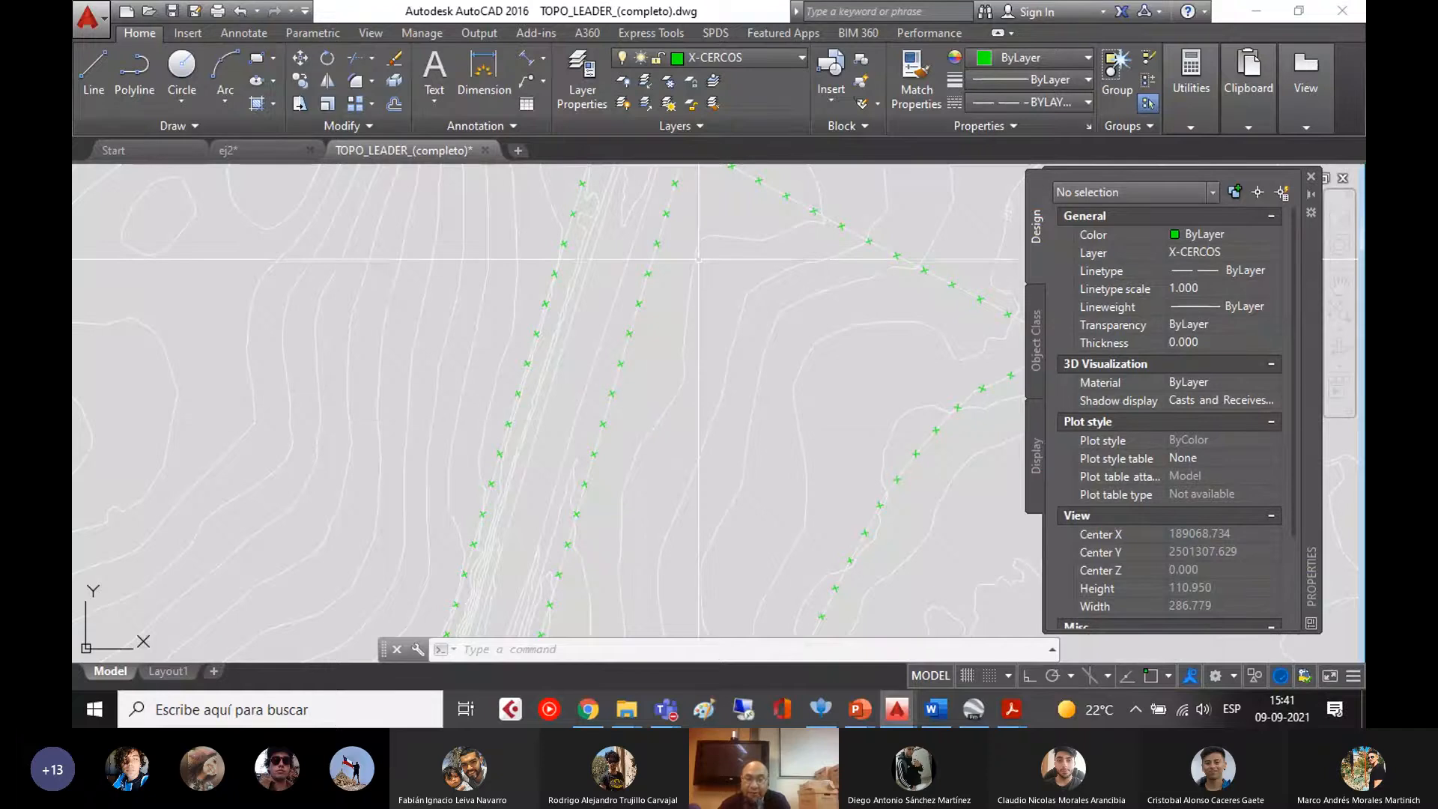
{"action": "left_click", "coordinate": [756, 238]}
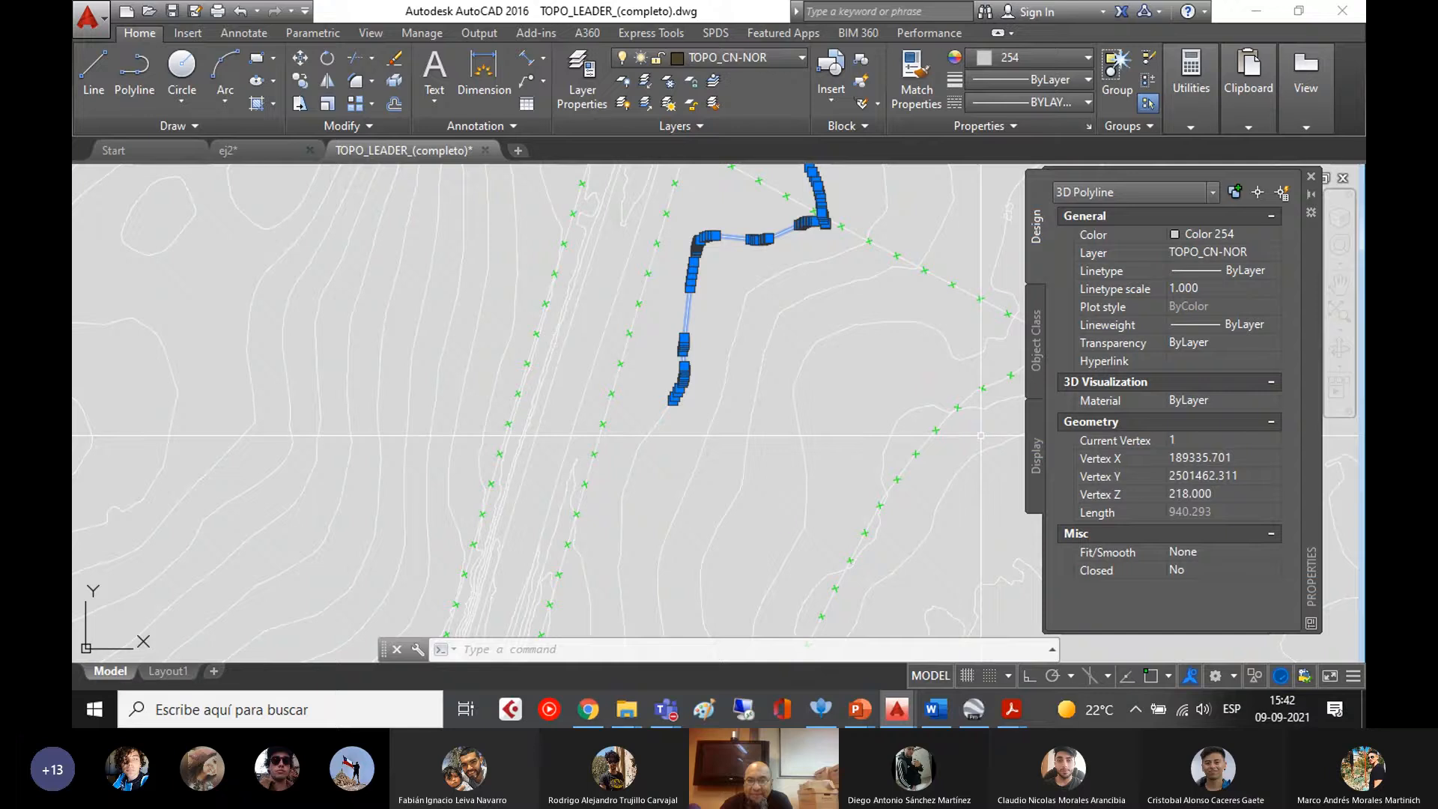
{"action": "key", "text": "Escape"}
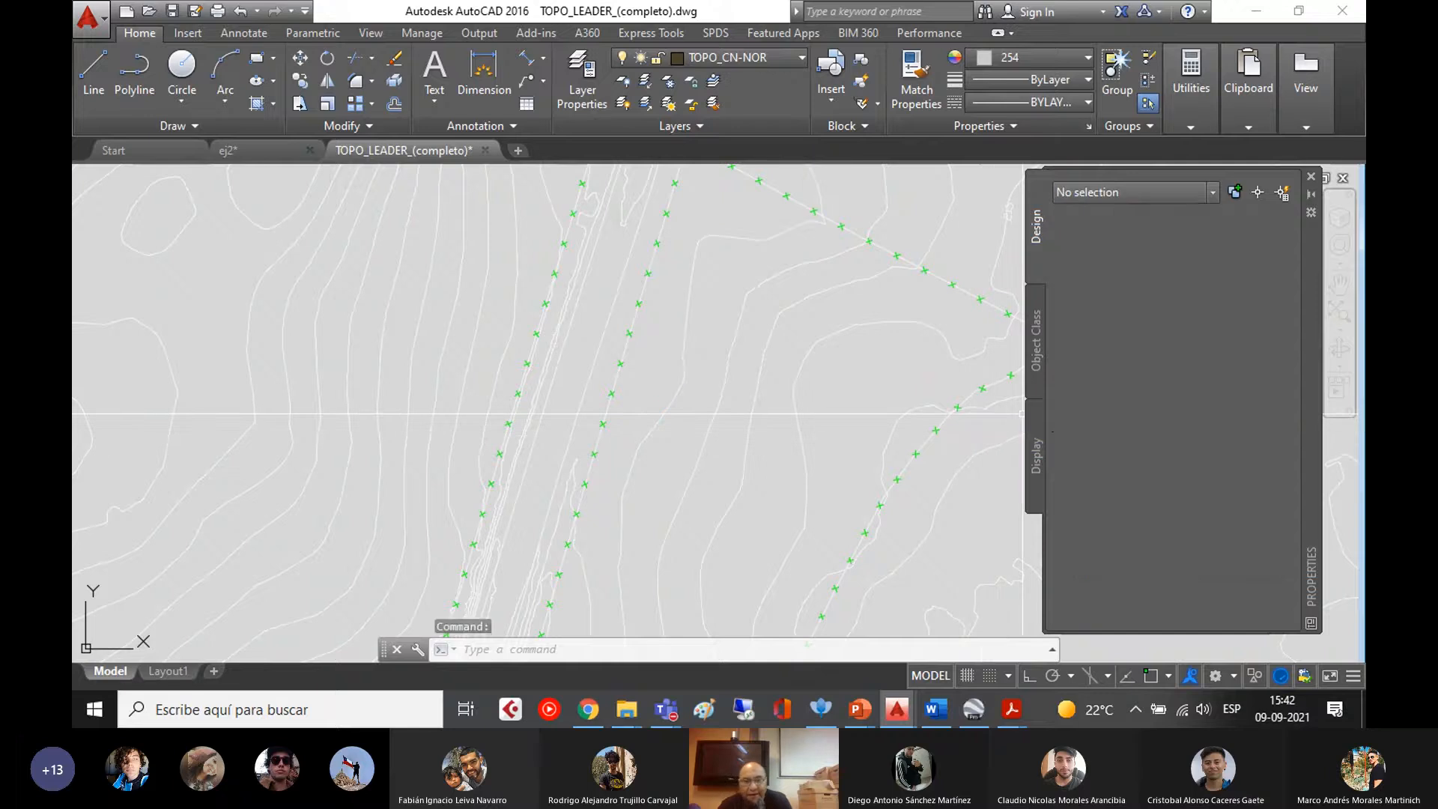
- Examine the layers of the road-edge and fence 3D polylines, and close TOPO_LEADER_(completo).dwg without saving
{"action": "left_click", "coordinate": [592, 367]}
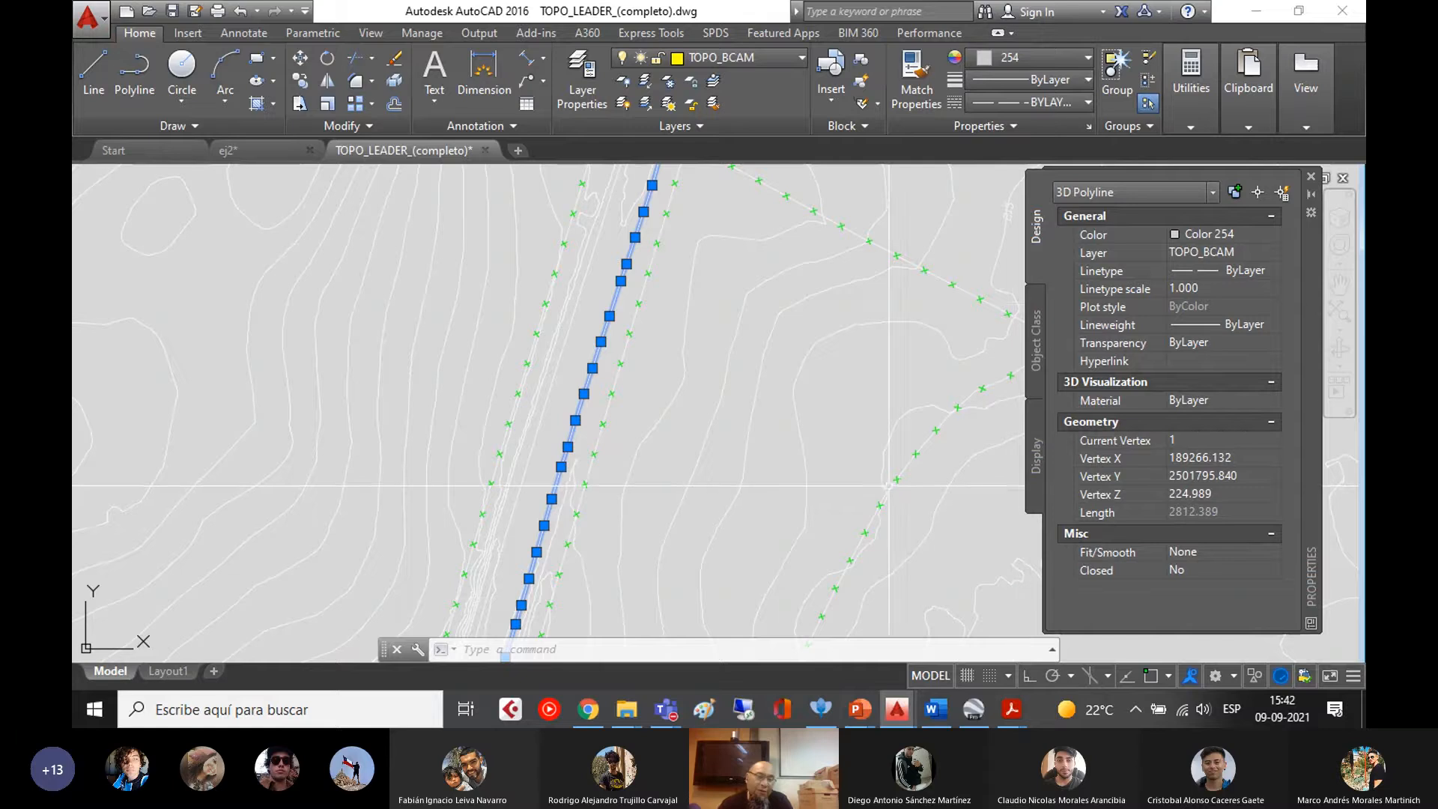
{"action": "key", "text": "Escape"}
{"action": "left_click", "coordinate": [635, 311]}
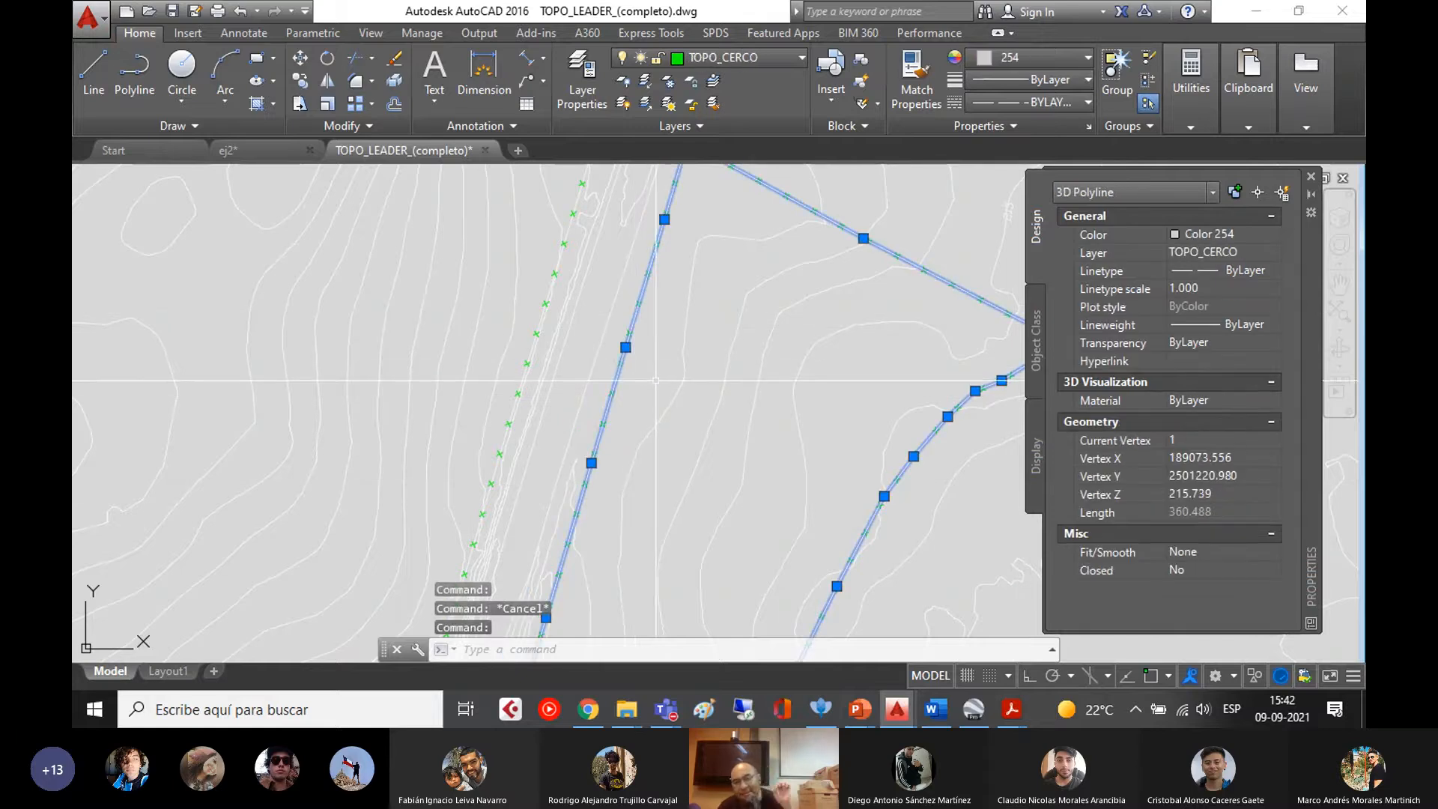
{"action": "left_click", "coordinate": [485, 150]}
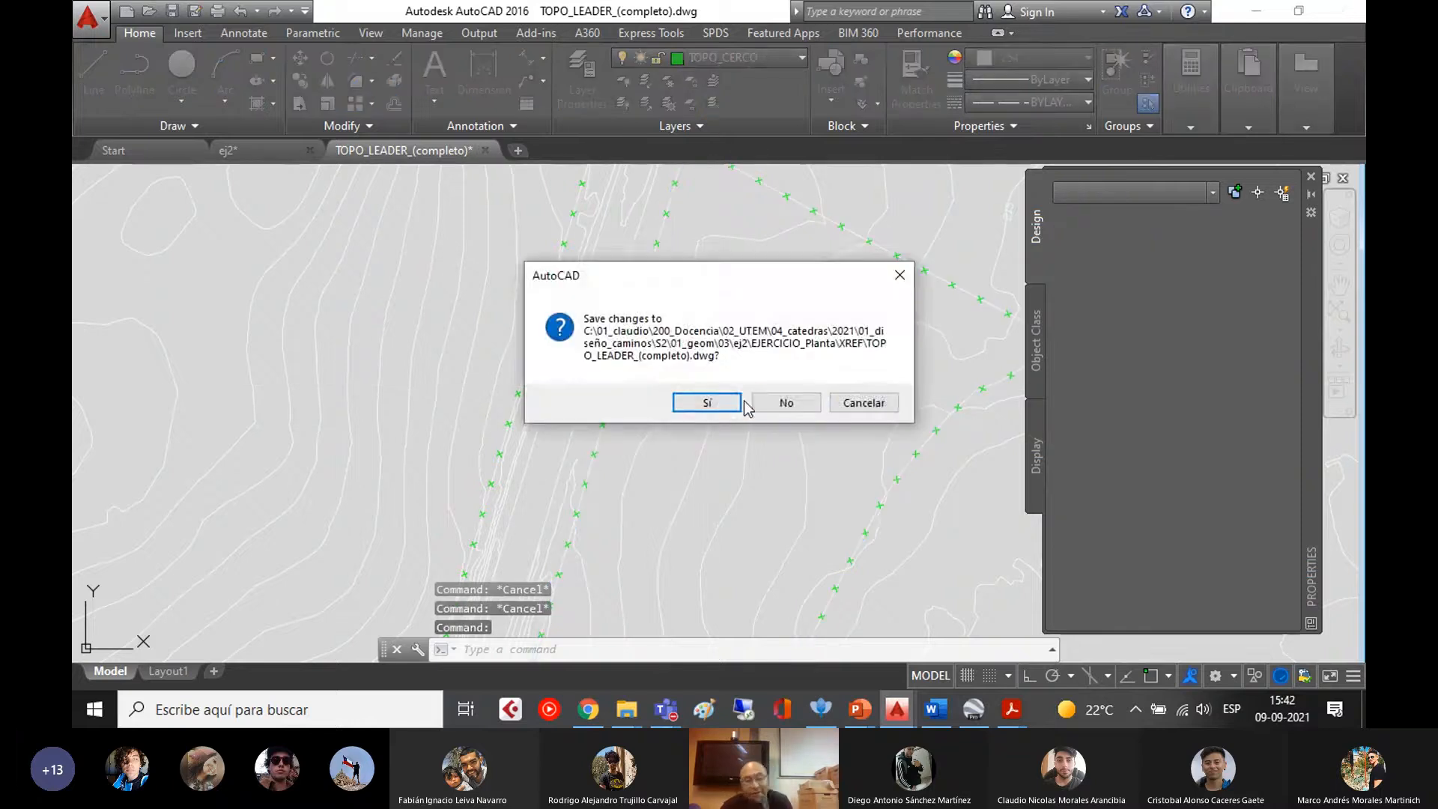
{"action": "left_click", "coordinate": [782, 403]}
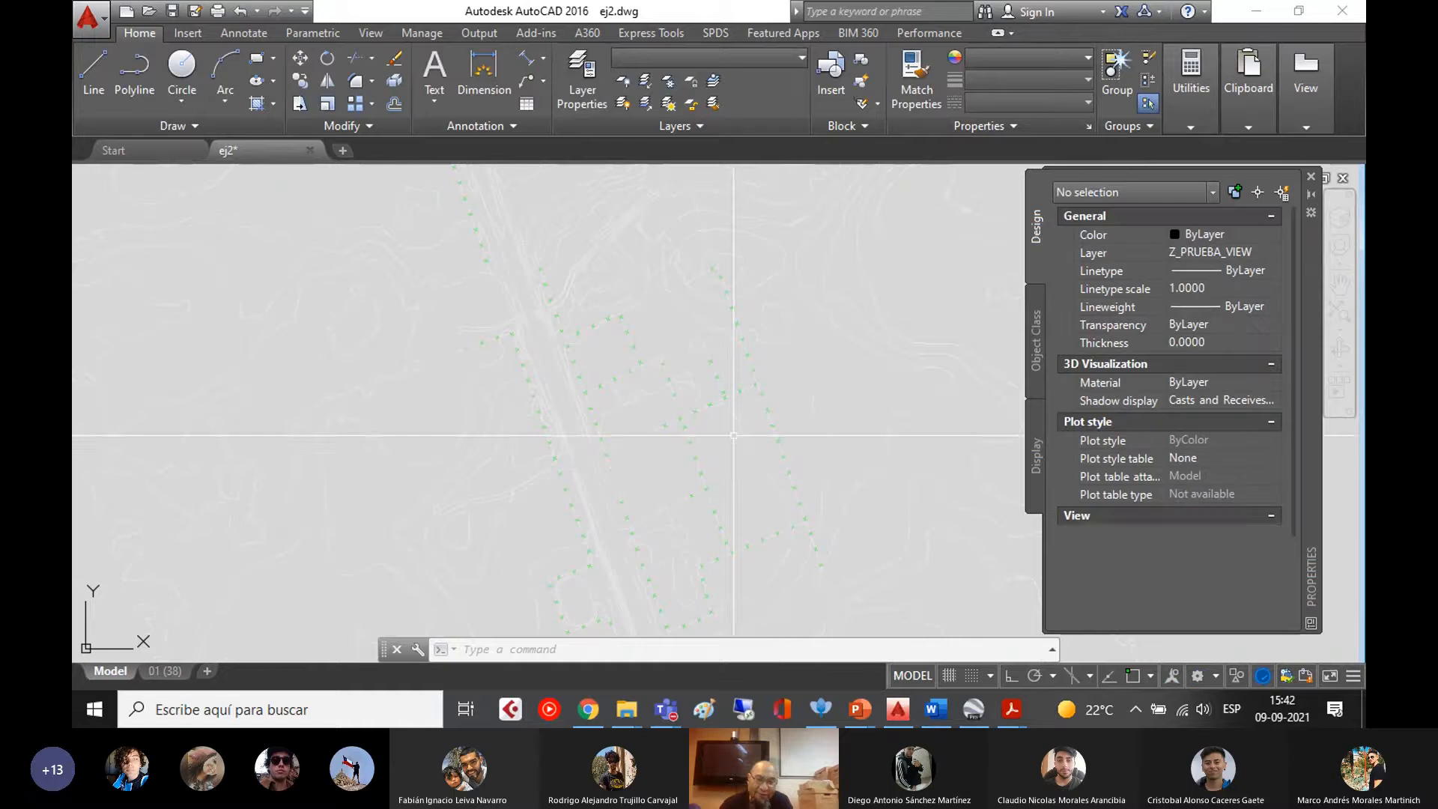
- Inspect the layer and properties of the axis polyline just north of vertex V-40A in ej2.dwg
{"action": "scroll", "coordinate": [526, 284], "scroll_direction": "down", "scroll_amount": 10}
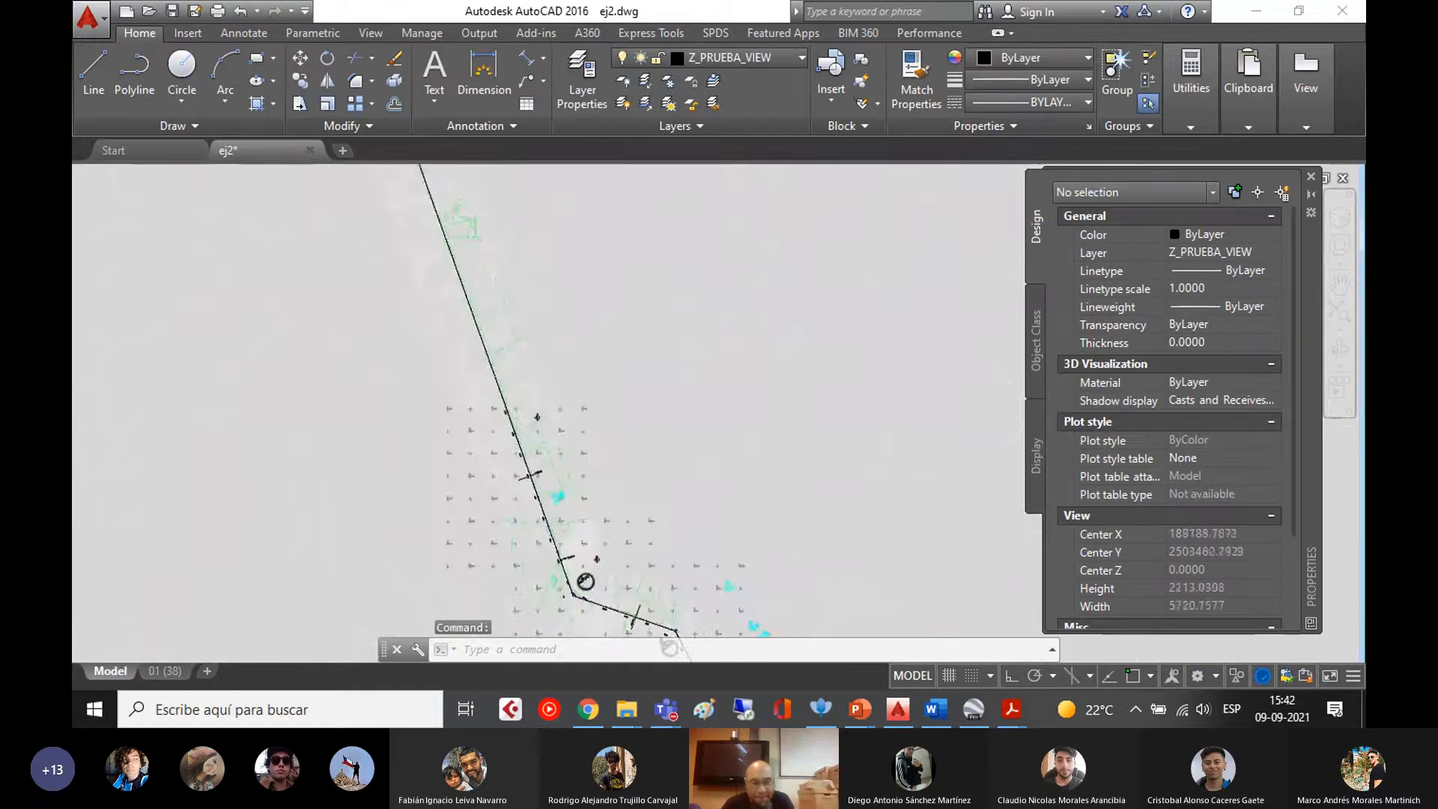
{"action": "scroll", "coordinate": [573, 373], "scroll_direction": "up", "scroll_amount": 8}
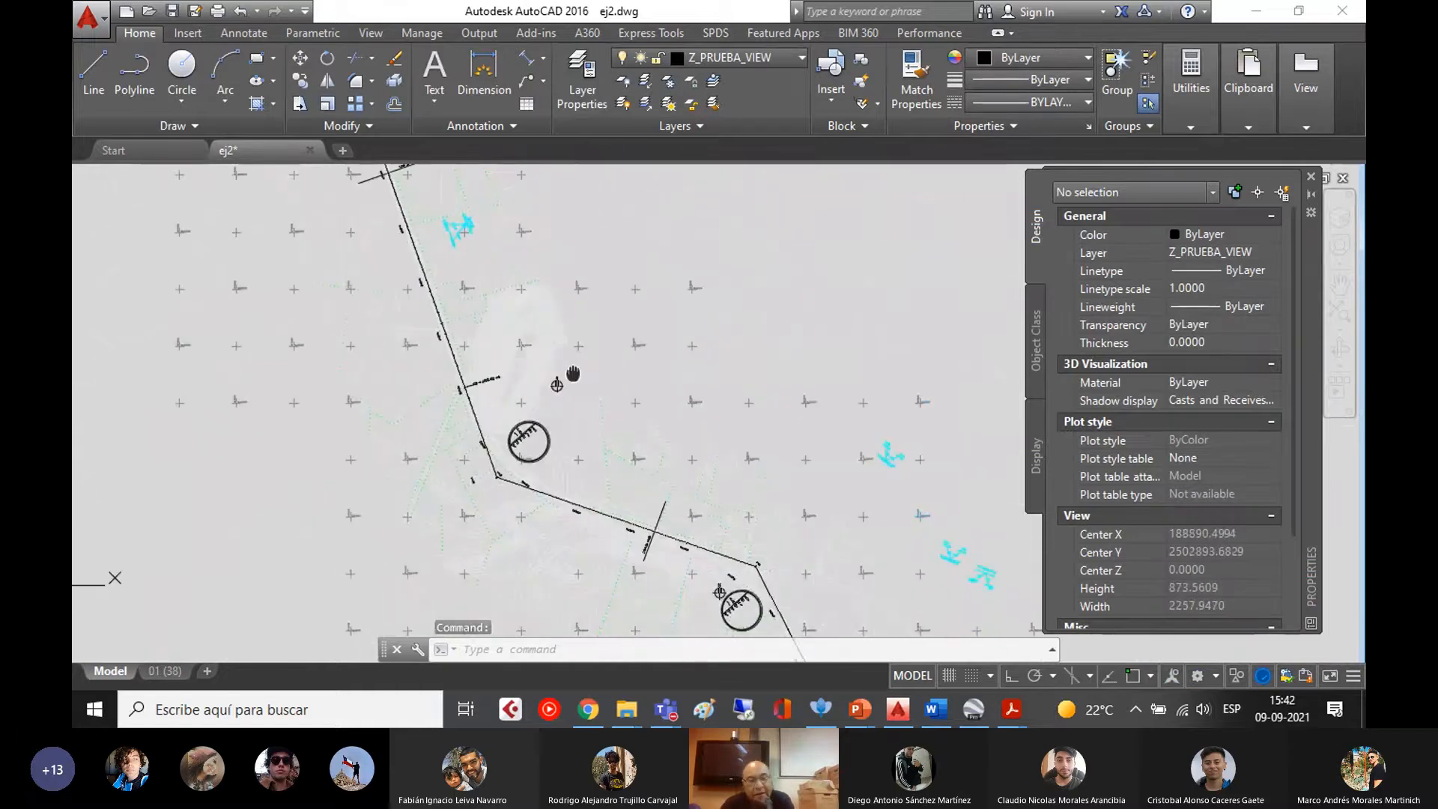
{"action": "middle_click_drag", "start_coordinate": [573, 373], "coordinate": [492, 472]}
{"action": "scroll", "coordinate": [524, 442], "scroll_direction": "up", "scroll_amount": 10}
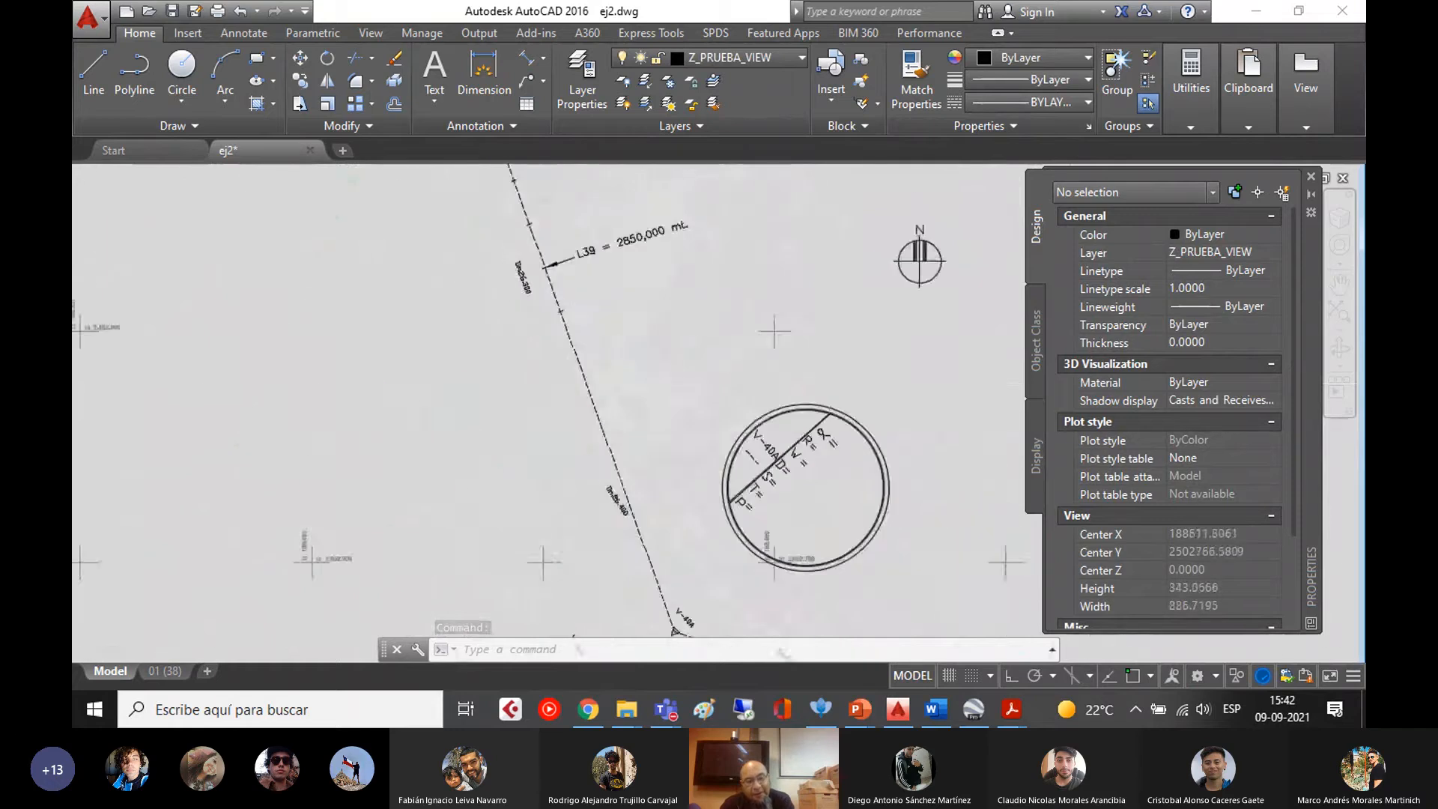
{"action": "left_click", "coordinate": [624, 417]}
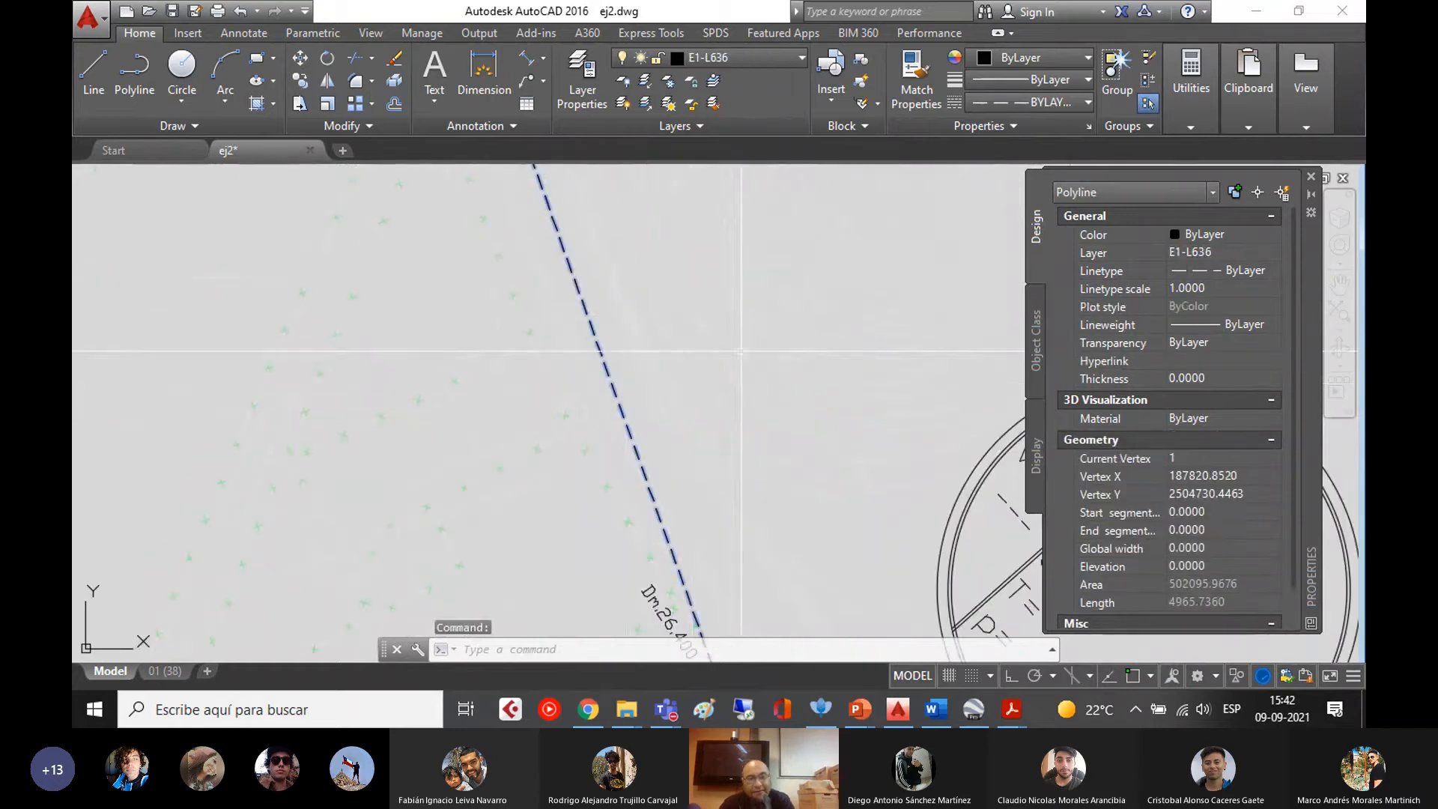
{"action": "scroll", "coordinate": [715, 358], "scroll_direction": "down", "scroll_amount": 5}
{"action": "scroll", "coordinate": [433, 171], "scroll_direction": "down", "scroll_amount": 3}
{"action": "key", "text": "Escape"}
{"action": "key", "text": "Escape"}
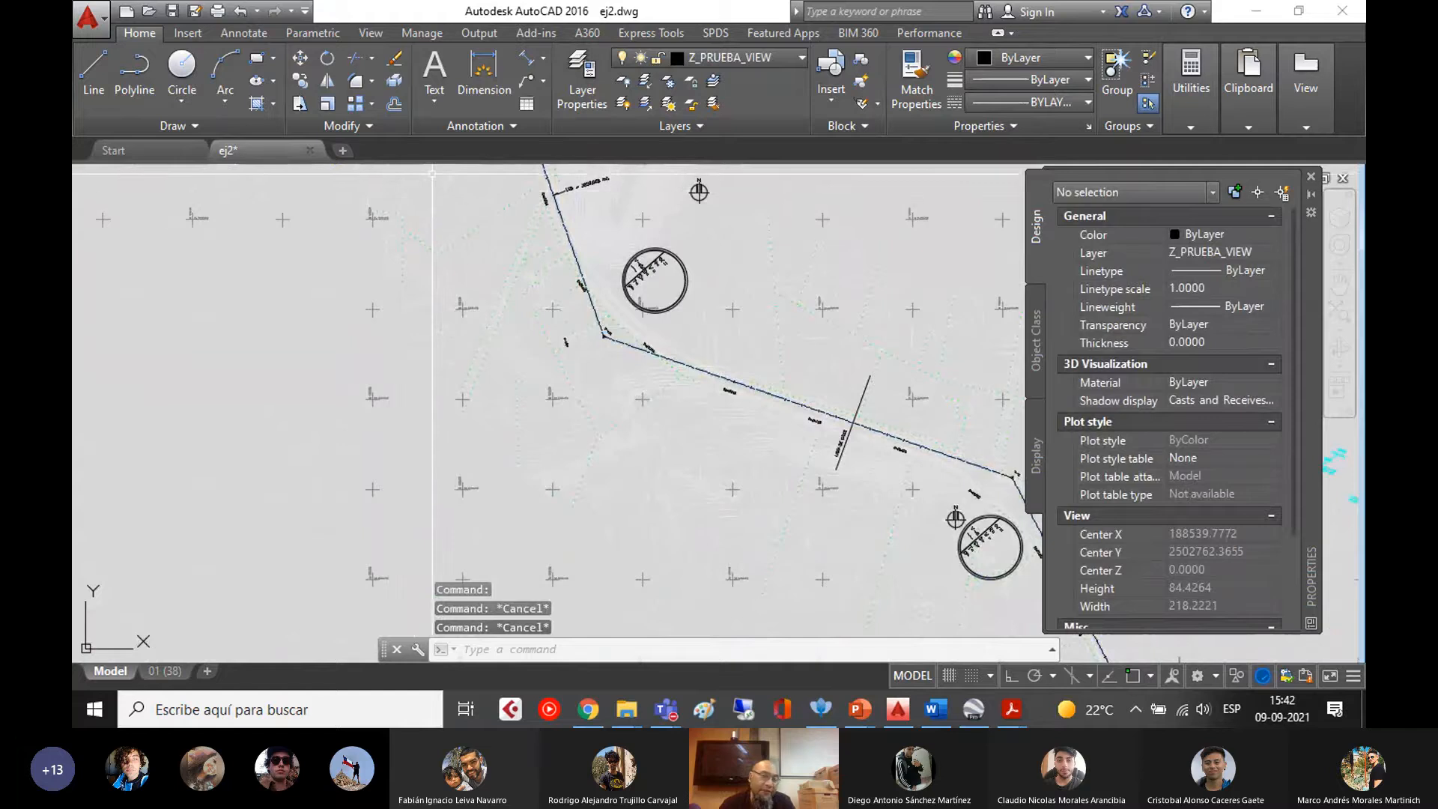
- Create a new layer named 0_vial_alinea_hz_recto
{"action": "left_click", "coordinate": [589, 77]}
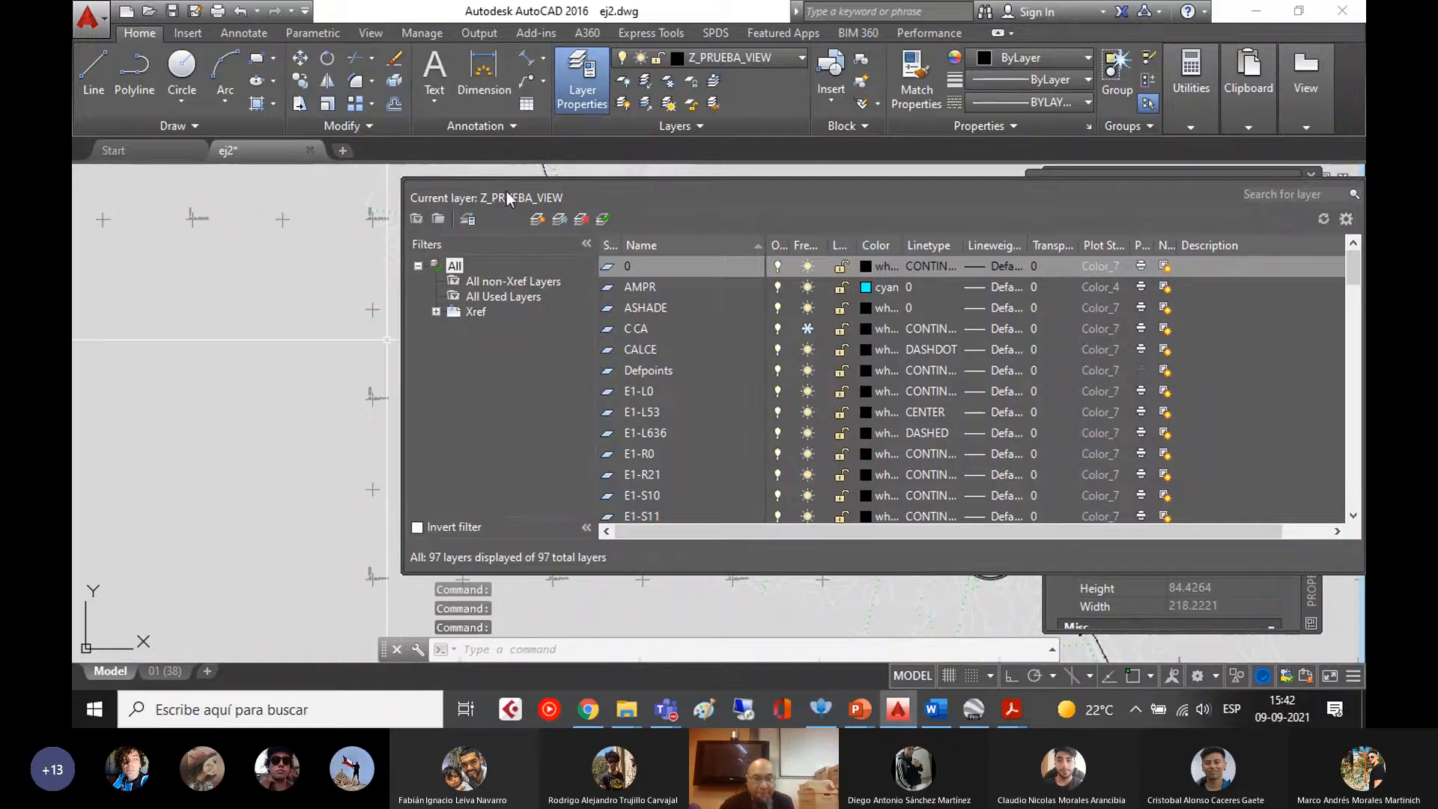
{"action": "left_click", "coordinate": [537, 220]}
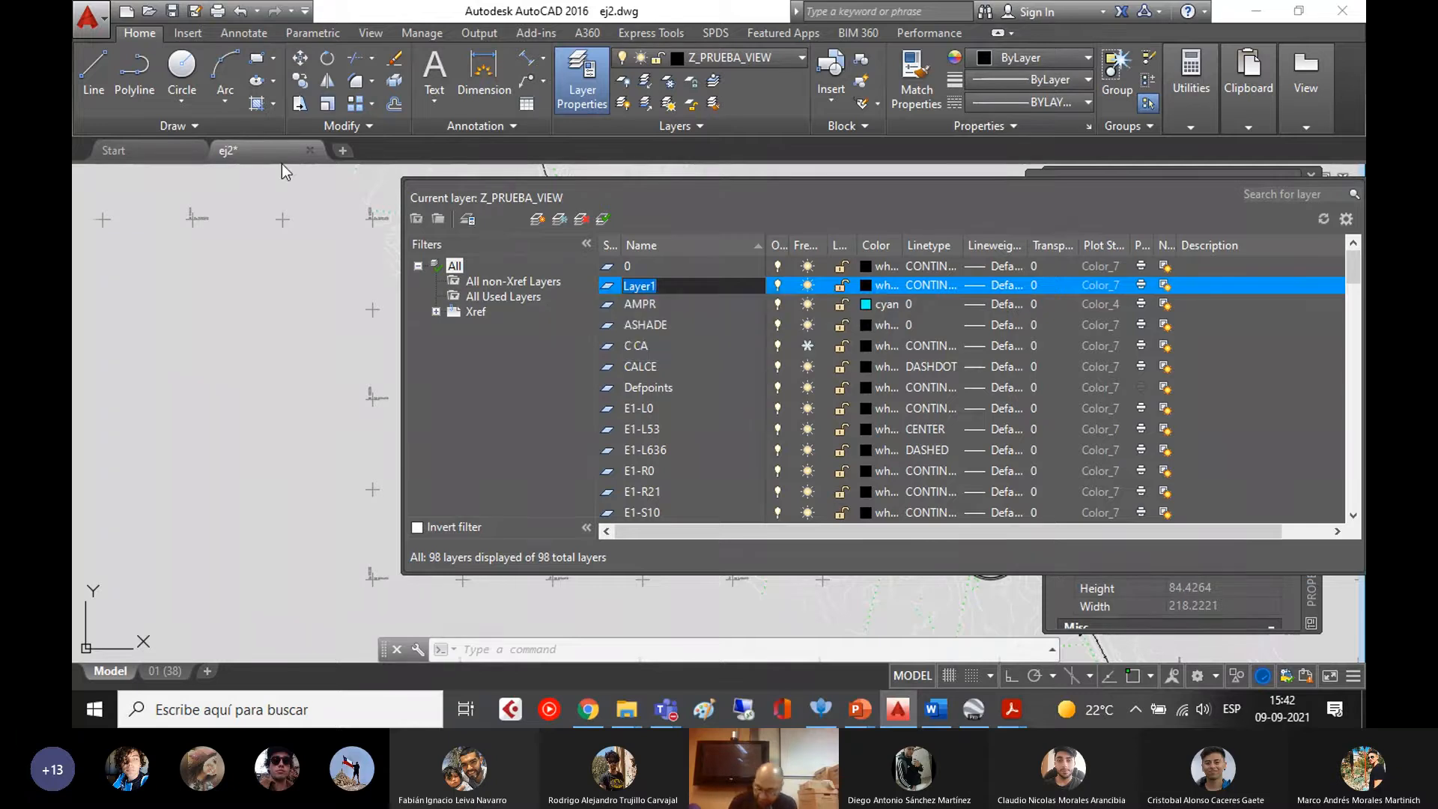
{"action": "type", "text": "0_vial"}
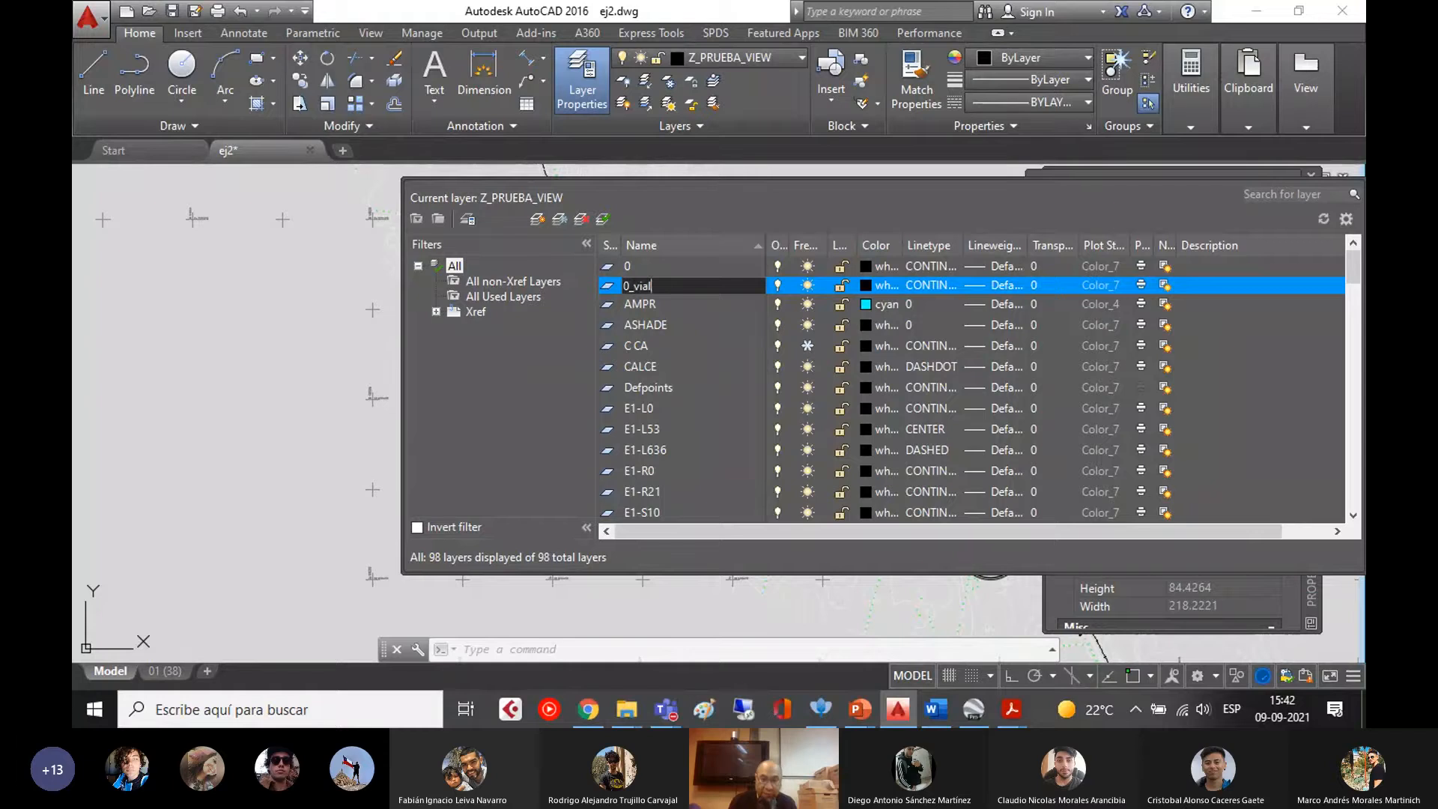
{"action": "type", "text": "_"}
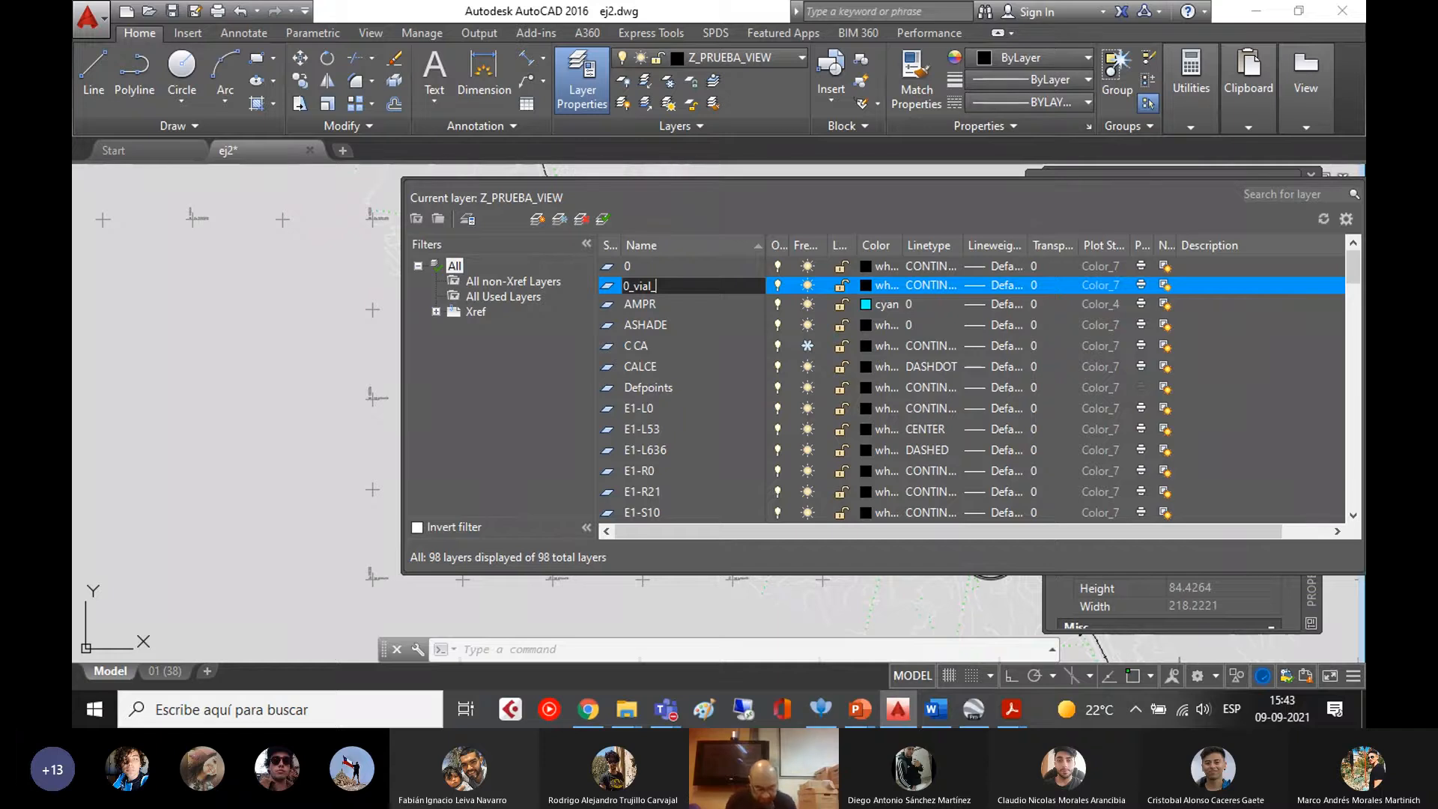
{"action": "type", "text": "nea"}
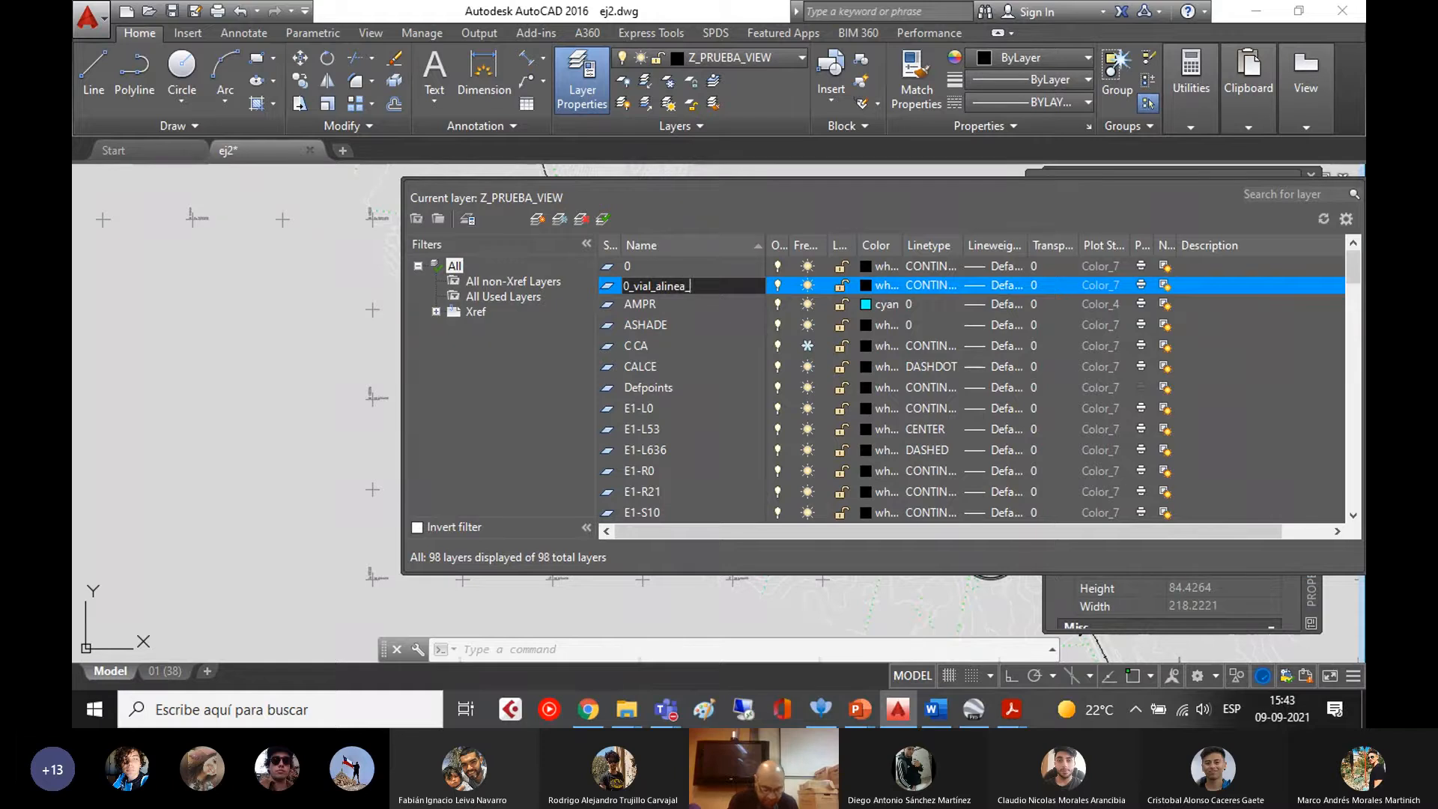
{"action": "type", "text": "_hz_recto"}
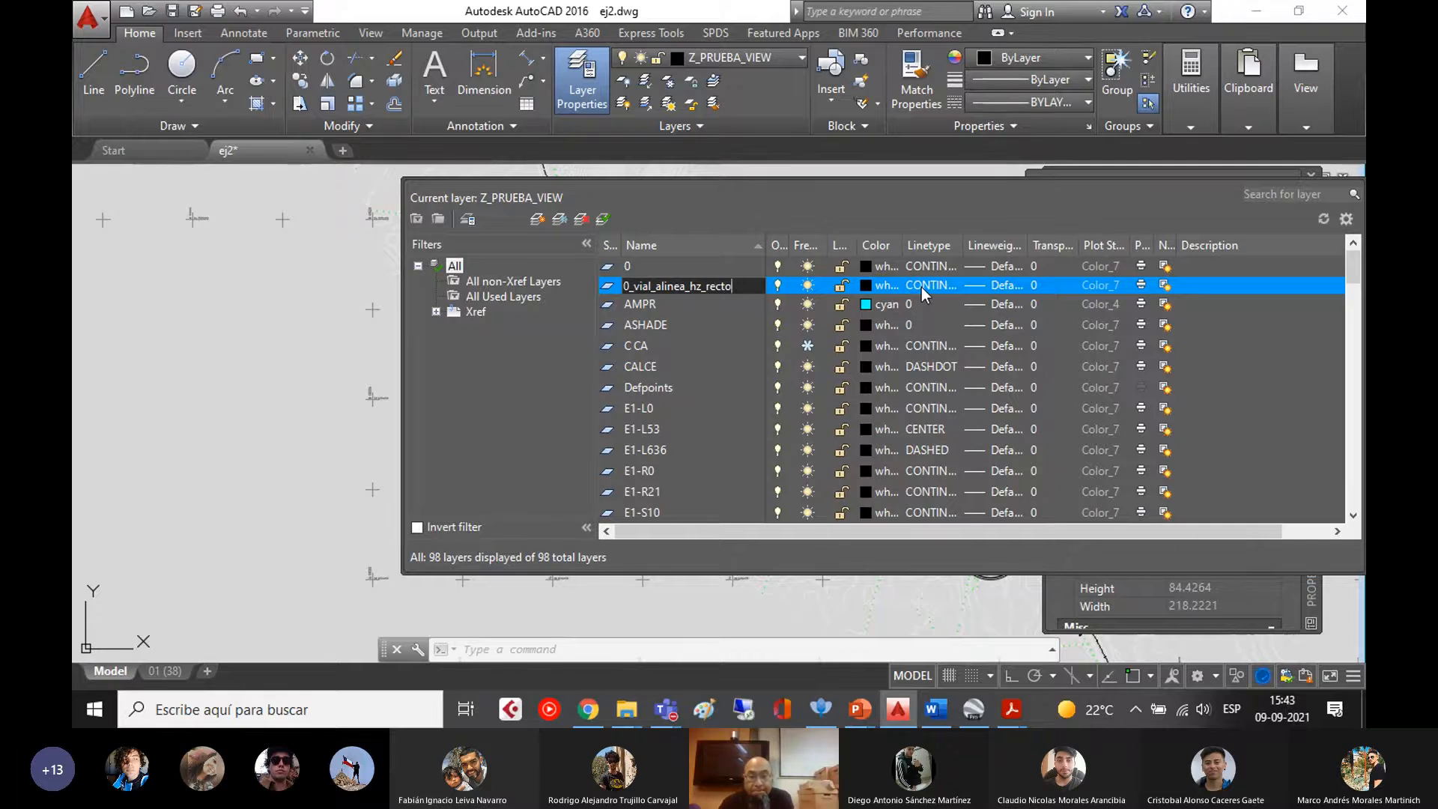
{"action": "key", "text": "Return"}
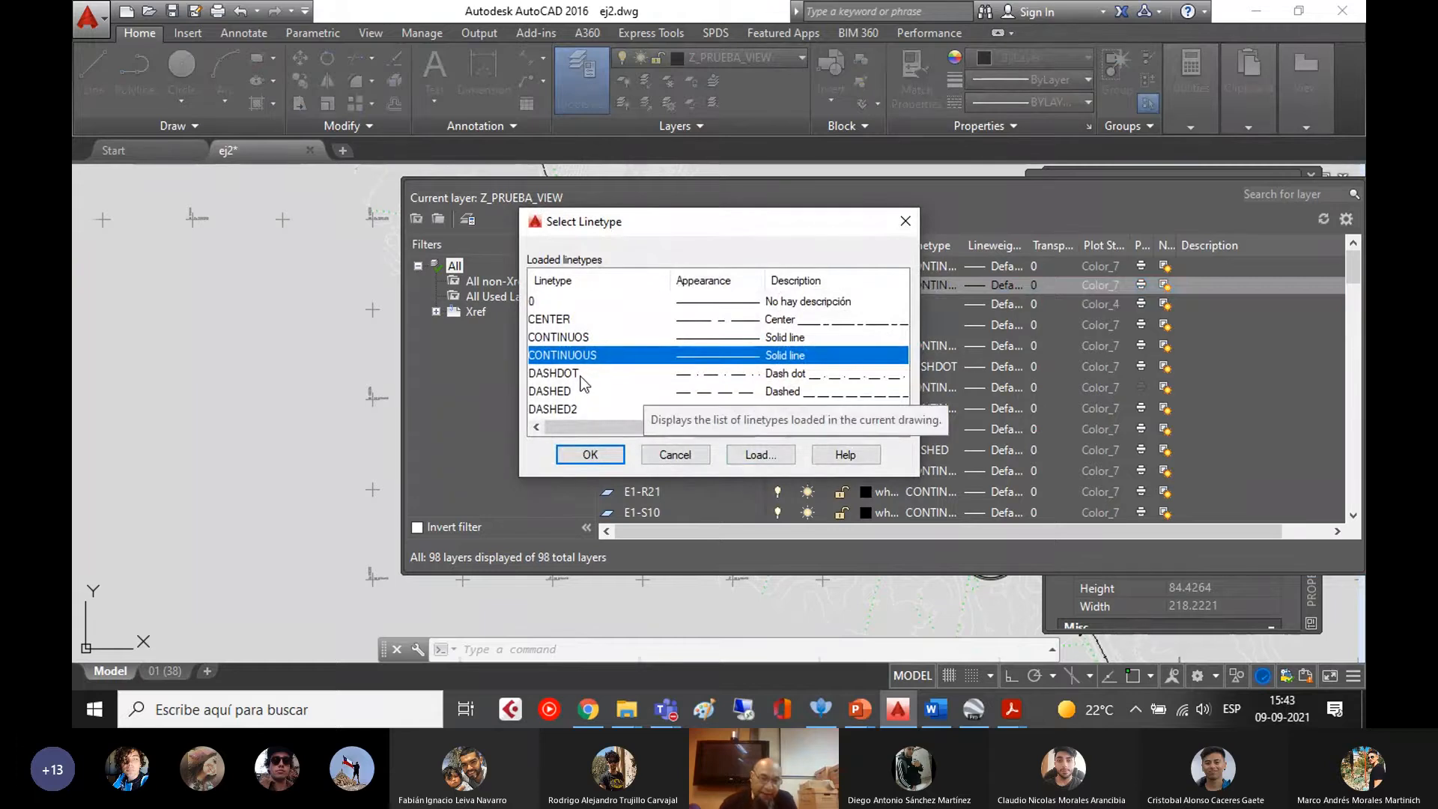
- Assign the DASHED linetype to layer 0_vial_alinea_hz_recto and close the layer manager
{"action": "scroll", "coordinate": [611, 374], "scroll_direction": "right", "scroll_amount": 1}
{"action": "scroll", "coordinate": [611, 378], "scroll_direction": "left", "scroll_amount": 1}
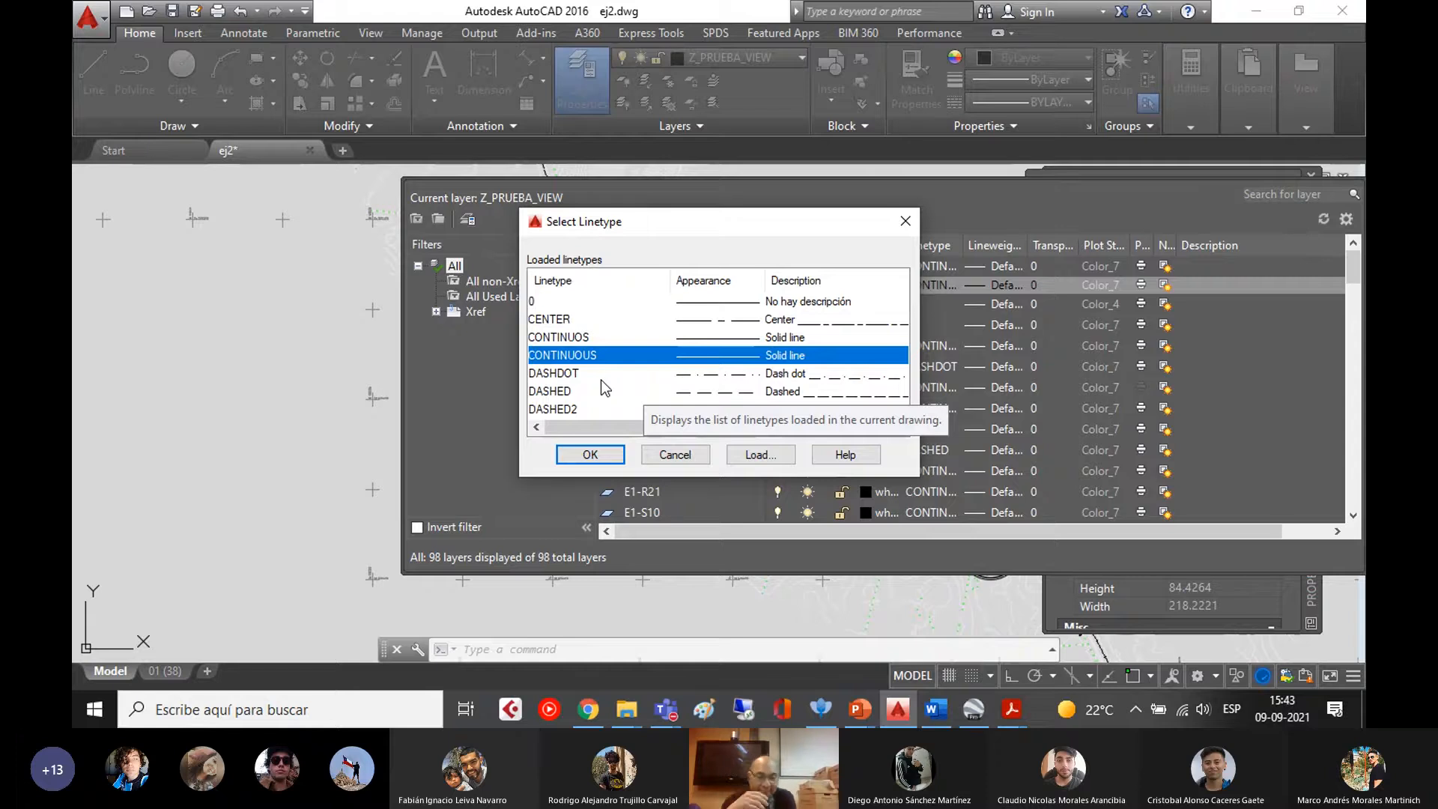
{"action": "left_click", "coordinate": [572, 391]}
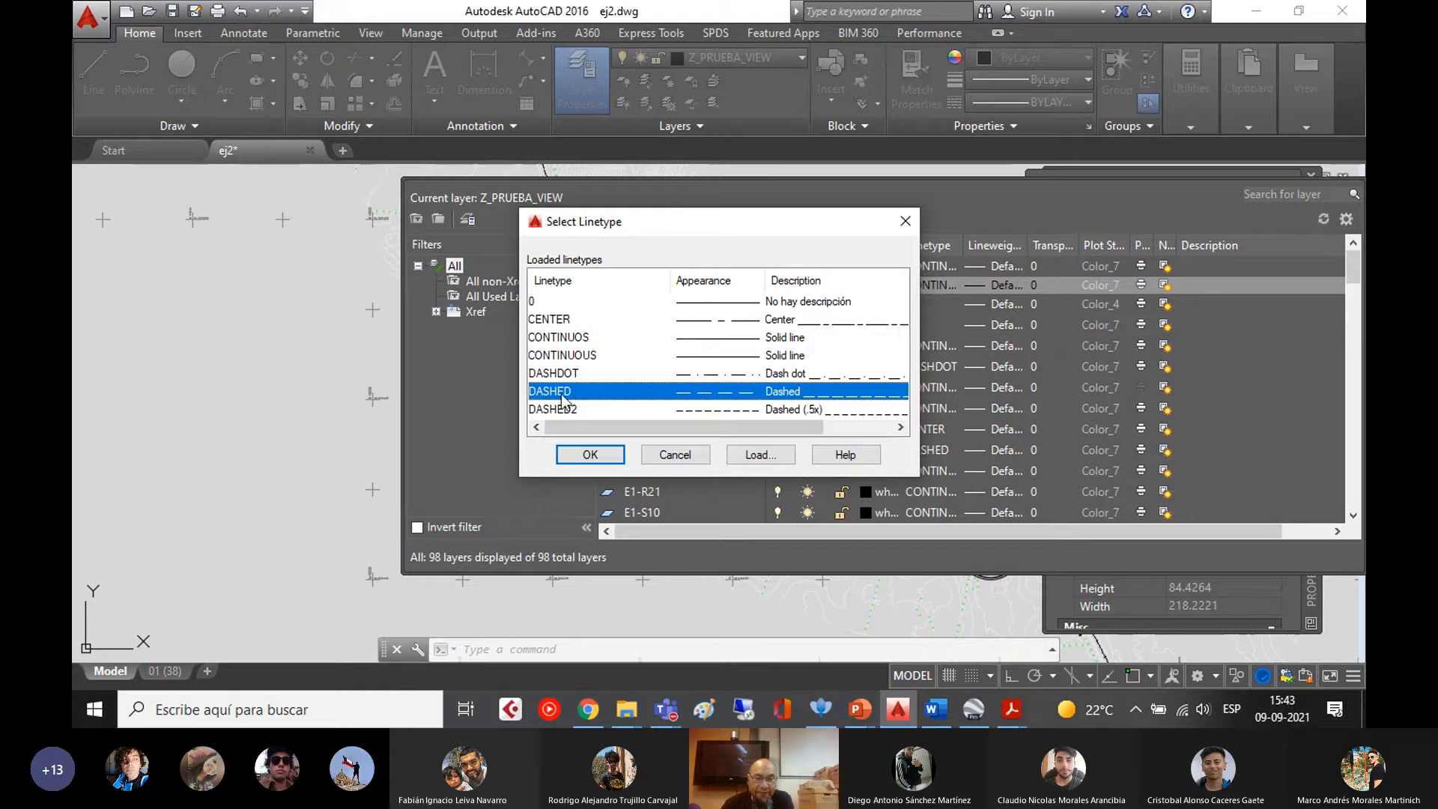
{"action": "left_click", "coordinate": [590, 455]}
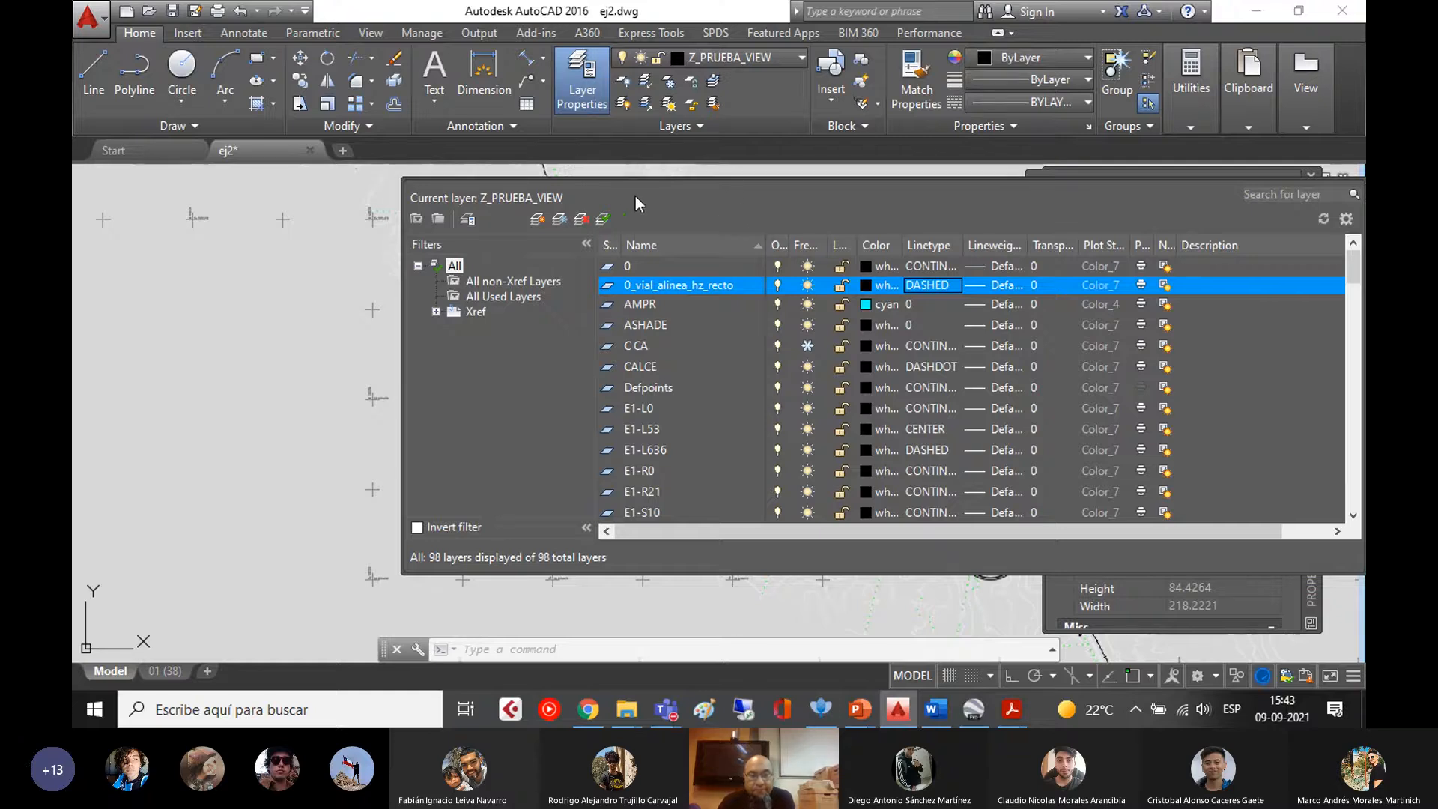
{"action": "left_click_drag", "start_coordinate": [624, 178], "coordinate": [624, 192]}
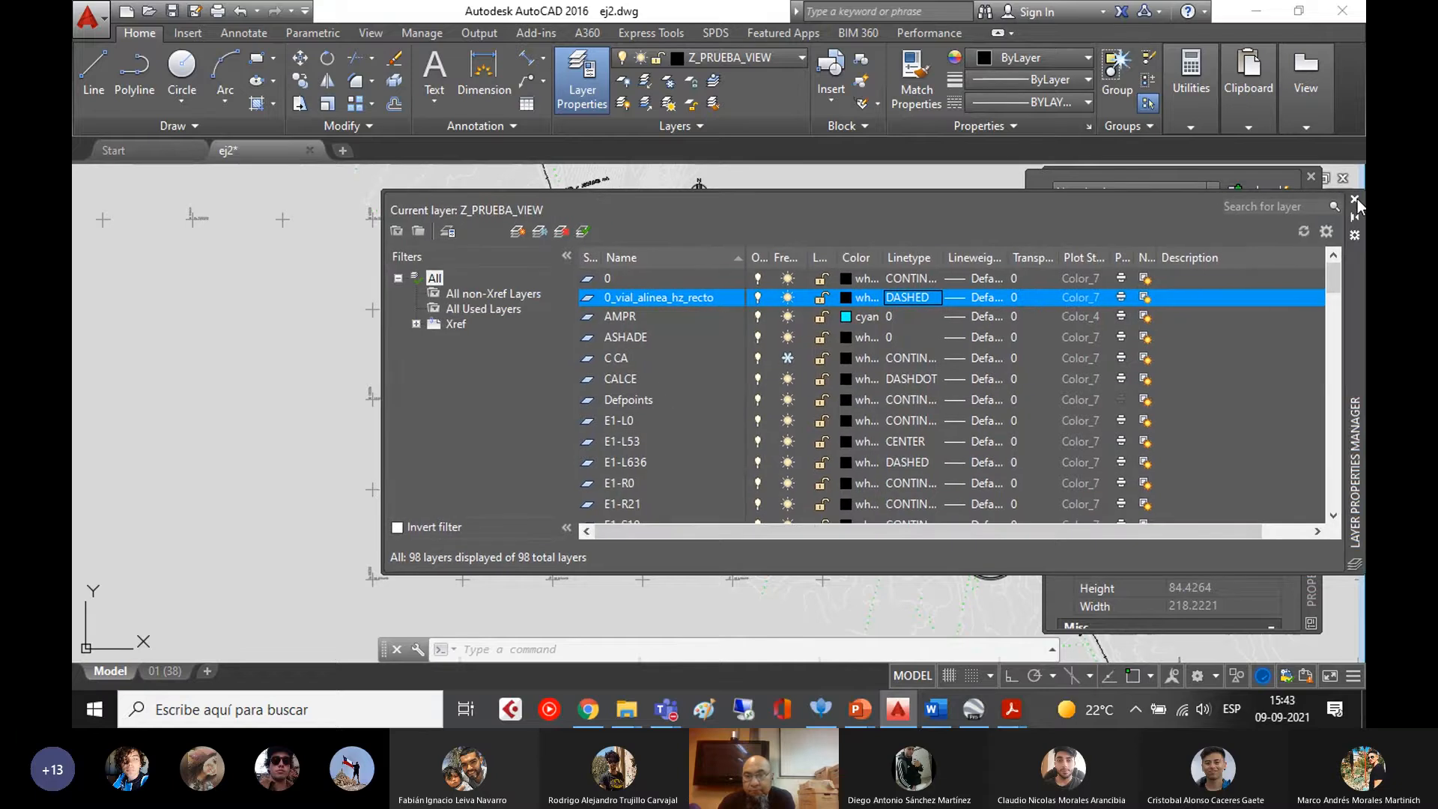
{"action": "left_click", "coordinate": [1354, 200]}
- Move the road axis polyline through vertex V-40A to layer 0_vial_alinea_hz_recto and deselect it
{"action": "scroll", "coordinate": [714, 346], "scroll_direction": "up", "scroll_amount": 4}
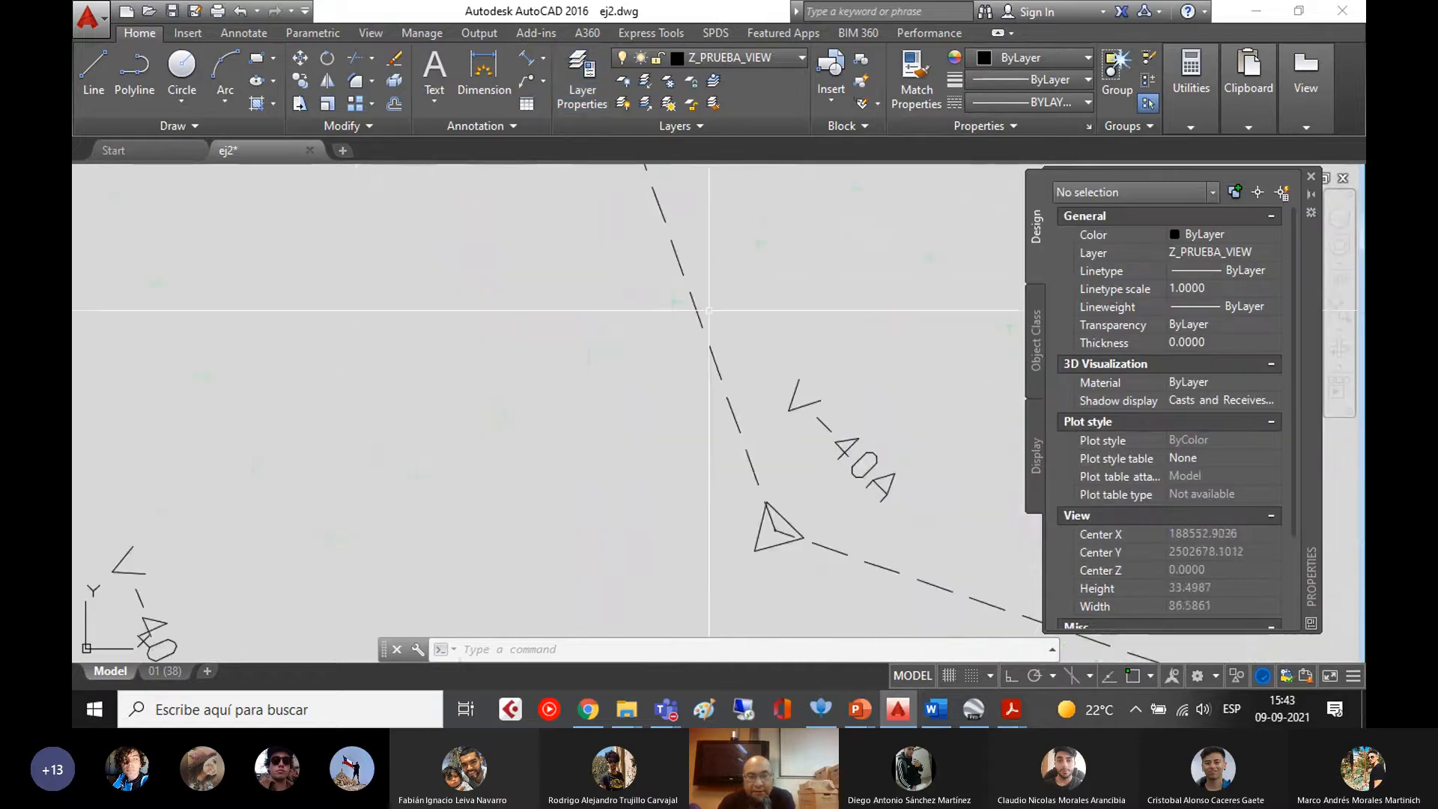
{"action": "left_click", "coordinate": [714, 355]}
{"action": "scroll", "coordinate": [714, 356], "scroll_direction": "down", "scroll_amount": 14}
{"action": "mouse_move", "coordinate": [781, 481]}
{"action": "middle_mouse_down"}
{"action": "mouse_move", "coordinate": [607, 288]}
{"action": "mouse_move", "coordinate": [747, 467]}
{"action": "middle_mouse_up"}
{"action": "scroll", "coordinate": [746, 467], "scroll_direction": "up", "scroll_amount": 2}
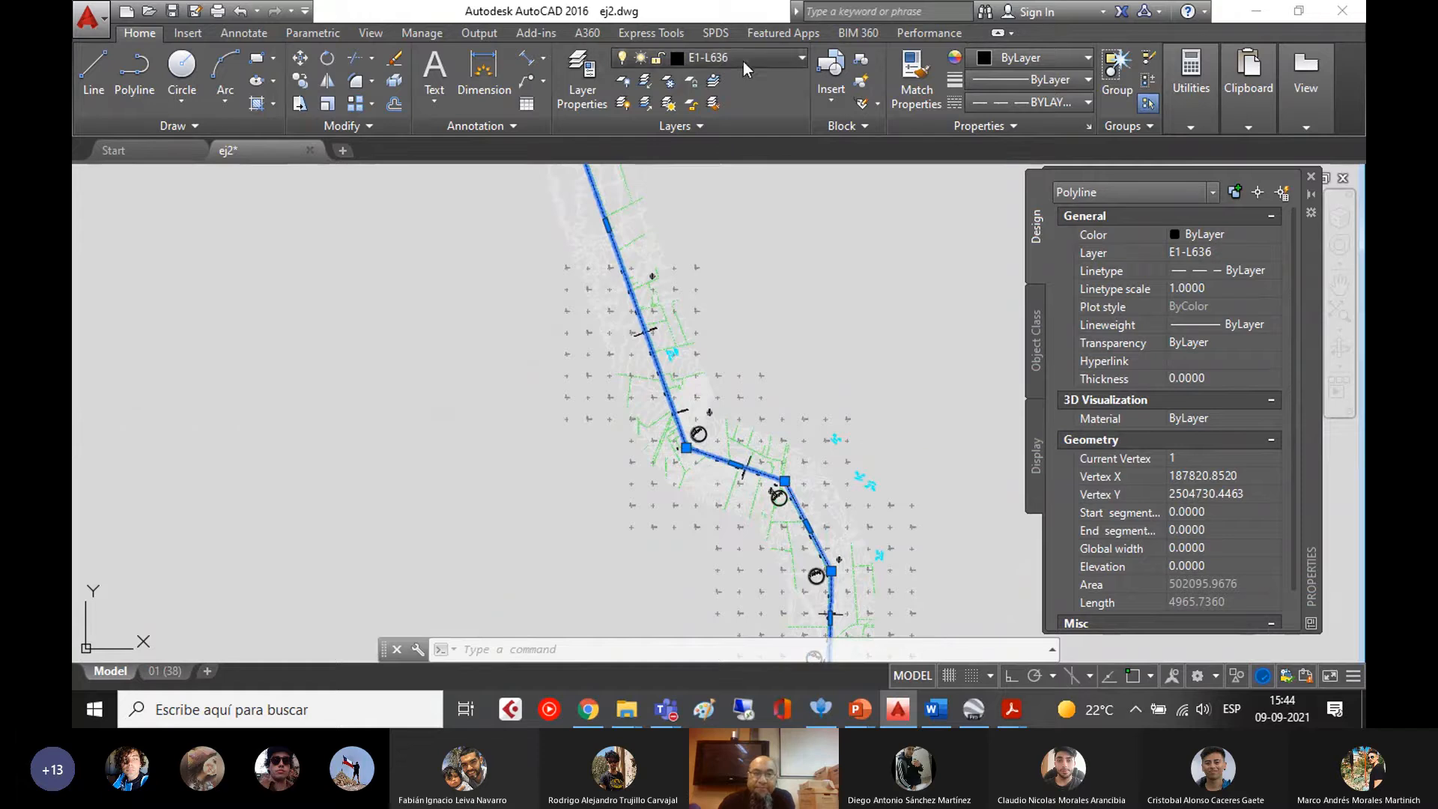
{"action": "left_click", "coordinate": [794, 58]}
{"action": "scroll", "coordinate": [942, 285], "scroll_direction": "up", "scroll_amount": 3}
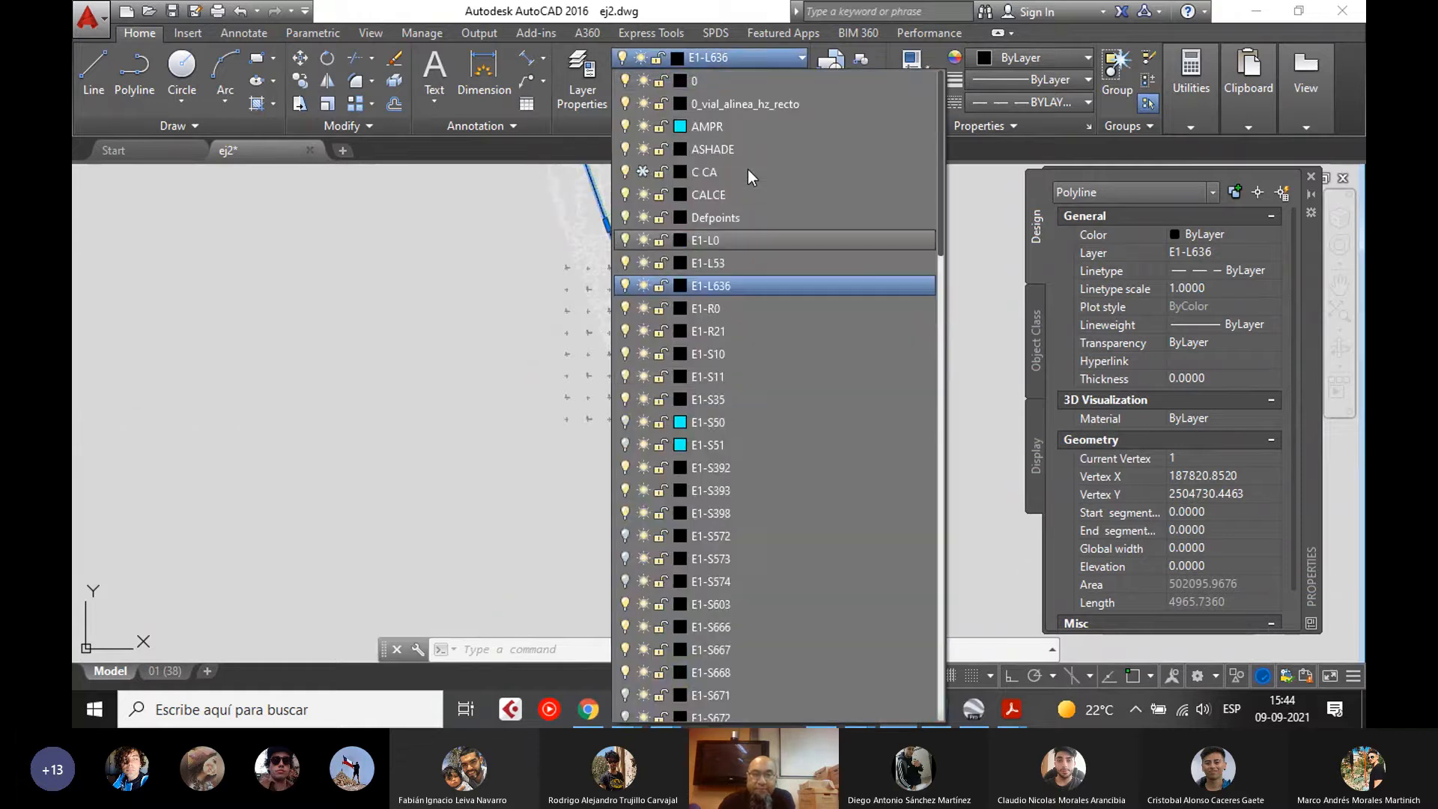
{"action": "left_click", "coordinate": [759, 107]}
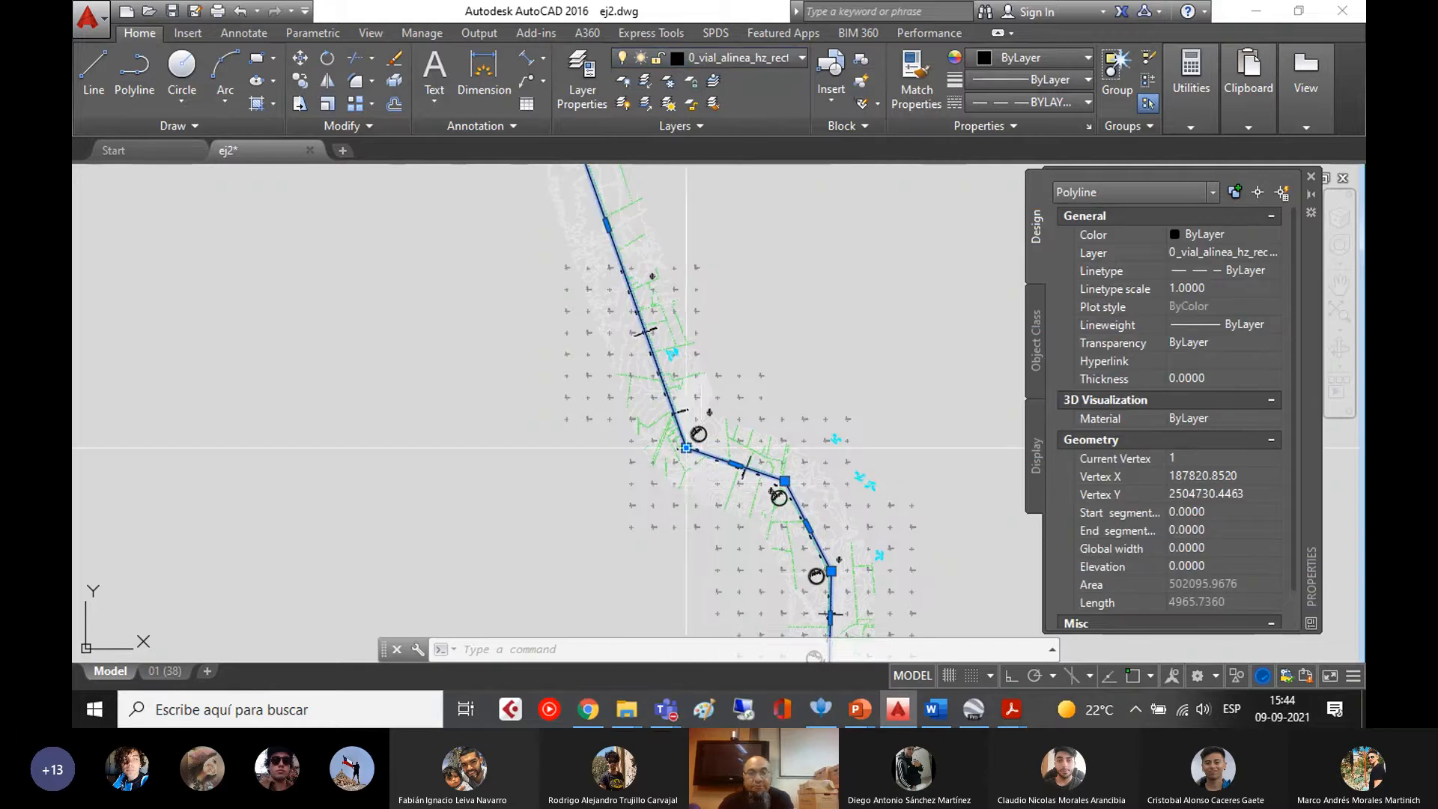
{"action": "key", "text": "Escape"}
{"action": "key", "text": "Escape"}
{"action": "key", "text": "Escape"}
- Check the layer assigned to the axis polyline beside vertex V-40A
{"action": "scroll", "coordinate": [700, 484], "scroll_direction": "up", "scroll_amount": 8}
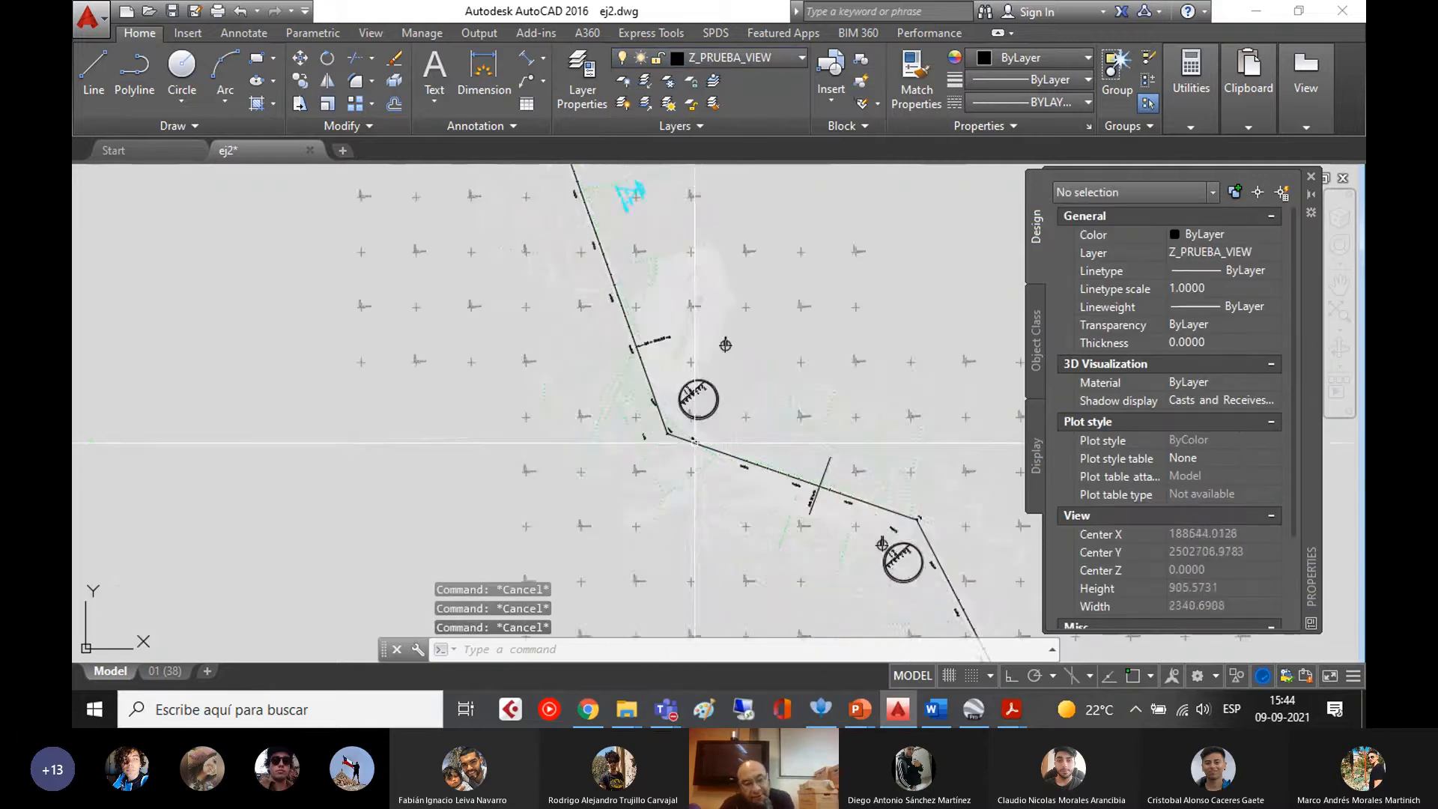
{"action": "left_click", "coordinate": [605, 445]}
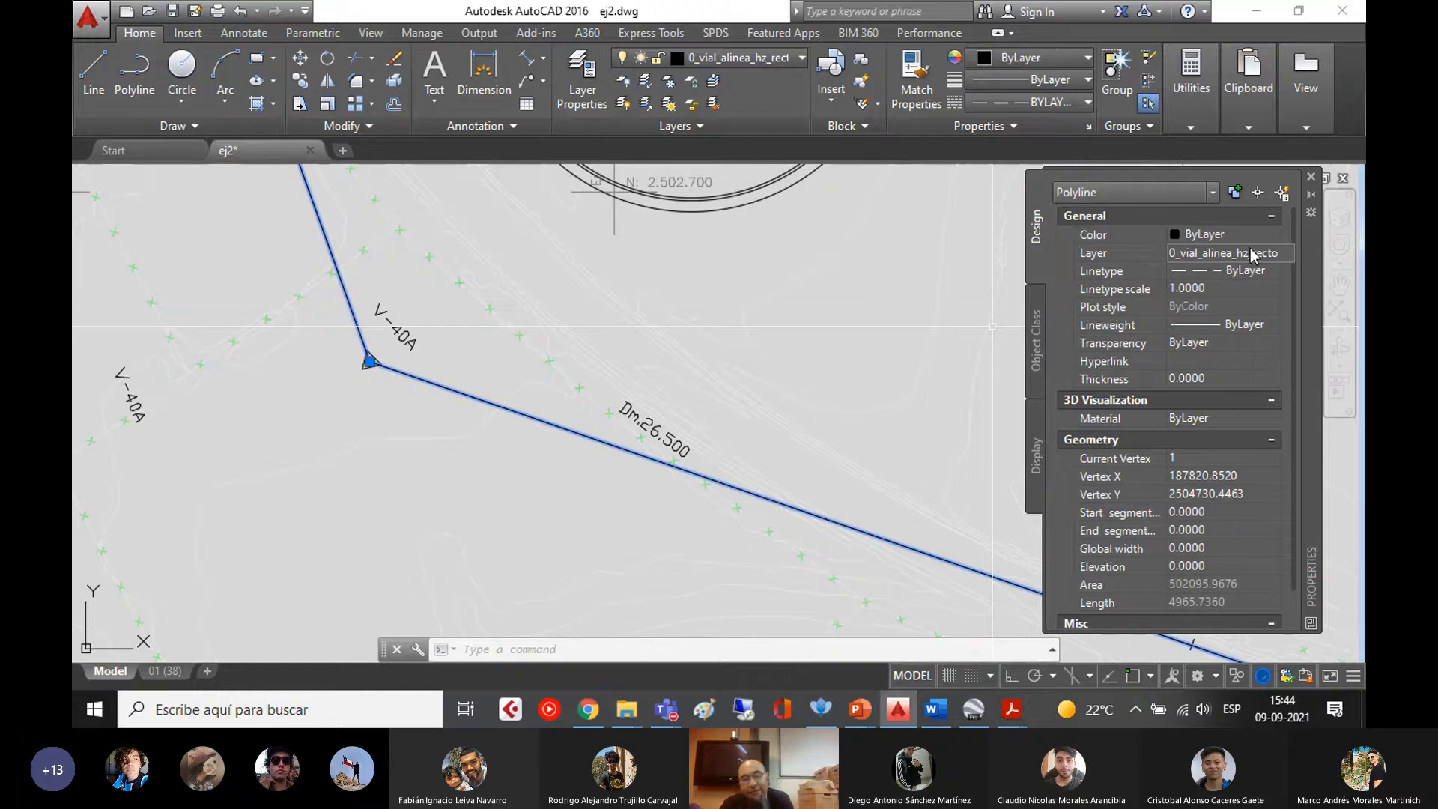
{"action": "key", "text": "Escape"}
{"action": "key", "text": "Escape"}
{"action": "key", "text": "Escape"}
- Review the axis from its northern end to vertex V-40A and examine that vertex's circular curve-data label
{"action": "scroll", "coordinate": [459, 416], "scroll_direction": "down", "scroll_amount": 12}
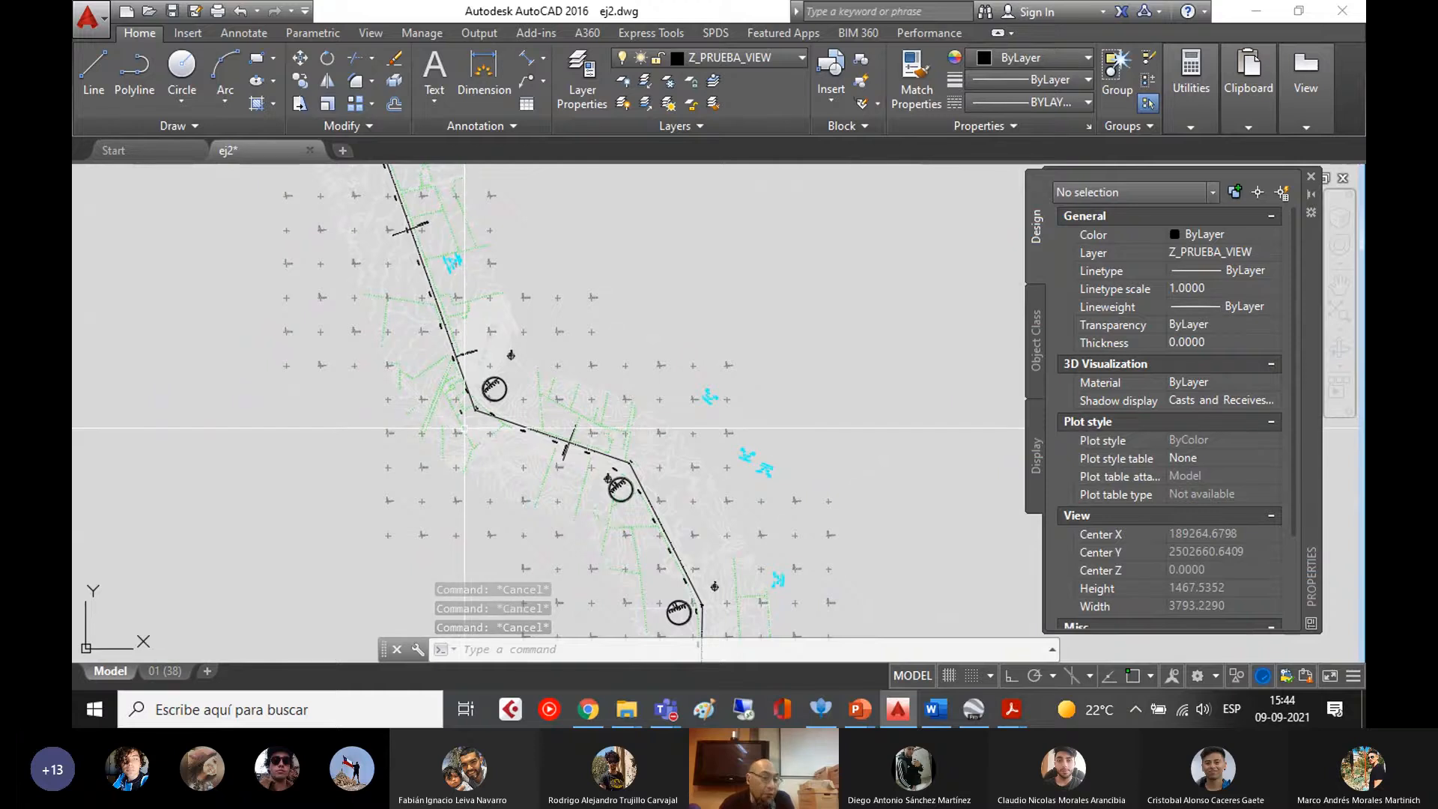
{"action": "scroll", "coordinate": [594, 362], "scroll_direction": "up", "scroll_amount": 4}
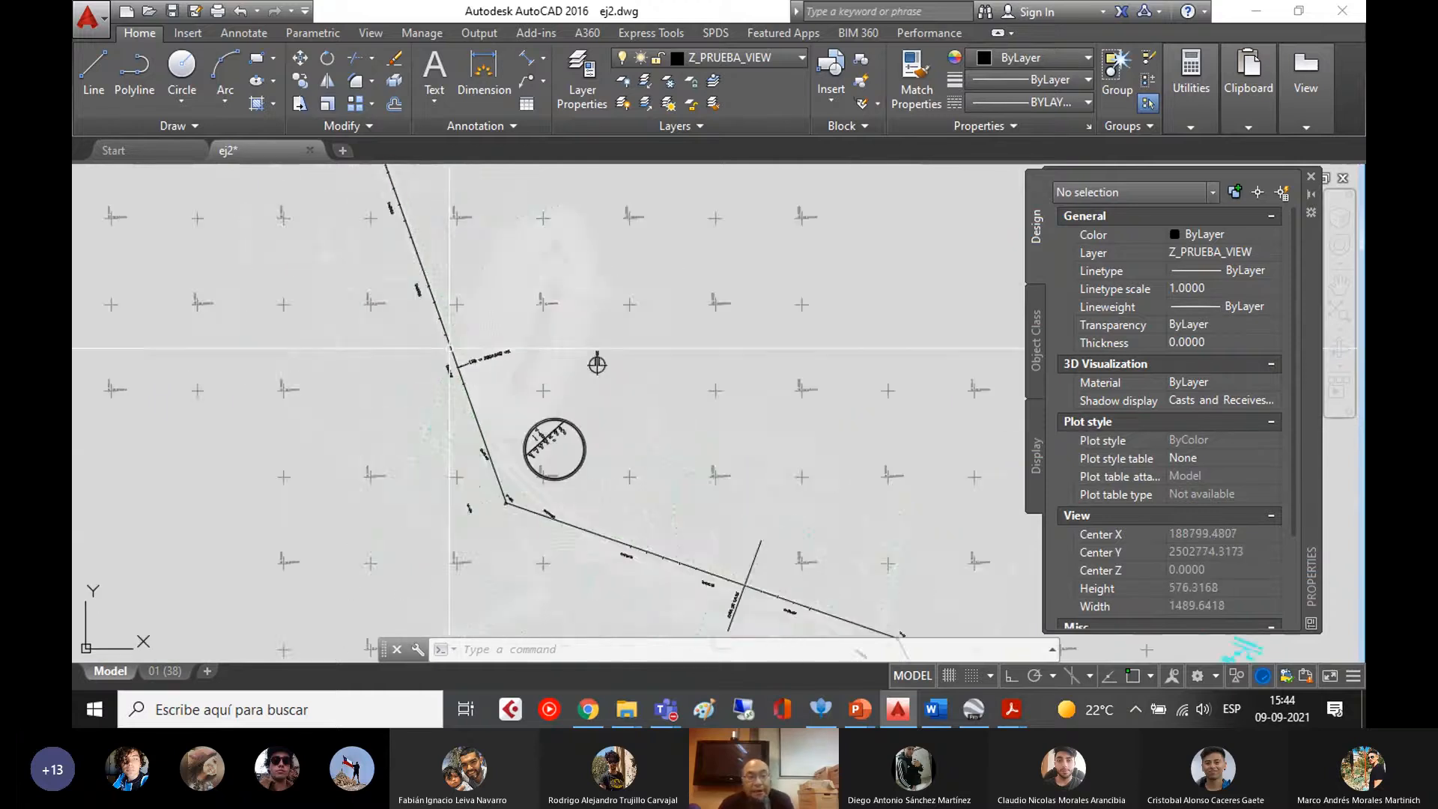
{"action": "scroll", "coordinate": [436, 330], "scroll_direction": "down", "scroll_amount": 8}
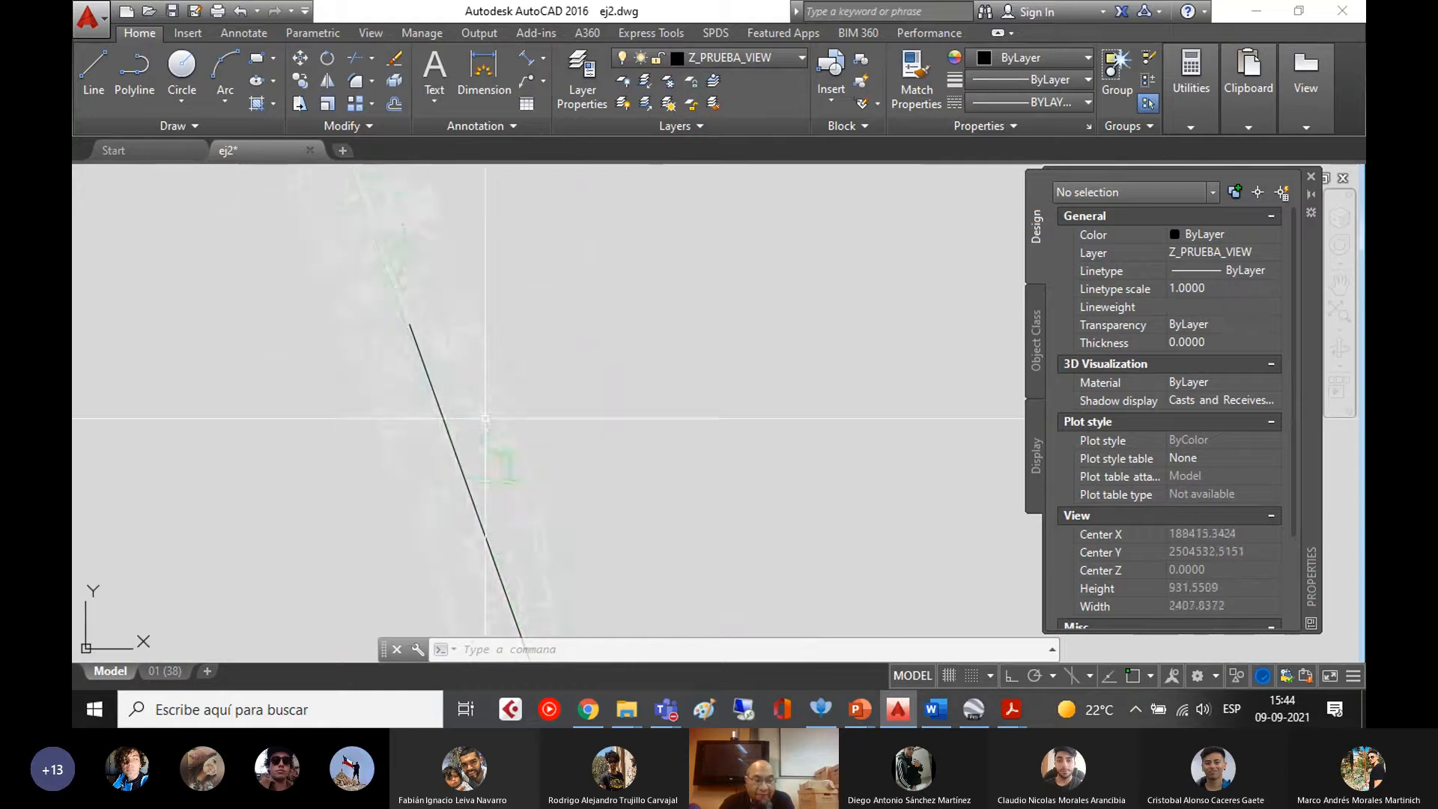
{"action": "scroll", "coordinate": [441, 346], "scroll_direction": "up", "scroll_amount": 10}
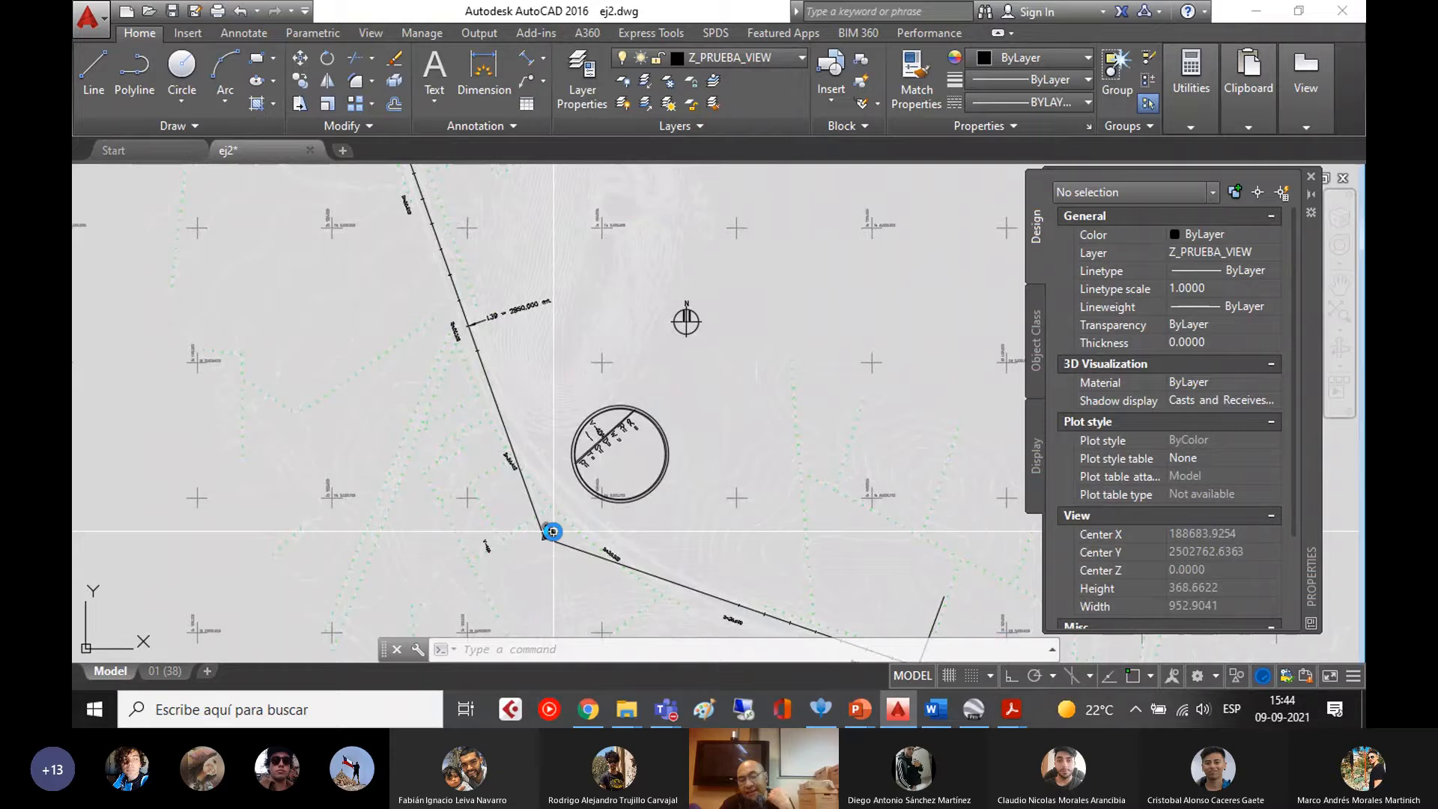
{"action": "scroll", "coordinate": [552, 530], "scroll_direction": "up", "scroll_amount": 4}
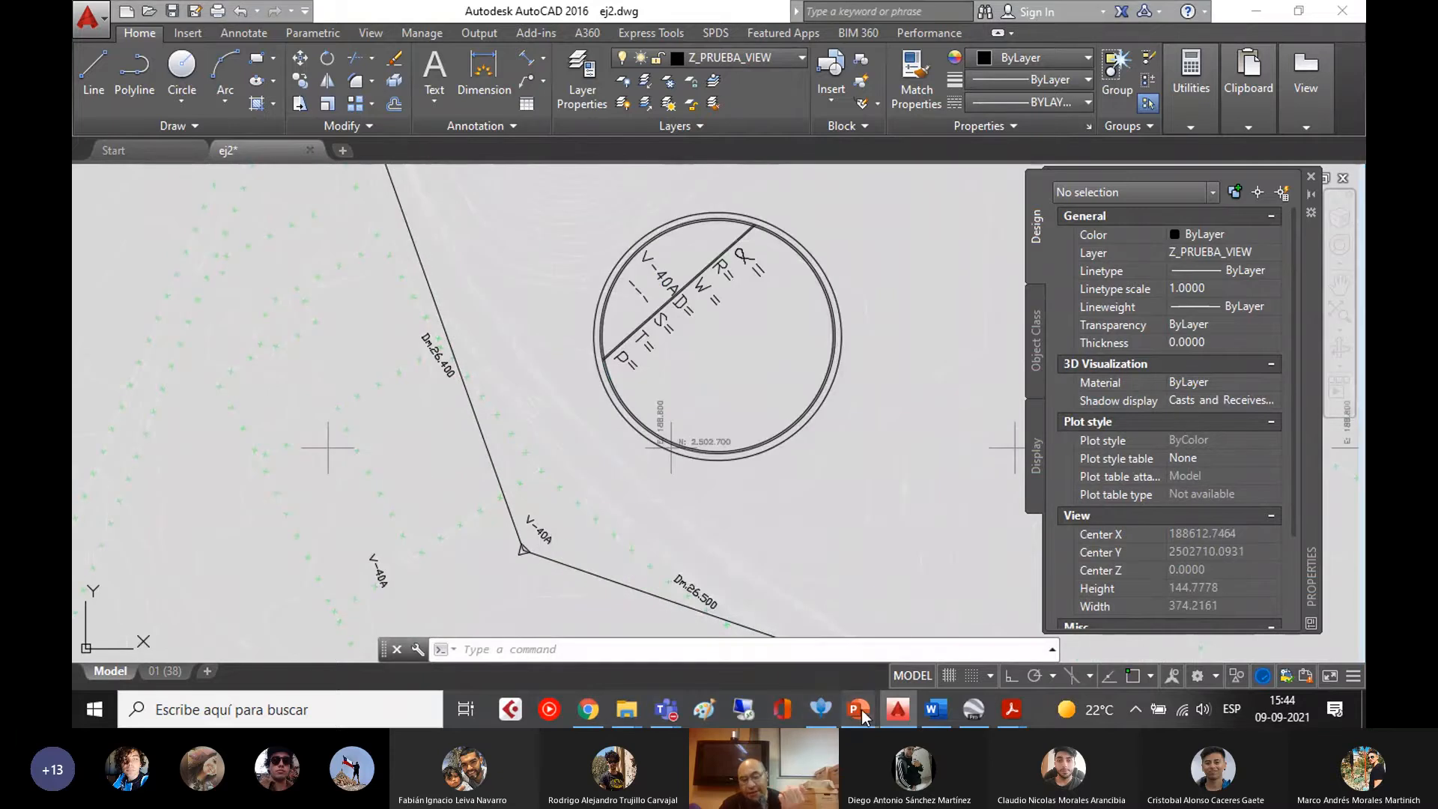
- Switch to the 03.pptx presentation in PowerPoint and examine the CURVAS CIRCULARES slide's curve geometry and formulas in full-screen view
{"action": "mouse_move", "coordinate": [875, 719]}
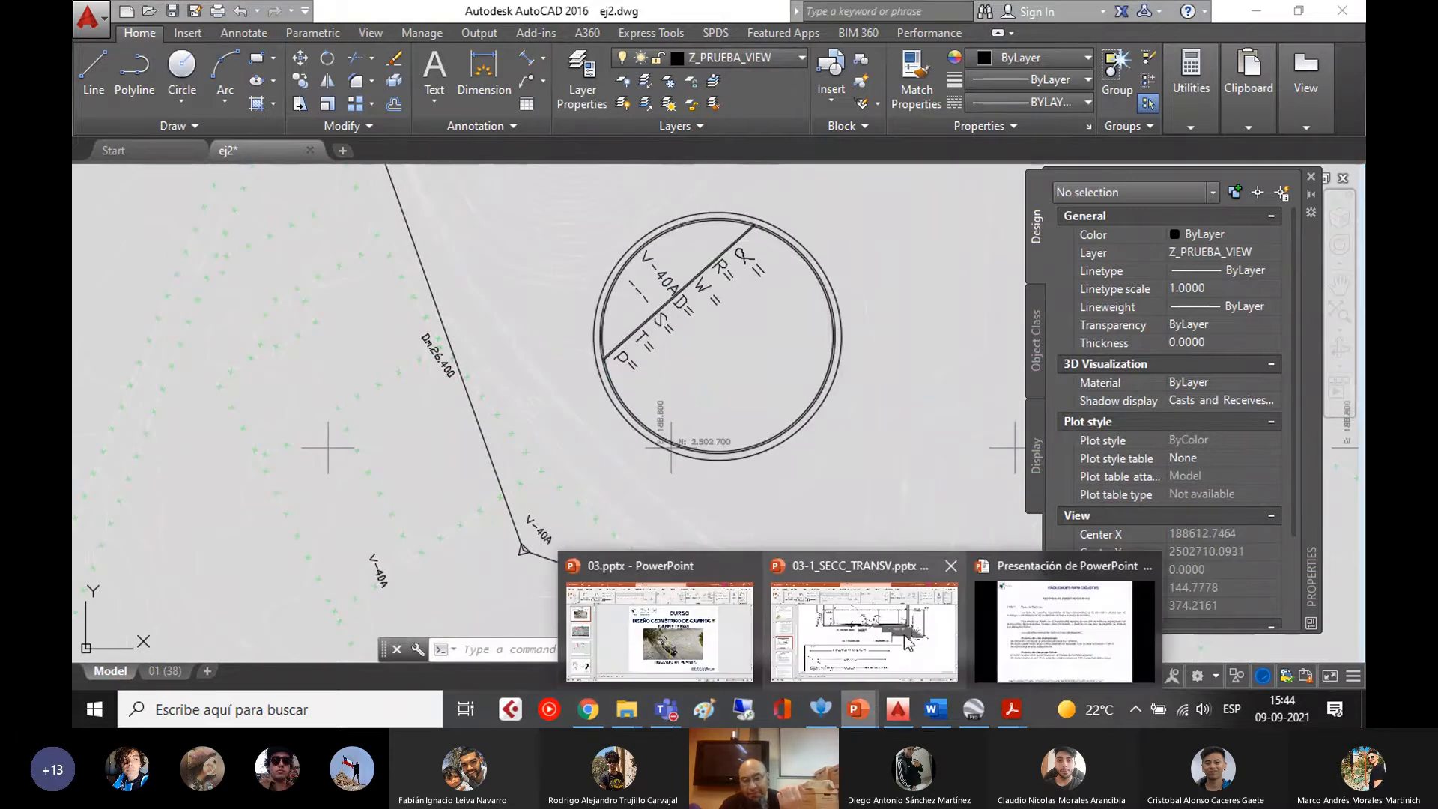
{"action": "left_click", "coordinate": [1052, 639]}
{"action": "key", "text": "Escape"}
{"action": "mouse_move", "coordinate": [856, 716]}
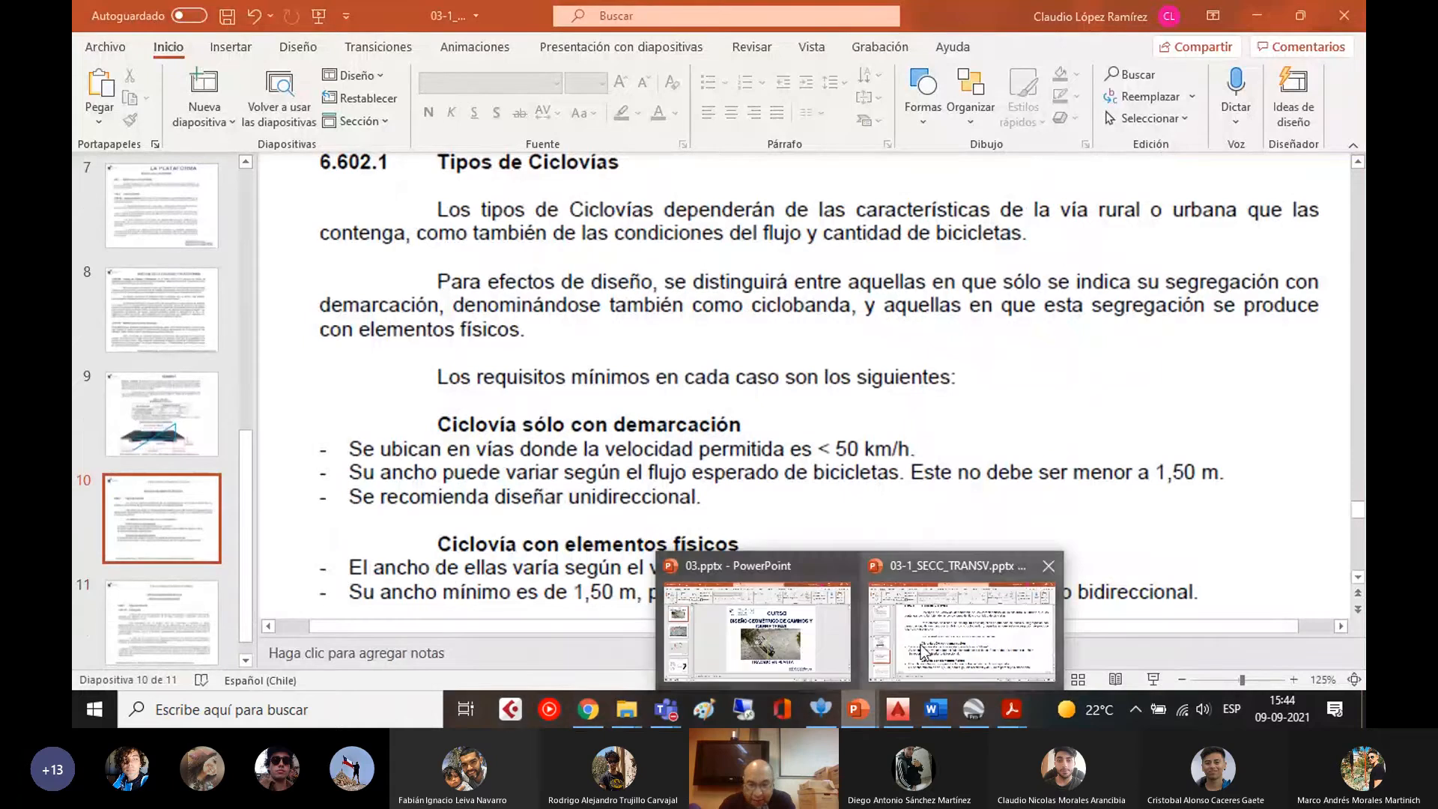
{"action": "left_click", "coordinate": [801, 641]}
{"action": "scroll", "coordinate": [814, 486], "scroll_direction": "down", "scroll_amount": 6}
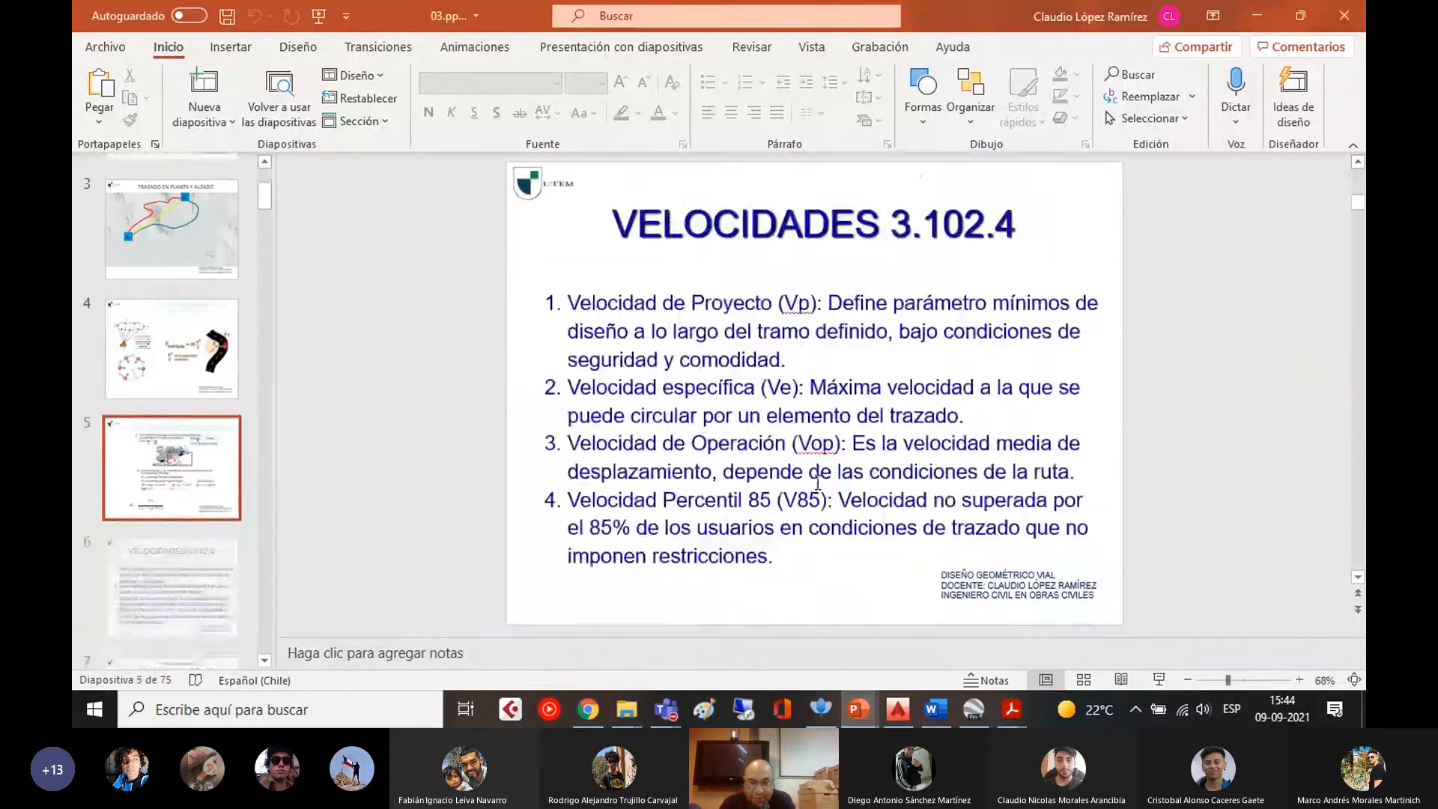
{"action": "scroll", "coordinate": [813, 485], "scroll_direction": "down", "scroll_amount": 15}
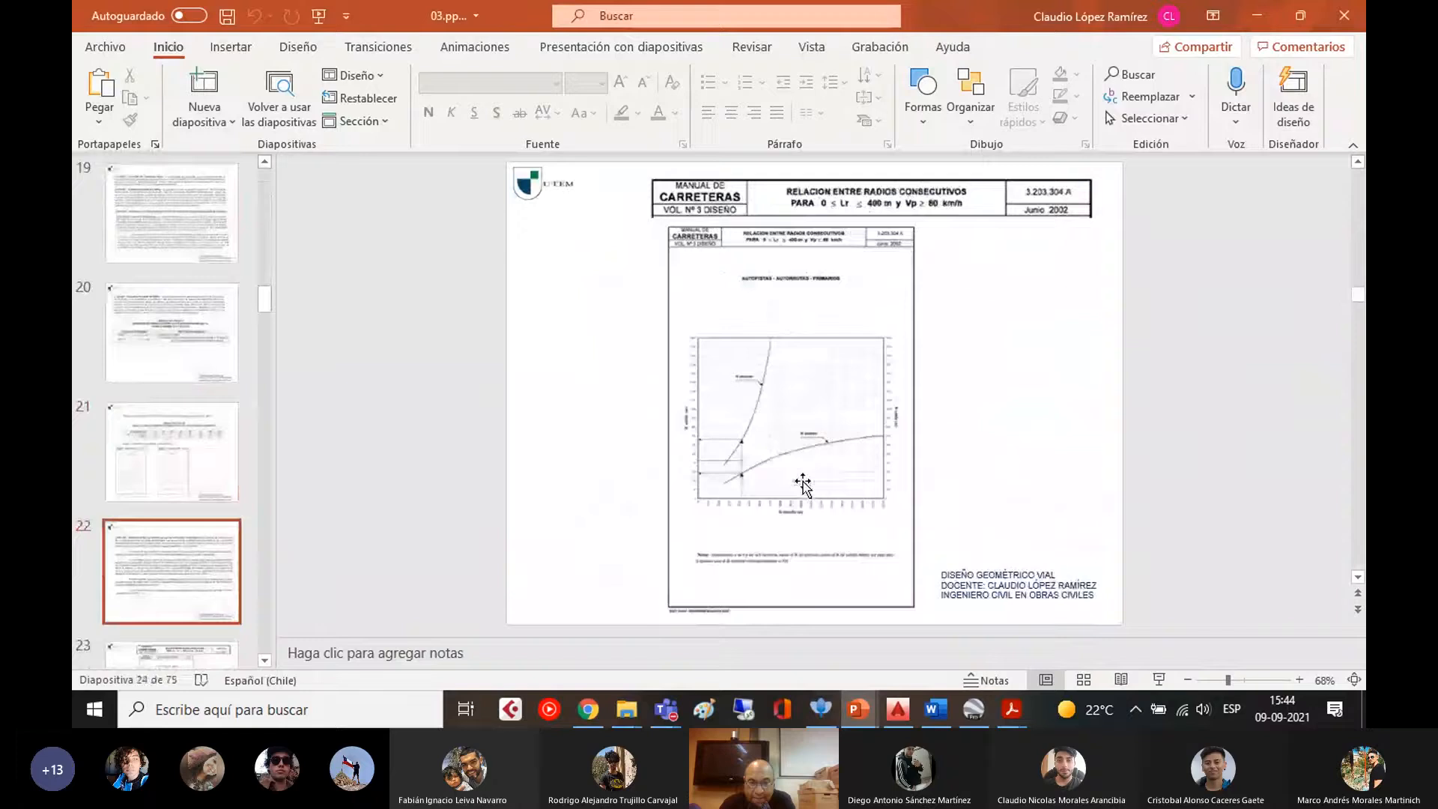
{"action": "scroll", "coordinate": [801, 485], "scroll_direction": "up", "scroll_amount": 1}
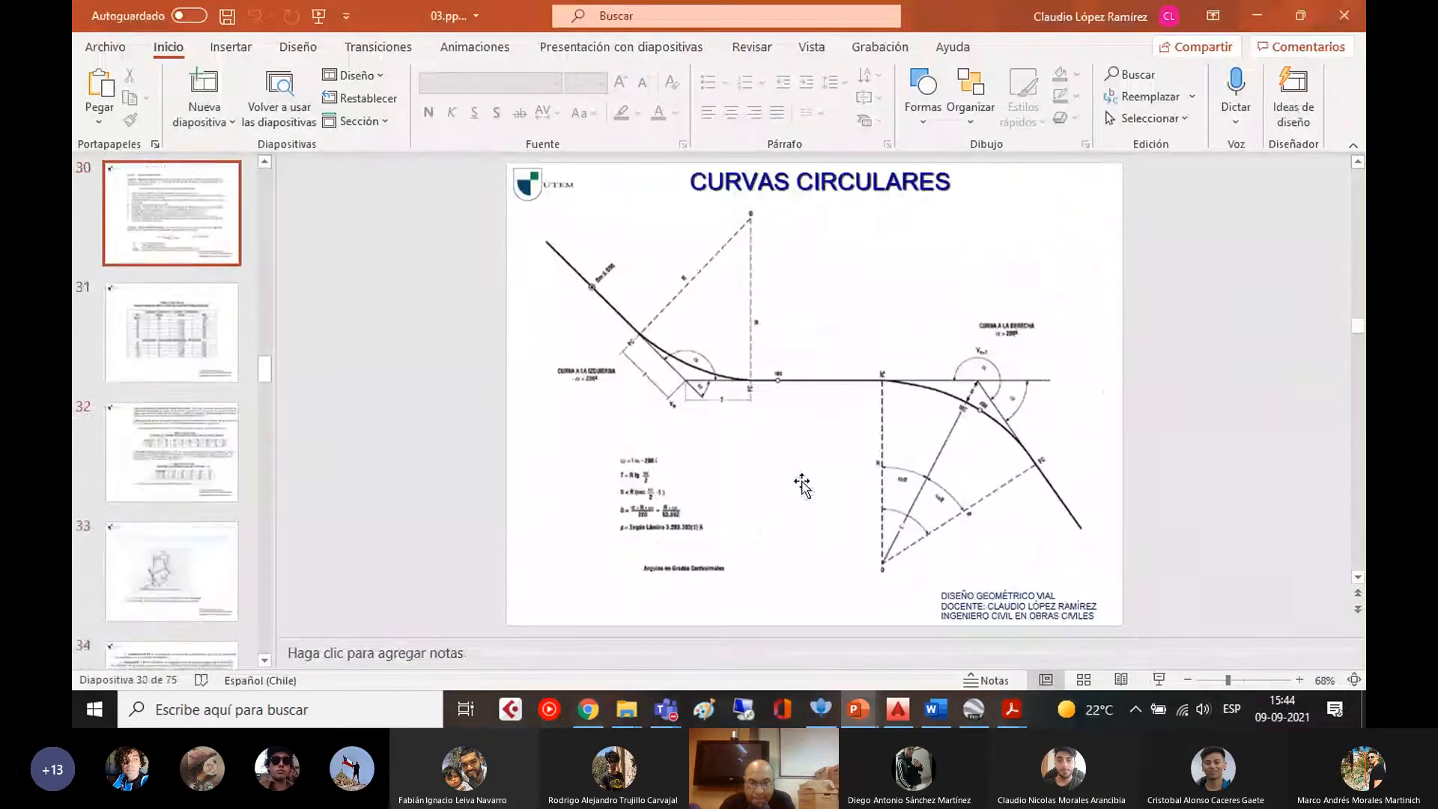
{"action": "left_click", "coordinate": [1159, 679]}
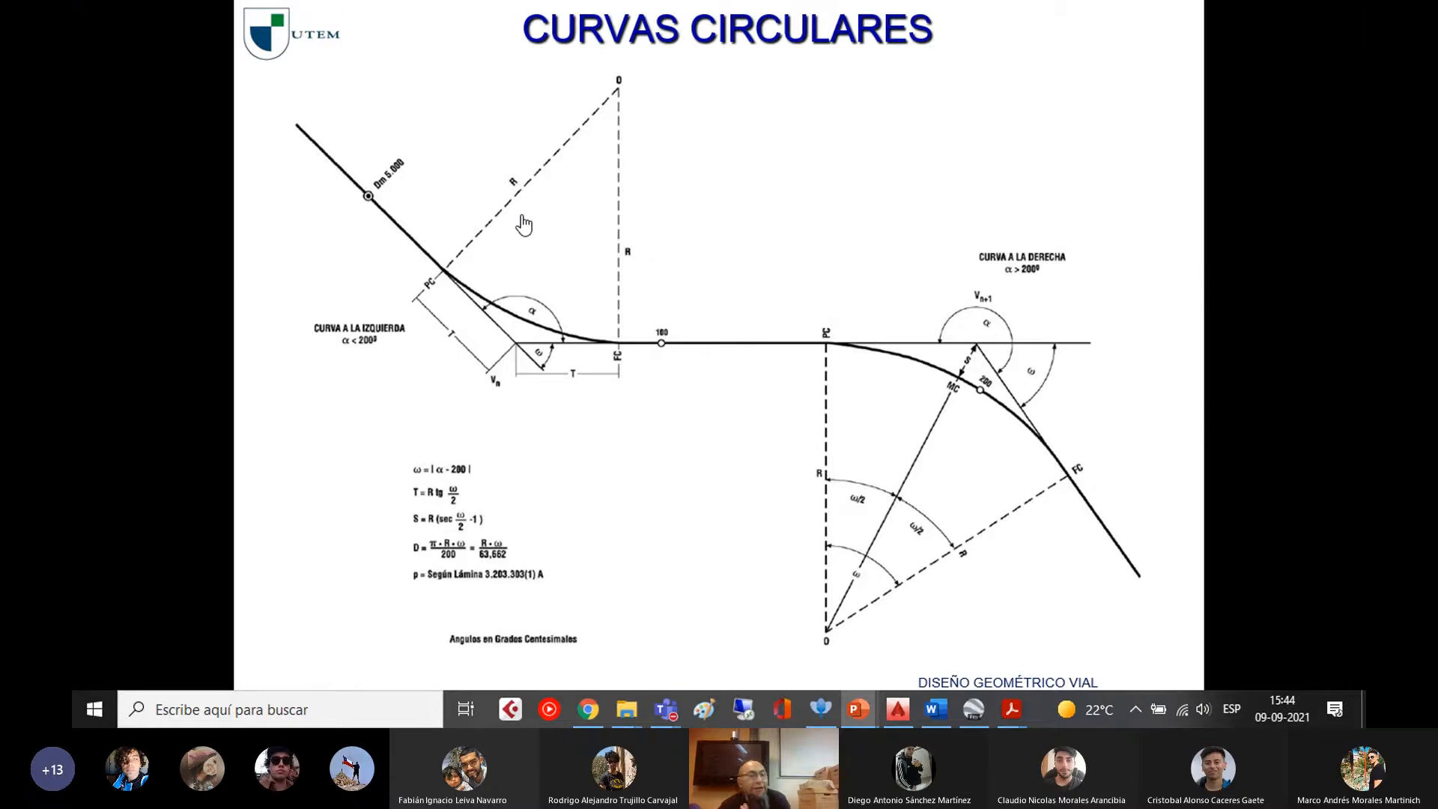
{"action": "key", "text": "Escape"}
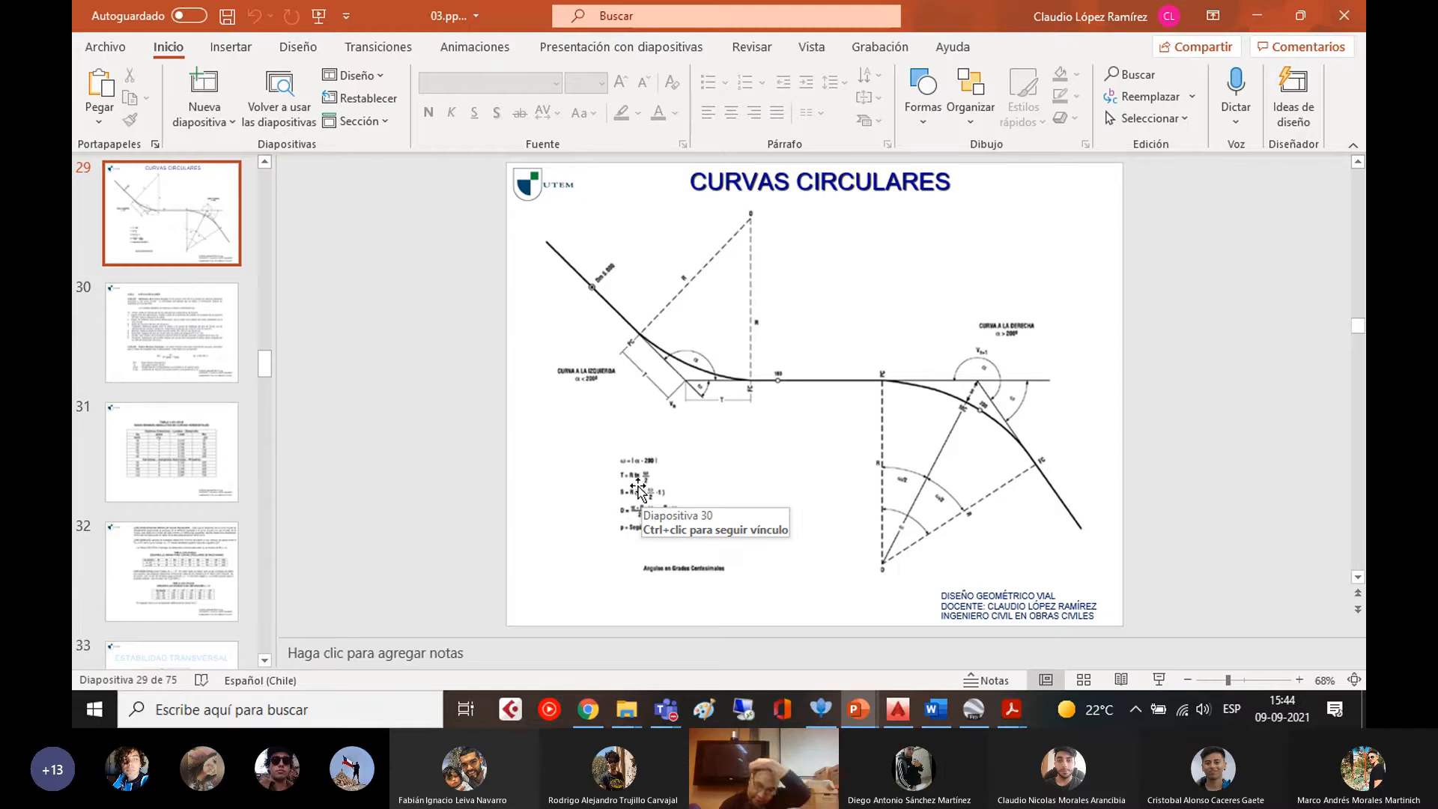
- Switch to 210421_CLR_ej2+desarrollo.pdf in Acrobat Reader, check the project radius for vertex 40-A, and return to AutoCAD
{"action": "left_click", "coordinate": [1011, 709]}
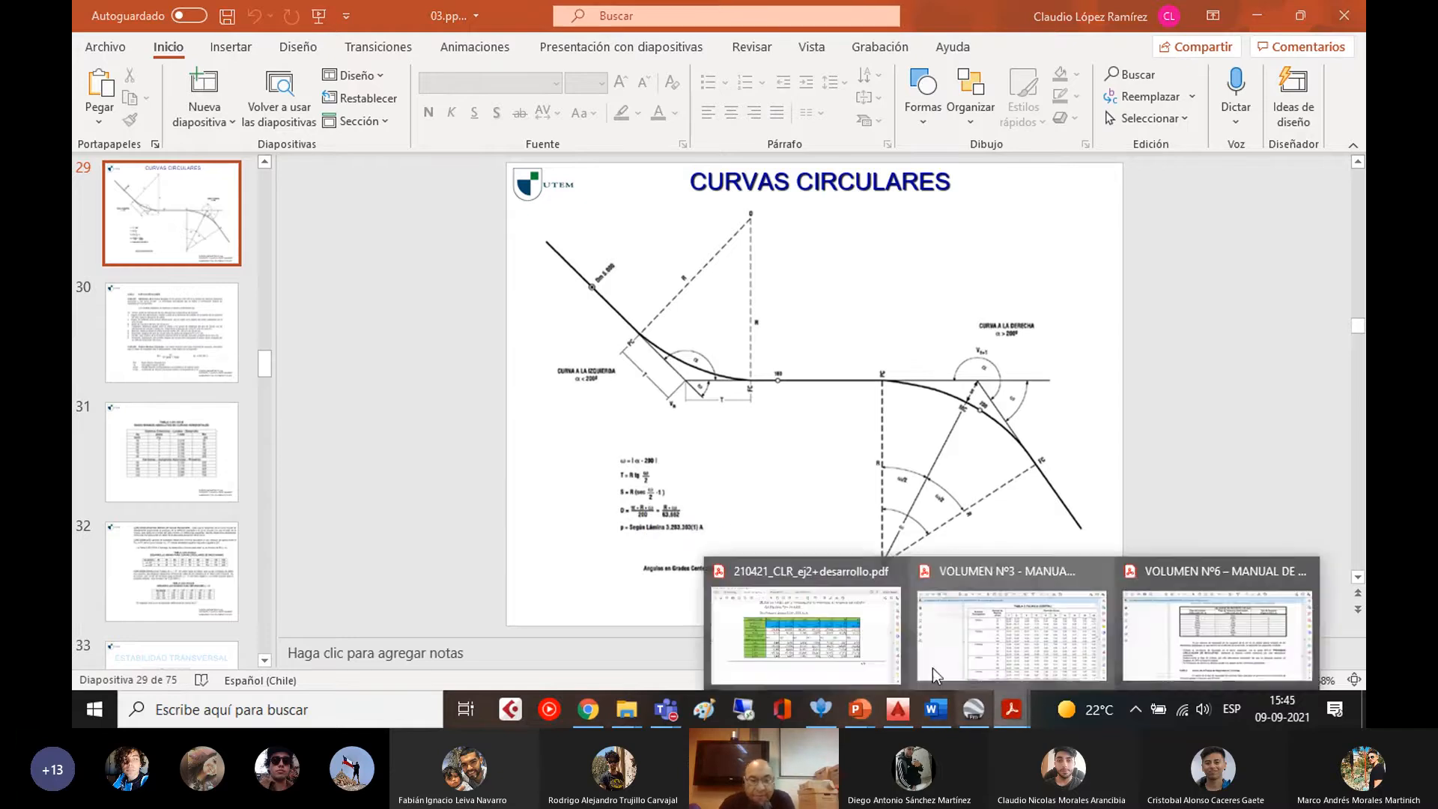
{"action": "left_click", "coordinate": [836, 635]}
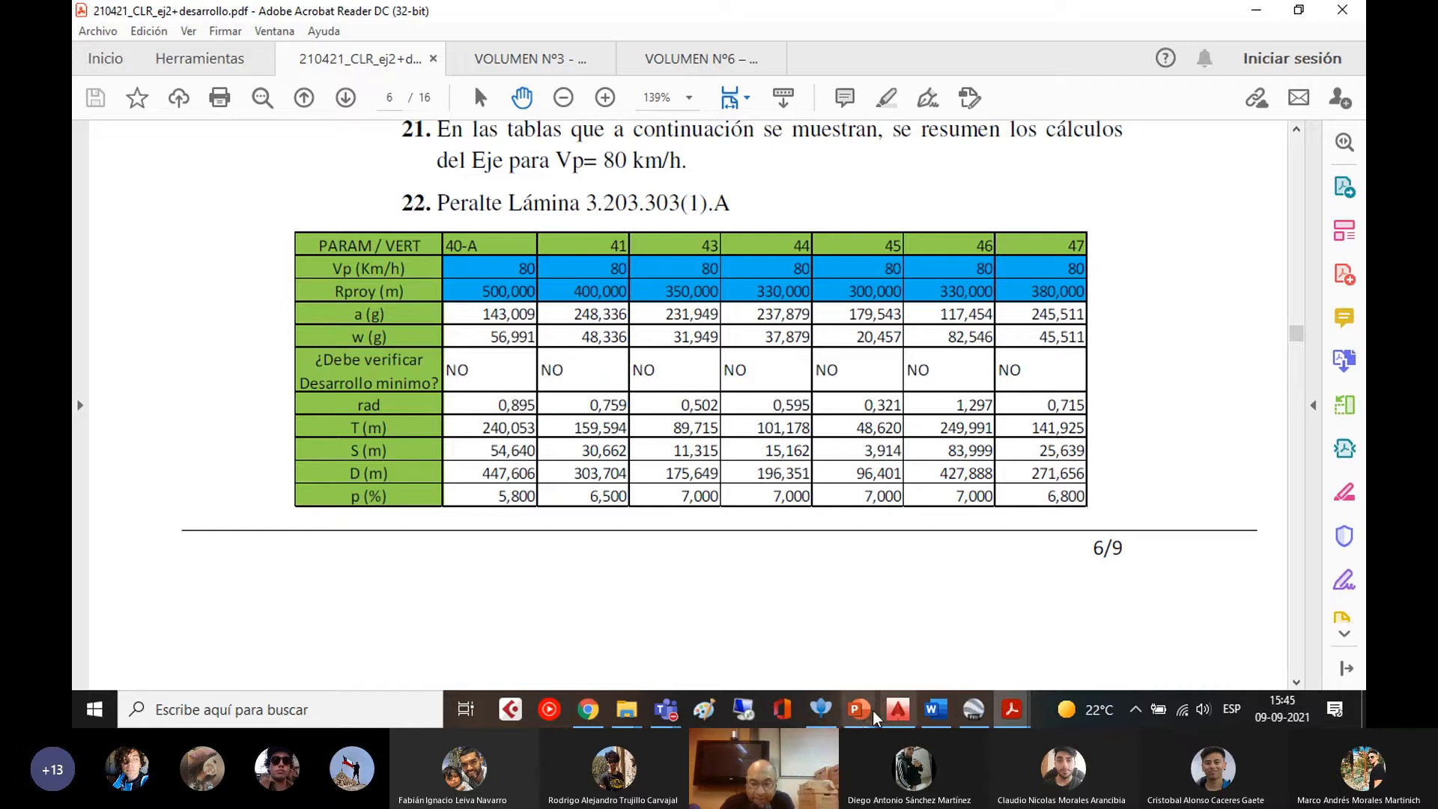
{"action": "left_click", "coordinate": [896, 710]}
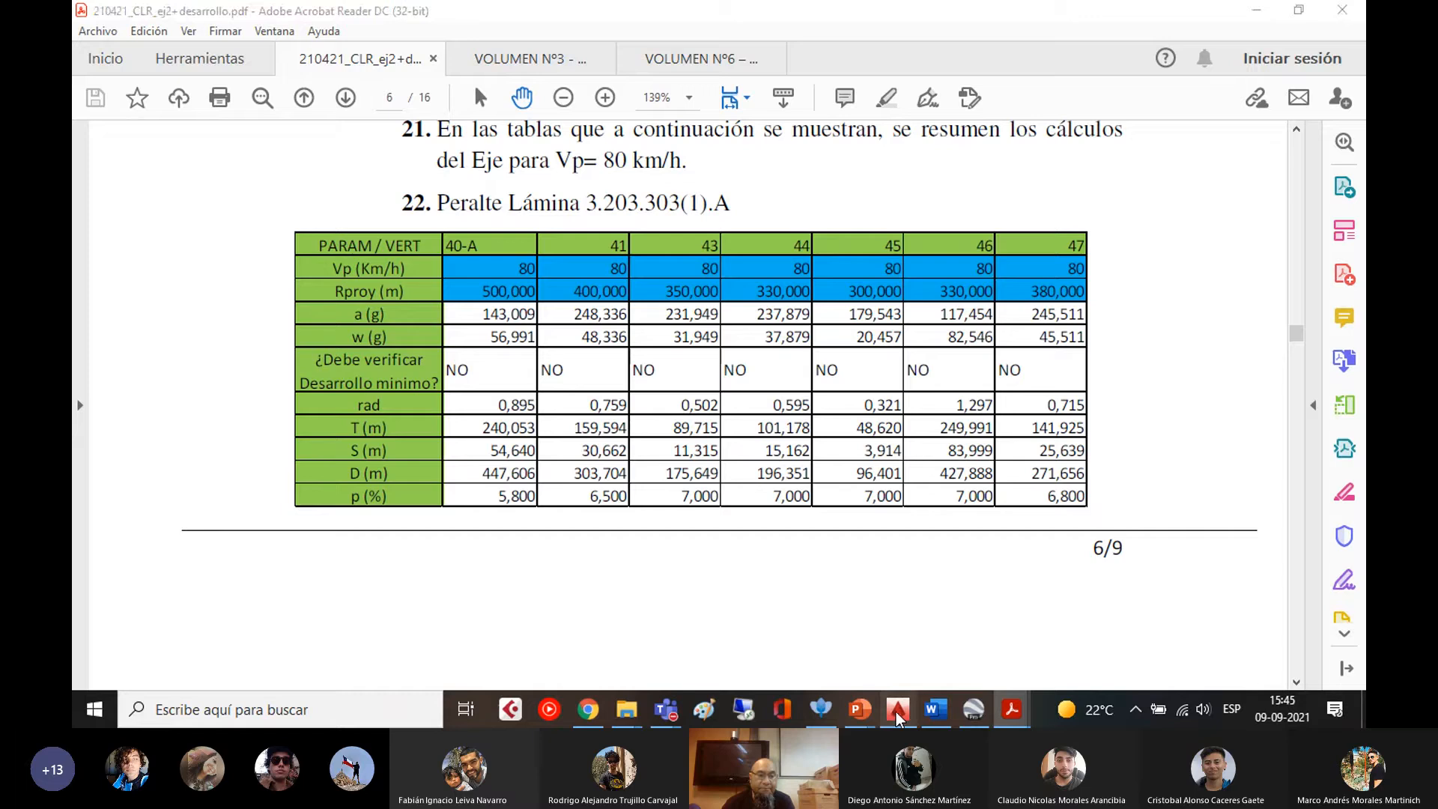
- Draw a circle of radius 500 tangent to the two axis segments that meet at vertex V-40A
{"action": "type", "text": "_CIRCLE"}
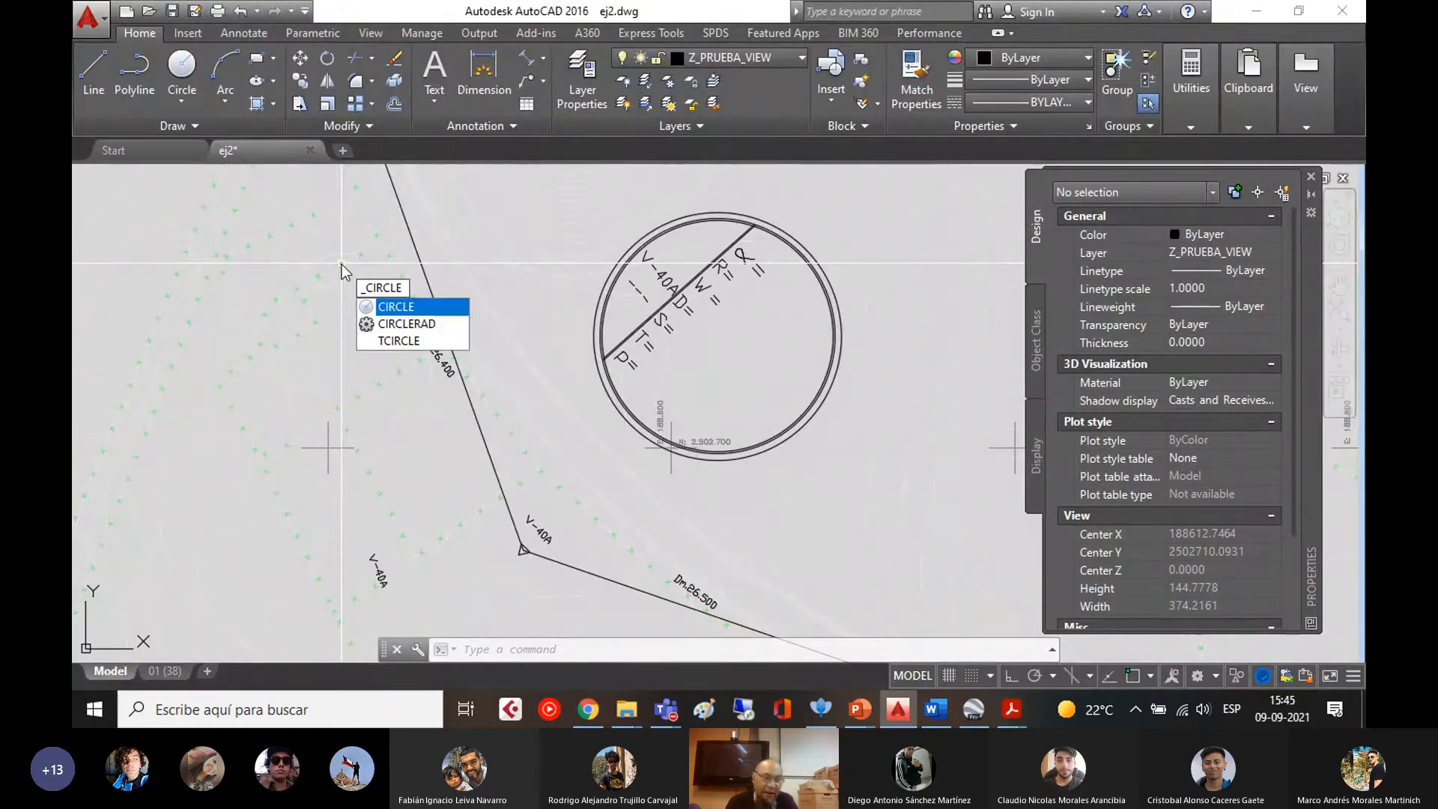
{"action": "key", "text": "Return"}
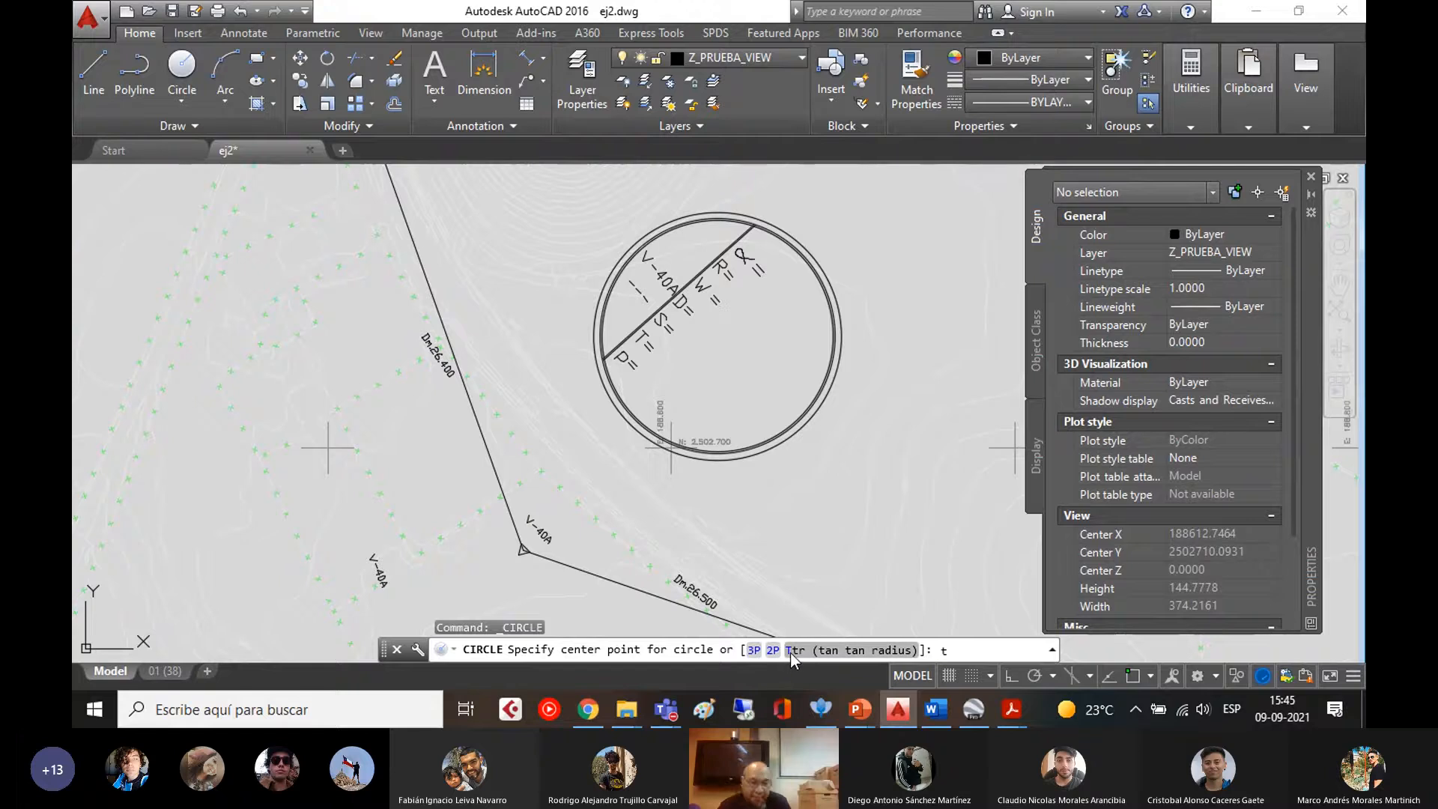
{"action": "key", "text": "Return"}
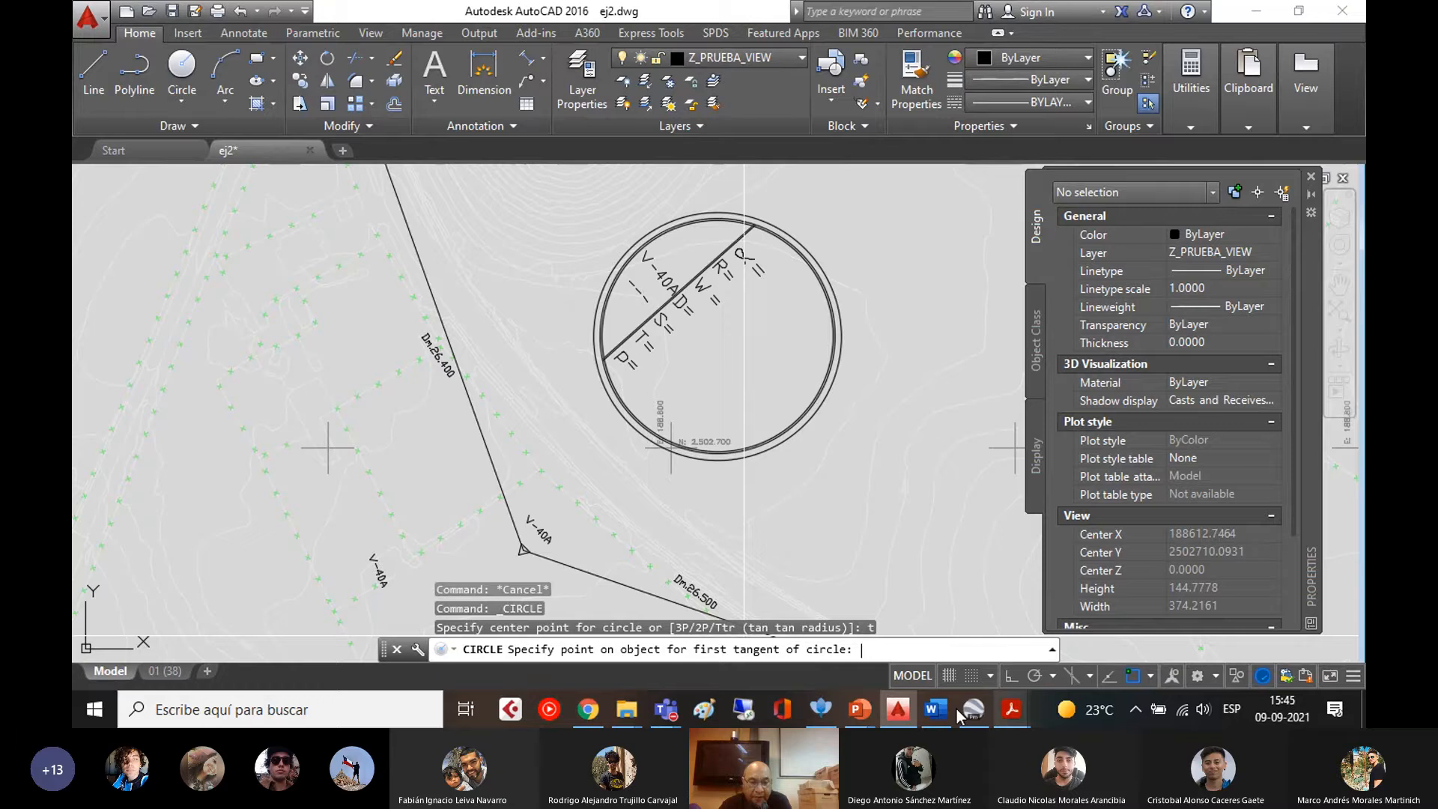
{"action": "middle_click_drag", "start_coordinate": [569, 501], "coordinate": [566, 365]}
{"action": "scroll", "coordinate": [531, 370], "scroll_direction": "up", "scroll_amount": 5}
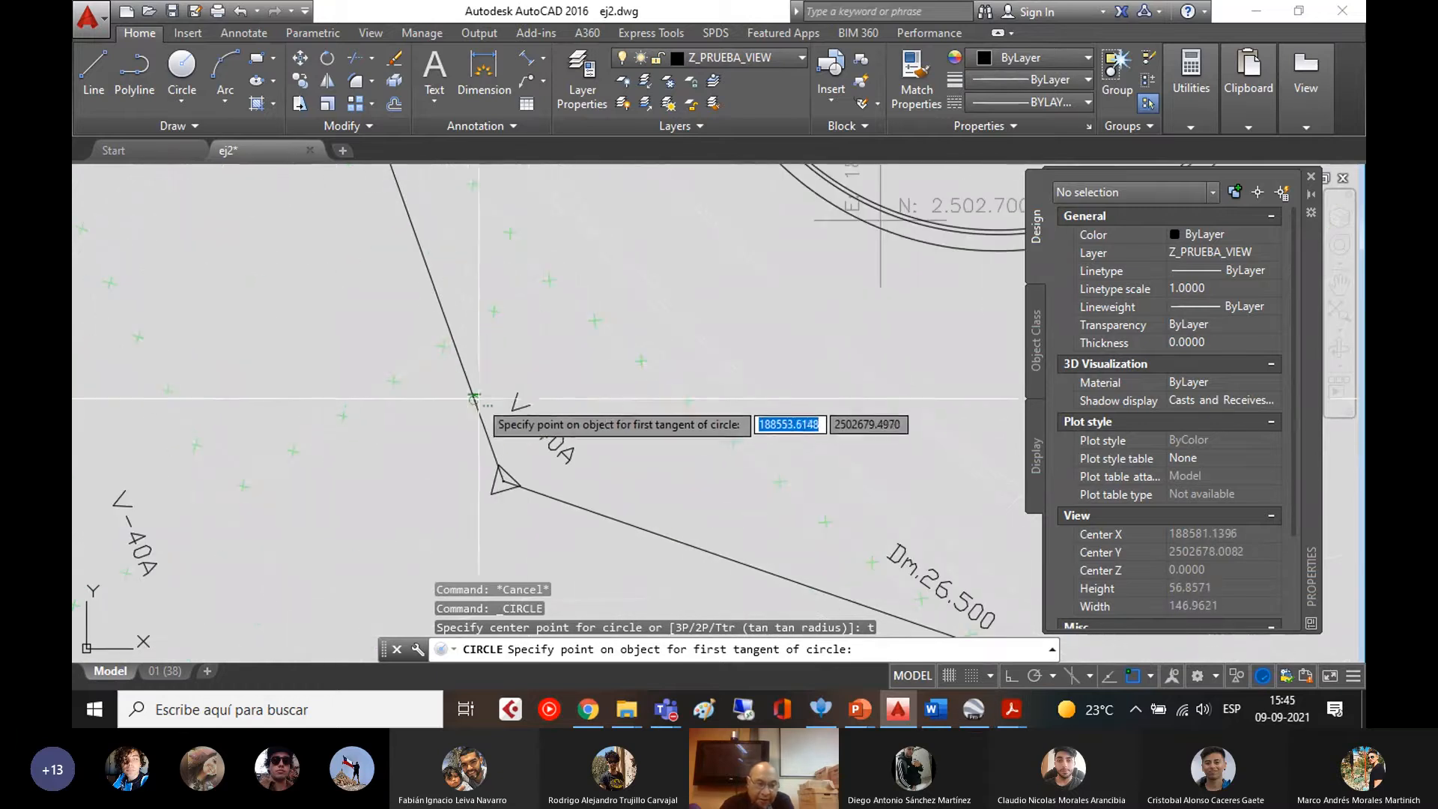
{"action": "left_click", "coordinate": [474, 403]}
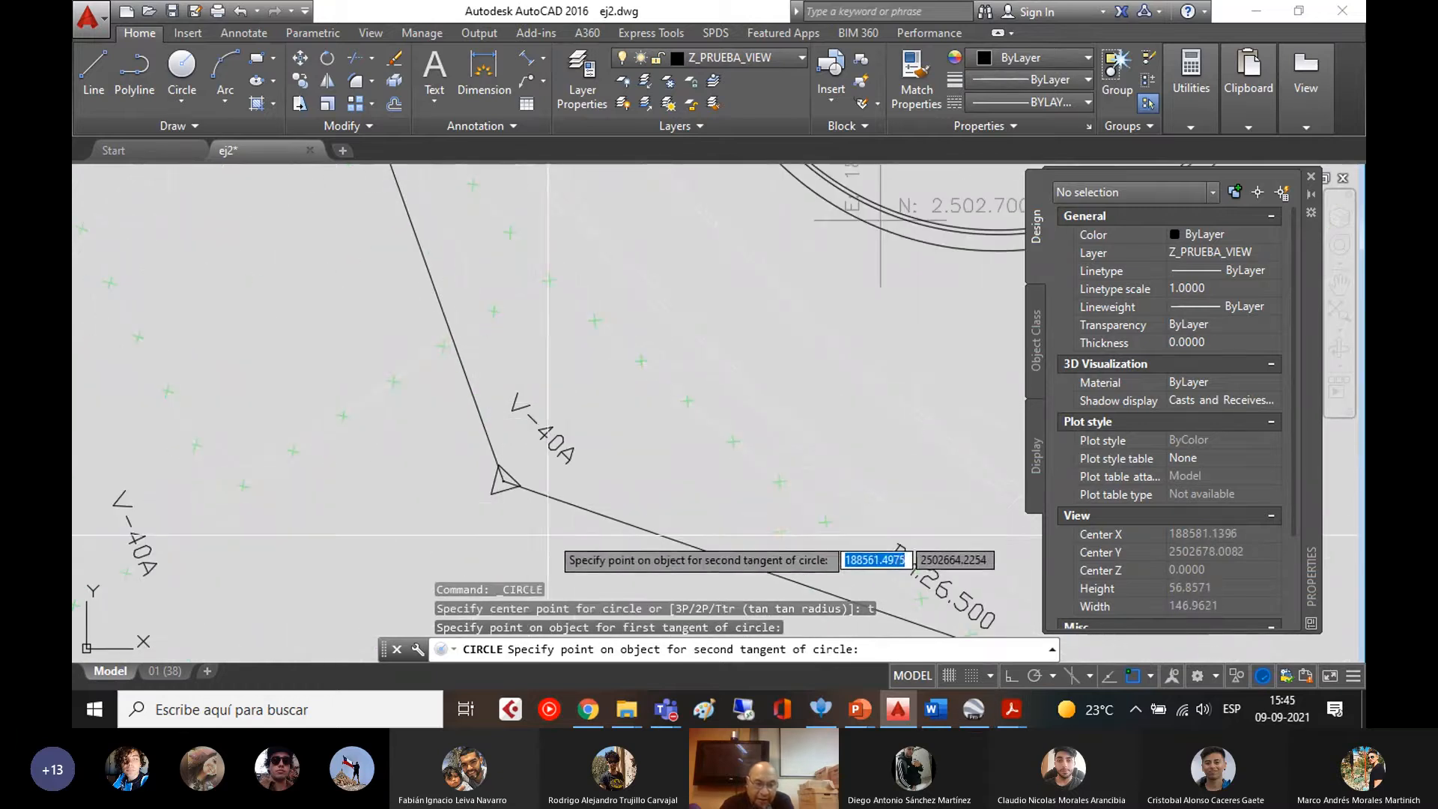
{"action": "left_click", "coordinate": [603, 515]}
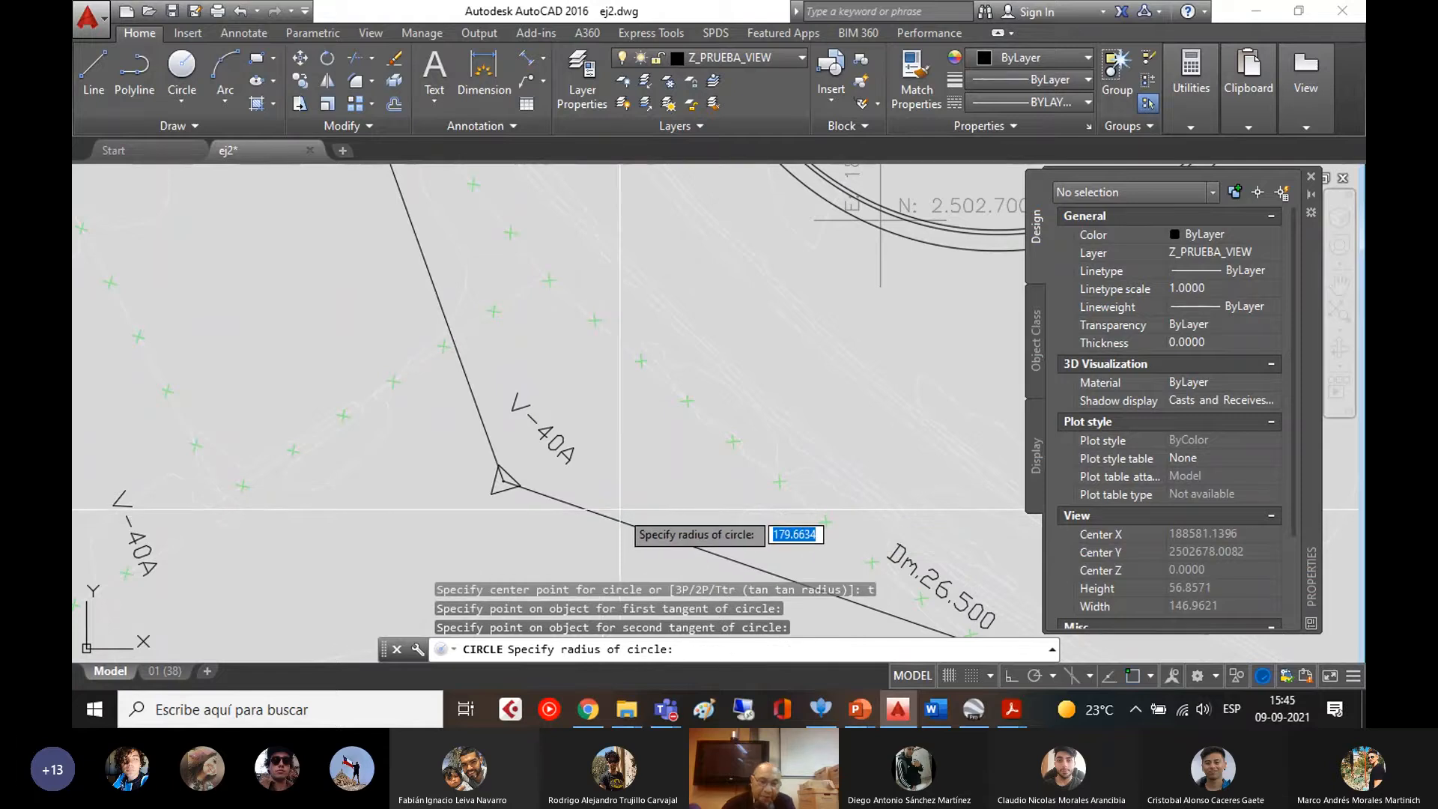
{"action": "type", "text": "500"}
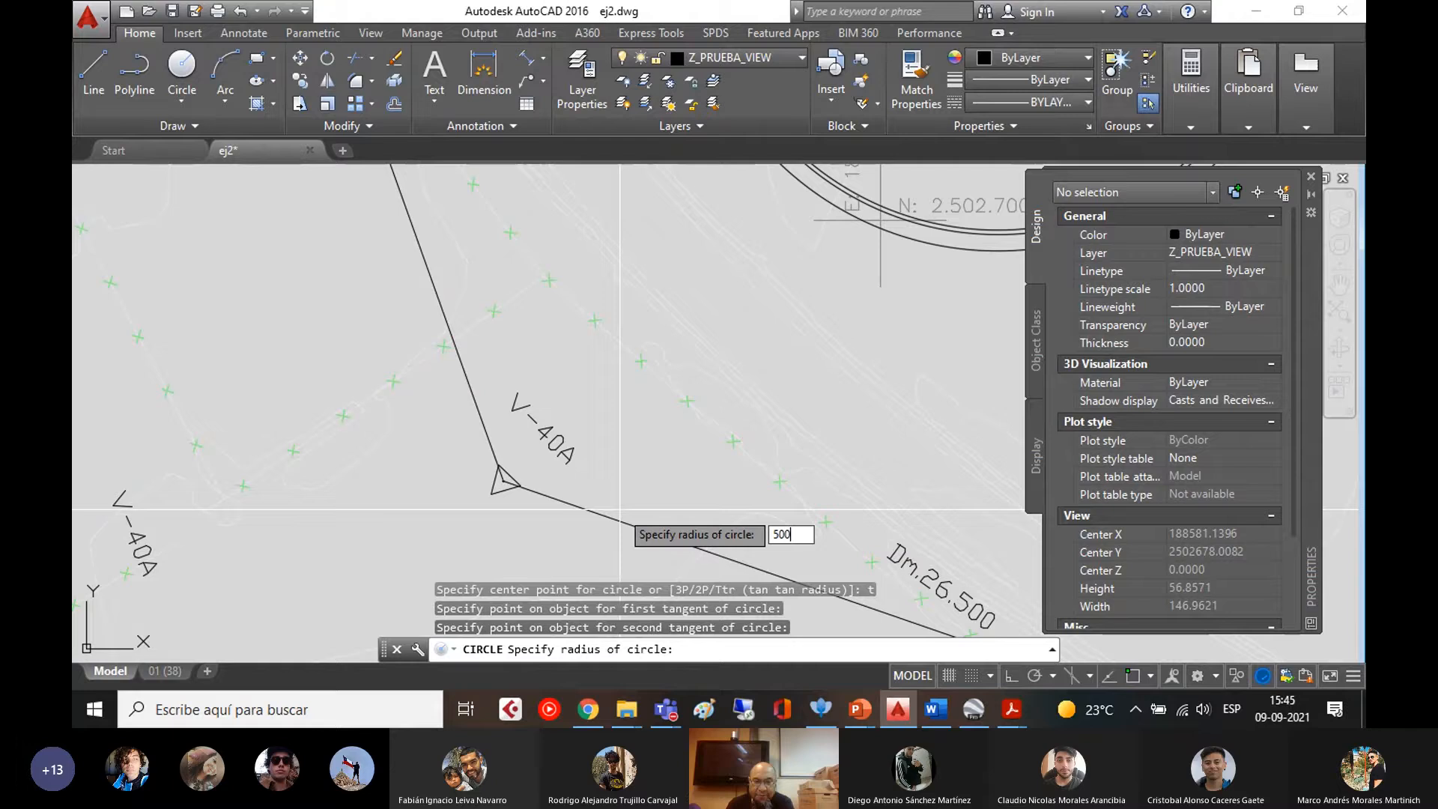
{"action": "key", "text": "Return"}
- Examine how the circle meets the axis segments around vertex V-40A and how it relates to the next vertex
{"action": "scroll", "coordinate": [711, 396], "scroll_direction": "down", "scroll_amount": 8}
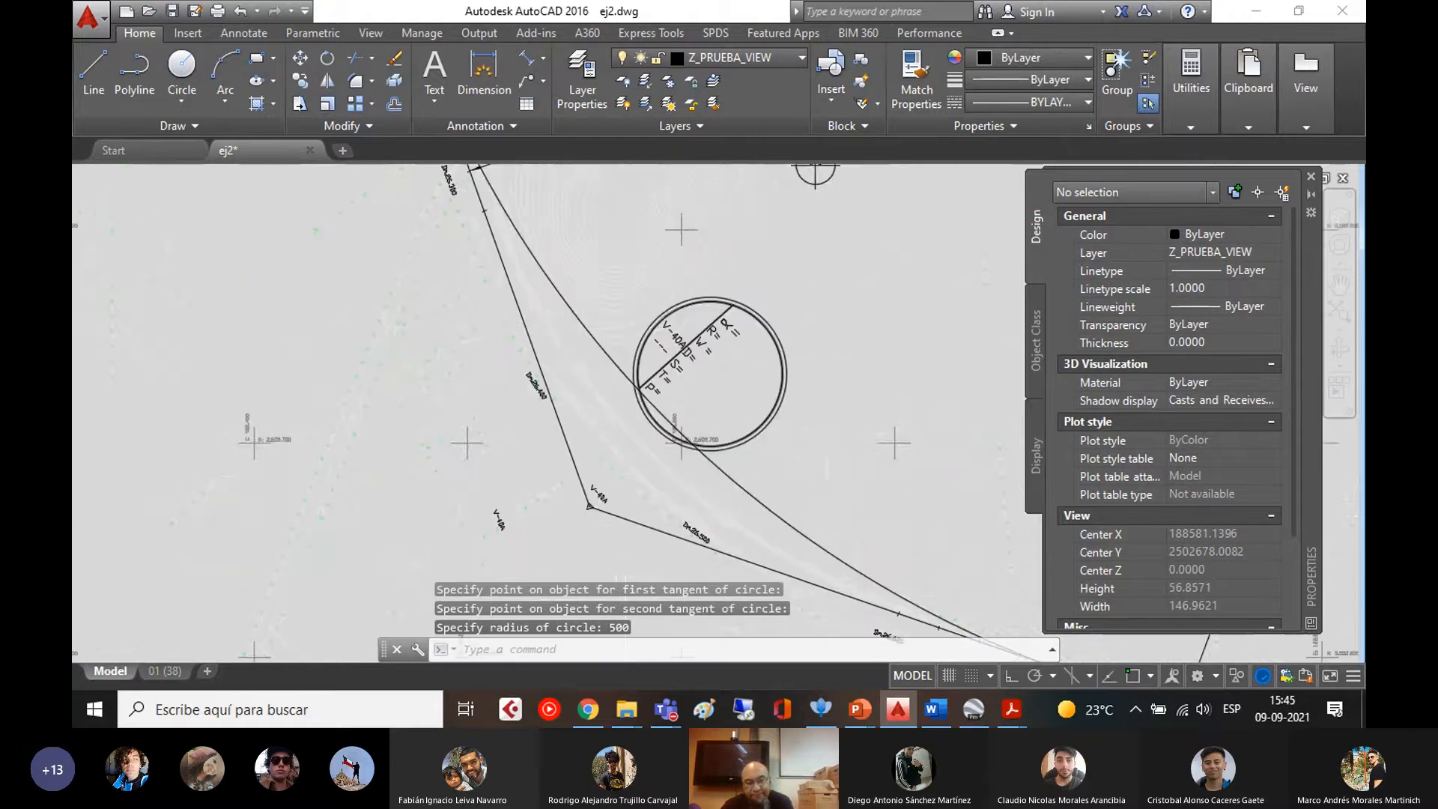
{"action": "scroll", "coordinate": [557, 460], "scroll_direction": "down", "scroll_amount": 4}
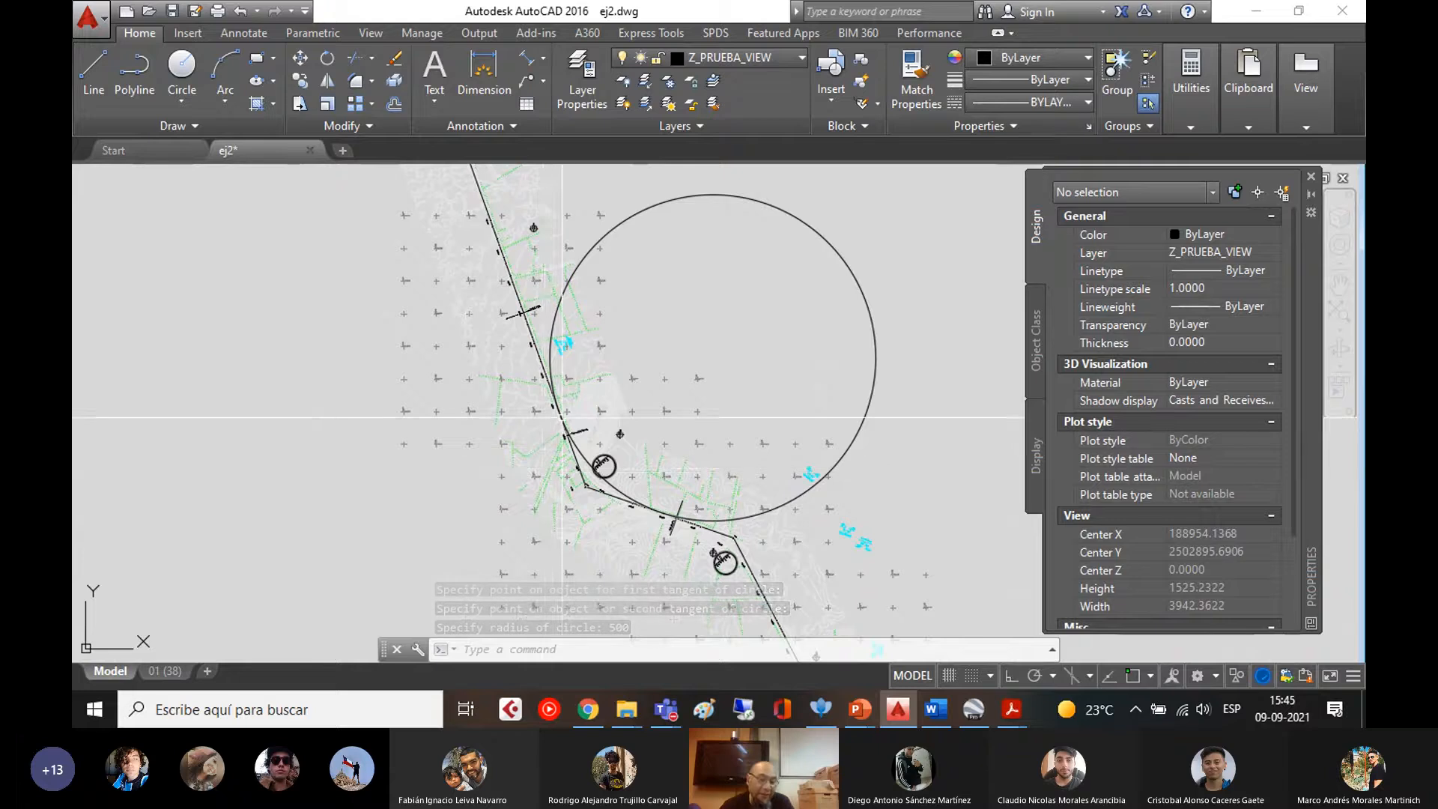
{"action": "scroll", "coordinate": [563, 412], "scroll_direction": "up", "scroll_amount": 2}
{"action": "scroll", "coordinate": [577, 423], "scroll_direction": "up", "scroll_amount": 2}
{"action": "mouse_move", "coordinate": [600, 546]}
{"action": "middle_mouse_down"}
{"action": "mouse_move", "coordinate": [536, 385]}
{"action": "mouse_move", "coordinate": [573, 630]}
{"action": "middle_mouse_up"}
{"action": "middle_click_drag", "start_coordinate": [672, 549], "coordinate": [647, 385]}
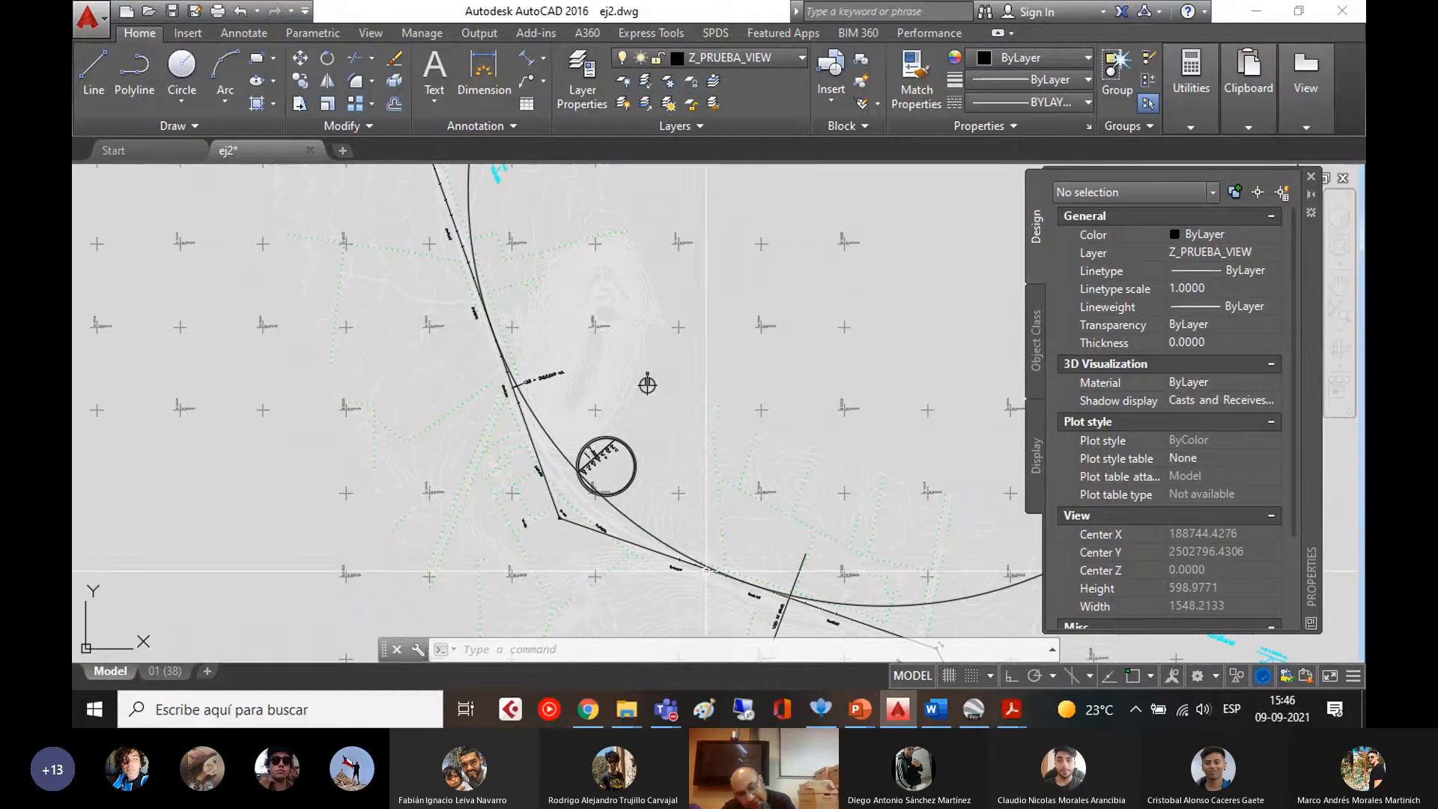
{"action": "middle_click_drag", "start_coordinate": [770, 595], "coordinate": [412, 400]}
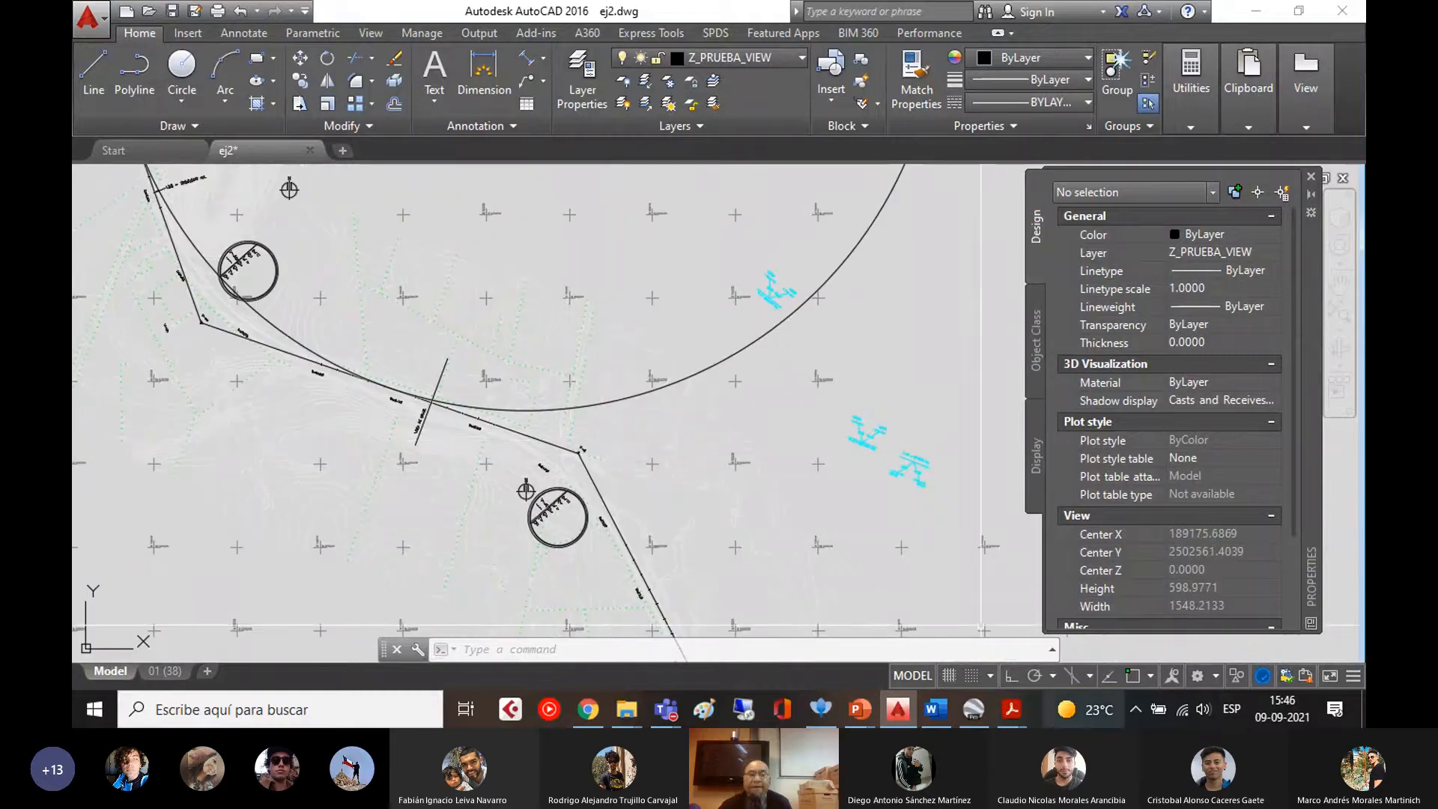
{"action": "scroll", "coordinate": [621, 476], "scroll_direction": "down", "scroll_amount": 4}
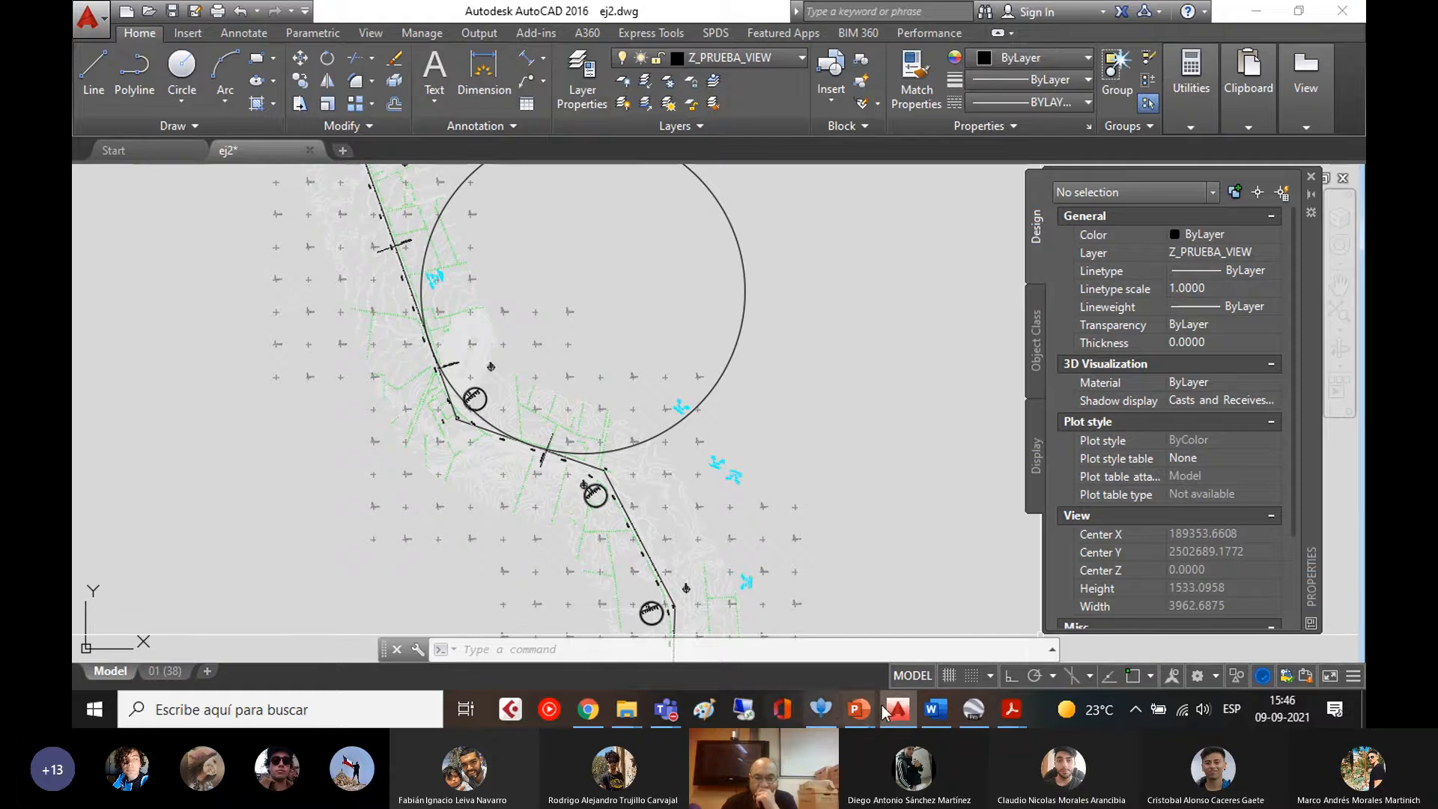
- Switch to File Explorer, open 210429_ej_2.xlsx from the EJERCICIO_Planta folder in Excel, and maximize the workbook
{"action": "mouse_move", "coordinate": [626, 709]}
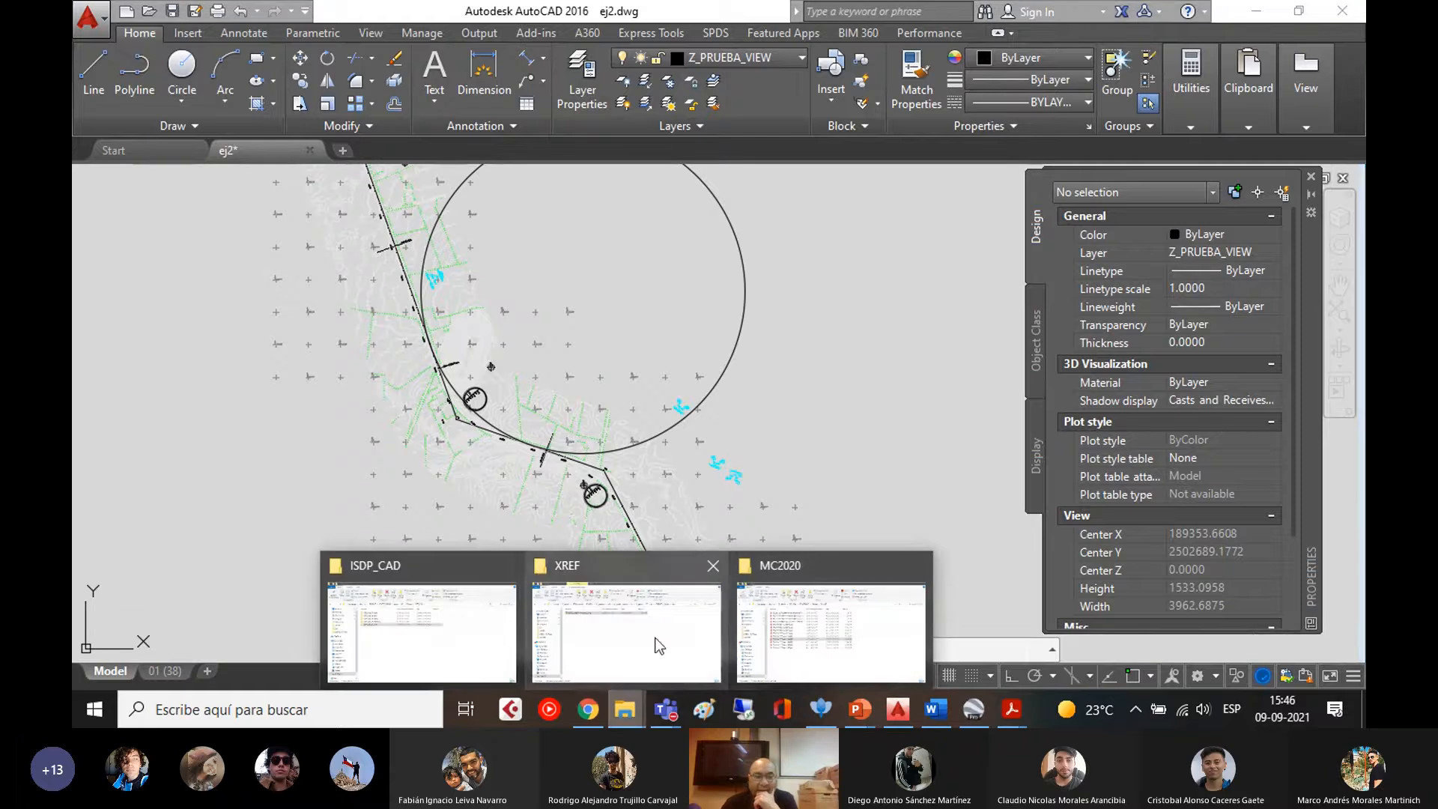
{"action": "left_click", "coordinate": [589, 639]}
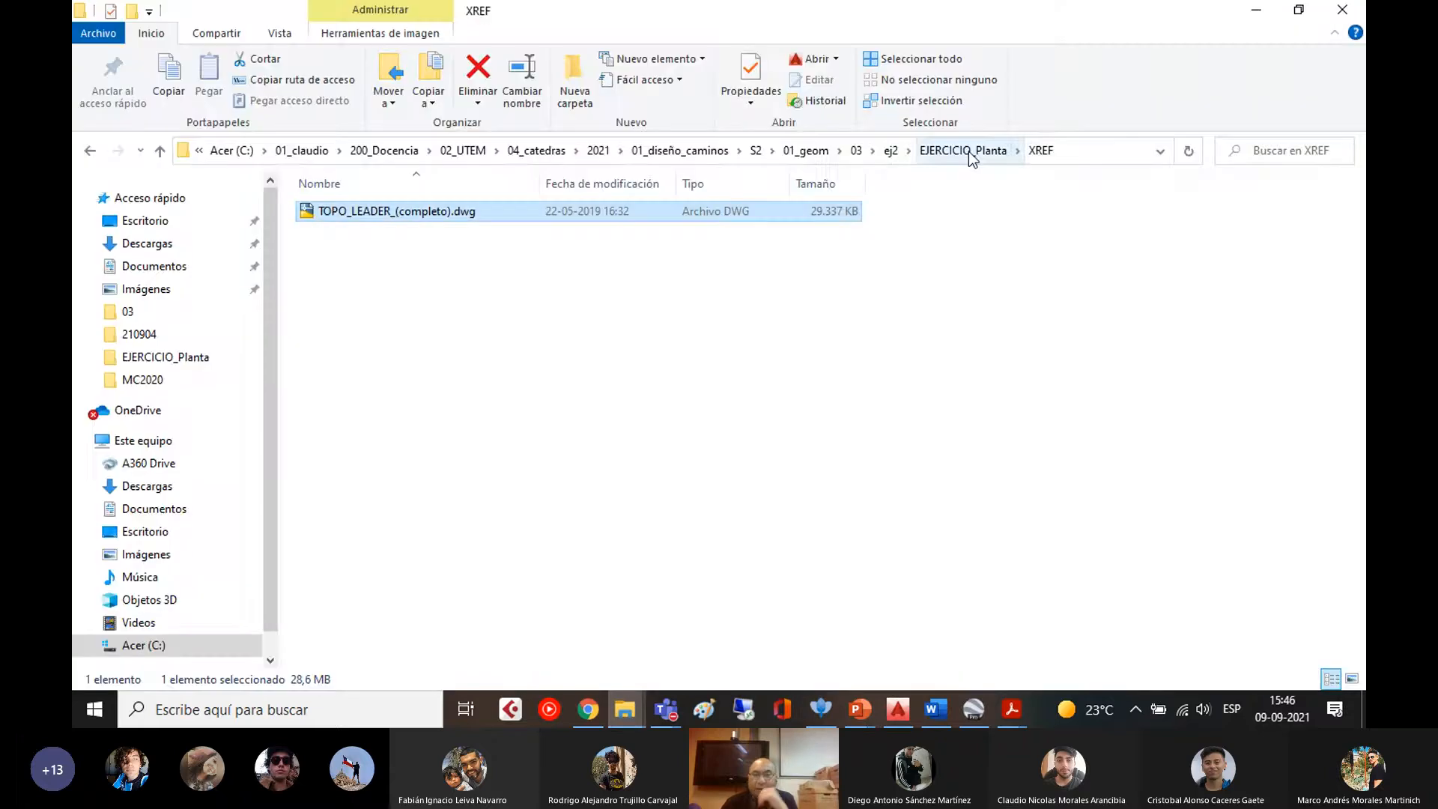
{"action": "left_click", "coordinate": [890, 150]}
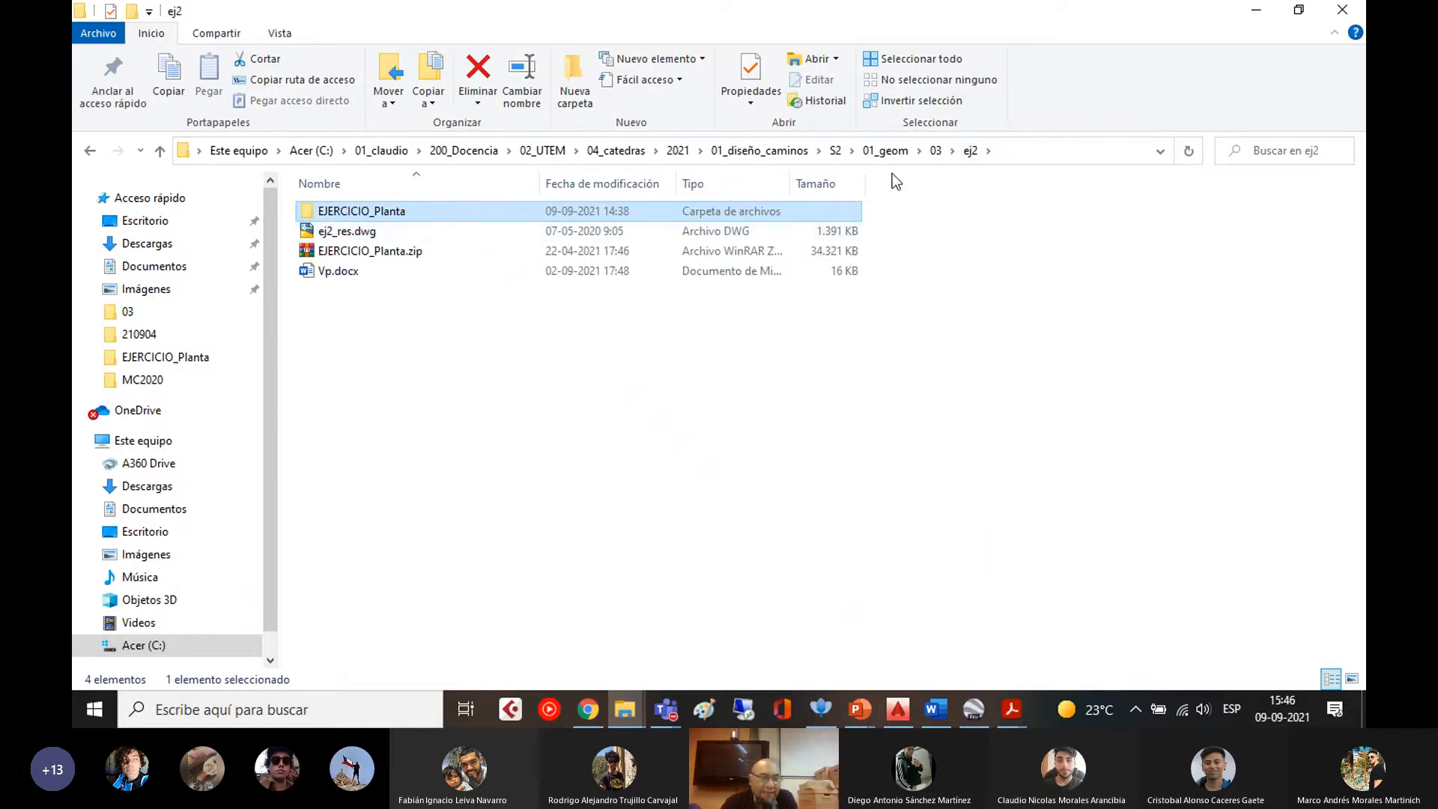
{"action": "double_click", "coordinate": [375, 213]}
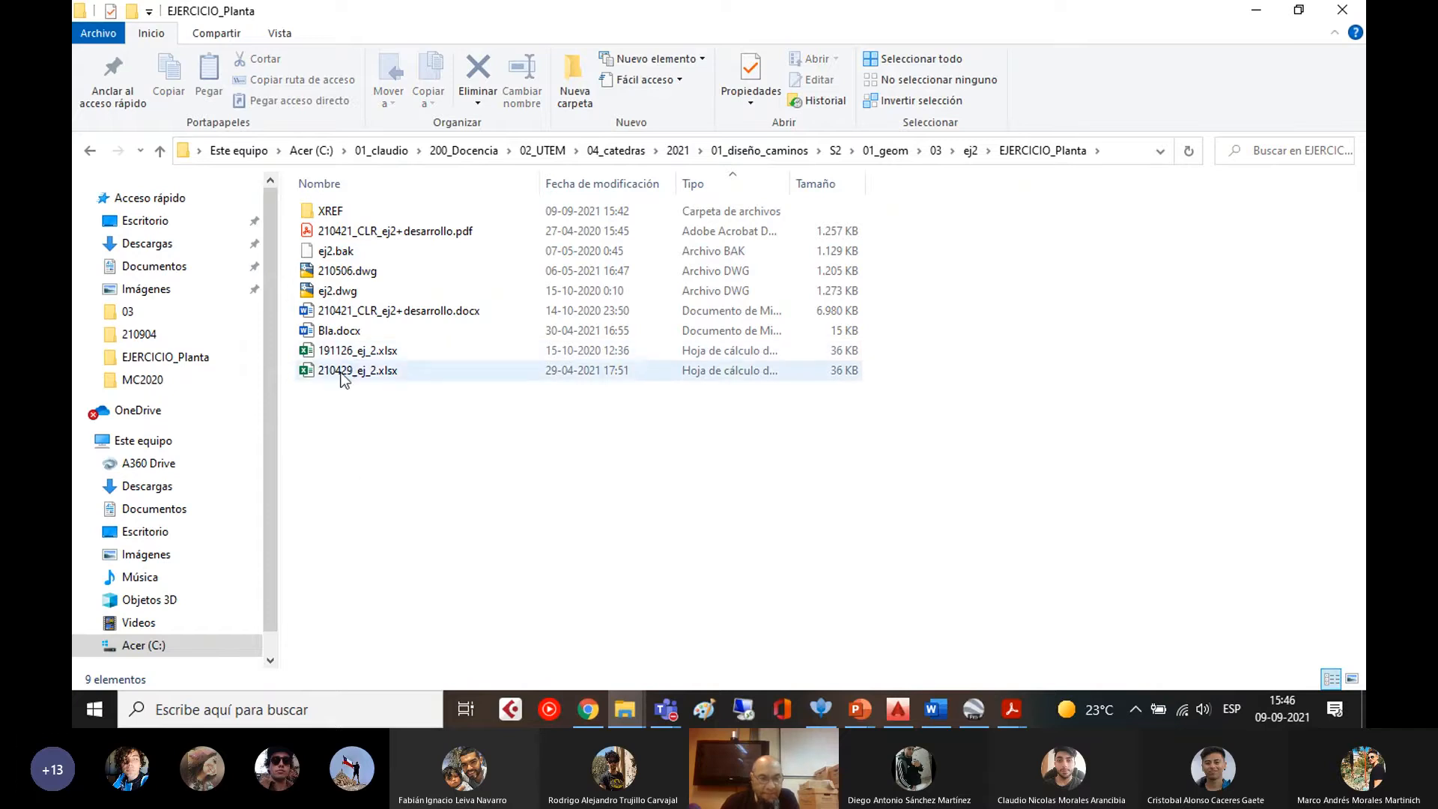
{"action": "left_click", "coordinate": [342, 374]}
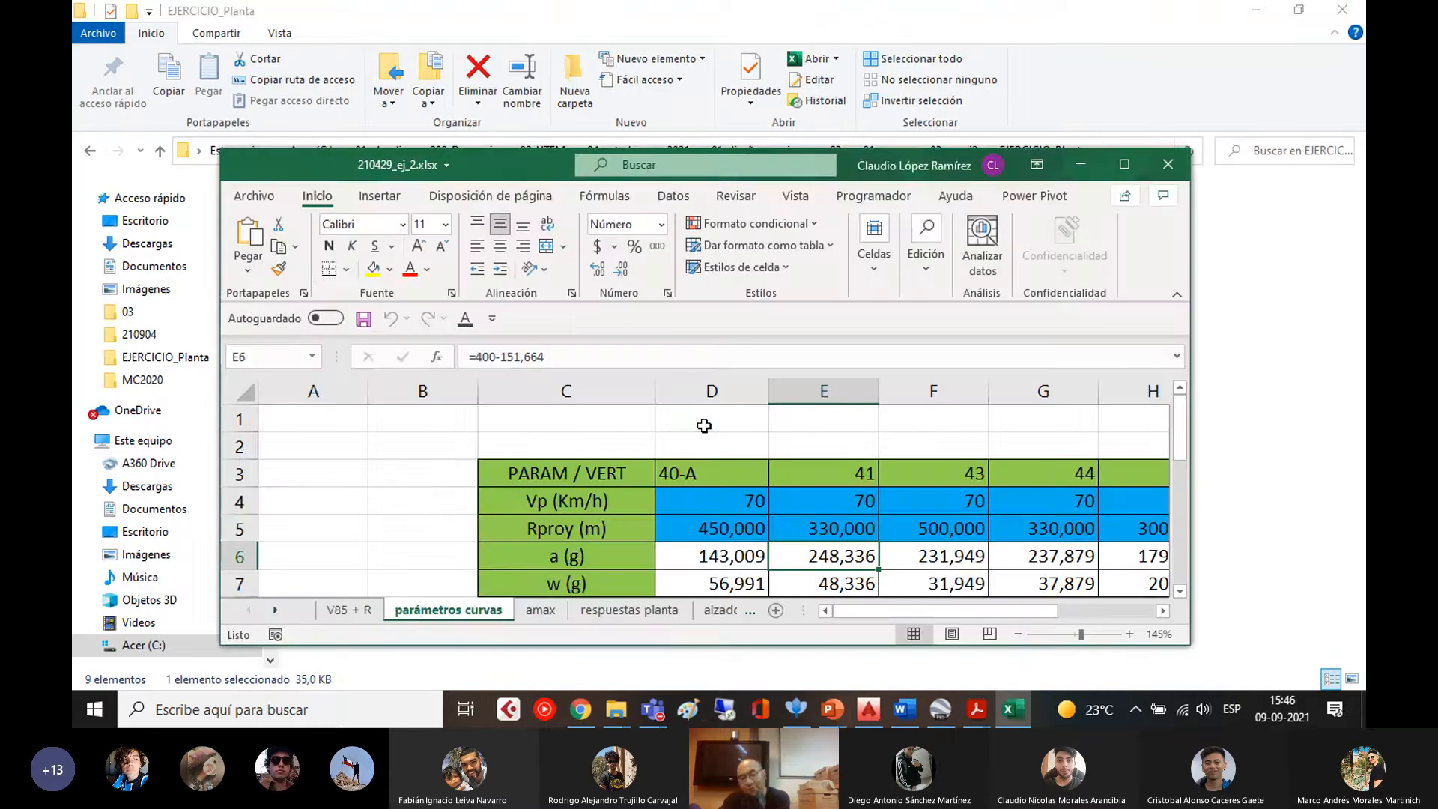
{"action": "left_click", "coordinate": [1125, 165]}
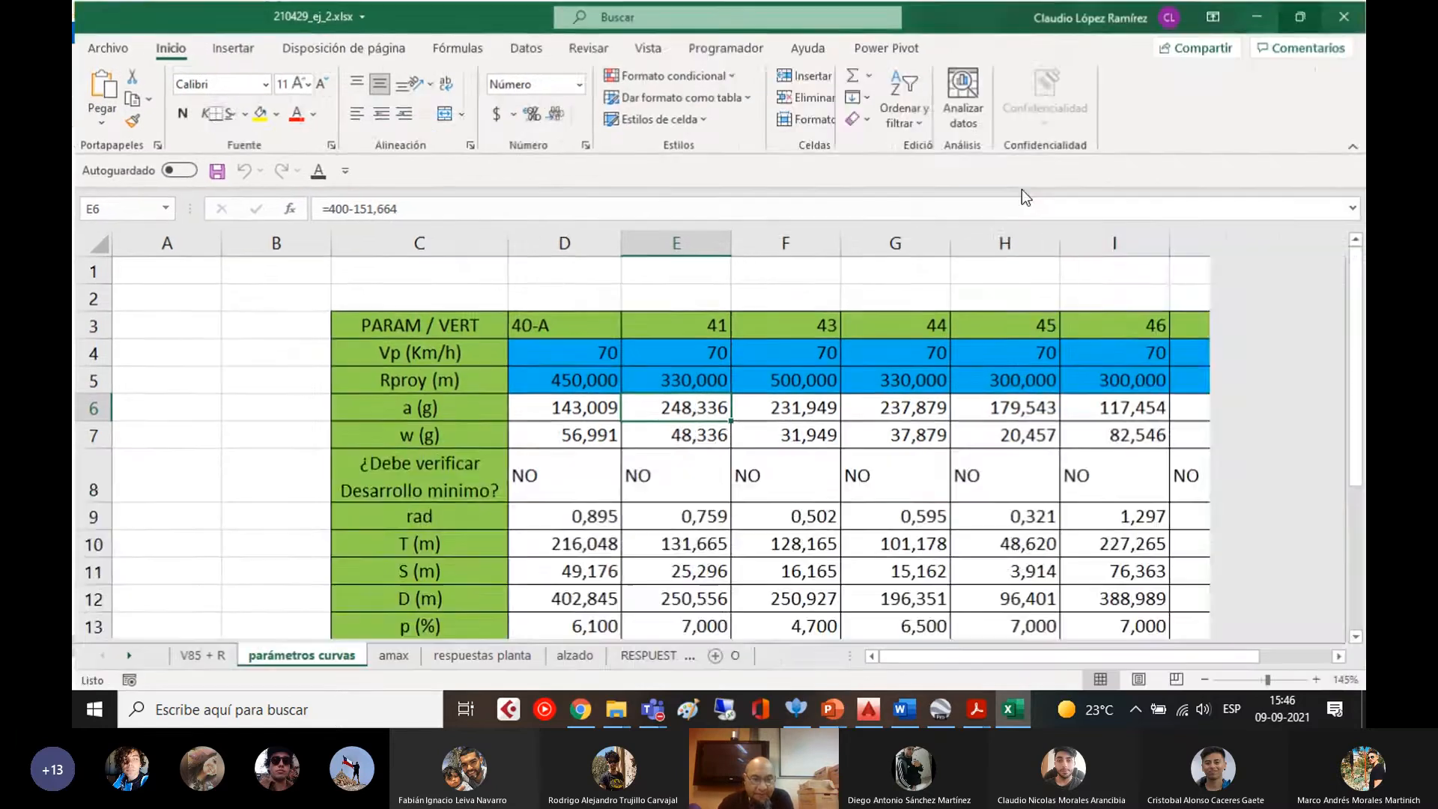
- Check the Vp and Rproy cells for vertex 40-A on the parámetros curvas sheet, and return to AutoCAD
{"action": "left_click", "coordinate": [571, 366]}
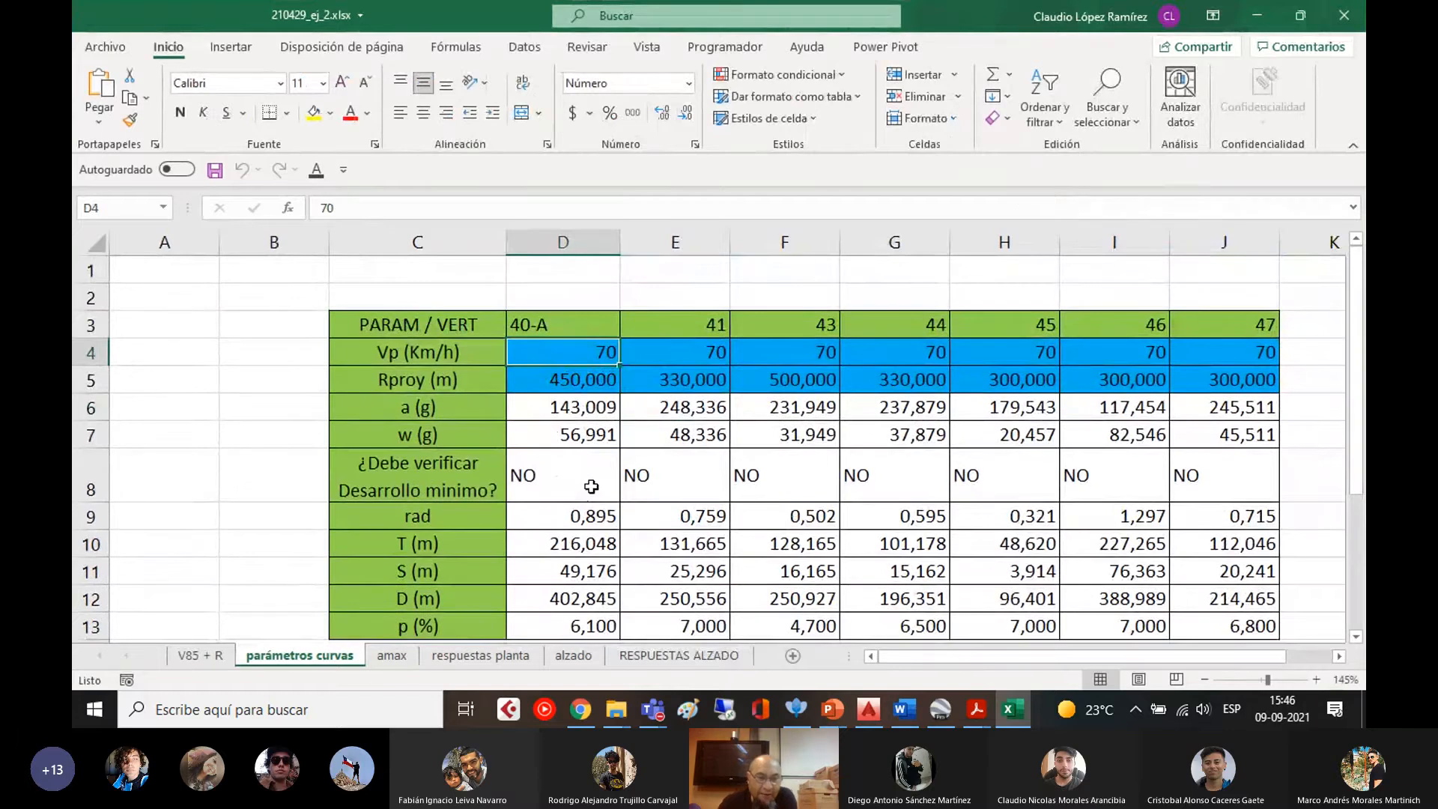
{"action": "left_click", "coordinate": [598, 377]}
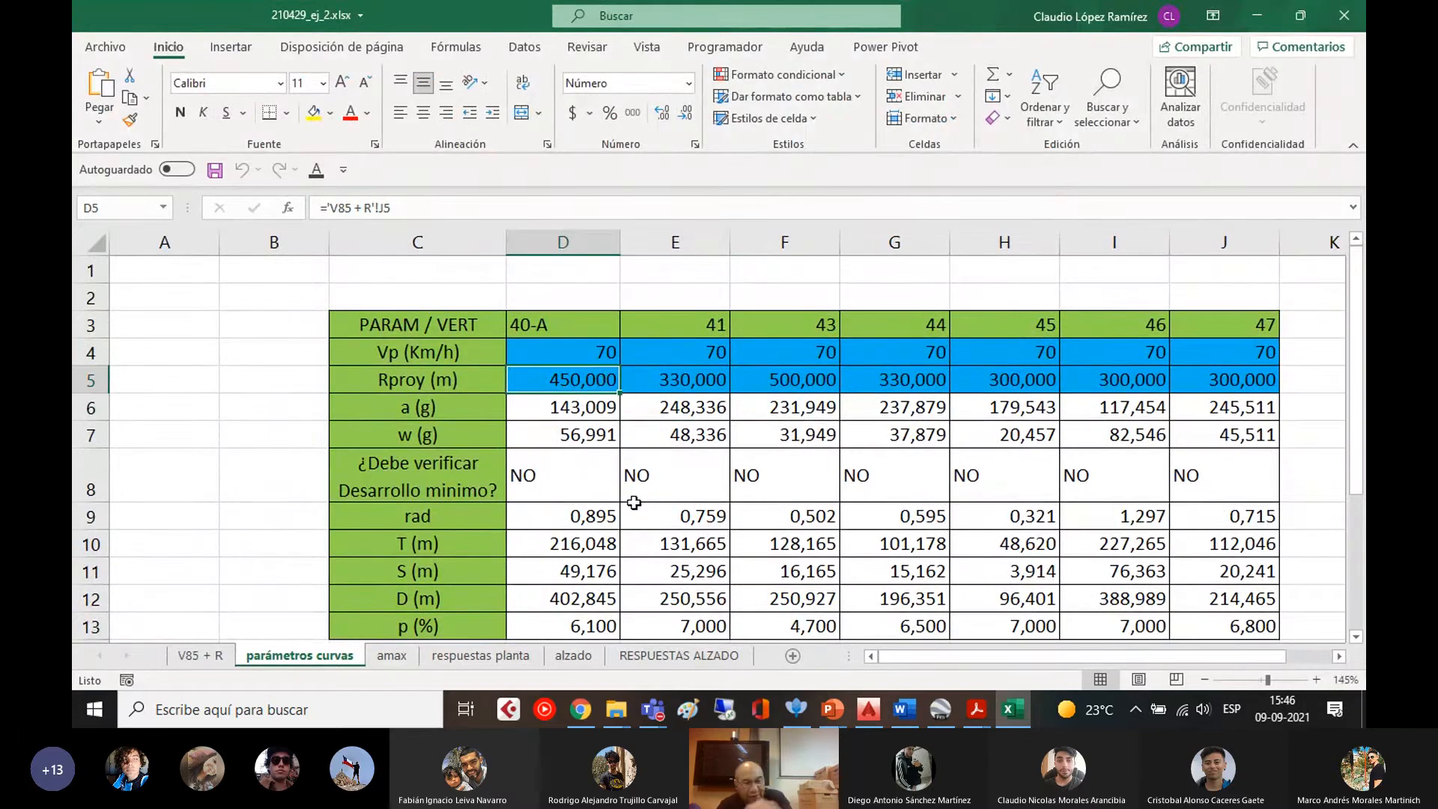
{"action": "left_click", "coordinate": [861, 716]}
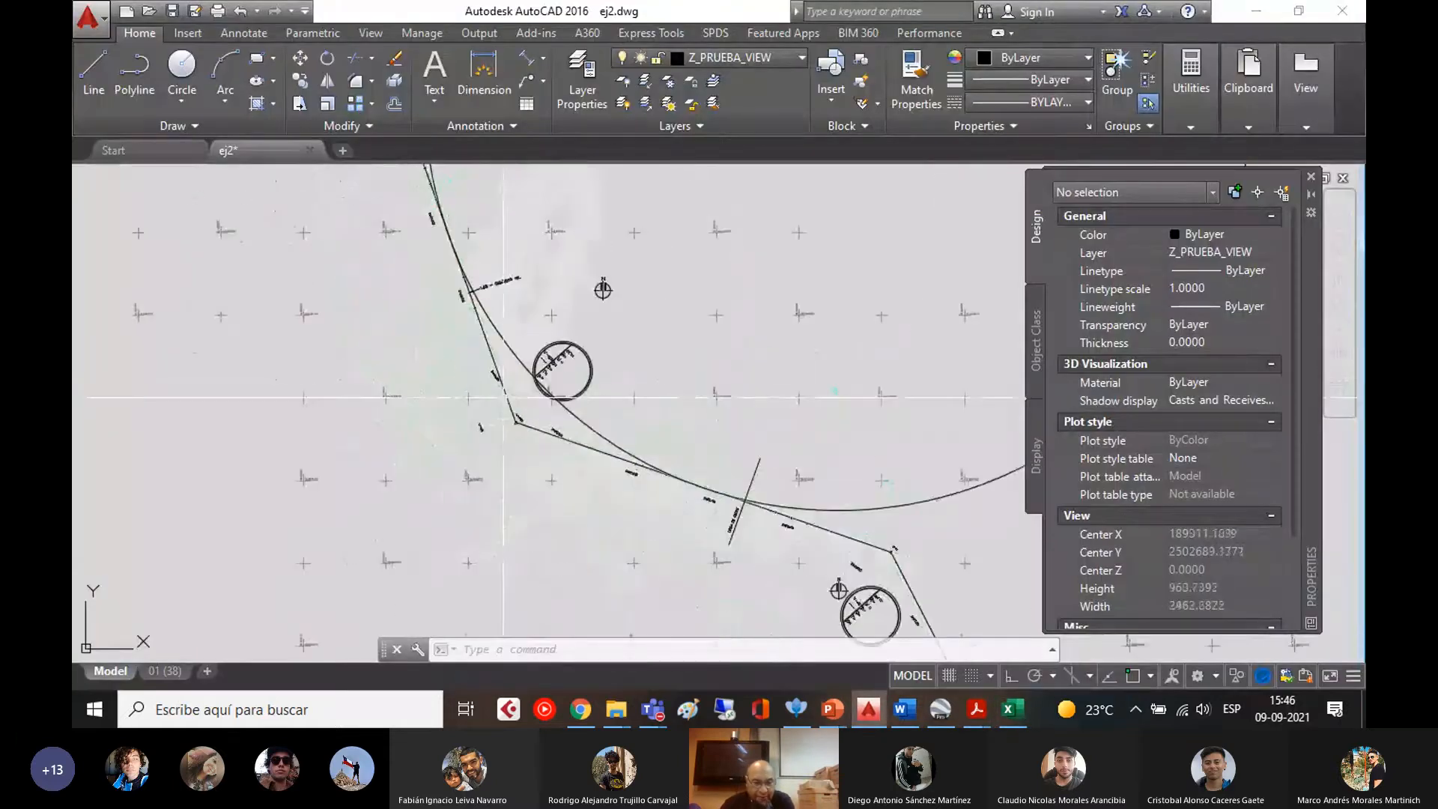
- Draw a circle of radius 450 tangent to the two axis segments that meet at vertex V-40A
{"action": "scroll", "coordinate": [504, 397], "scroll_direction": "up", "scroll_amount": 8}
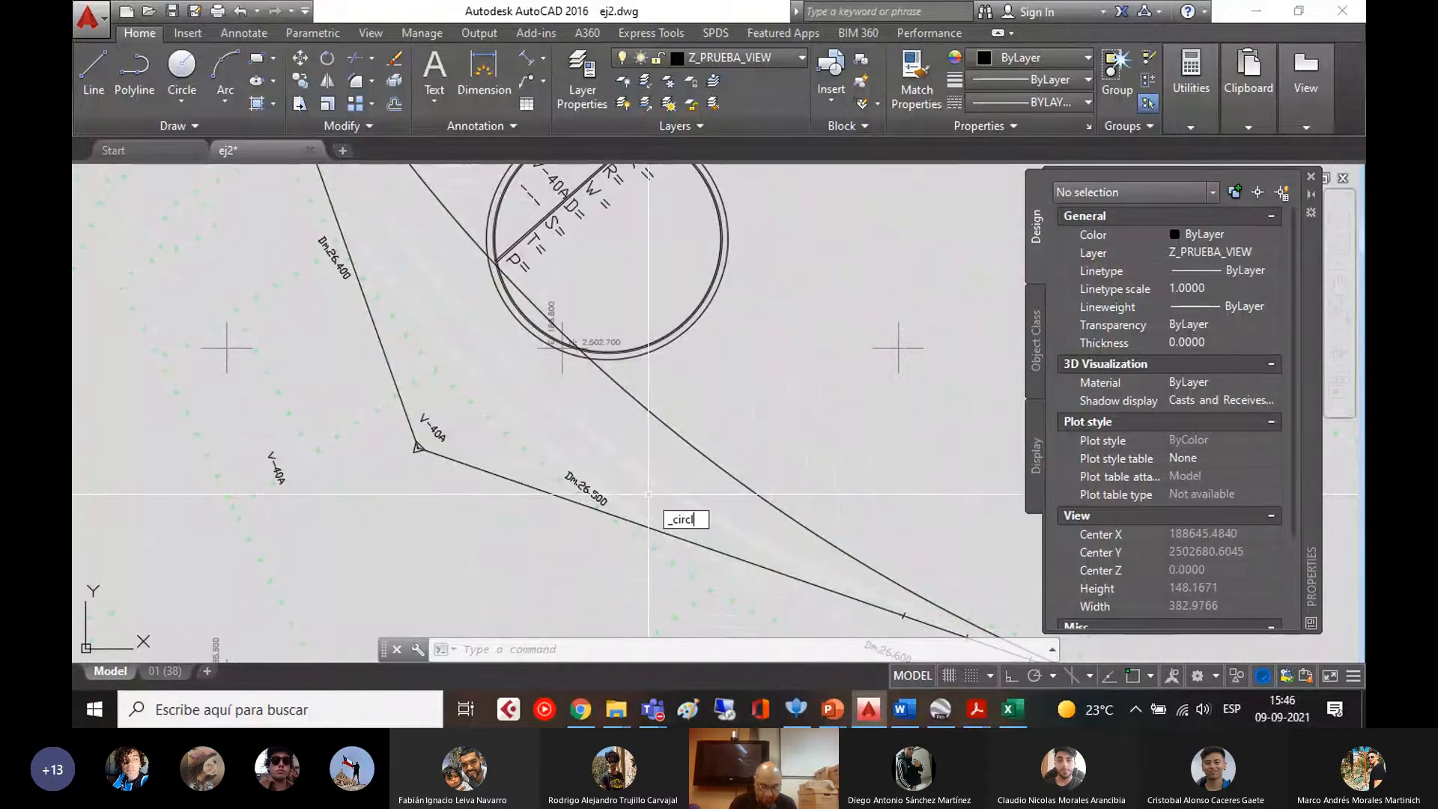
{"action": "type", "text": "c"}
{"action": "key", "text": "Return"}
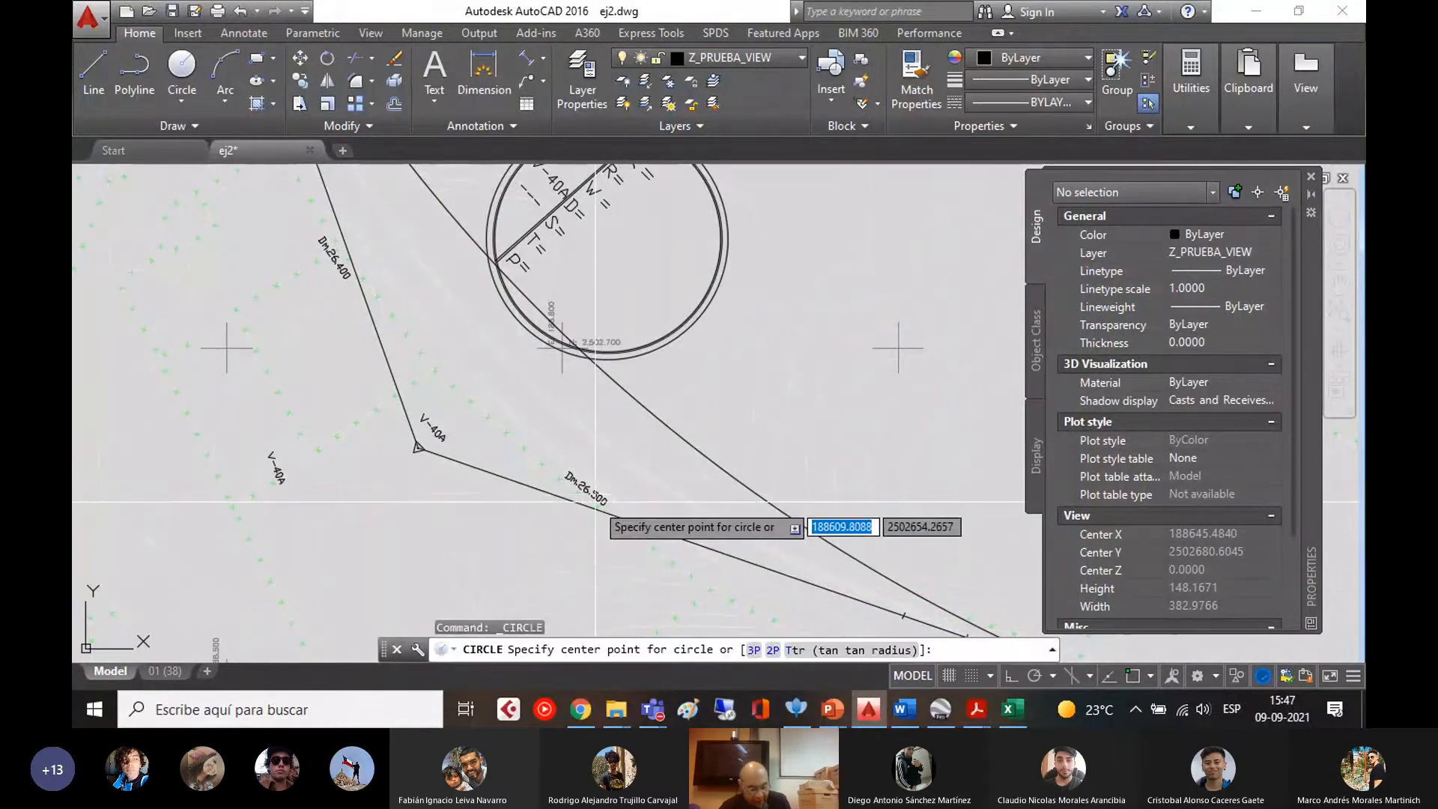
{"action": "type", "text": "t"}
{"action": "key", "text": "Return"}
{"action": "scroll", "coordinate": [363, 344], "scroll_direction": "up", "scroll_amount": 2}
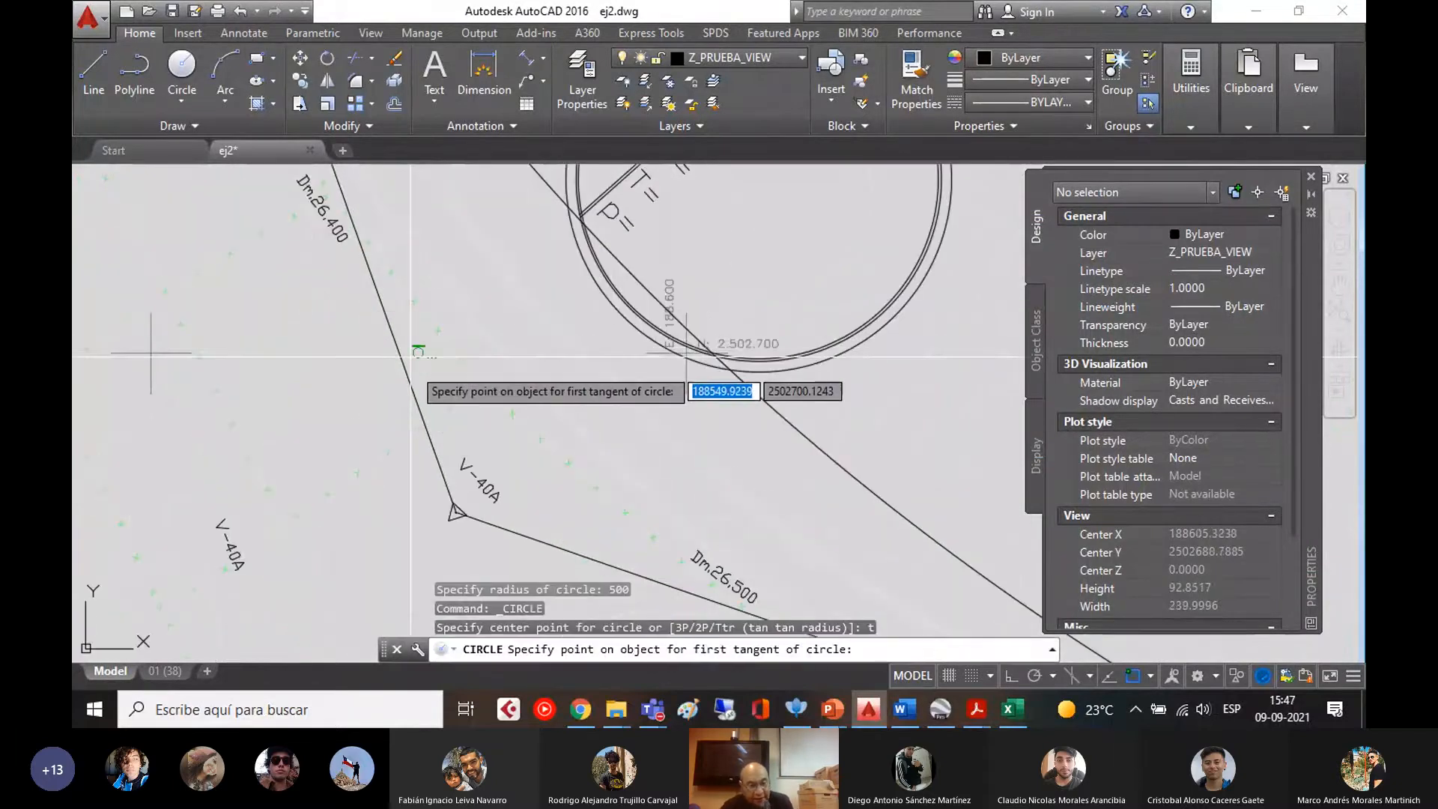
{"action": "left_click", "coordinate": [447, 520]}
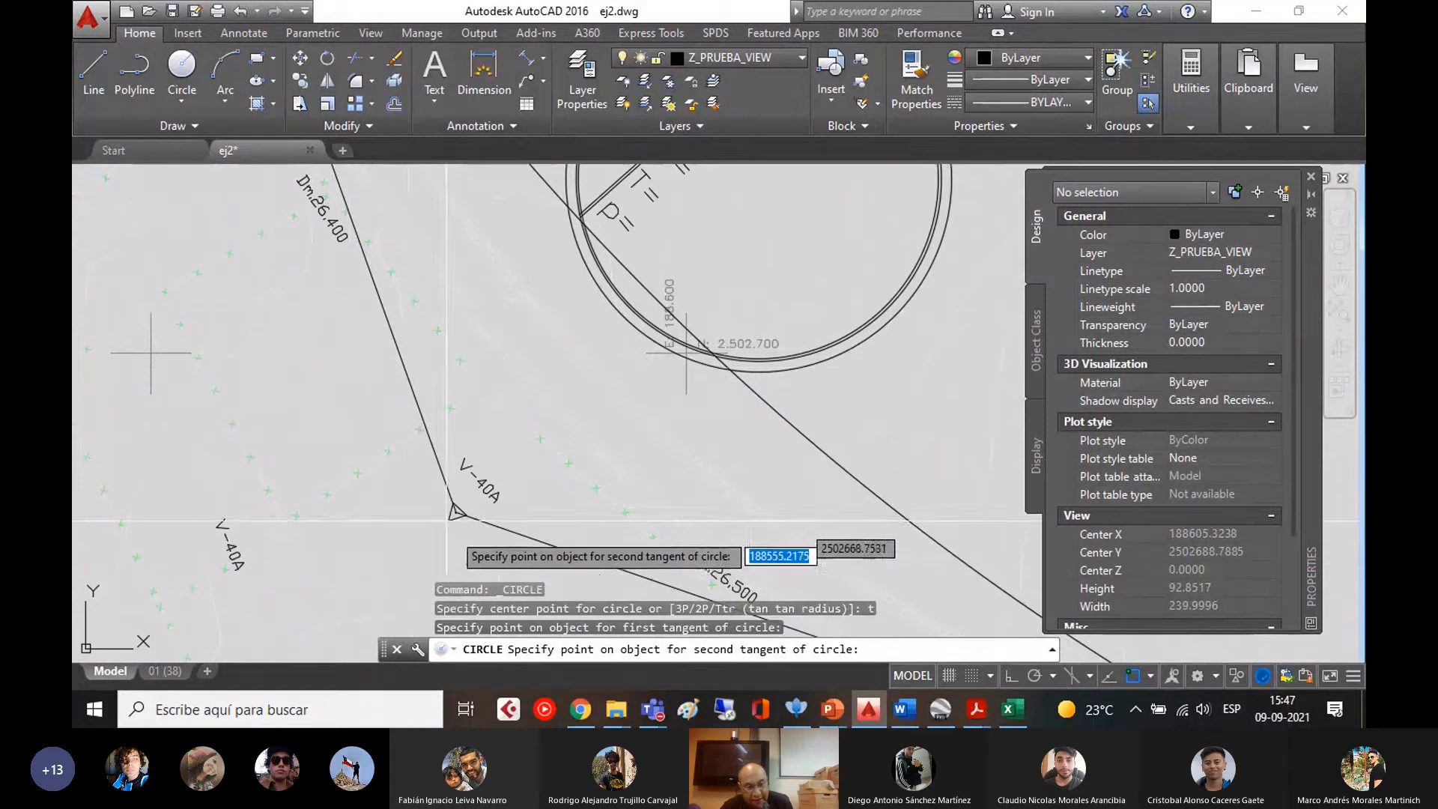
{"action": "left_click", "coordinate": [507, 530]}
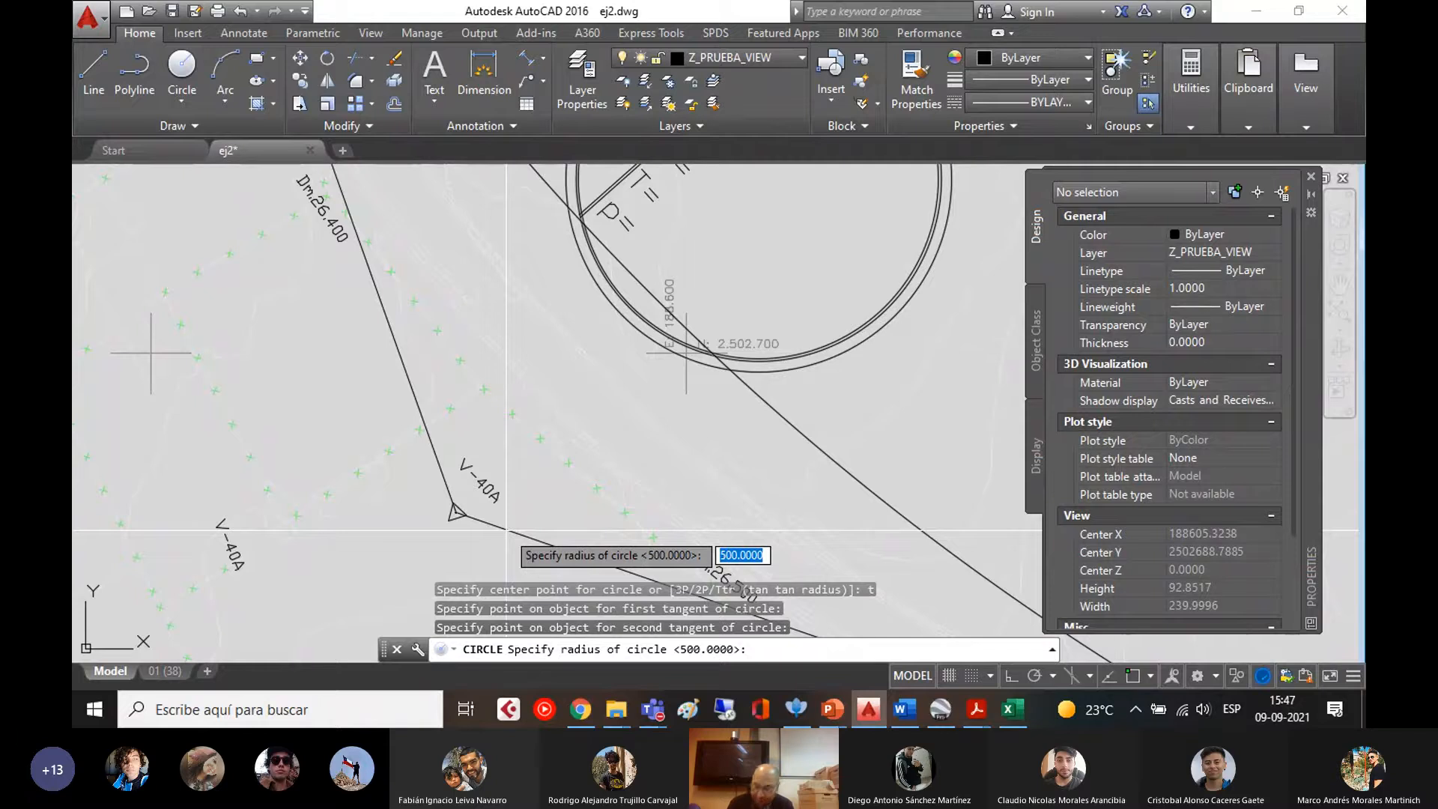
{"action": "type", "text": "45"}
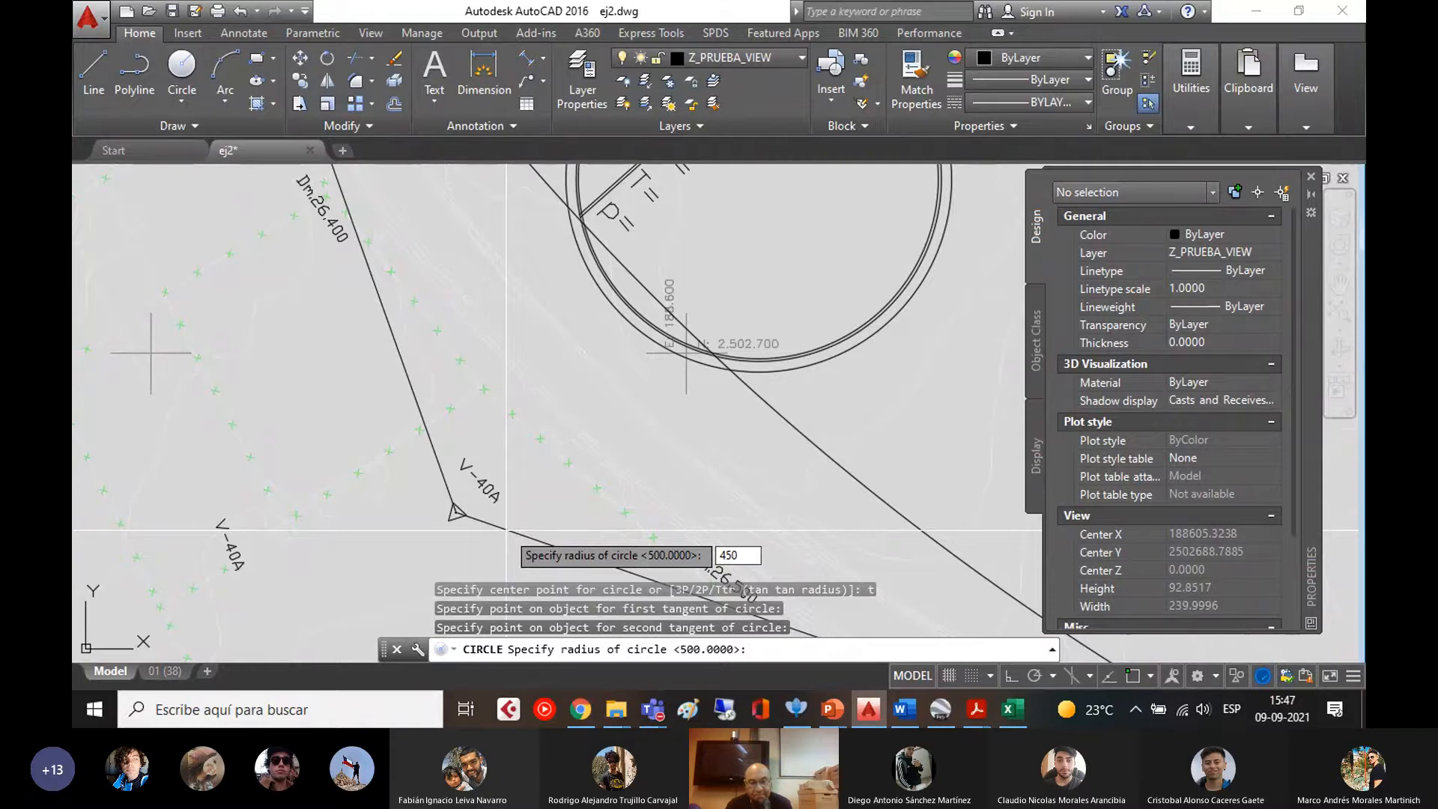
{"action": "type", "text": "0"}
{"action": "key", "text": "Return"}
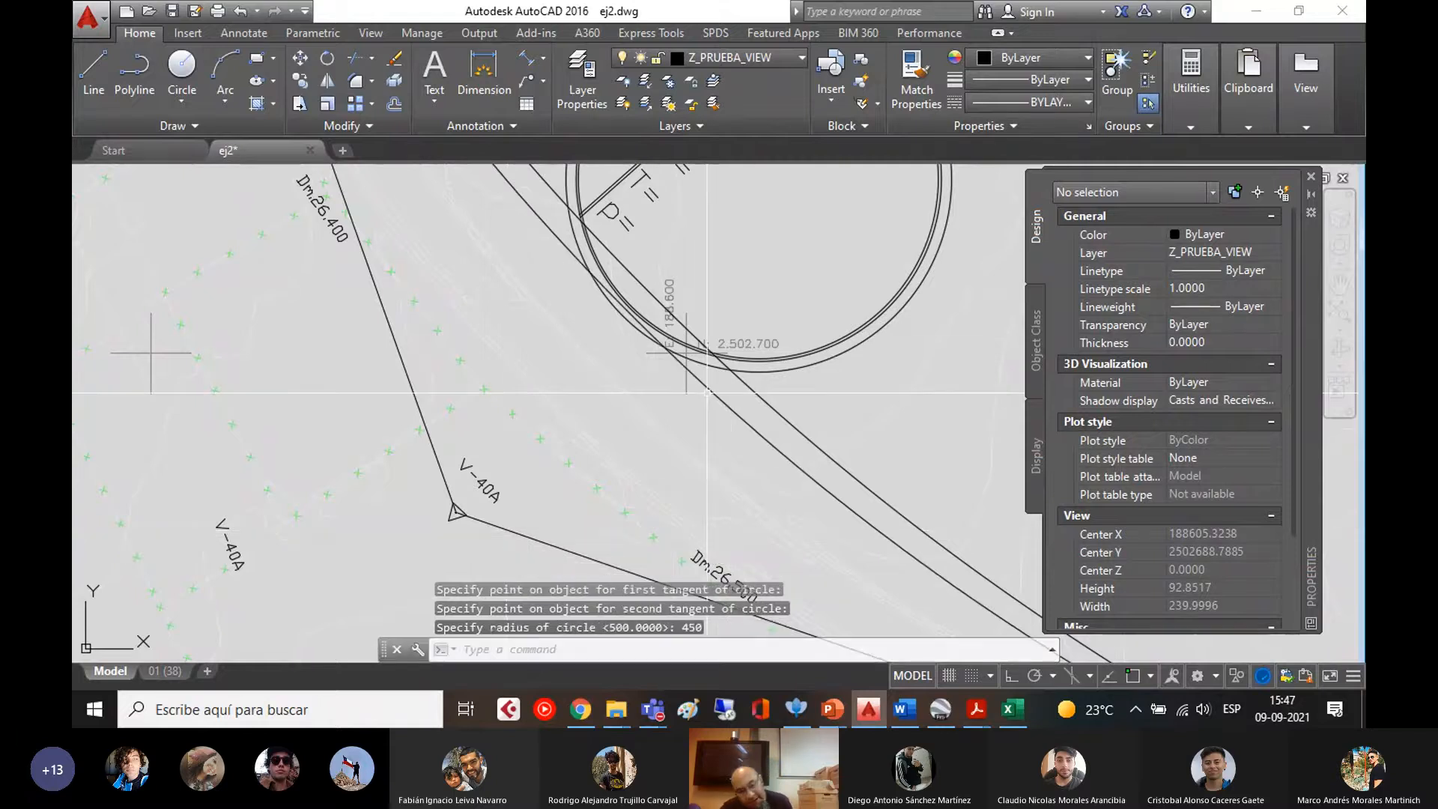
- Select the radius 450 circle and examine how it runs along the axis around vertex V-40A
{"action": "scroll", "coordinate": [151, 352], "scroll_direction": "down", "scroll_amount": 2}
{"action": "scroll", "coordinate": [710, 375], "scroll_direction": "down", "scroll_amount": 1}
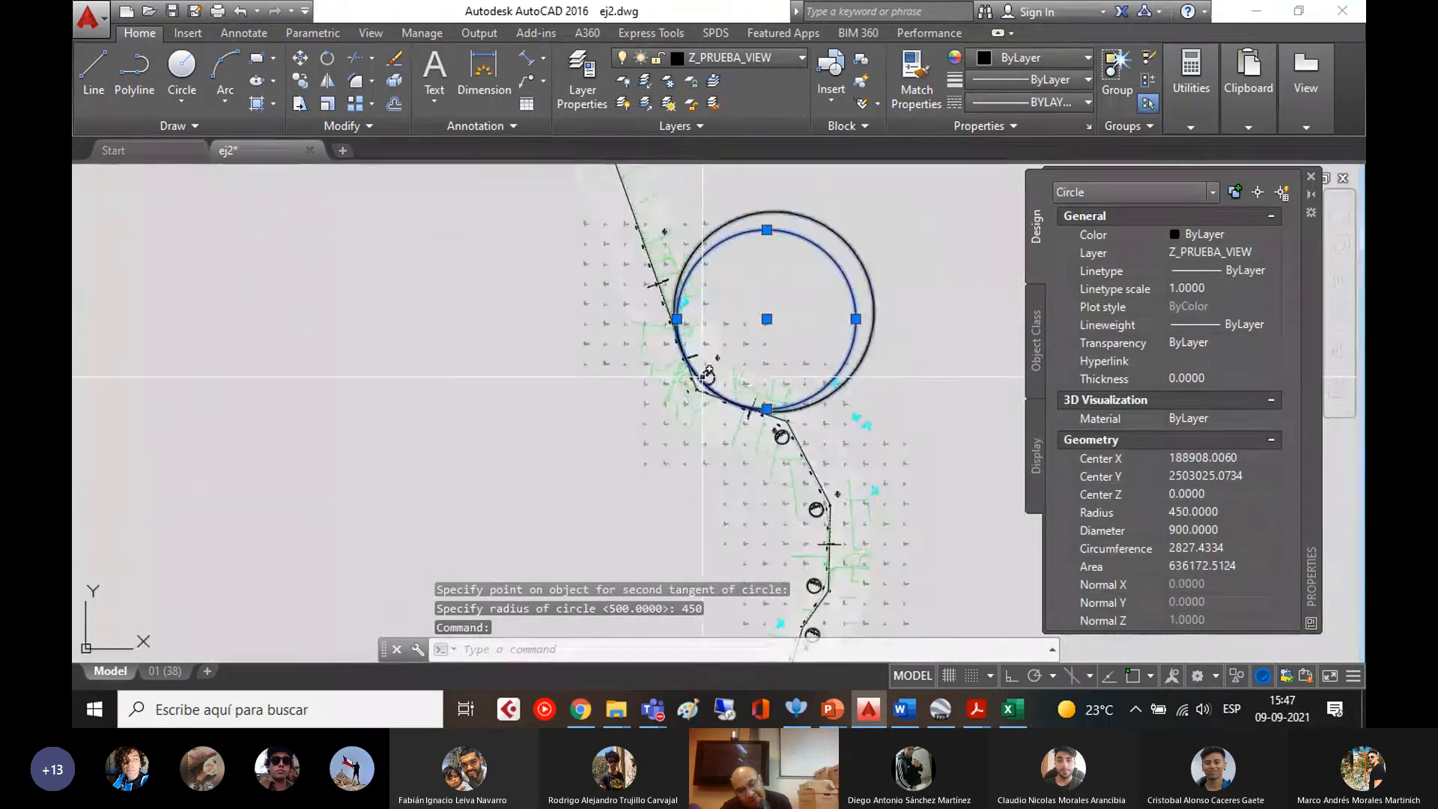
{"action": "scroll", "coordinate": [709, 375], "scroll_direction": "up", "scroll_amount": 5}
{"action": "middle_click_drag", "start_coordinate": [608, 355], "coordinate": [729, 265]}
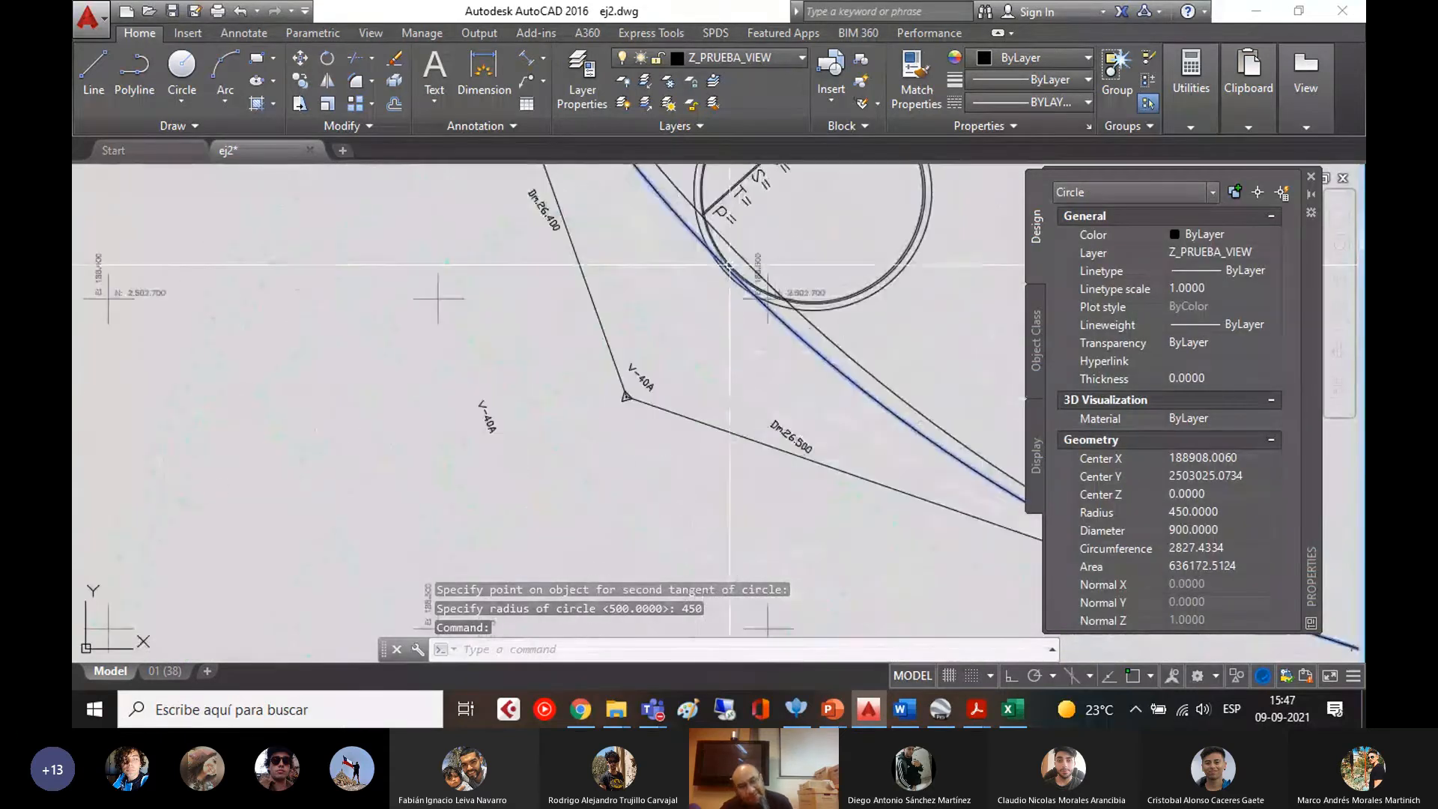
{"action": "key", "text": "Escape"}
{"action": "key", "text": "Escape"}
{"action": "scroll", "coordinate": [686, 389], "scroll_direction": "down", "scroll_amount": 2}
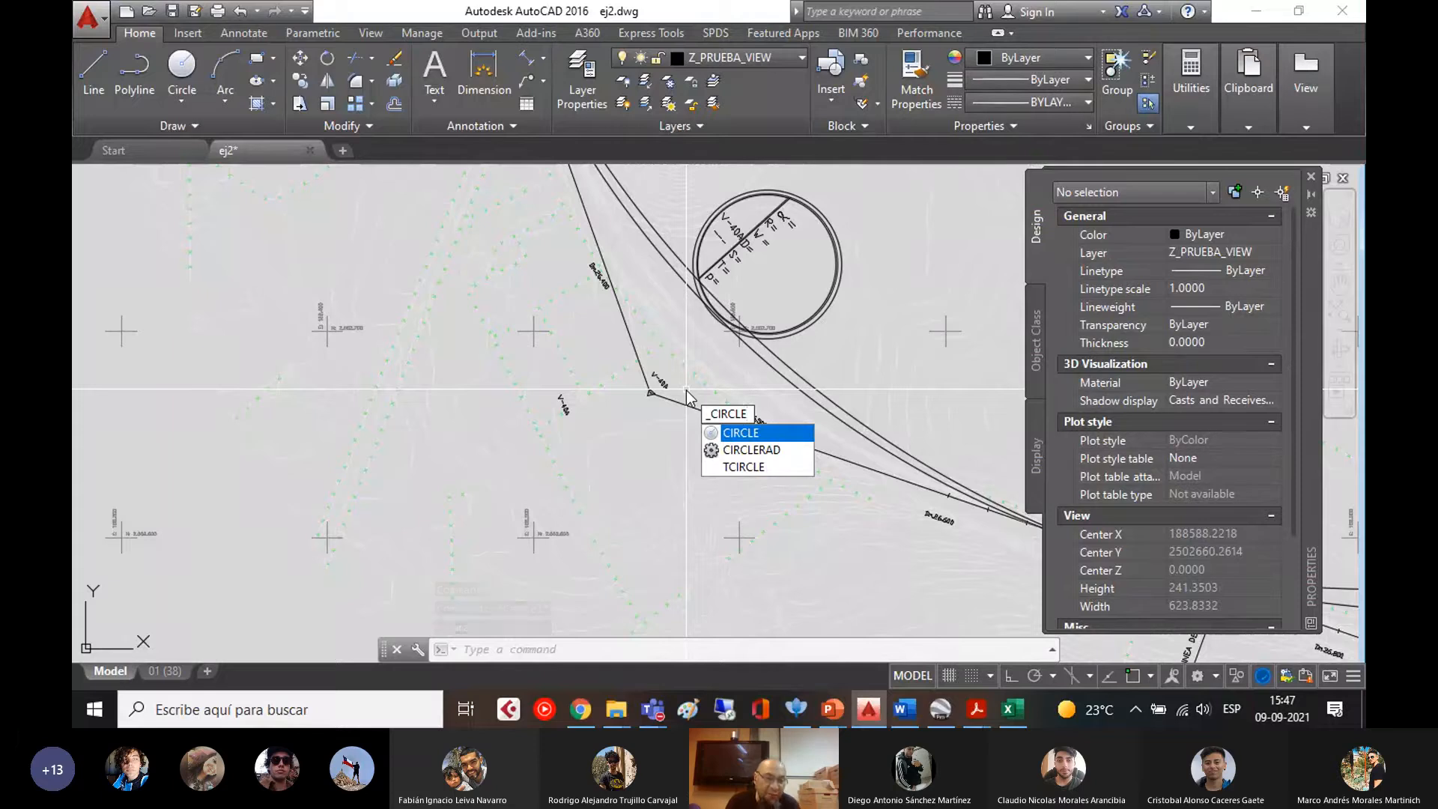
- Draw a circle of radius 300 tangent to the same two axis segments at vertex V-40A
{"action": "key", "text": "Return"}
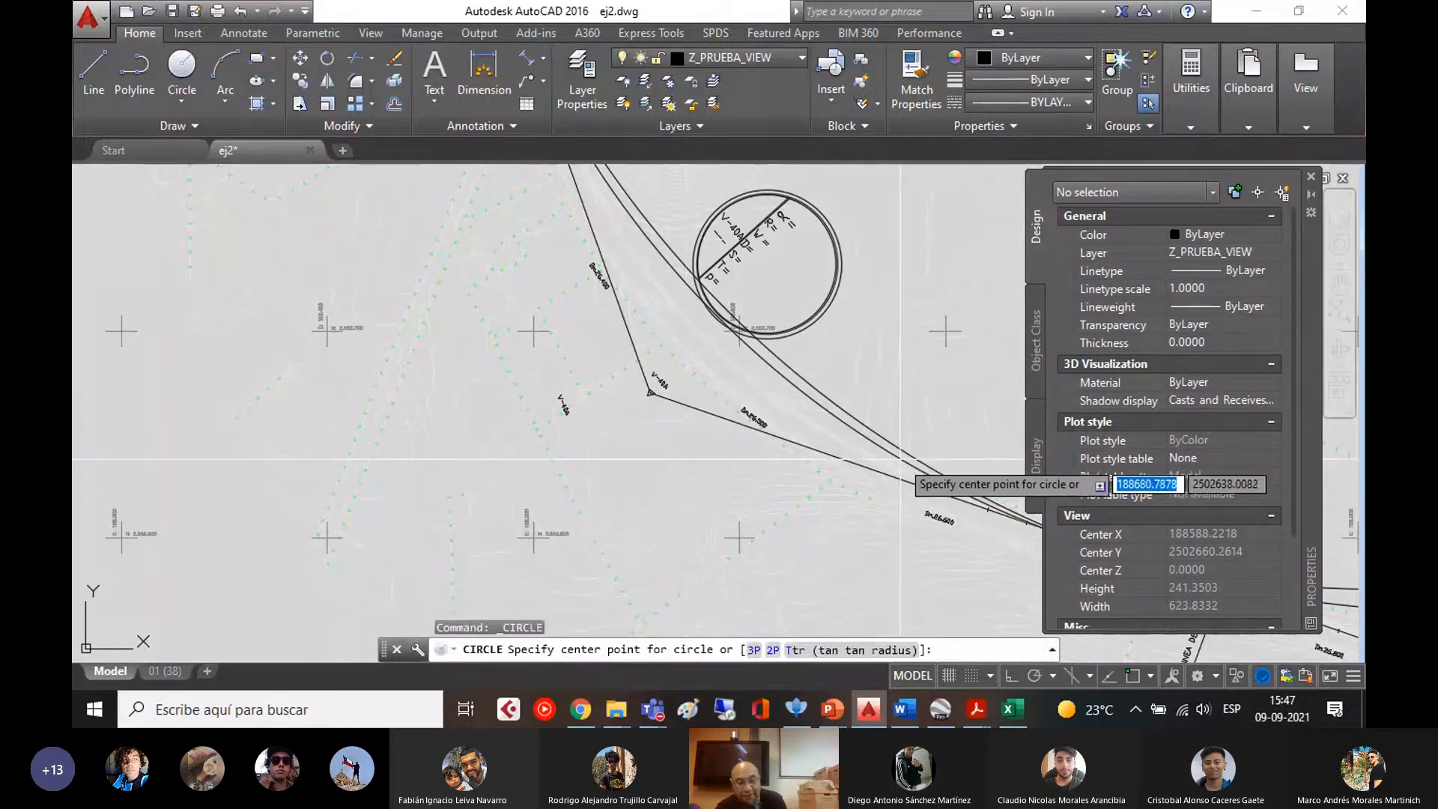
{"action": "type", "text": "t"}
{"action": "key", "text": "Return"}
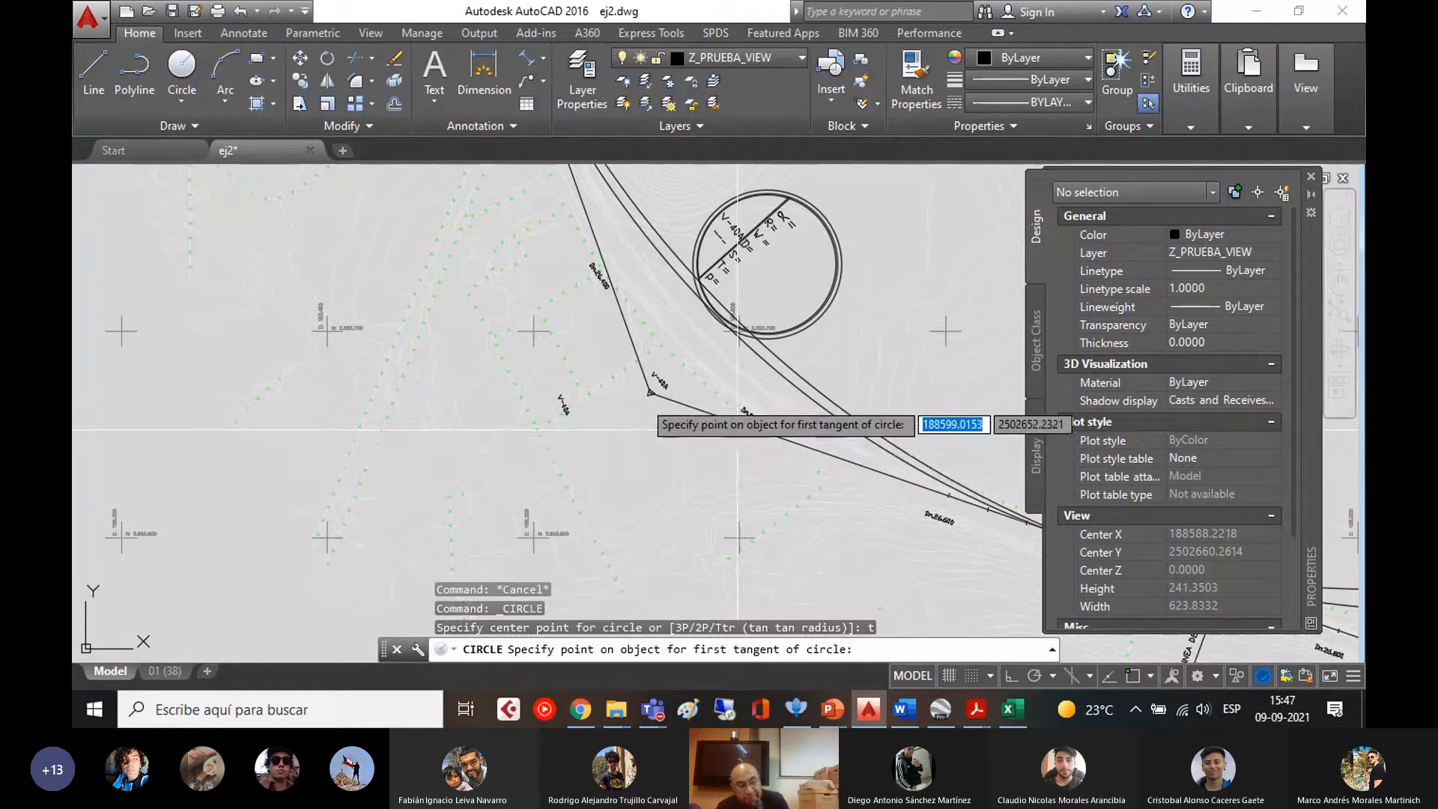
{"action": "scroll", "coordinate": [629, 360], "scroll_direction": "up", "scroll_amount": 4}
{"action": "left_click", "coordinate": [661, 427]}
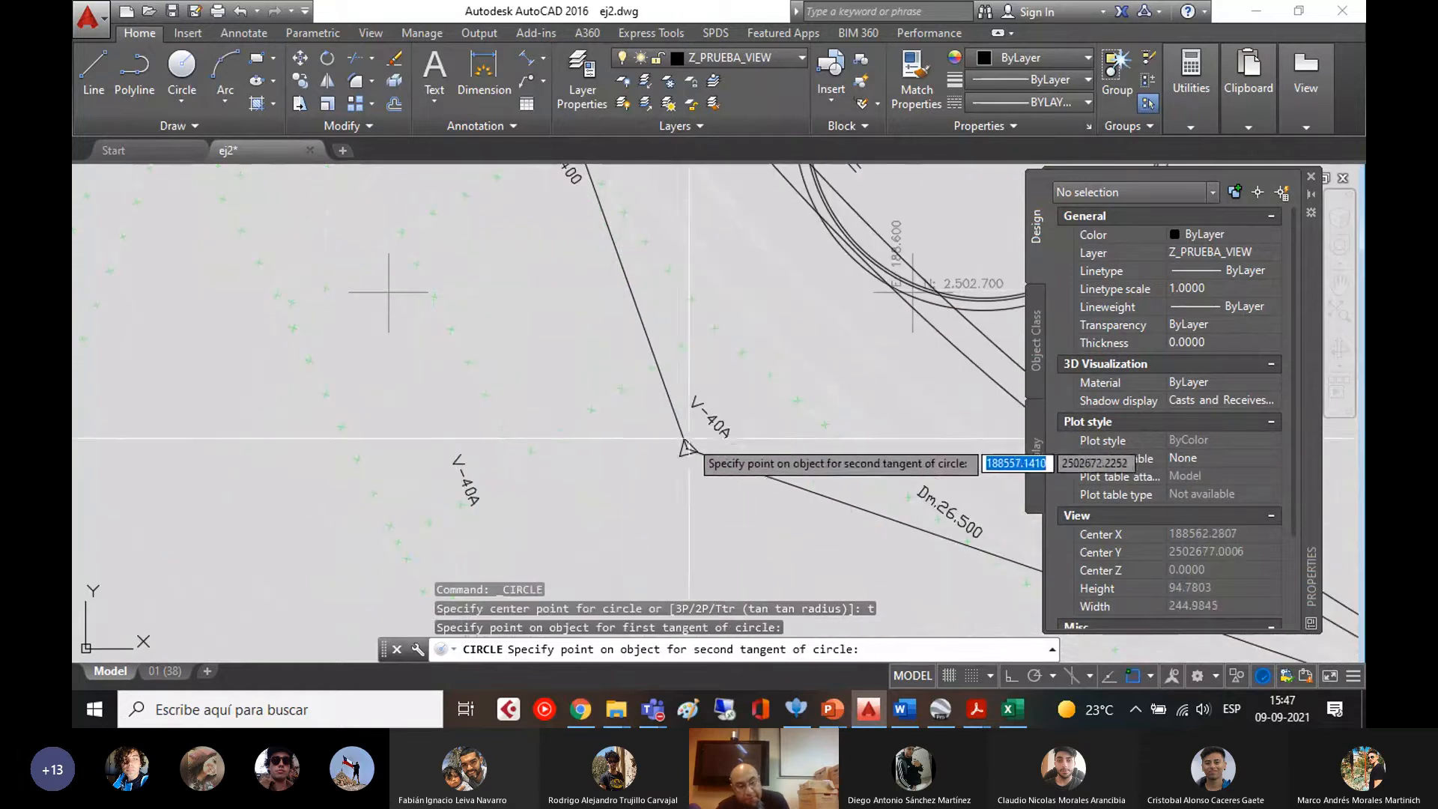
{"action": "left_click", "coordinate": [748, 466]}
{"action": "type", "text": "300"}
{"action": "key", "text": "Return"}
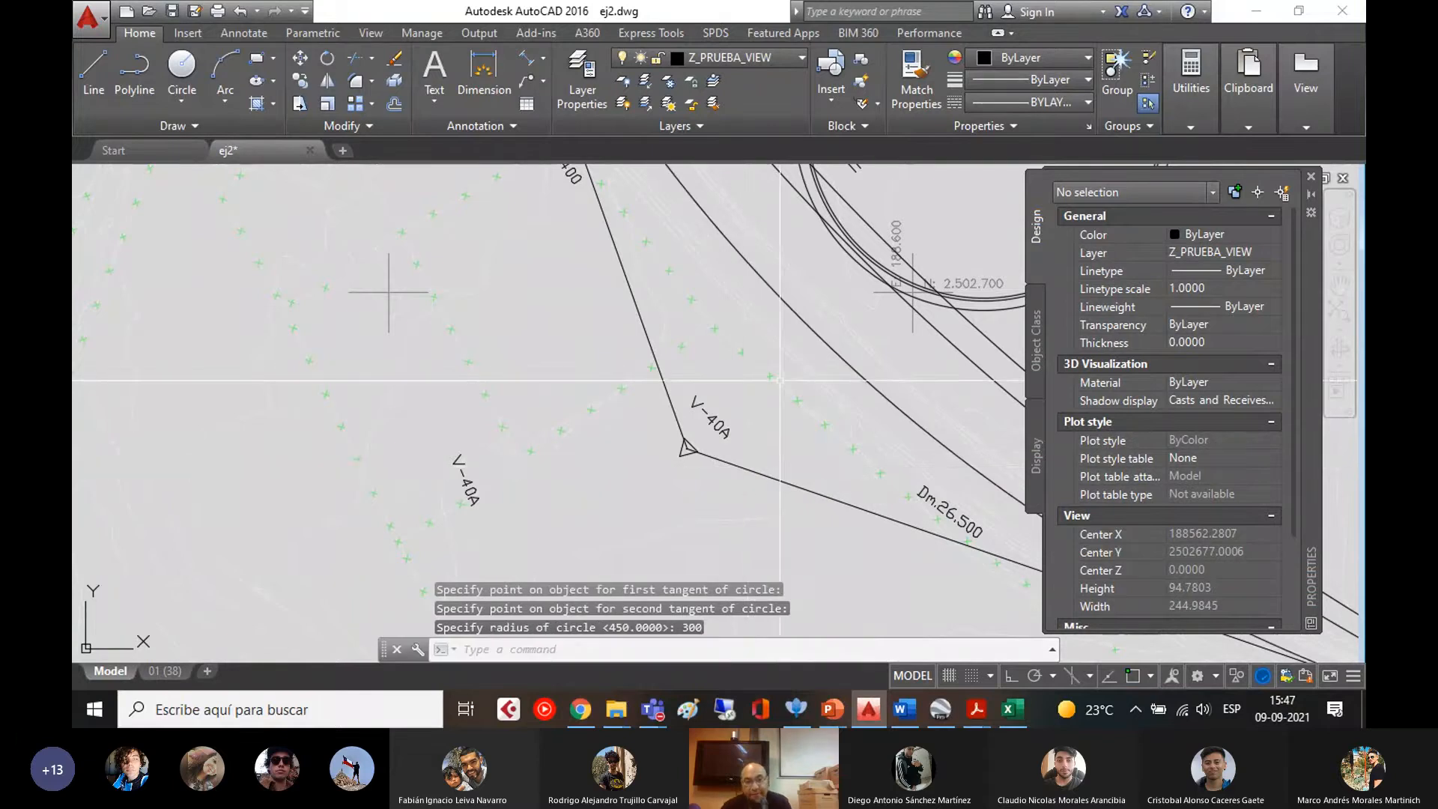
- Select the radius 300 circle and examine its path between vertex V-40A and the next vertex
{"action": "scroll", "coordinate": [861, 474], "scroll_direction": "down", "scroll_amount": 5}
{"action": "mouse_move", "coordinate": [855, 479]}
{"action": "middle_mouse_down"}
{"action": "mouse_move", "coordinate": [675, 475]}
{"action": "mouse_move", "coordinate": [571, 388]}
{"action": "mouse_move", "coordinate": [661, 463]}
{"action": "middle_mouse_up"}
{"action": "scroll", "coordinate": [658, 439], "scroll_direction": "up", "scroll_amount": 5}
{"action": "scroll", "coordinate": [548, 378], "scroll_direction": "up", "scroll_amount": 4}
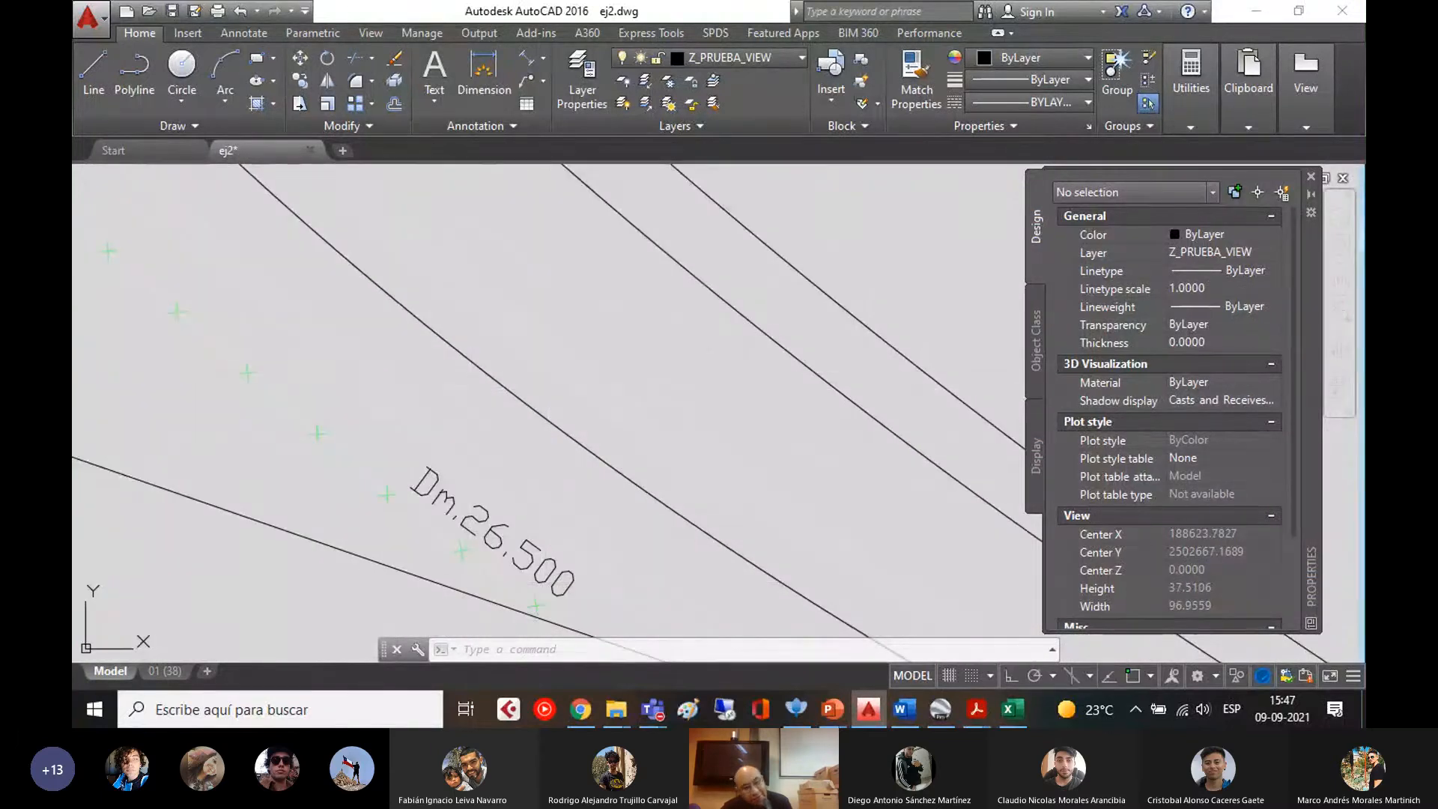
{"action": "left_click", "coordinate": [471, 388]}
{"action": "scroll", "coordinate": [470, 388], "scroll_direction": "down", "scroll_amount": 3}
{"action": "scroll", "coordinate": [425, 330], "scroll_direction": "down", "scroll_amount": 3}
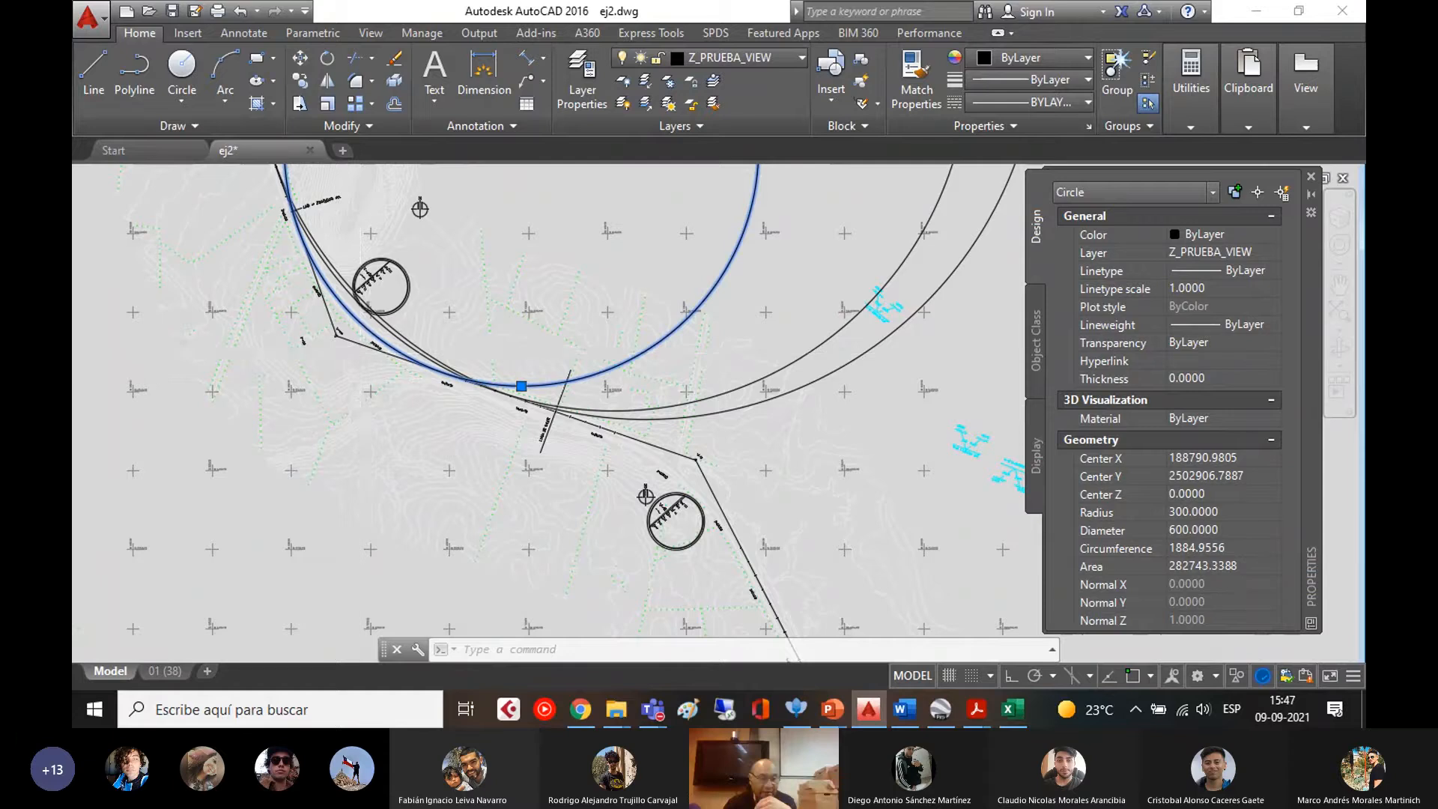
{"action": "scroll", "coordinate": [379, 329], "scroll_direction": "up", "scroll_amount": 5}
{"action": "key", "text": "Escape"}
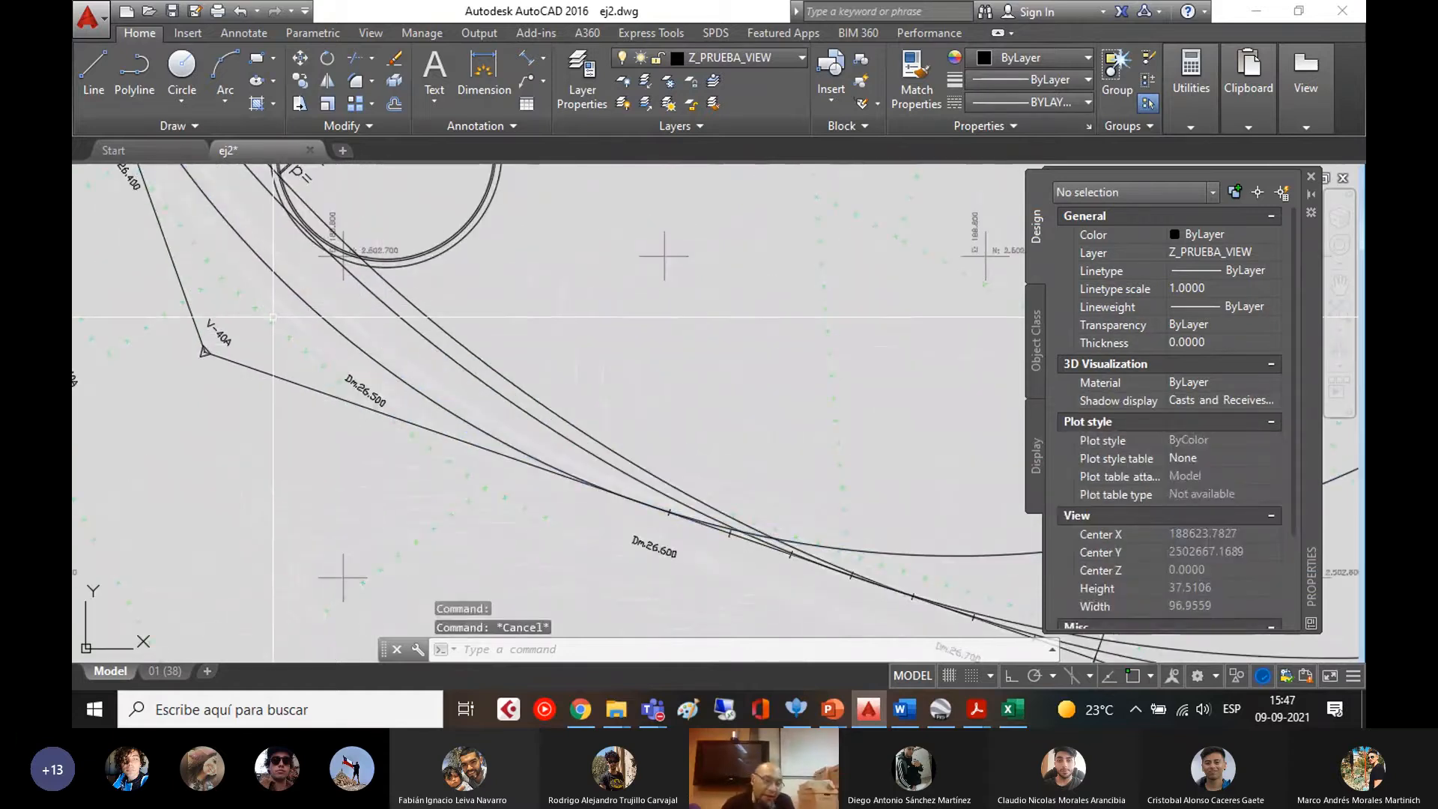
- Examine how closely the radius 300 circle passes vertex V-40A relative to the two larger circles
{"action": "scroll", "coordinate": [276, 308], "scroll_direction": "up", "scroll_amount": 4}
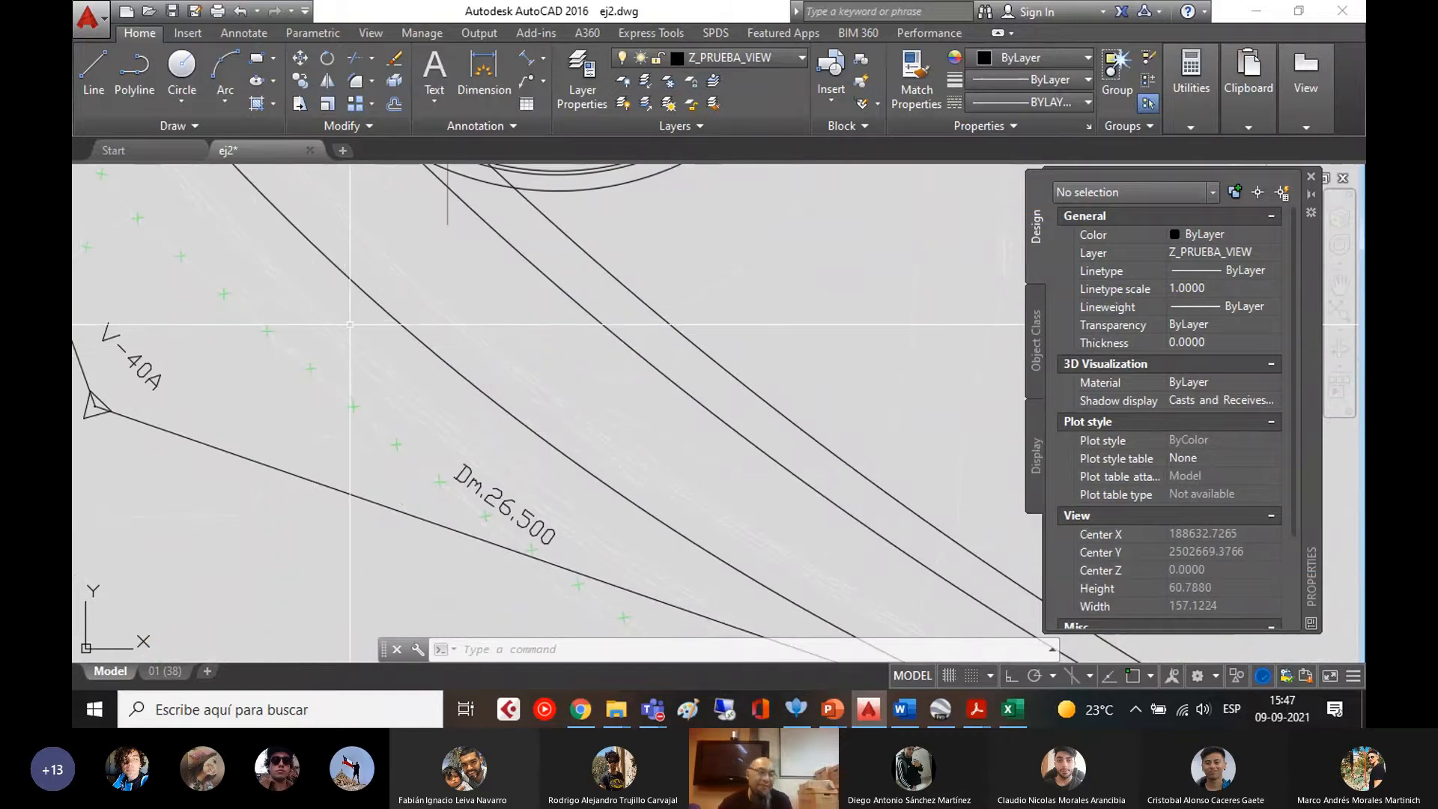
{"action": "left_click", "coordinate": [351, 271]}
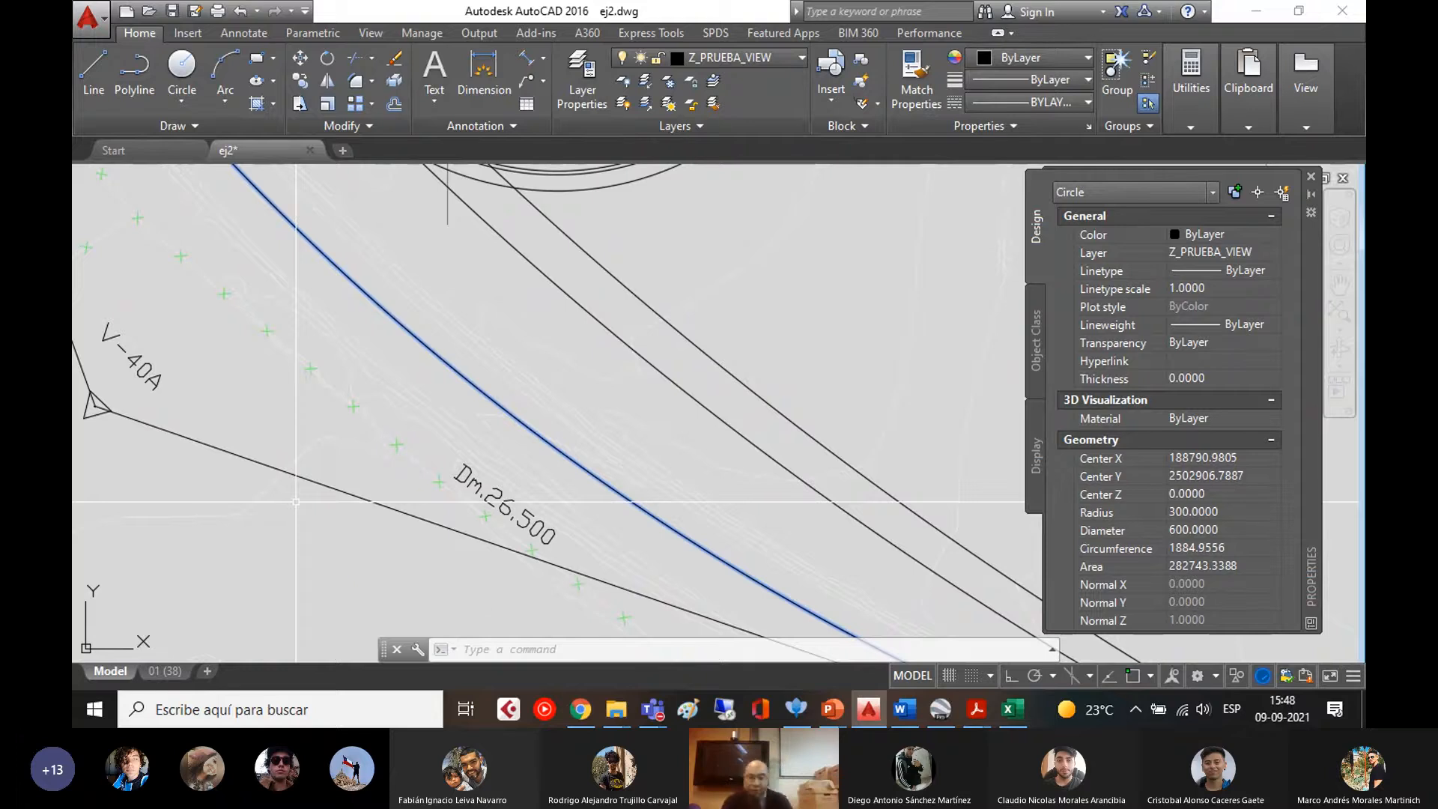
{"action": "key", "text": "Escape"}
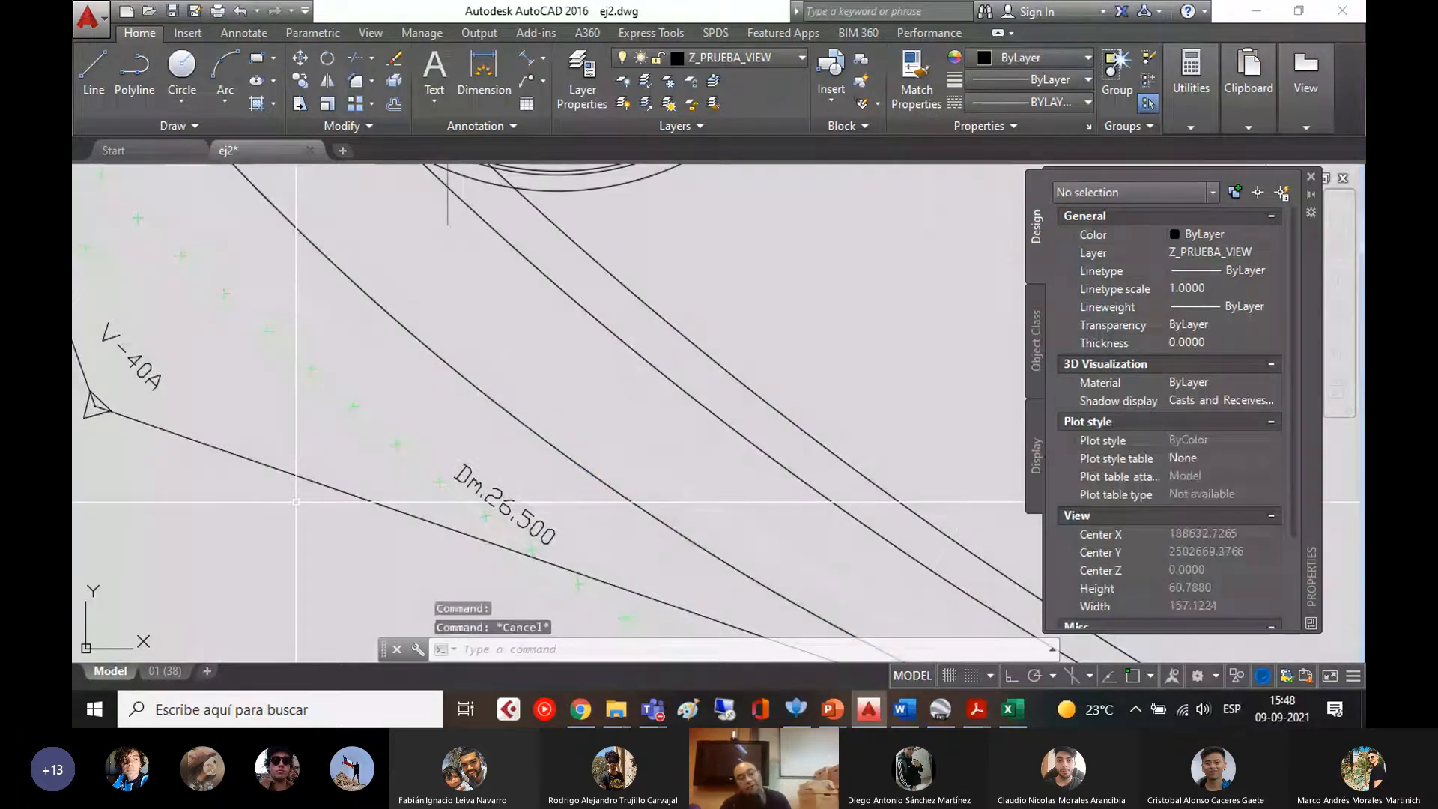
{"action": "scroll", "coordinate": [523, 349], "scroll_direction": "down", "scroll_amount": 2}
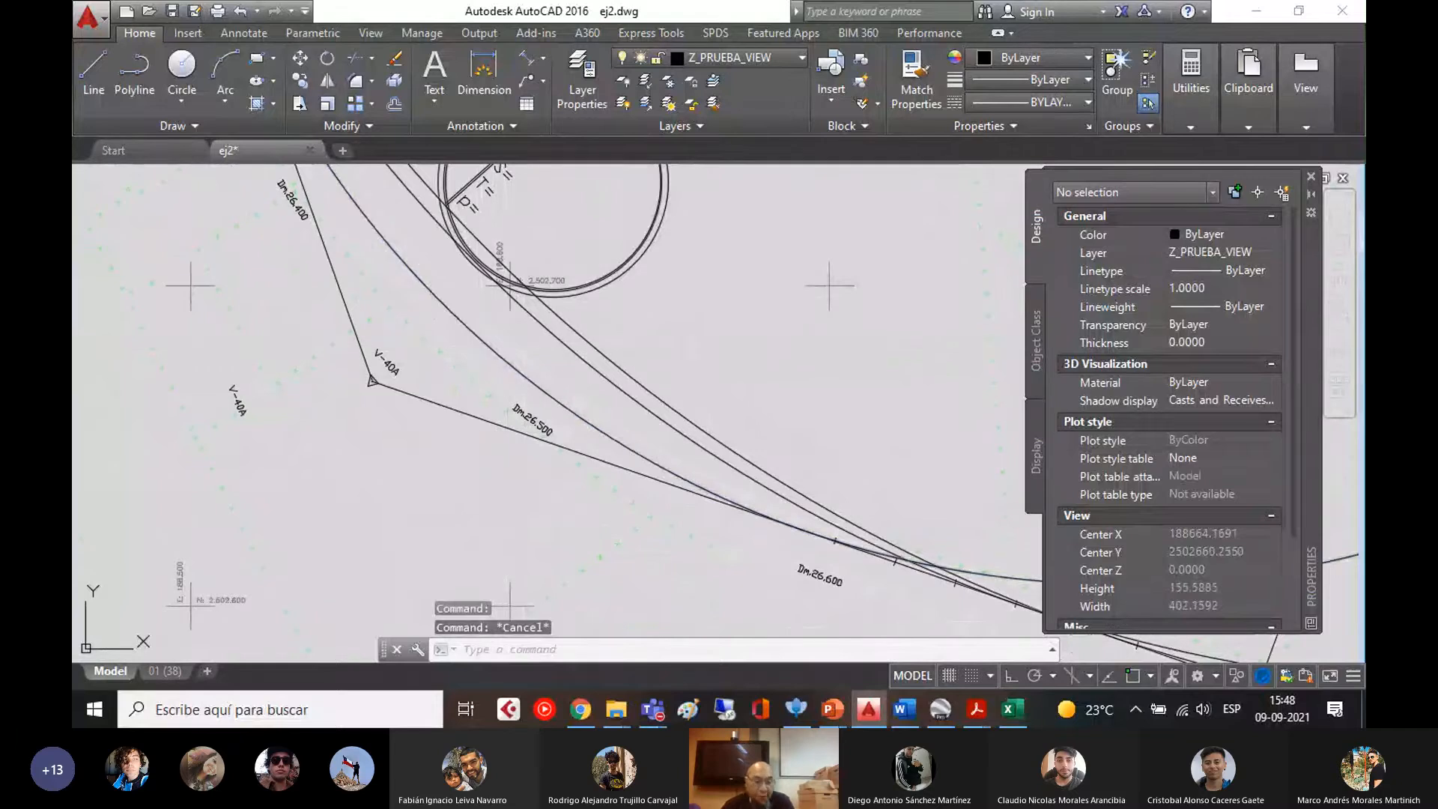
{"action": "left_click", "coordinate": [479, 346]}
{"action": "scroll", "coordinate": [457, 350], "scroll_direction": "up", "scroll_amount": 3}
{"action": "key", "text": "Escape"}
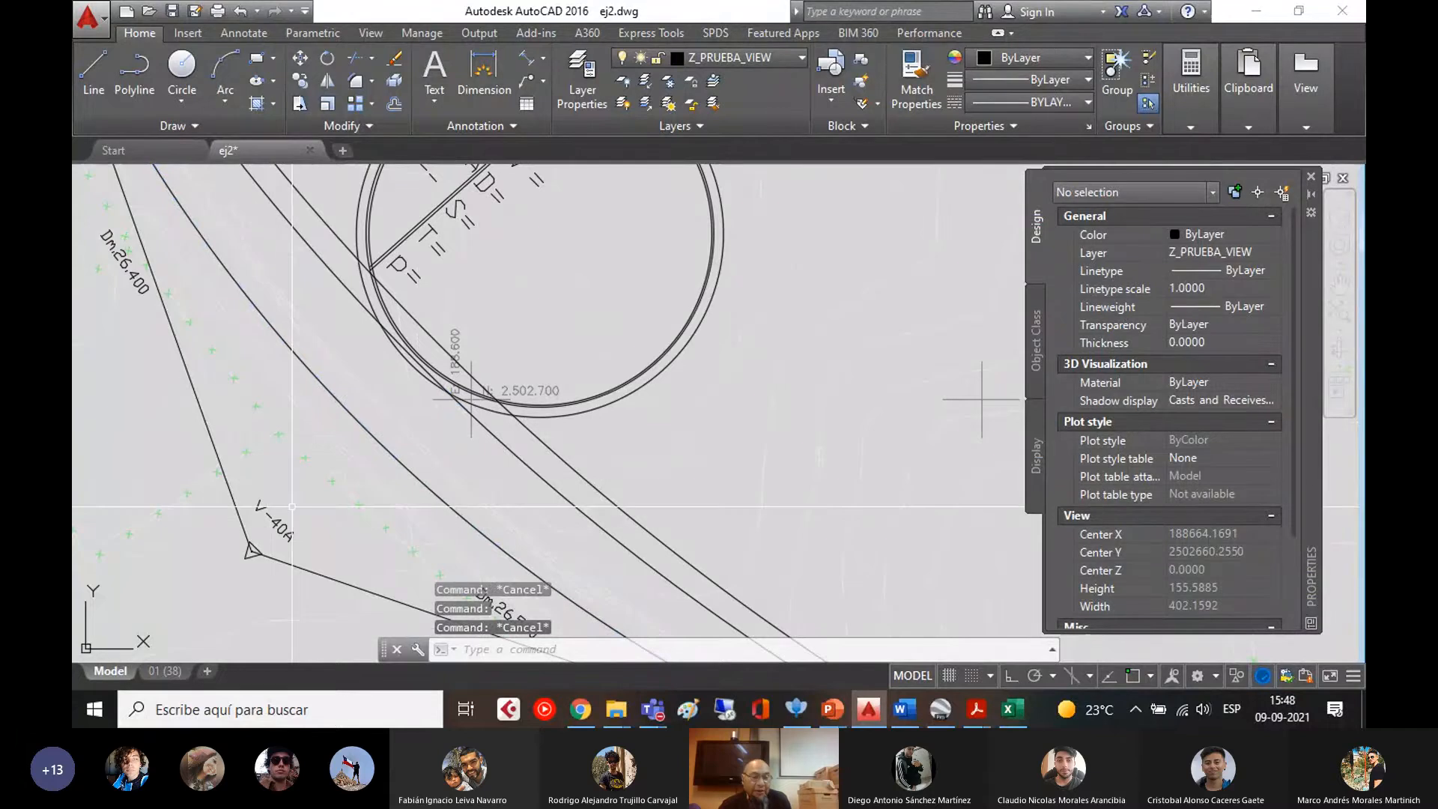
- Compare the full extents of the three tangent circles and their separation from vertex V-40A
{"action": "scroll", "coordinate": [410, 444], "scroll_direction": "down", "scroll_amount": 3}
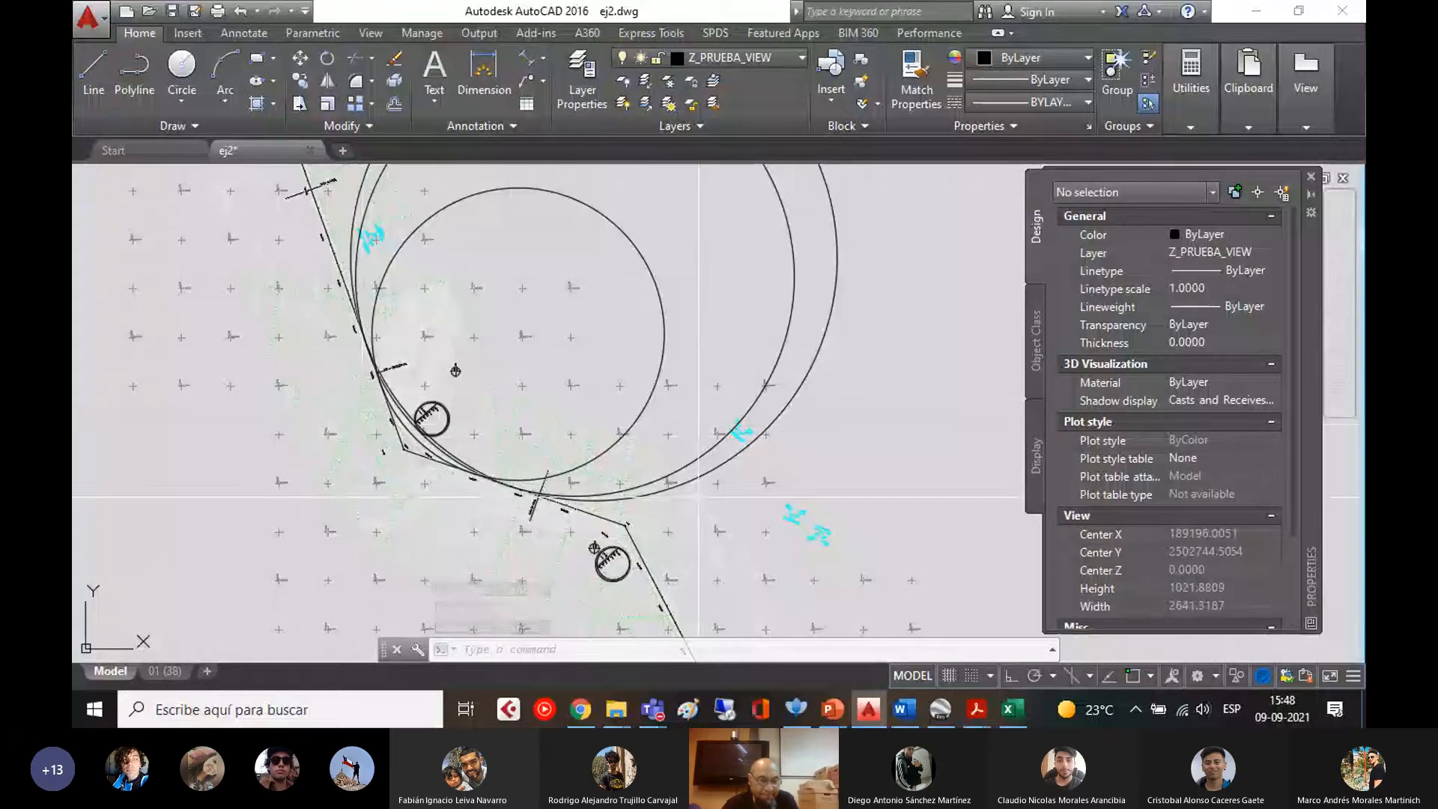
{"action": "left_click", "coordinate": [664, 309]}
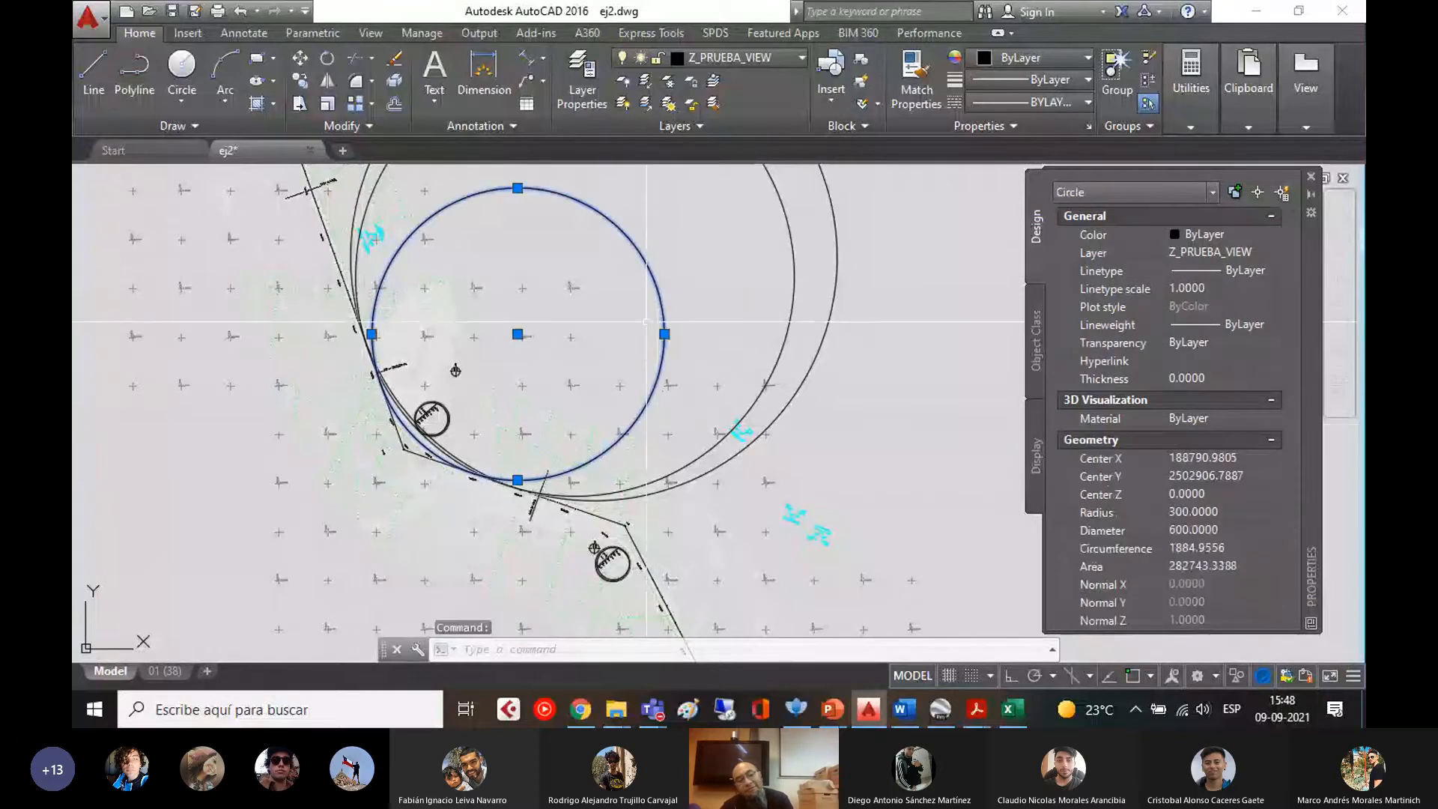
{"action": "left_click", "coordinate": [793, 269]}
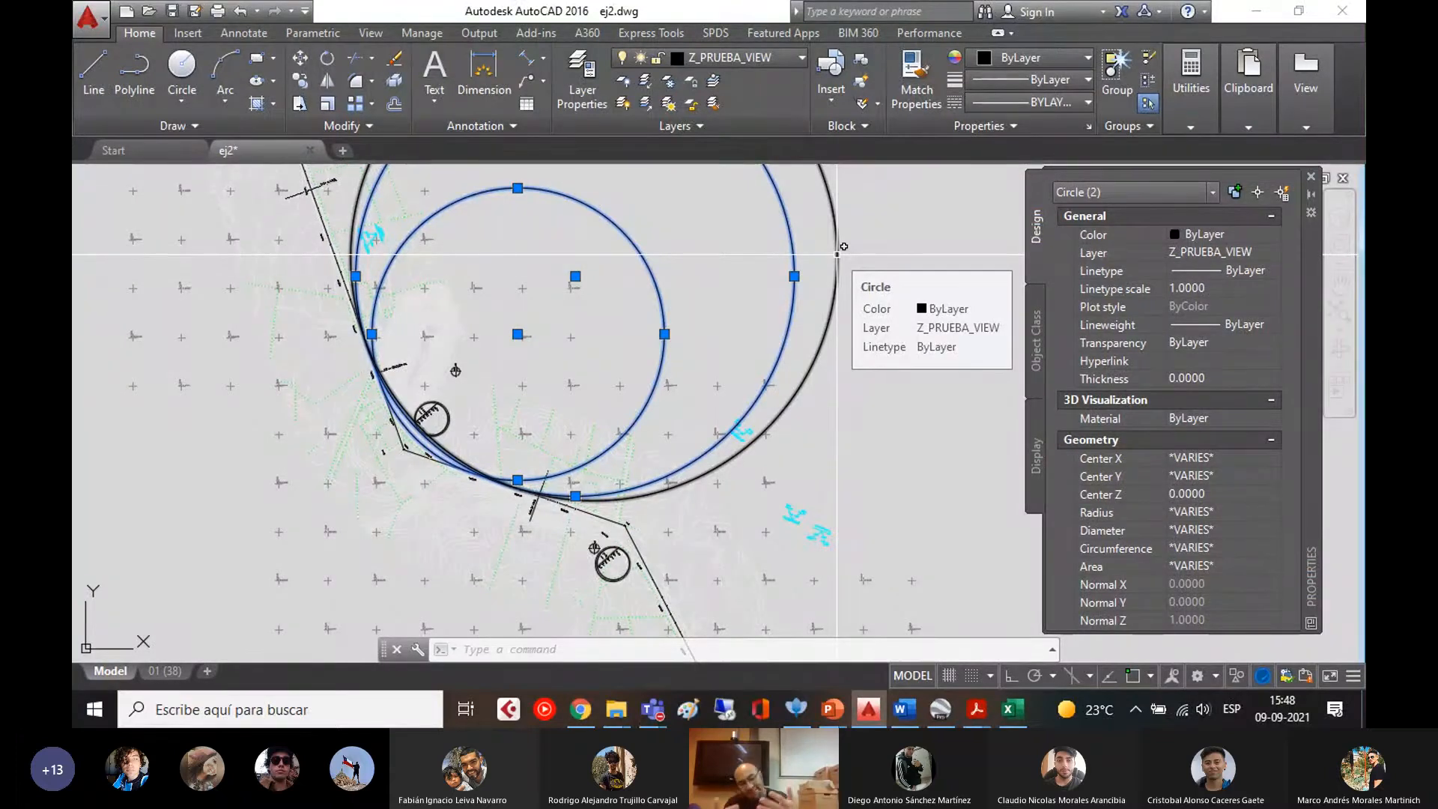
{"action": "key", "text": "Escape"}
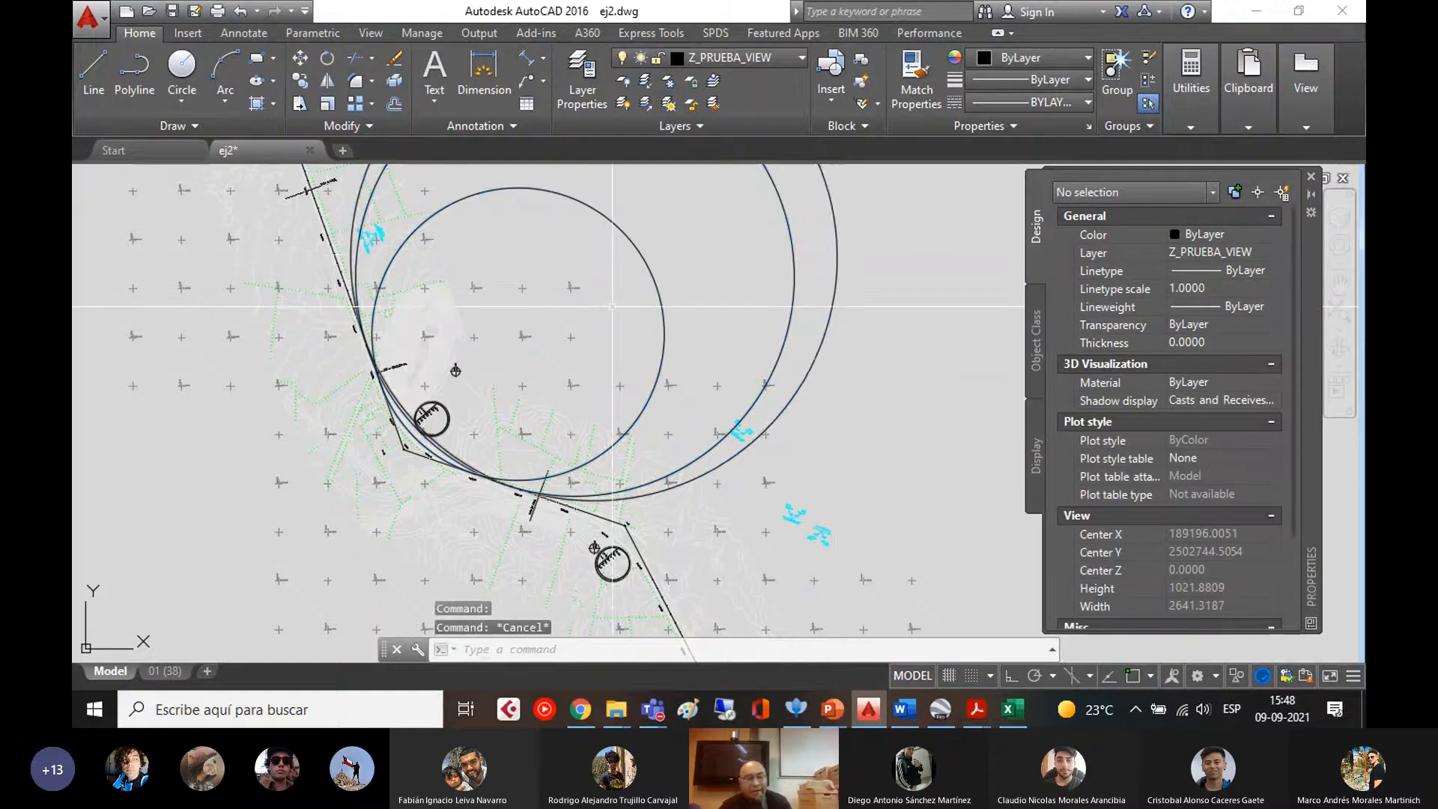
{"action": "middle_click_drag", "start_coordinate": [625, 347], "coordinate": [635, 424]}
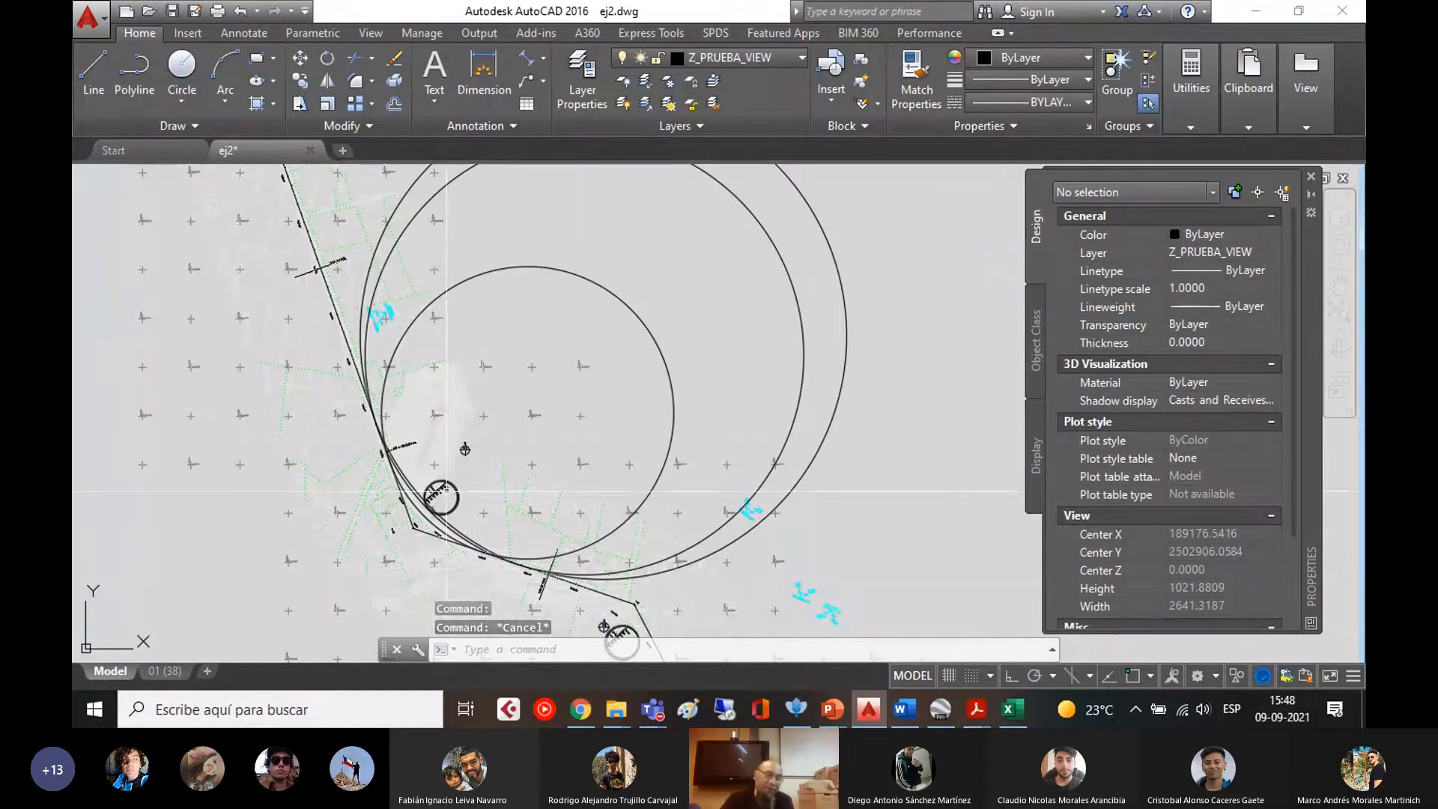
{"action": "scroll", "coordinate": [404, 539], "scroll_direction": "up", "scroll_amount": 4}
{"action": "scroll", "coordinate": [451, 486], "scroll_direction": "up", "scroll_amount": 10}
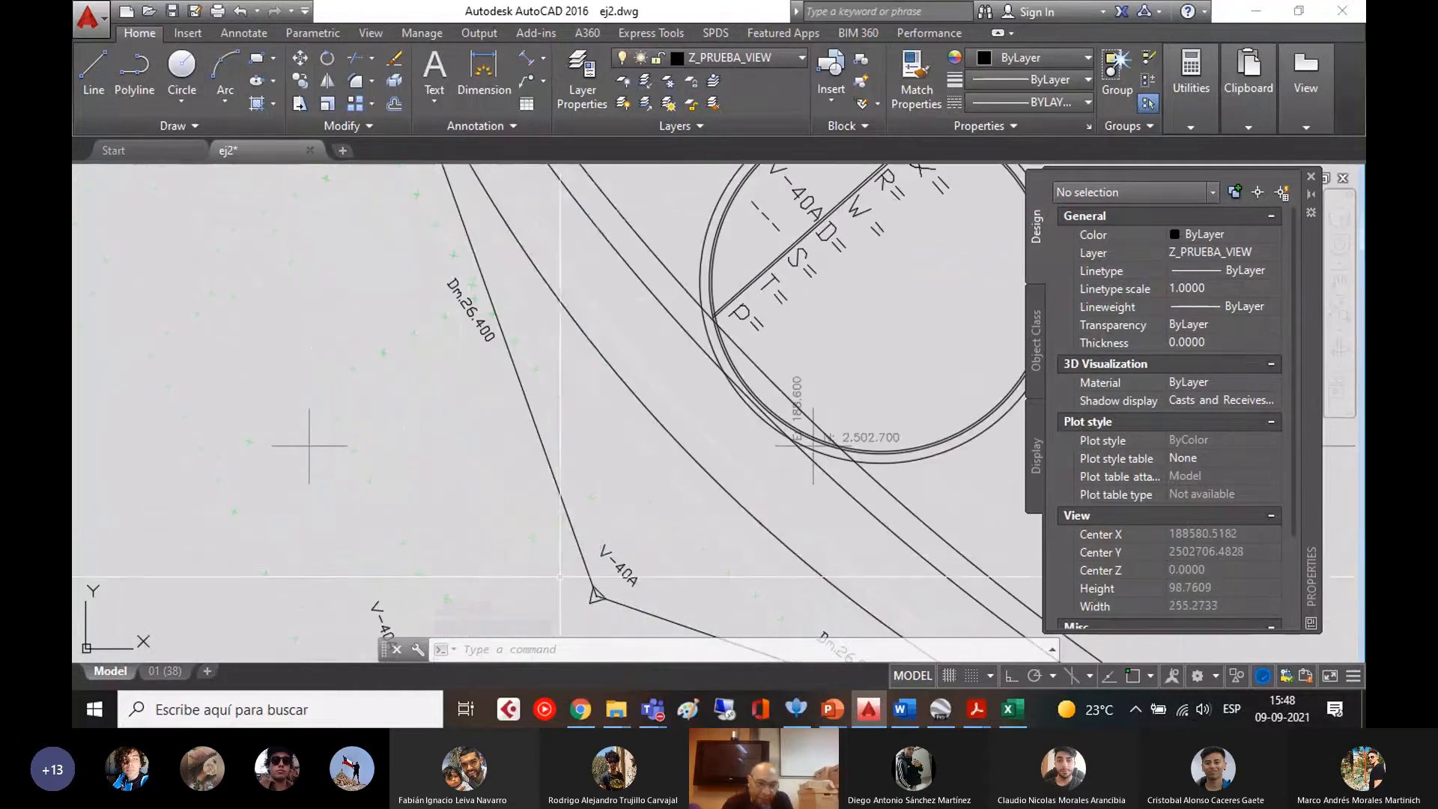
{"action": "scroll", "coordinate": [599, 521], "scroll_direction": "down", "scroll_amount": 4}
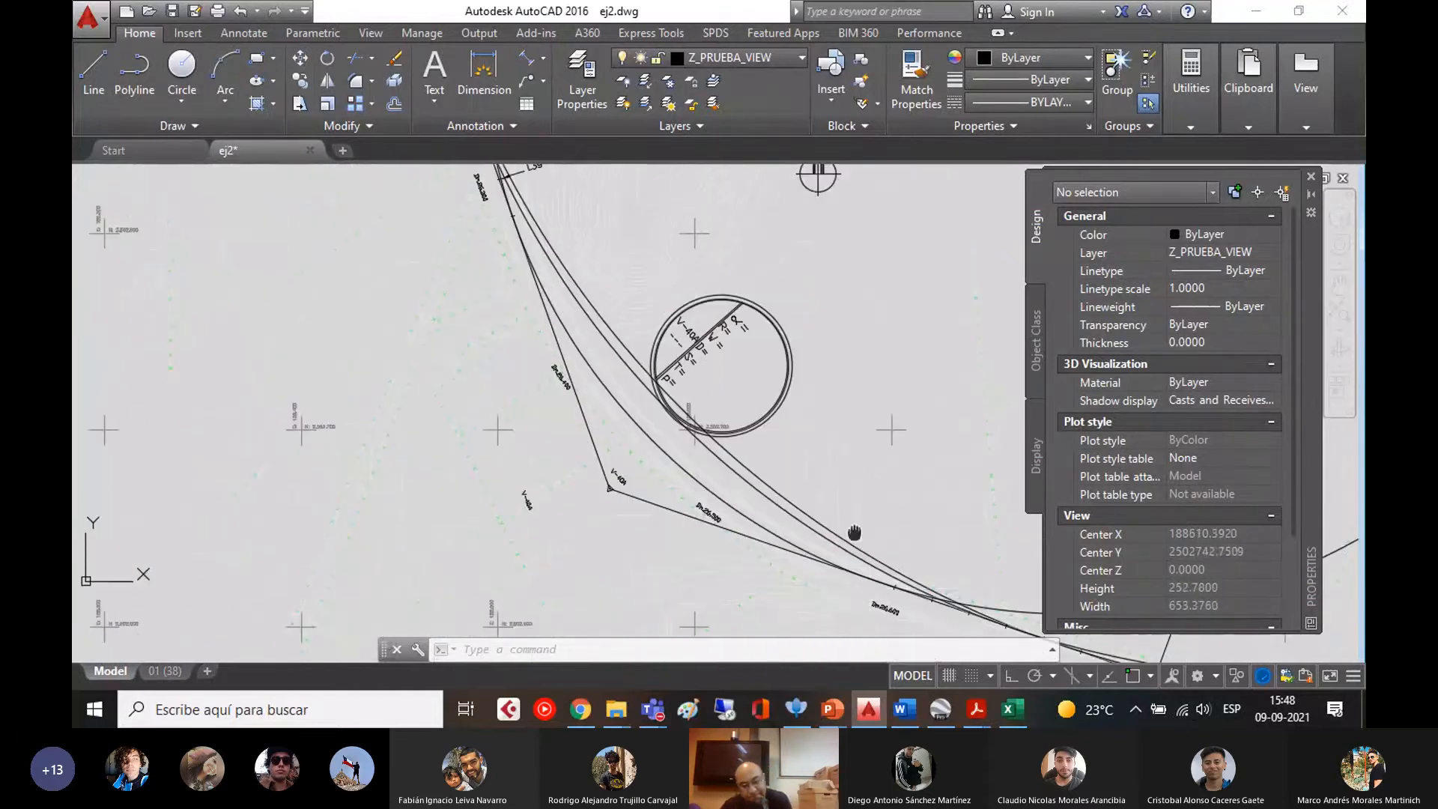
- Switch to the Excel workbook and check the projected radius of vertex 40-A on the V85 + R sheet
{"action": "left_click", "coordinate": [1011, 710]}
{"action": "left_click", "coordinate": [200, 656]}
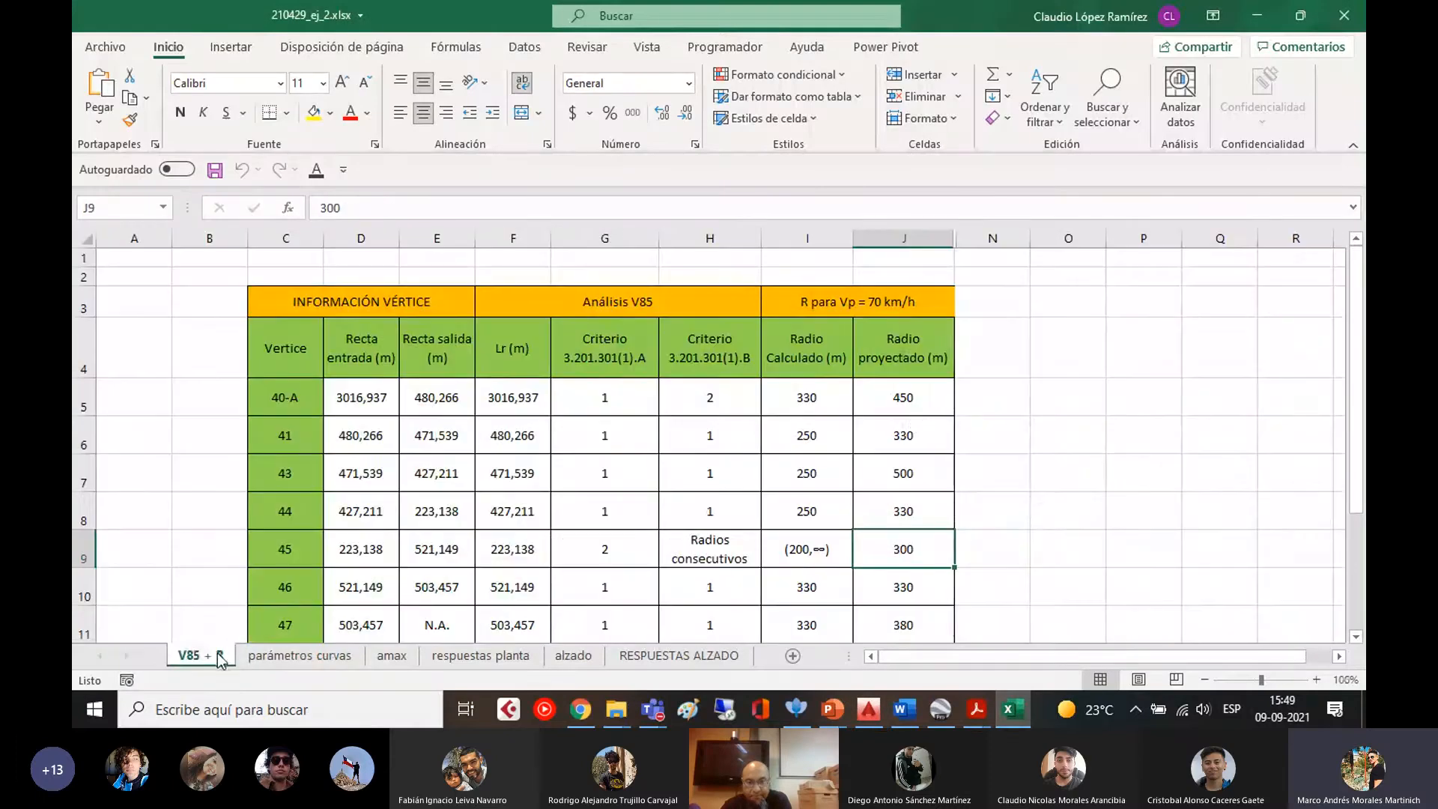
{"action": "left_click", "coordinate": [915, 401]}
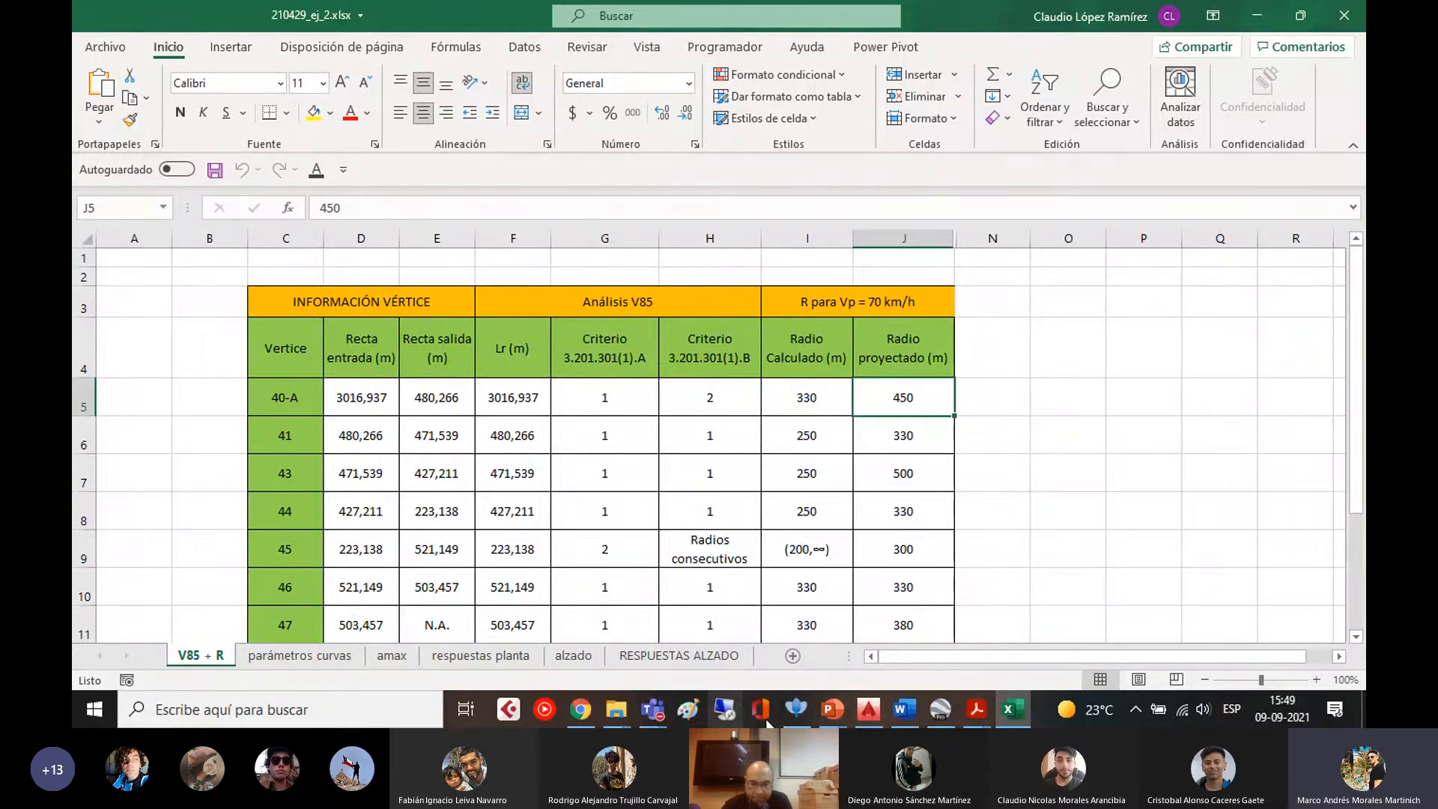
- Return to AutoCAD and examine the three tangent circles around vertex V-40A again
{"action": "left_click", "coordinate": [868, 709]}
{"action": "scroll", "coordinate": [656, 393], "scroll_direction": "down", "scroll_amount": 2}
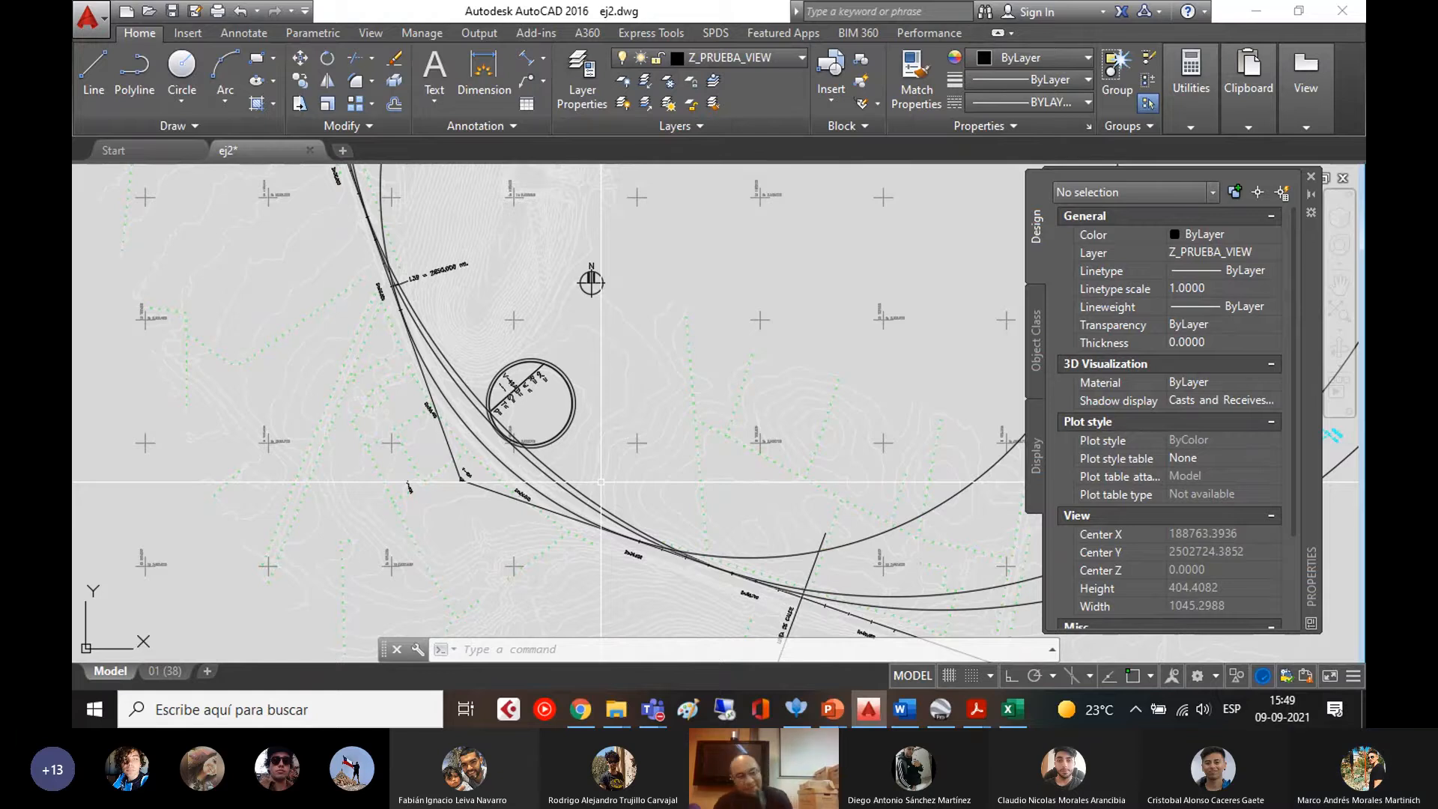
{"action": "scroll", "coordinate": [457, 456], "scroll_direction": "up", "scroll_amount": 4}
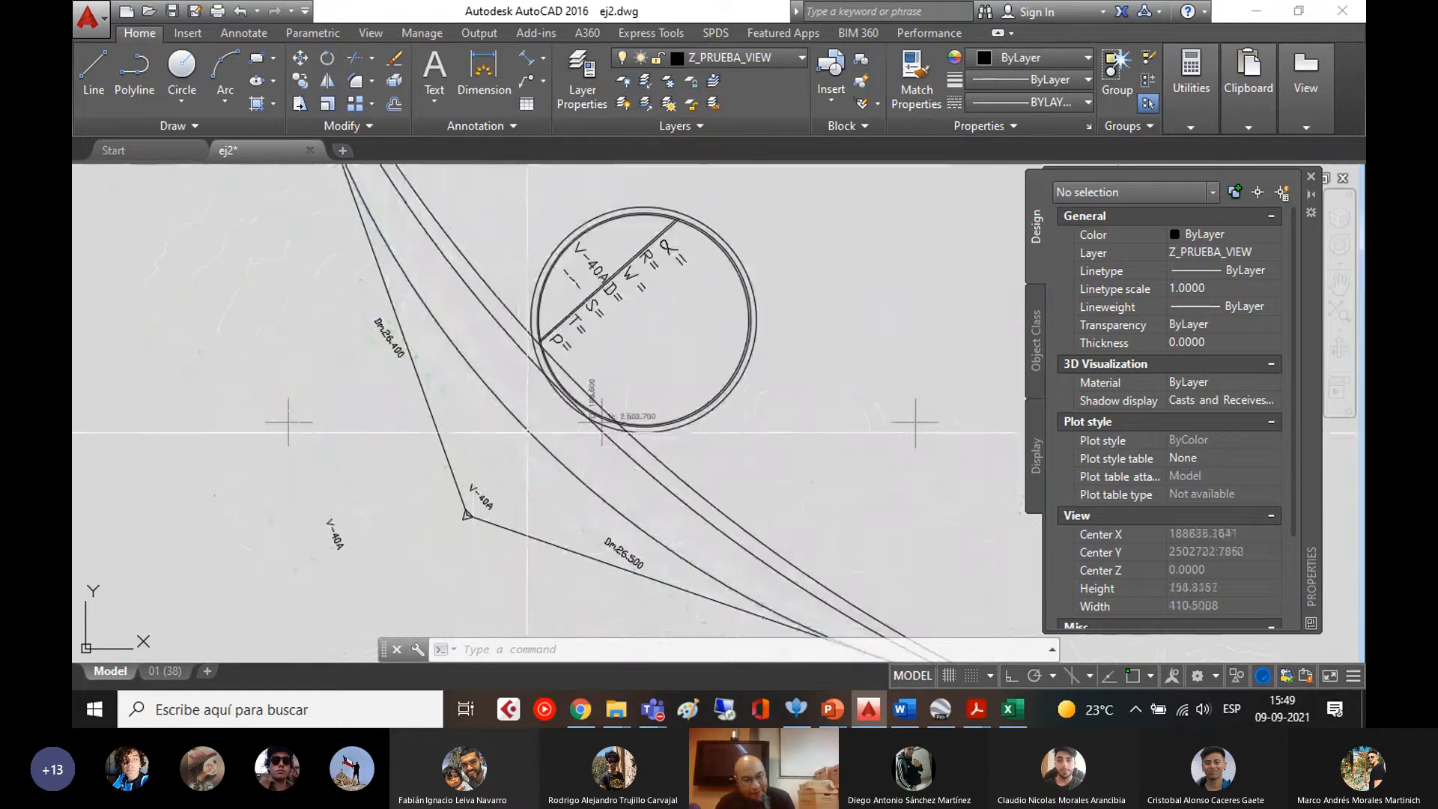
{"action": "left_click", "coordinate": [528, 429]}
{"action": "key", "text": "Escape"}
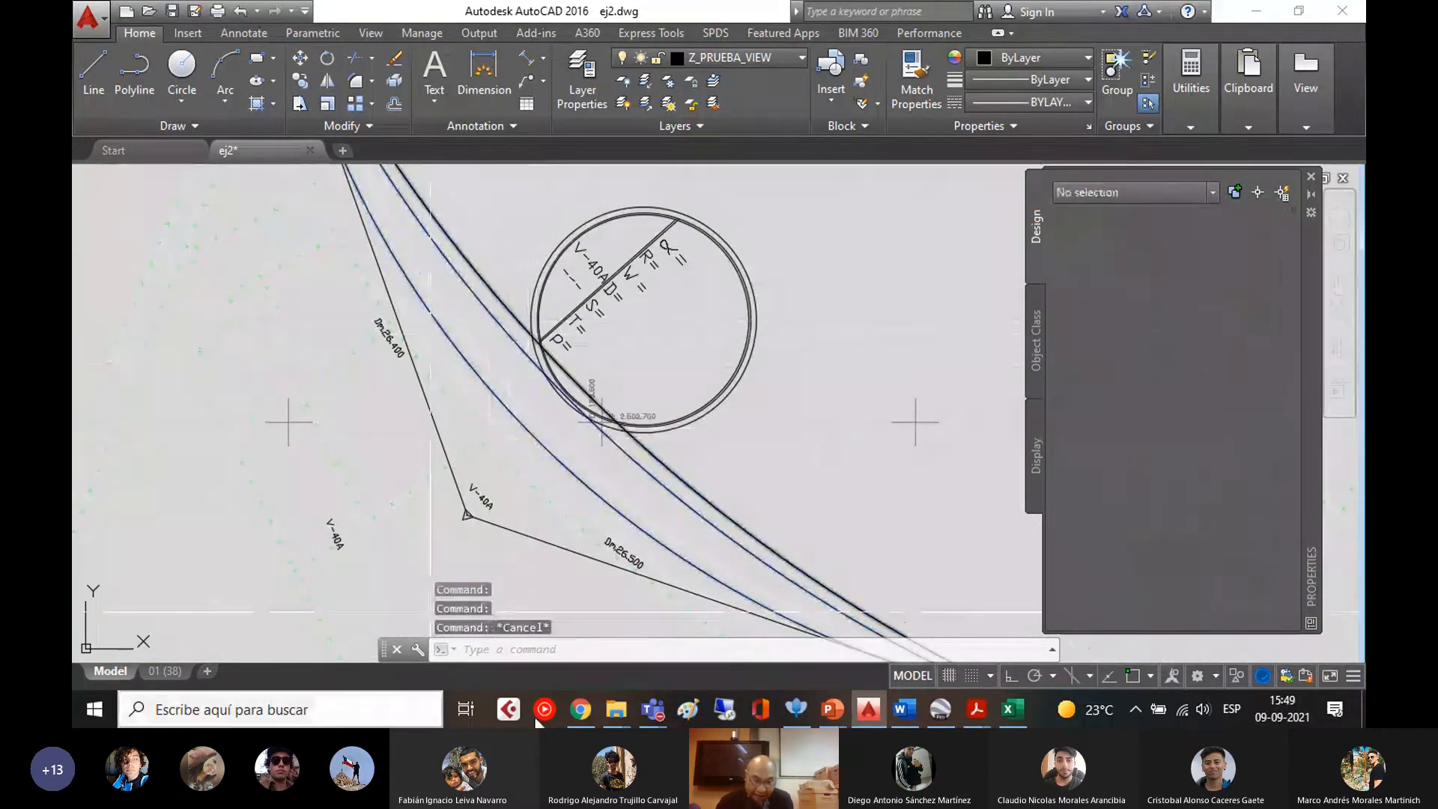
- Open 210506.dwg from the EJERCICIO_Planta folder in AutoCAD with macros enabled and unresolved references ignored
{"action": "mouse_move", "coordinate": [614, 709]}
{"action": "left_click", "coordinate": [564, 623]}
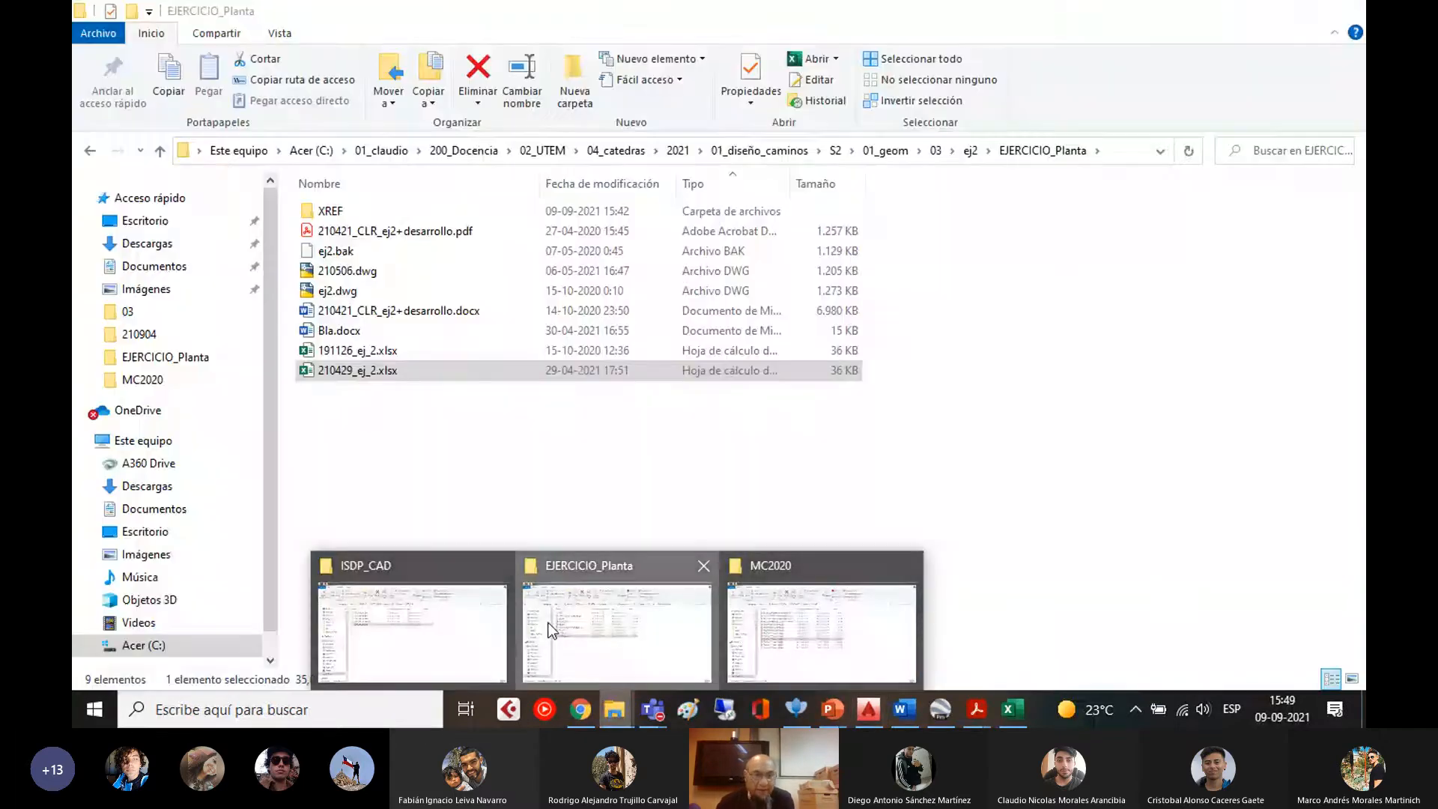
{"action": "double_click", "coordinate": [348, 271]}
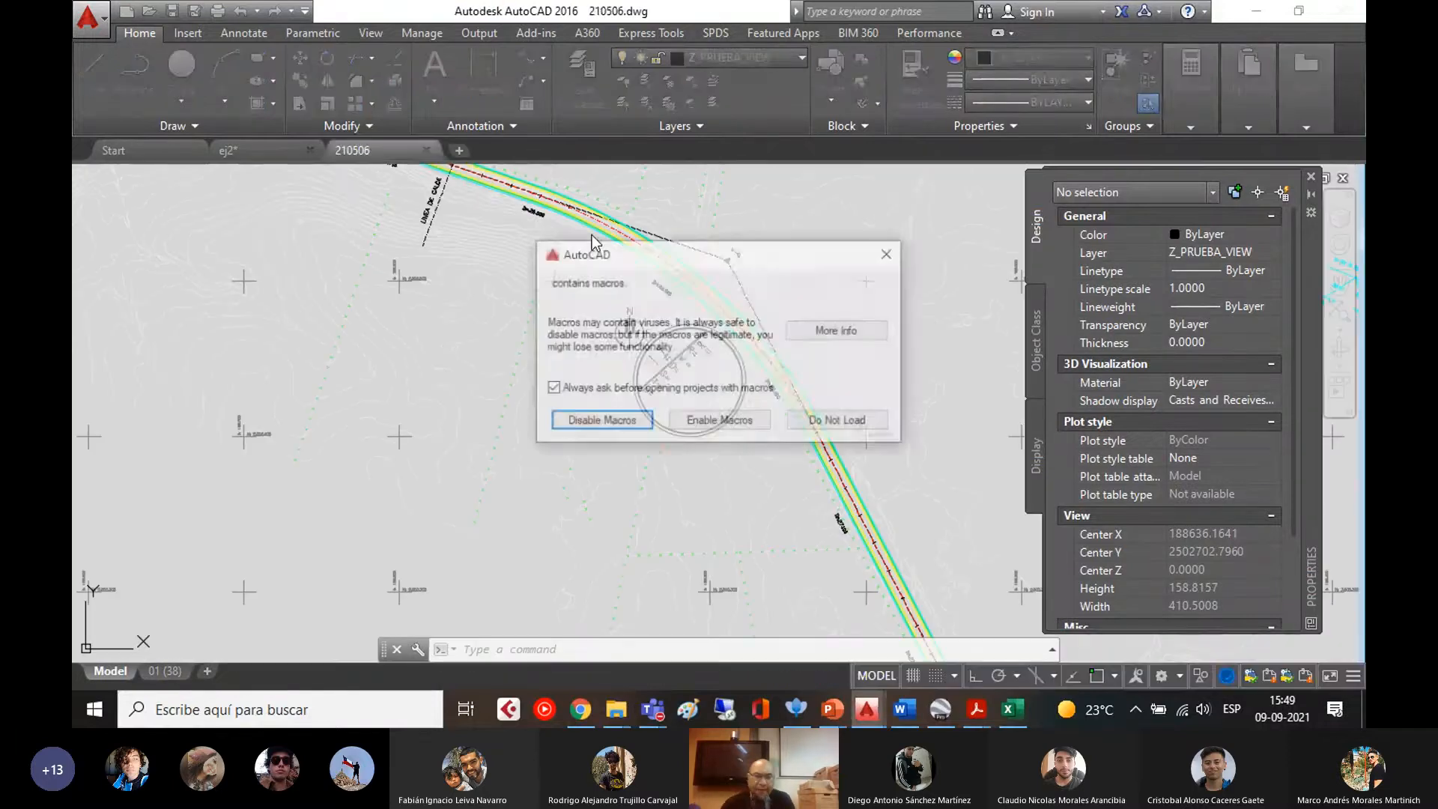
{"action": "left_click", "coordinate": [731, 429]}
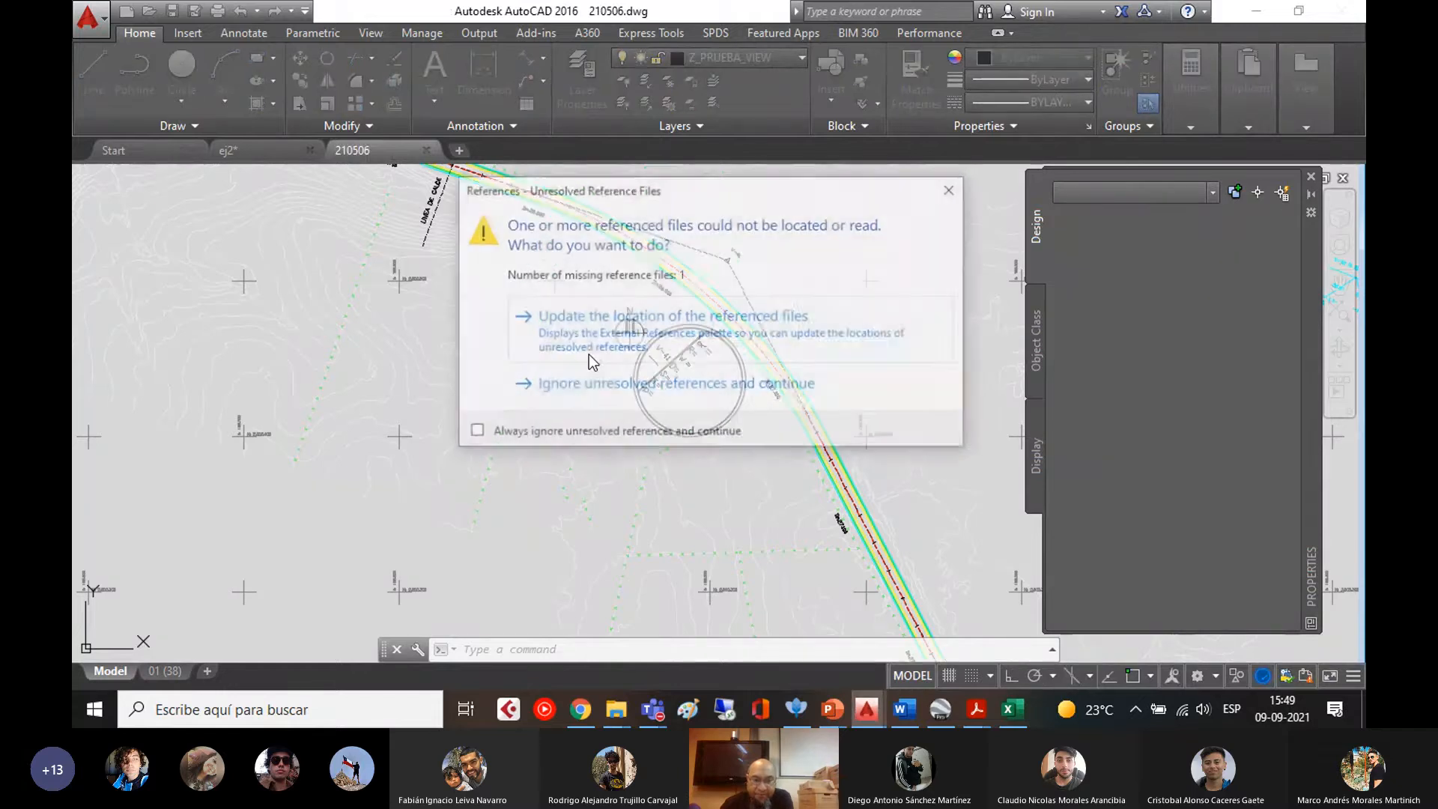
{"action": "left_click", "coordinate": [596, 382]}
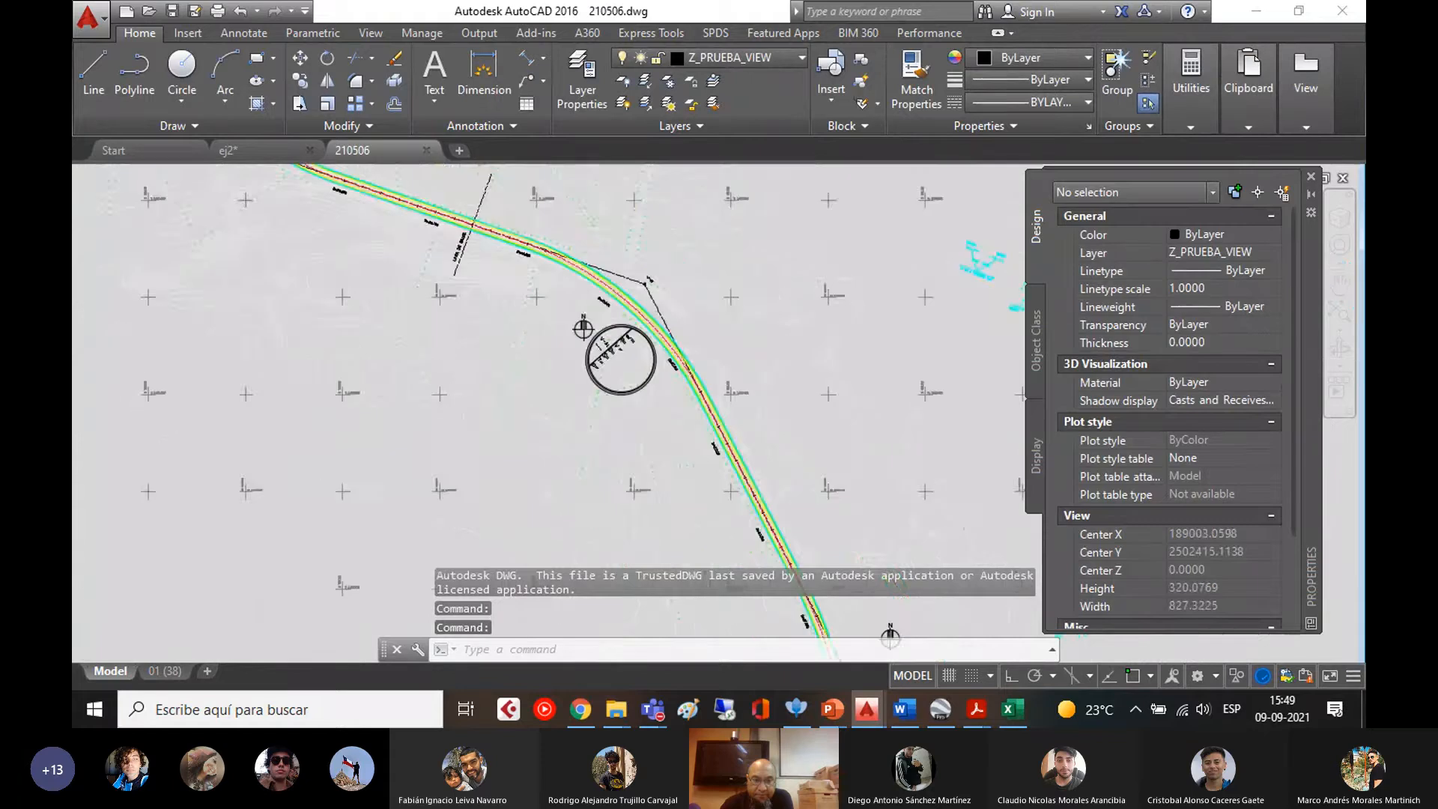
- Examine the finished road axis and edge lines along the curves at vertices V-40A and V-41
{"action": "scroll", "coordinate": [759, 495], "scroll_direction": "up", "scroll_amount": 12}
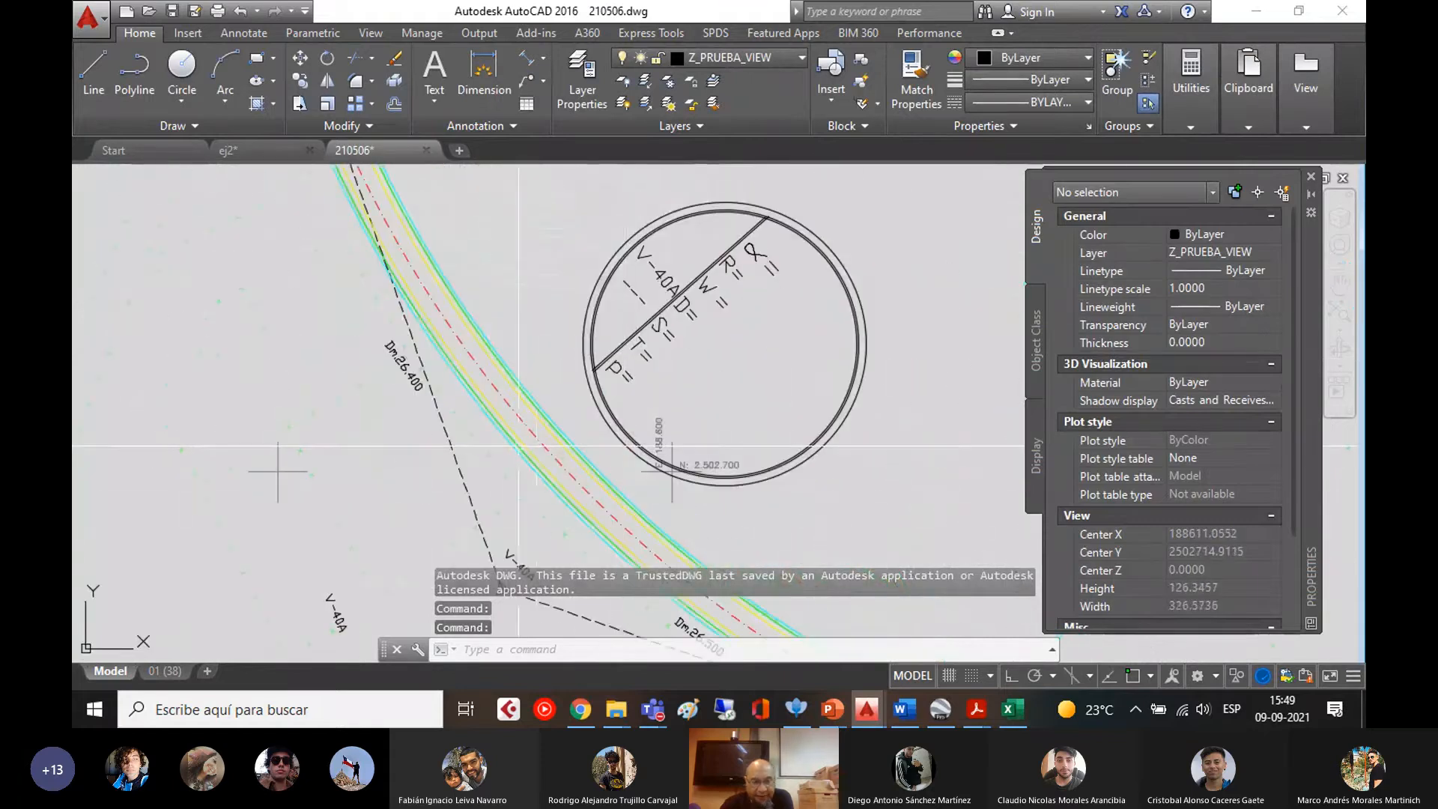
{"action": "scroll", "coordinate": [553, 433], "scroll_direction": "up", "scroll_amount": 4}
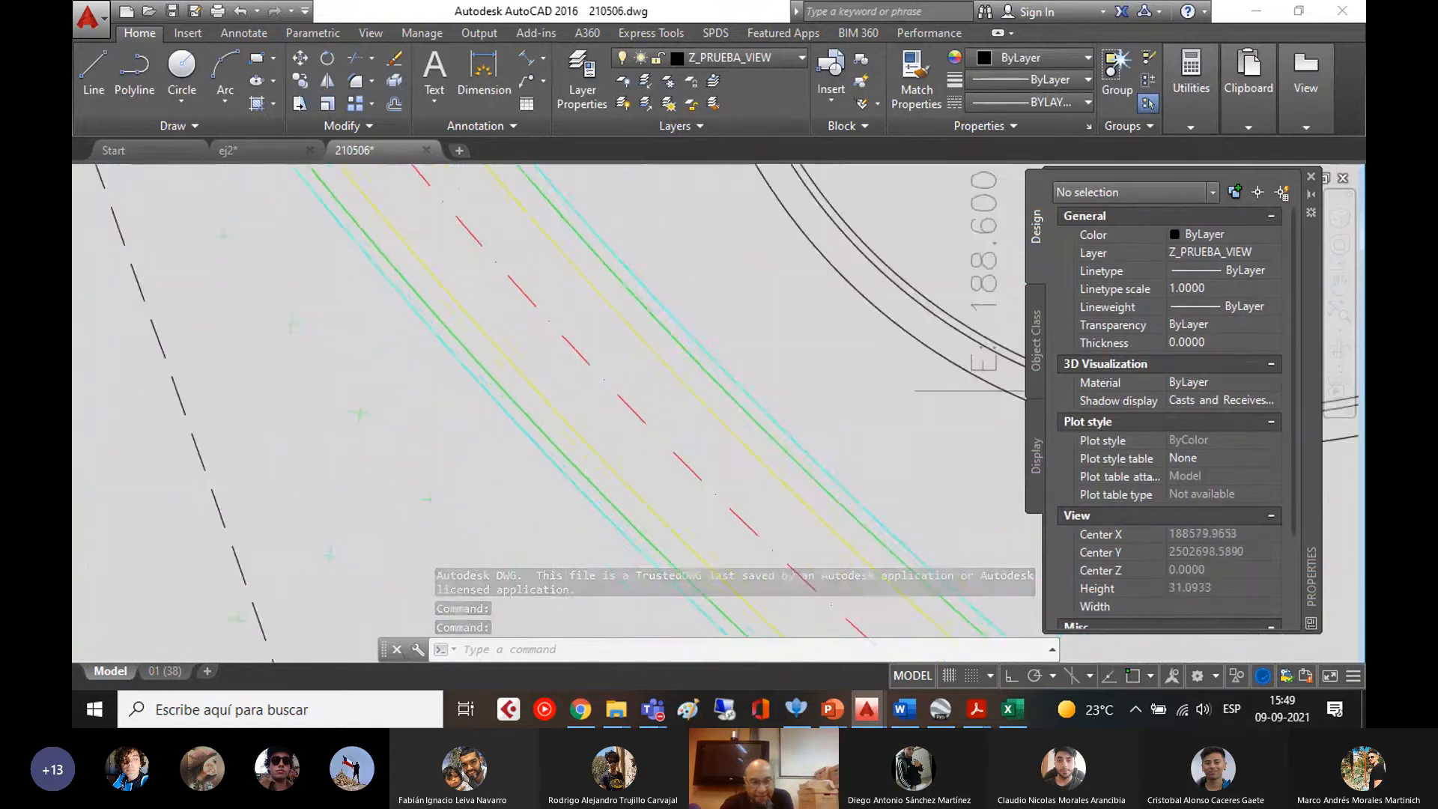
{"action": "scroll", "coordinate": [706, 351], "scroll_direction": "down", "scroll_amount": 4}
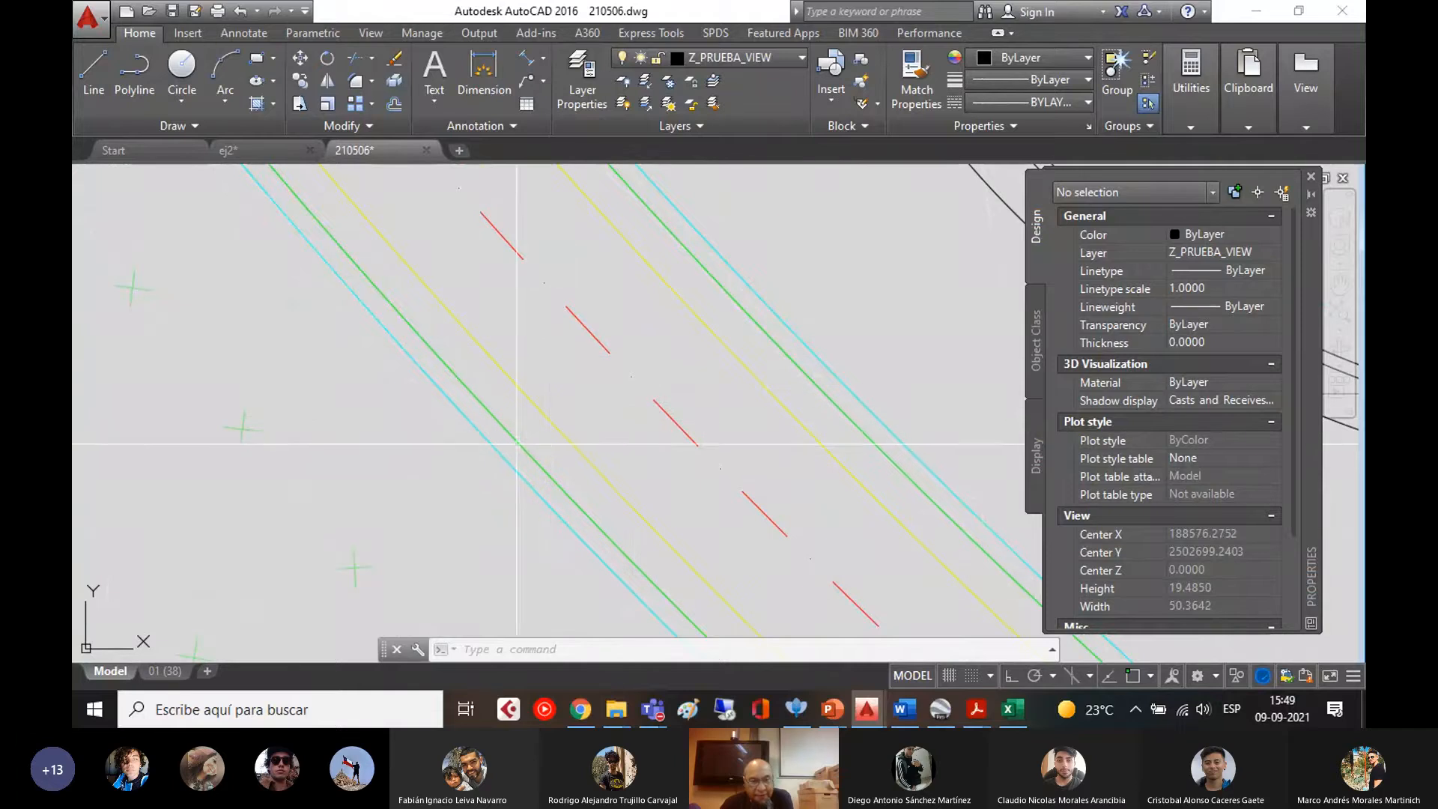
{"action": "scroll", "coordinate": [570, 460], "scroll_direction": "down", "scroll_amount": 8}
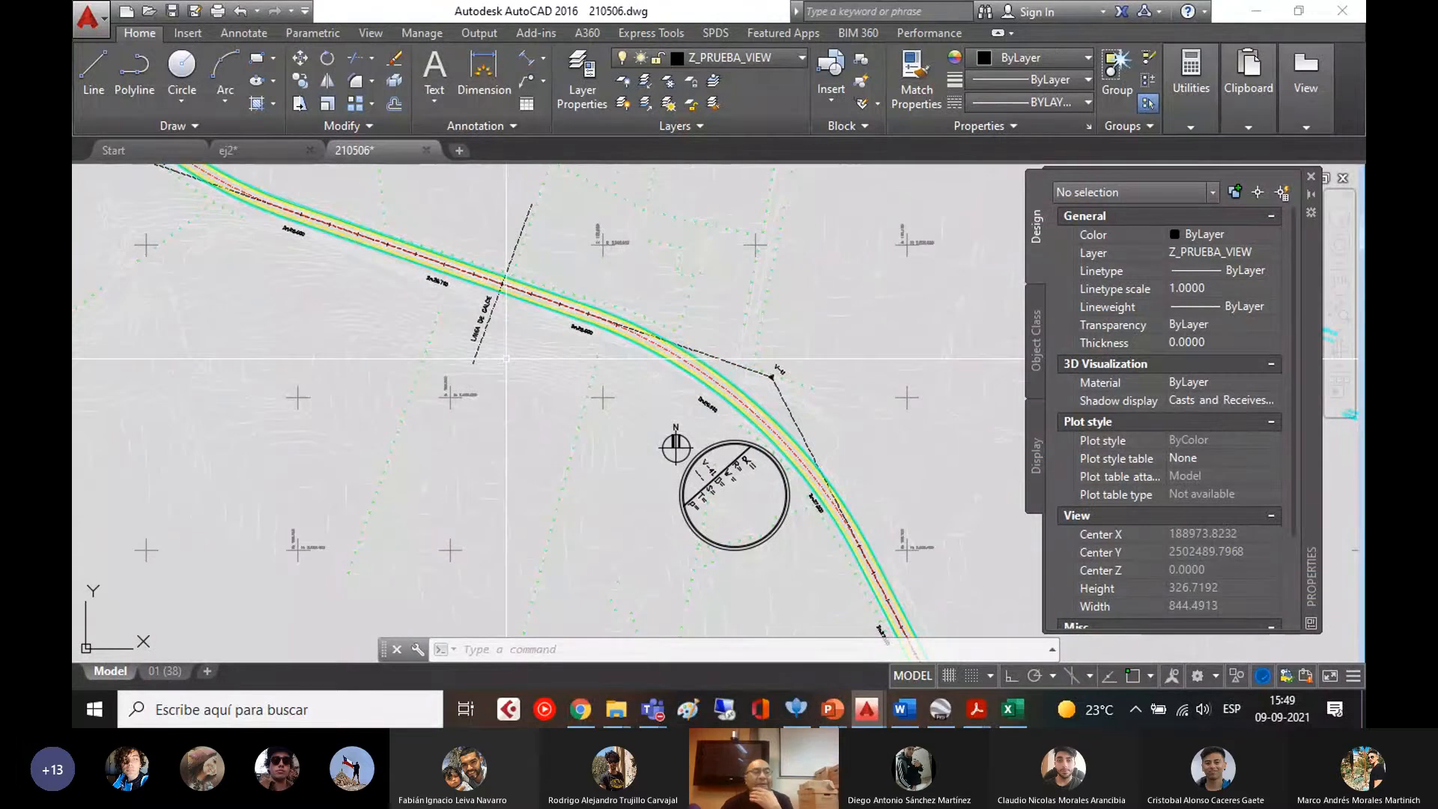
{"action": "mouse_move", "coordinate": [432, 360]}
{"action": "middle_mouse_down"}
{"action": "mouse_move", "coordinate": [519, 382]}
{"action": "mouse_move", "coordinate": [567, 505]}
{"action": "mouse_move", "coordinate": [636, 553]}
{"action": "middle_mouse_up"}
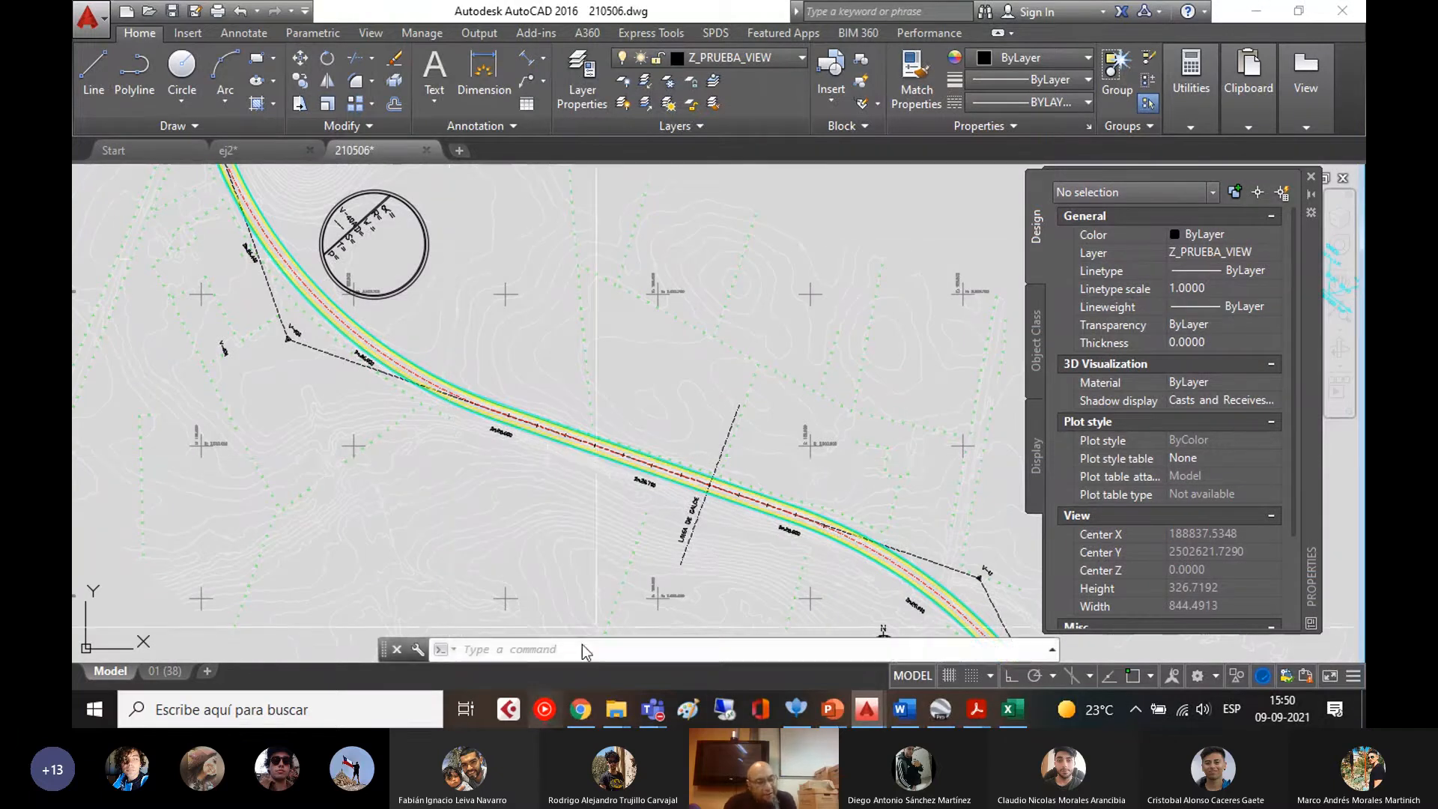
- Switch to the Microsoft Teams meeting window and maximize it to check on the participants
{"action": "mouse_move", "coordinate": [651, 710]}
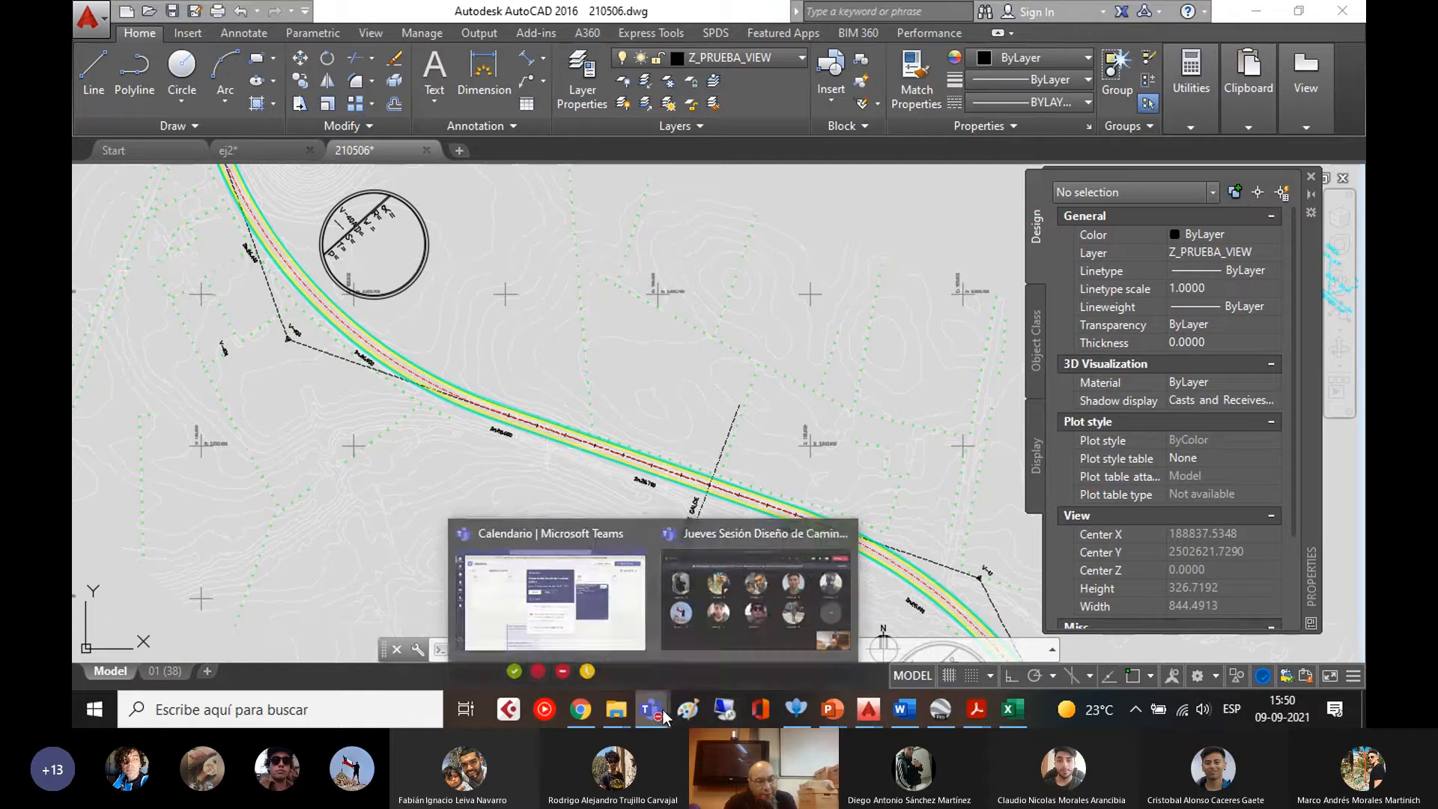
{"action": "left_click", "coordinate": [712, 618]}
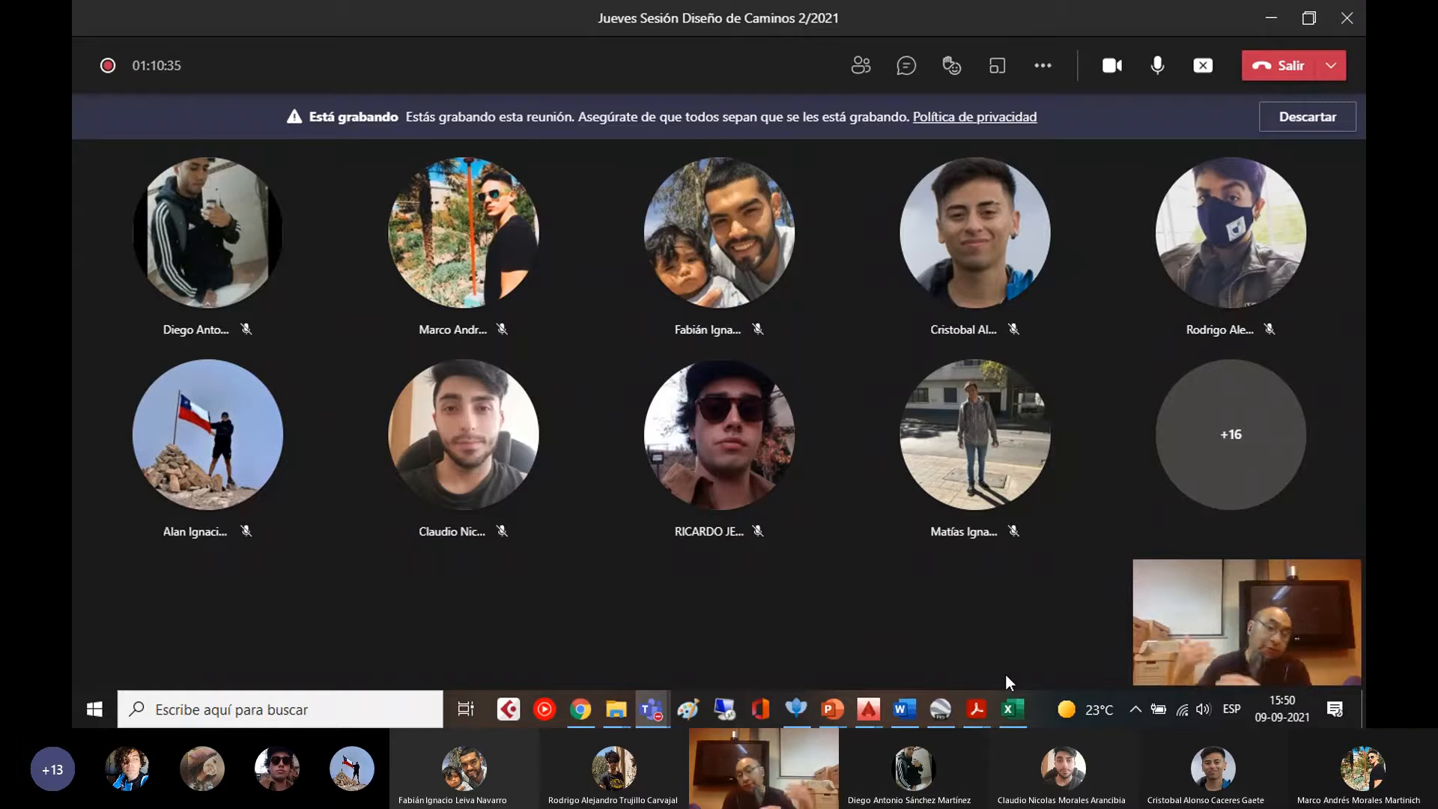
{"action": "left_click", "coordinate": [1271, 21]}
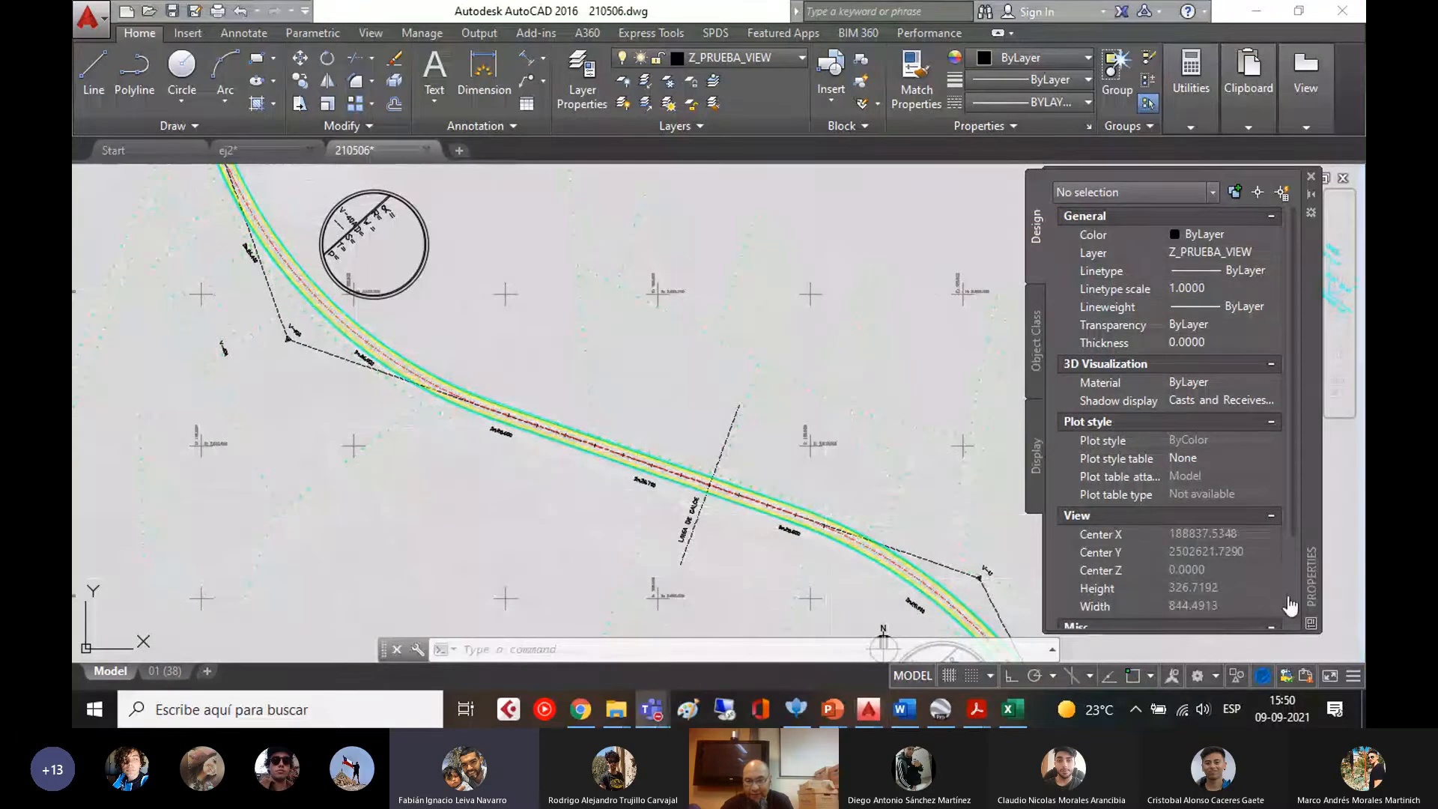
{"action": "left_click", "coordinate": [1131, 600]}
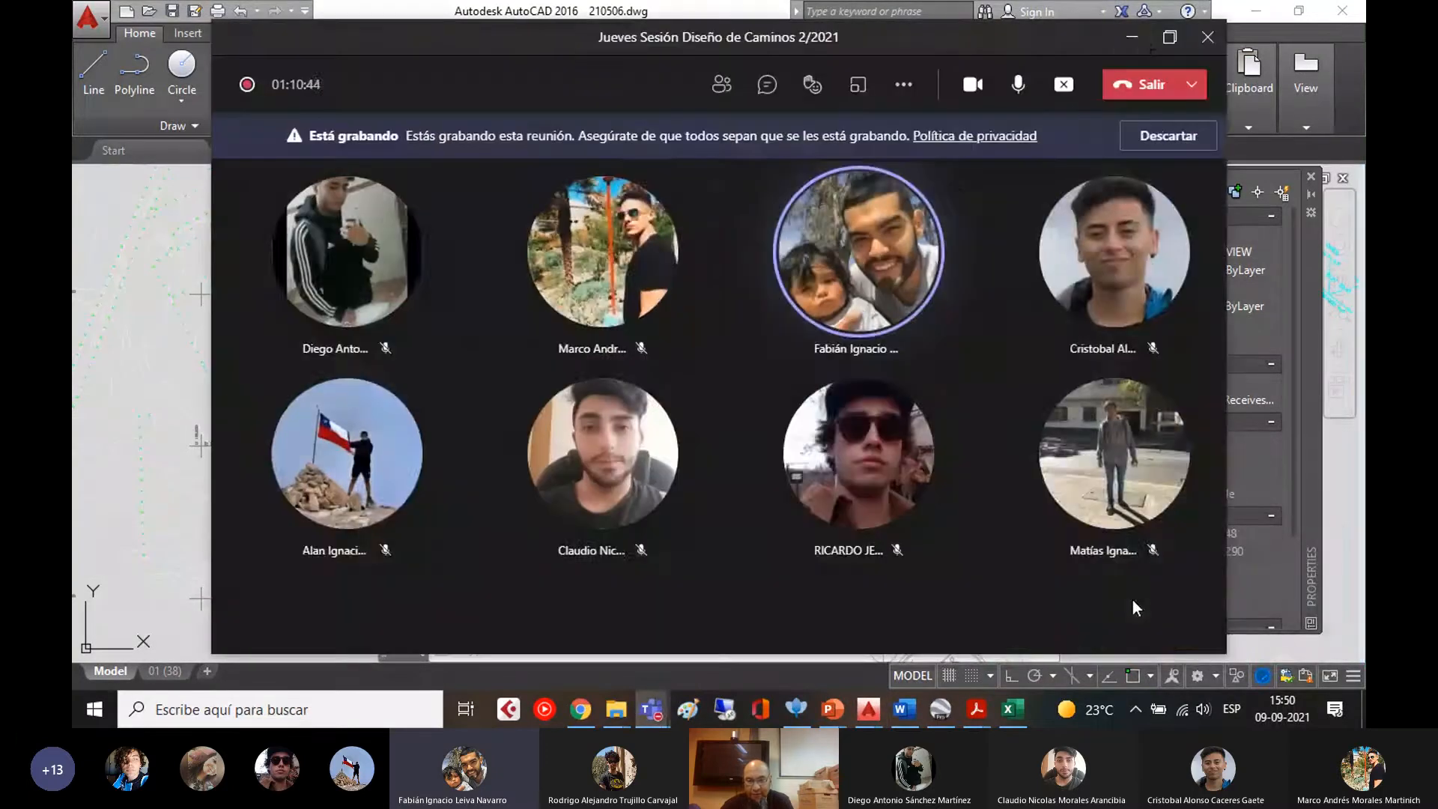
{"action": "left_click", "coordinate": [1170, 37]}
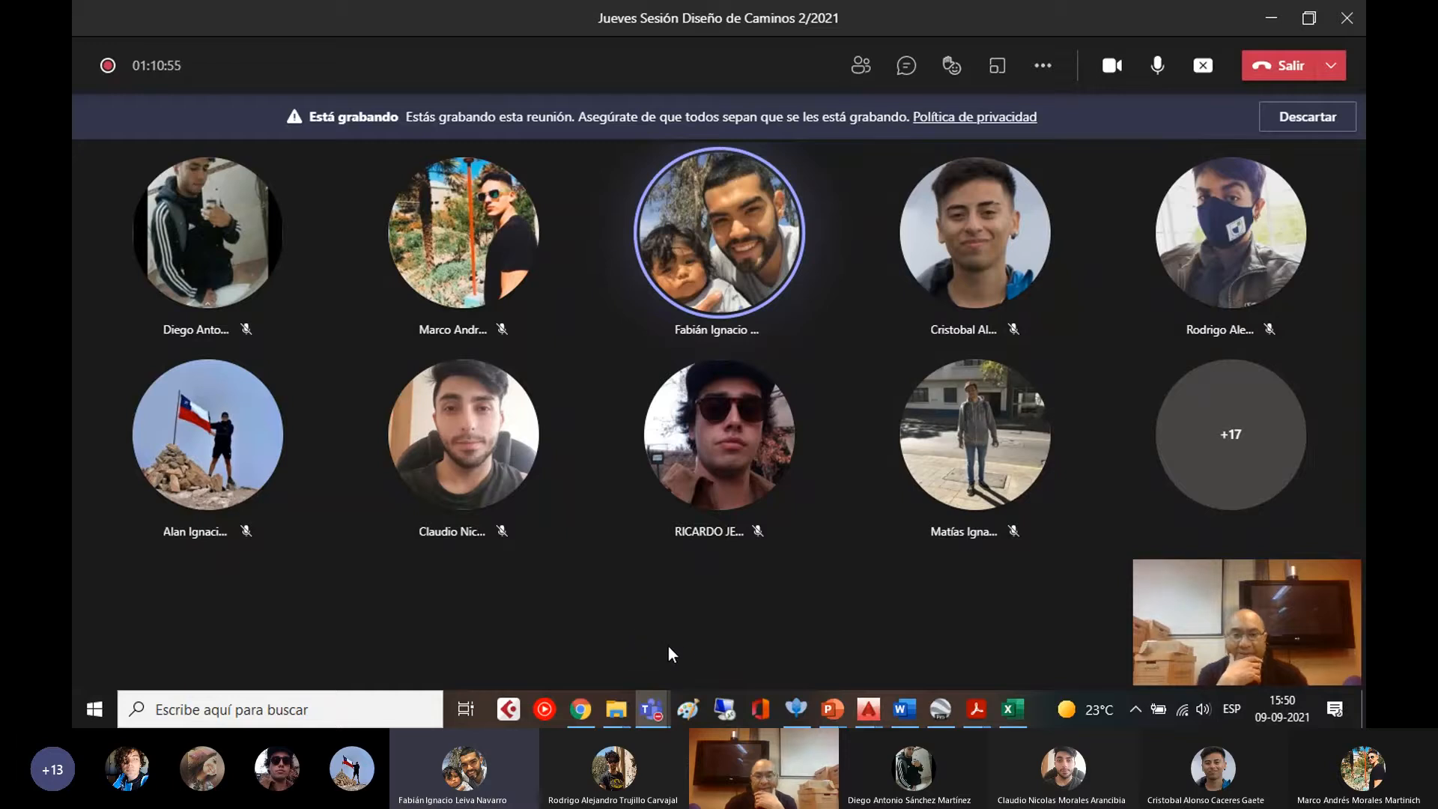
- Switch to 210421_CLR_ej2+desarrollo.pdf in Acrobat Reader and review the axis calculation table and the section 5 visibility data
{"action": "left_click", "coordinate": [977, 709]}
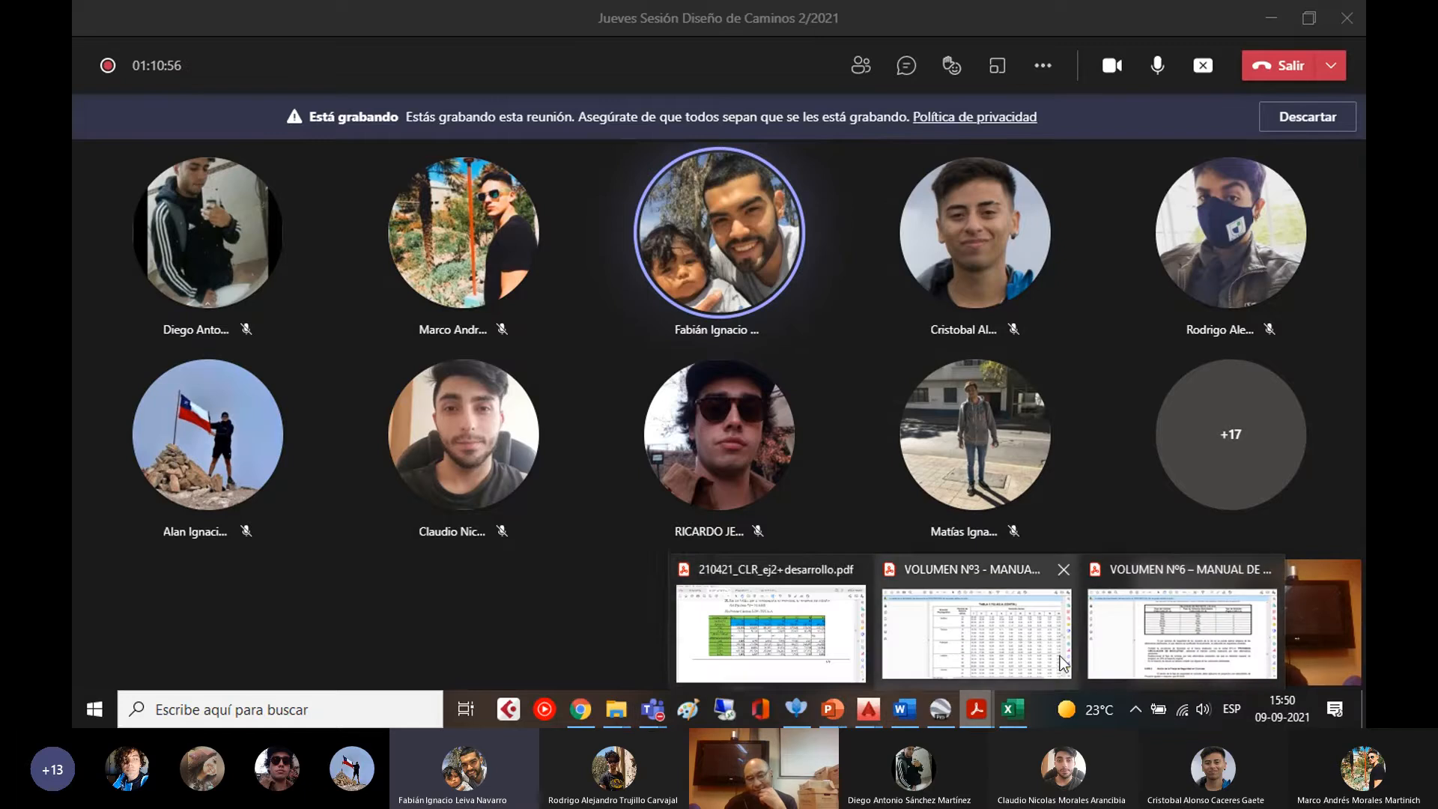
{"action": "left_click", "coordinate": [785, 627]}
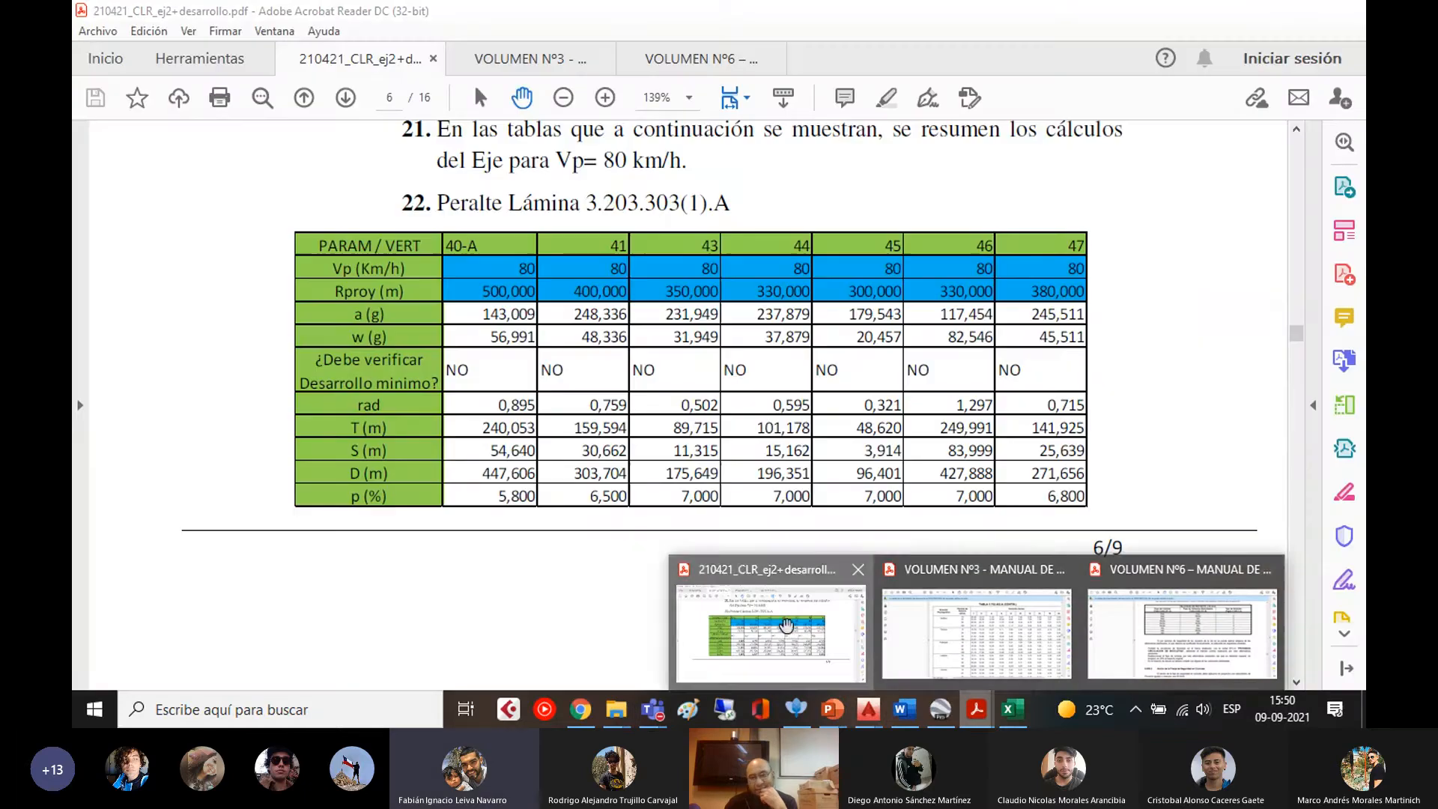
{"action": "scroll", "coordinate": [1303, 239], "scroll_direction": "up", "scroll_amount": 10}
{"action": "mouse_move", "coordinate": [1319, 222]}
{"action": "left_mouse_down"}
{"action": "mouse_move", "coordinate": [1325, 174]}
{"action": "mouse_move", "coordinate": [1315, 317]}
{"action": "mouse_move", "coordinate": [1286, 433]}
{"action": "left_mouse_up"}
{"action": "scroll", "coordinate": [915, 418], "scroll_direction": "up", "scroll_amount": 15}
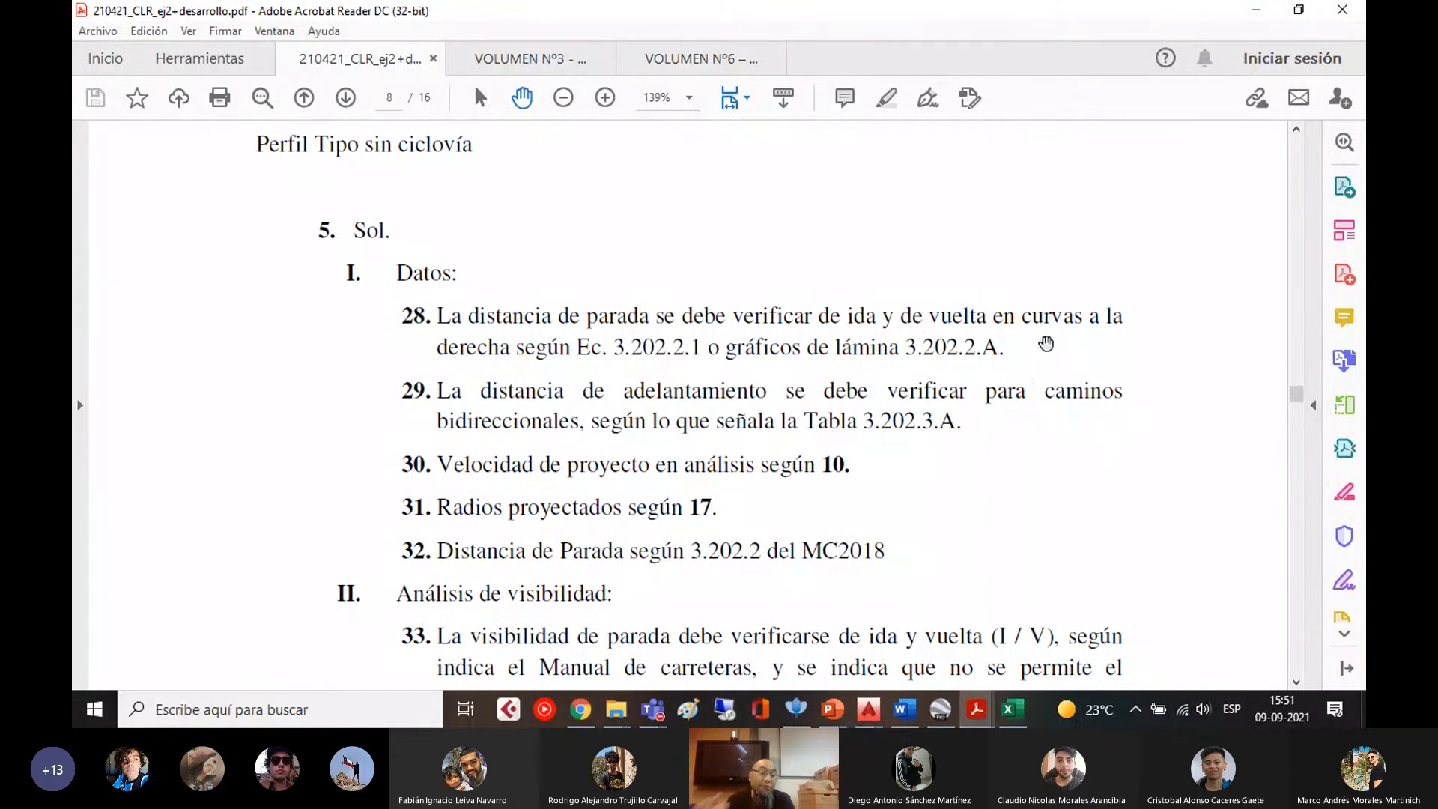
- Return to ej2.dwg in AutoCAD and delete the three tangent circles near vertex V-40A
{"action": "left_click", "coordinate": [867, 709]}
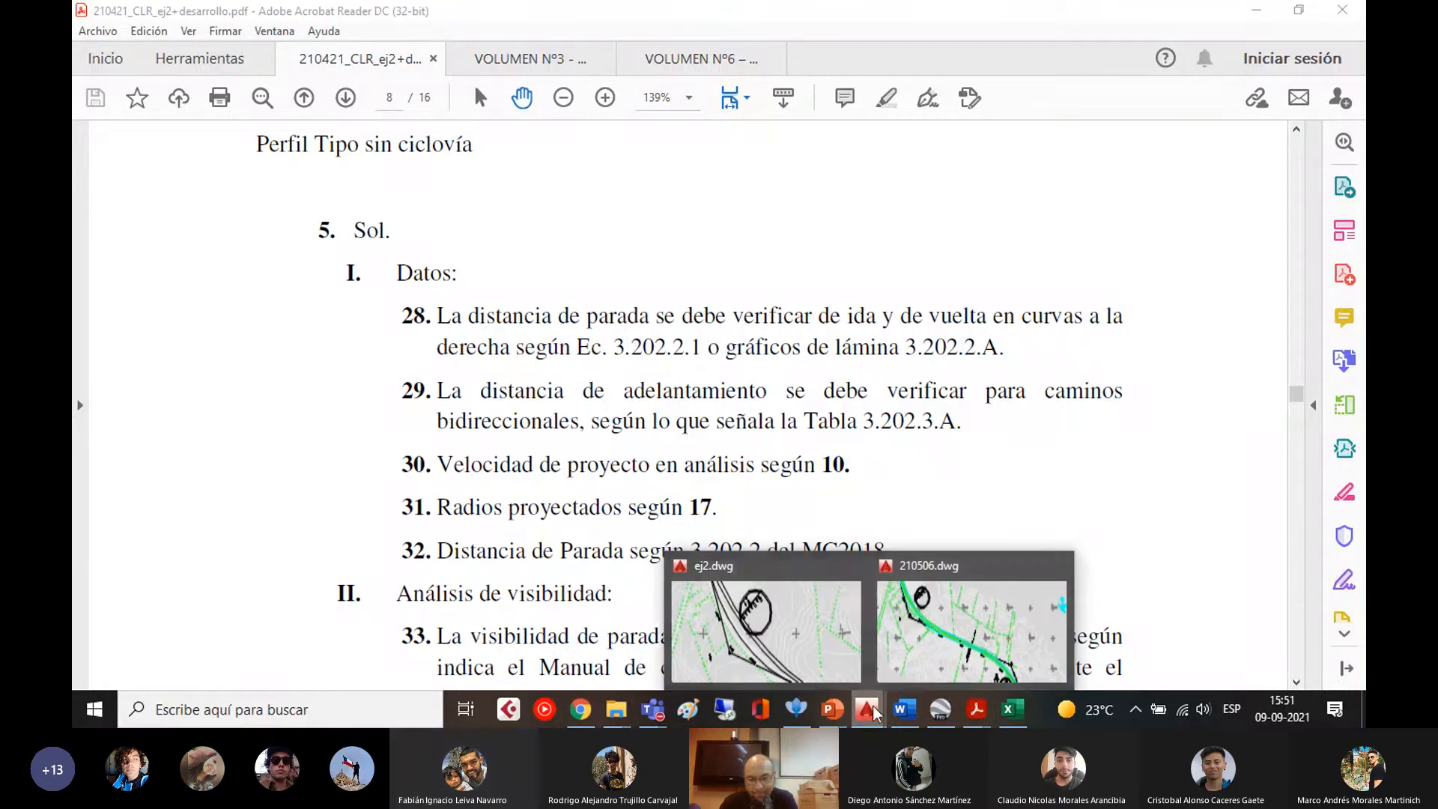
{"action": "left_click", "coordinate": [789, 668]}
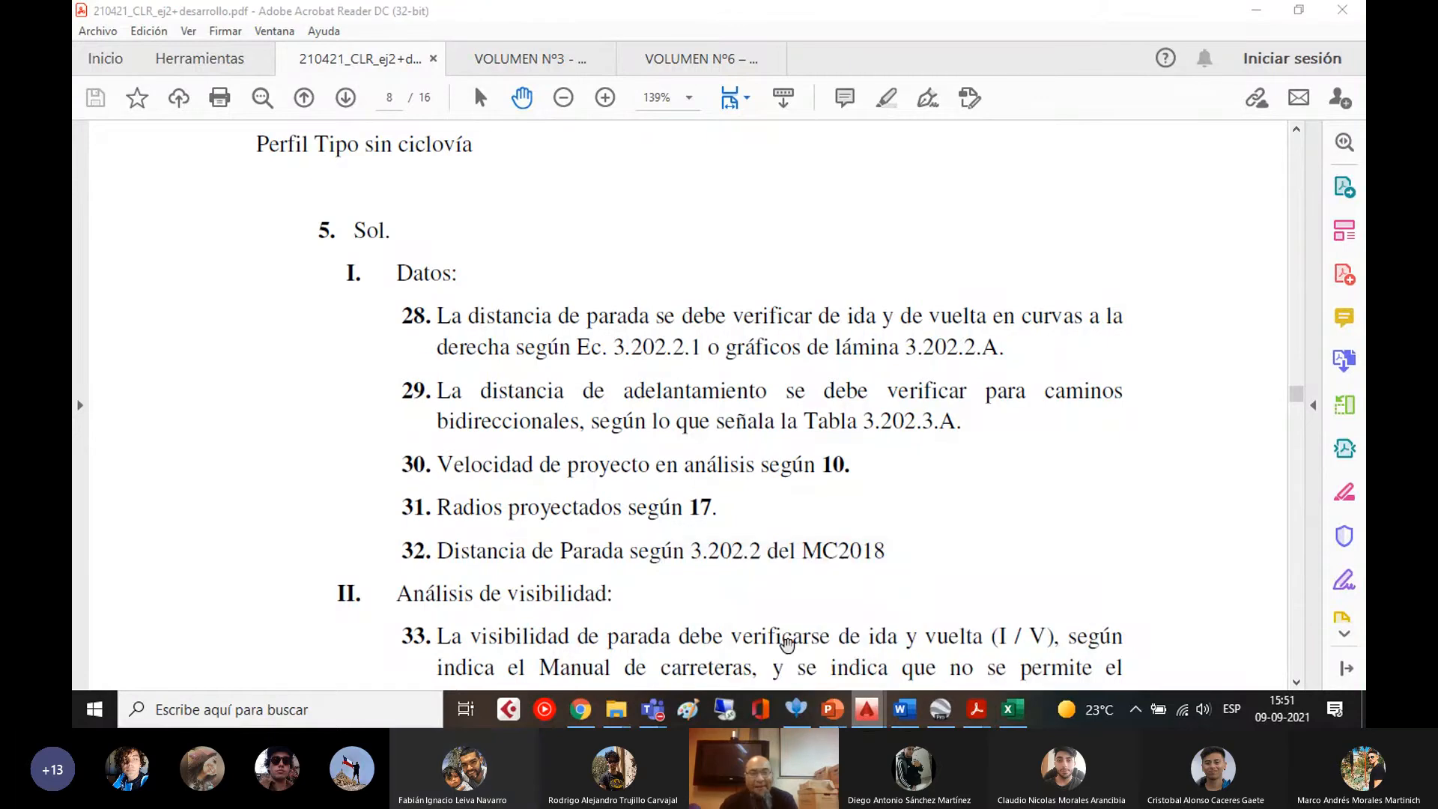
{"action": "scroll", "coordinate": [585, 353], "scroll_direction": "up", "scroll_amount": 10}
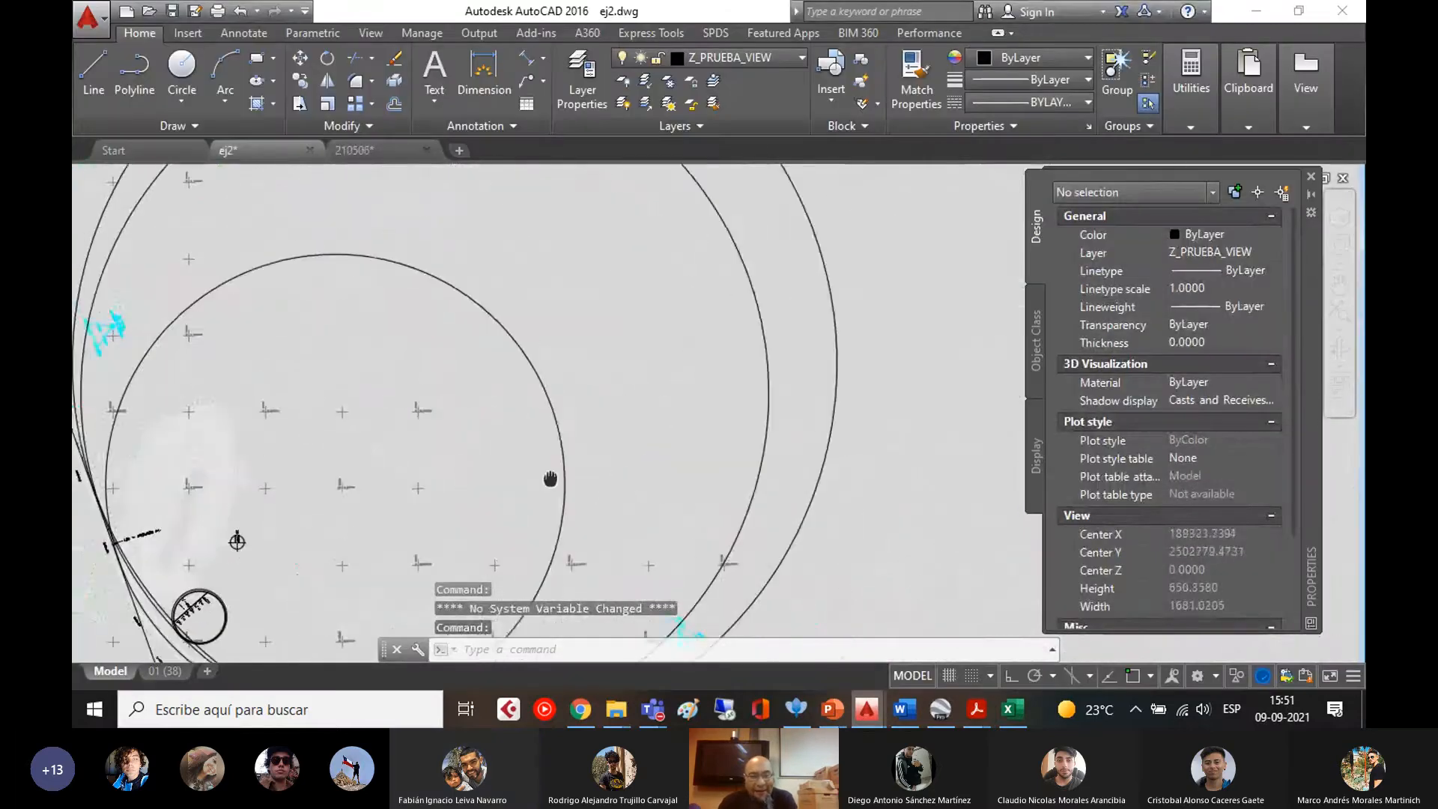
{"action": "left_click", "coordinate": [560, 367]}
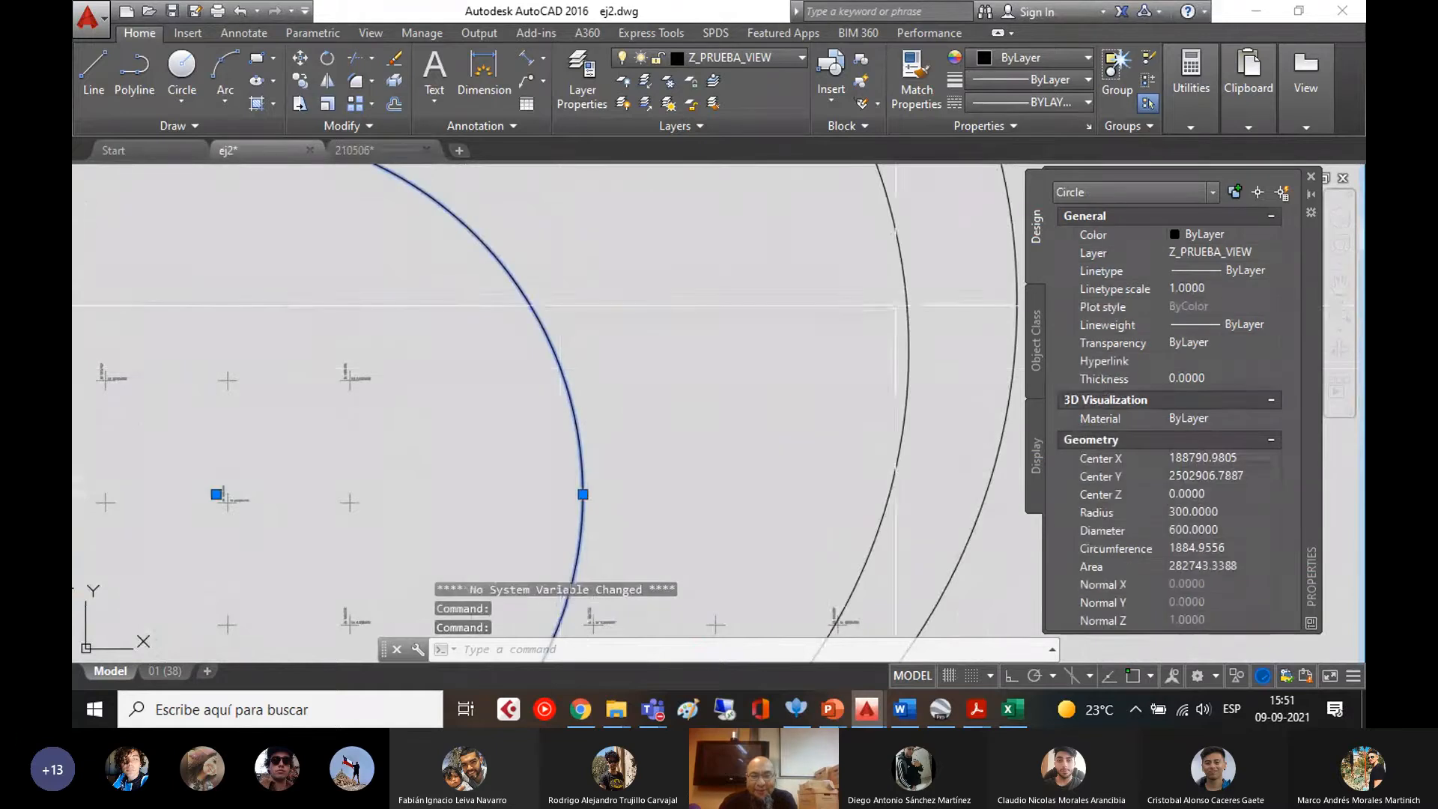
{"action": "scroll", "coordinate": [896, 305], "scroll_direction": "down", "scroll_amount": 3}
{"action": "left_click", "coordinate": [793, 346]}
{"action": "left_click", "coordinate": [247, 524]}
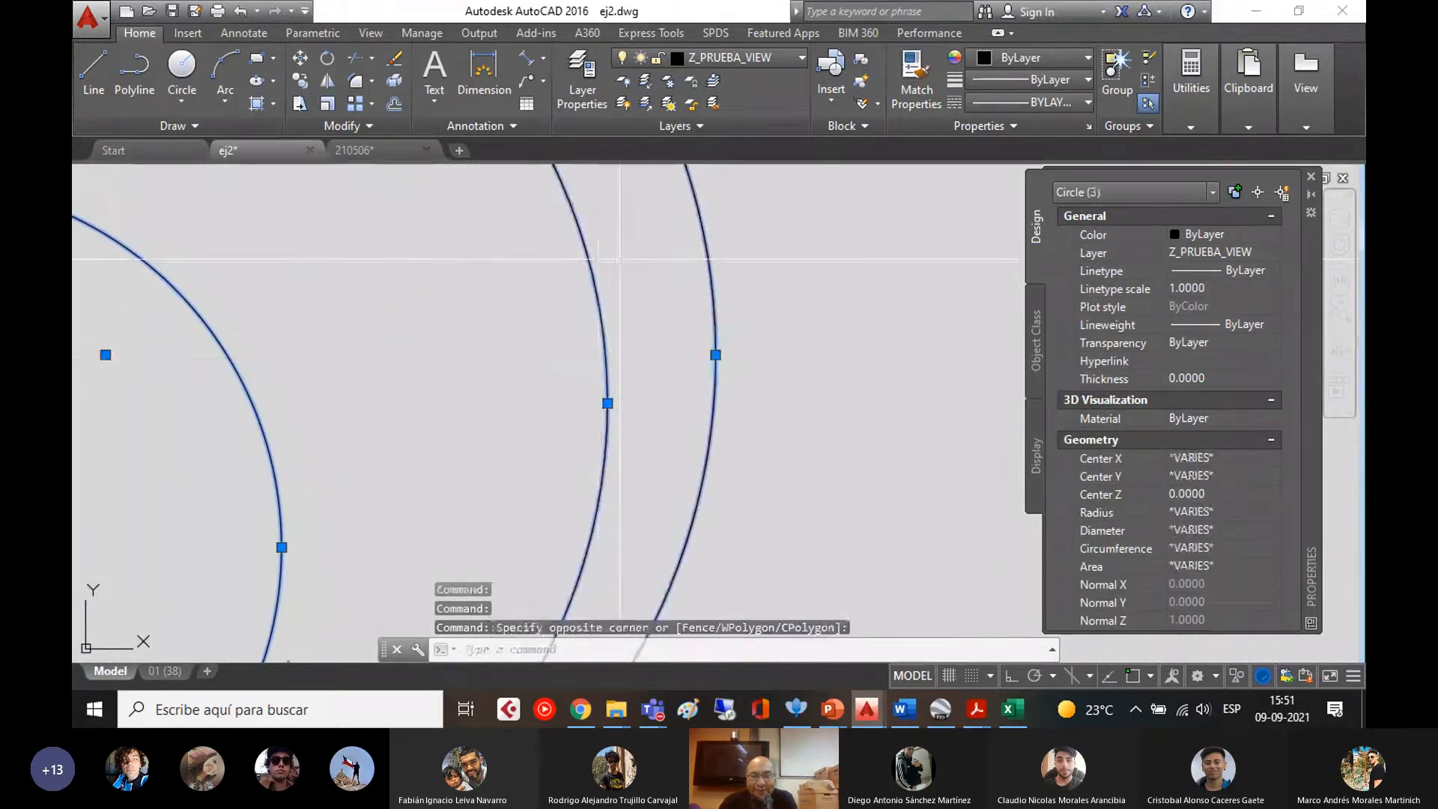
{"action": "scroll", "coordinate": [668, 379], "scroll_direction": "down", "scroll_amount": 3}
{"action": "key", "text": "Delete"}
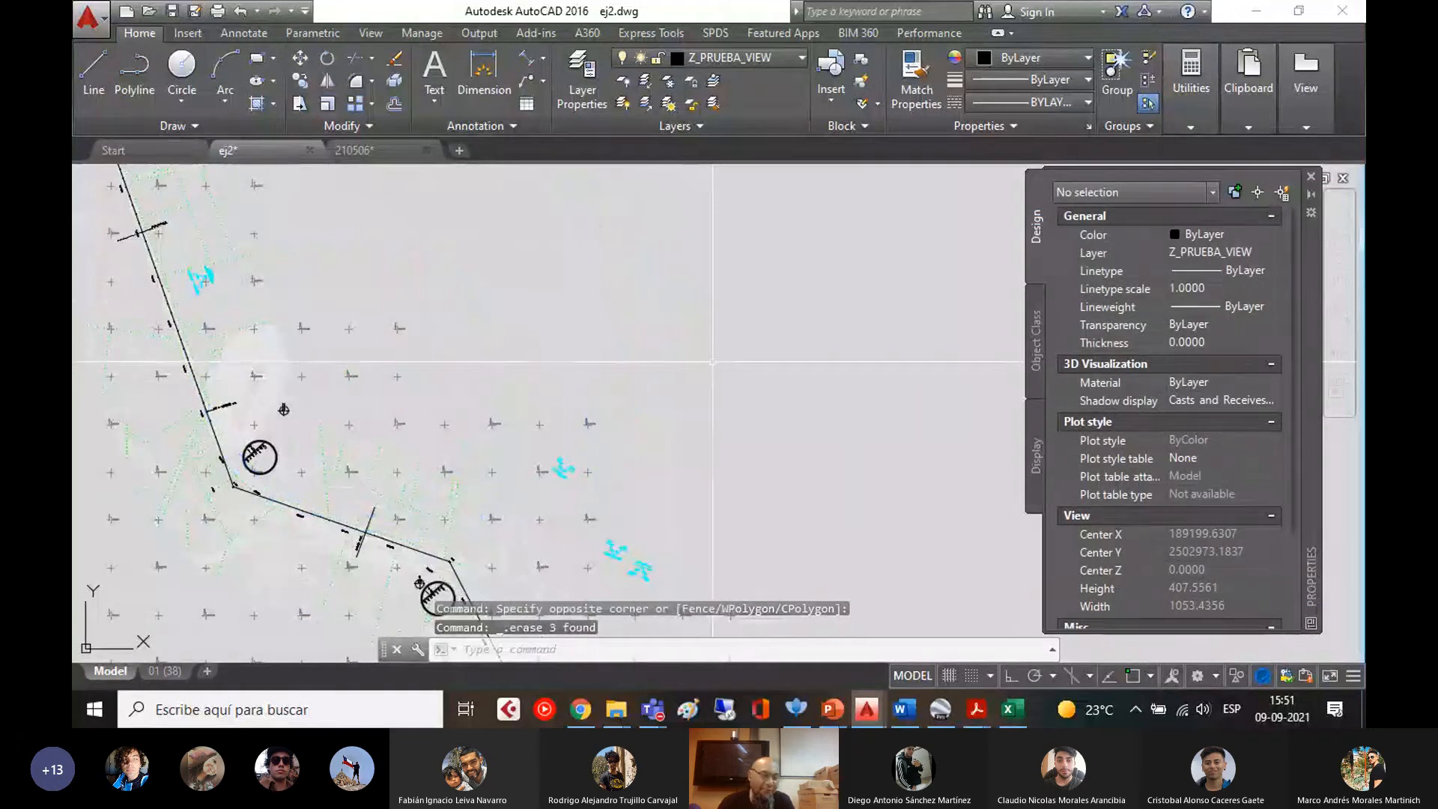
{"action": "scroll", "coordinate": [659, 426], "scroll_direction": "down", "scroll_amount": 3}
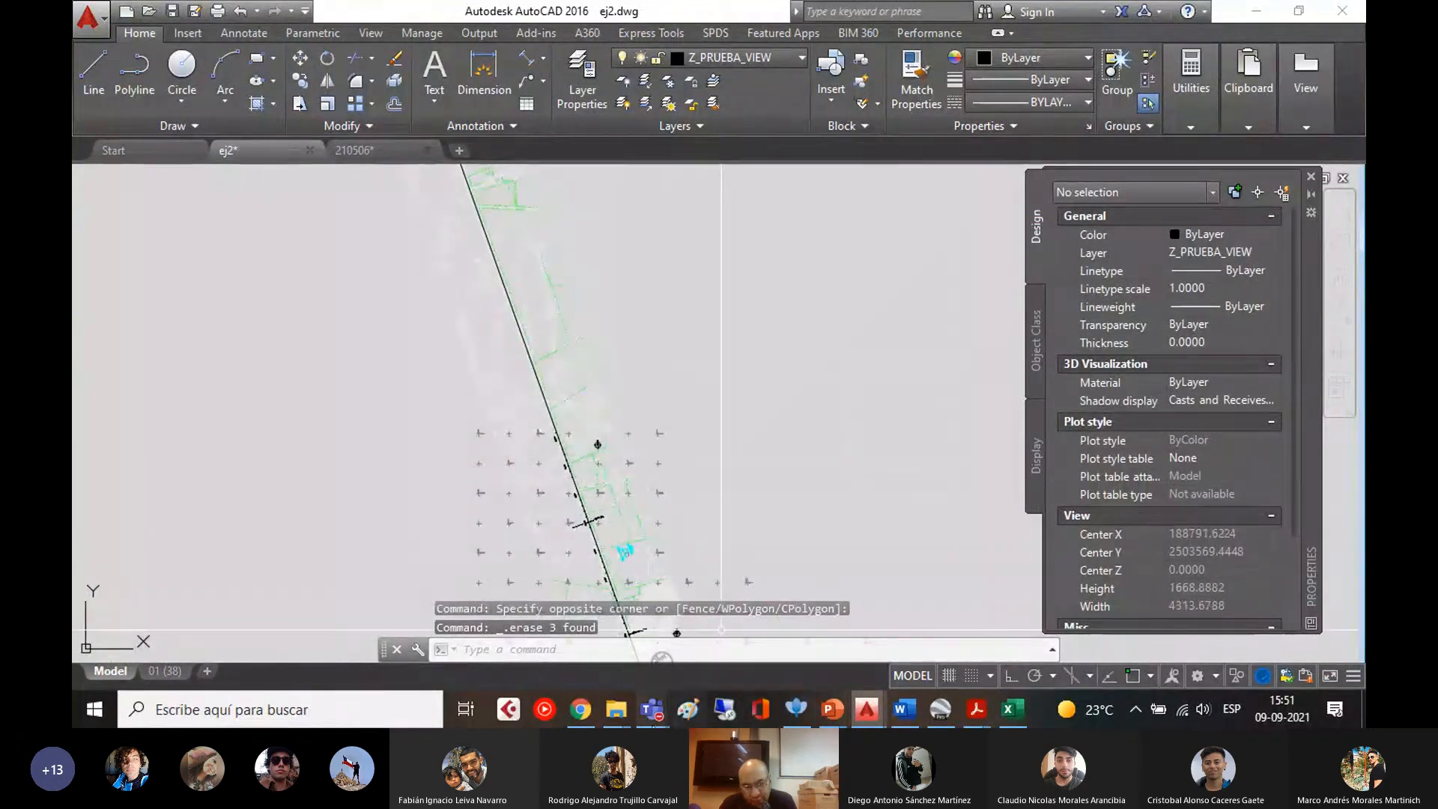
- Open Volumen_N°2_Jun.2020.pdf from the MC2020 folder and go to Capítulo 2.900, expanding its bookmark
{"action": "mouse_move", "coordinate": [616, 711]}
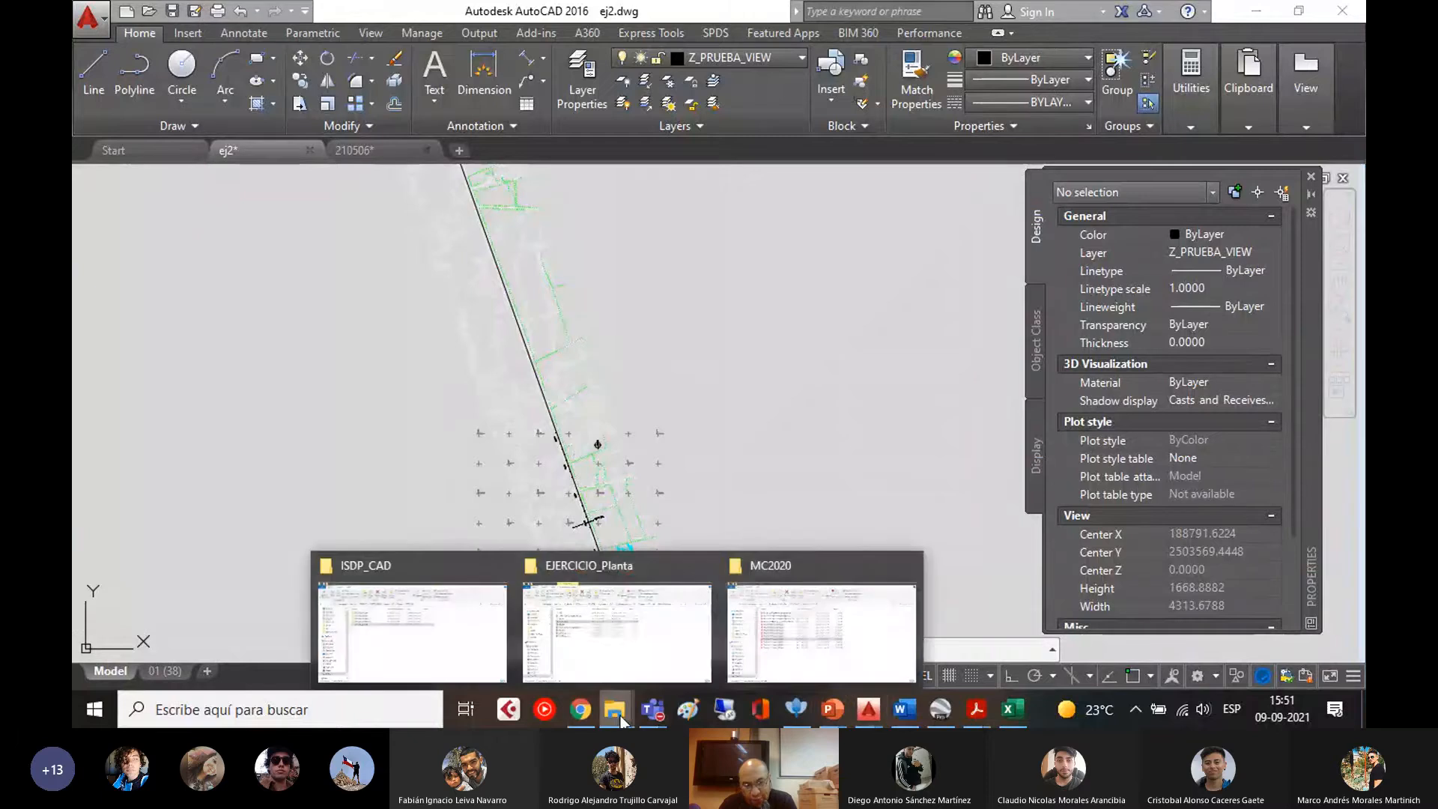
{"action": "left_click", "coordinate": [792, 633]}
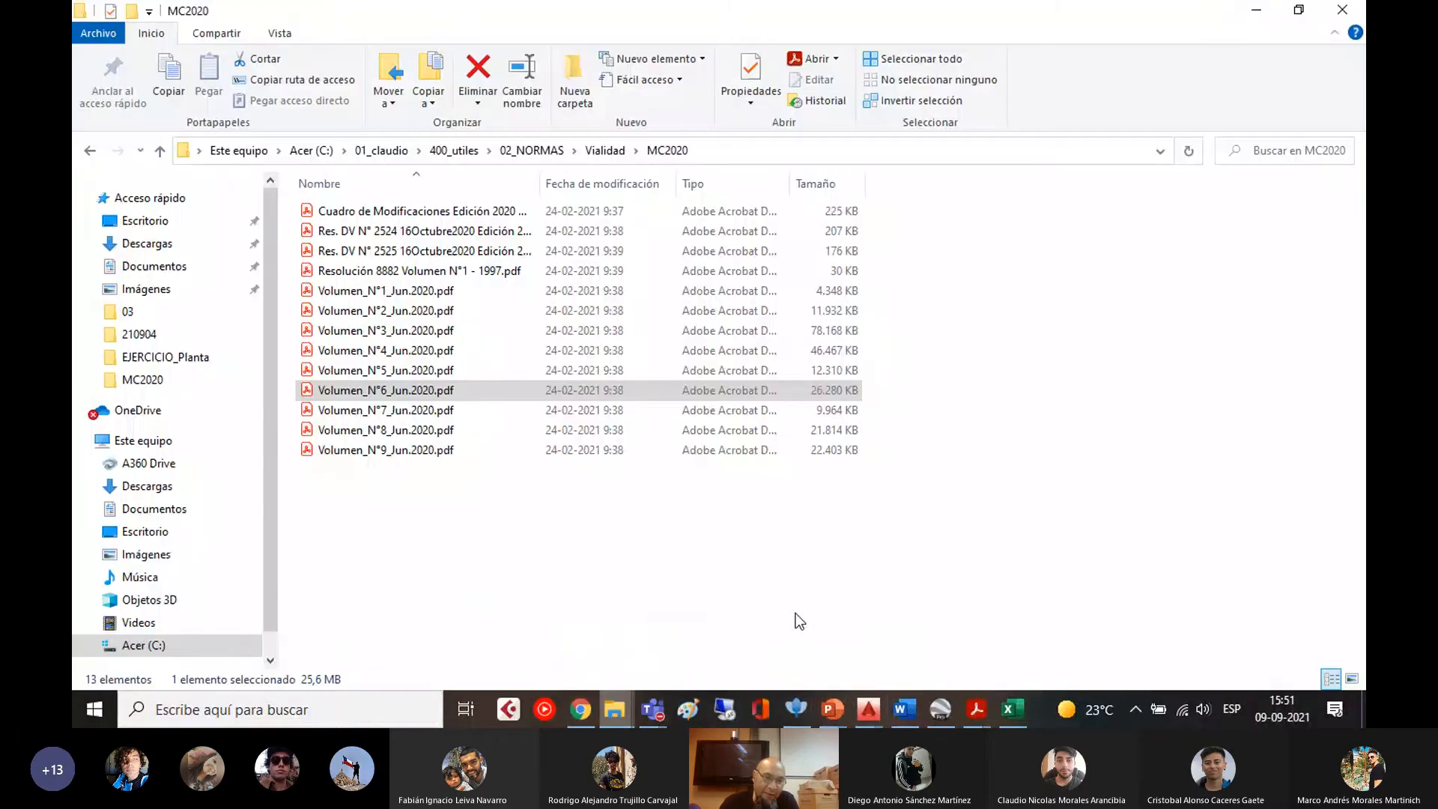
{"action": "double_click", "coordinate": [378, 310]}
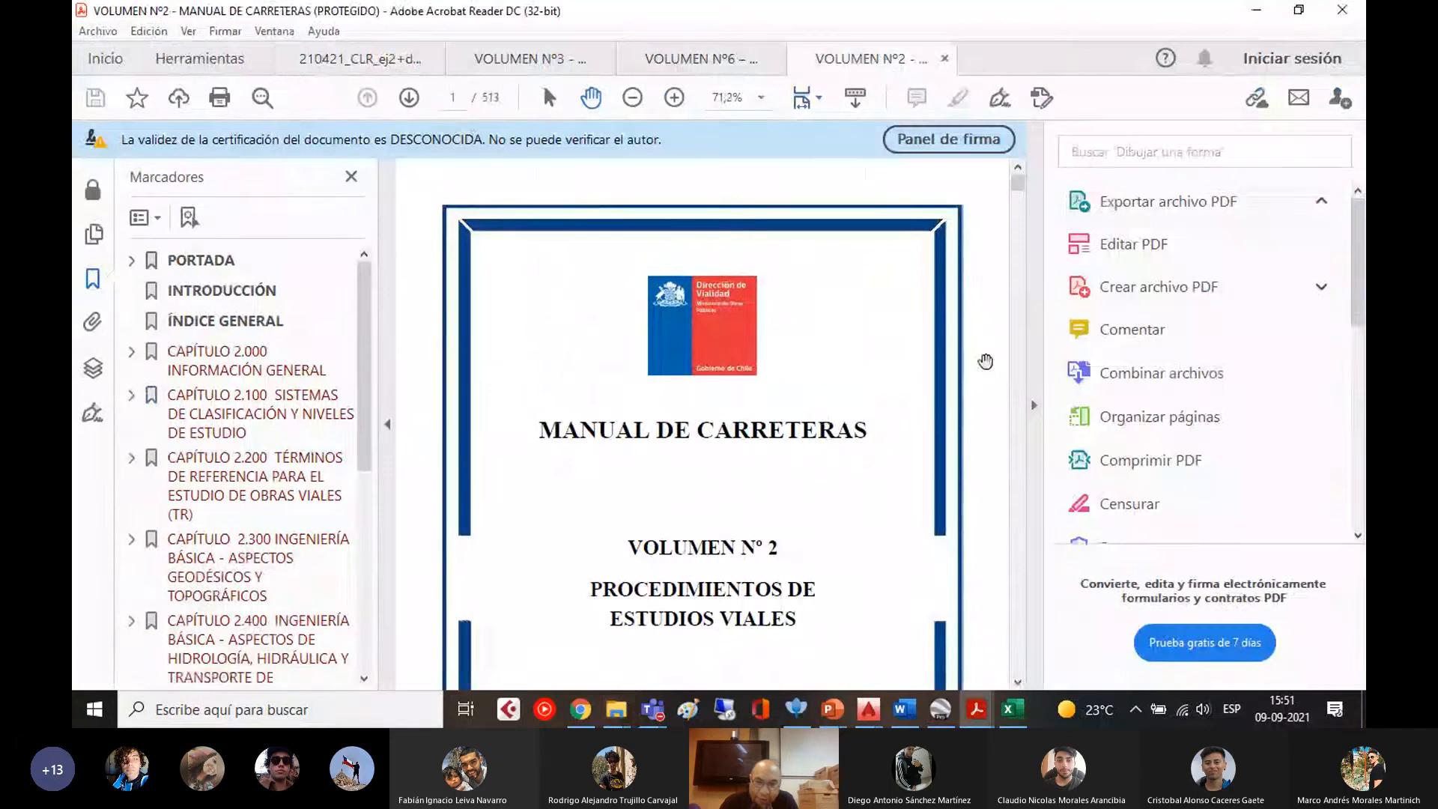
{"action": "left_click_drag", "start_coordinate": [365, 345], "coordinate": [346, 602]}
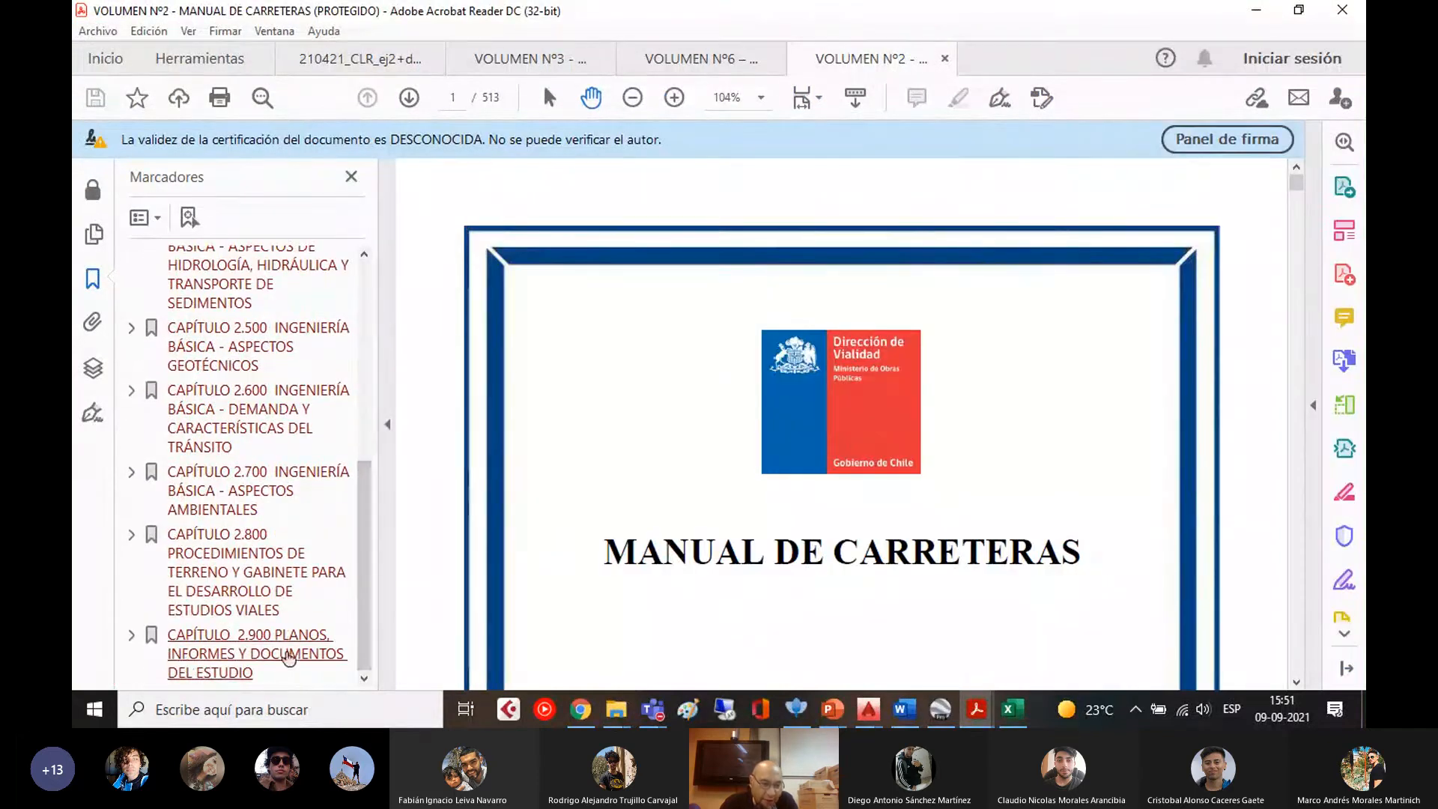
{"action": "left_click", "coordinate": [221, 666]}
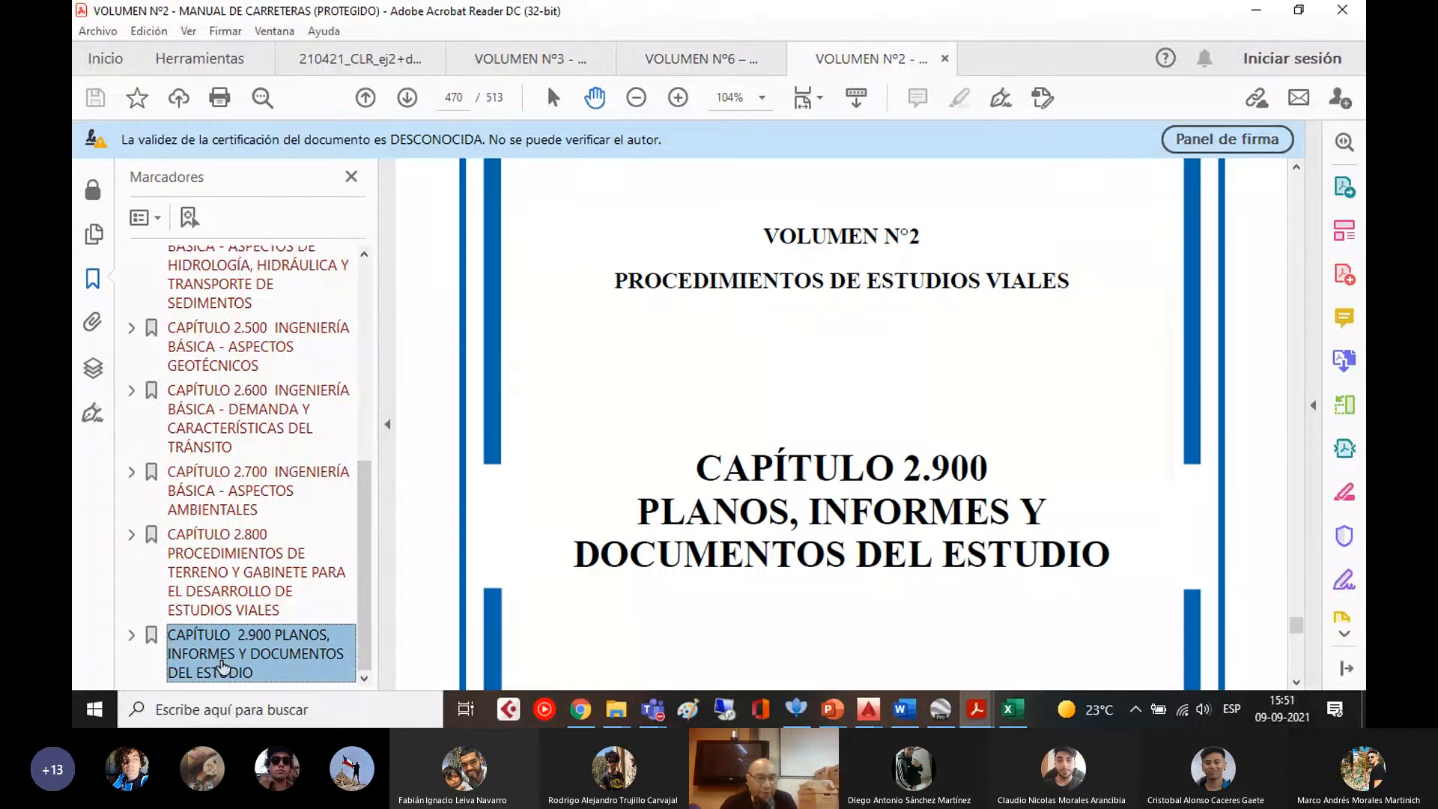
{"action": "left_click", "coordinate": [134, 638]}
- Review the index of Capítulo 2.900 and the sheet format, character size and plan content provisions of Sección 2.902
{"action": "scroll", "coordinate": [915, 450], "scroll_direction": "down", "scroll_amount": 2}
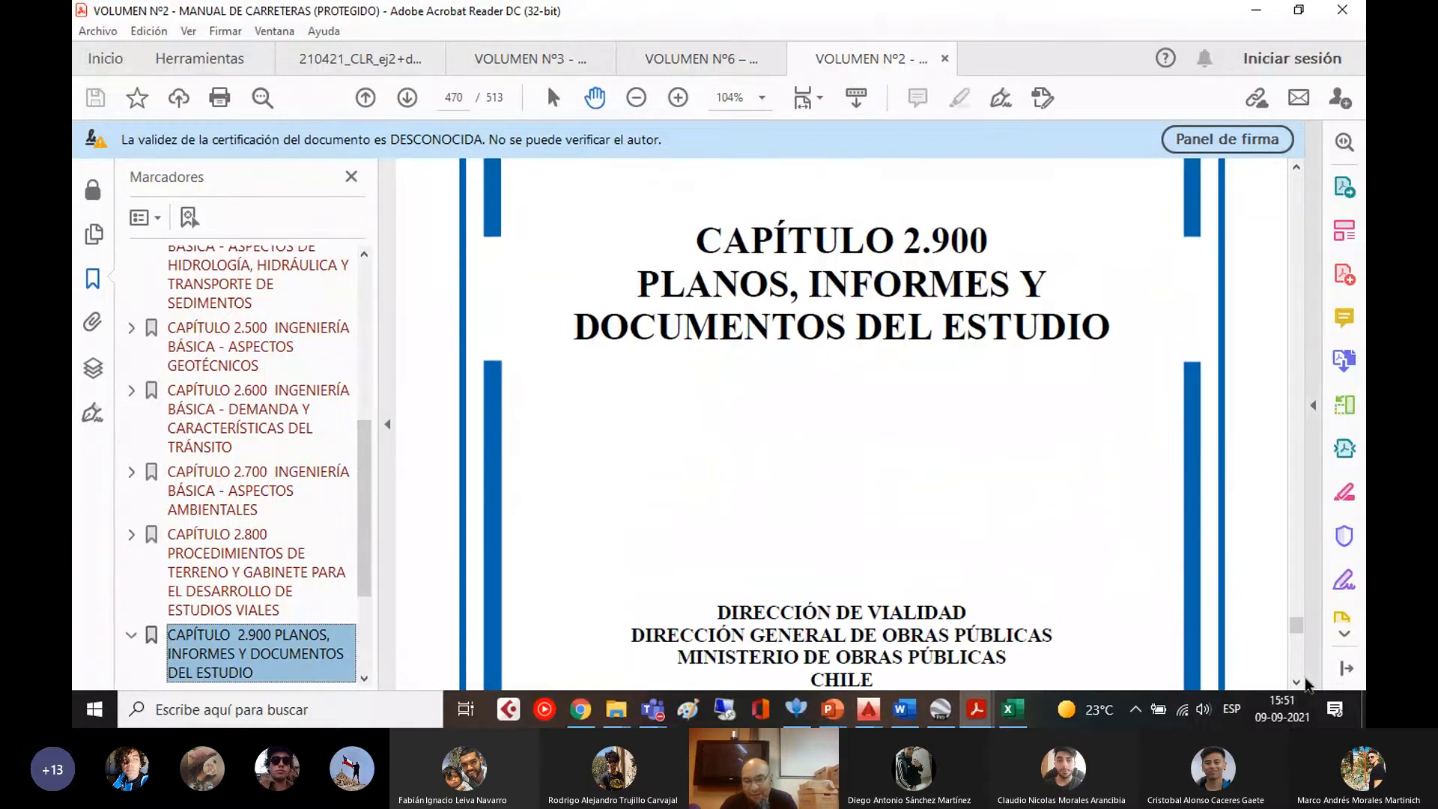
{"action": "scroll", "coordinate": [1295, 678], "scroll_direction": "down", "scroll_amount": 8}
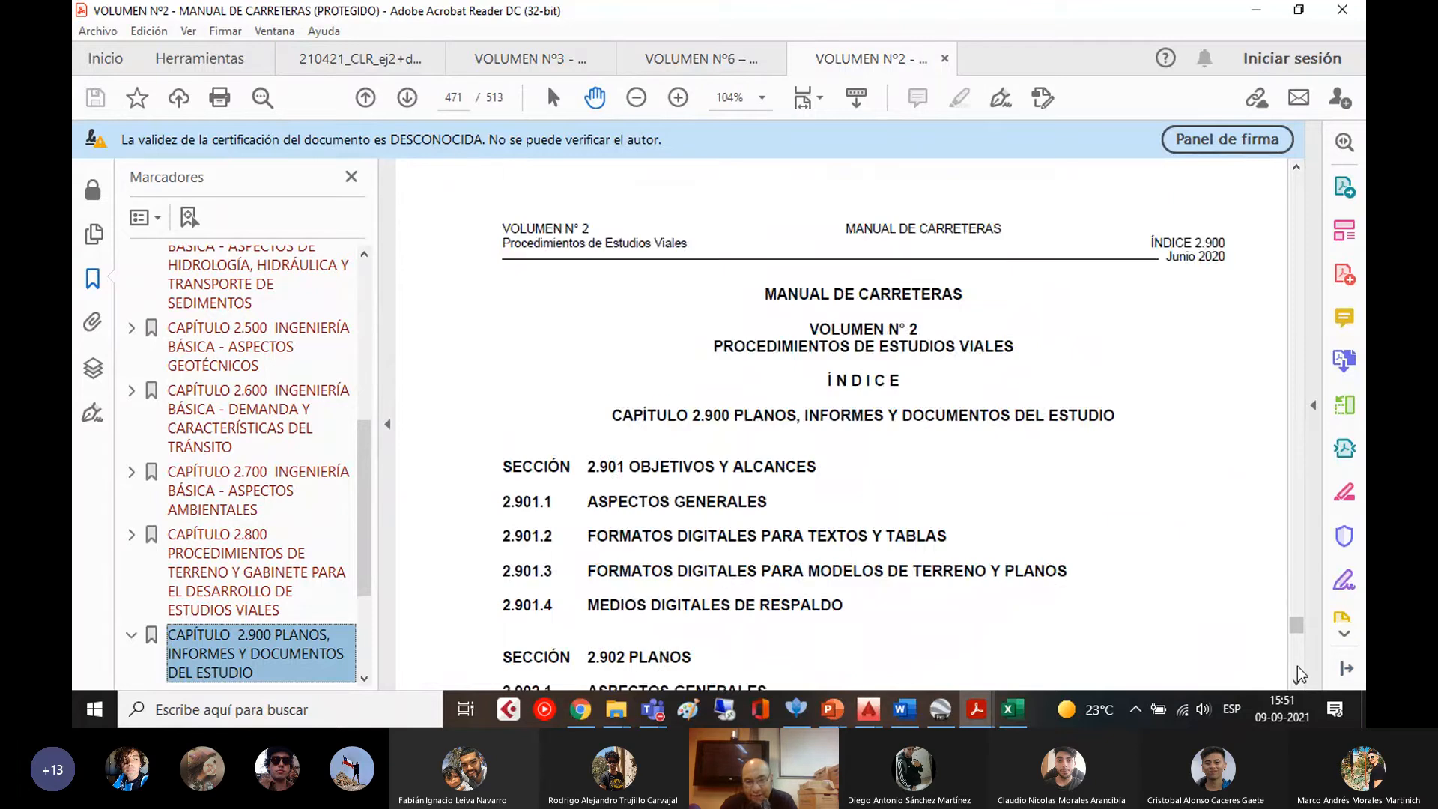
{"action": "scroll", "coordinate": [1301, 674], "scroll_direction": "down", "scroll_amount": 10}
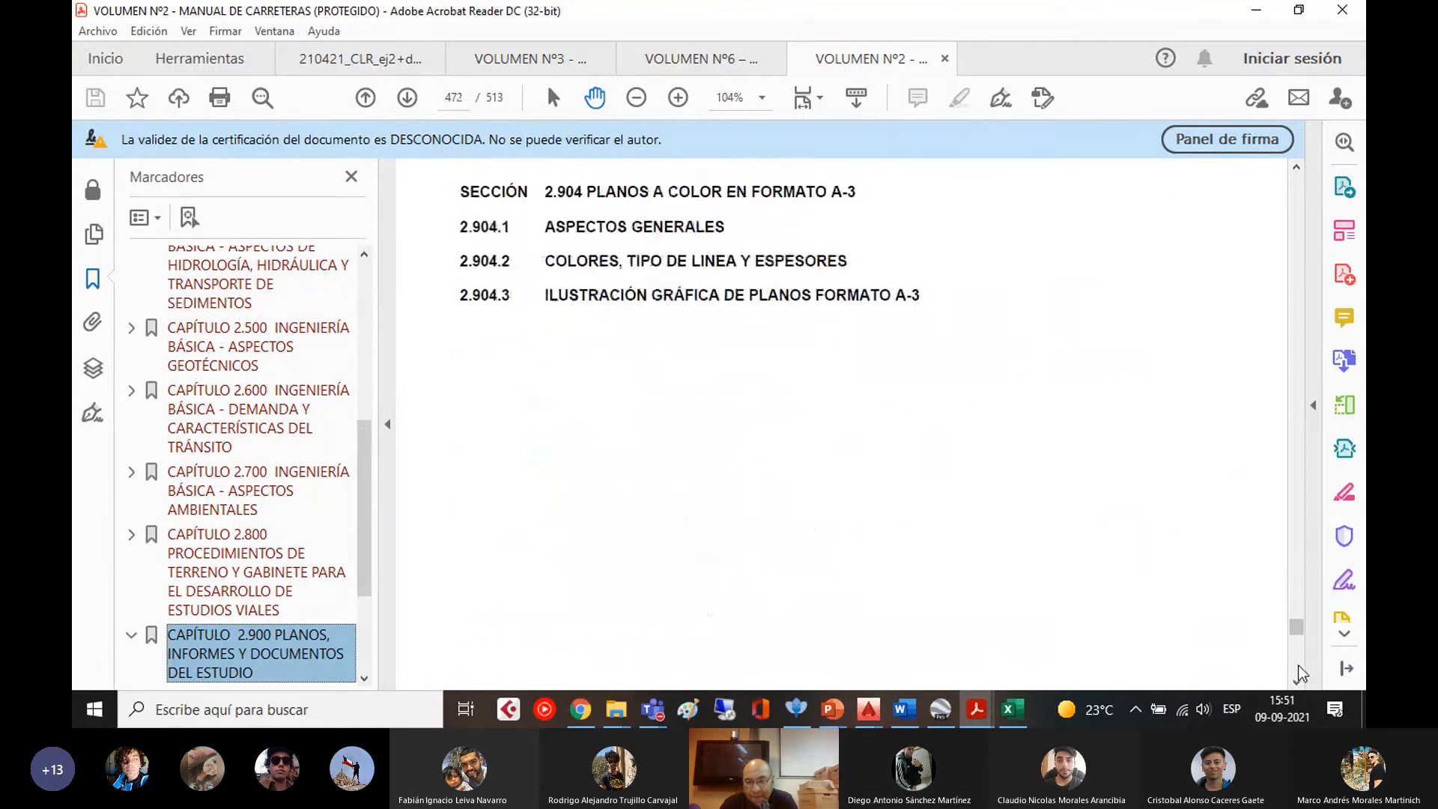
{"action": "scroll", "coordinate": [1300, 672], "scroll_direction": "down", "scroll_amount": 5}
{"action": "scroll", "coordinate": [1301, 672], "scroll_direction": "down", "scroll_amount": 8}
{"action": "scroll", "coordinate": [1301, 672], "scroll_direction": "down", "scroll_amount": 5}
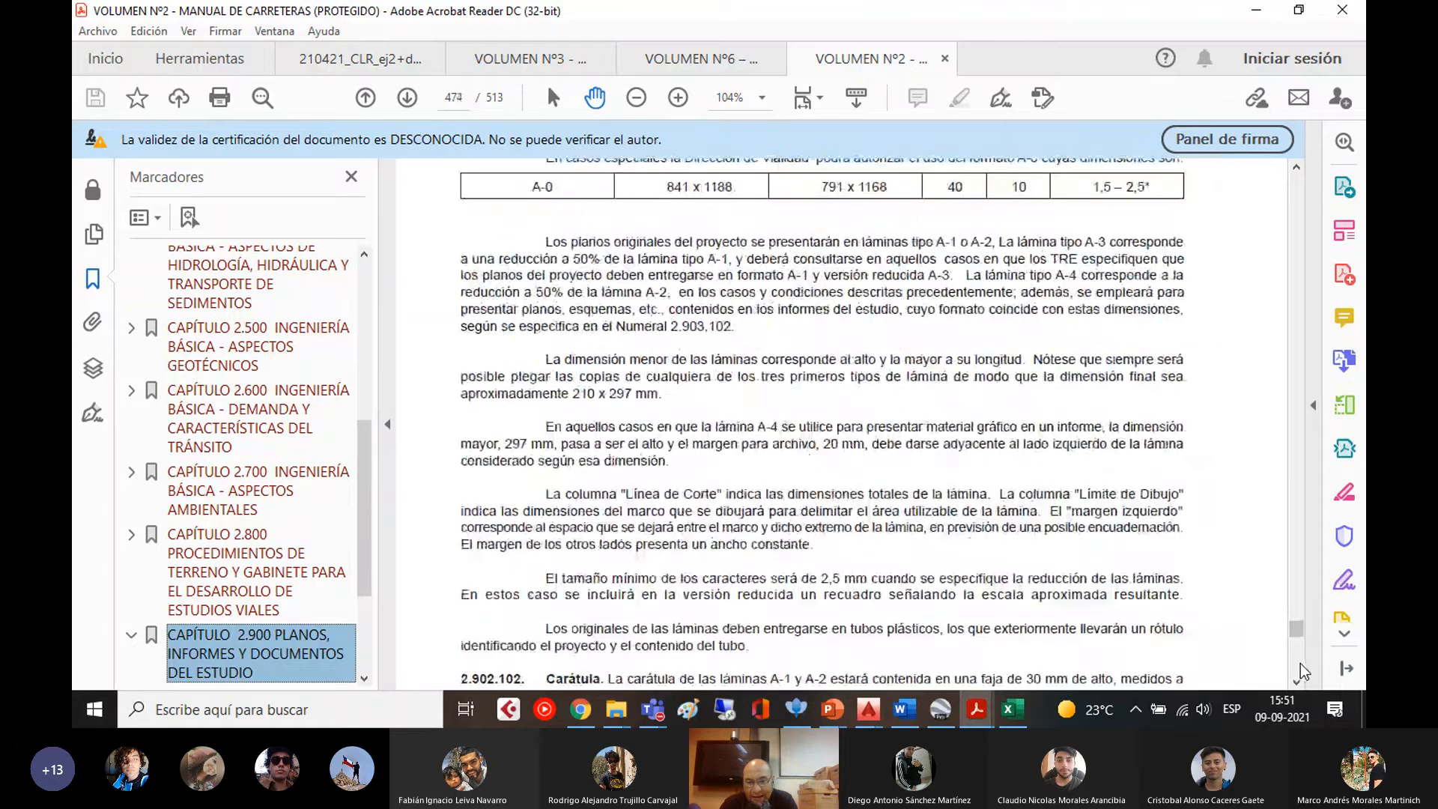
{"action": "scroll", "coordinate": [1301, 672], "scroll_direction": "down", "scroll_amount": 20}
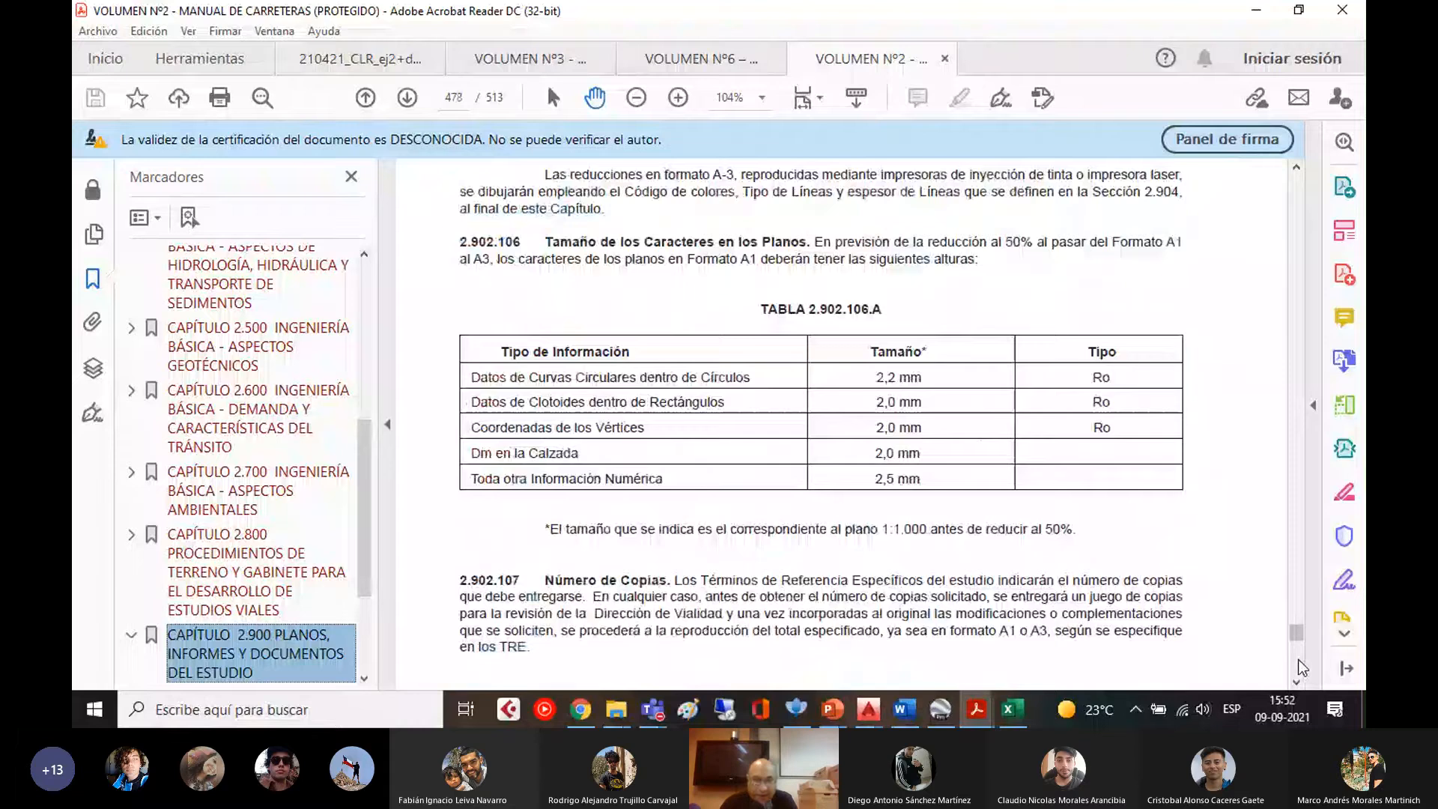
{"action": "scroll", "coordinate": [1303, 667], "scroll_direction": "down", "scroll_amount": 10}
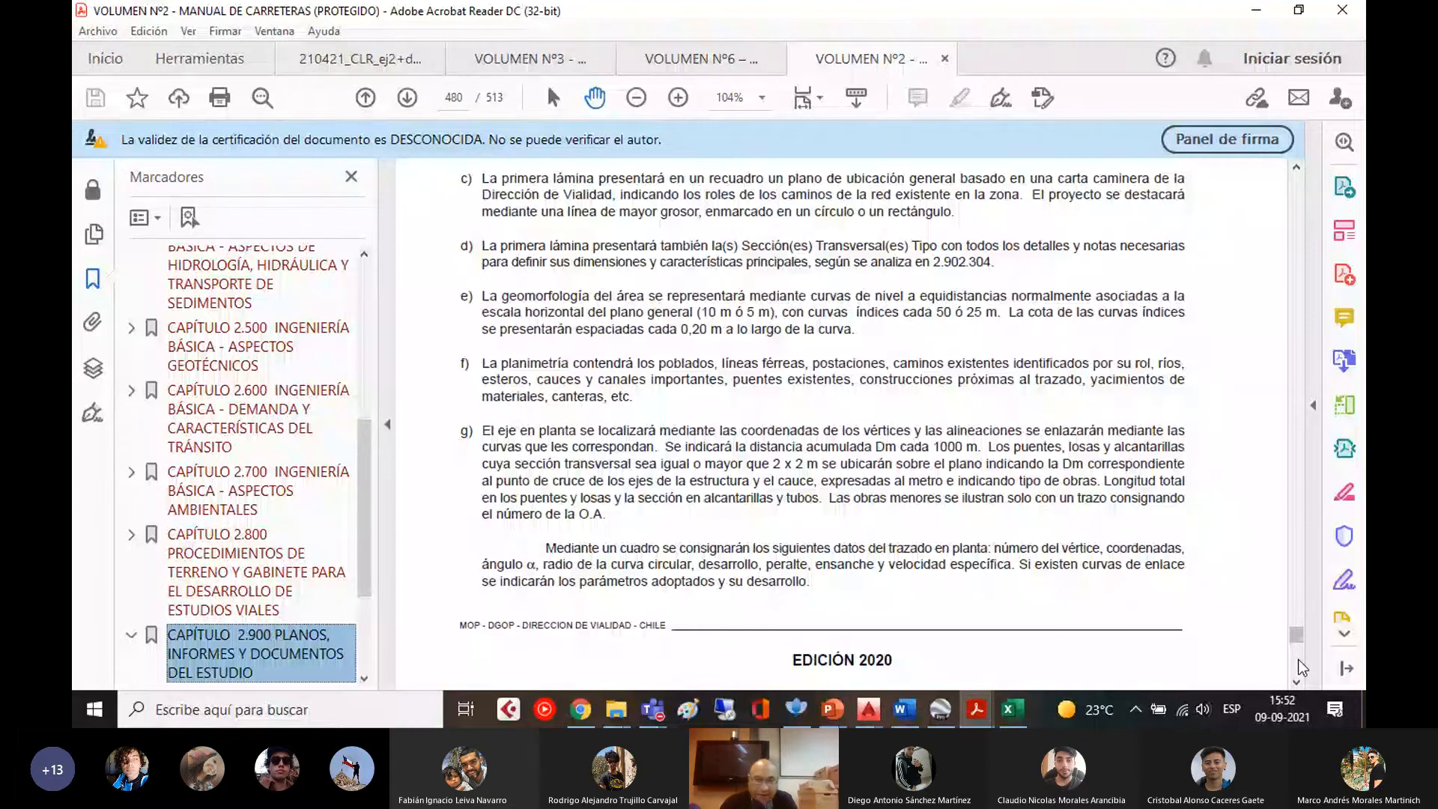
- Examine the illustrated plan and profile sheet on page 482 at 150% zoom, down to the axis start at Dm 7.000
{"action": "scroll", "coordinate": [826, 468], "scroll_direction": "down", "scroll_amount": 10}
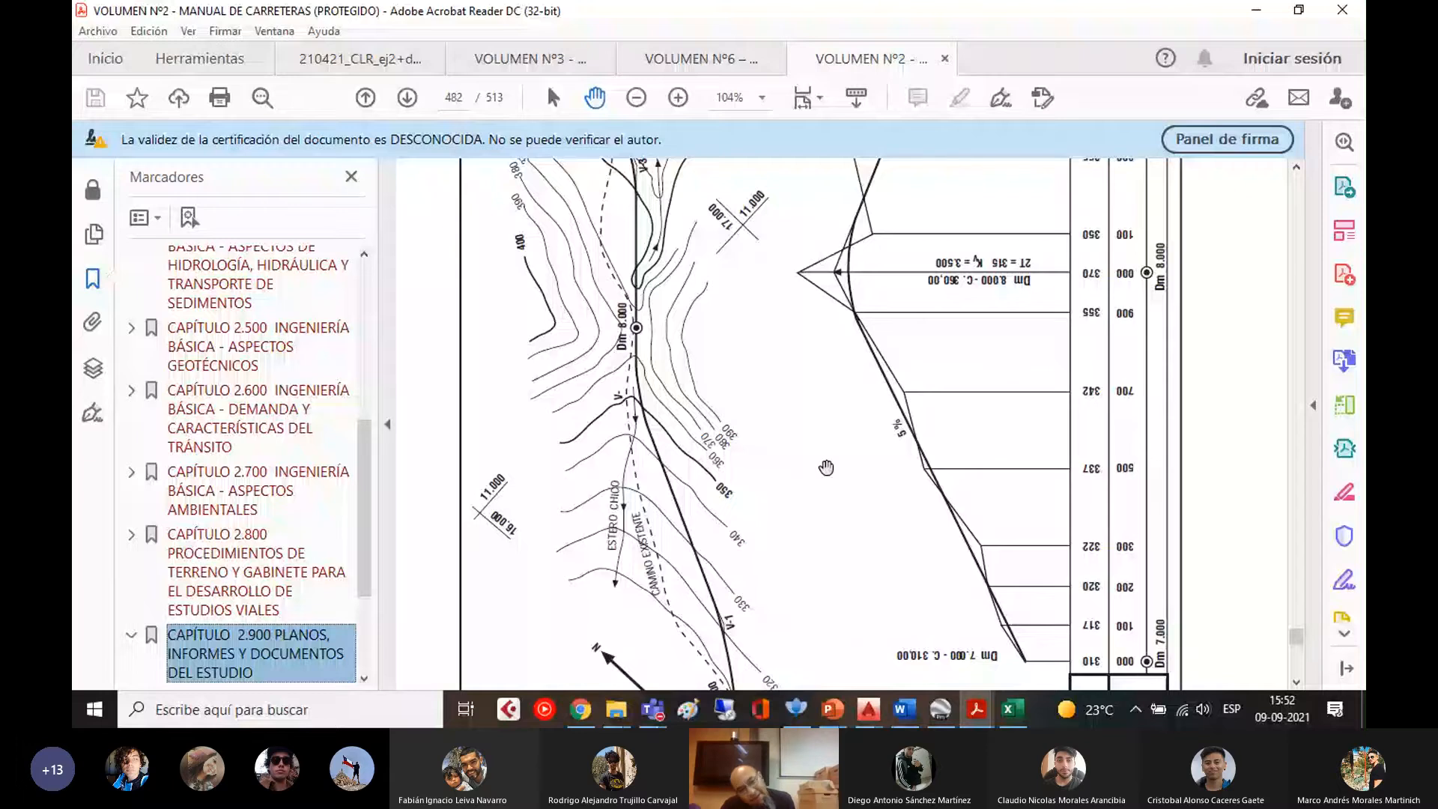
{"action": "scroll", "coordinate": [826, 467], "scroll_direction": "up", "scroll_amount": 2, "text": "ctrl"}
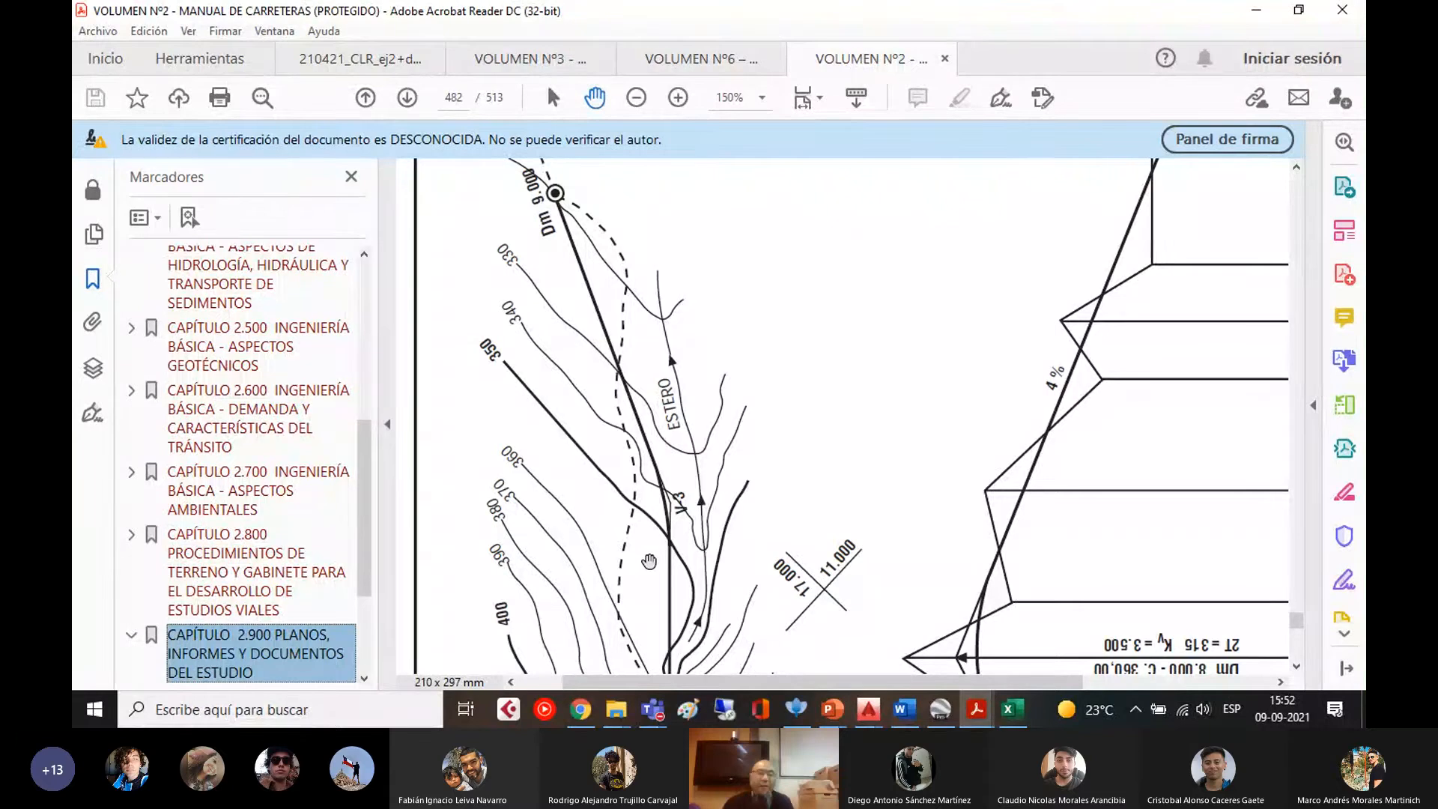
{"action": "scroll", "coordinate": [760, 550], "scroll_direction": "down", "scroll_amount": 2}
{"action": "scroll", "coordinate": [761, 551], "scroll_direction": "down", "scroll_amount": 10}
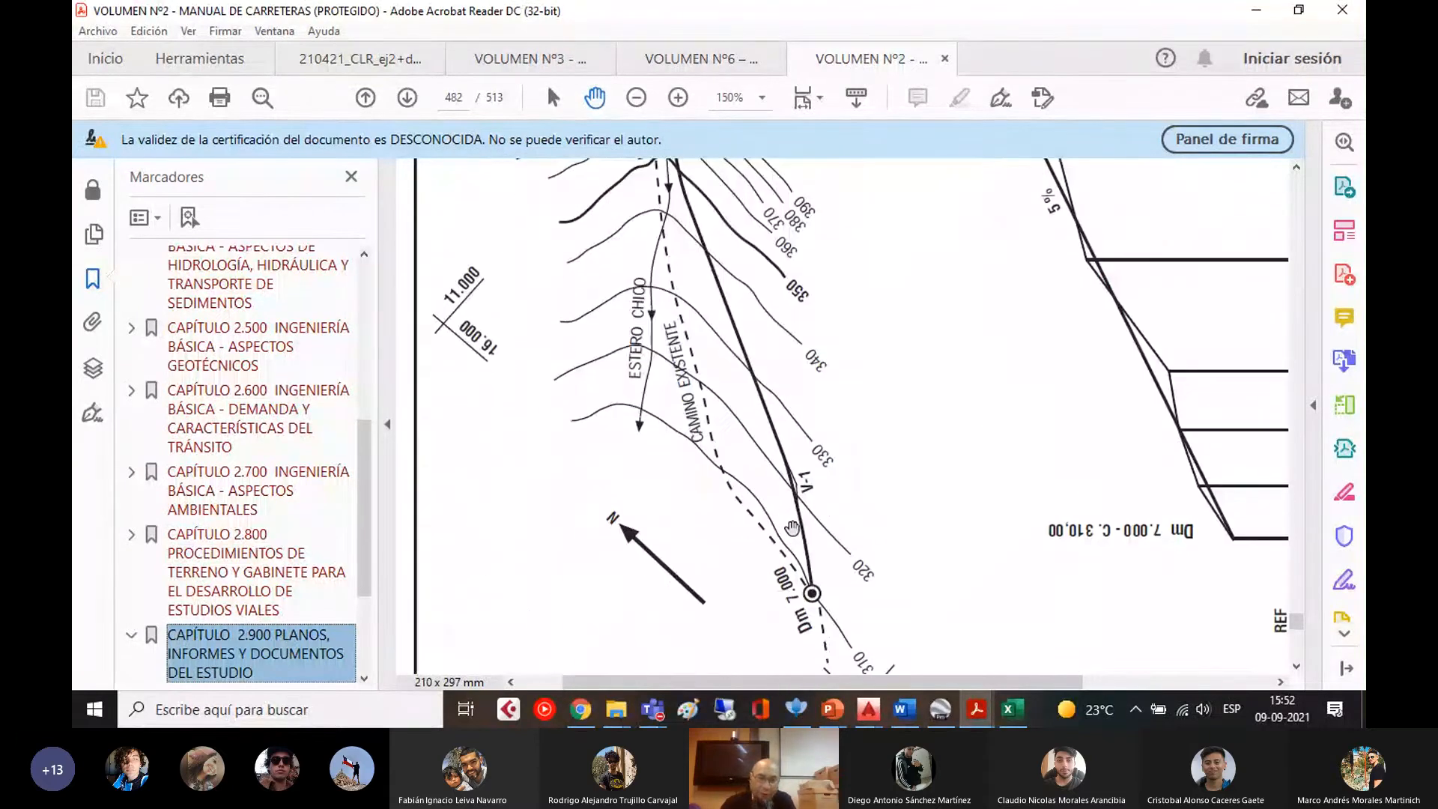
{"action": "scroll", "coordinate": [813, 501], "scroll_direction": "down", "scroll_amount": 6}
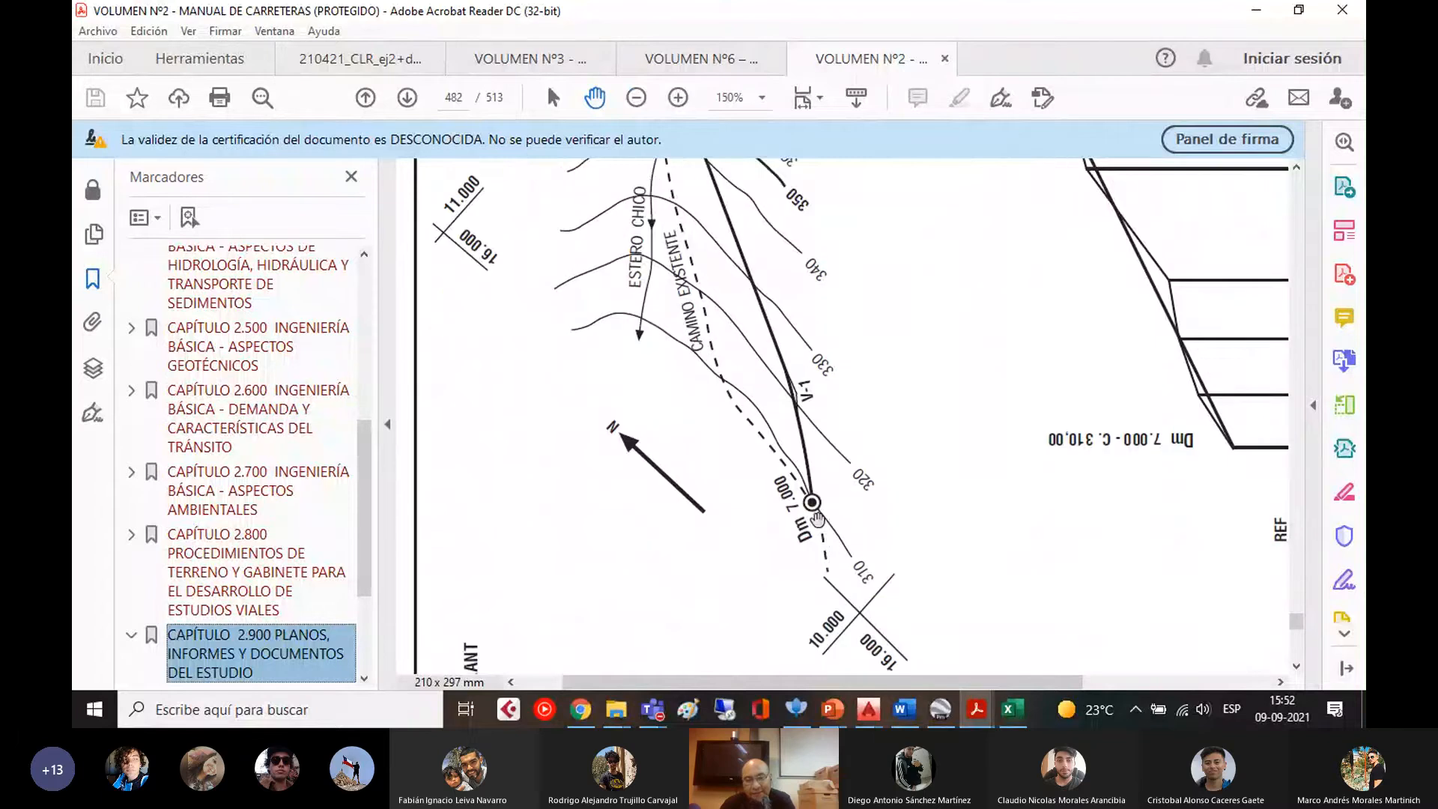
- Switch to 210506.dwg in AutoCAD and inspect the alignment and lane polylines from vertex V-40A along the route
{"action": "left_click", "coordinate": [1243, 16]}
{"action": "mouse_move", "coordinate": [867, 710]}
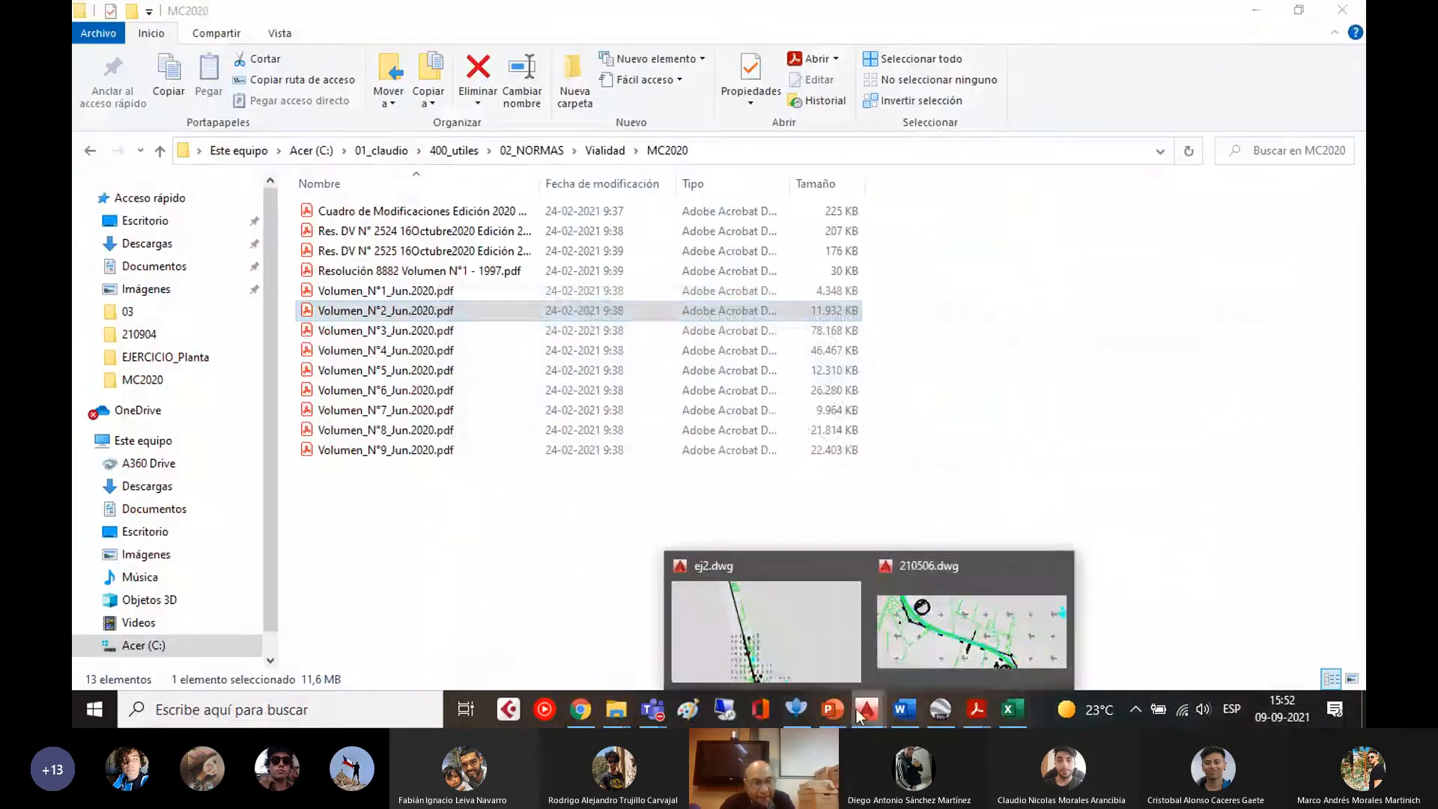
{"action": "left_click", "coordinate": [936, 628]}
{"action": "scroll", "coordinate": [333, 375], "scroll_direction": "up", "scroll_amount": 3}
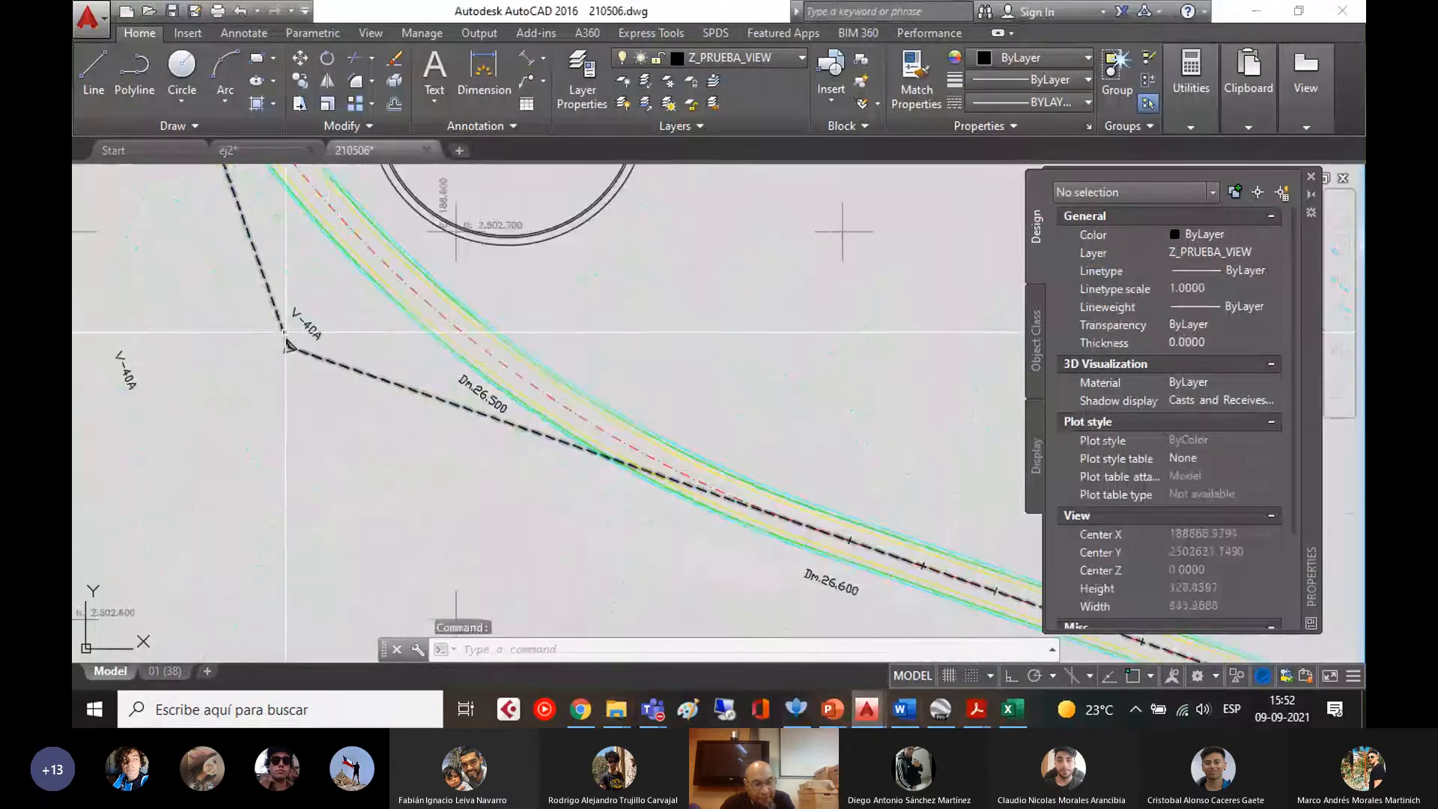
{"action": "left_click", "coordinate": [357, 371]}
{"action": "middle_click_drag", "start_coordinate": [415, 304], "coordinate": [412, 425]}
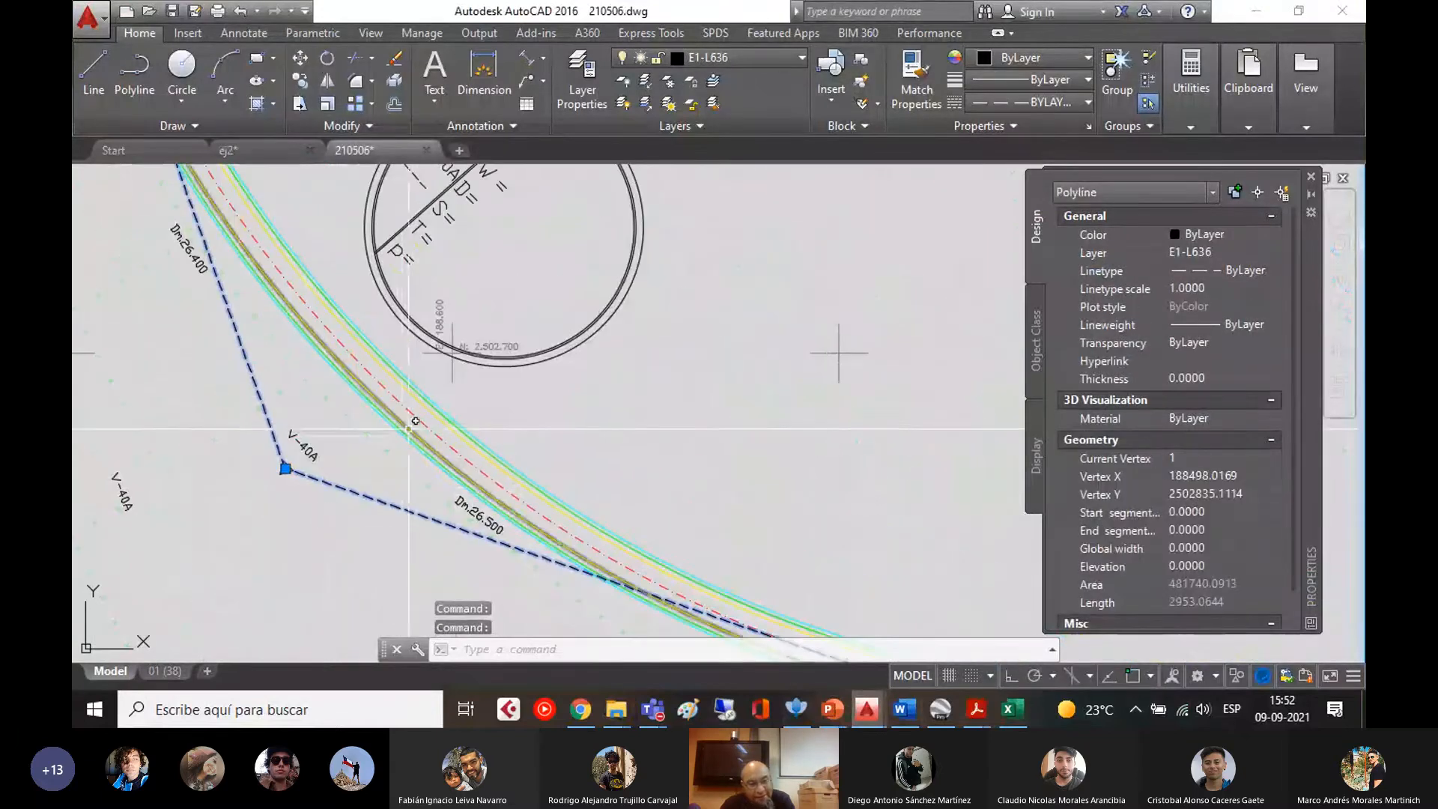
{"action": "scroll", "coordinate": [417, 420], "scroll_direction": "down", "scroll_amount": 5}
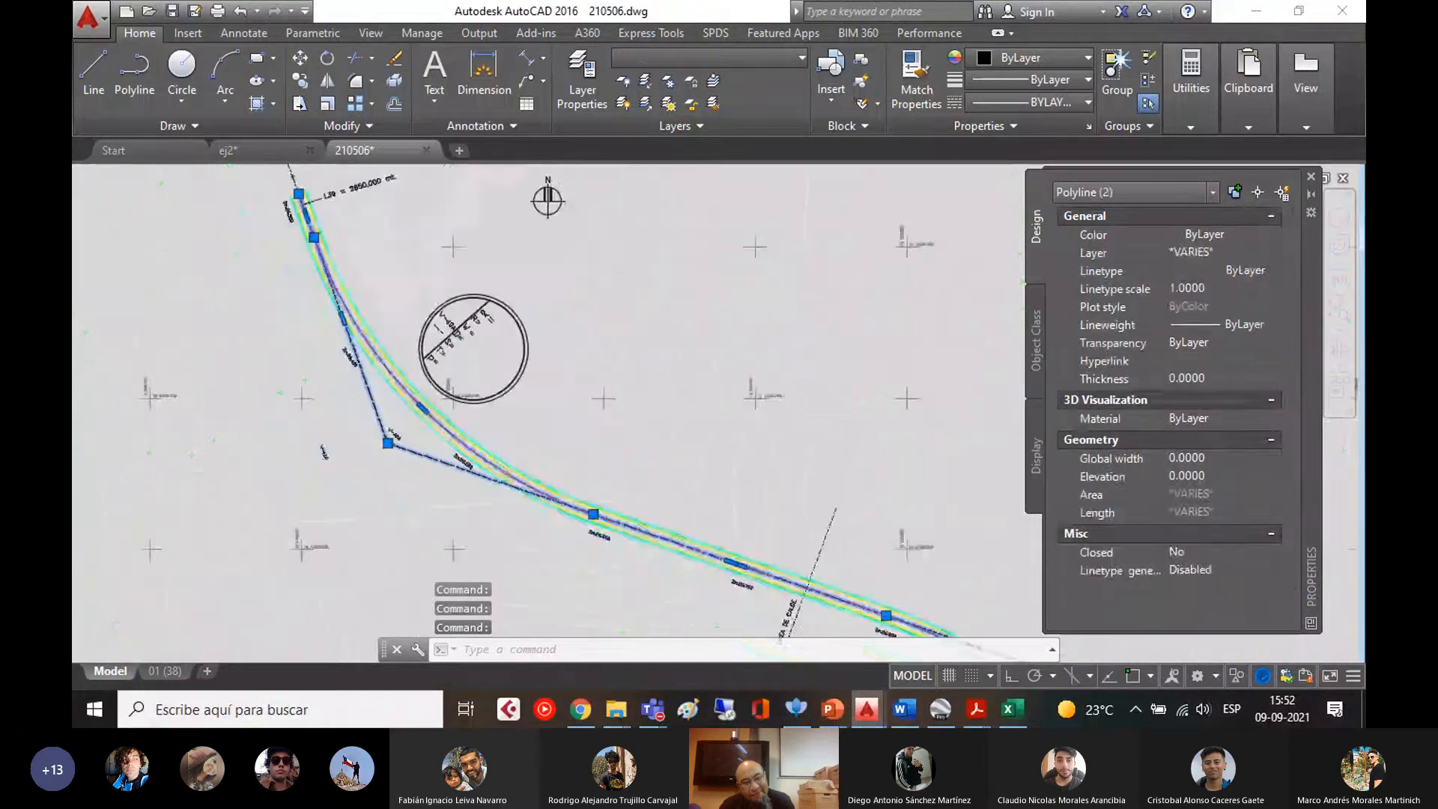
{"action": "key", "text": "Escape"}
{"action": "scroll", "coordinate": [625, 423], "scroll_direction": "up", "scroll_amount": 4}
{"action": "left_click", "coordinate": [674, 501]}
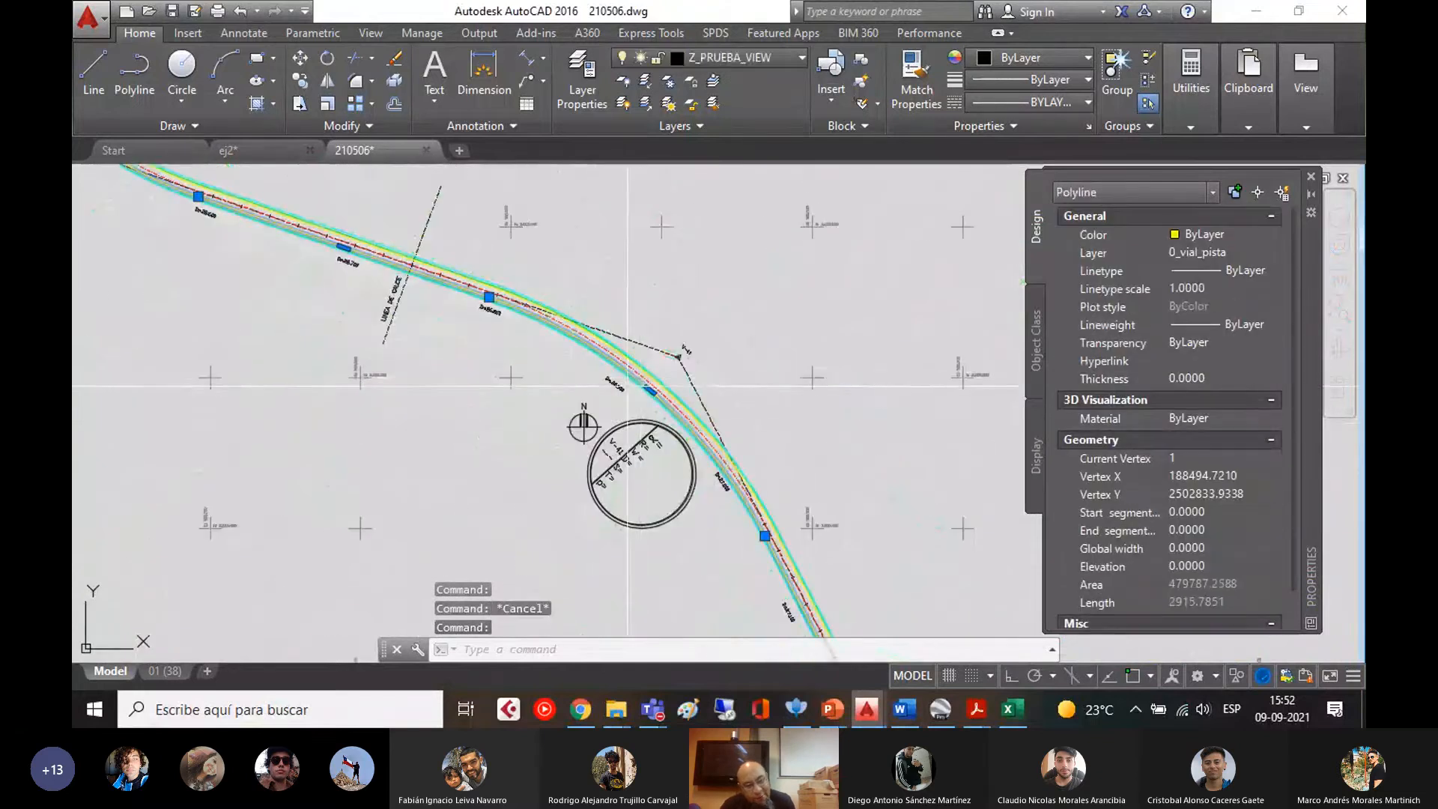
{"action": "scroll", "coordinate": [355, 414], "scroll_direction": "down", "scroll_amount": 4}
{"action": "middle_click_drag", "start_coordinate": [355, 414], "coordinate": [389, 402]}
{"action": "left_click", "coordinate": [494, 369]}
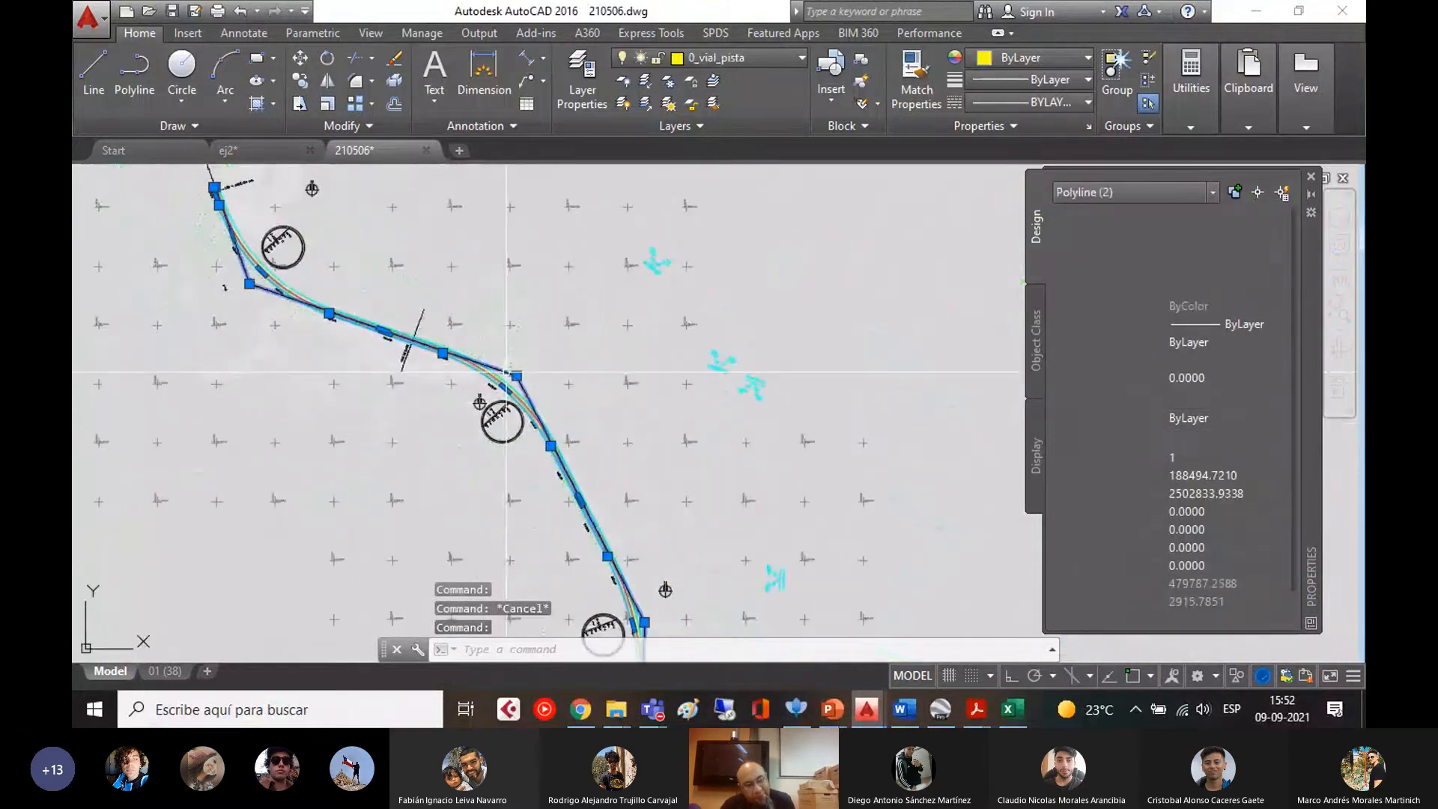
{"action": "key", "text": "Escape"}
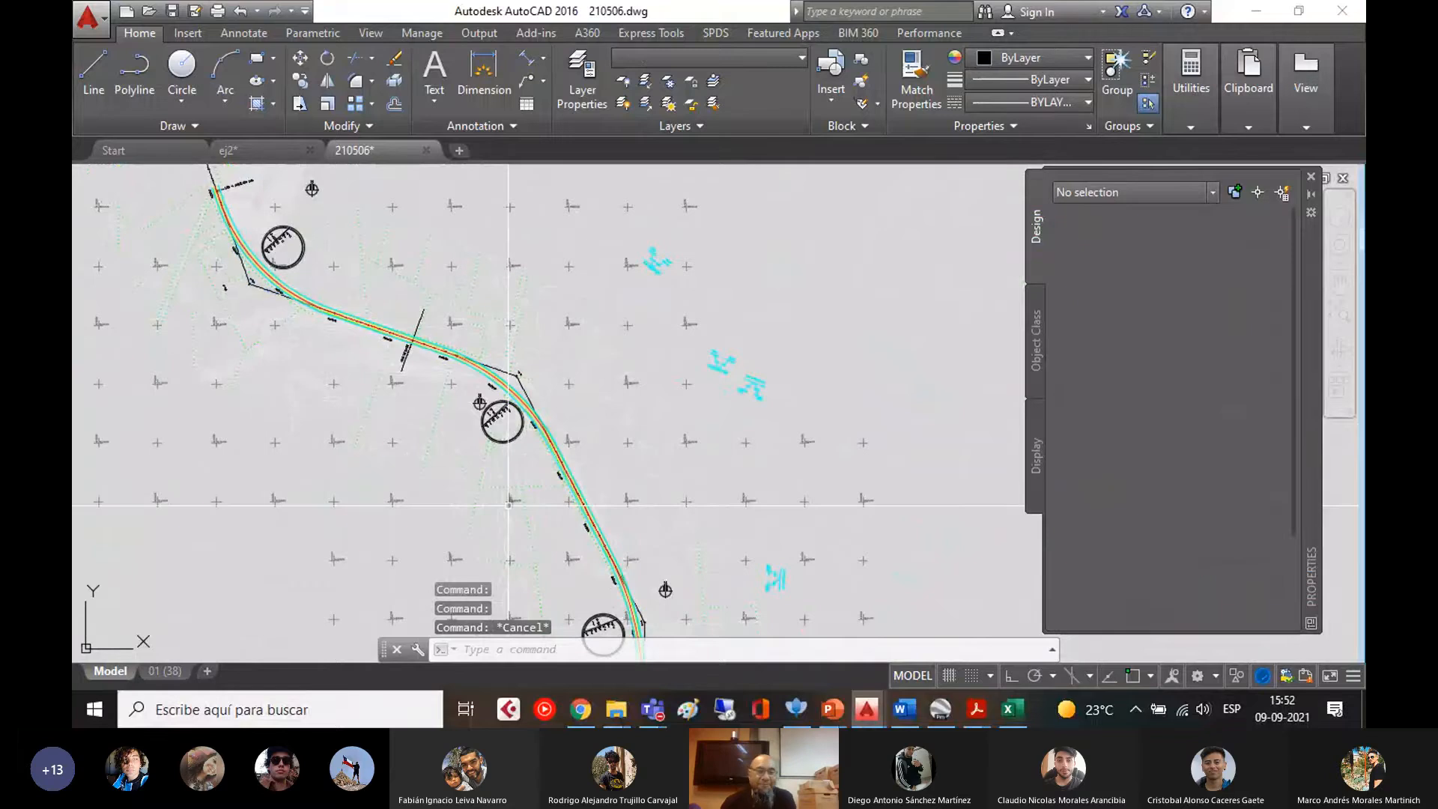
{"action": "scroll", "coordinate": [488, 407], "scroll_direction": "down", "scroll_amount": 4}
{"action": "middle_click_drag", "start_coordinate": [419, 397], "coordinate": [334, 386]}
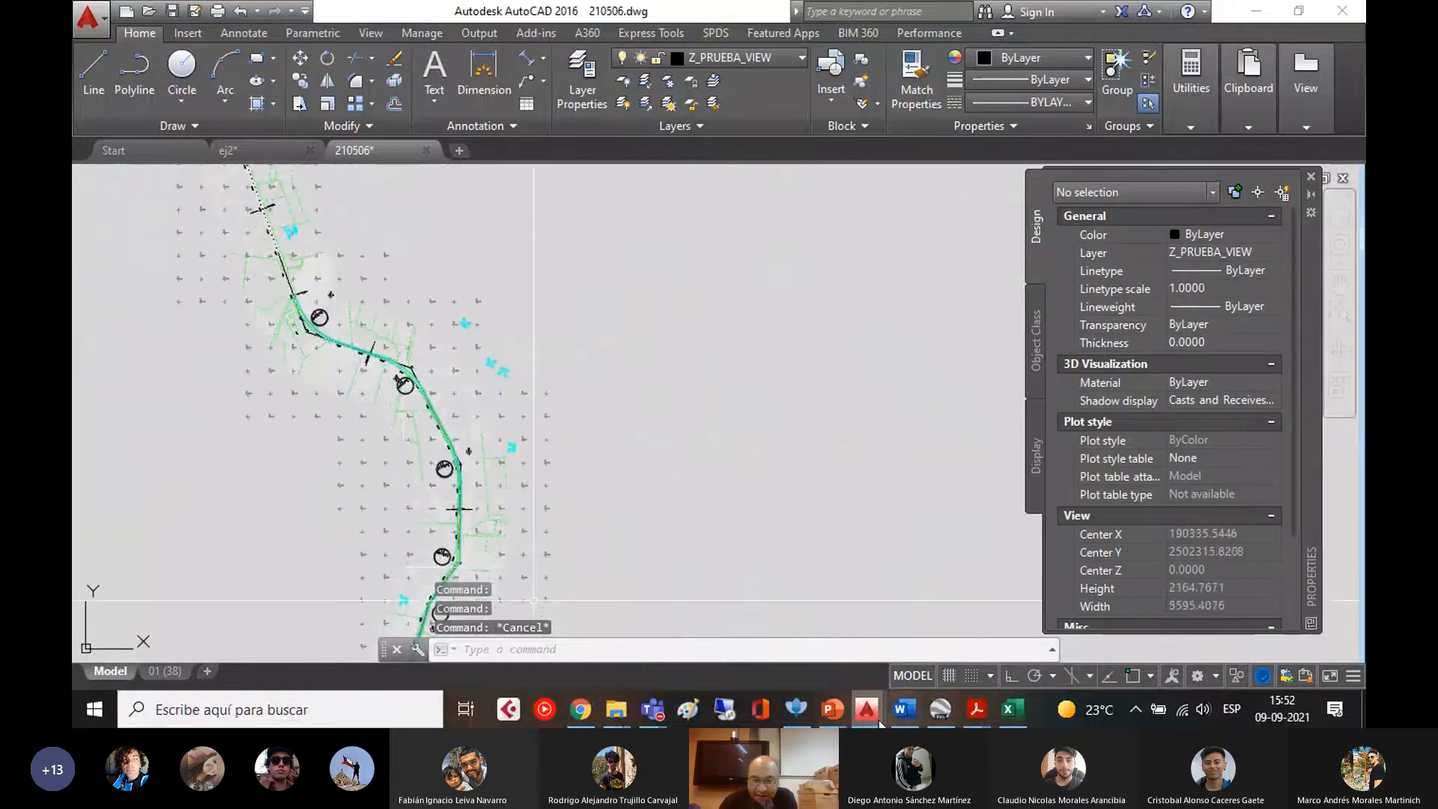
- Return to ej2.dwg and copy the straight horizontal alignment polyline with its northern end vertex as base point
{"action": "mouse_move", "coordinate": [870, 706]}
{"action": "left_click", "coordinate": [821, 641]}
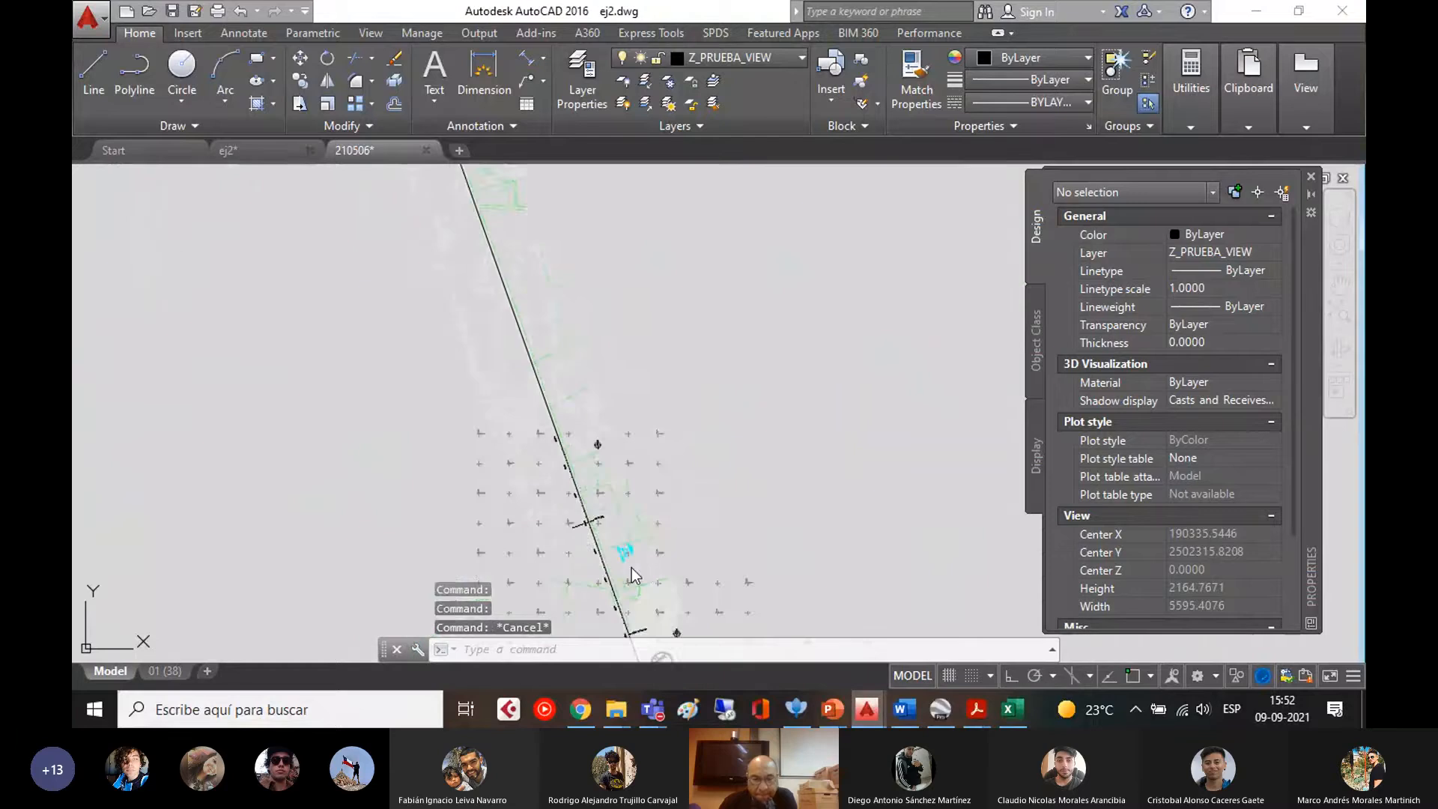
{"action": "scroll", "coordinate": [524, 446], "scroll_direction": "up", "scroll_amount": 8}
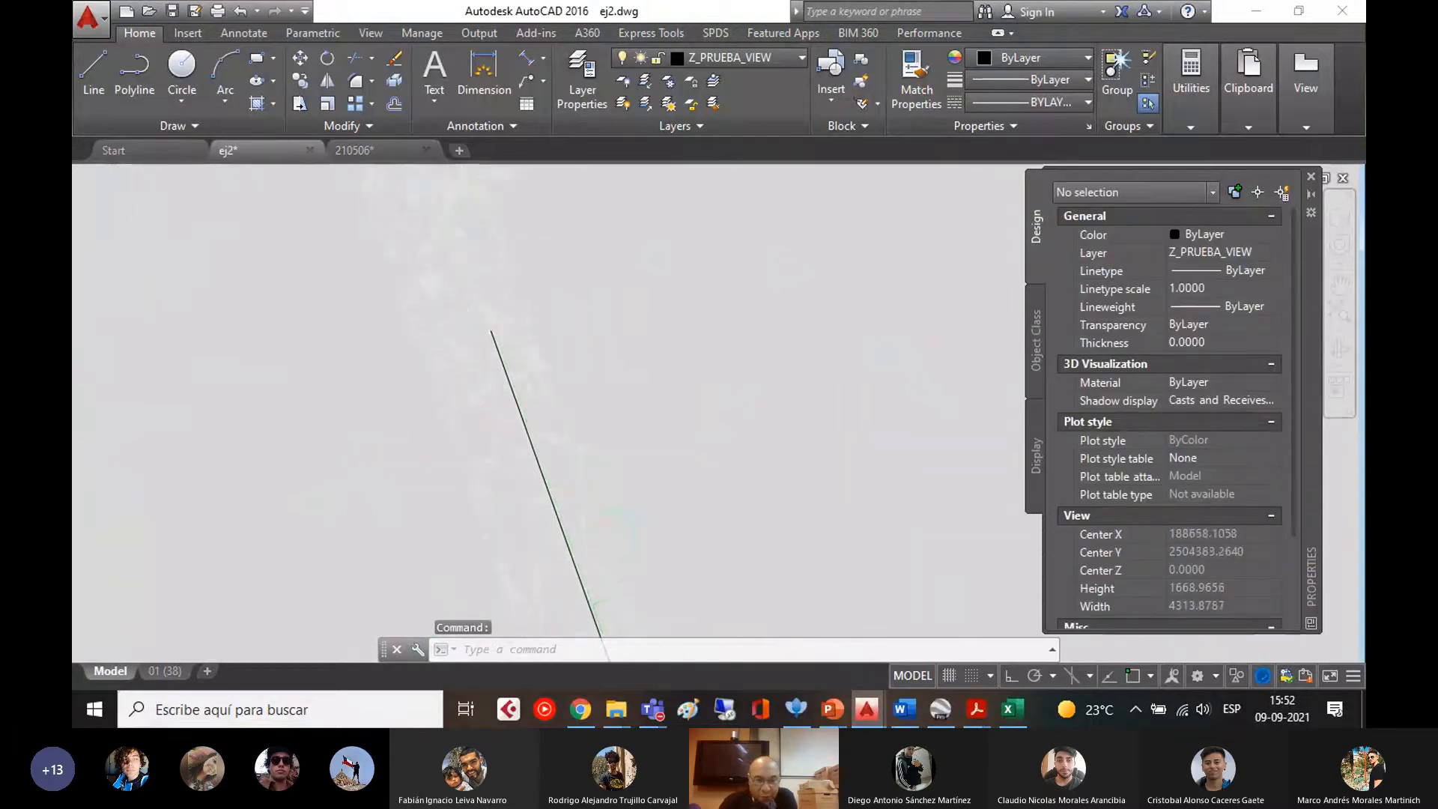
{"action": "left_click", "coordinate": [631, 367]}
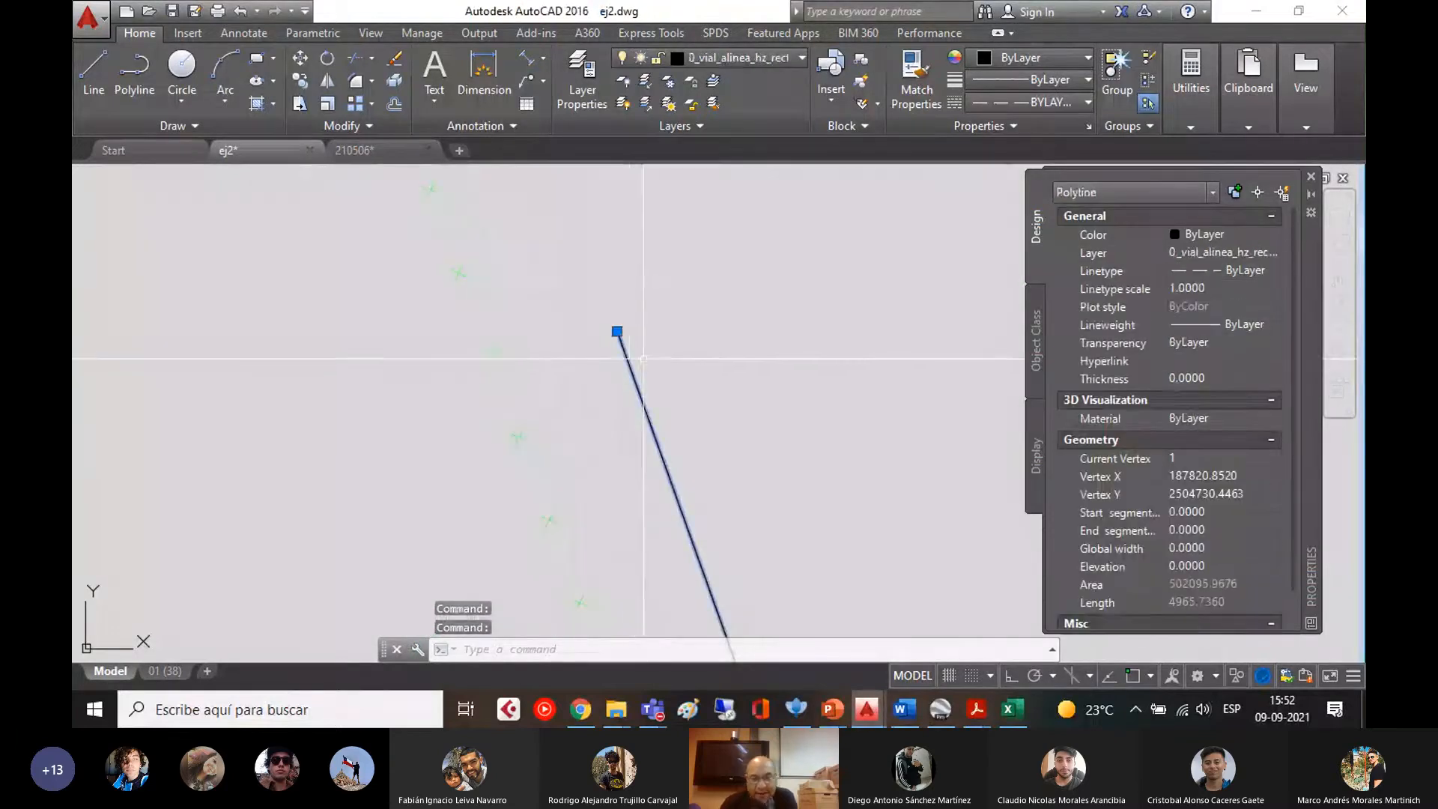
{"action": "scroll", "coordinate": [775, 537], "scroll_direction": "down", "scroll_amount": 5}
{"action": "middle_click_drag", "start_coordinate": [775, 537], "coordinate": [636, 360]}
{"action": "scroll", "coordinate": [633, 443], "scroll_direction": "down", "scroll_amount": 2}
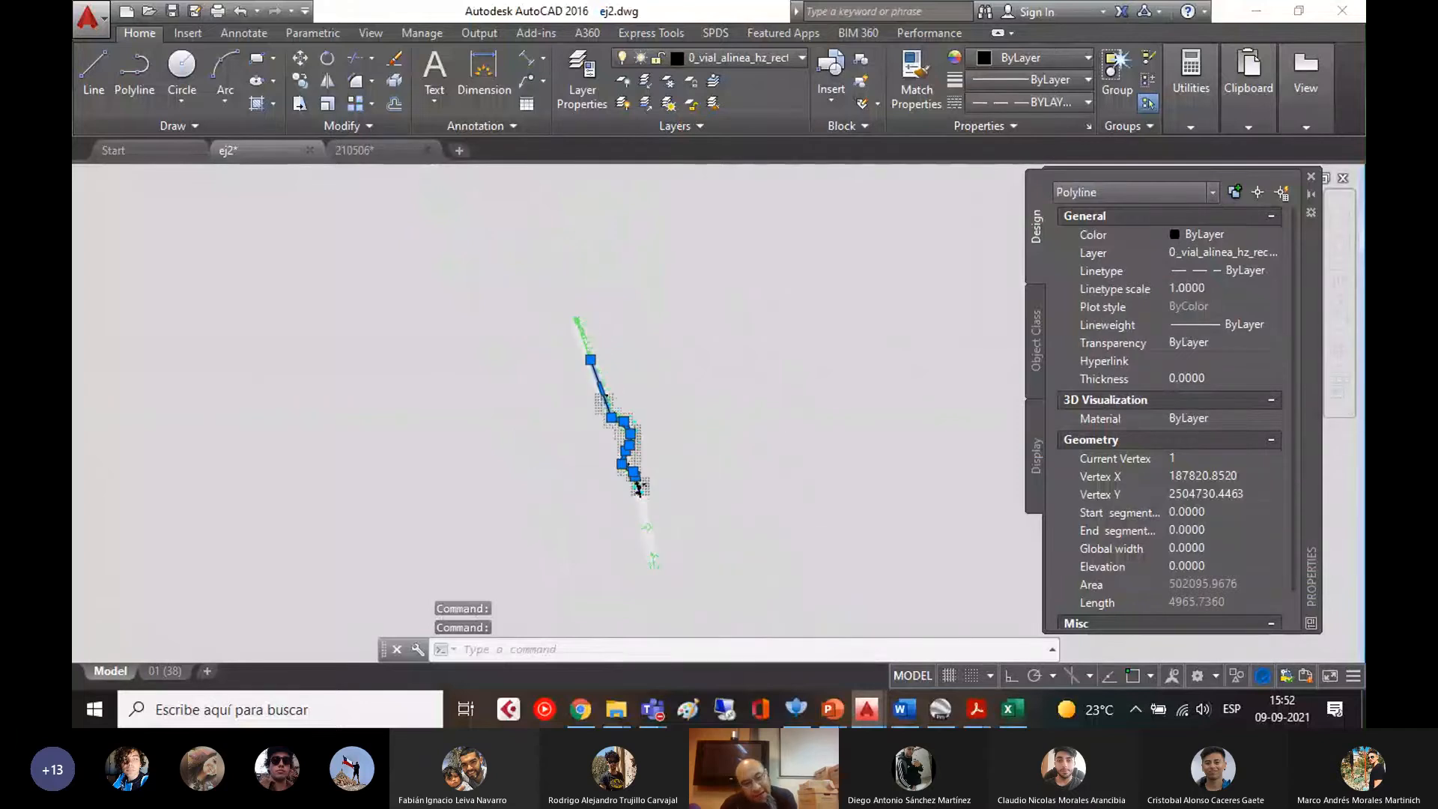
{"action": "scroll", "coordinate": [633, 442], "scroll_direction": "up", "scroll_amount": 4}
{"action": "scroll", "coordinate": [633, 431], "scroll_direction": "up", "scroll_amount": 4}
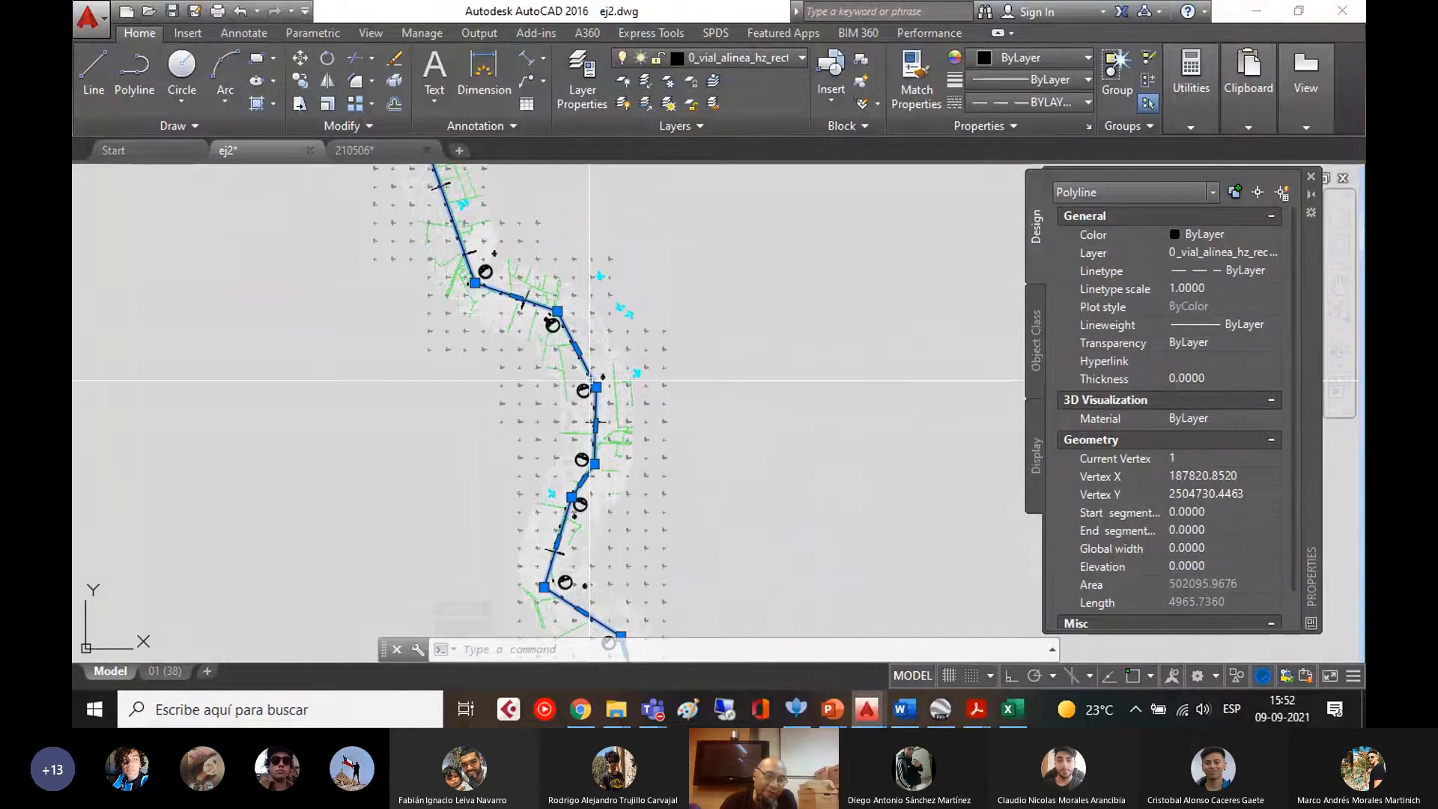
{"action": "scroll", "coordinate": [554, 442], "scroll_direction": "up", "scroll_amount": 5}
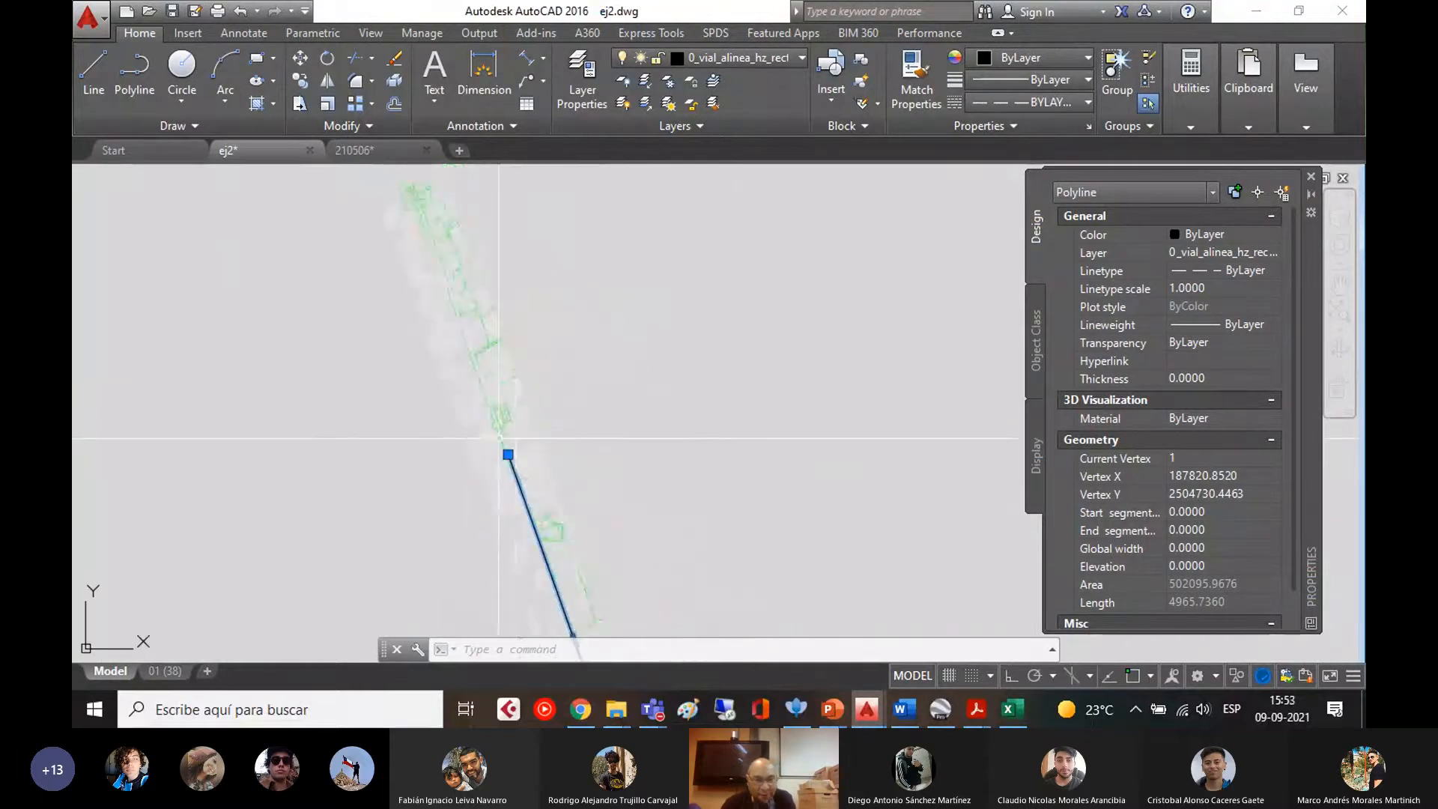
{"action": "scroll", "coordinate": [561, 459], "scroll_direction": "up", "scroll_amount": 6}
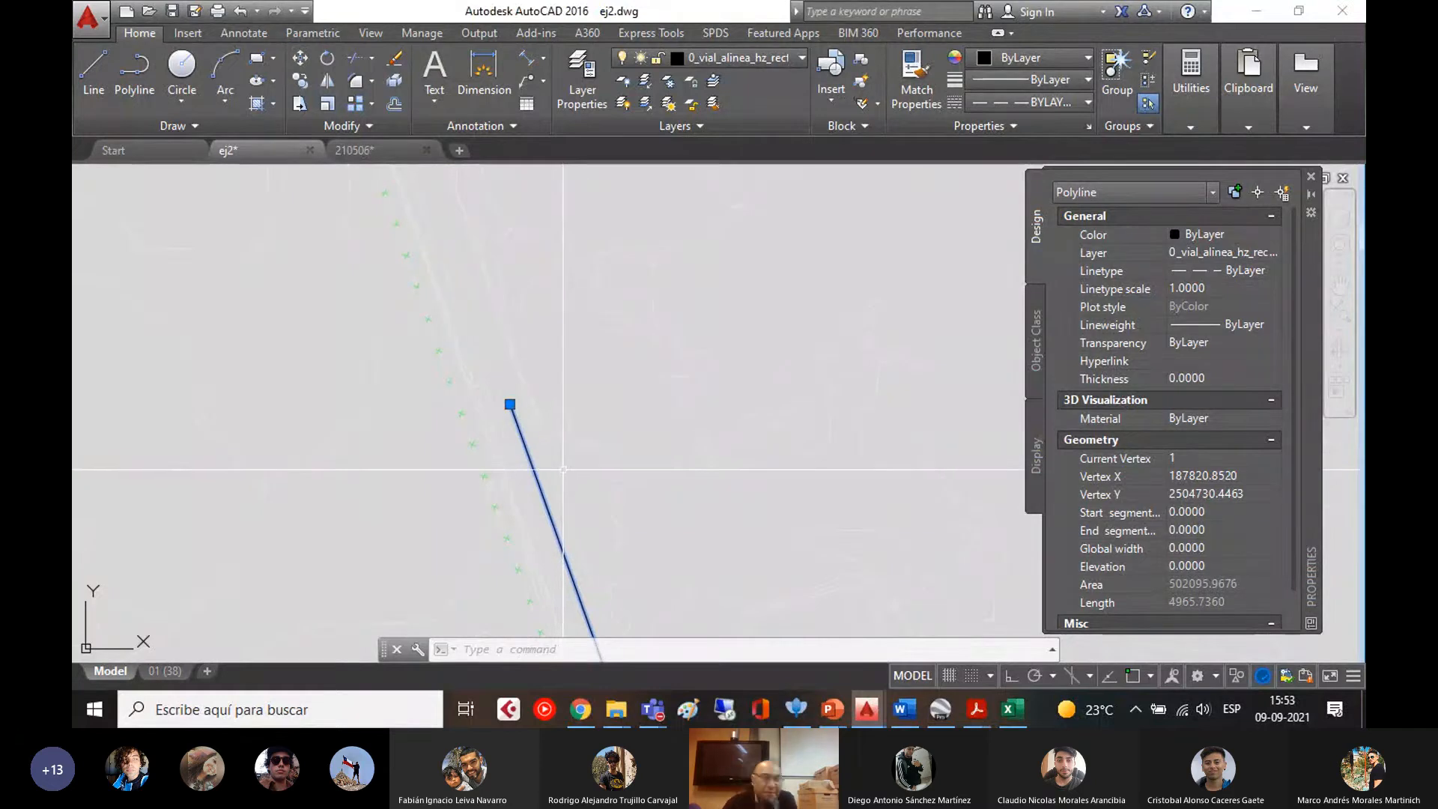
{"action": "key", "text": "ctrl+shift+c"}
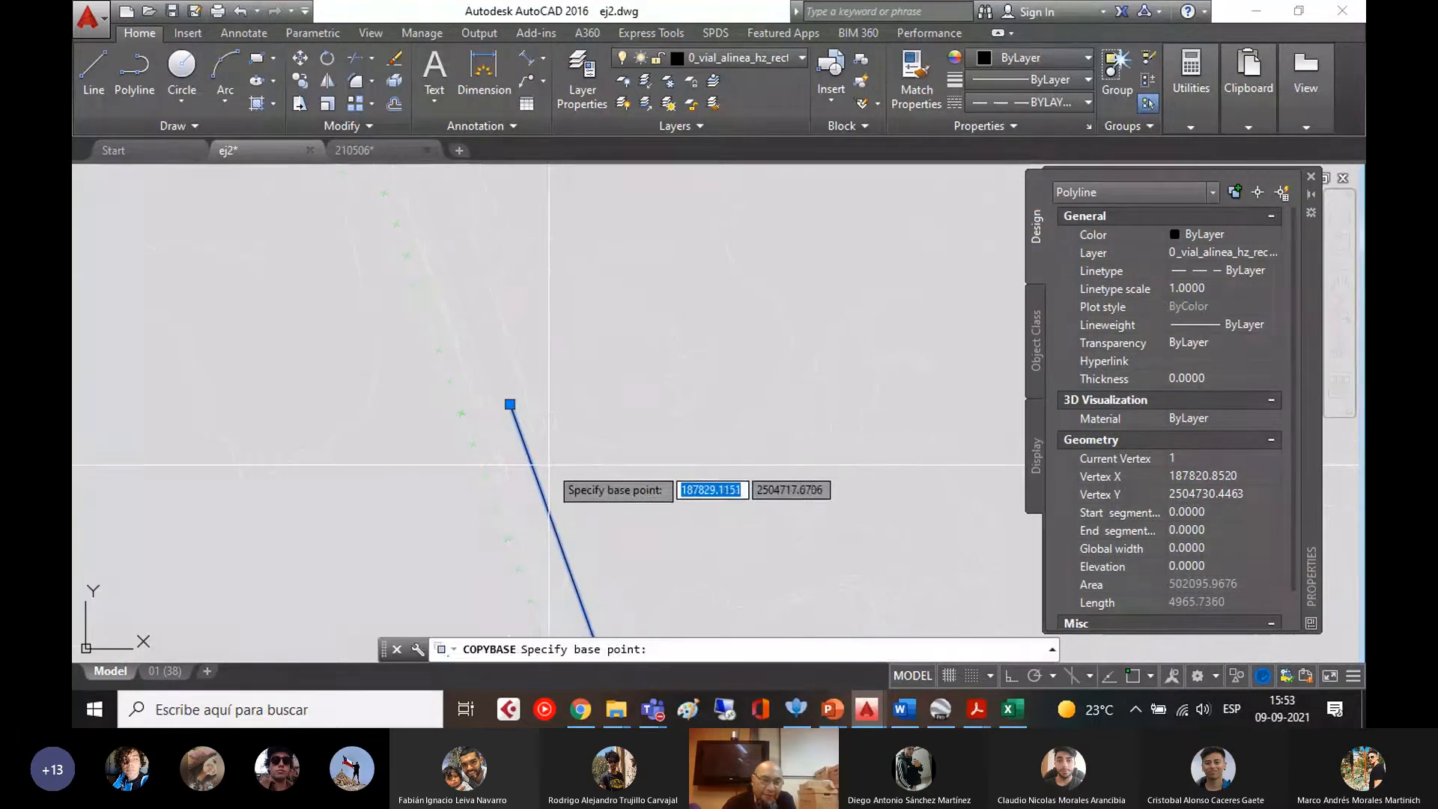
{"action": "scroll", "coordinate": [512, 408], "scroll_direction": "up", "scroll_amount": 5}
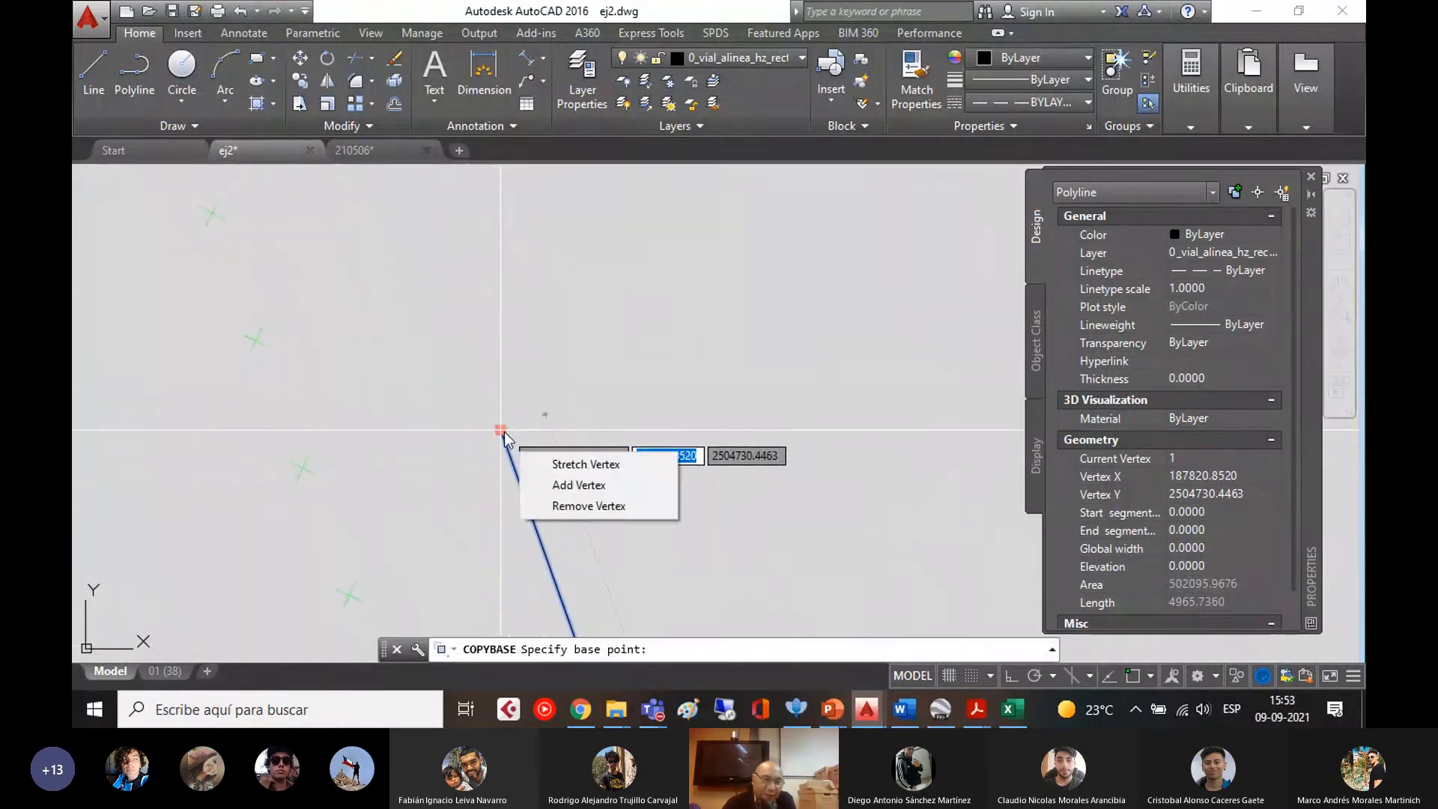
{"action": "left_click", "coordinate": [500, 430]}
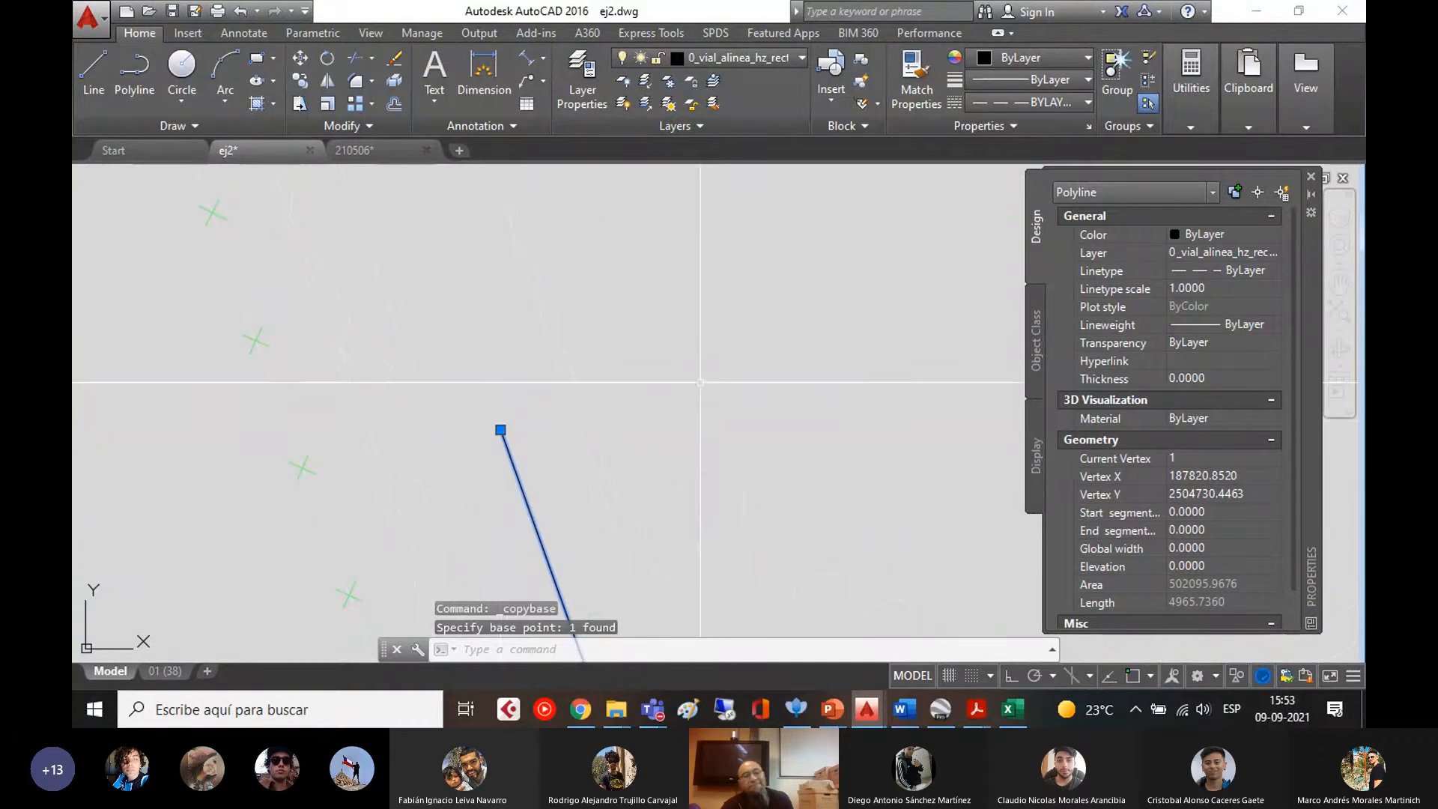
{"action": "key", "text": "Escape"}
{"action": "key", "text": "Escape"}
{"action": "key", "text": "Escape"}
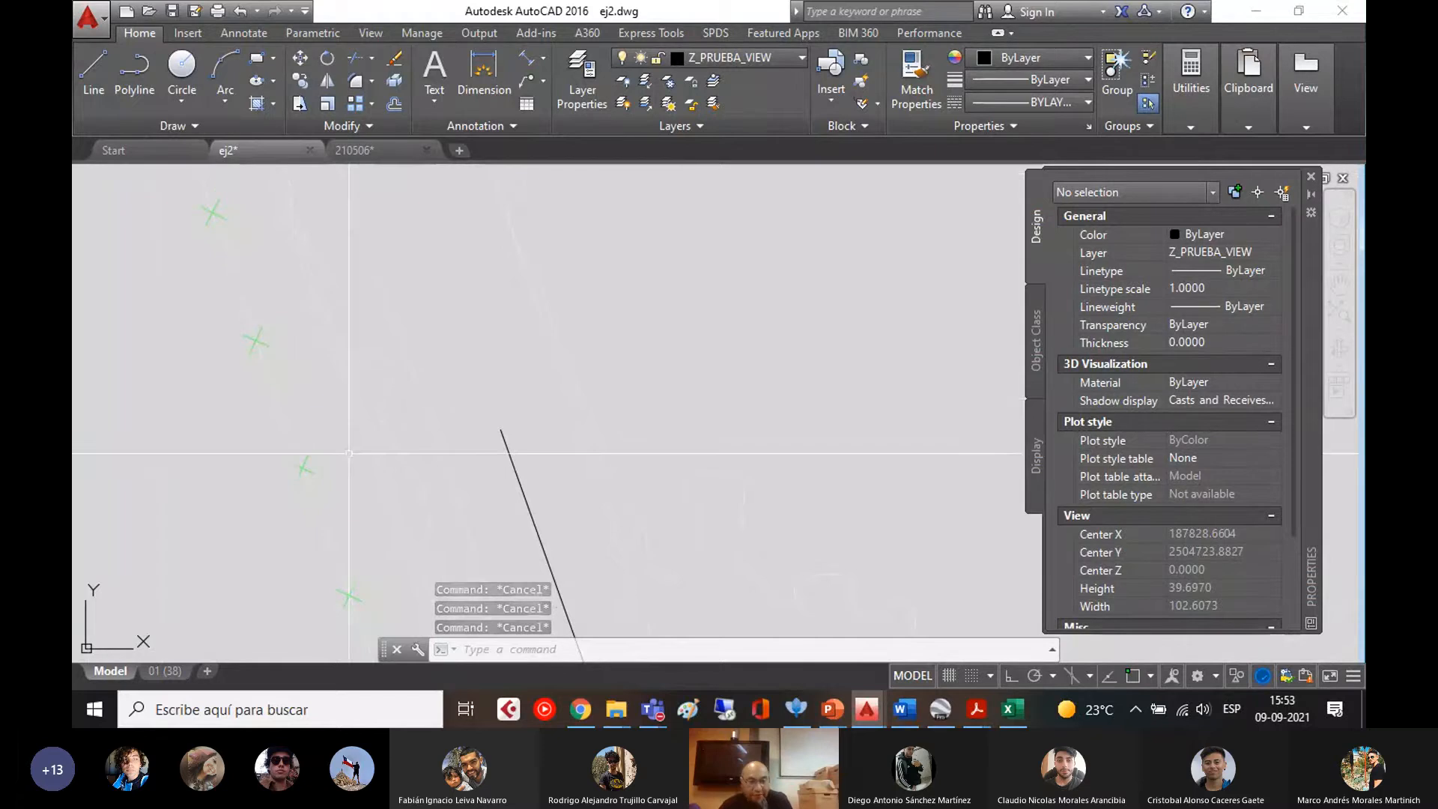
{"action": "key", "text": "ctrl+shift+c"}
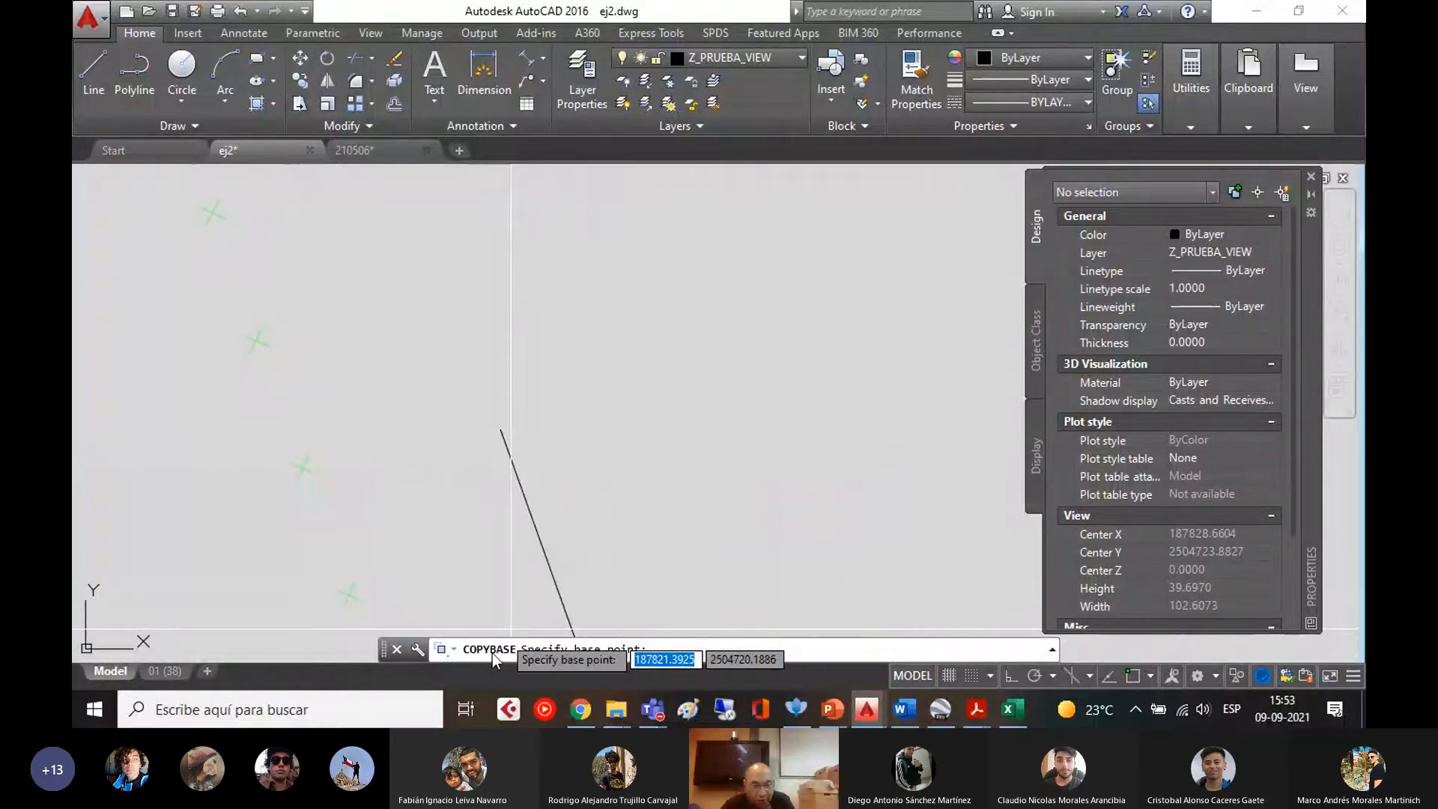
{"action": "key", "text": "Escape"}
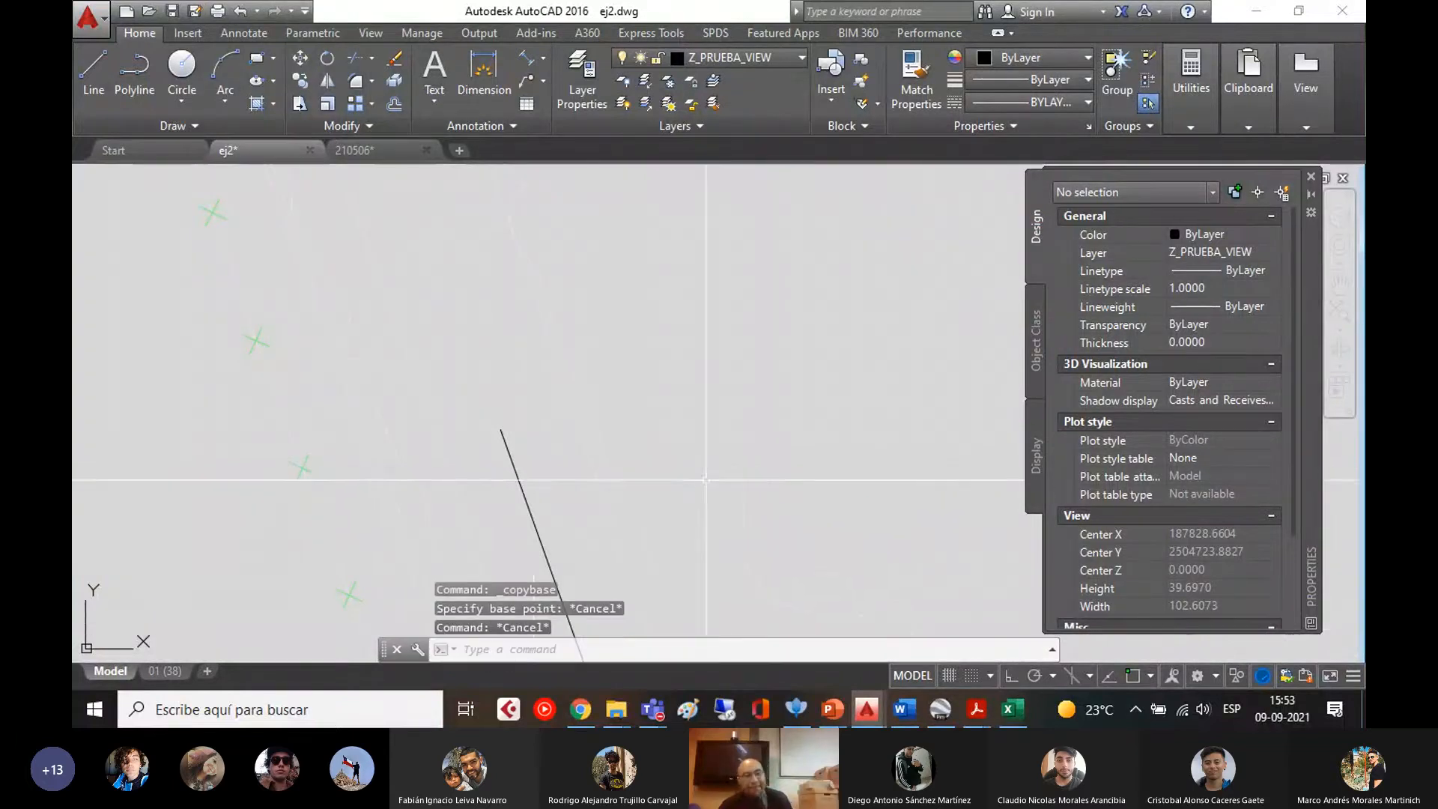
- Paste the copied alignment polyline onto the original's northern end vertex with object snap turned on
{"action": "scroll", "coordinate": [534, 474], "scroll_direction": "down", "scroll_amount": 5}
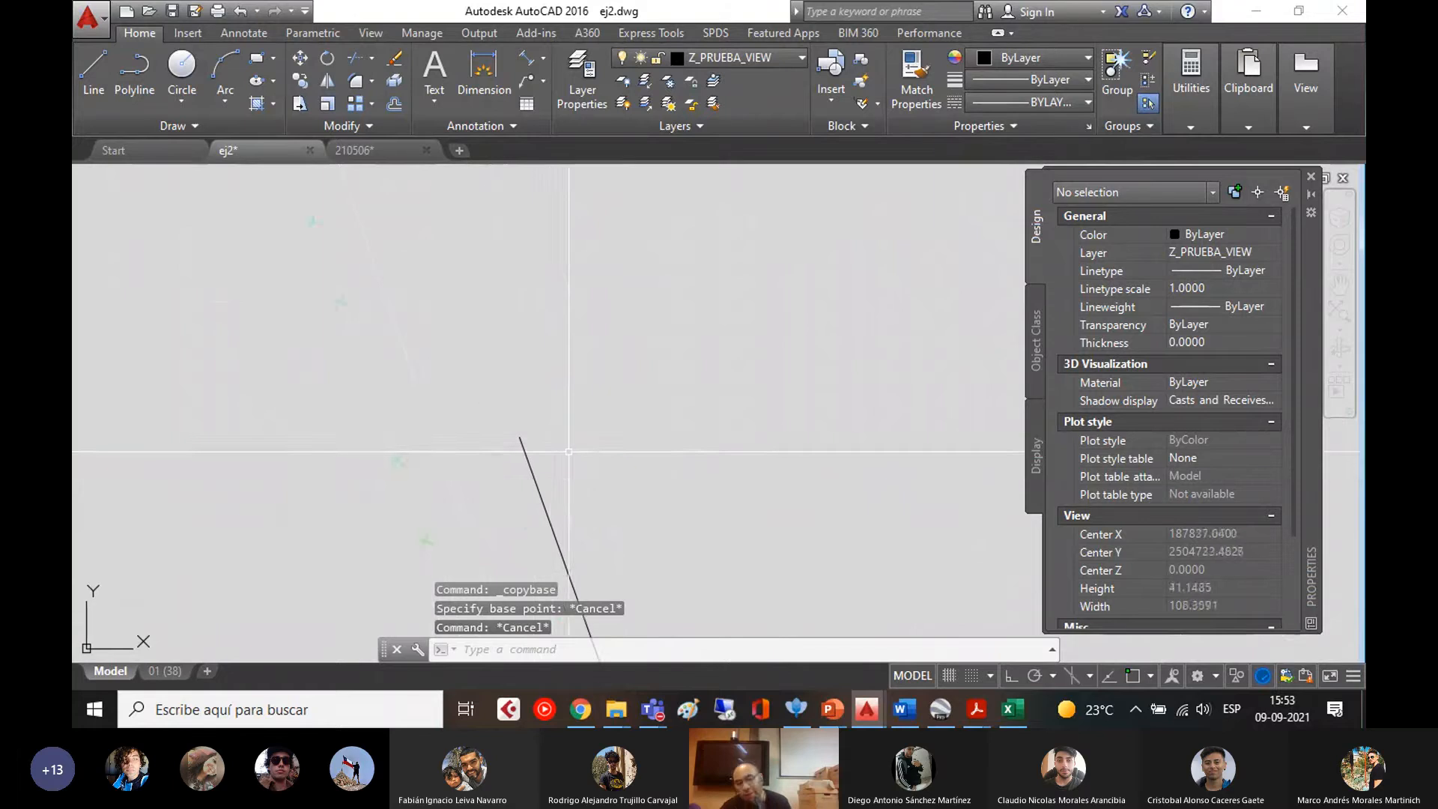
{"action": "mouse_move", "coordinate": [592, 492]}
{"action": "middle_mouse_down"}
{"action": "mouse_move", "coordinate": [573, 437]}
{"action": "mouse_move", "coordinate": [597, 457]}
{"action": "middle_mouse_up"}
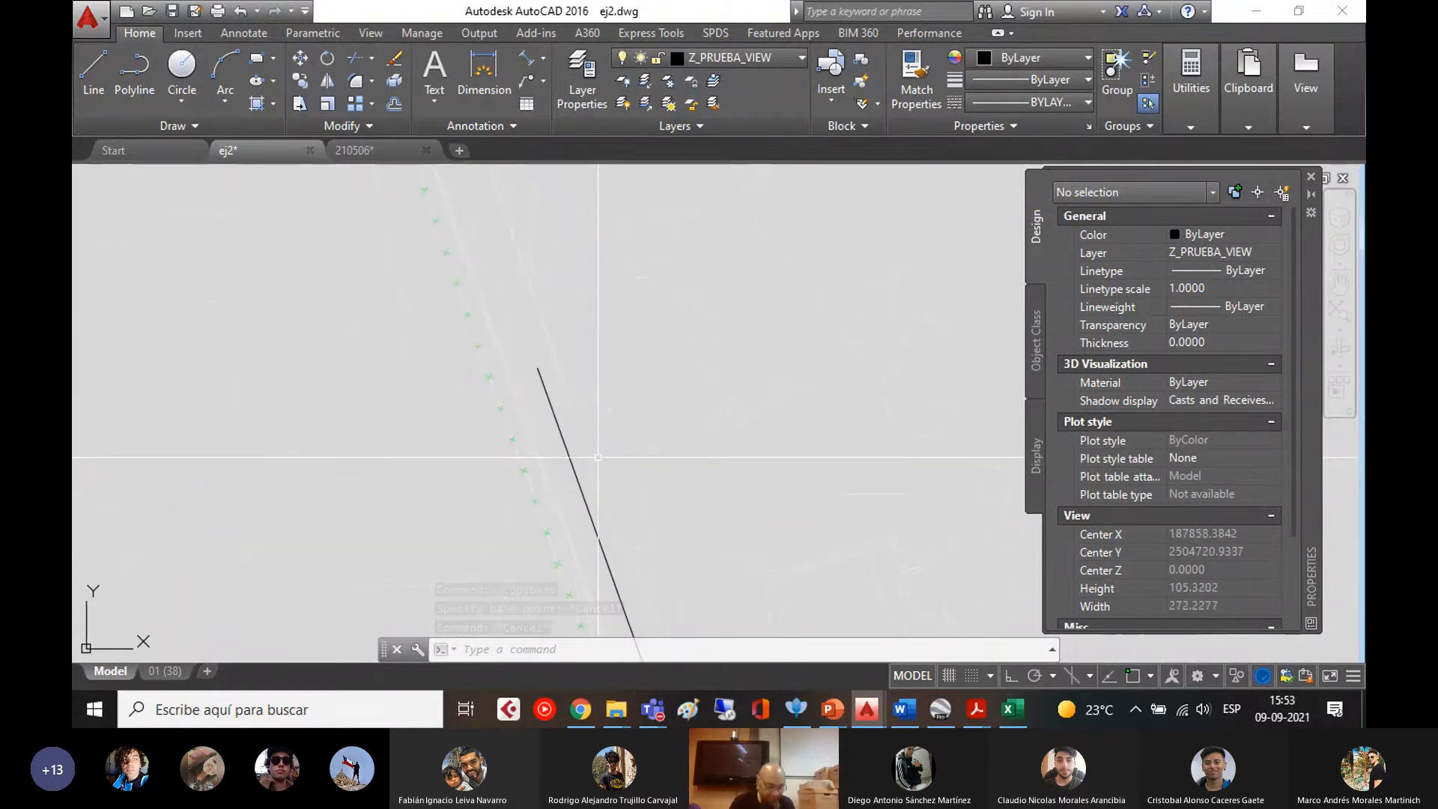
{"action": "key", "text": "ctrl+v"}
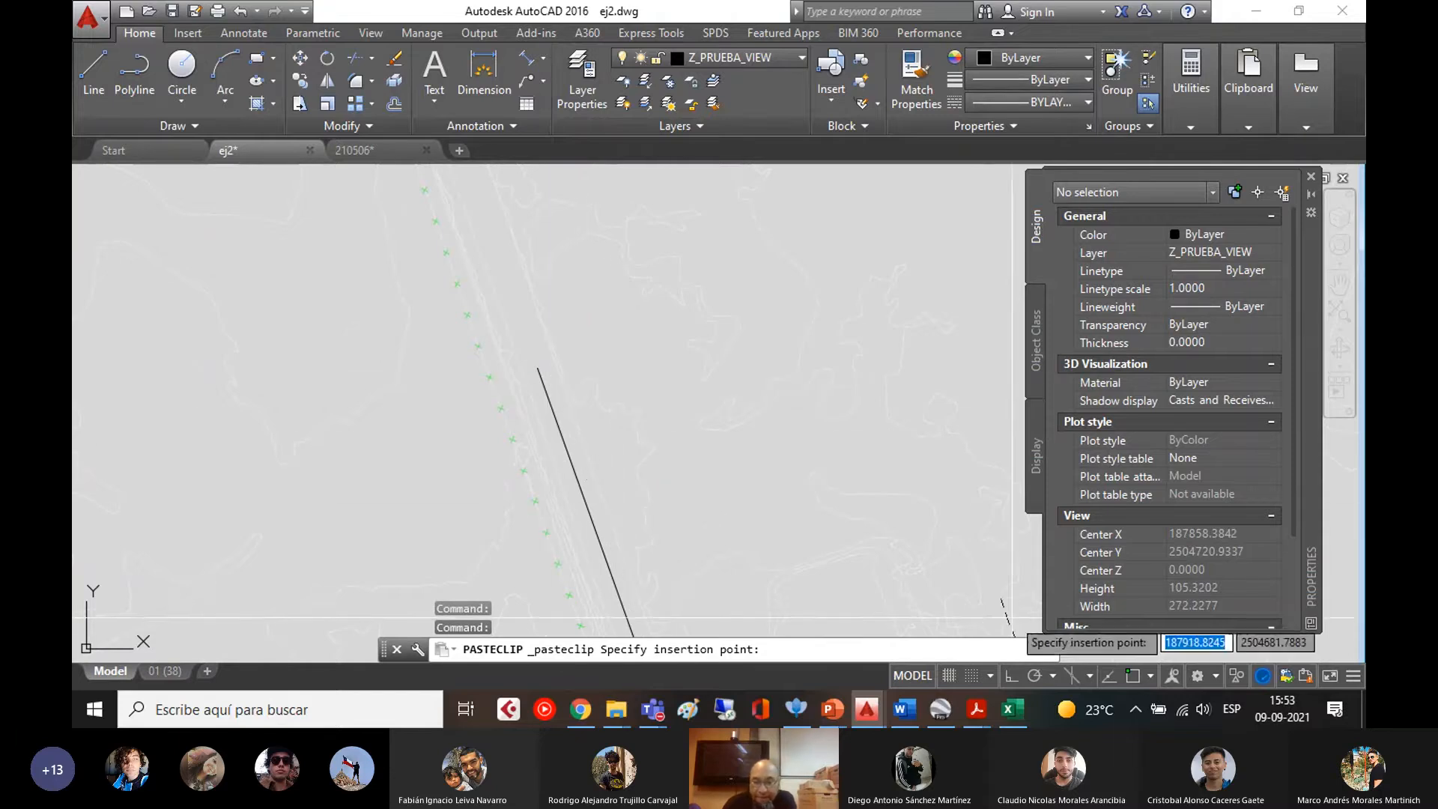
{"action": "left_click", "coordinate": [1136, 676]}
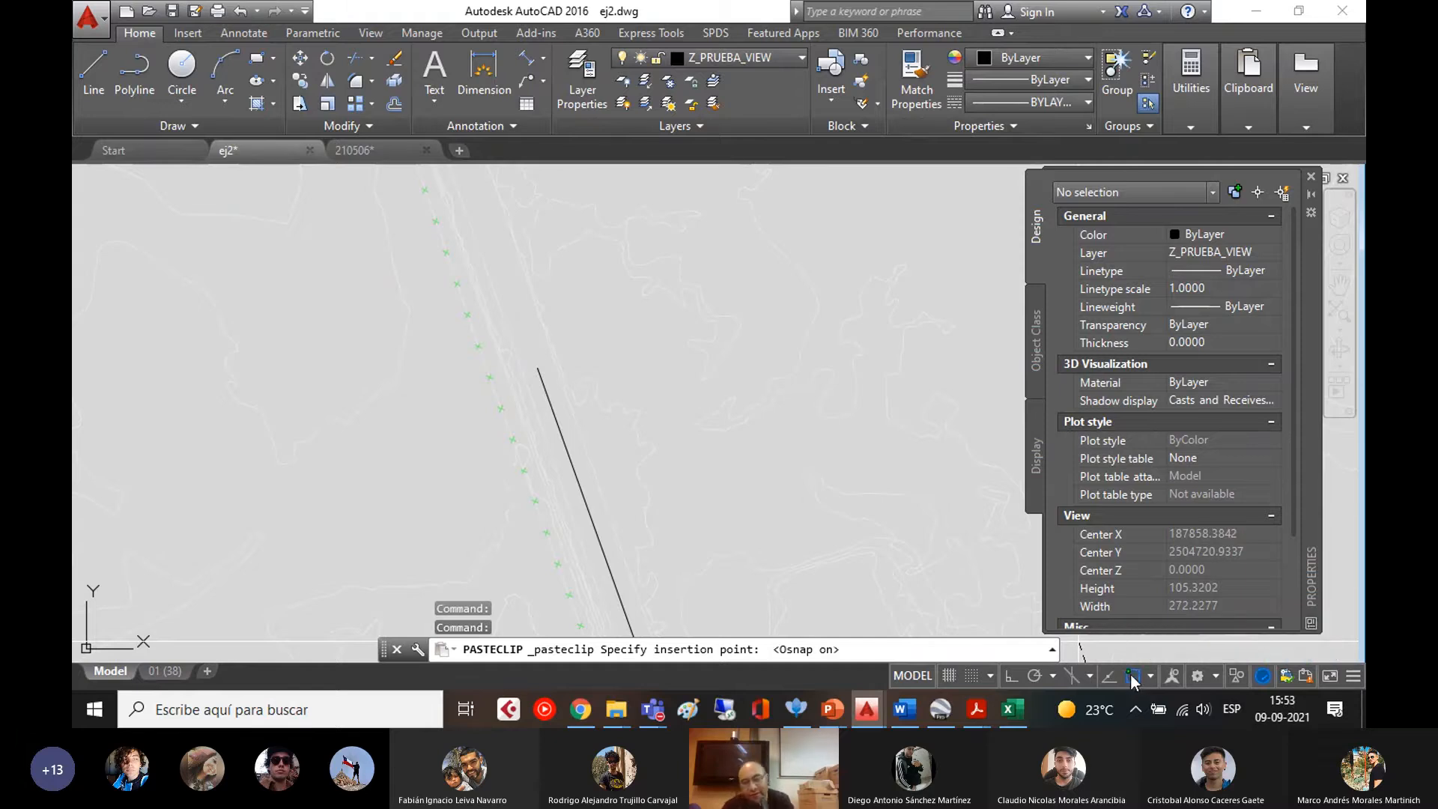
{"action": "right_click", "coordinate": [1131, 676]}
{"action": "left_click", "coordinate": [1129, 675]}
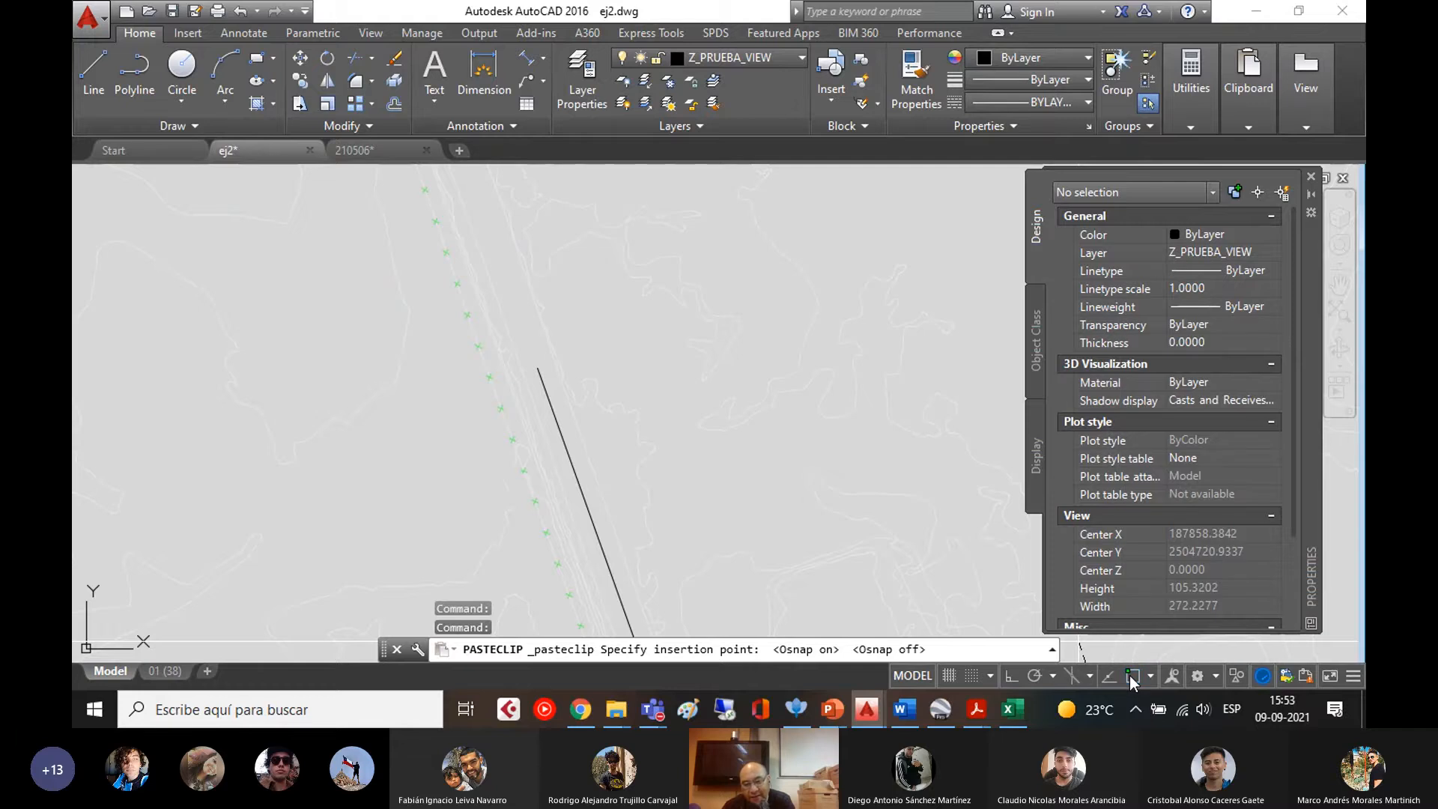
{"action": "left_click", "coordinate": [1132, 676]}
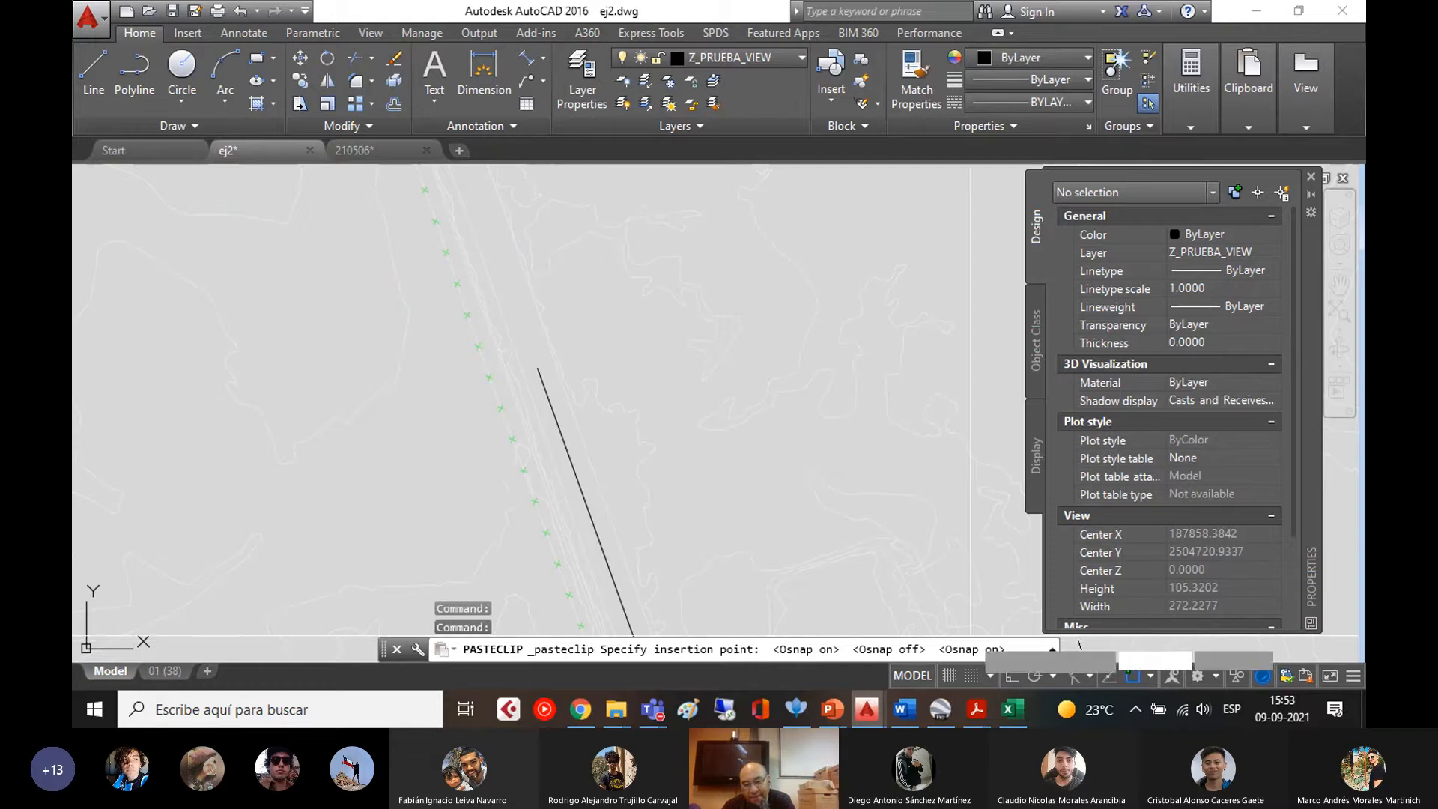
{"action": "left_click", "coordinate": [537, 368]}
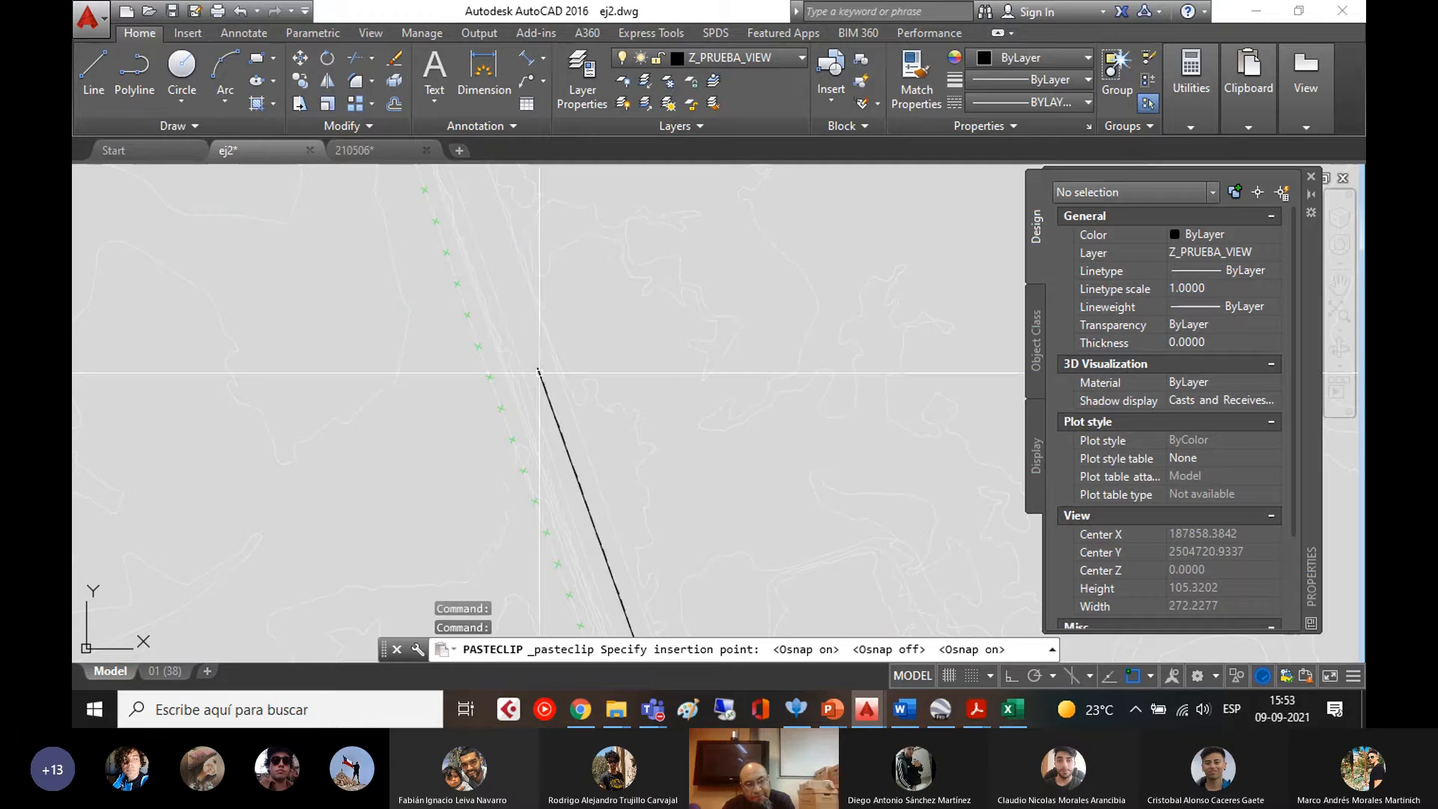
{"action": "scroll", "coordinate": [584, 458], "scroll_direction": "up", "scroll_amount": 15}
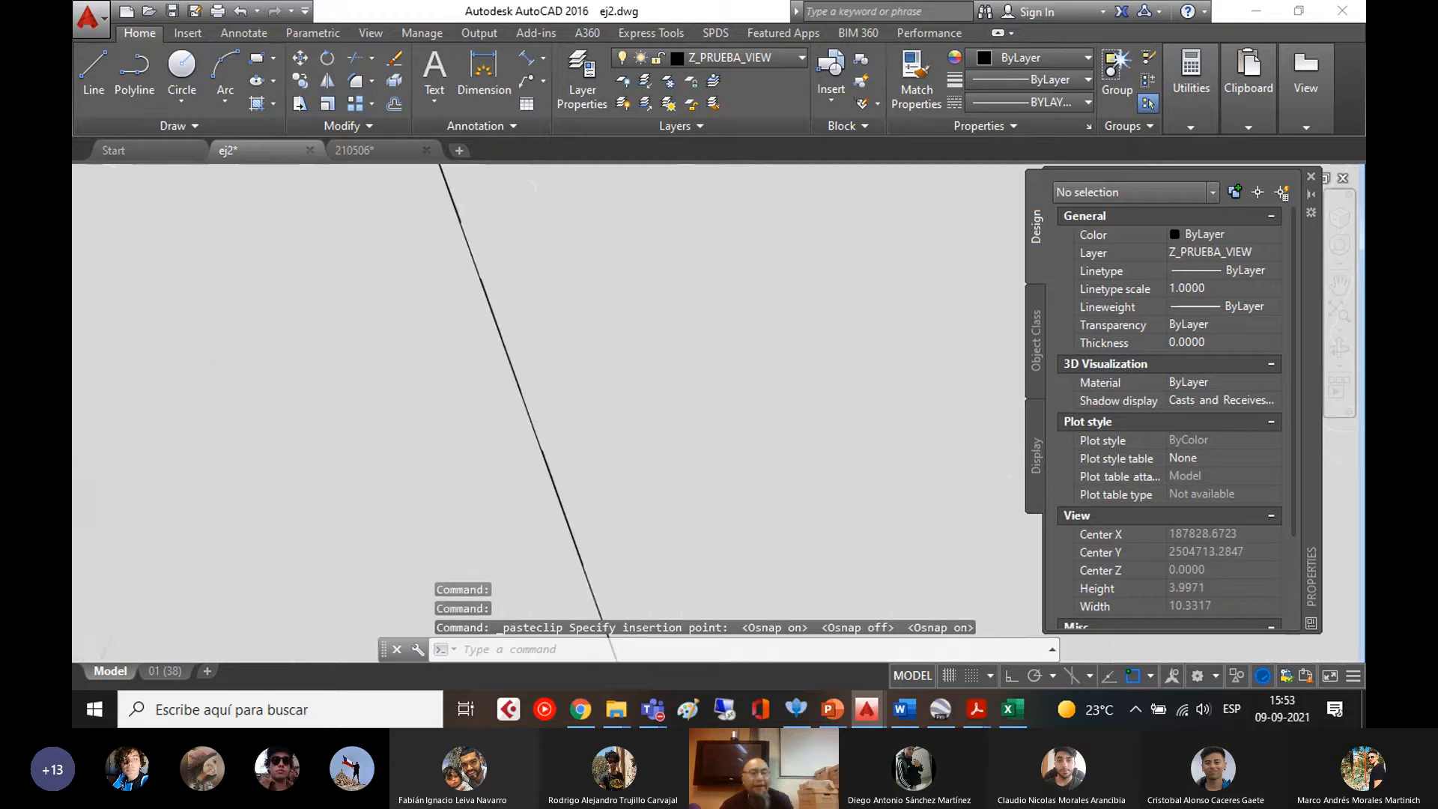
{"action": "scroll", "coordinate": [565, 483], "scroll_direction": "down", "scroll_amount": 9}
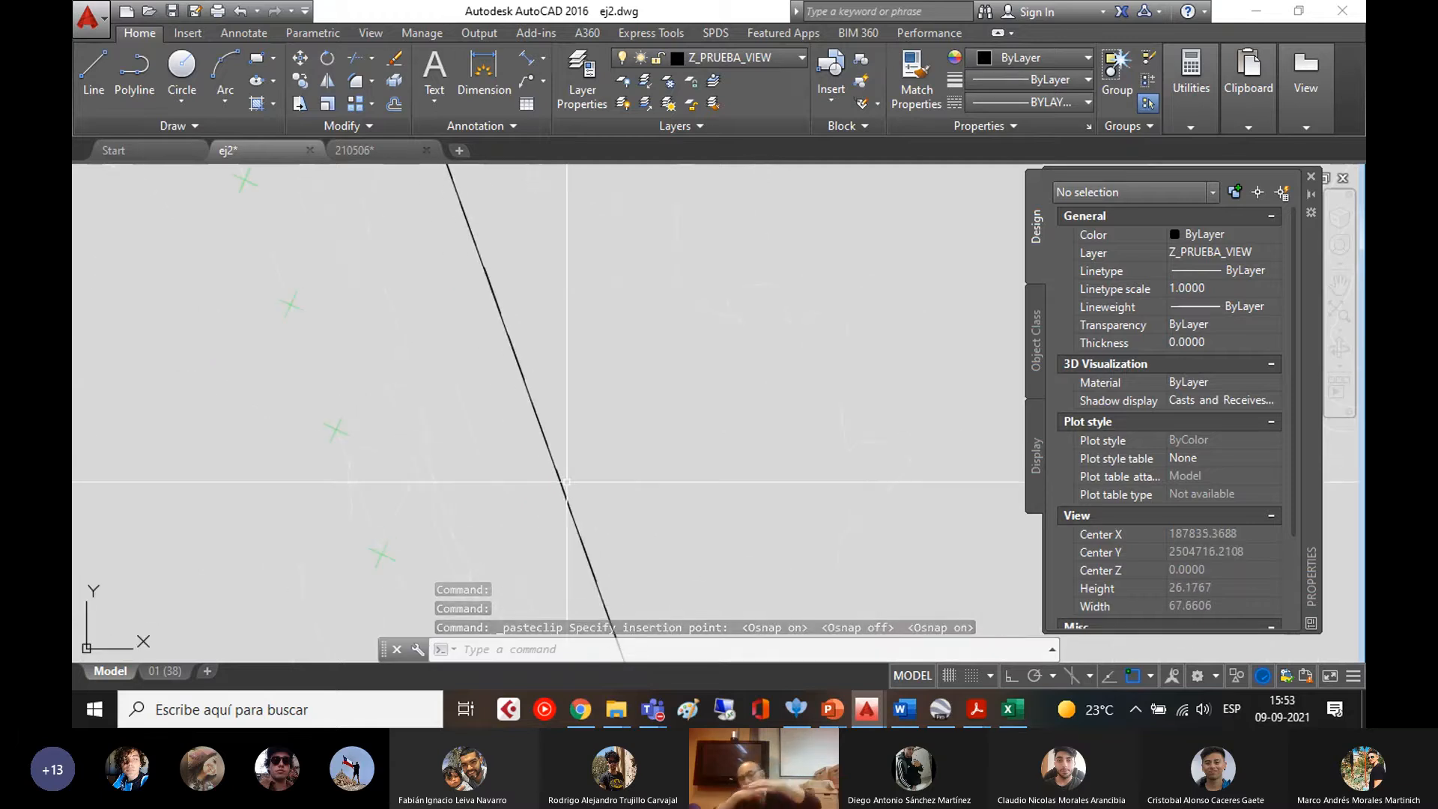
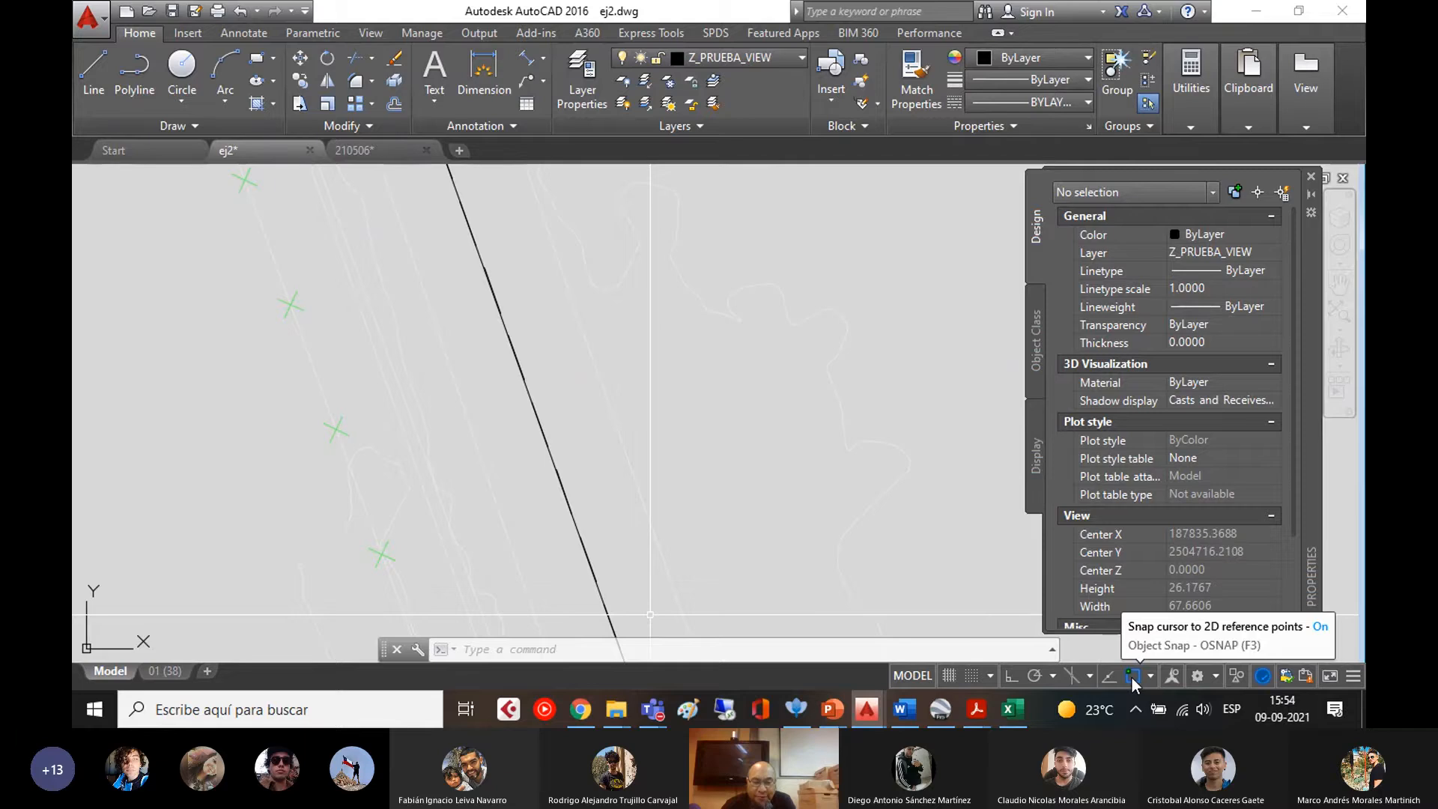
- Set the running object snaps to Endpoint, Midpoint, Center, Perpendicular and Tangent
{"action": "right_click", "coordinate": [1130, 677]}
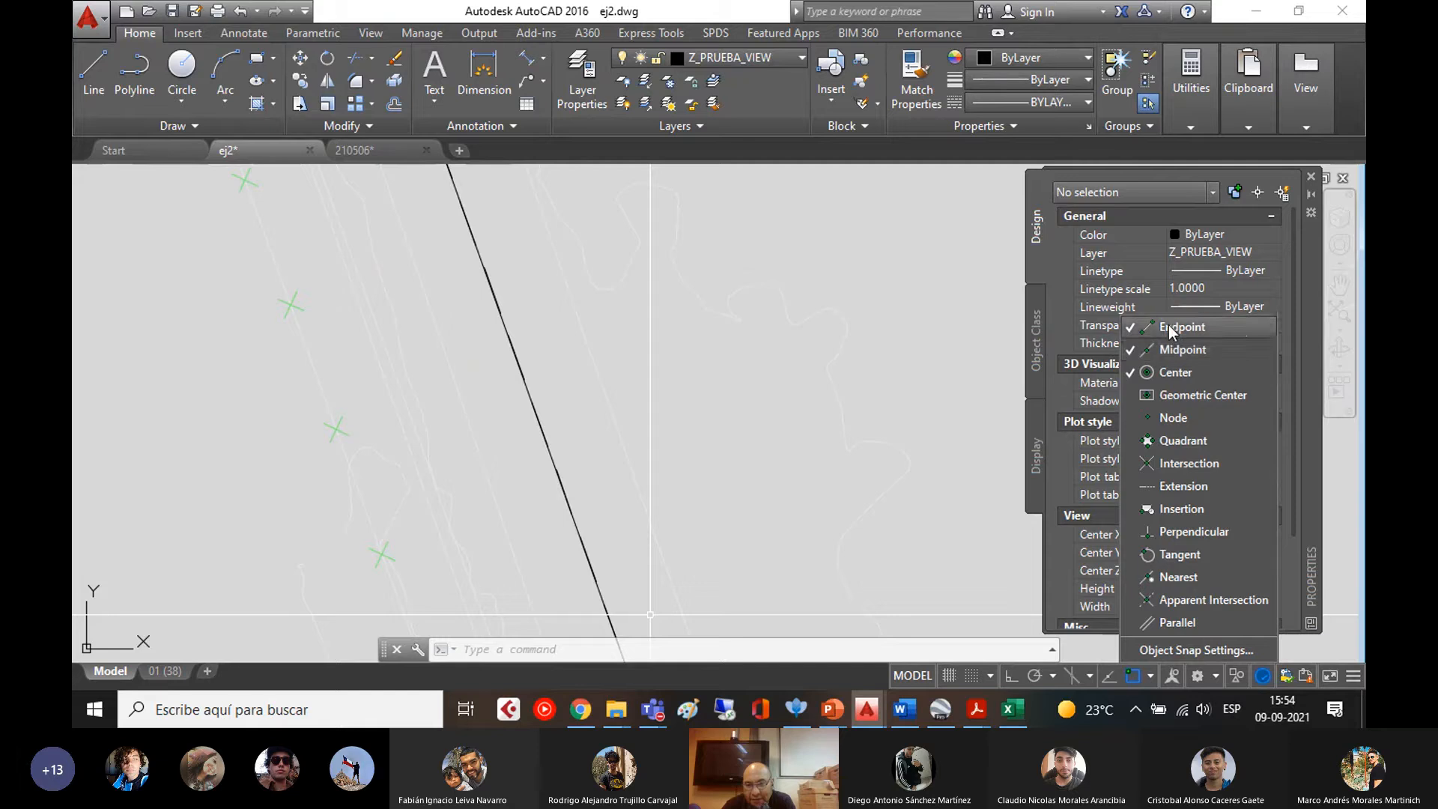
{"action": "left_click", "coordinate": [1177, 349]}
{"action": "left_click", "coordinate": [1179, 368]}
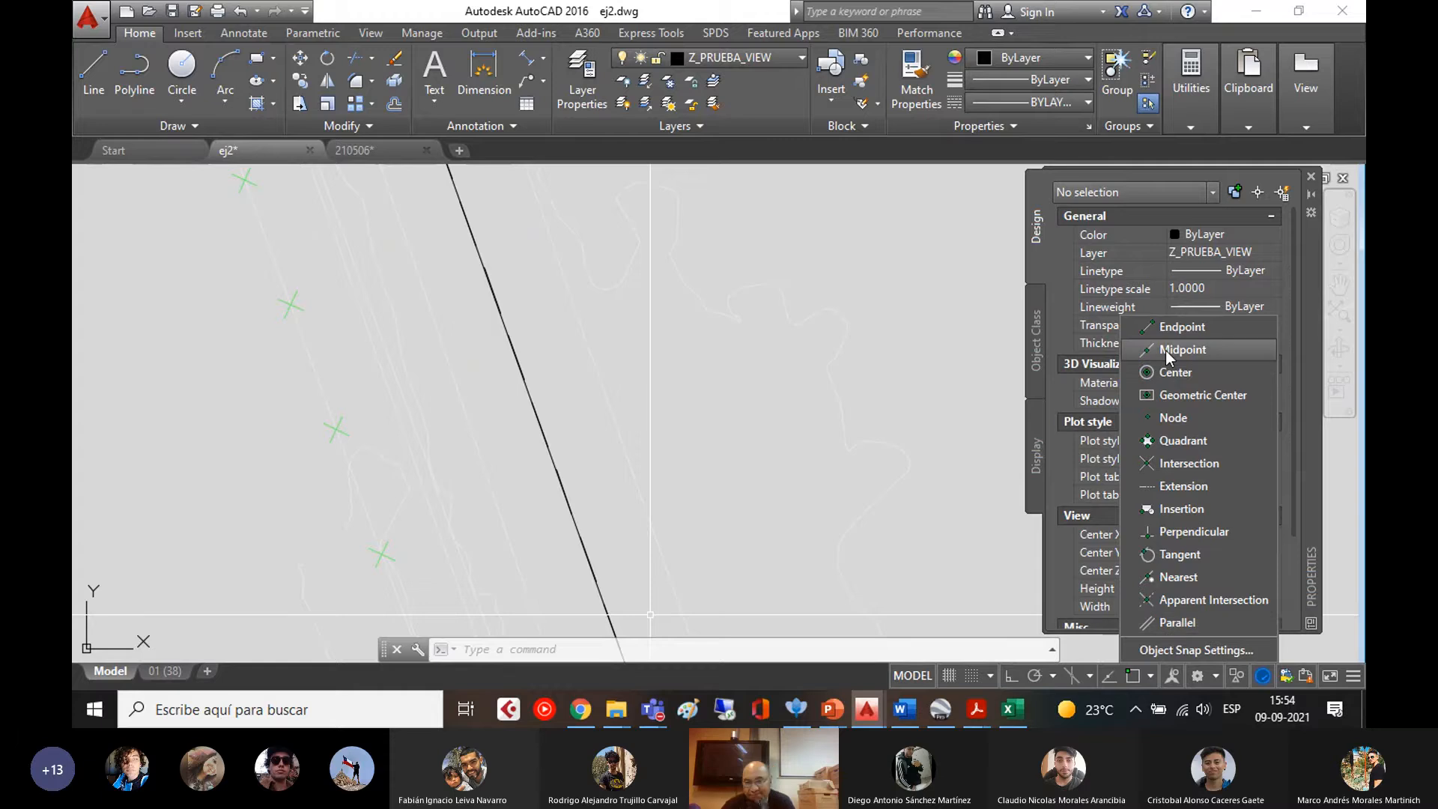
{"action": "left_click", "coordinate": [1157, 328]}
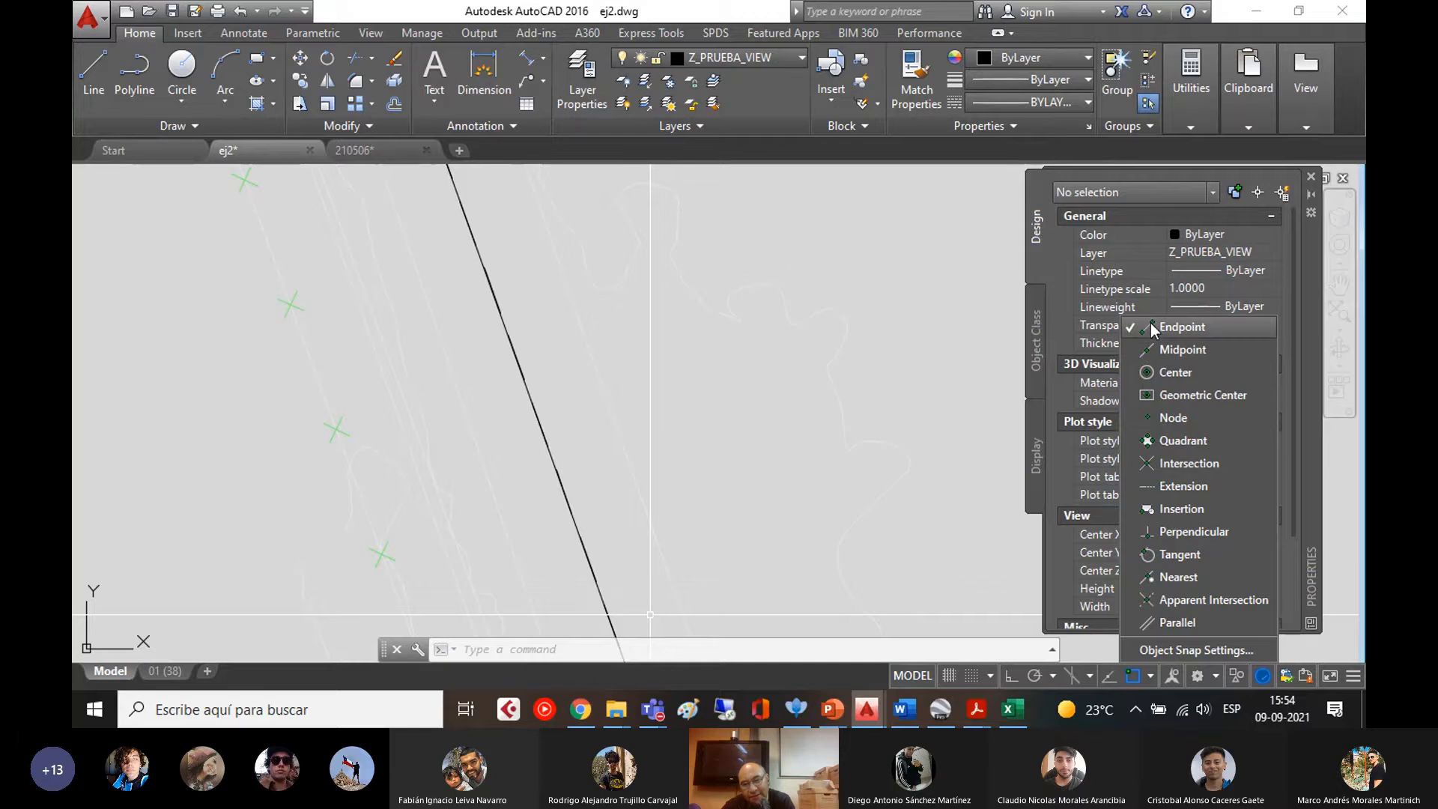
{"action": "left_click", "coordinate": [1175, 351]}
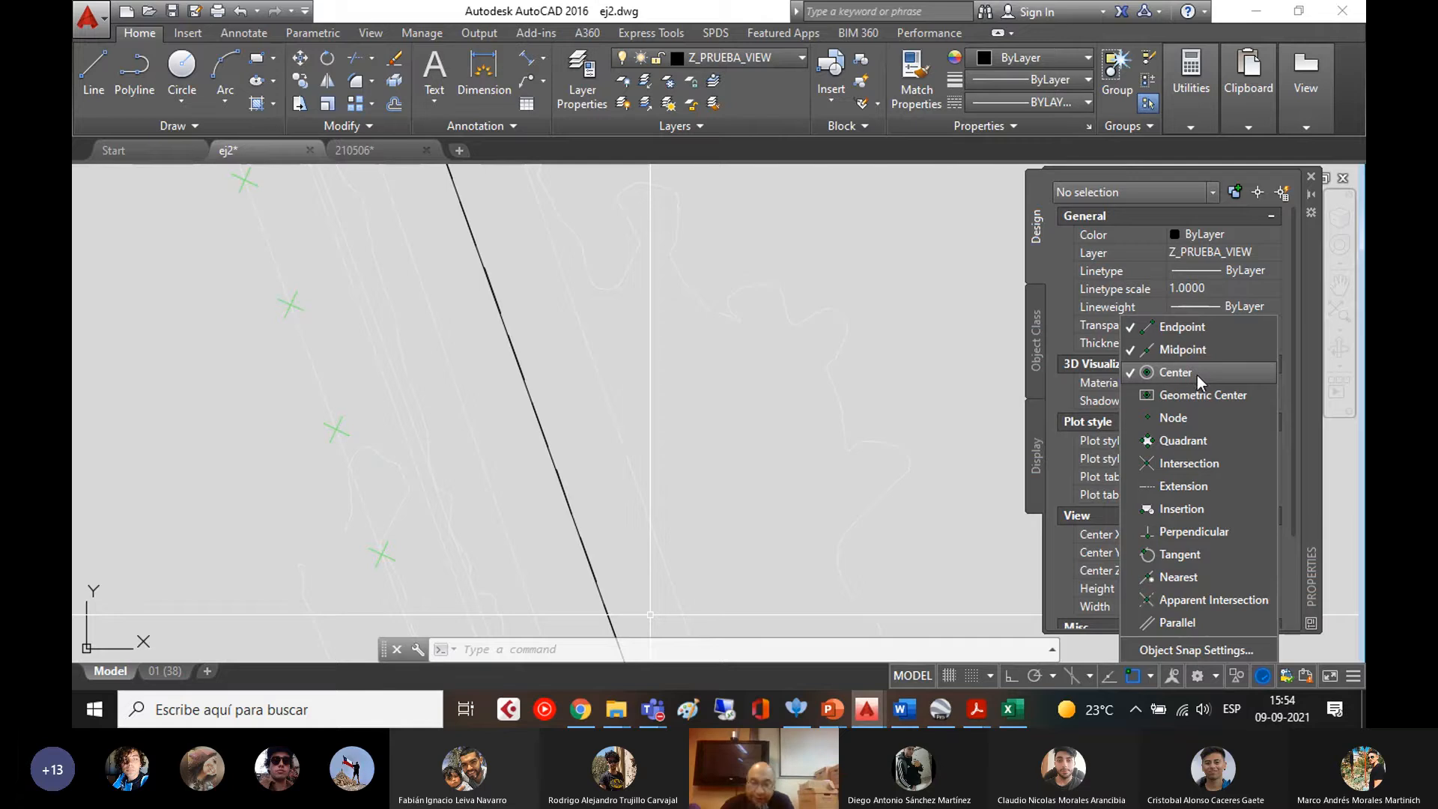
{"action": "left_click", "coordinate": [1182, 537]}
{"action": "left_click", "coordinate": [1179, 558]}
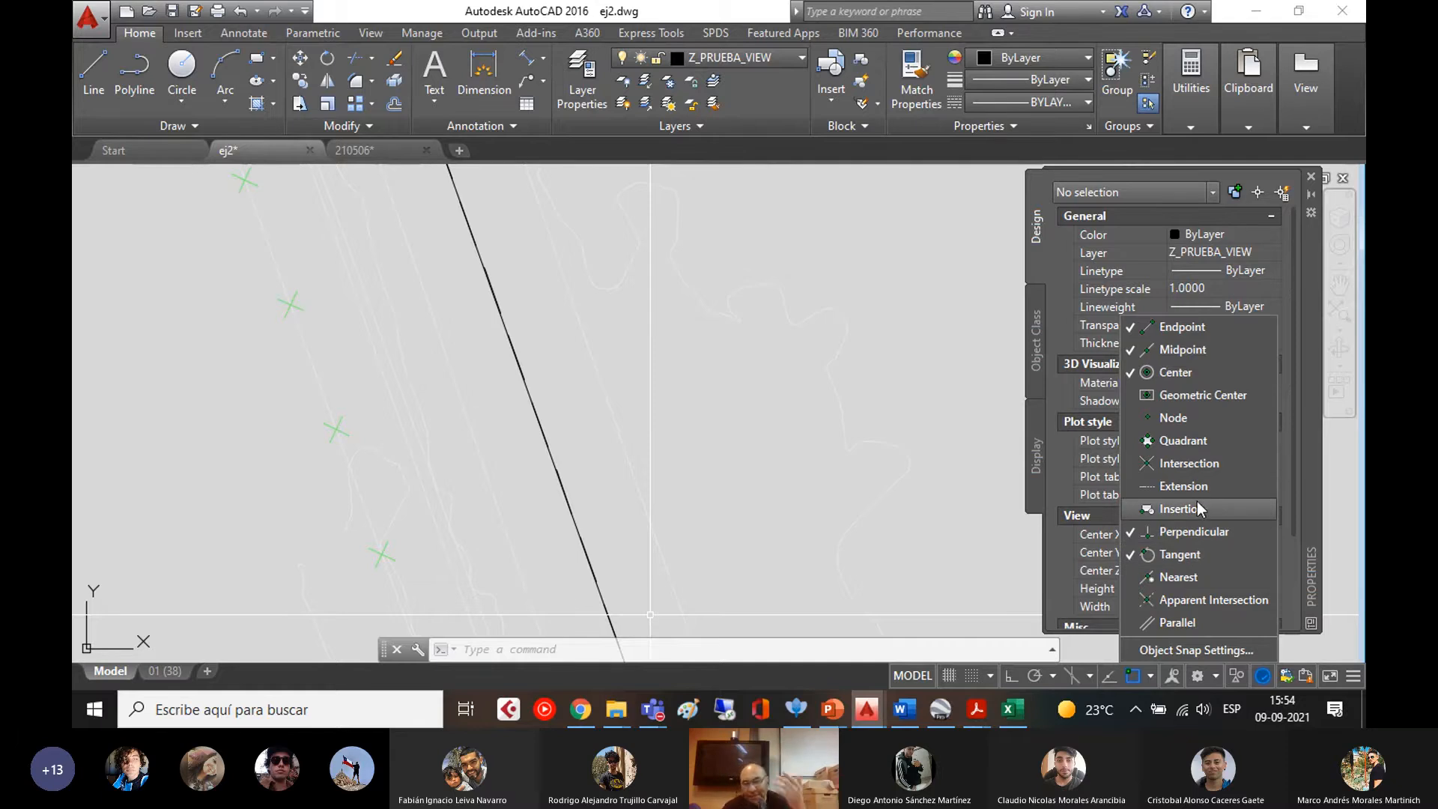
{"action": "key", "text": "Escape"}
{"action": "key", "text": "Escape"}
{"action": "key", "text": "Escape"}
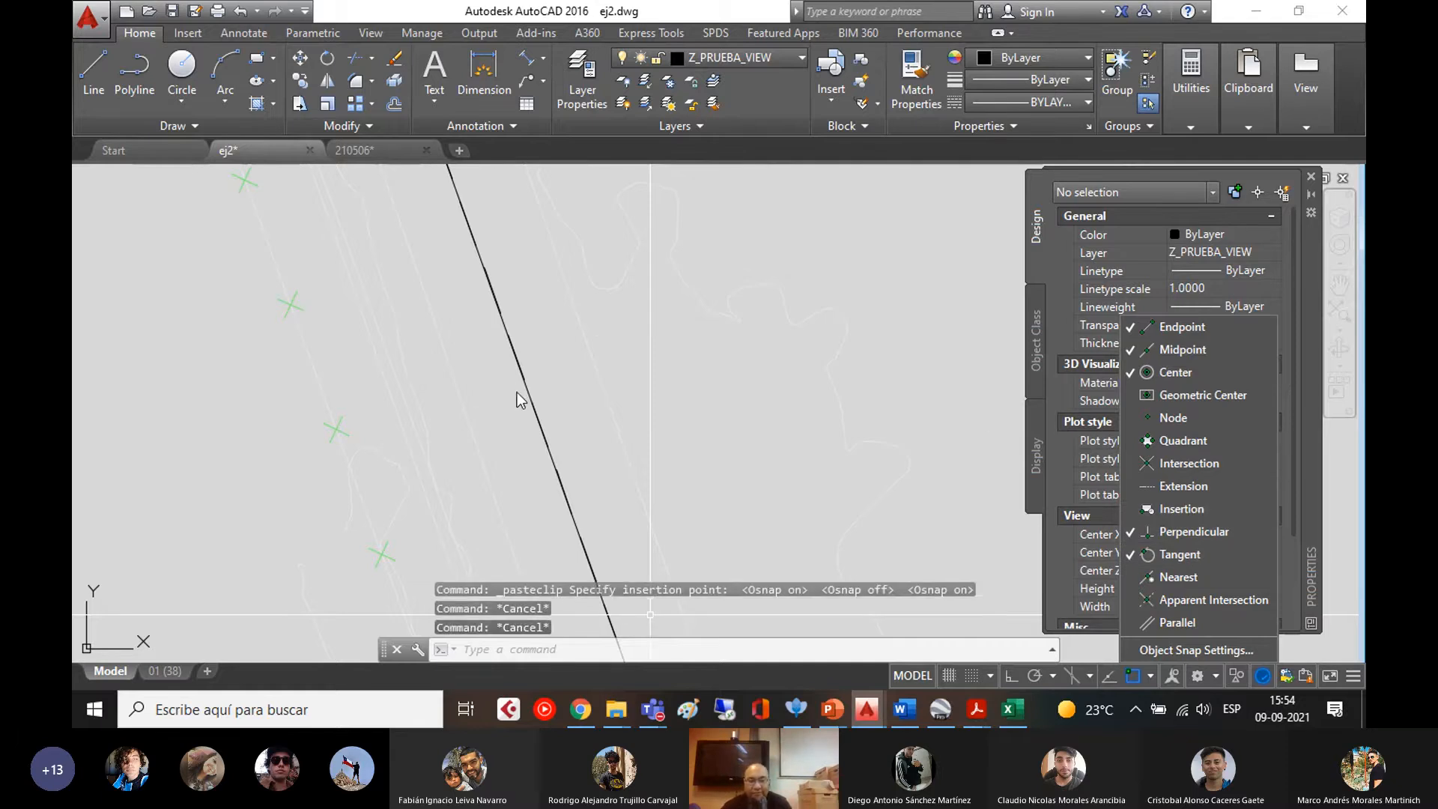
{"action": "left_click", "coordinate": [1130, 681]}
- Create a new layer named 0_vial_eje for the road axis
{"action": "scroll", "coordinate": [707, 433], "scroll_direction": "down", "scroll_amount": 6}
{"action": "mouse_move", "coordinate": [635, 418]}
{"action": "middle_mouse_down"}
{"action": "mouse_move", "coordinate": [634, 450]}
{"action": "mouse_move", "coordinate": [604, 273]}
{"action": "middle_mouse_up"}
{"action": "scroll", "coordinate": [789, 414], "scroll_direction": "down", "scroll_amount": 4}
{"action": "mouse_move", "coordinate": [846, 547]}
{"action": "middle_mouse_down"}
{"action": "mouse_move", "coordinate": [710, 412]}
{"action": "mouse_move", "coordinate": [685, 347]}
{"action": "middle_mouse_up"}
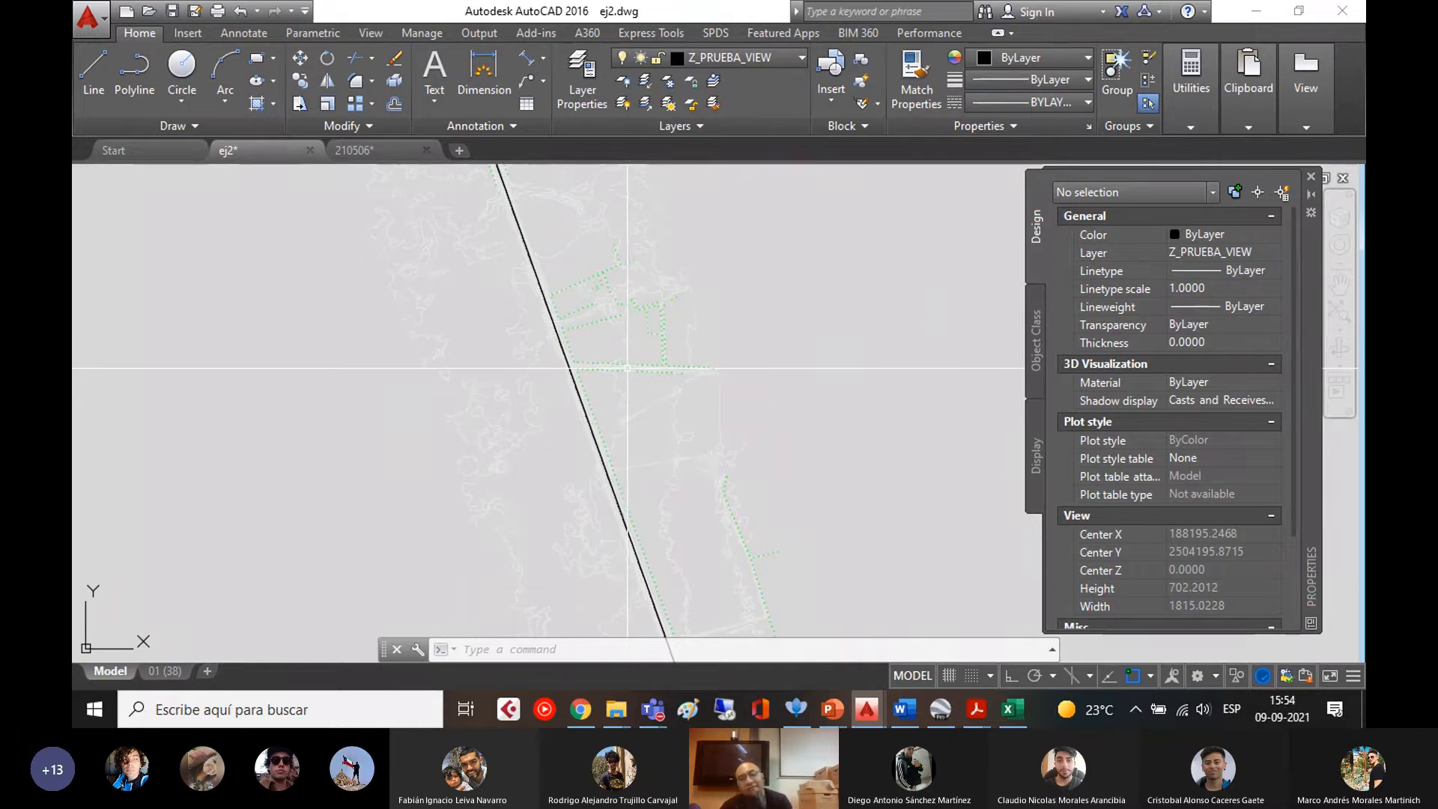
{"action": "left_click", "coordinate": [597, 72]}
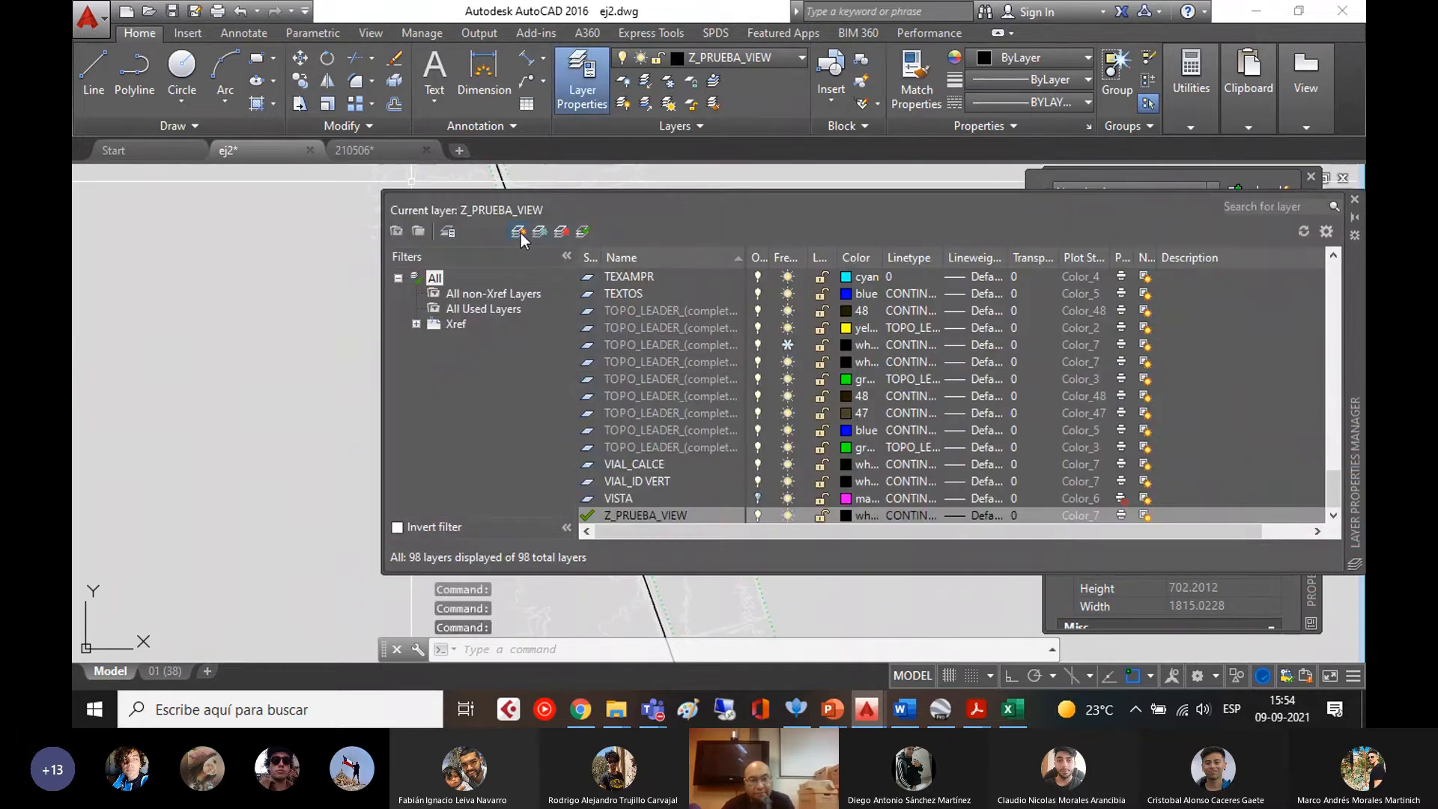
{"action": "left_click", "coordinate": [520, 232]}
{"action": "type", "text": "0_v"}
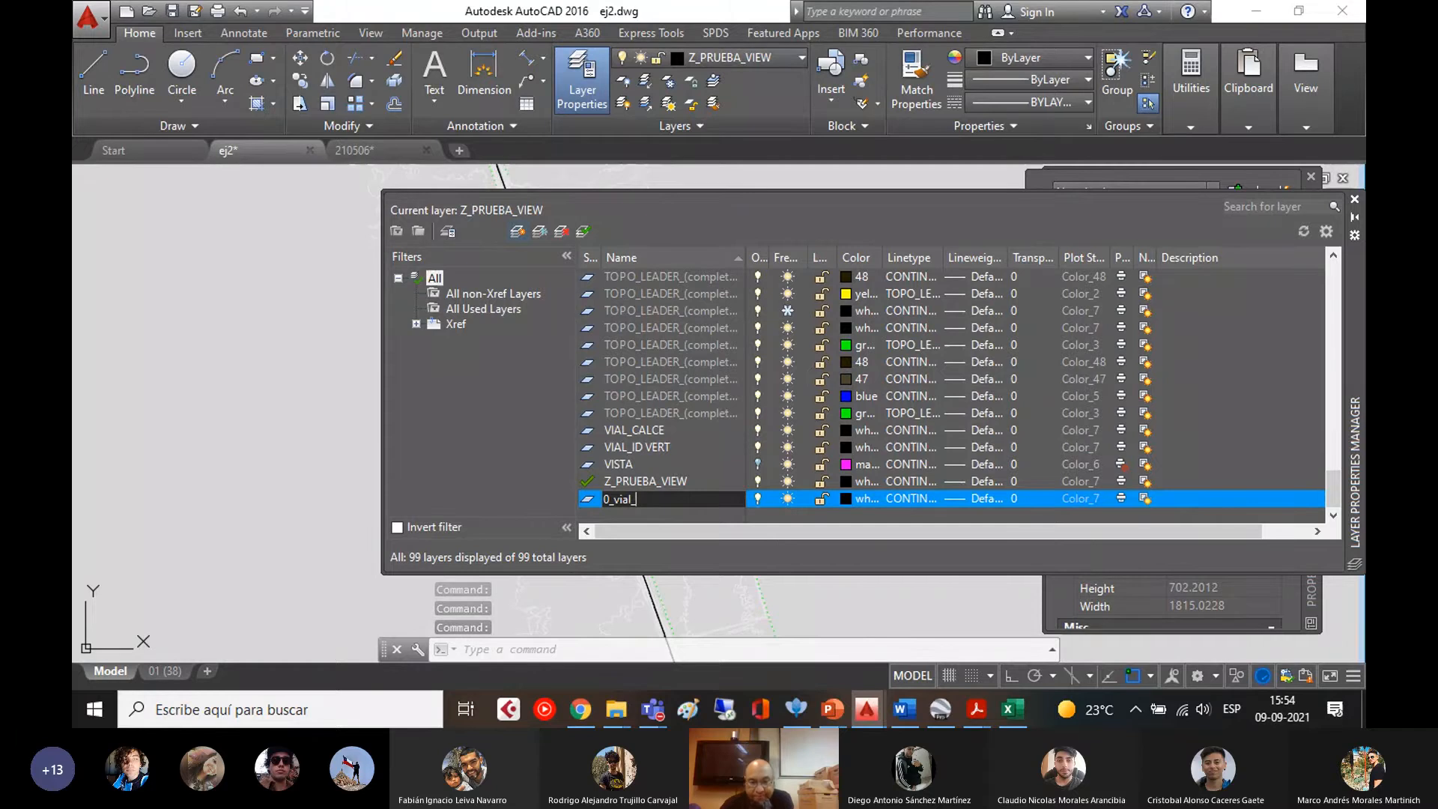
{"action": "type", "text": "ial_eje"}
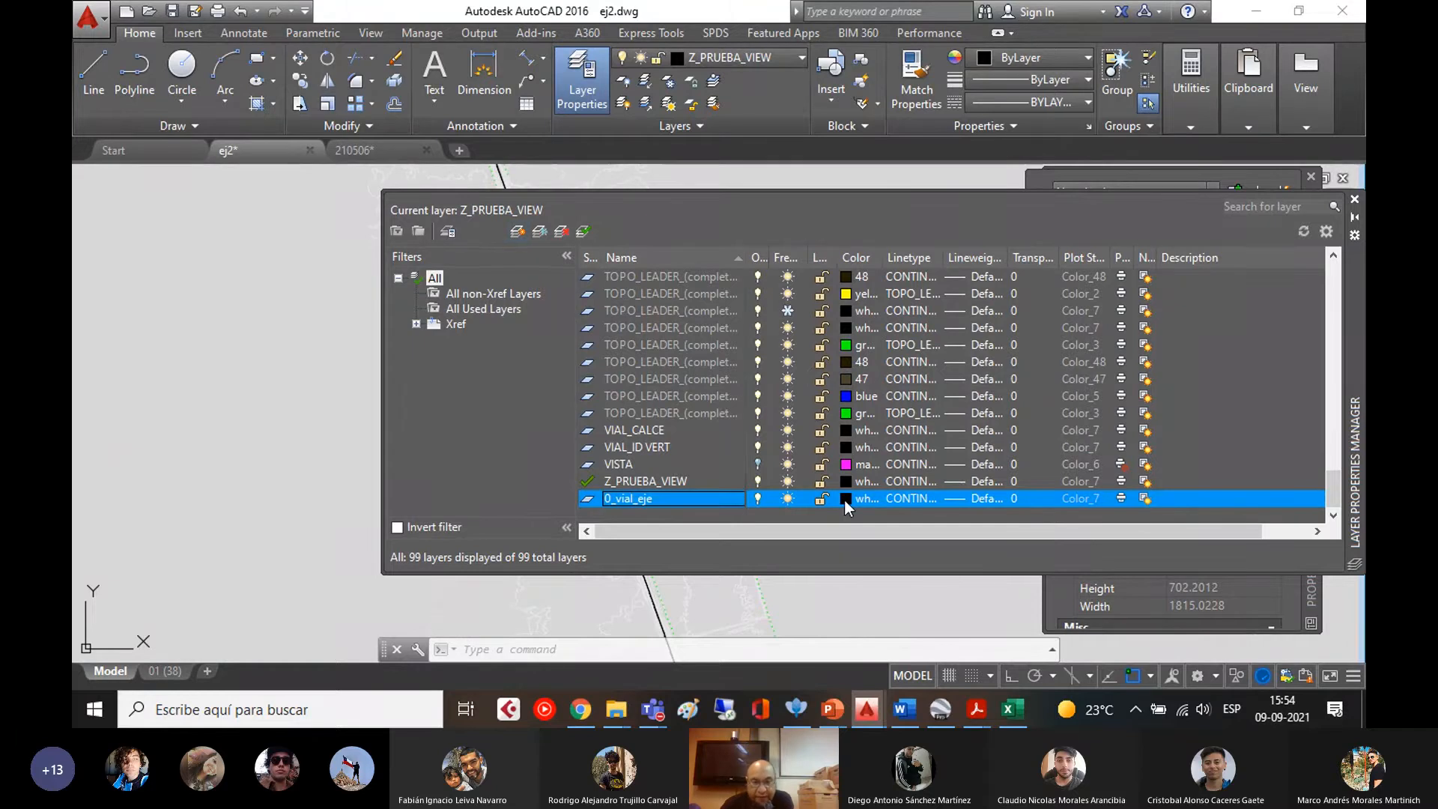
- Give the 0_vial_eje layer the color red and the DASHDOT linetype
{"action": "left_click", "coordinate": [845, 499]}
{"action": "left_click", "coordinate": [571, 395]}
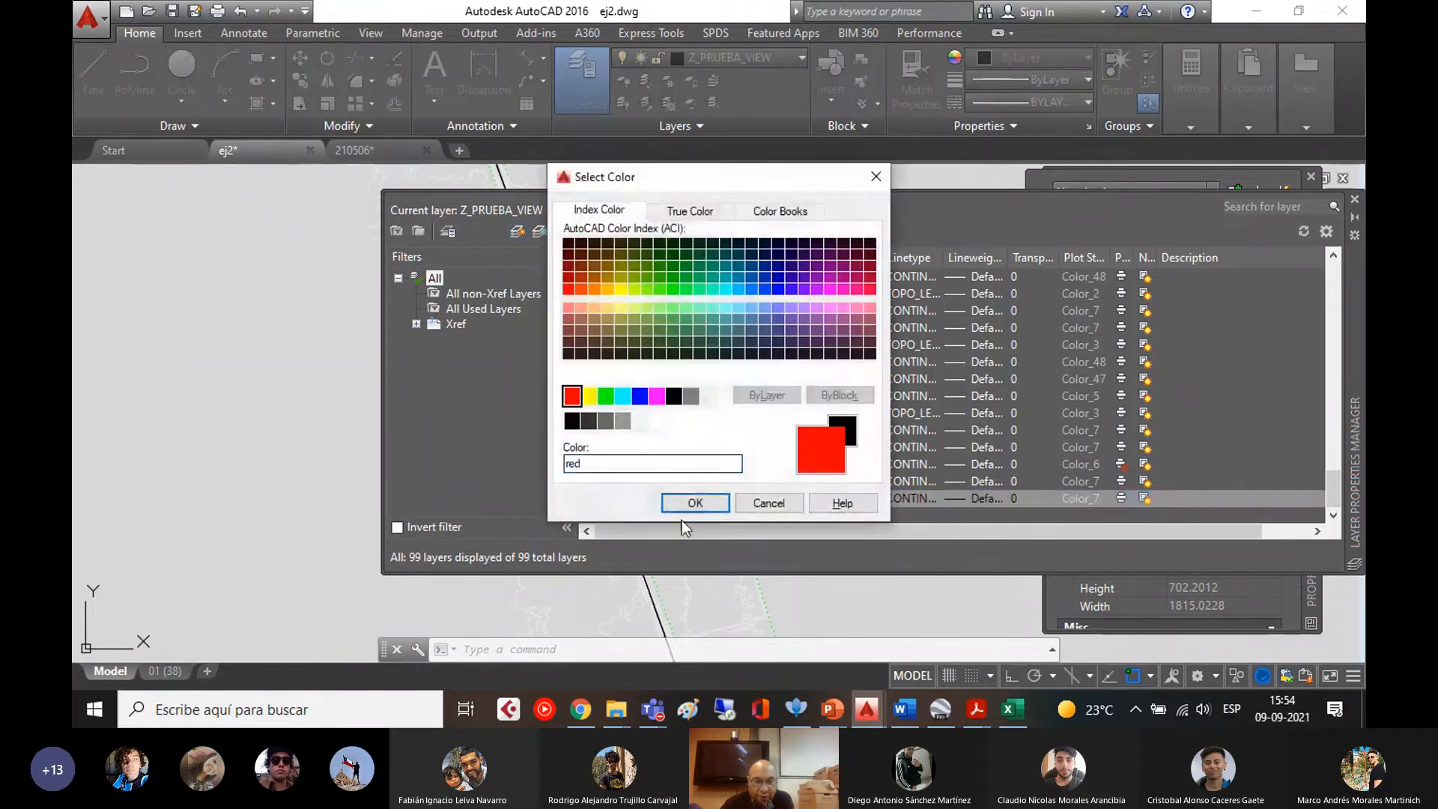
{"action": "left_click", "coordinate": [696, 503]}
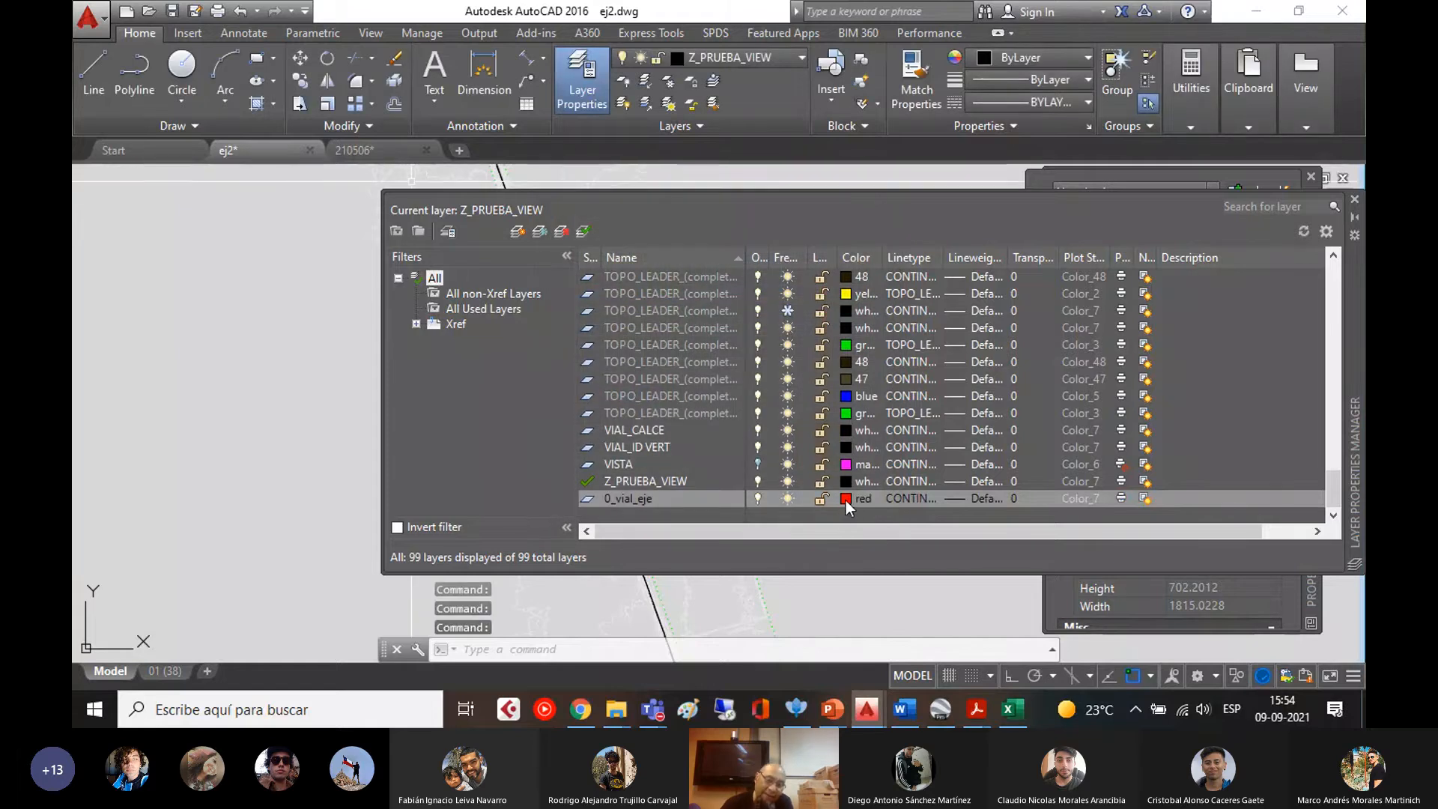
{"action": "left_click", "coordinate": [898, 501]}
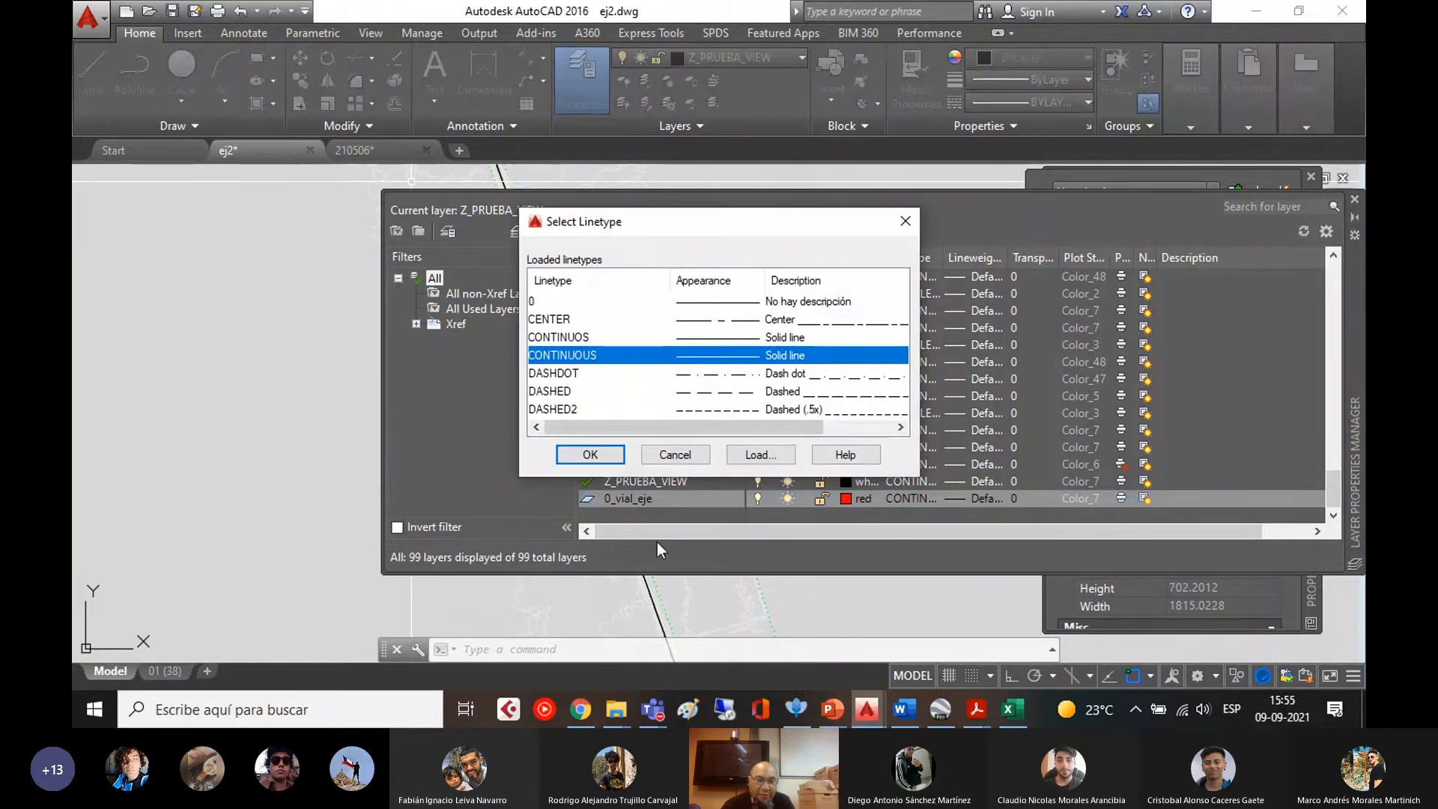
{"action": "left_click", "coordinate": [569, 373]}
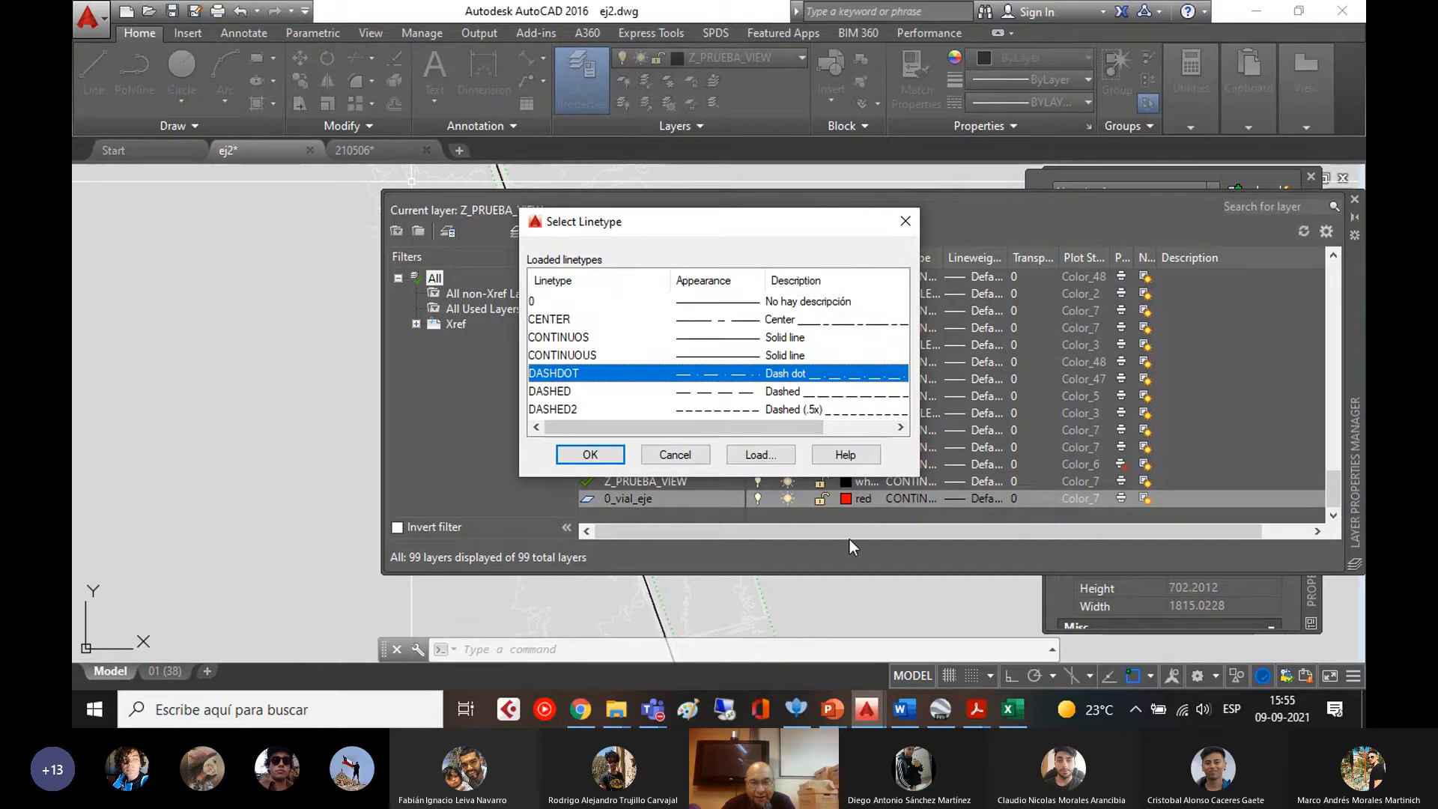
{"action": "left_click", "coordinate": [591, 454]}
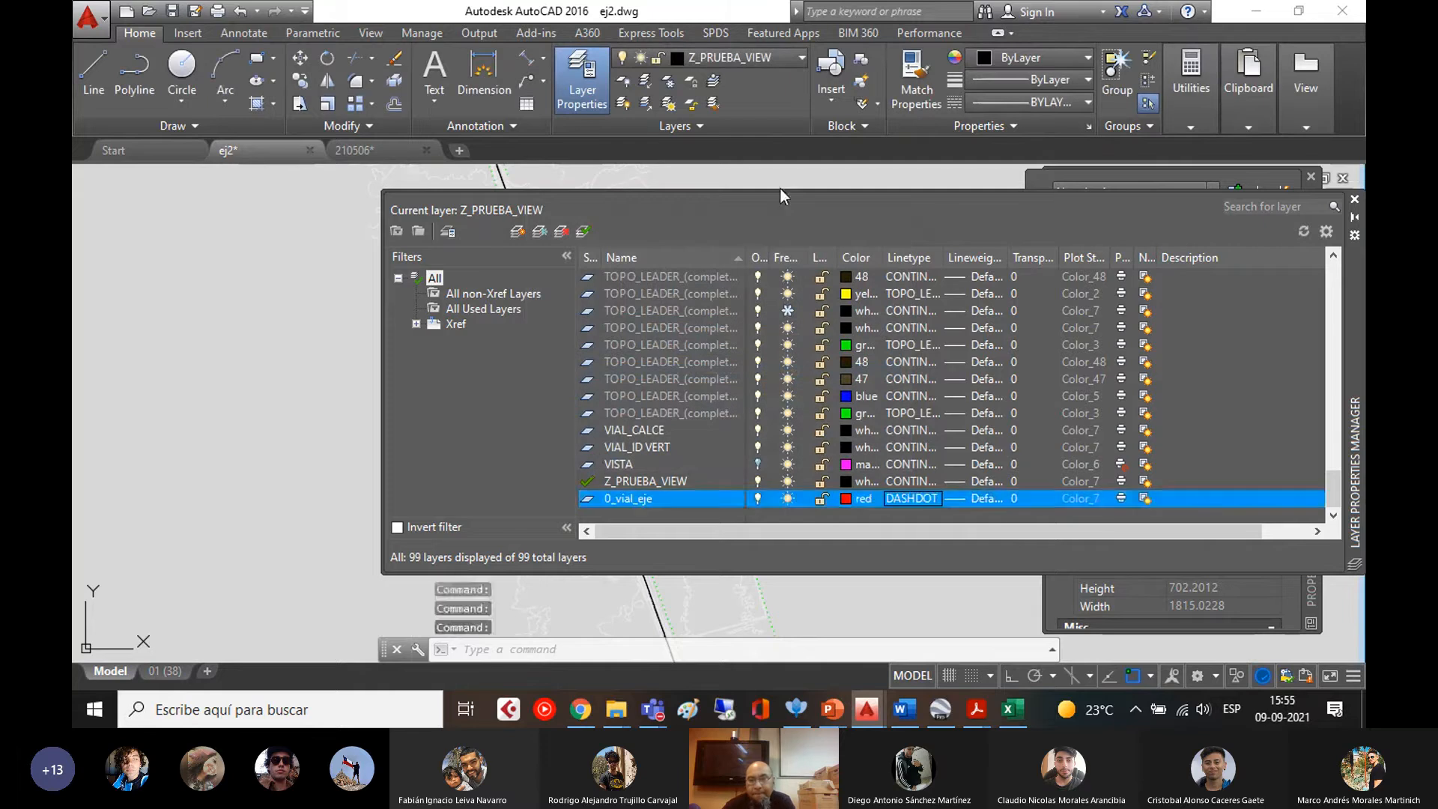
{"action": "left_click", "coordinate": [1354, 199]}
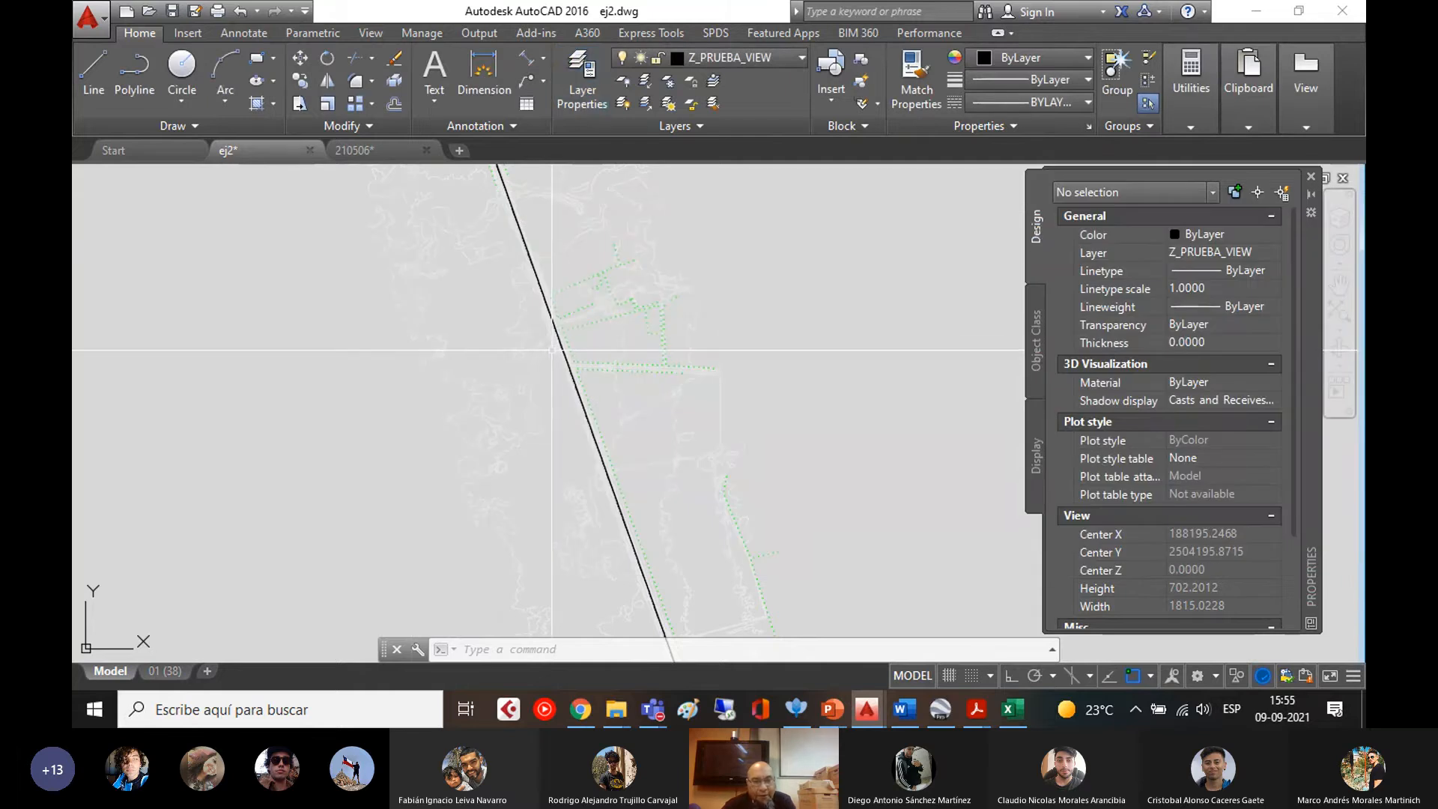
- Move the pasted alignment polyline to the 0_vial_eje layer and regenerate the model
{"action": "scroll", "coordinate": [552, 349], "scroll_direction": "up", "scroll_amount": 15}
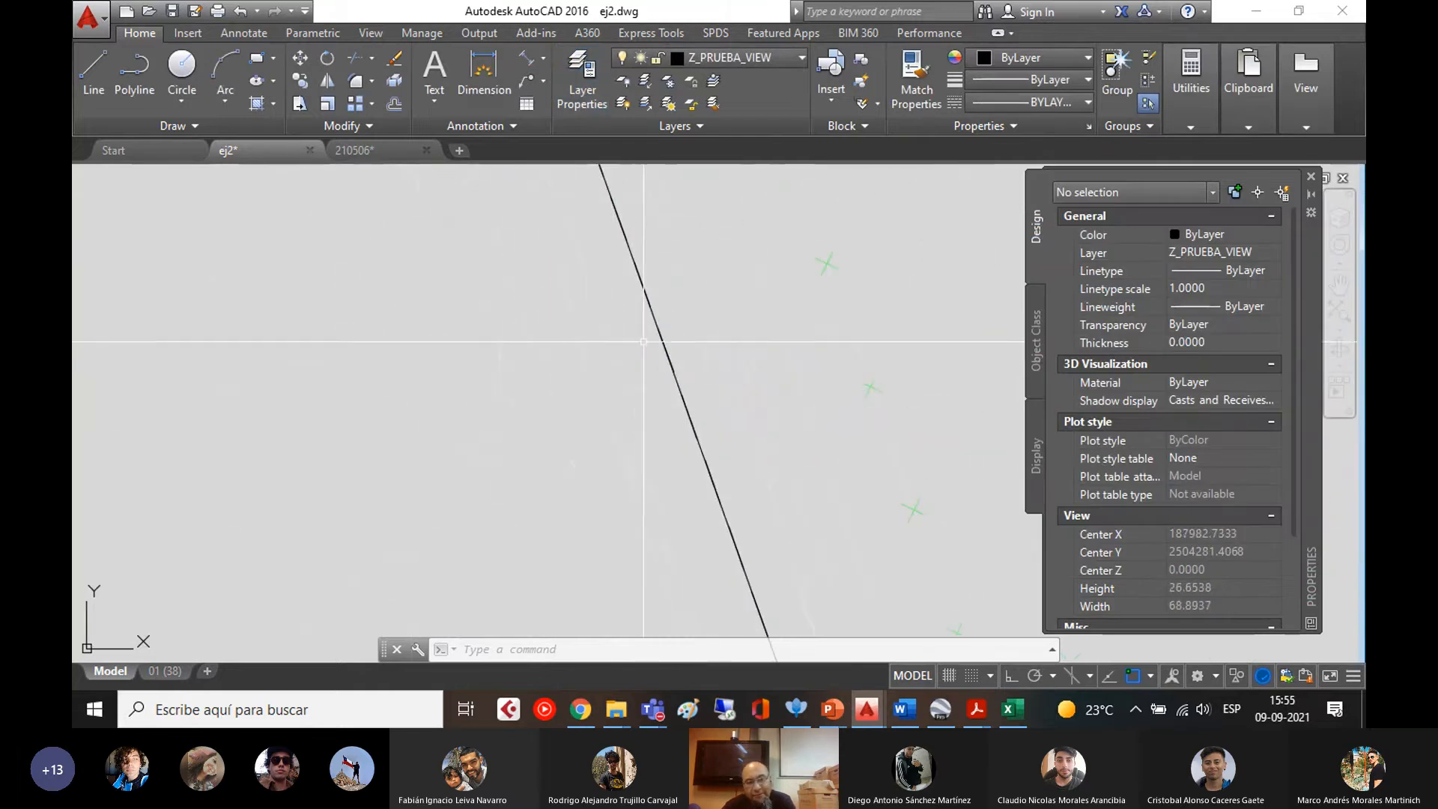
{"action": "left_click", "coordinate": [655, 315]}
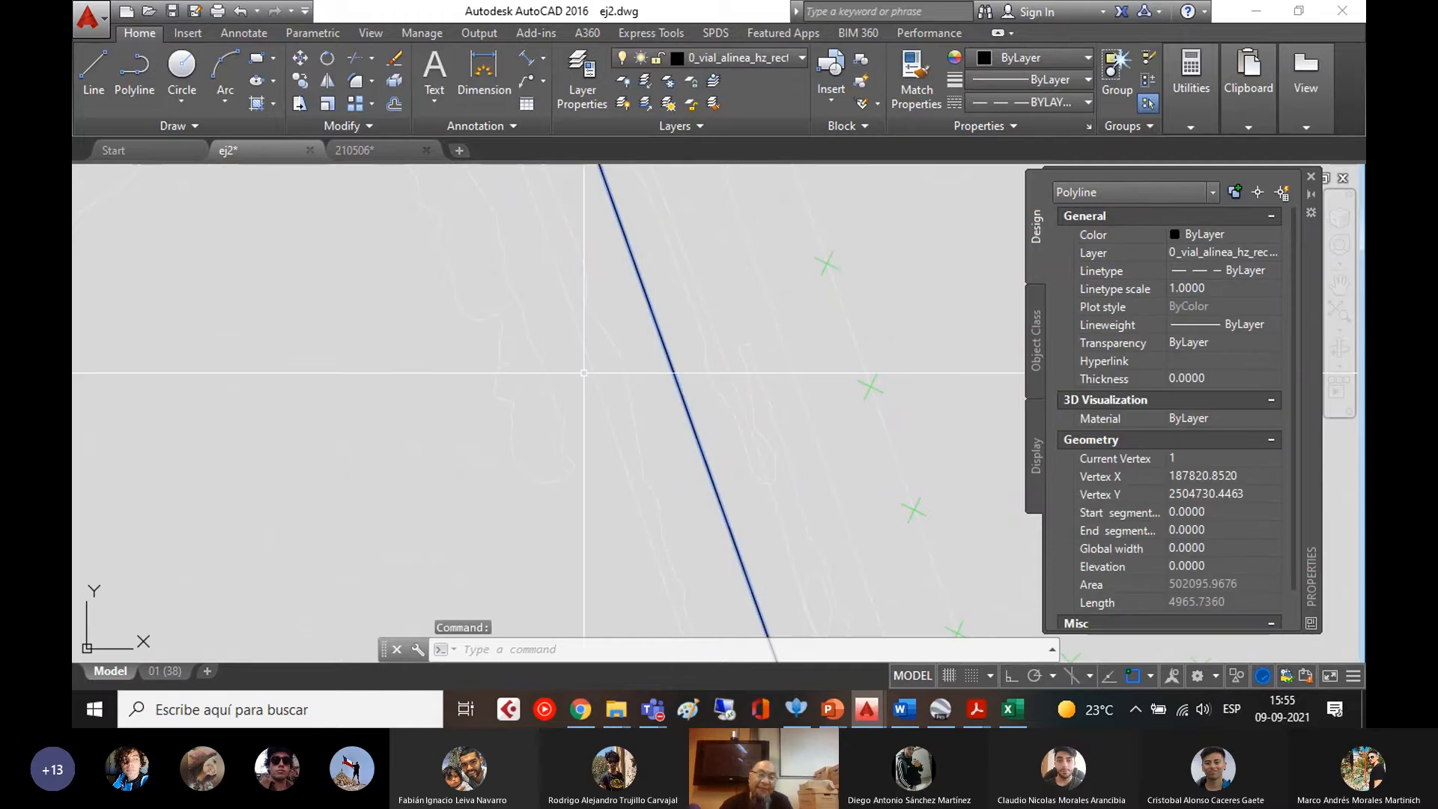
{"action": "left_click", "coordinate": [779, 59]}
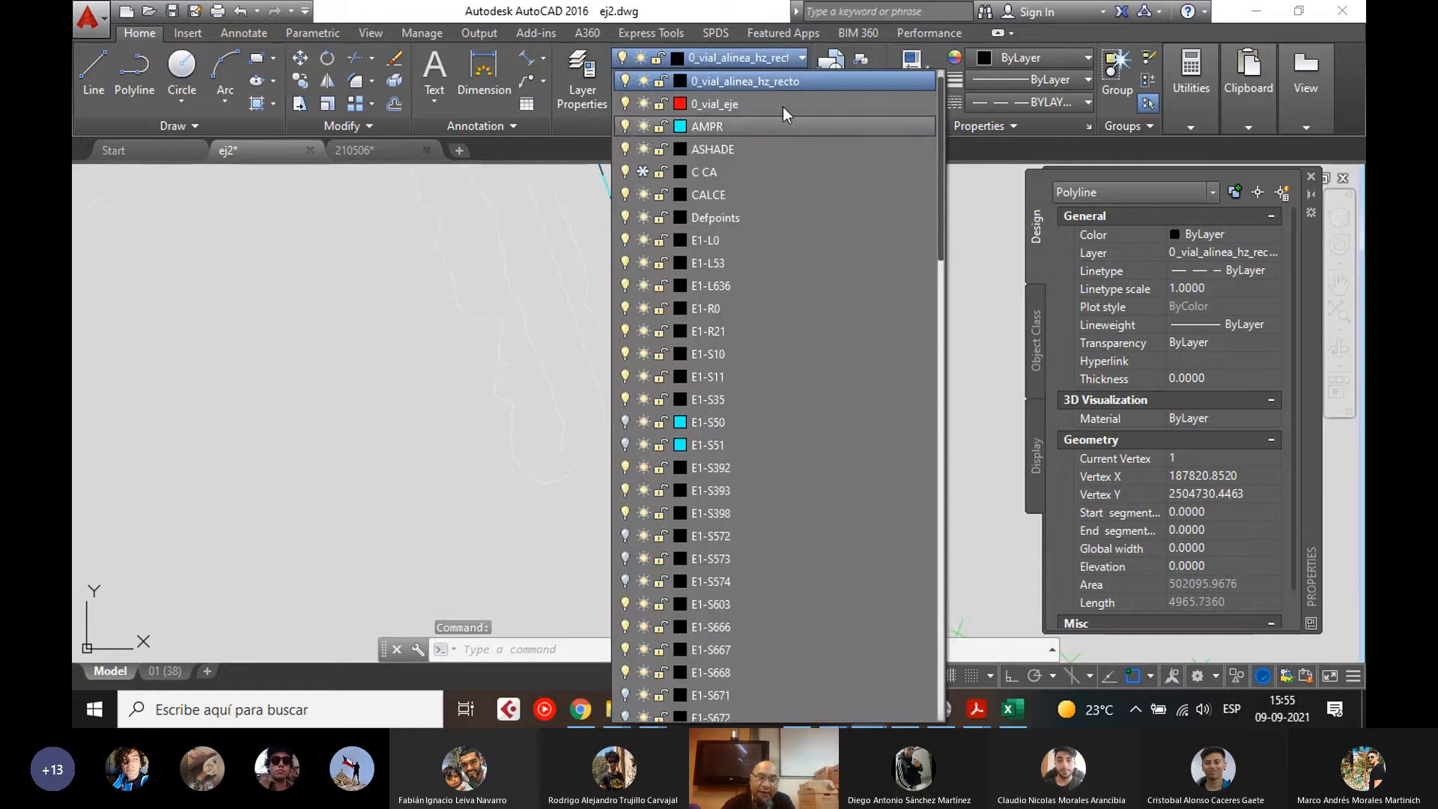
{"action": "left_click", "coordinate": [784, 105]}
{"action": "key", "text": "Escape"}
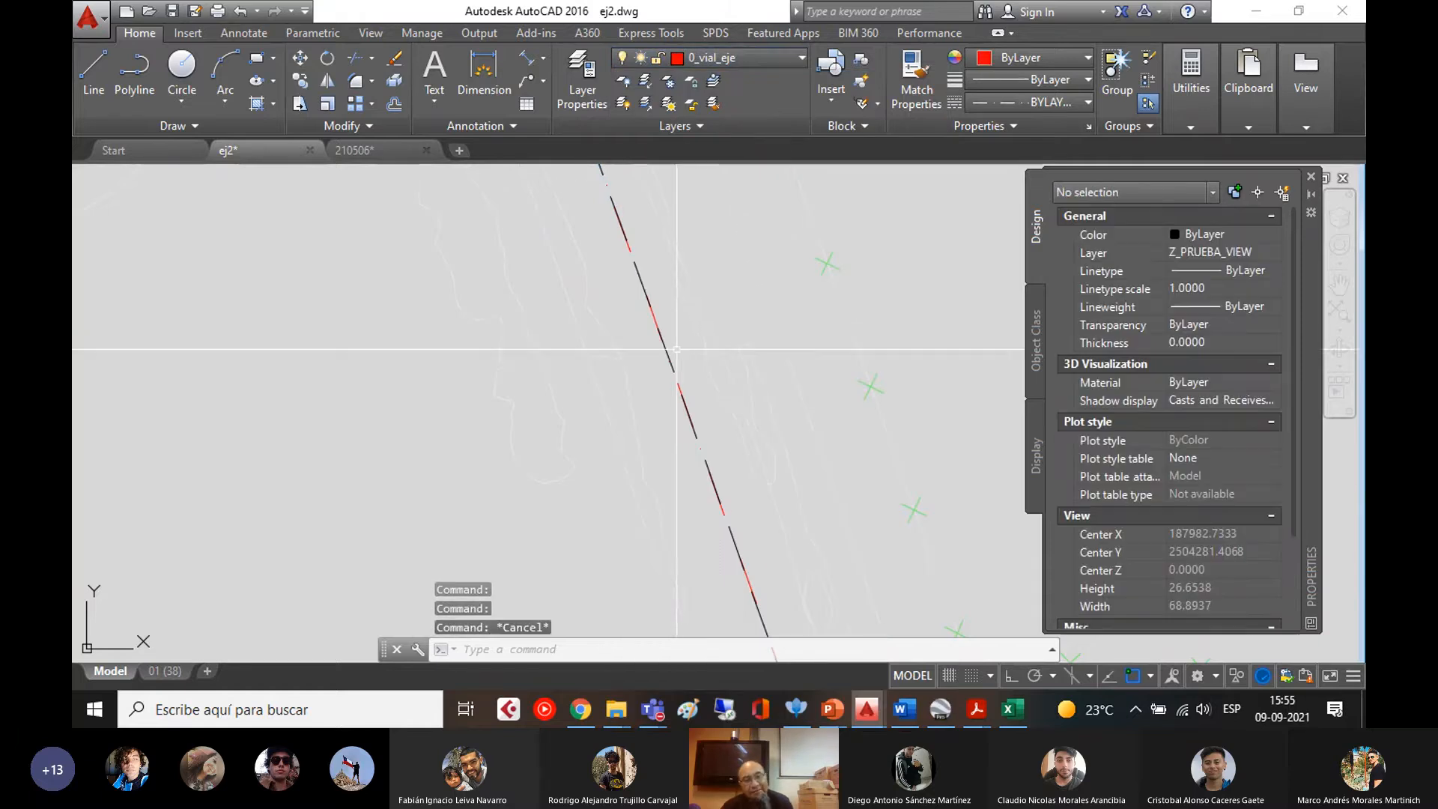
{"action": "scroll", "coordinate": [678, 352], "scroll_direction": "up", "scroll_amount": 2}
{"action": "type", "text": "regen"}
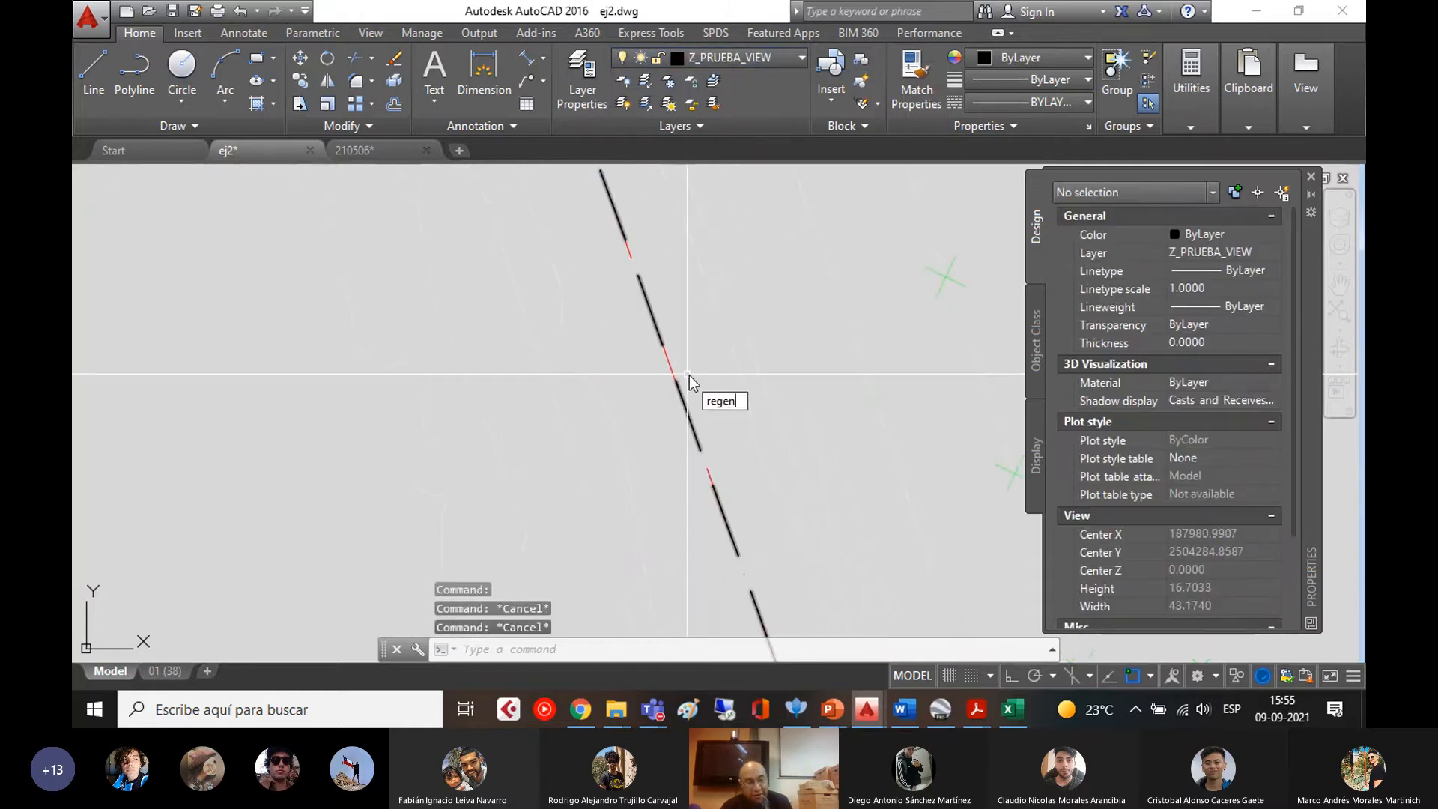
{"action": "key", "text": "Return"}
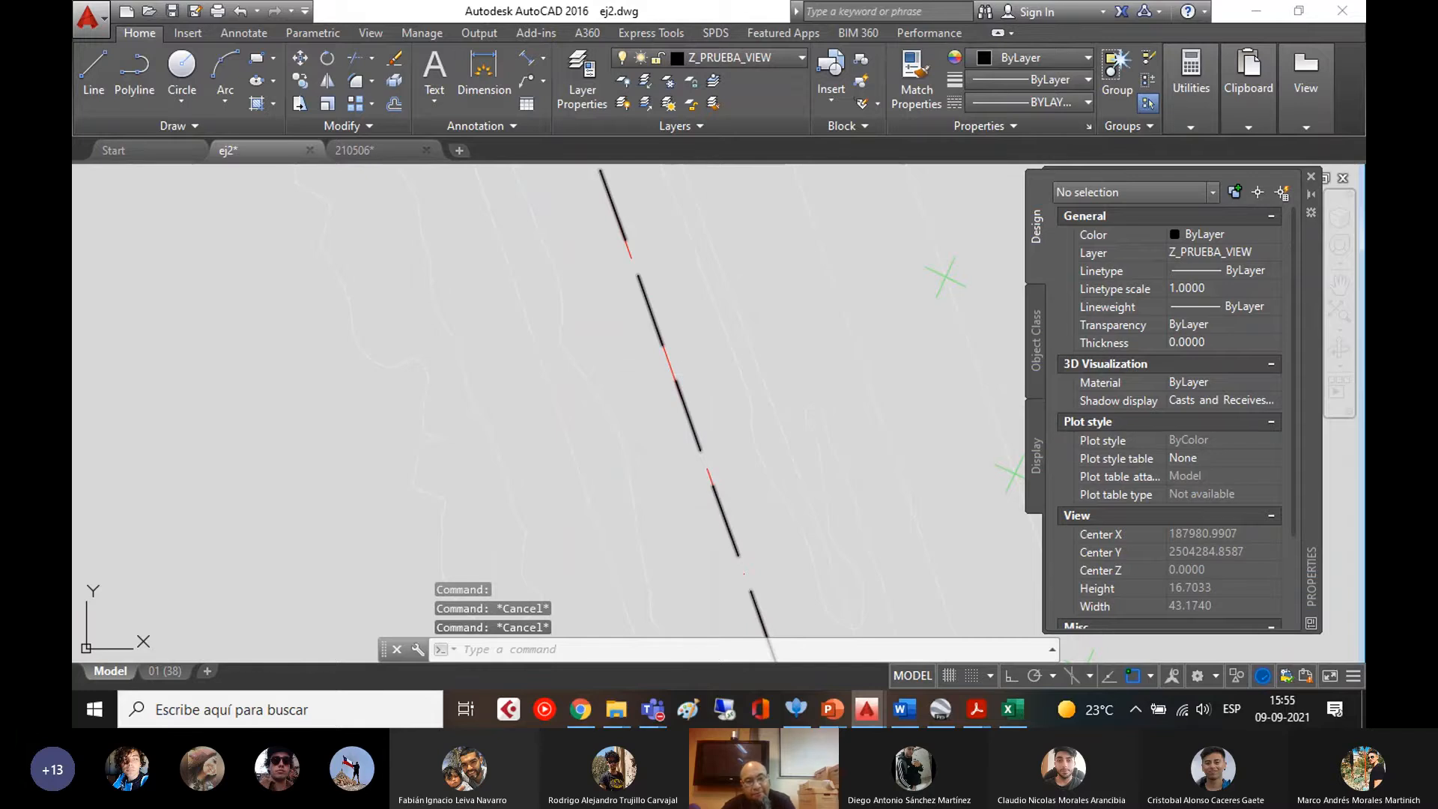
- Select the 0_vial_eje polyline and examine how it overlaps the original alignment around vertex V-40A
{"action": "scroll", "coordinate": [611, 367], "scroll_direction": "down", "scroll_amount": 4}
{"action": "scroll", "coordinate": [602, 322], "scroll_direction": "up", "scroll_amount": 6}
{"action": "left_click", "coordinate": [555, 227]}
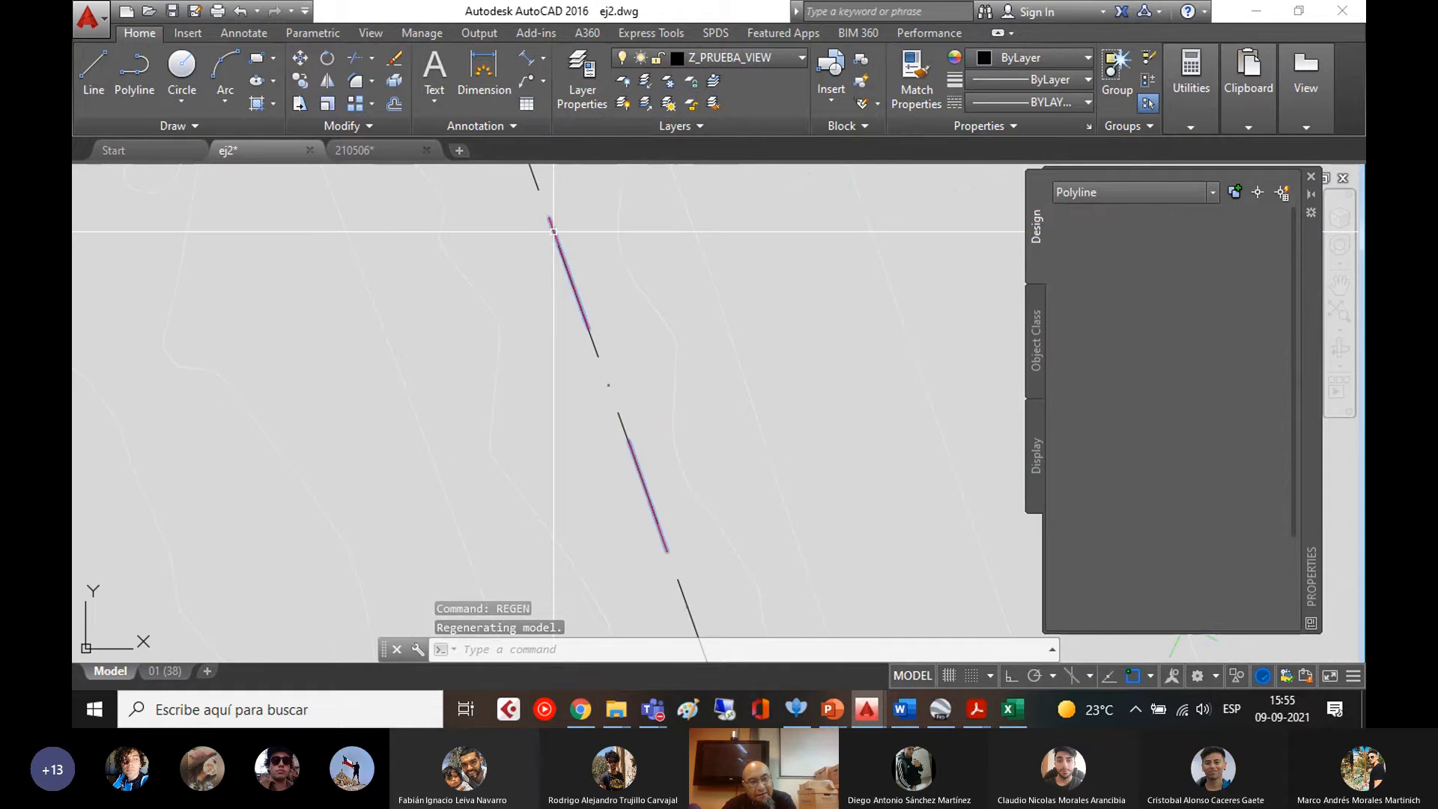
{"action": "scroll", "coordinate": [645, 475], "scroll_direction": "down", "scroll_amount": 3}
{"action": "scroll", "coordinate": [517, 342], "scroll_direction": "up", "scroll_amount": 6}
{"action": "scroll", "coordinate": [516, 342], "scroll_direction": "up", "scroll_amount": 5}
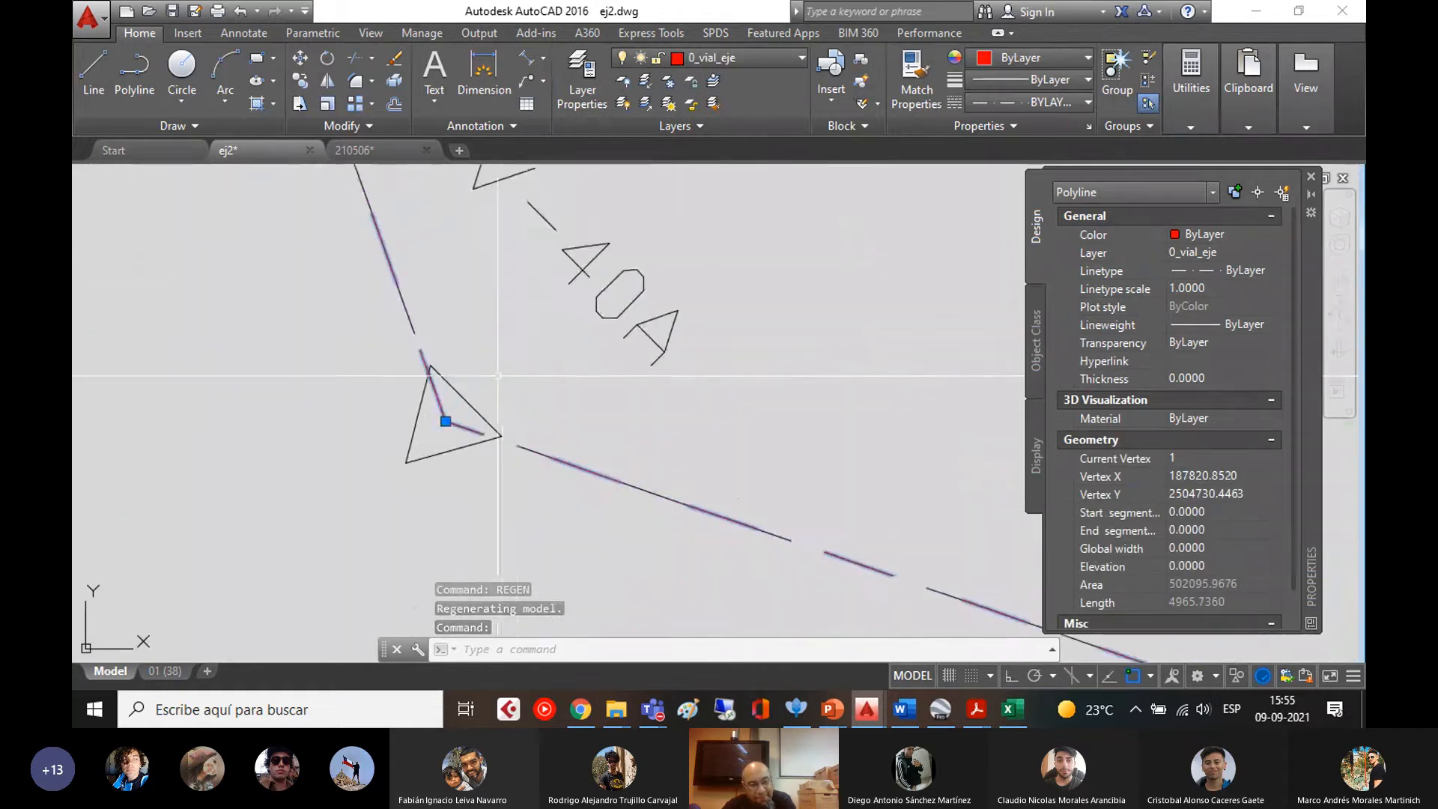
{"action": "scroll", "coordinate": [448, 410], "scroll_direction": "down", "scroll_amount": 5}
{"action": "middle_click_drag", "start_coordinate": [431, 339], "coordinate": [432, 477]}
{"action": "key", "text": "Escape"}
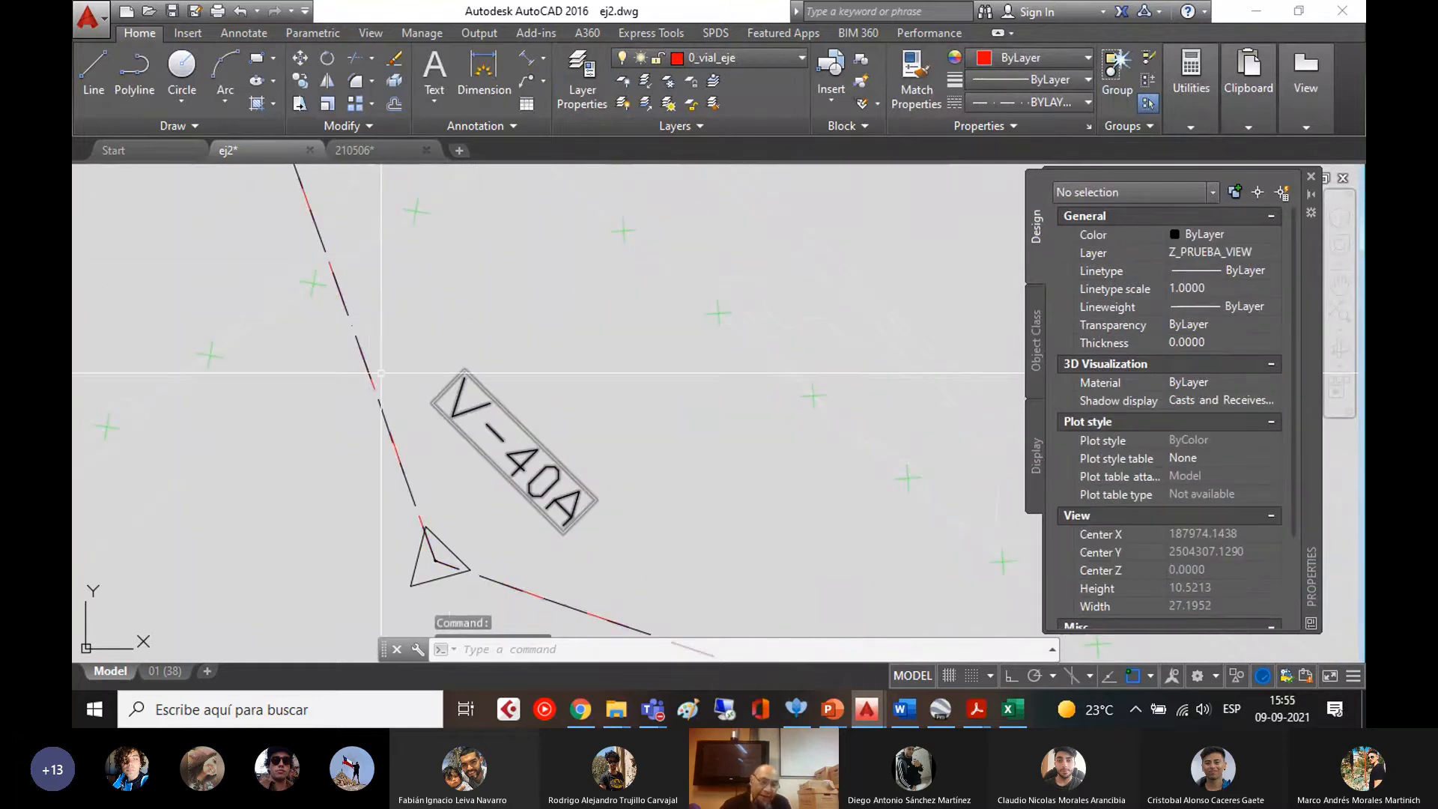
- Turn off the 0_vial_alinea_hz_recto layer that holds the original straight alignment
{"action": "left_click", "coordinate": [383, 421]}
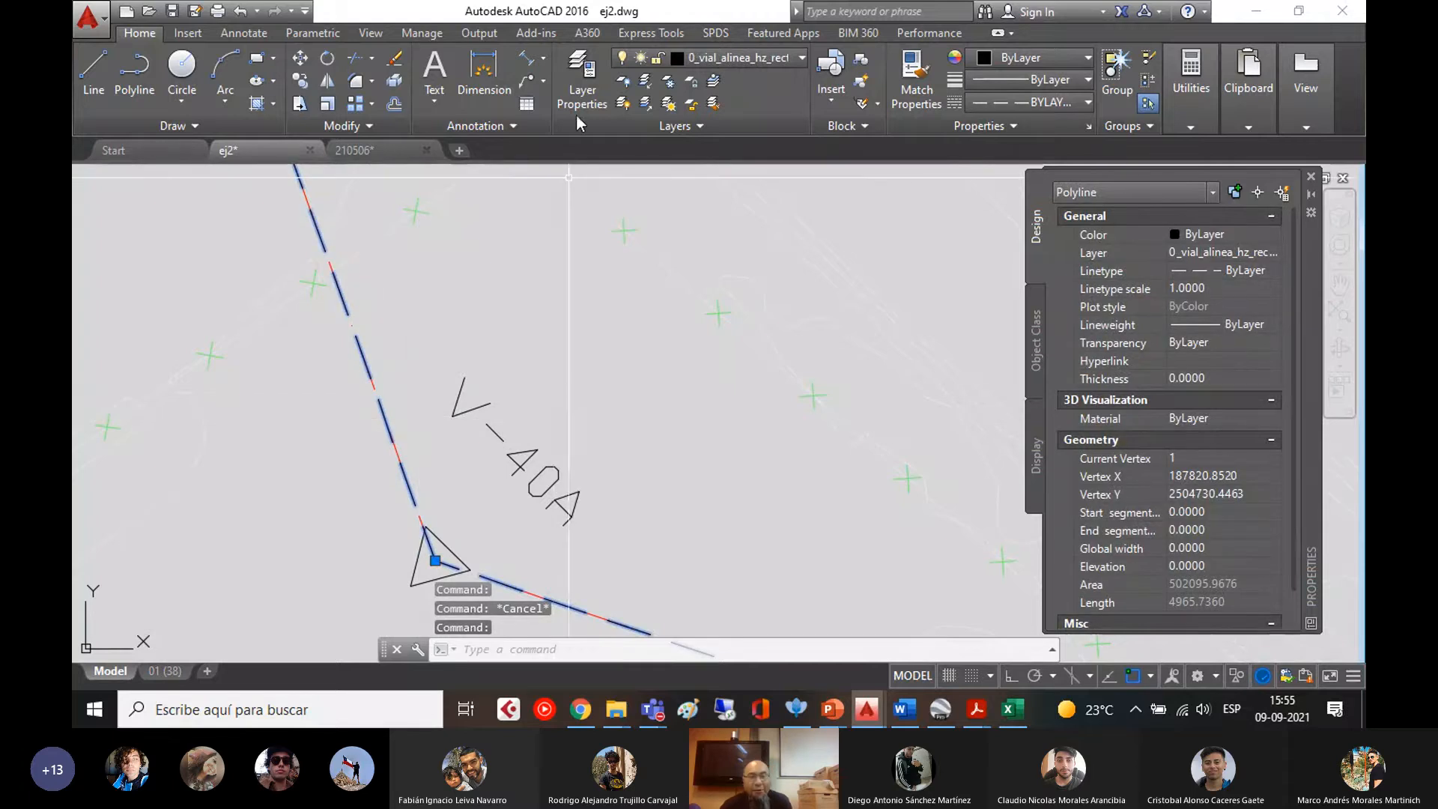
{"action": "left_click", "coordinate": [738, 58]}
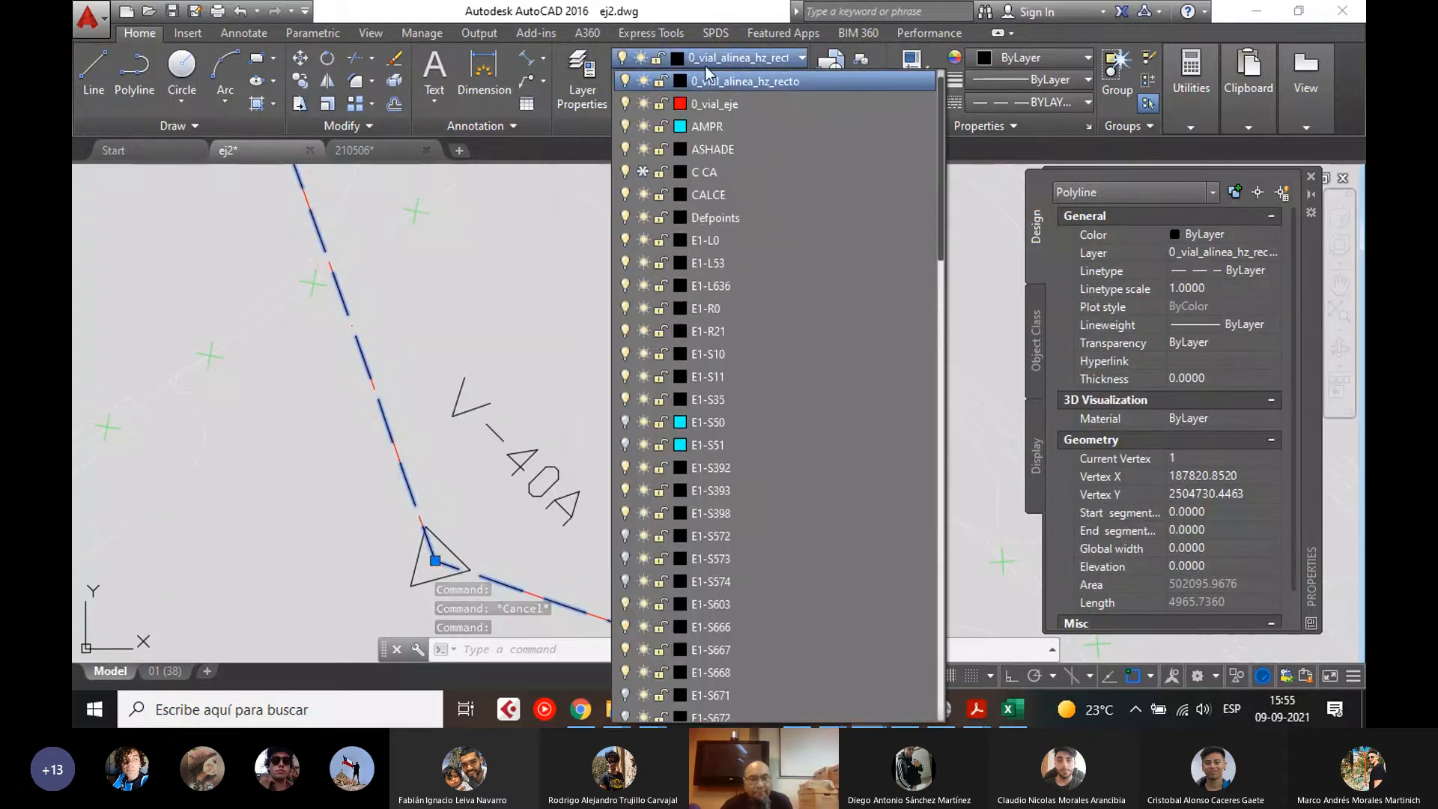
{"action": "left_click", "coordinate": [625, 81]}
{"action": "left_click", "coordinate": [473, 275]}
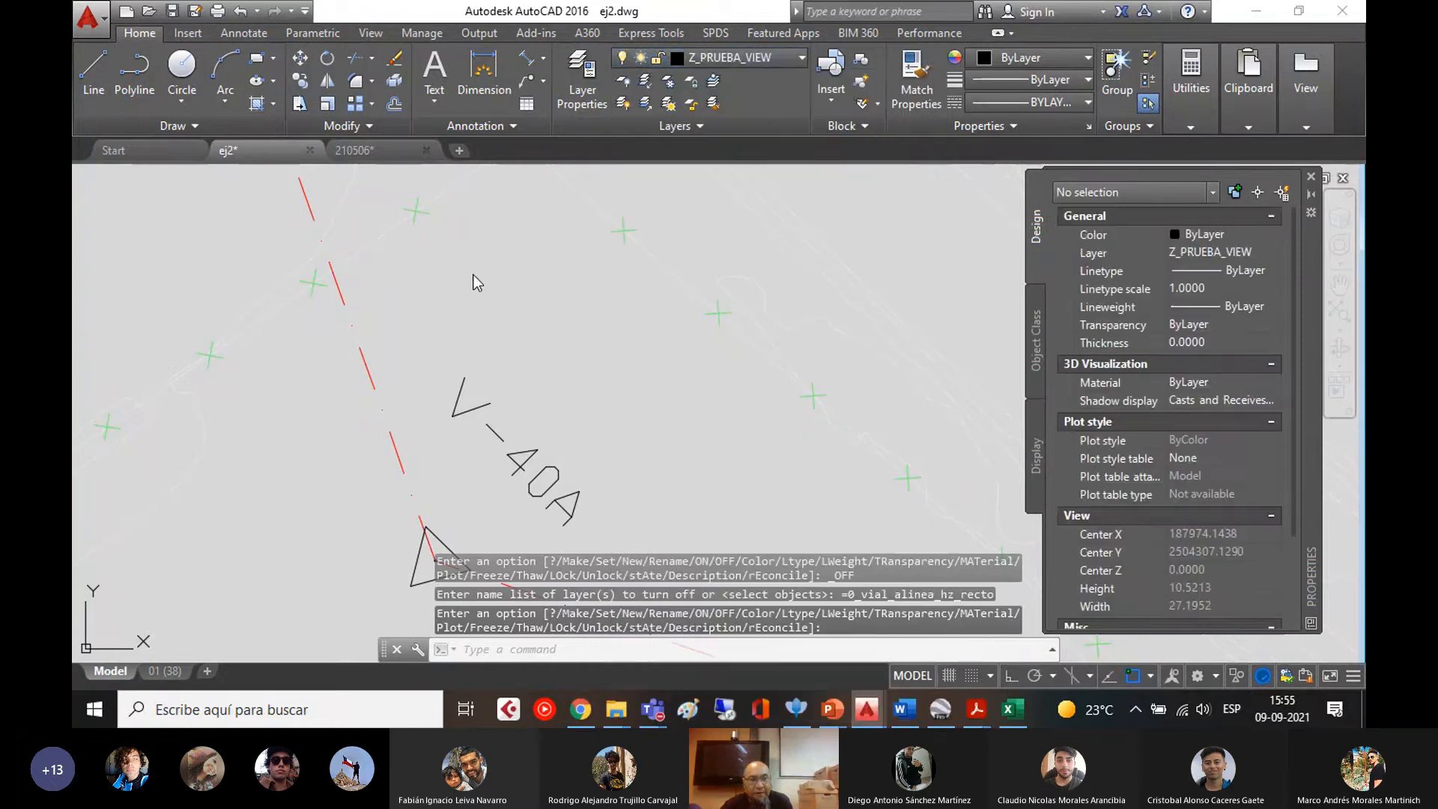
{"action": "key", "text": "Escape"}
{"action": "key", "text": "Escape"}
- Draw a circle of radius 450 tangent to the two axis segments meeting at vertex V-40A, using the tangent-tangent-radius option
{"action": "scroll", "coordinate": [453, 329], "scroll_direction": "down", "scroll_amount": 10}
{"action": "scroll", "coordinate": [464, 389], "scroll_direction": "up", "scroll_amount": 2}
{"action": "middle_click_drag", "start_coordinate": [630, 424], "coordinate": [295, 305]}
{"action": "mouse_move", "coordinate": [175, 215]}
{"action": "middle_mouse_down"}
{"action": "mouse_move", "coordinate": [362, 327]}
{"action": "mouse_move", "coordinate": [404, 536]}
{"action": "mouse_move", "coordinate": [470, 597]}
{"action": "middle_mouse_up"}
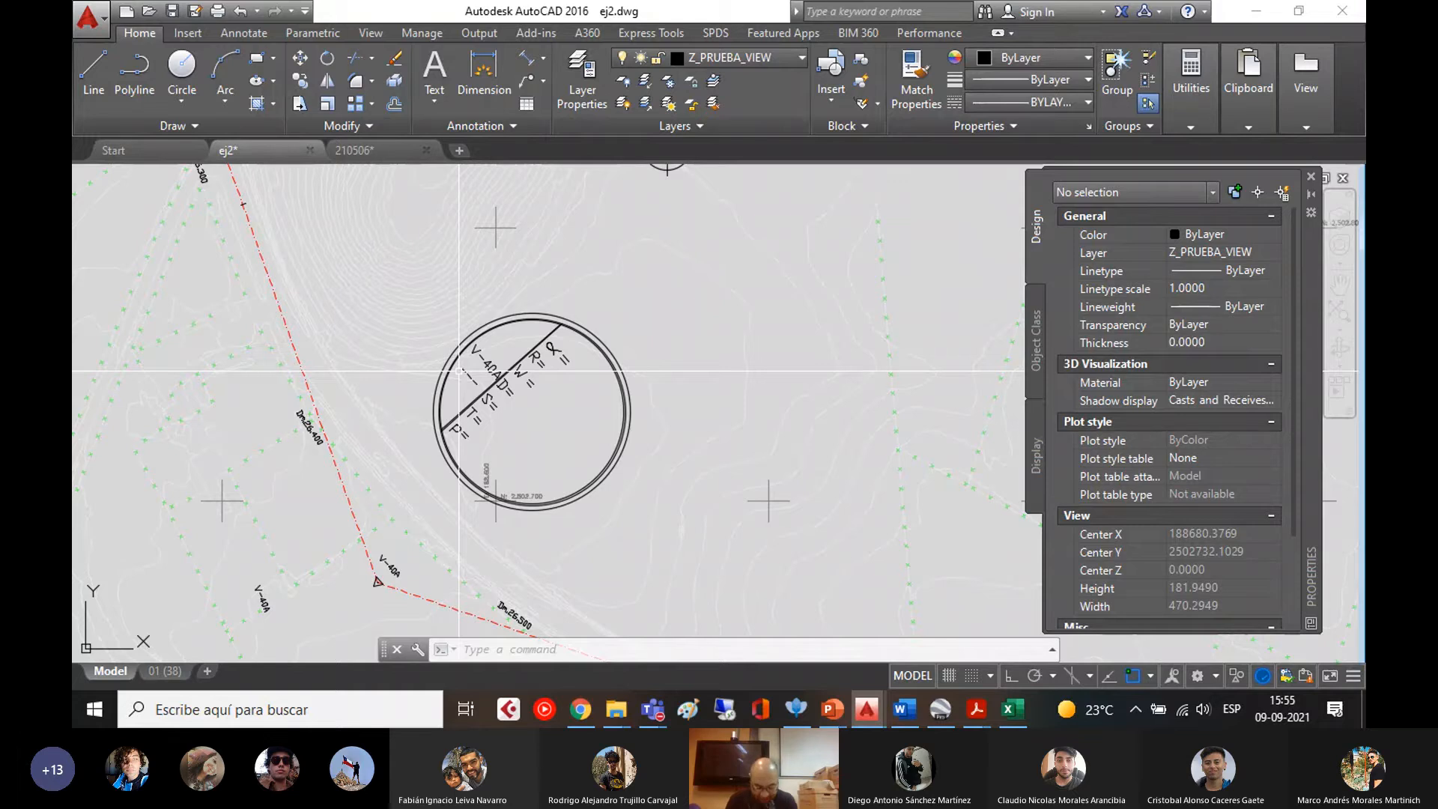
{"action": "type", "text": "_cu"}
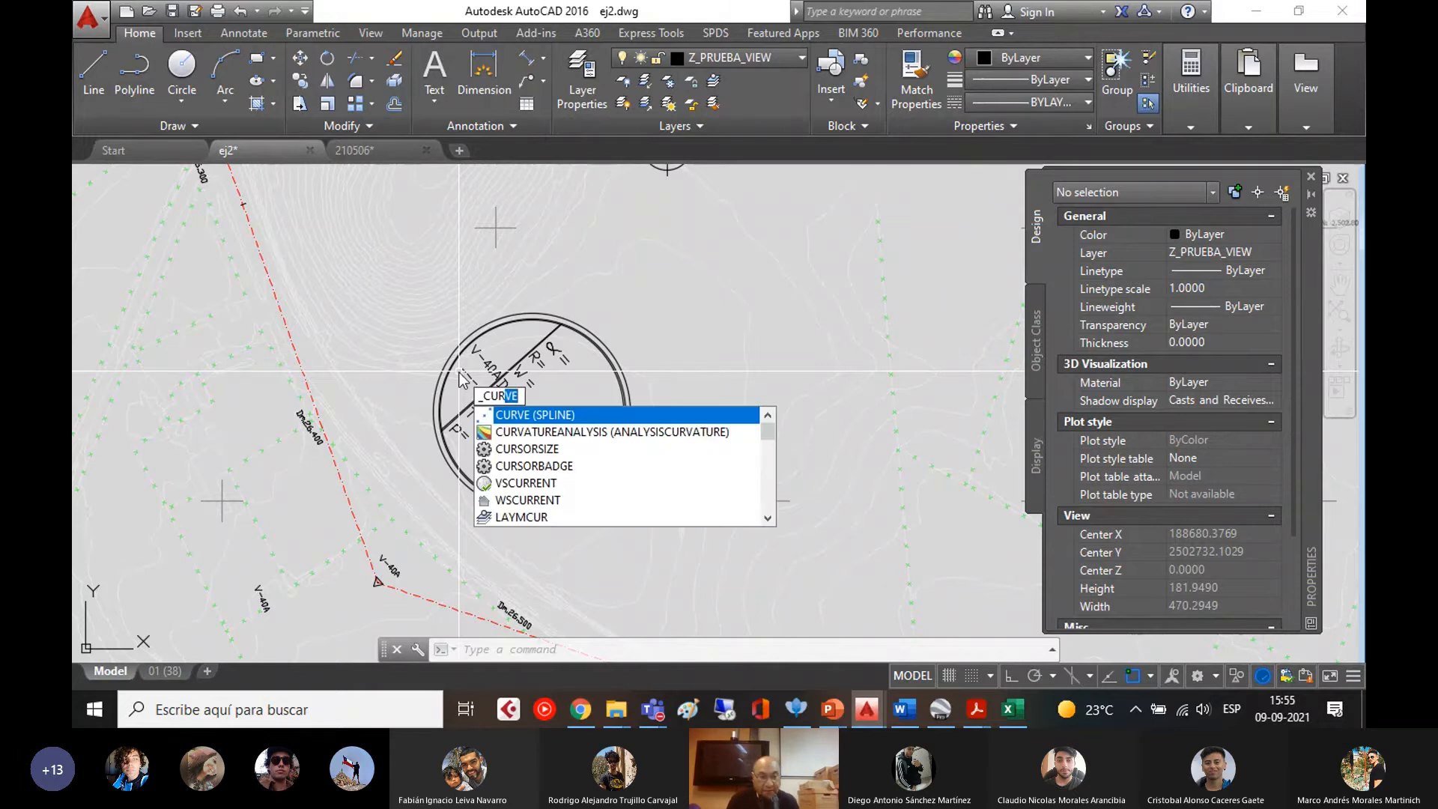
{"action": "key", "text": "BackSpace"}
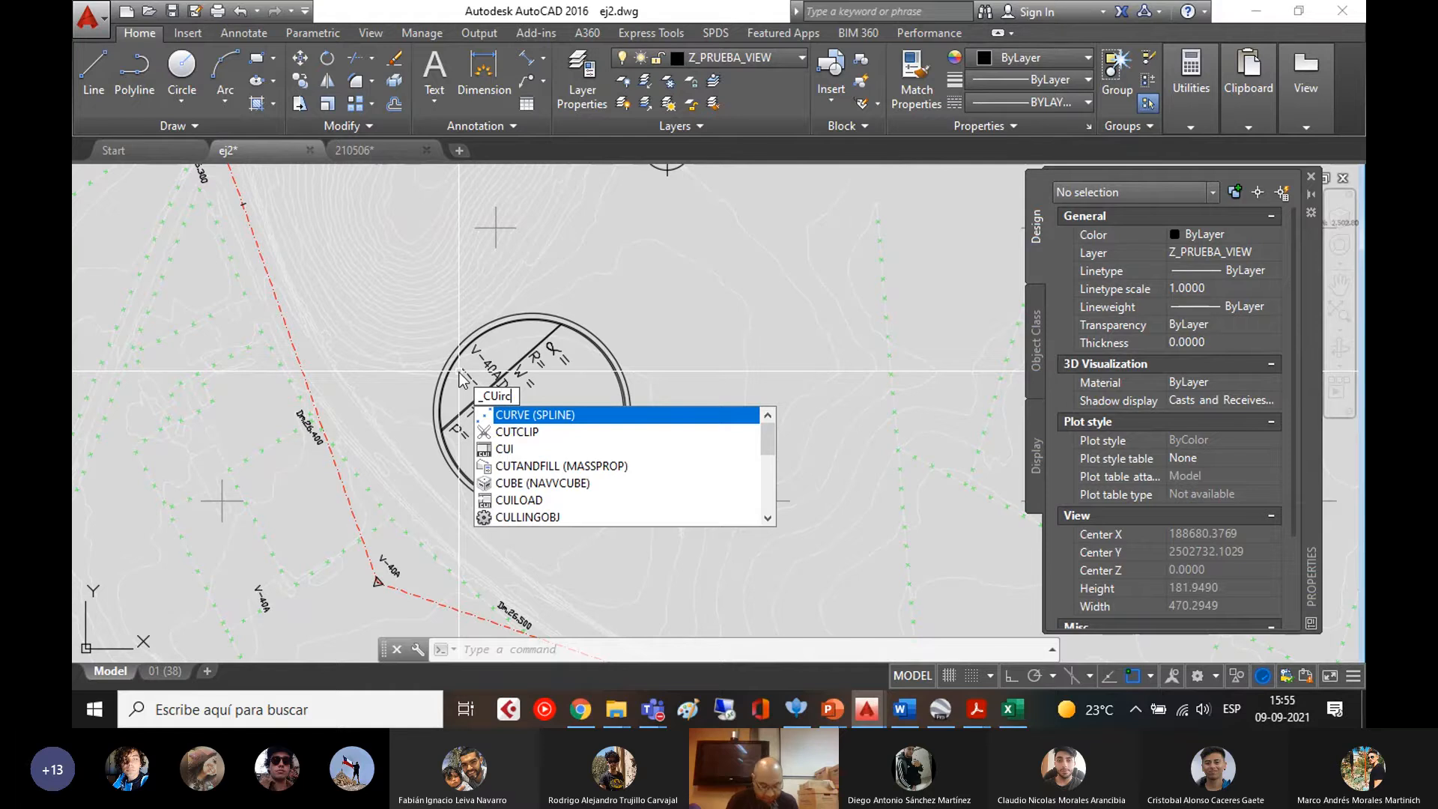
{"action": "key", "text": "BackSpace"}
{"action": "key", "text": "BackSpace"}
{"action": "key", "text": "BackSpace"}
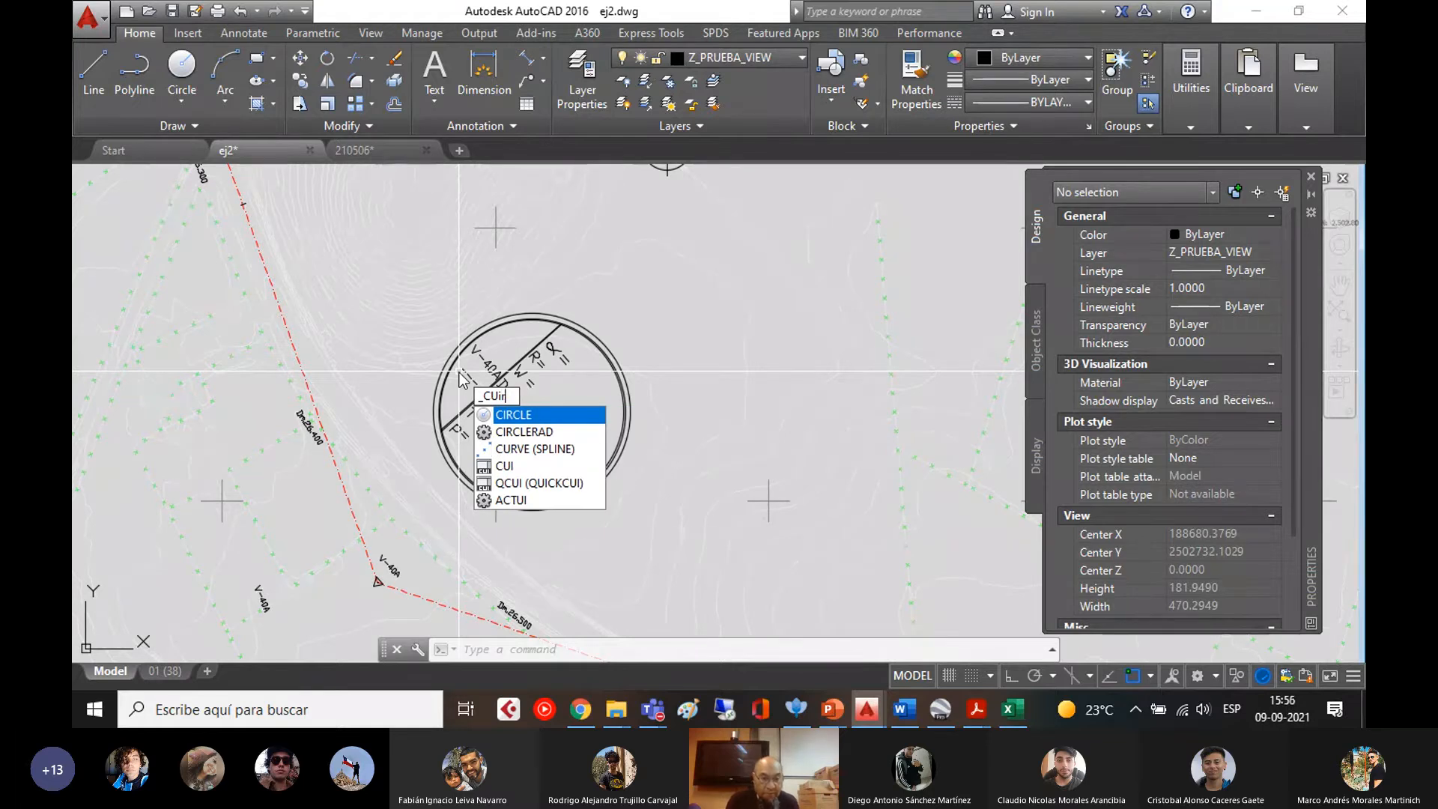
{"action": "key", "text": "Return"}
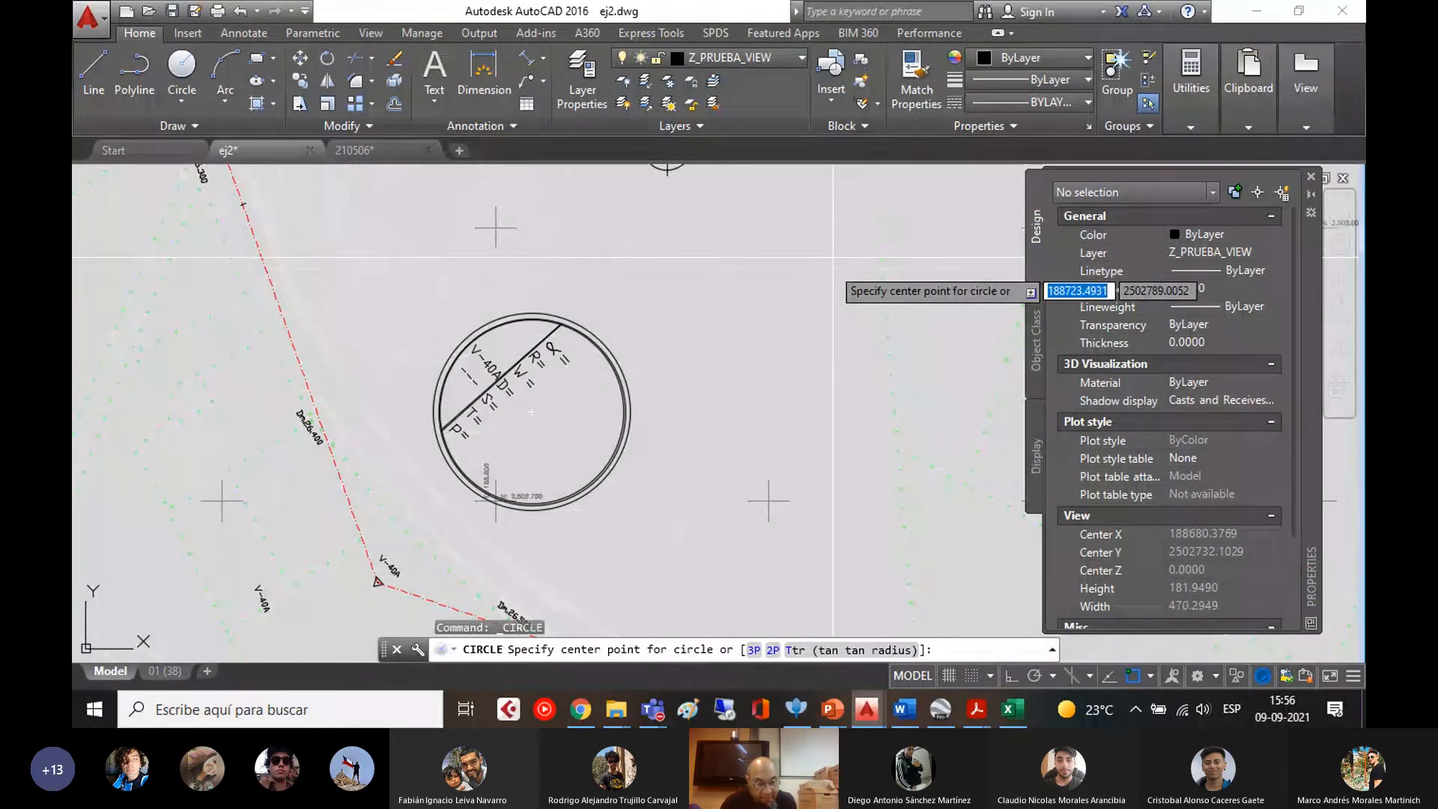
{"action": "type", "text": "t"}
{"action": "key", "text": "Return"}
{"action": "scroll", "coordinate": [386, 558], "scroll_direction": "up", "scroll_amount": 8}
{"action": "left_click", "coordinate": [386, 558]}
{"action": "scroll", "coordinate": [296, 270], "scroll_direction": "down", "scroll_amount": 3}
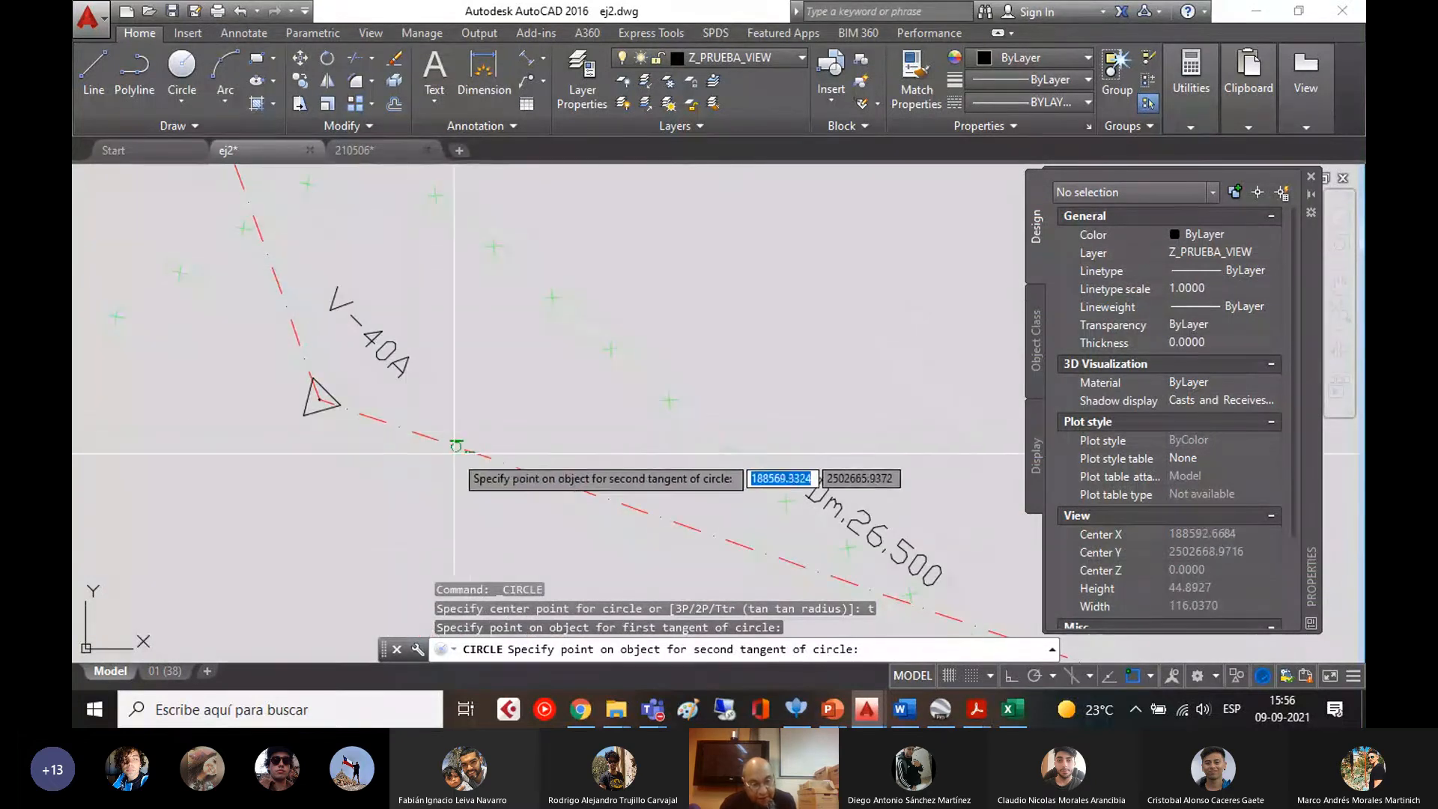
{"action": "left_click", "coordinate": [471, 449]}
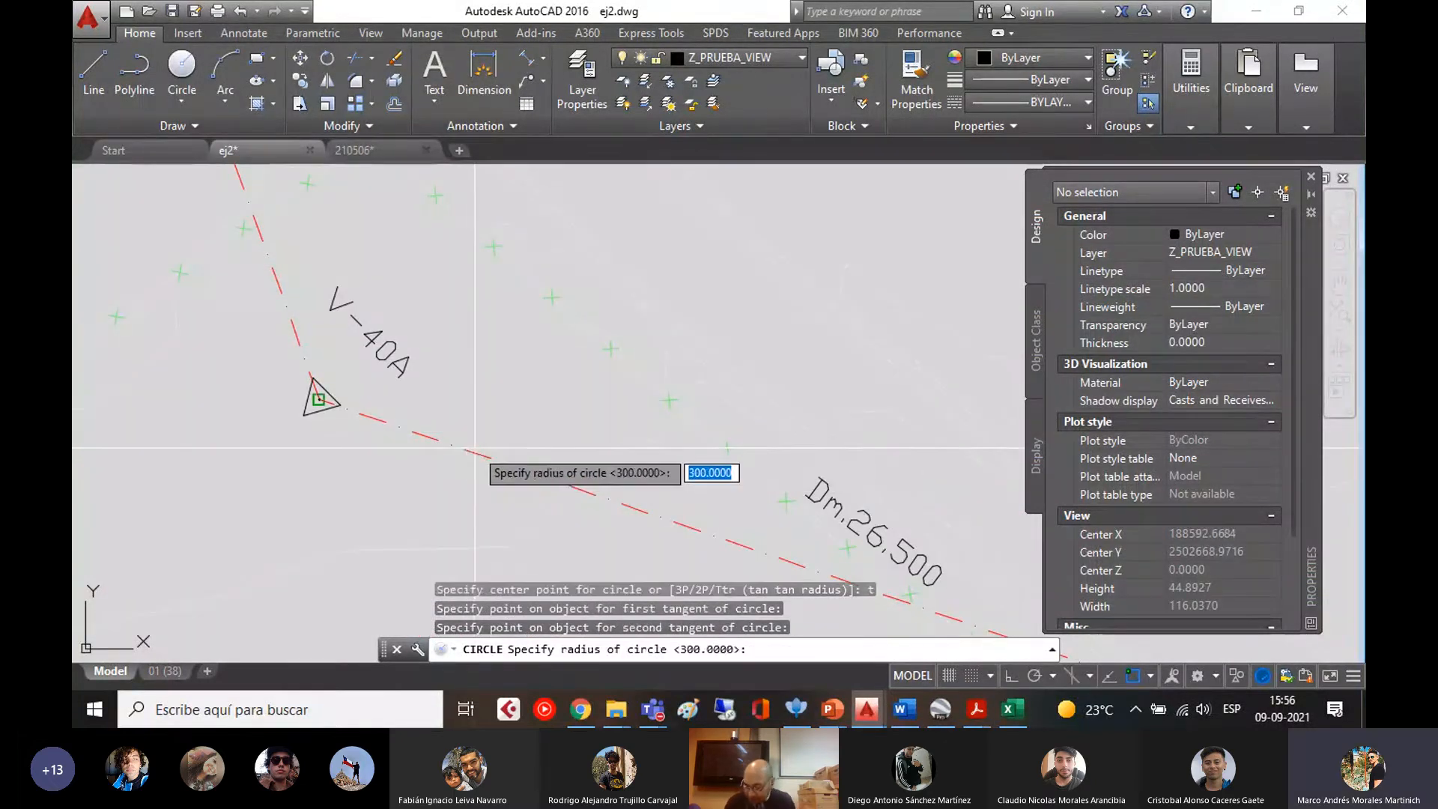
{"action": "type", "text": "450"}
{"action": "key", "text": "Return"}
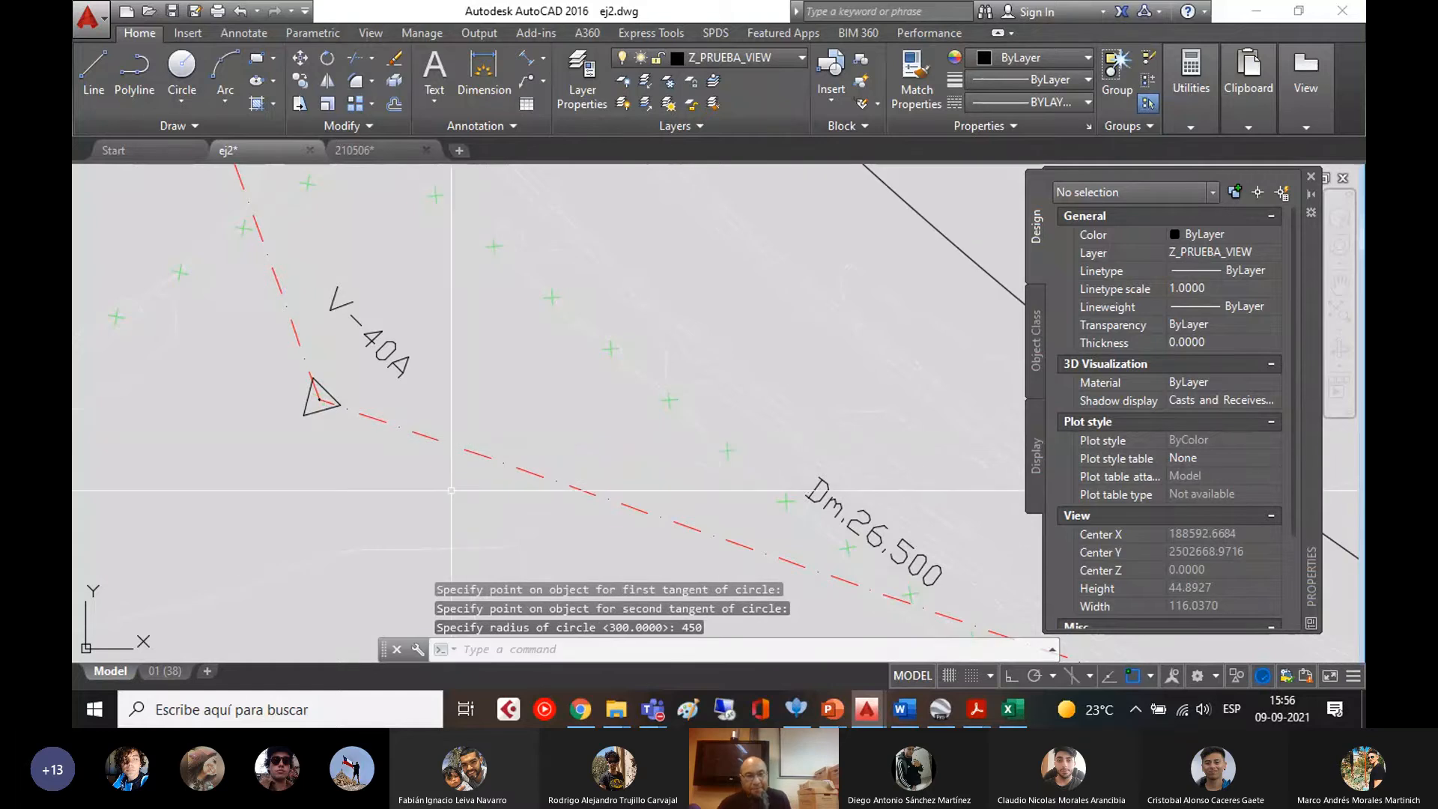
- Try to trim the axis polyline's corner at V-40A with the polyline and circle as cutting edges, and undo the trim
{"action": "scroll", "coordinate": [709, 482], "scroll_direction": "down", "scroll_amount": 2}
{"action": "scroll", "coordinate": [427, 447], "scroll_direction": "down", "scroll_amount": 10}
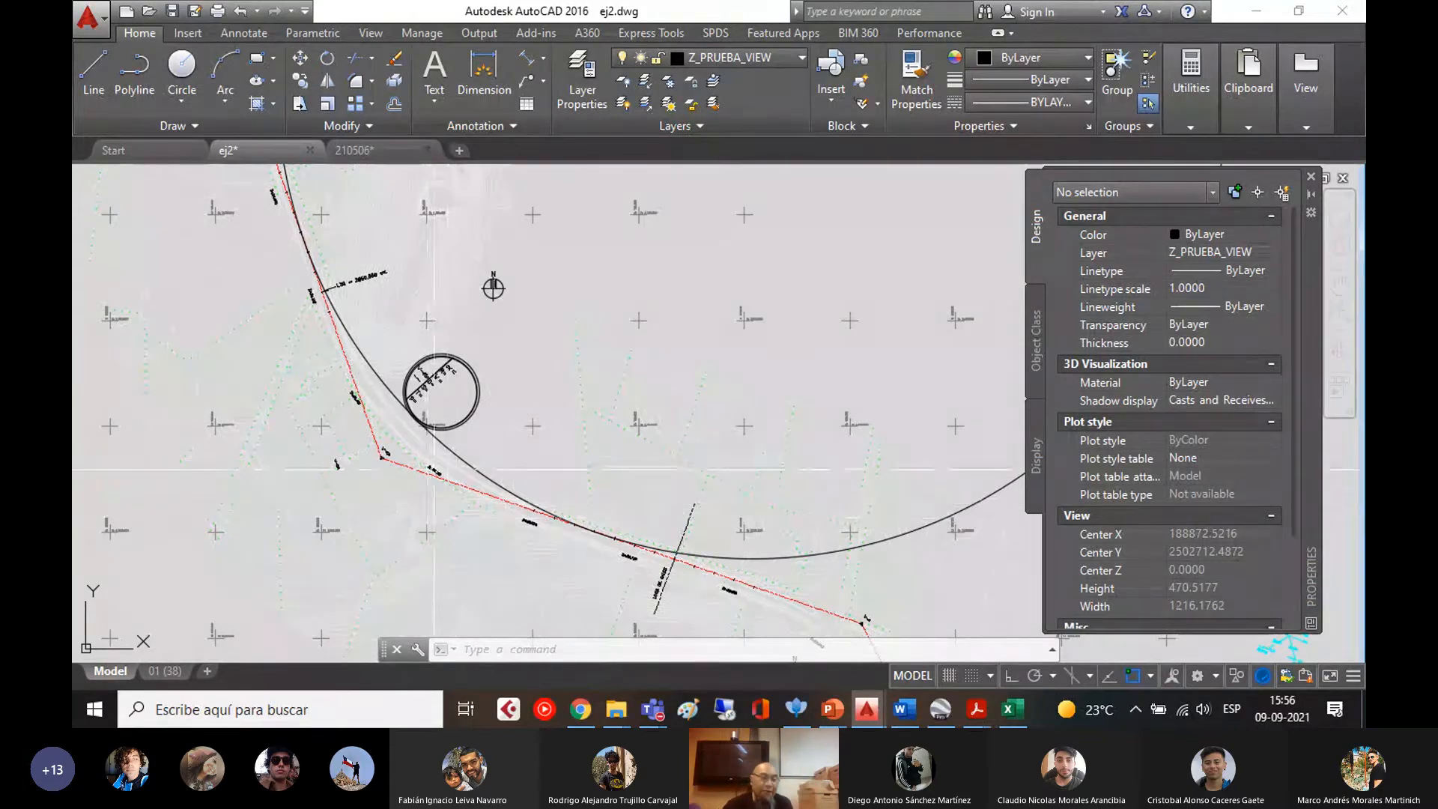
{"action": "type", "text": "_trim"}
{"action": "key", "text": "Return"}
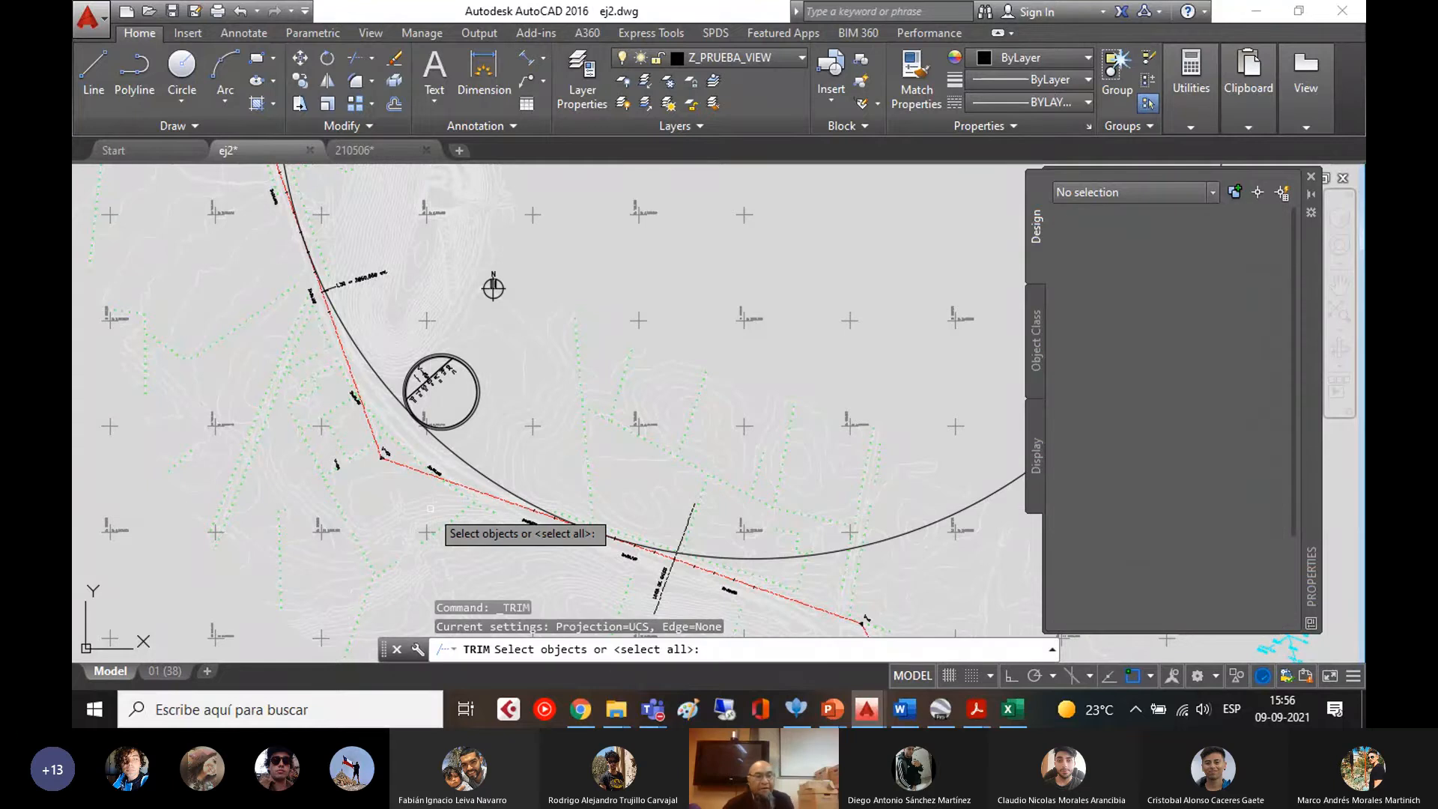
{"action": "scroll", "coordinate": [389, 322], "scroll_direction": "down", "scroll_amount": 5}
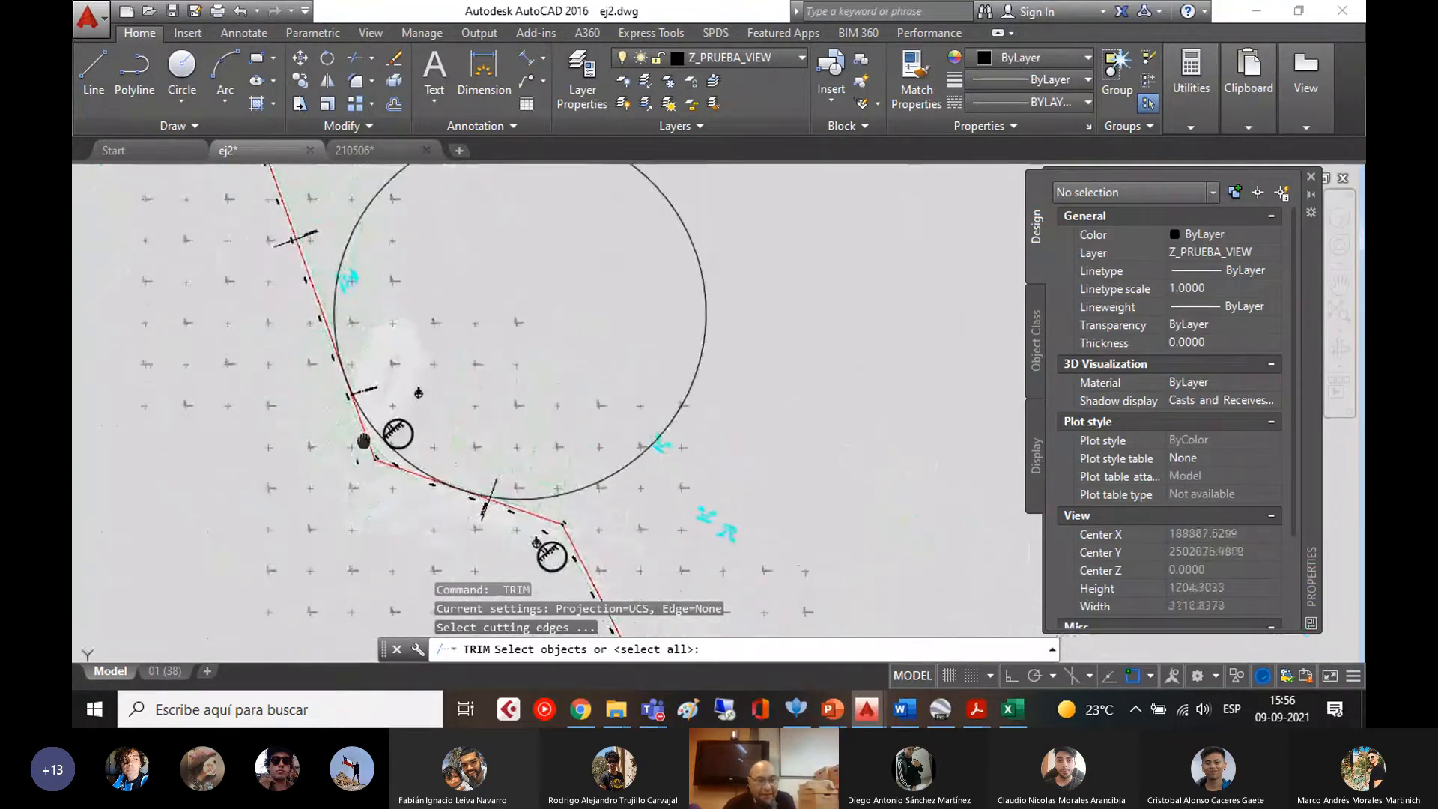
{"action": "scroll", "coordinate": [367, 438], "scroll_direction": "up", "scroll_amount": 10}
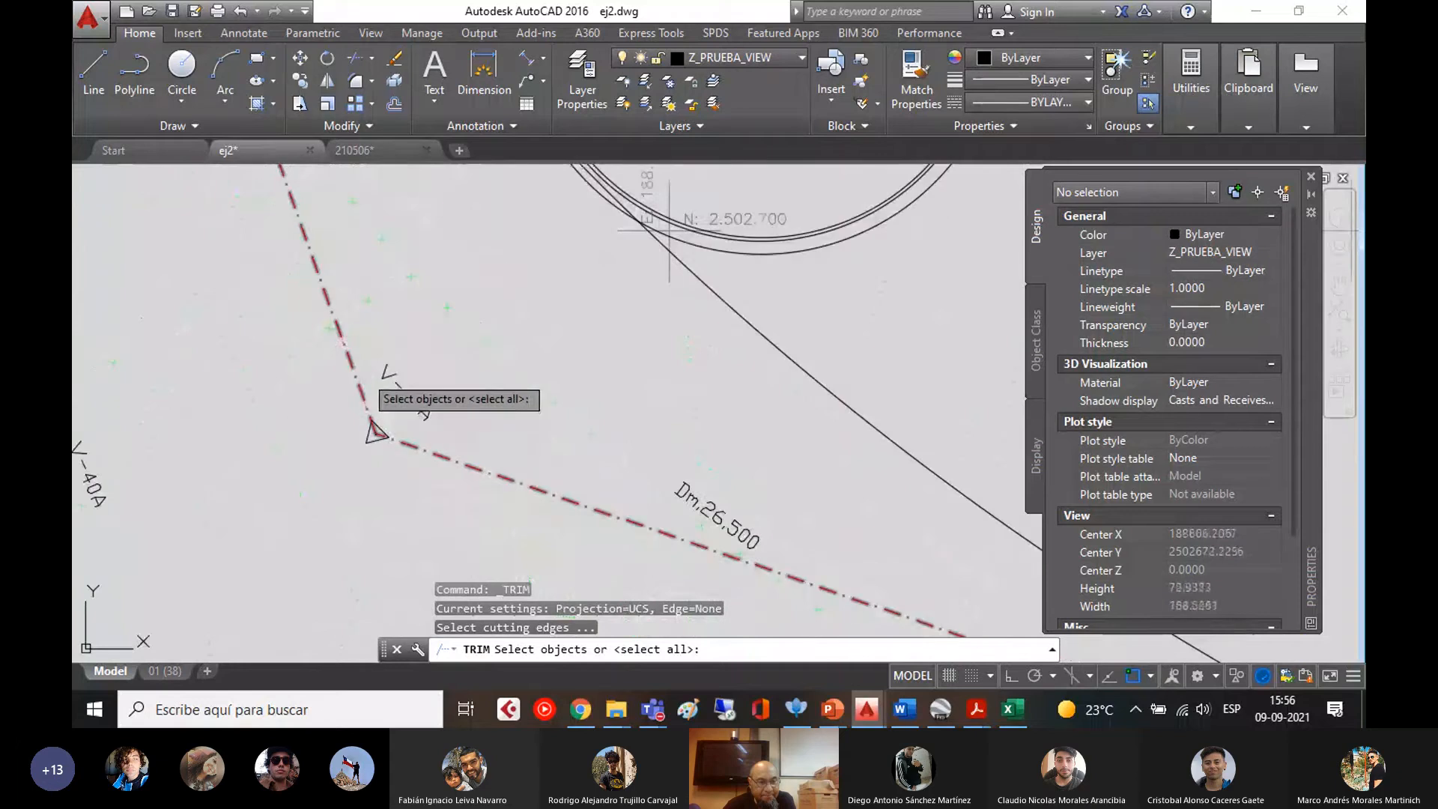
{"action": "left_click", "coordinate": [351, 365]}
{"action": "left_click", "coordinate": [742, 307]}
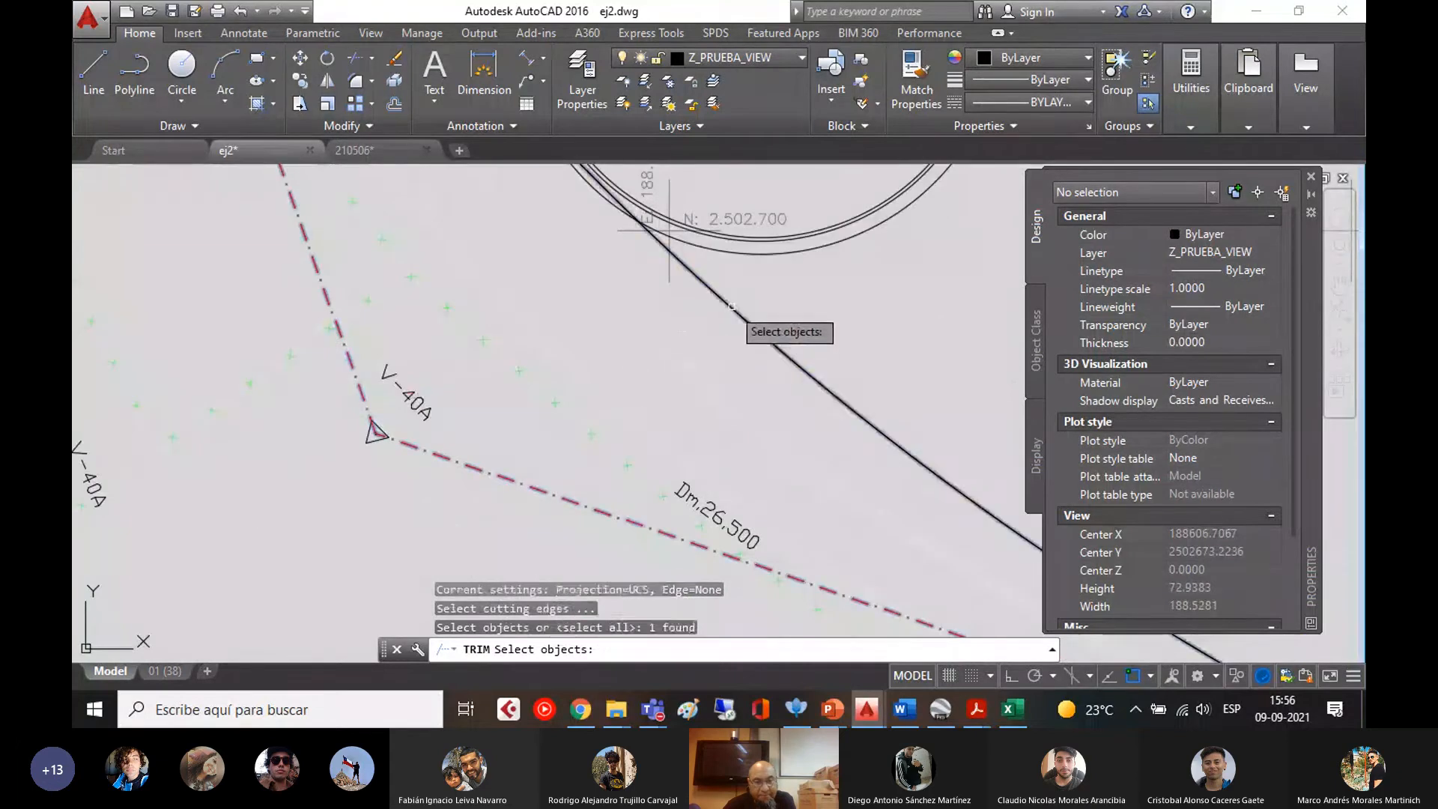
{"action": "scroll", "coordinate": [684, 332], "scroll_direction": "down", "scroll_amount": 8}
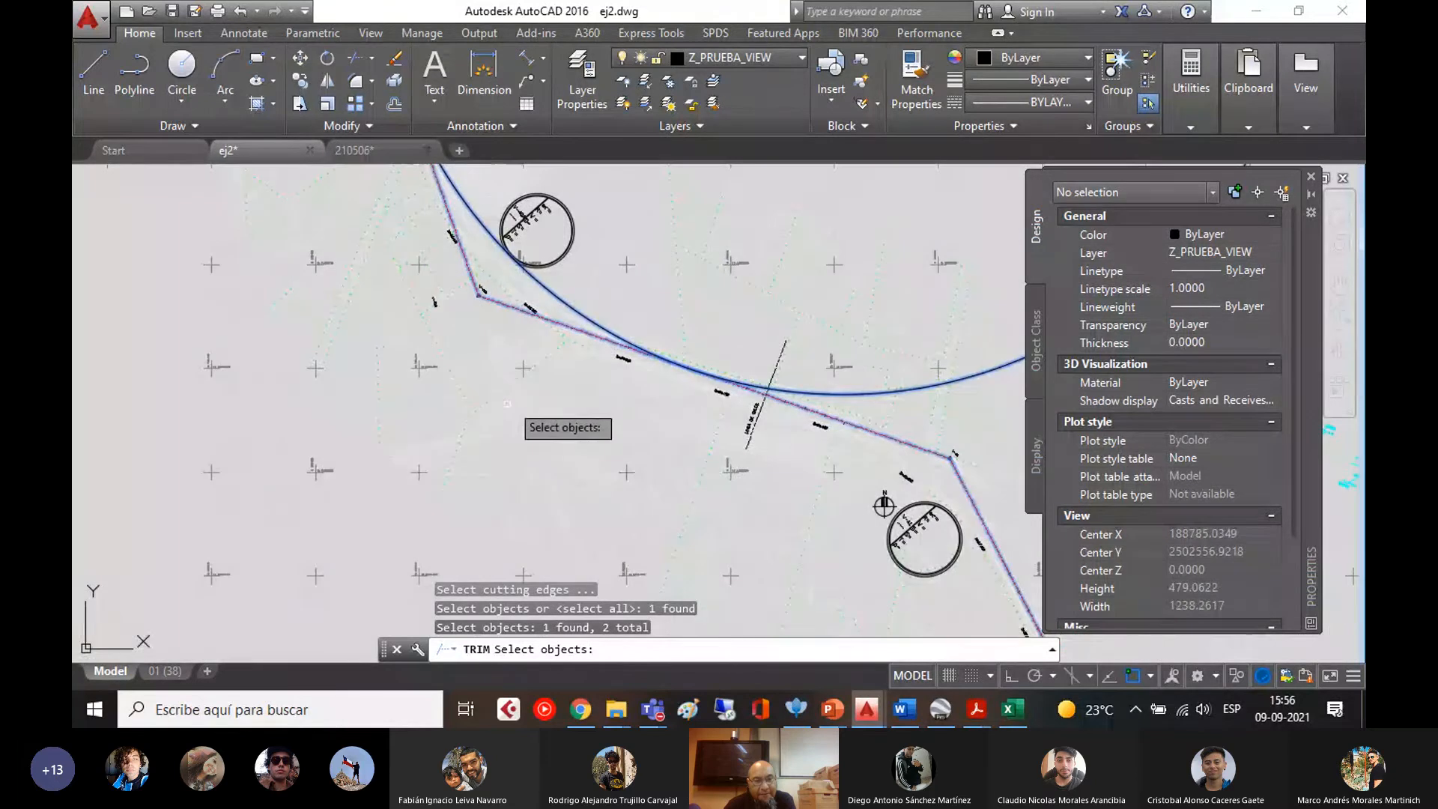
{"action": "scroll", "coordinate": [507, 403], "scroll_direction": "up", "scroll_amount": 1}
{"action": "key", "text": "Return"}
{"action": "scroll", "coordinate": [494, 352], "scroll_direction": "up", "scroll_amount": 1}
{"action": "left_click", "coordinate": [483, 307]}
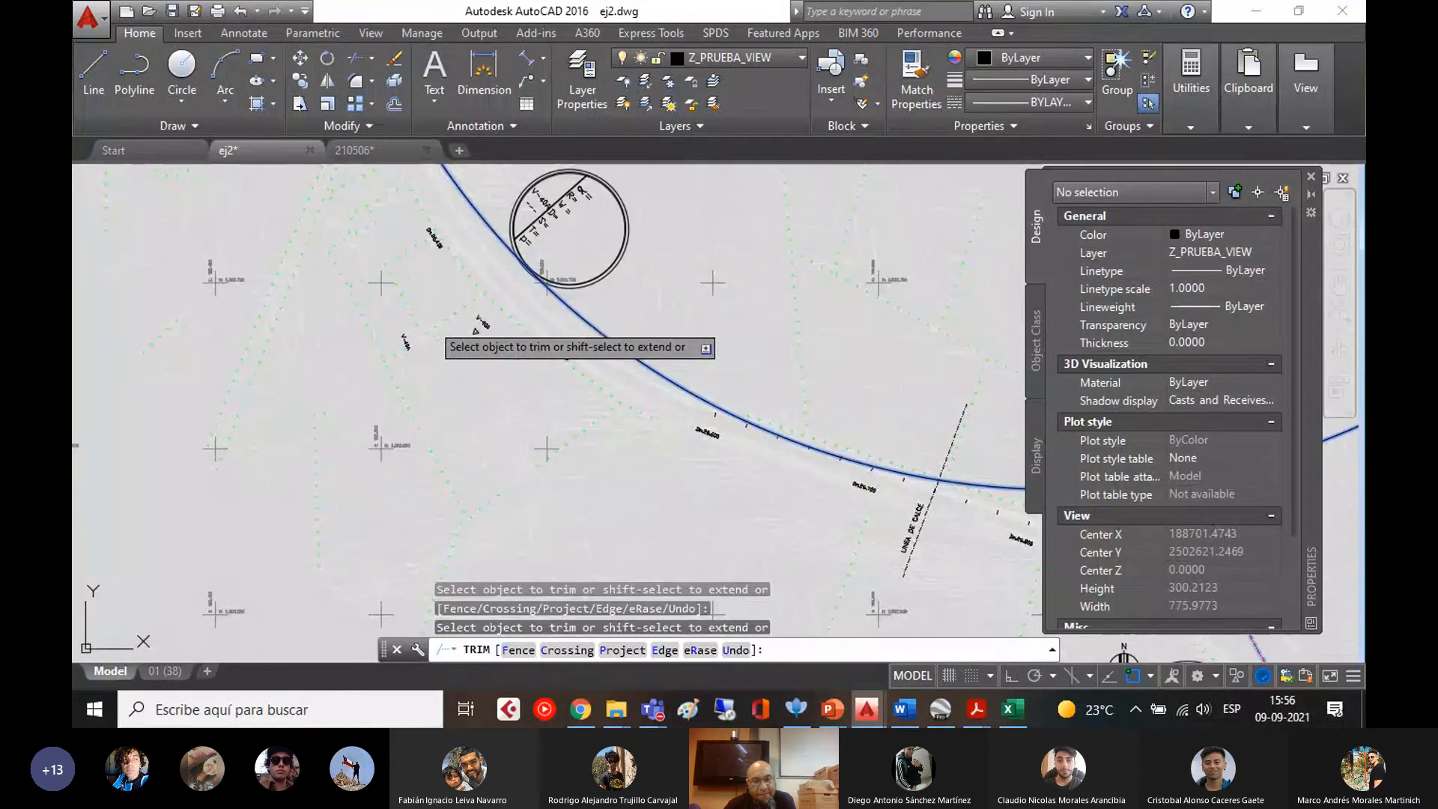
{"action": "key", "text": "Return"}
{"action": "scroll", "coordinate": [429, 353], "scroll_direction": "down", "scroll_amount": 4}
{"action": "key", "text": "Escape"}
{"action": "key", "text": "Escape"}
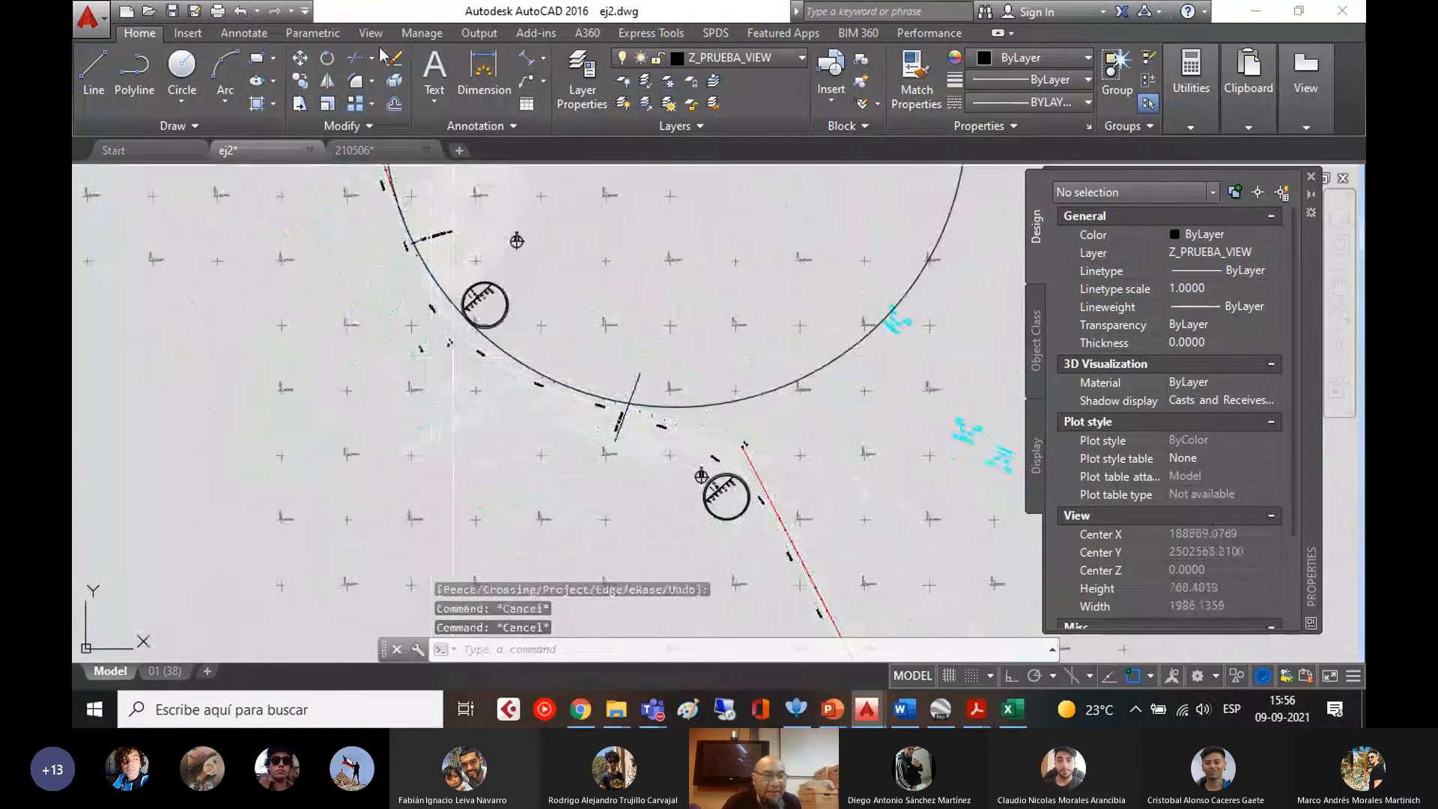
{"action": "left_click", "coordinate": [241, 12]}
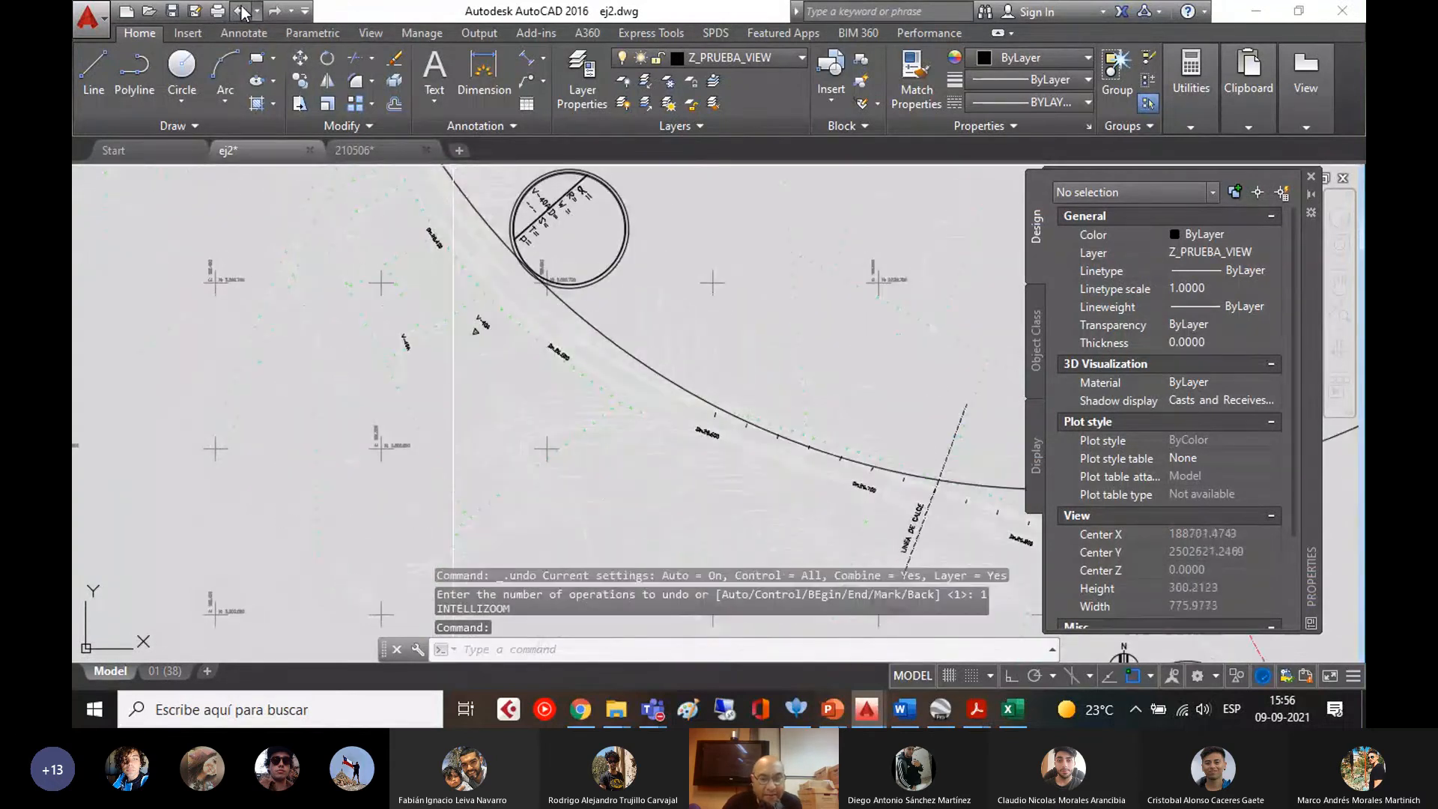
- Try to trim the radius 450 circle beyond its tangent points, with the axis polyline and the circle as cutting edges
{"action": "middle_click_drag", "start_coordinate": [583, 398], "coordinate": [611, 357]}
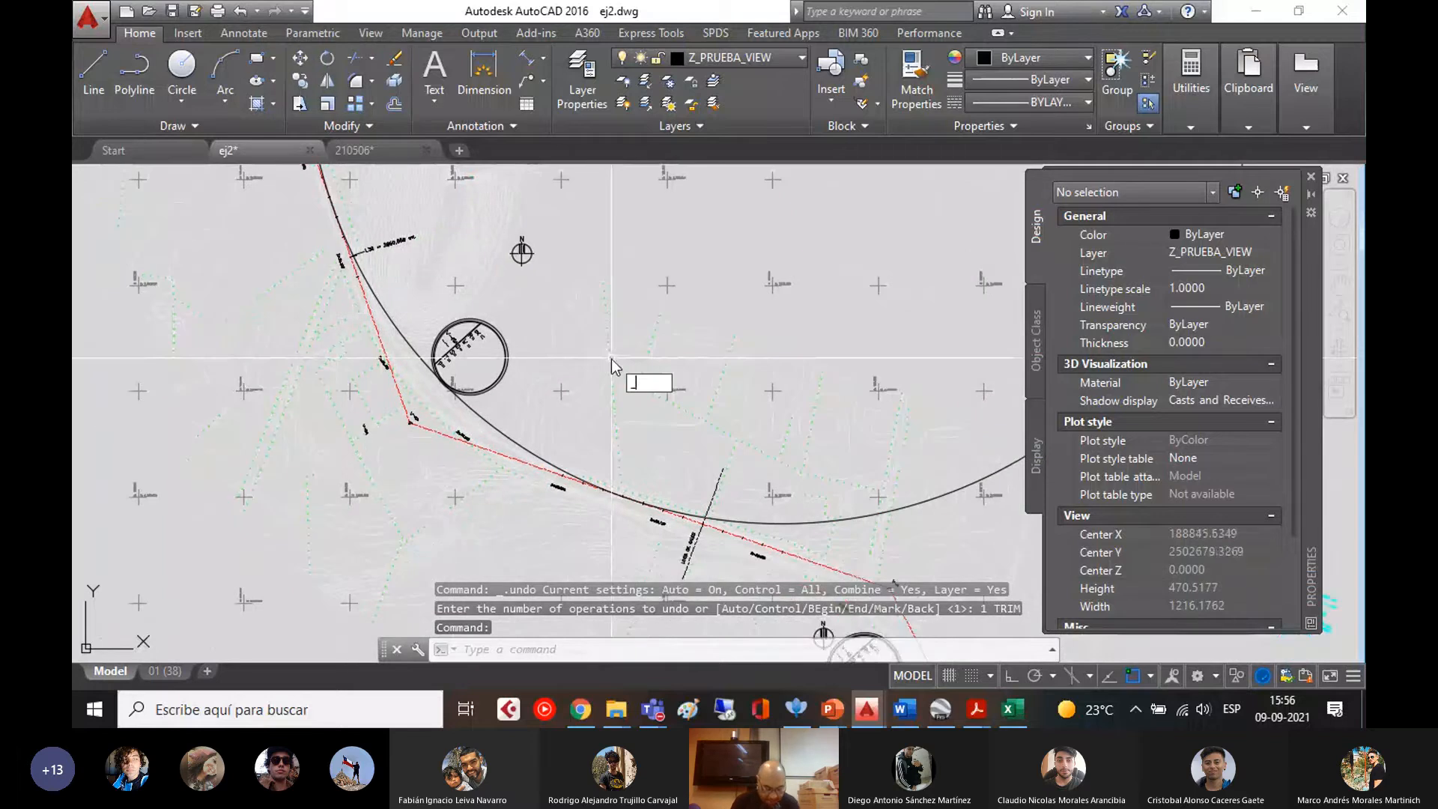
{"action": "key", "text": "Return"}
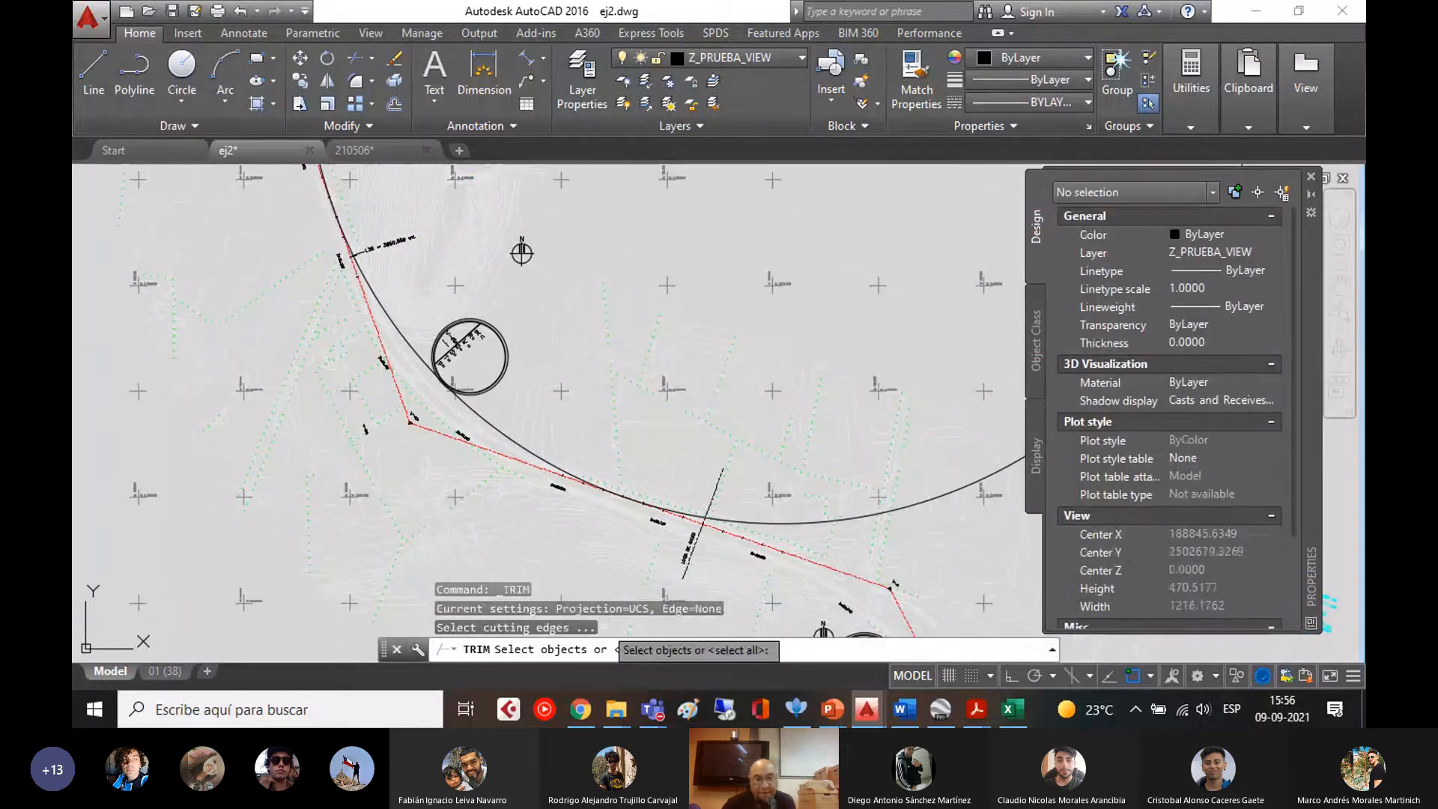
{"action": "scroll", "coordinate": [401, 448], "scroll_direction": "up", "scroll_amount": 5}
{"action": "left_click", "coordinate": [523, 372]}
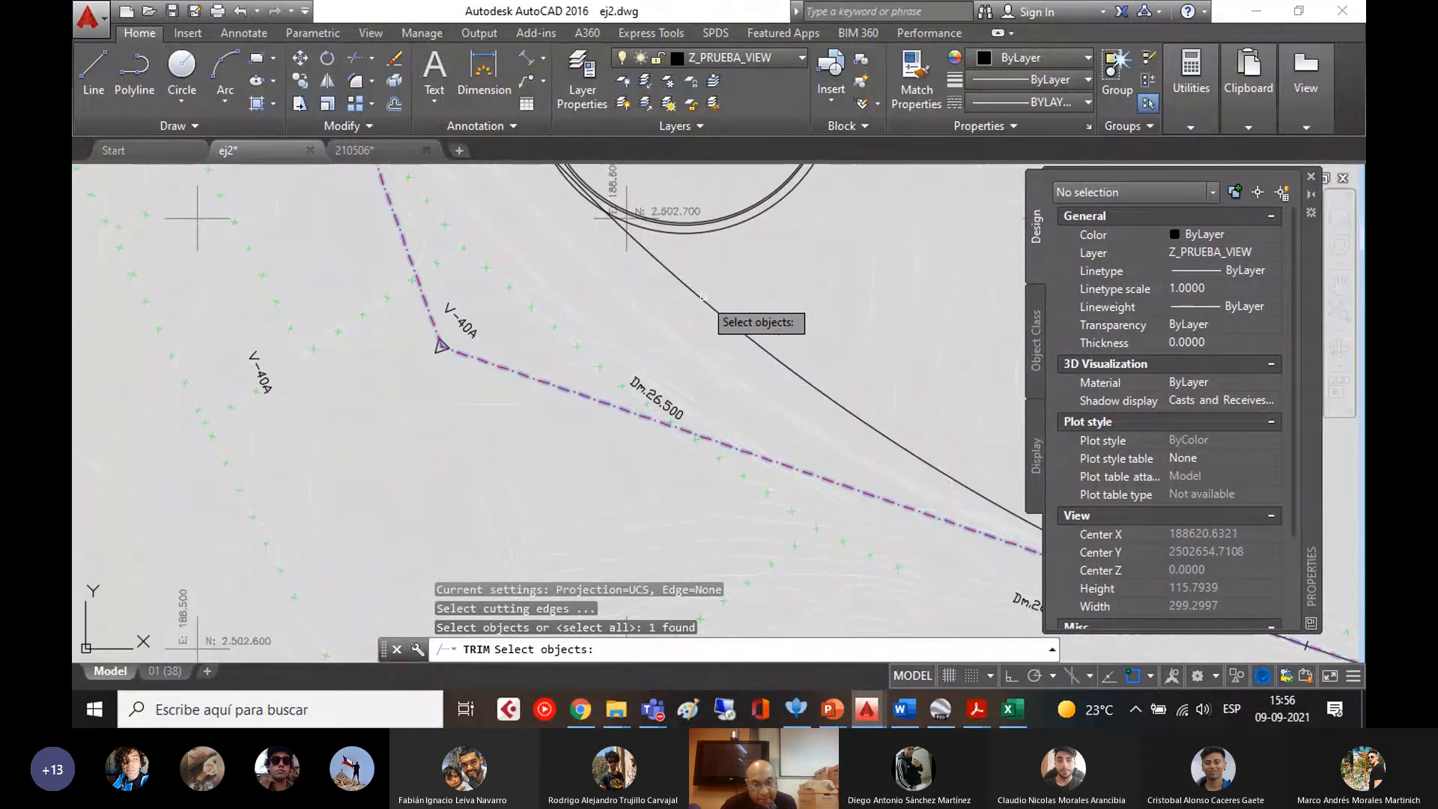
{"action": "left_click", "coordinate": [689, 291]}
{"action": "scroll", "coordinate": [688, 291], "scroll_direction": "down", "scroll_amount": 10}
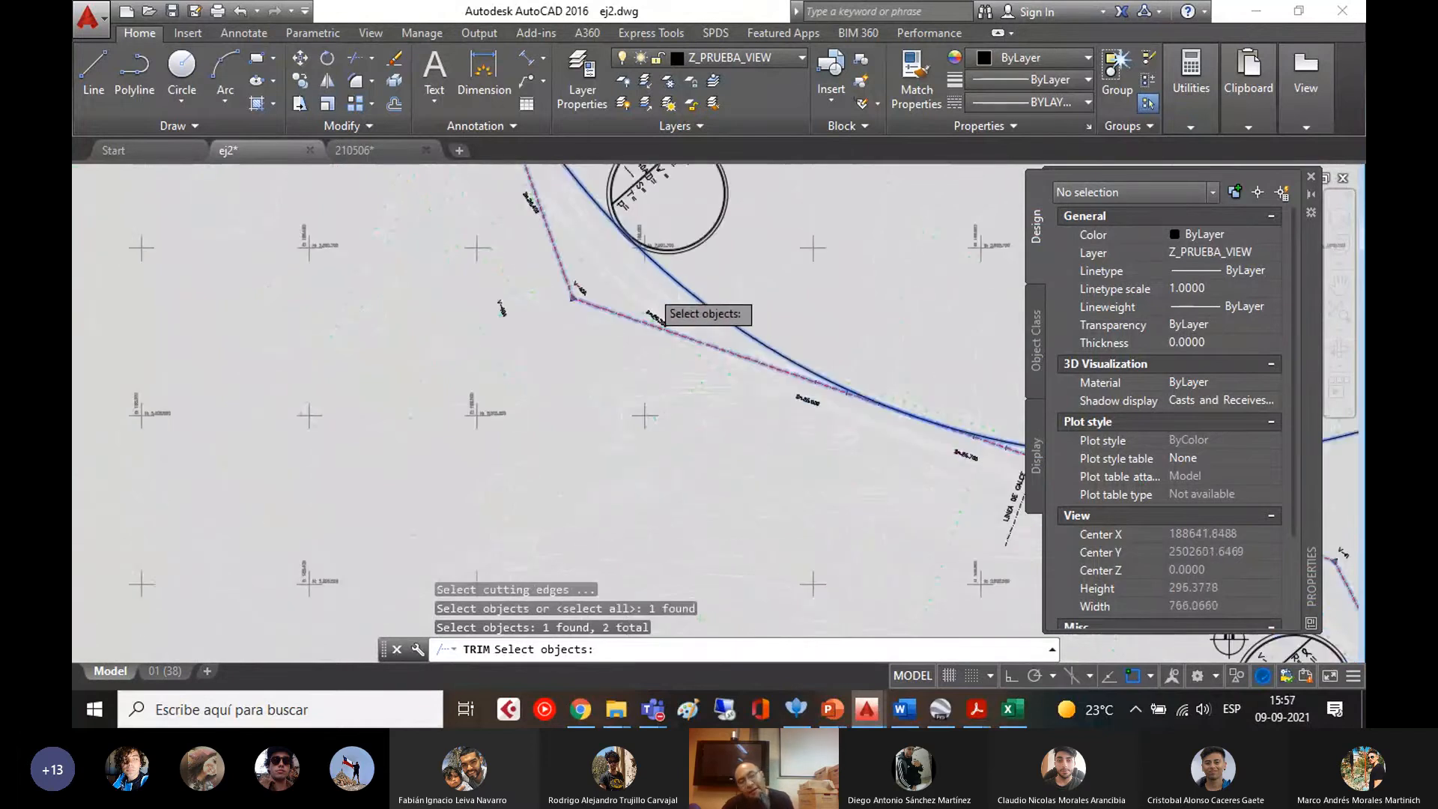
{"action": "scroll", "coordinate": [699, 343], "scroll_direction": "up", "scroll_amount": 7}
{"action": "middle_click_drag", "start_coordinate": [659, 525], "coordinate": [657, 314]}
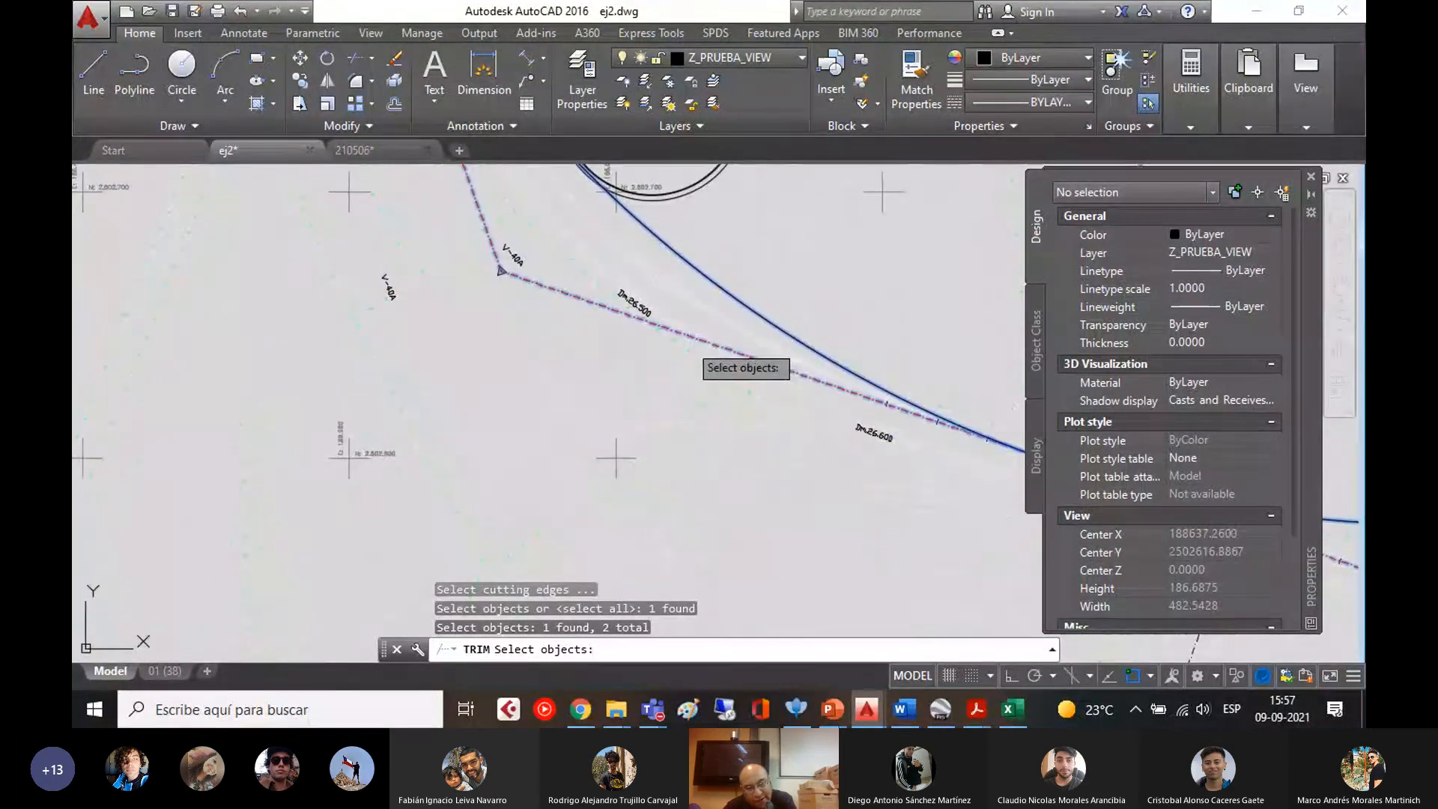
{"action": "middle_click_drag", "start_coordinate": [553, 348], "coordinate": [617, 608]}
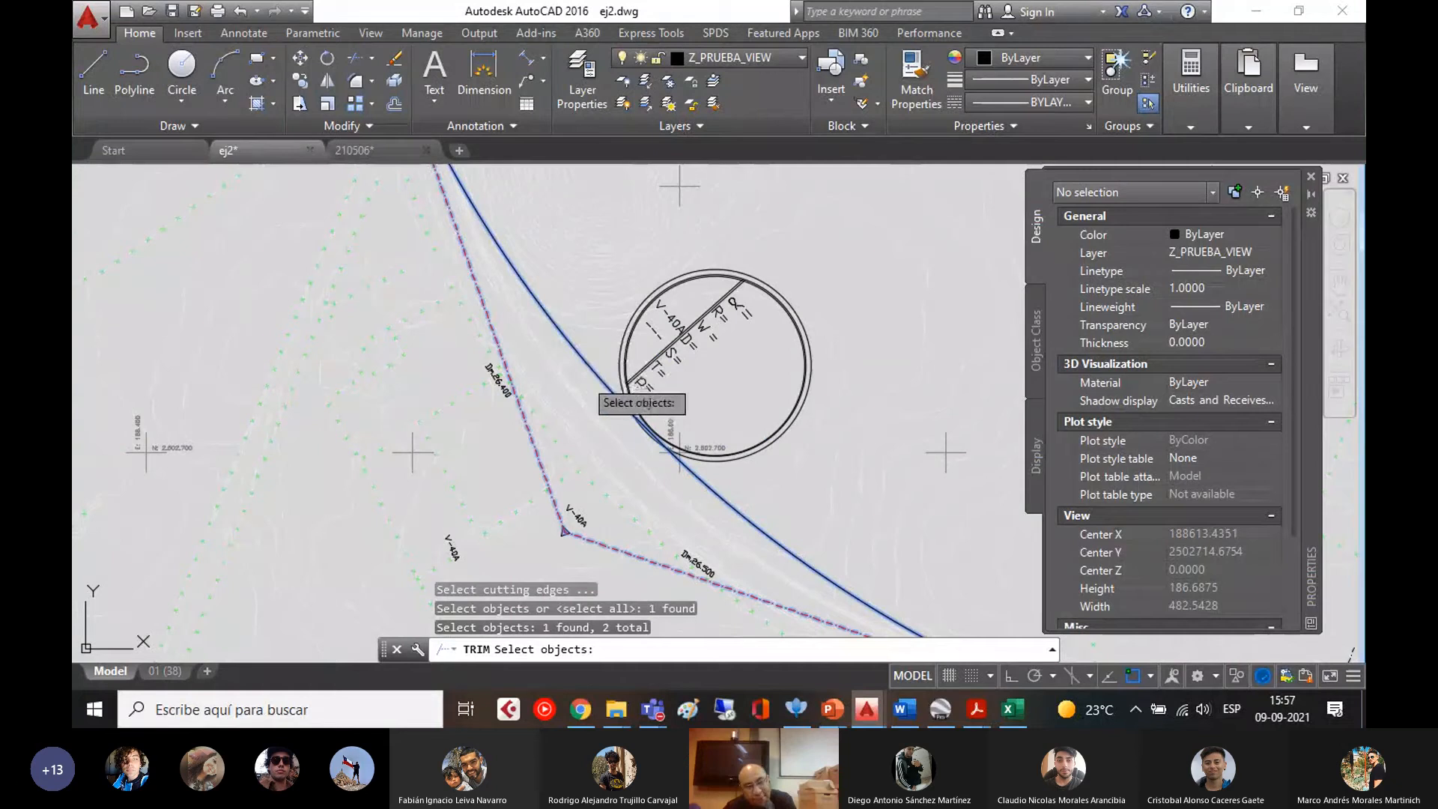
{"action": "middle_click_drag", "start_coordinate": [583, 378], "coordinate": [646, 672]}
{"action": "middle_click_drag", "start_coordinate": [453, 351], "coordinate": [514, 627]}
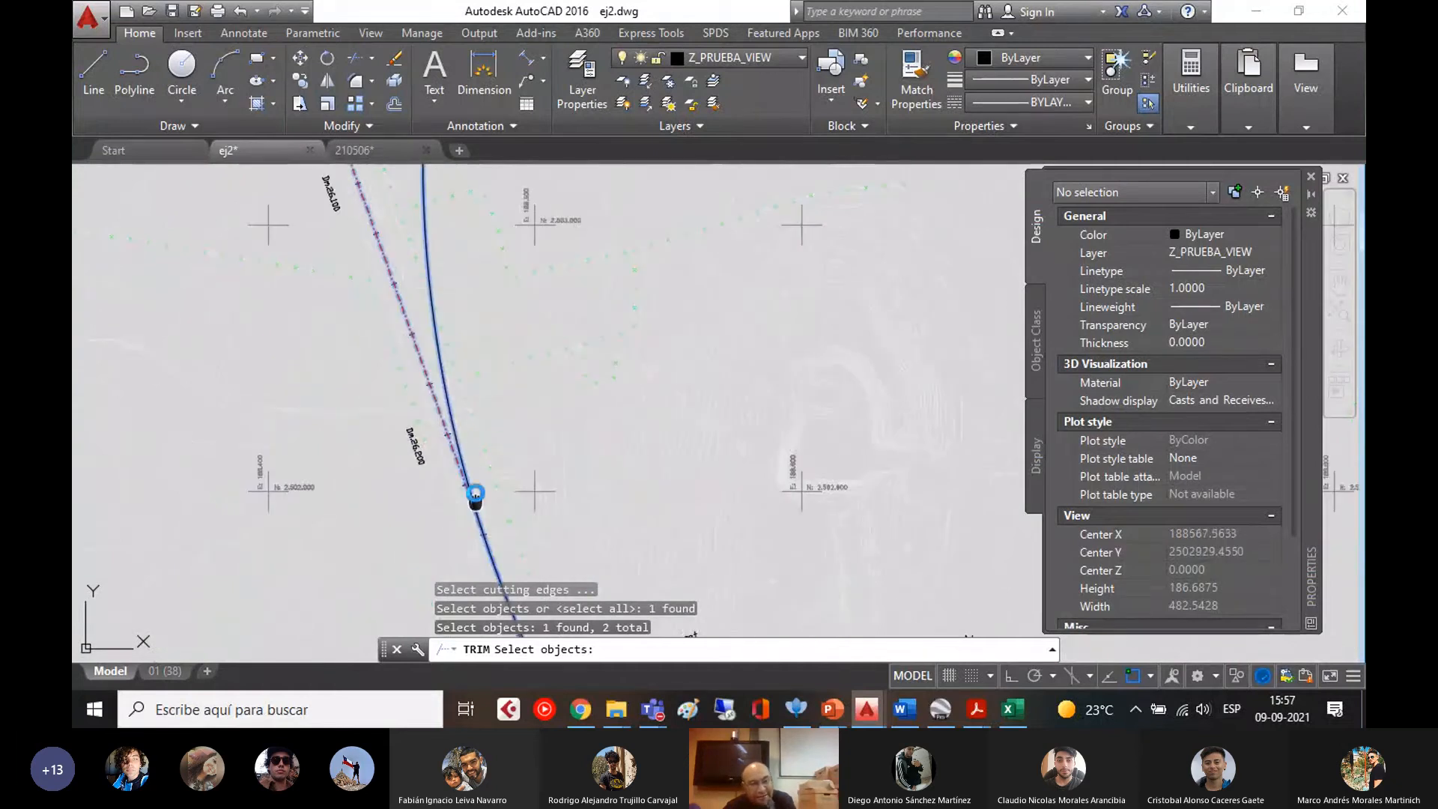
{"action": "scroll", "coordinate": [475, 494], "scroll_direction": "up", "scroll_amount": 5}
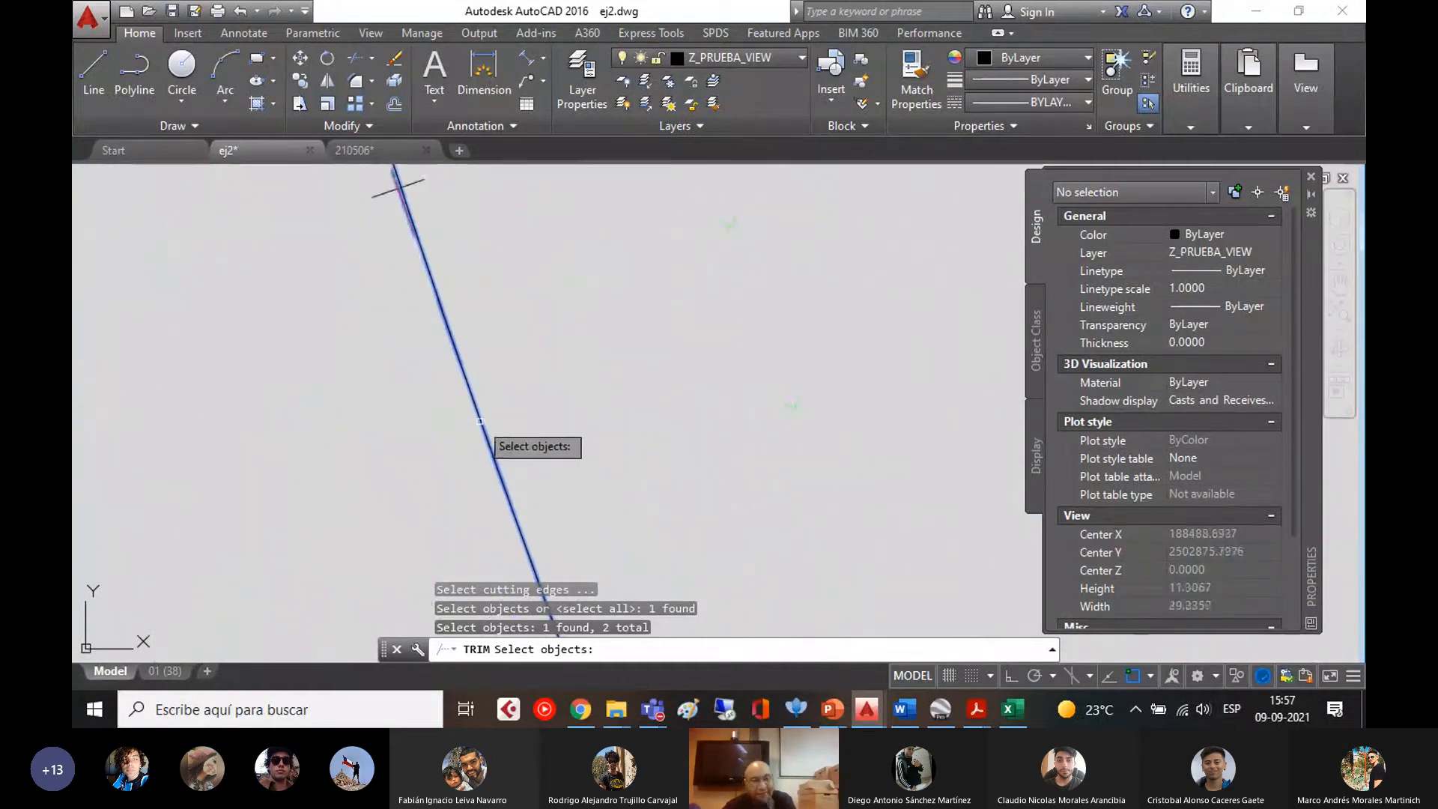
{"action": "scroll", "coordinate": [479, 422], "scroll_direction": "down", "scroll_amount": 12}
{"action": "middle_click_drag", "start_coordinate": [620, 479], "coordinate": [470, 319]}
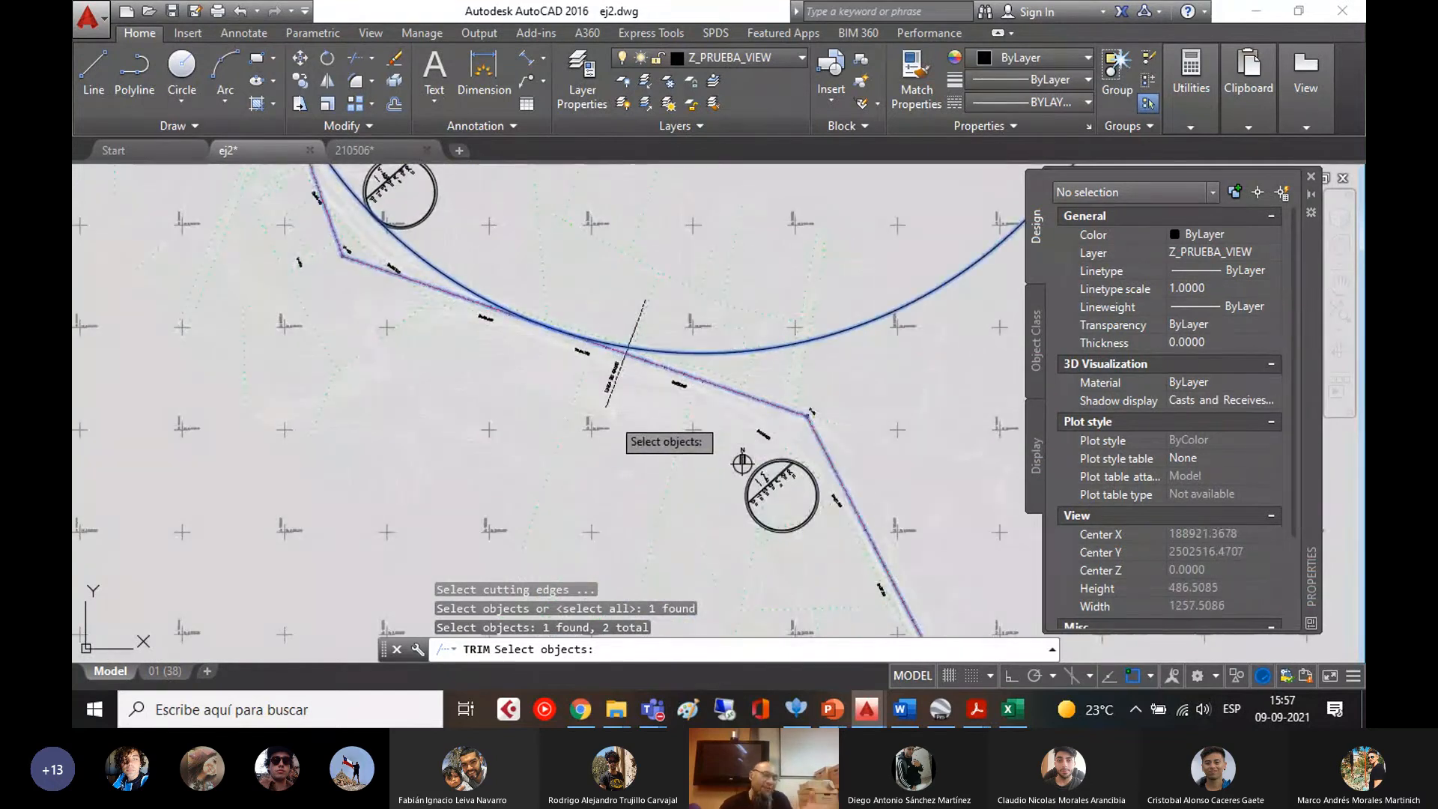
{"action": "key", "text": "Return"}
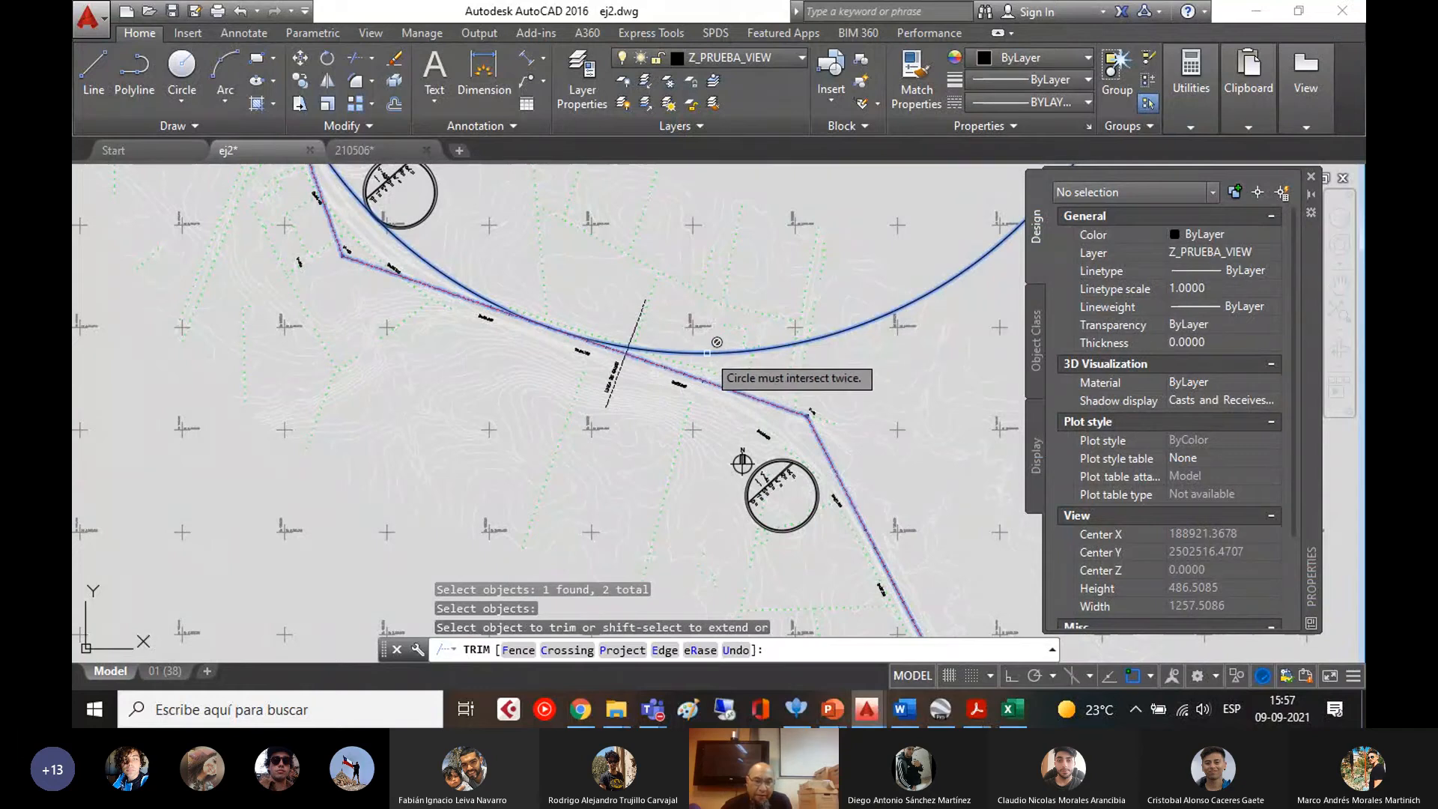
{"action": "key", "text": "Escape"}
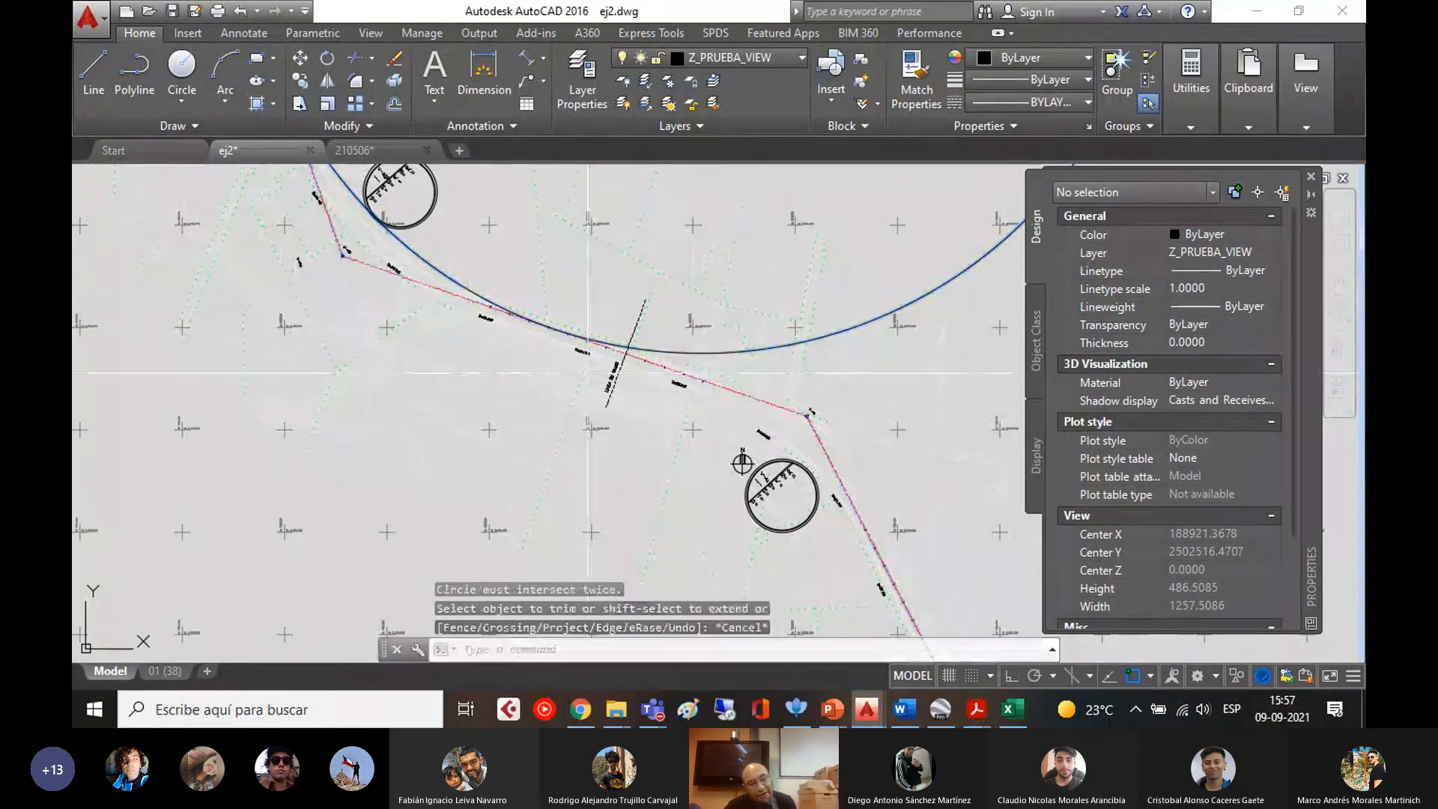
{"action": "key", "text": "Escape"}
{"action": "key", "text": "Escape"}
- Examine the tangency between the circle and the axis segment southeast of V-40A, near the LINEA DE CALCE mark
{"action": "scroll", "coordinate": [657, 363], "scroll_direction": "up", "scroll_amount": 10}
{"action": "scroll", "coordinate": [548, 345], "scroll_direction": "up", "scroll_amount": 8}
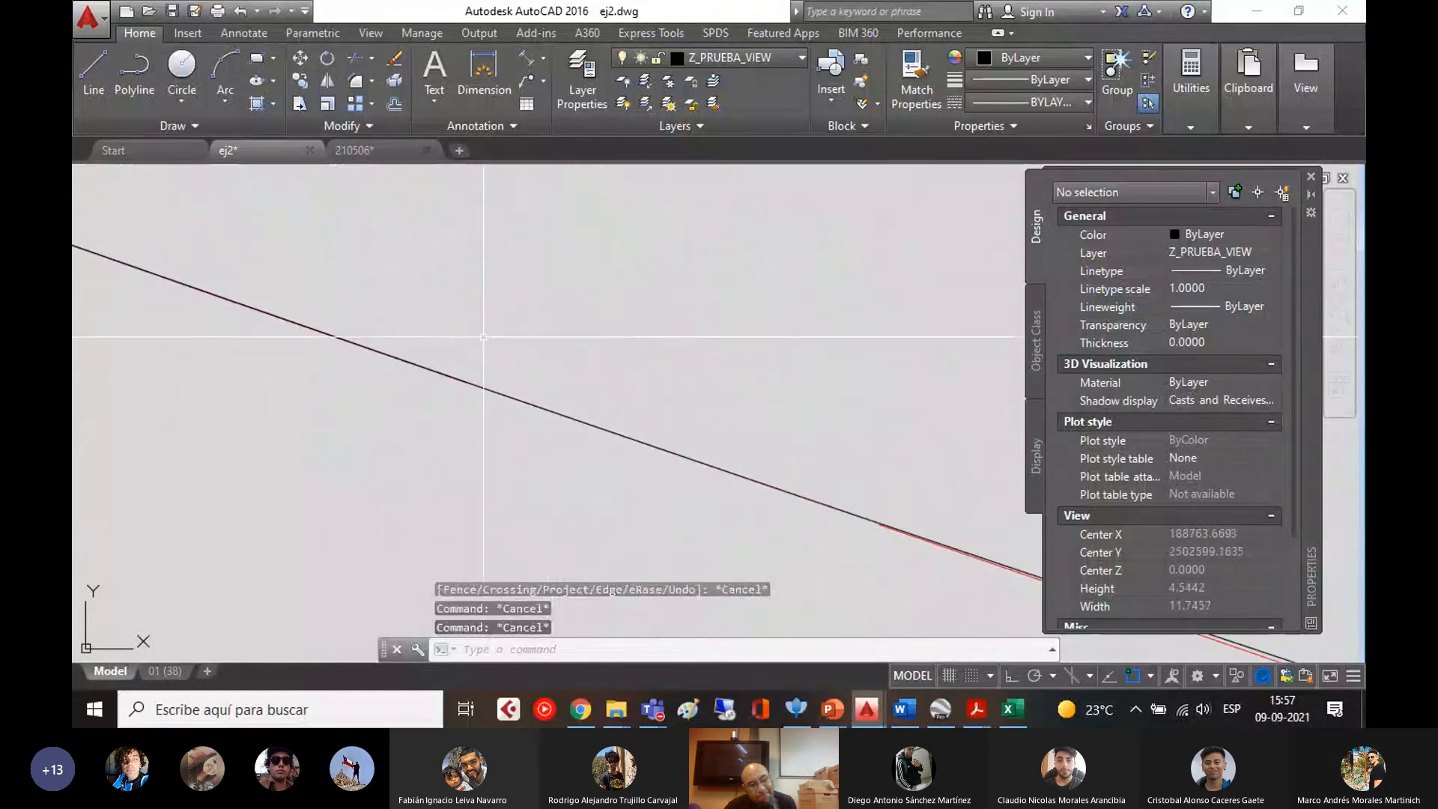
{"action": "scroll", "coordinate": [483, 337], "scroll_direction": "down", "scroll_amount": 8}
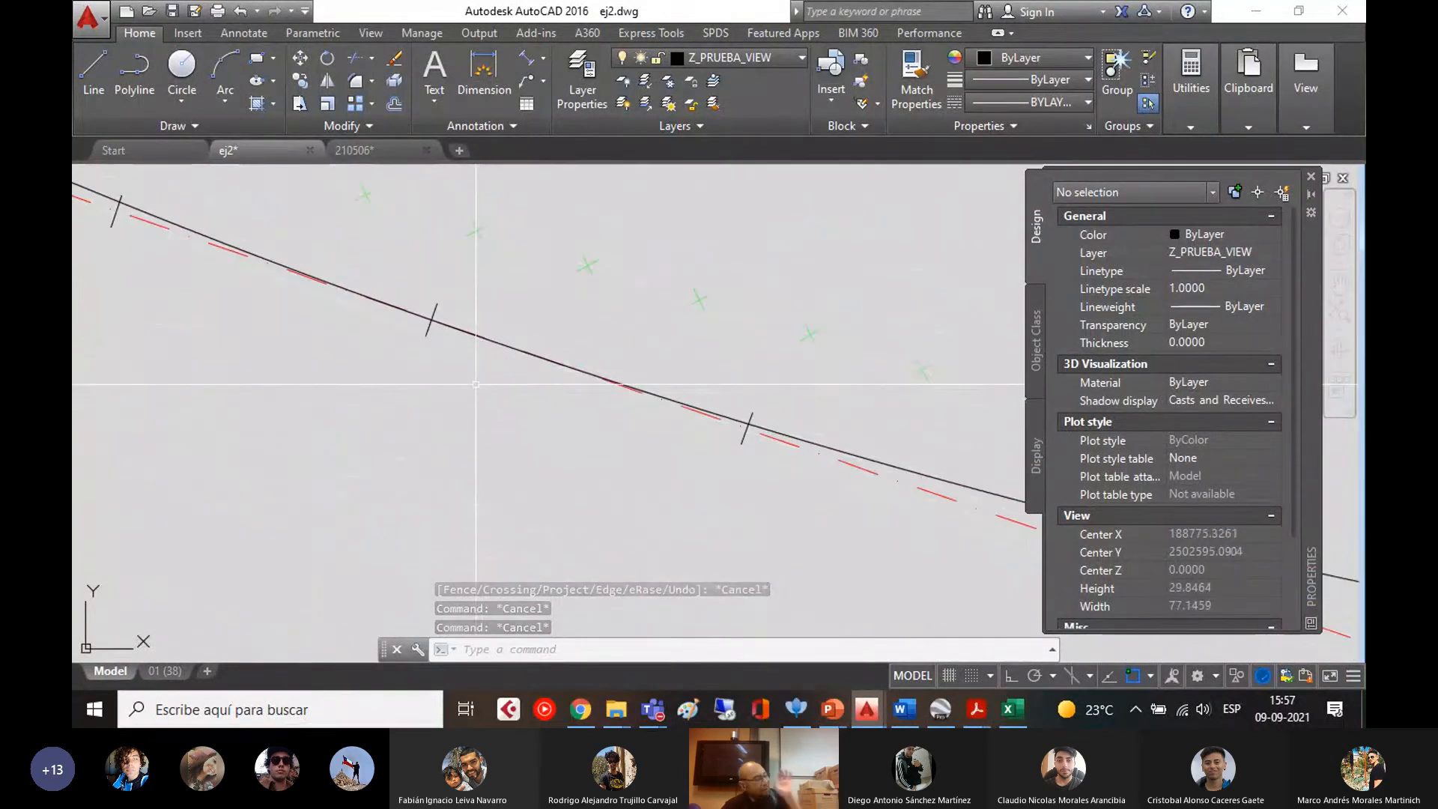
{"action": "scroll", "coordinate": [580, 427], "scroll_direction": "down", "scroll_amount": 10}
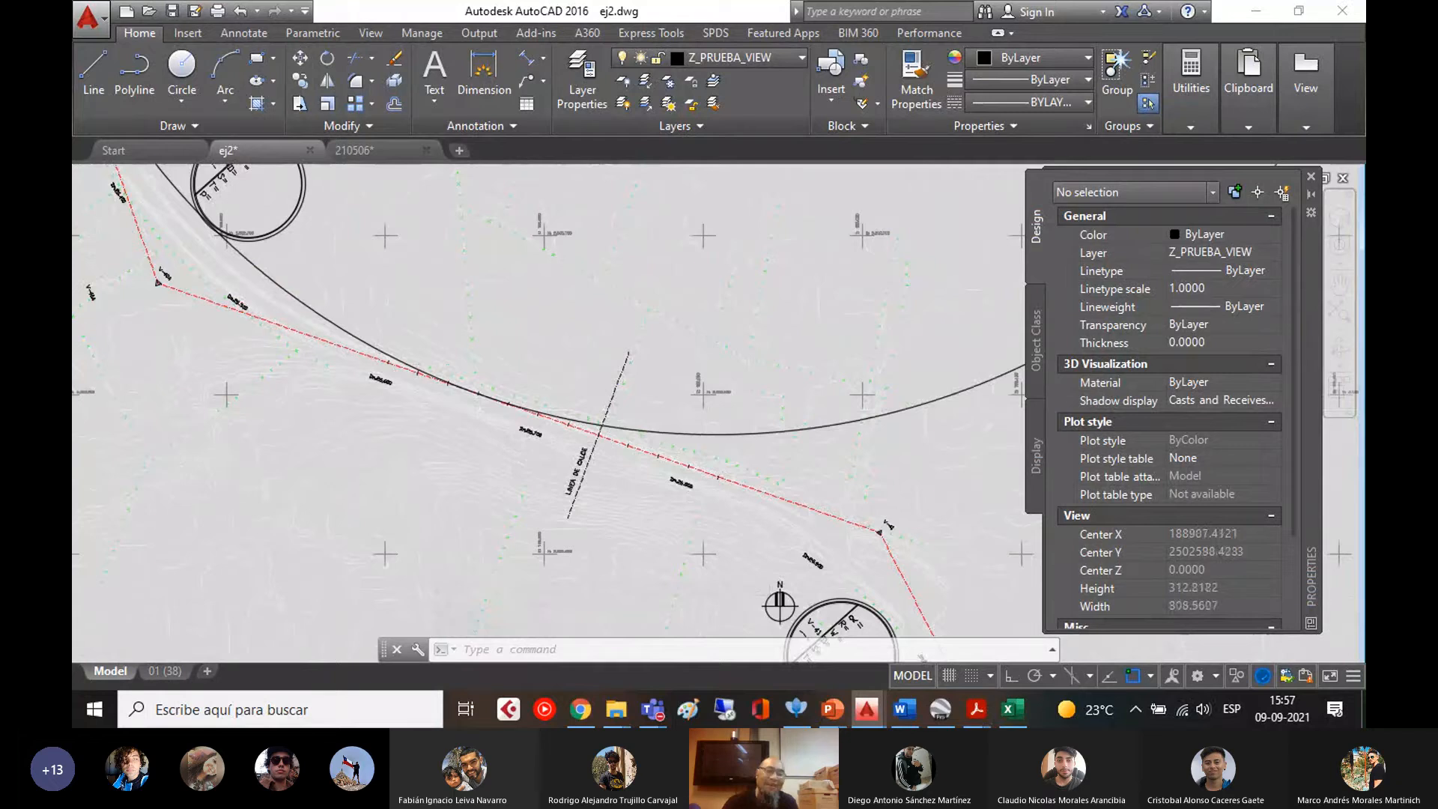
{"action": "scroll", "coordinate": [435, 408], "scroll_direction": "down", "scroll_amount": 4}
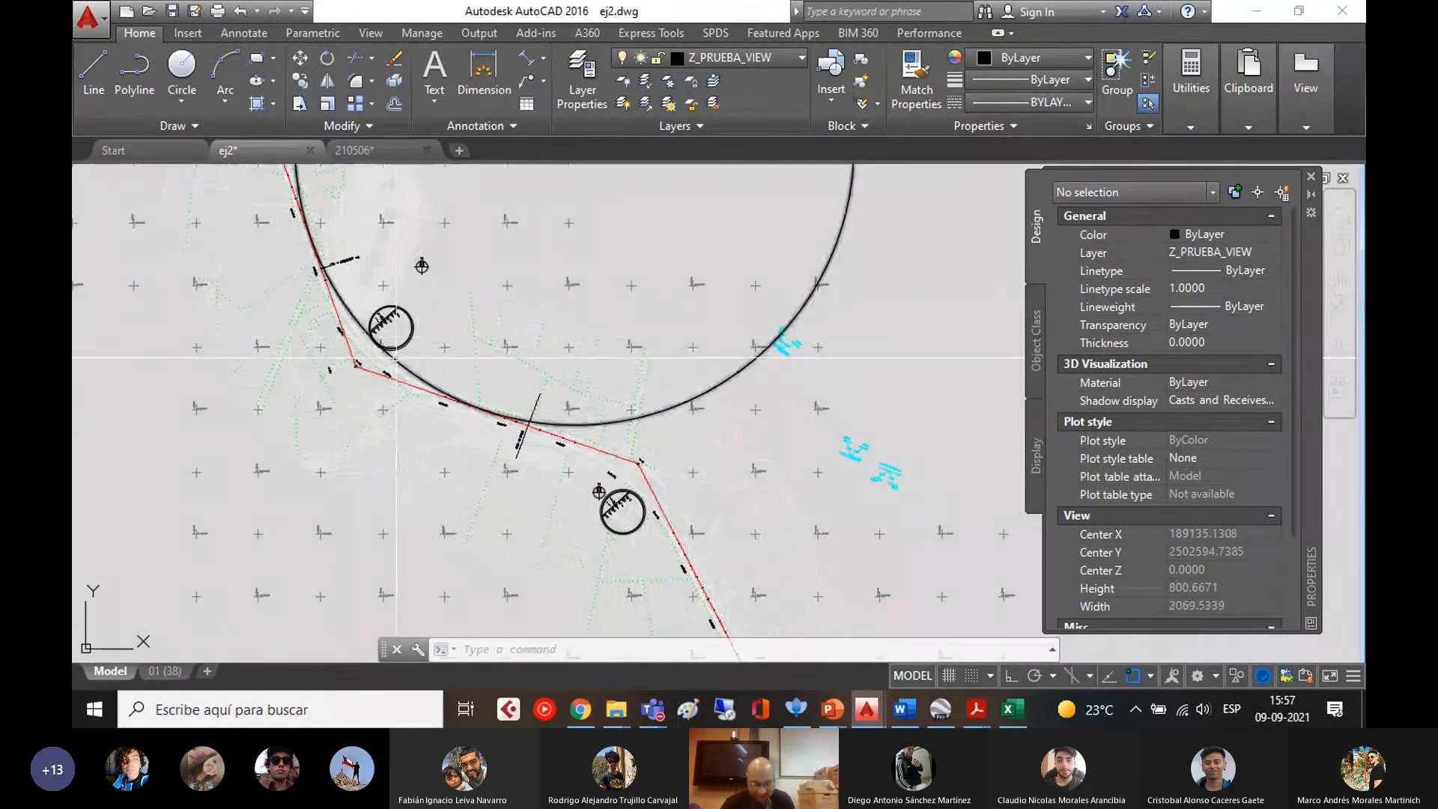
- Replace the radius 450 circle with a radius 330 circle tangent to the two axis segments at V-40A, using the tangent-tangent-radius option
{"action": "left_click", "coordinate": [395, 357]}
{"action": "key", "text": "Delete"}
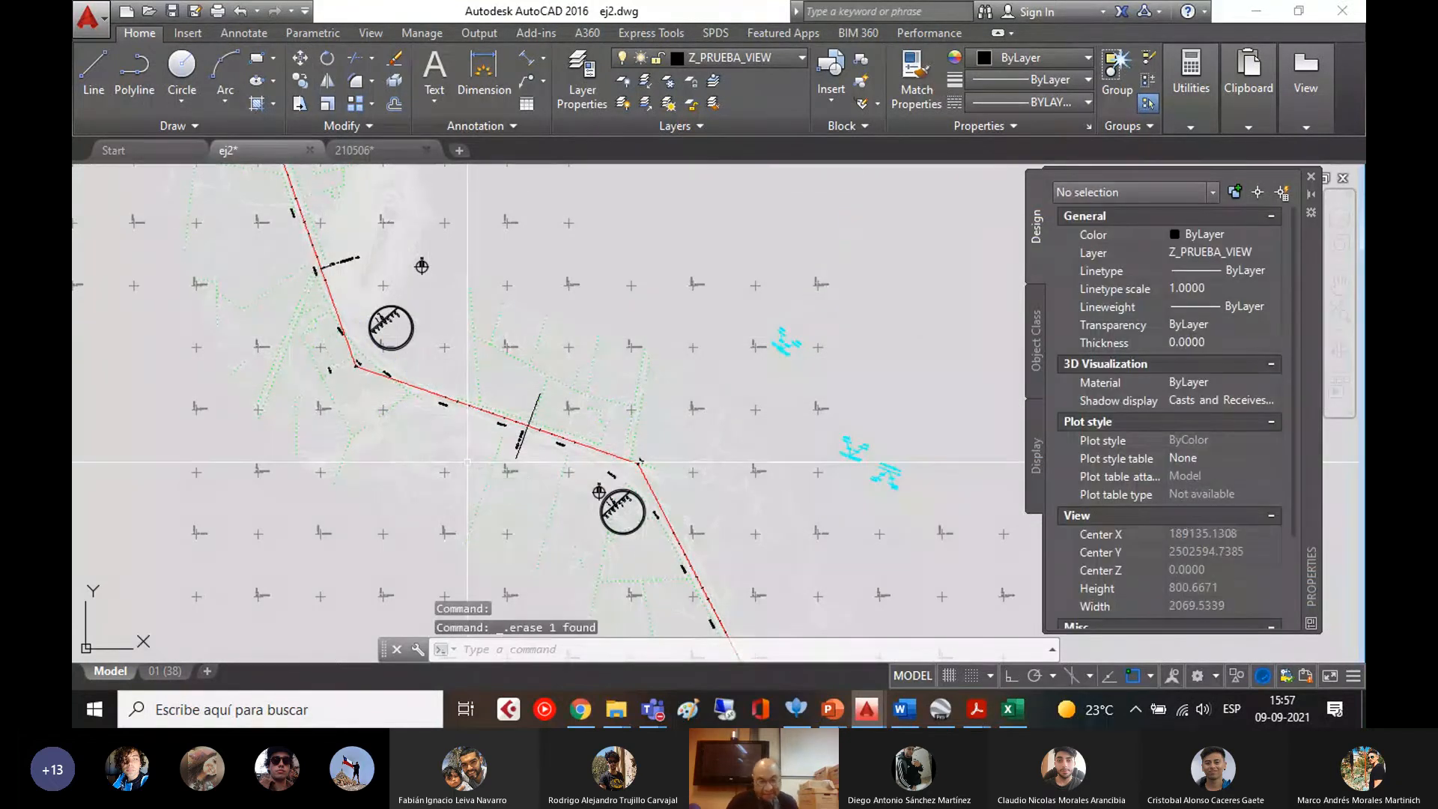
{"action": "type", "text": "c"}
{"action": "key", "text": "Return"}
{"action": "type", "text": "t"}
{"action": "key", "text": "Return"}
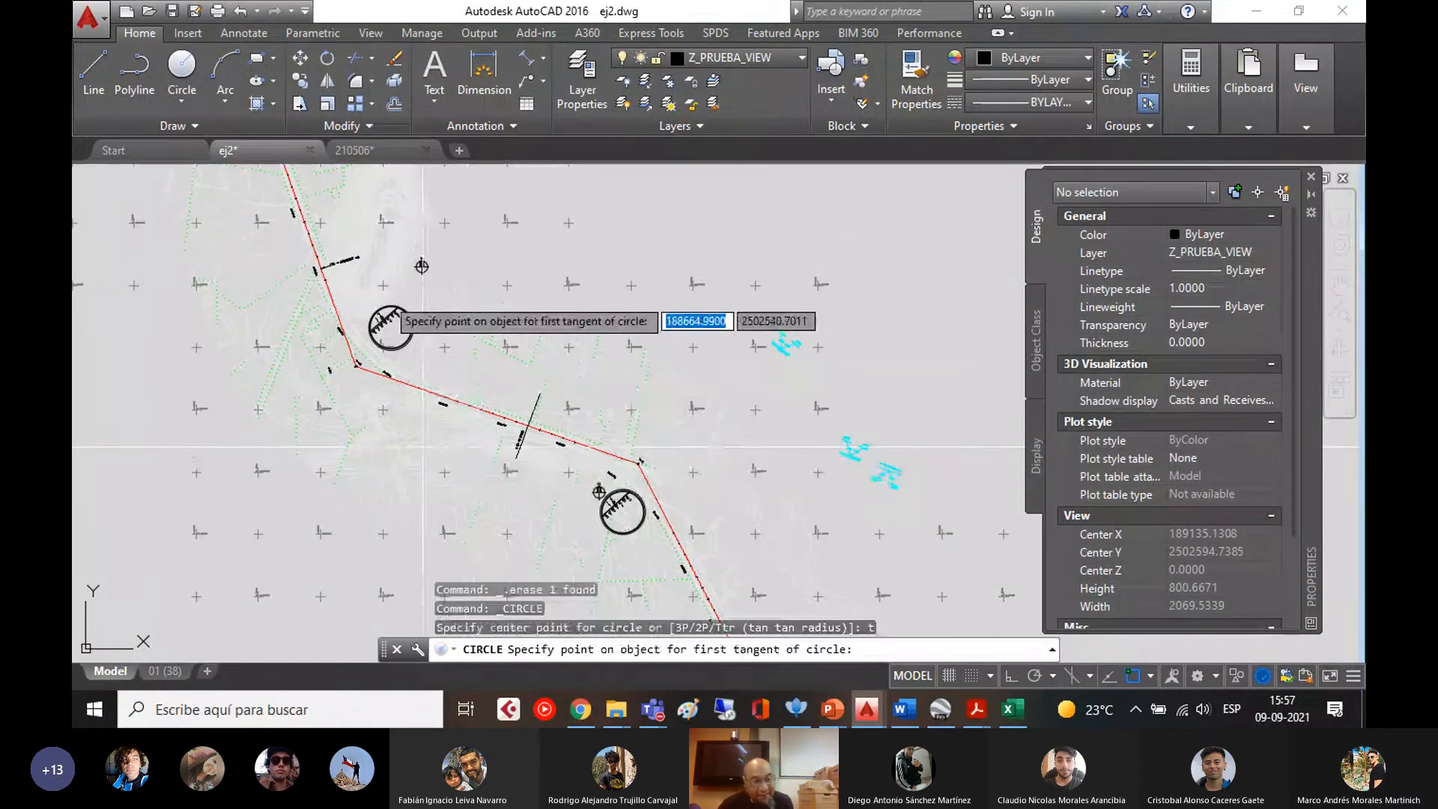
{"action": "scroll", "coordinate": [300, 289], "scroll_direction": "up", "scroll_amount": 6}
{"action": "scroll", "coordinate": [430, 375], "scroll_direction": "up", "scroll_amount": 3}
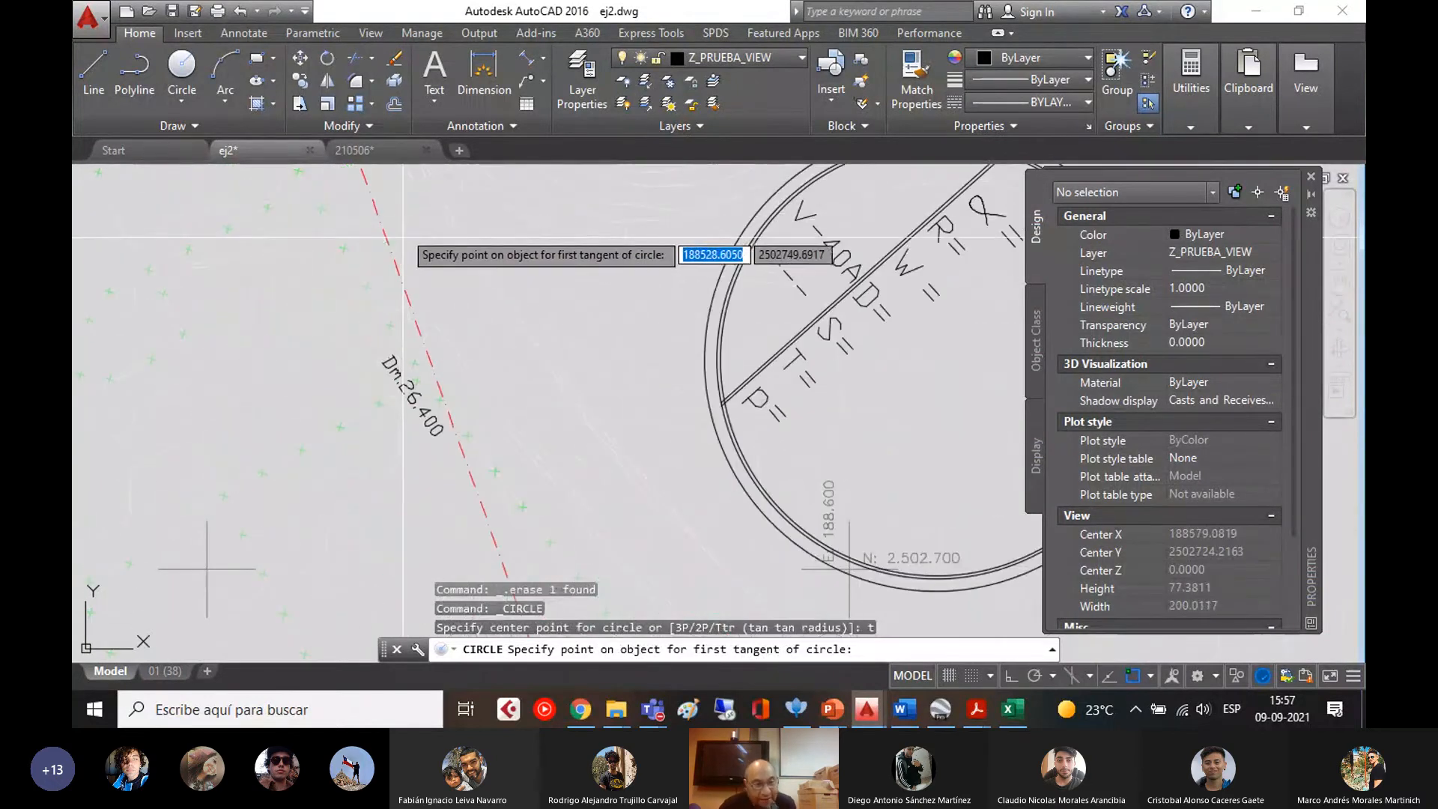
{"action": "left_click", "coordinate": [375, 200]}
{"action": "scroll", "coordinate": [569, 389], "scroll_direction": "down", "scroll_amount": 3}
{"action": "middle_click_drag", "start_coordinate": [635, 463], "coordinate": [588, 315]}
{"action": "scroll", "coordinate": [574, 368], "scroll_direction": "up", "scroll_amount": 3}
{"action": "scroll", "coordinate": [575, 369], "scroll_direction": "up", "scroll_amount": 3}
{"action": "scroll", "coordinate": [420, 260], "scroll_direction": "up", "scroll_amount": 3}
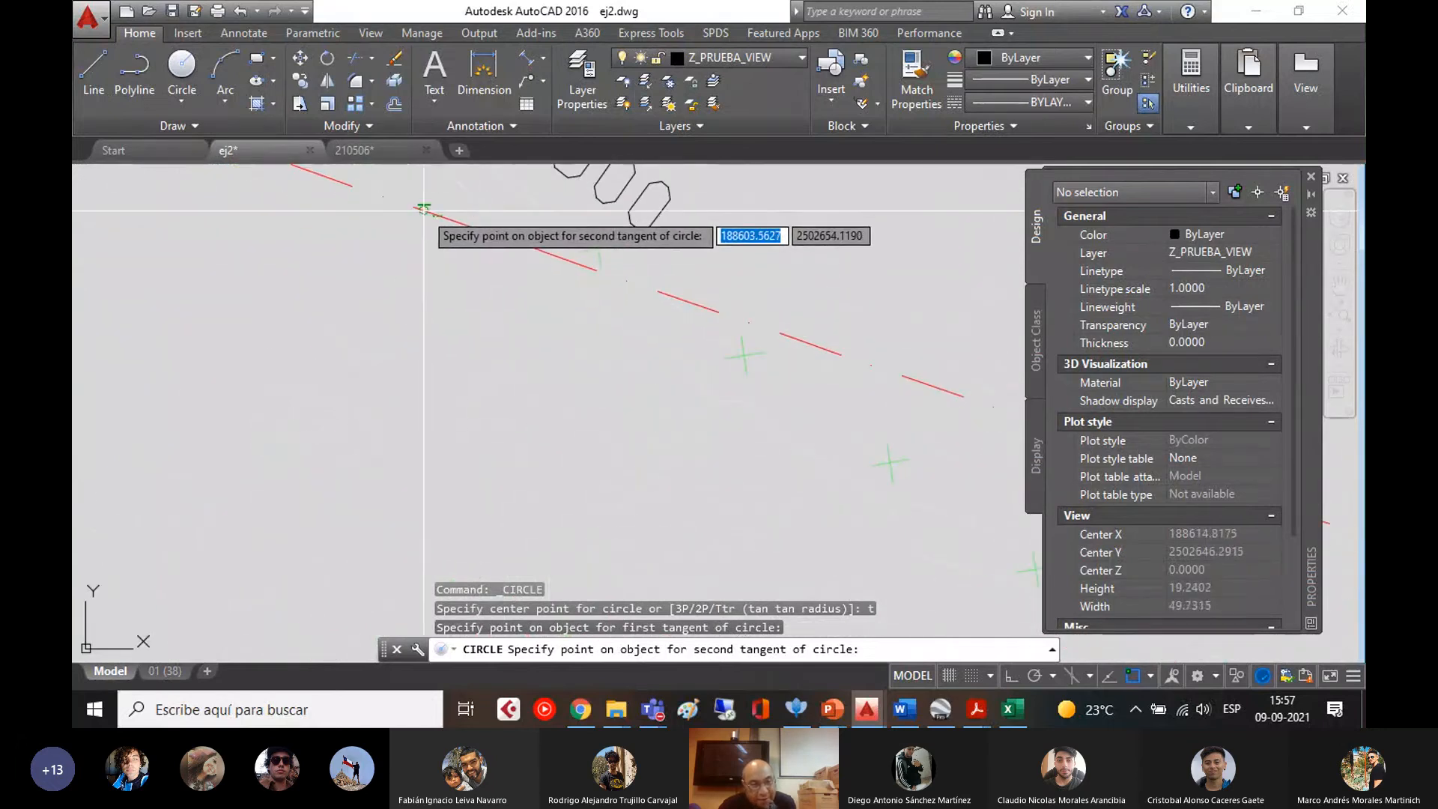
{"action": "left_click", "coordinate": [422, 208]}
{"action": "scroll", "coordinate": [424, 218], "scroll_direction": "down", "scroll_amount": 6}
{"action": "scroll", "coordinate": [422, 237], "scroll_direction": "down", "scroll_amount": 8}
{"action": "type", "text": "33"}
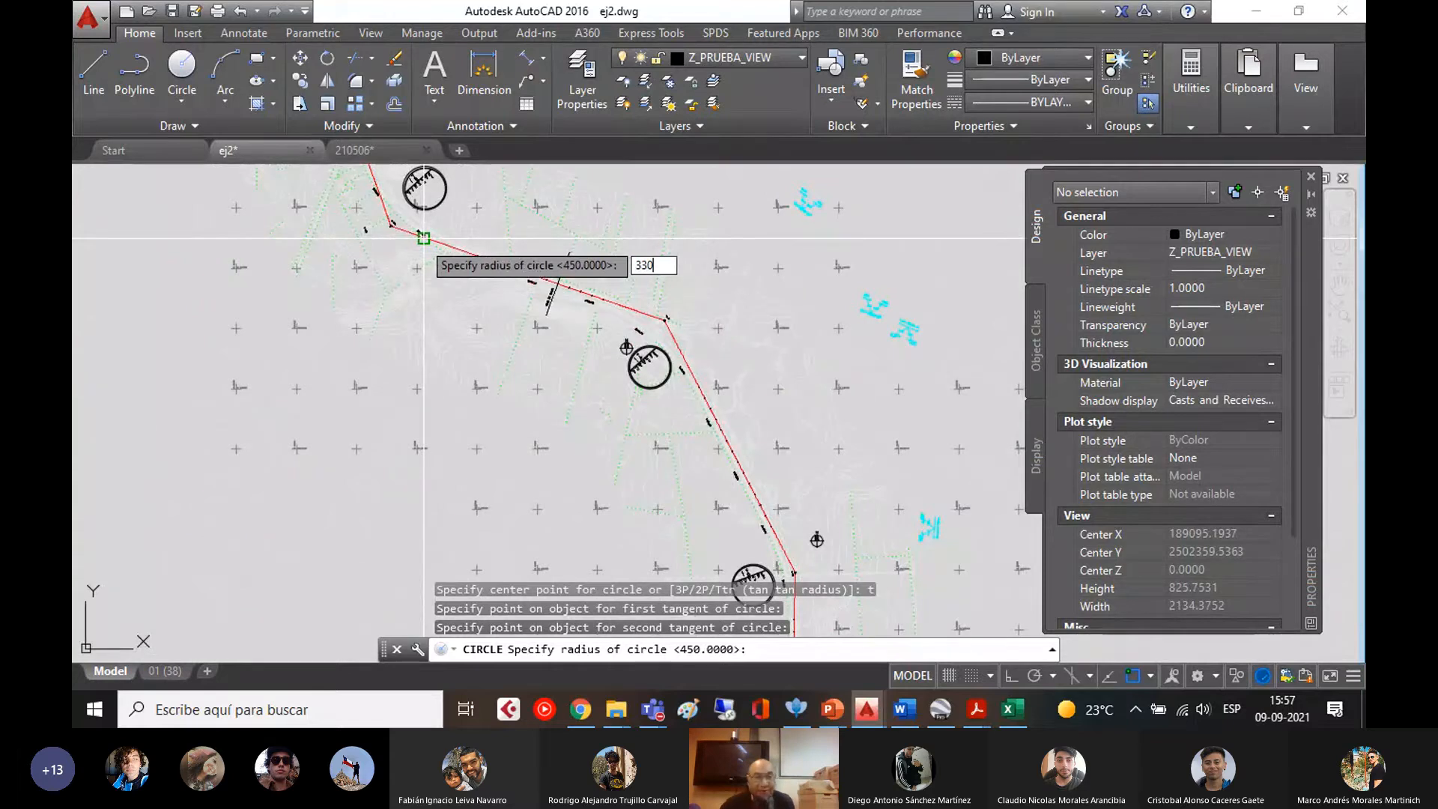
{"action": "type", "text": "0"}
{"action": "key", "text": "Return"}
- Try to trim the radius 330 circle with the axis polyline and the circle as cutting edges, and undo the trim
{"action": "scroll", "coordinate": [422, 240], "scroll_direction": "up", "scroll_amount": 4}
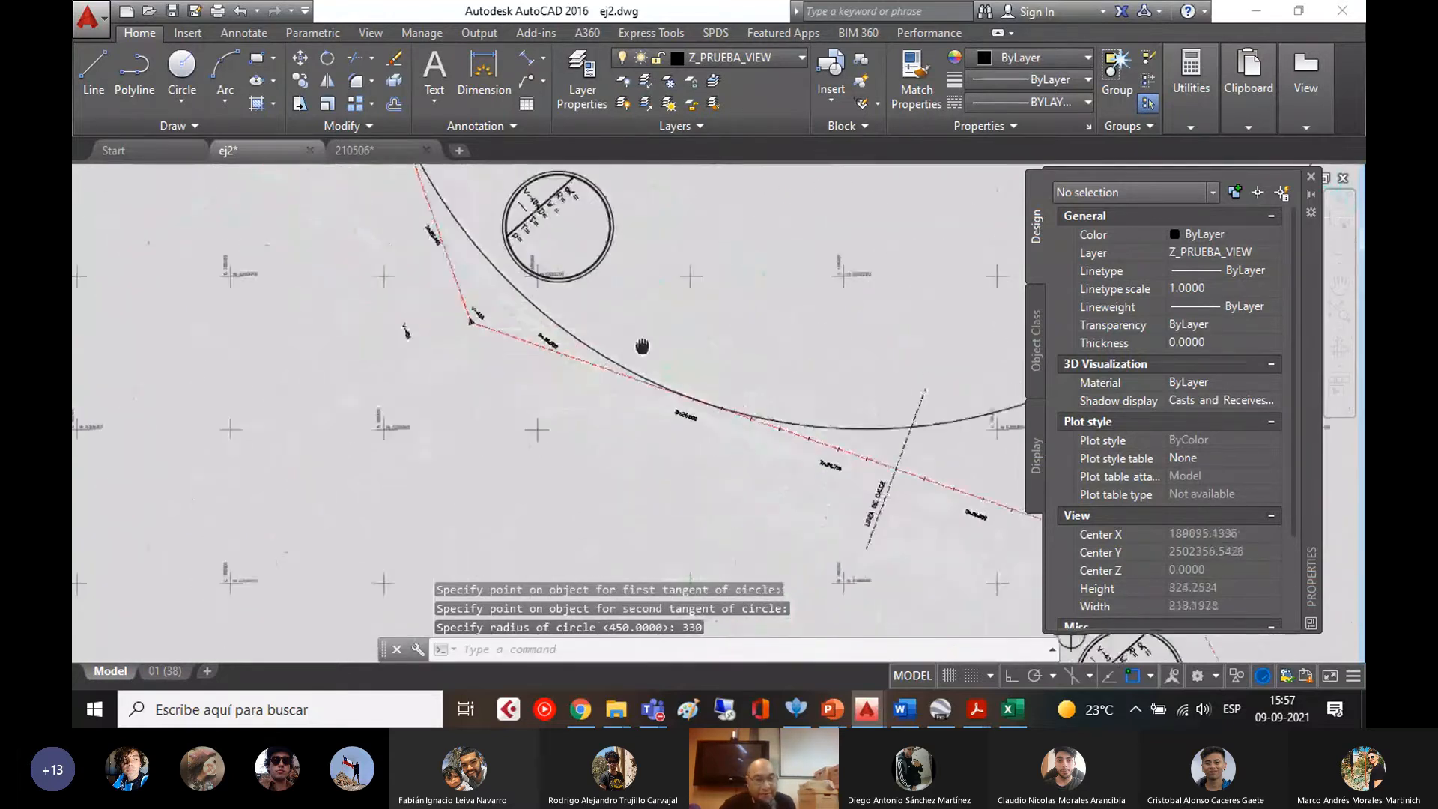
{"action": "key", "text": "Return"}
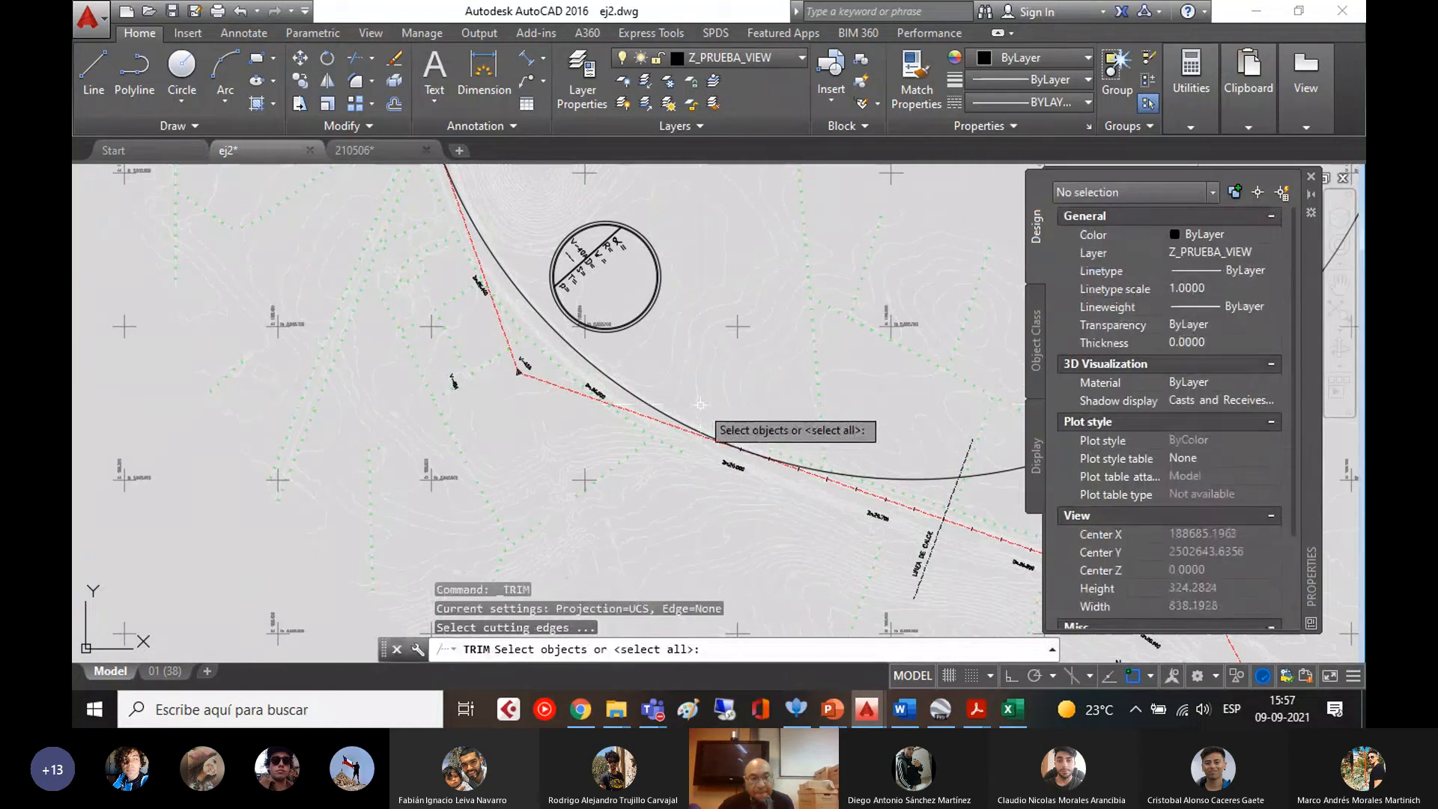
{"action": "scroll", "coordinate": [596, 371], "scroll_direction": "up", "scroll_amount": 2}
{"action": "left_click", "coordinate": [592, 367]}
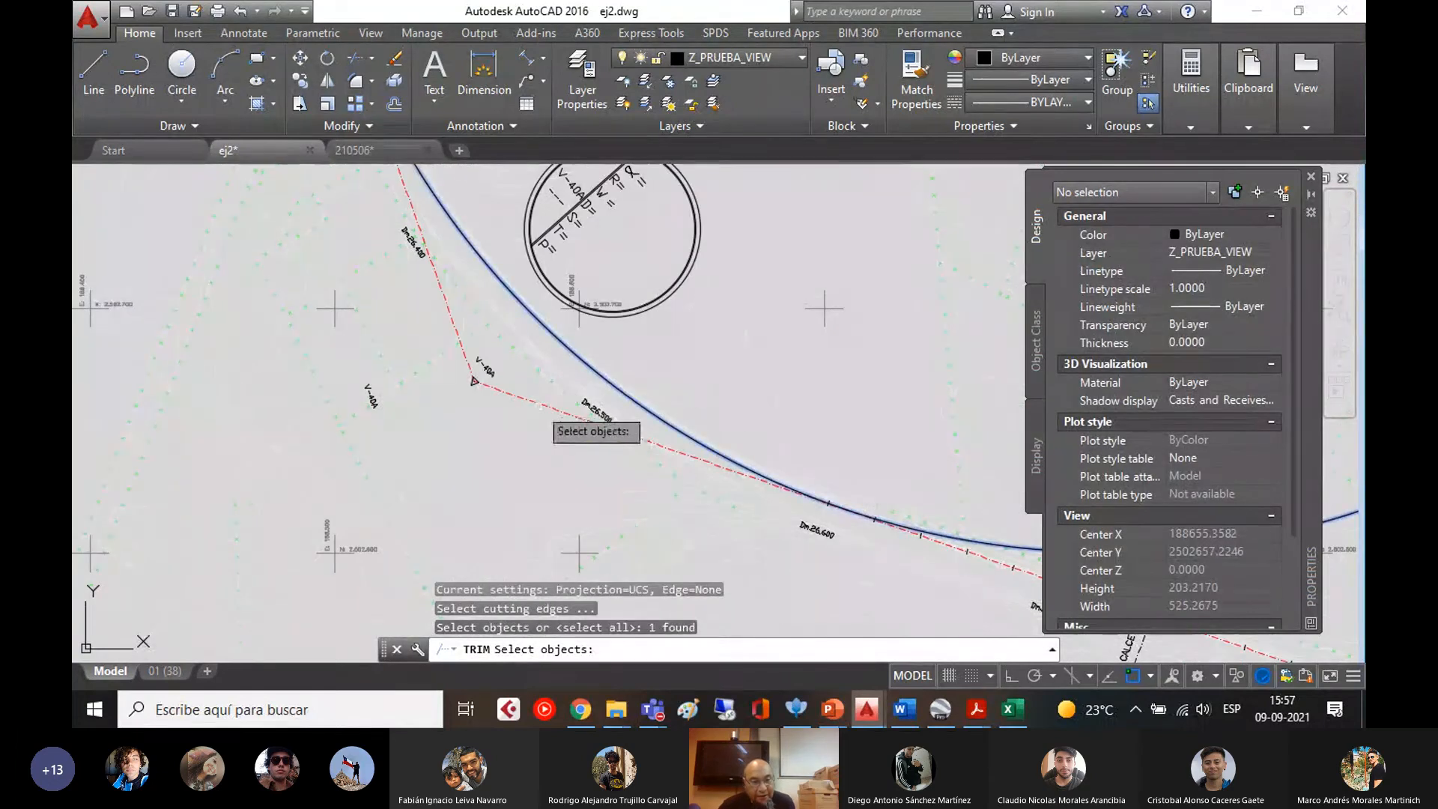
{"action": "left_click", "coordinate": [539, 404]}
{"action": "key", "text": "Return"}
{"action": "scroll", "coordinate": [433, 490], "scroll_direction": "up", "scroll_amount": 3}
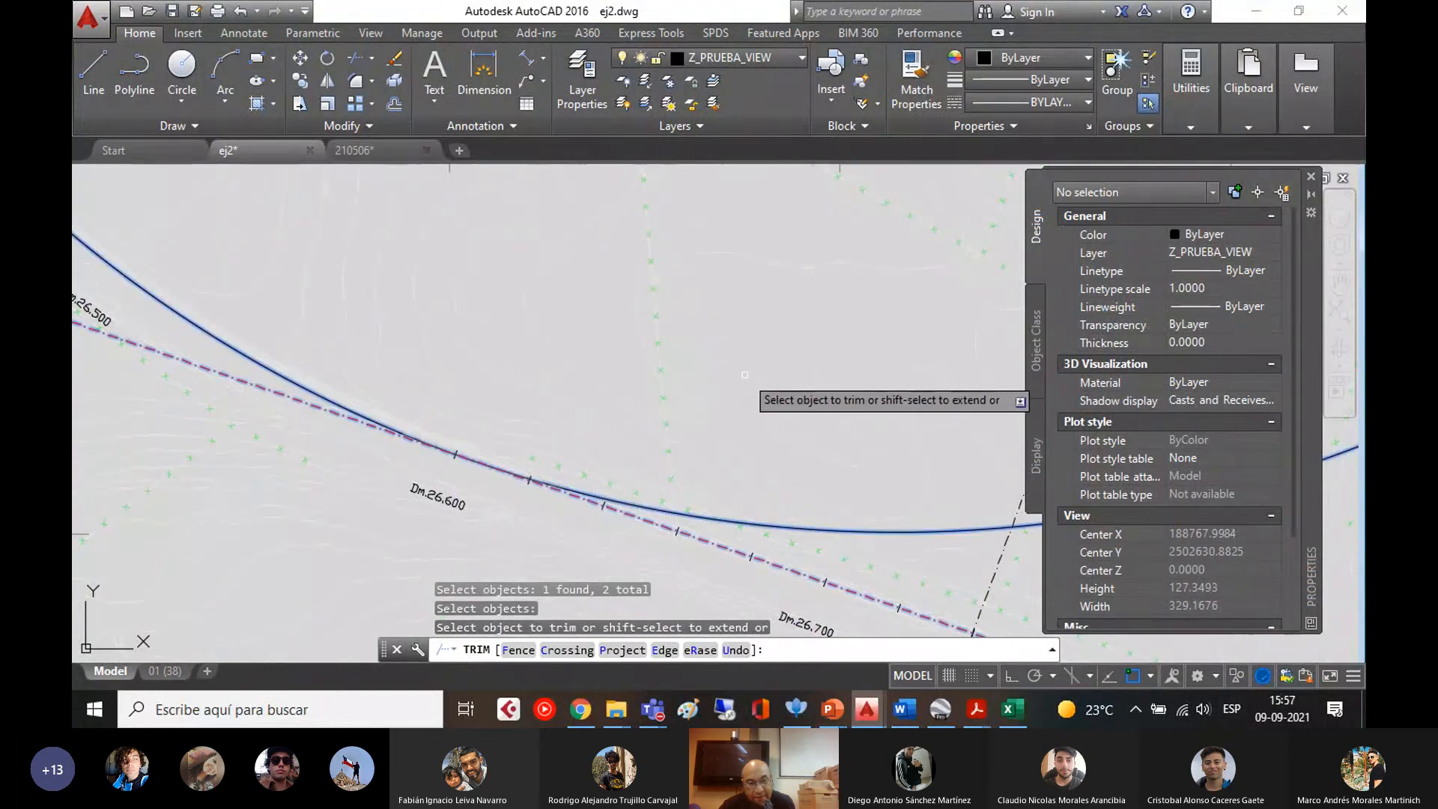
{"action": "left_click", "coordinate": [725, 523]}
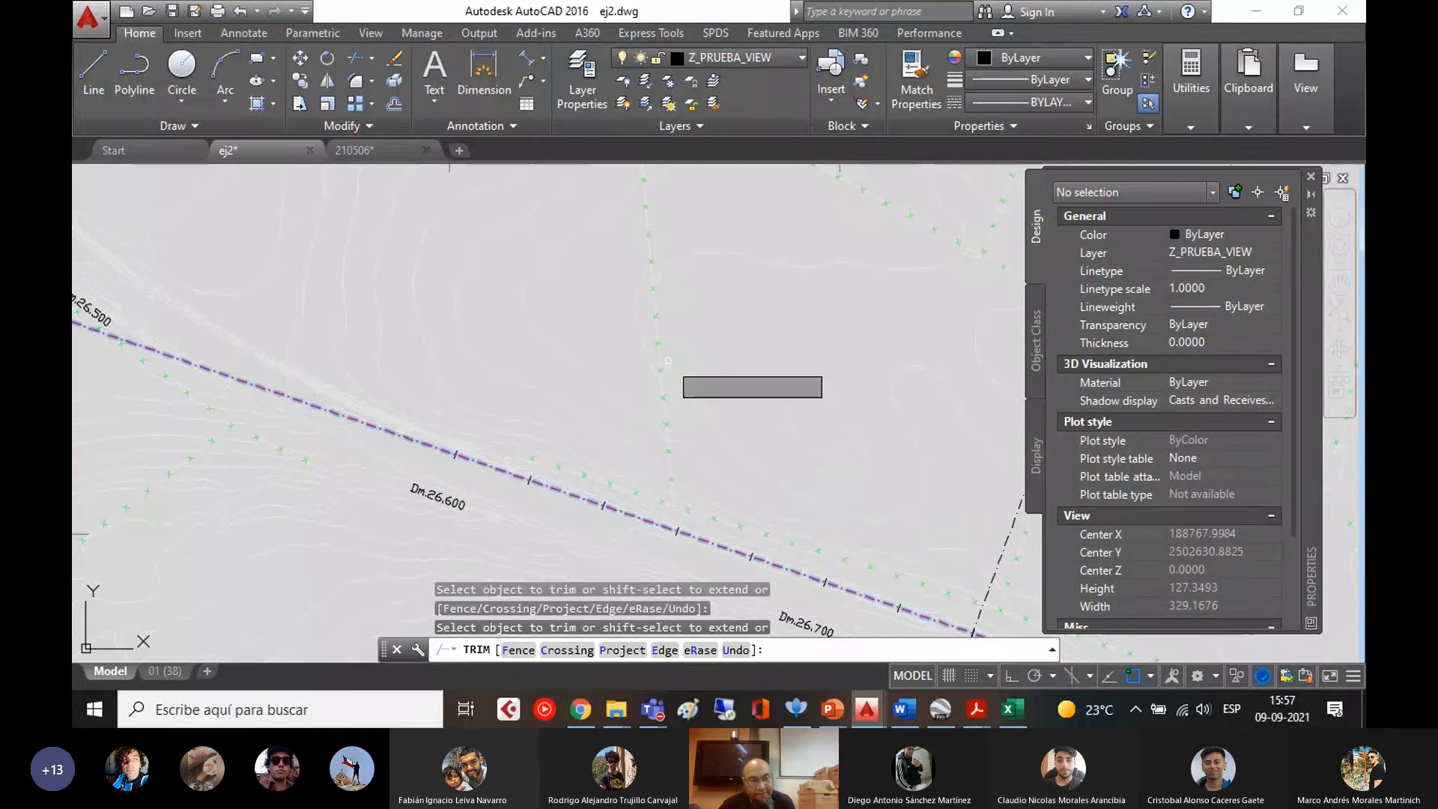
{"action": "key", "text": "Escape"}
{"action": "scroll", "coordinate": [651, 367], "scroll_direction": "down", "scroll_amount": 10}
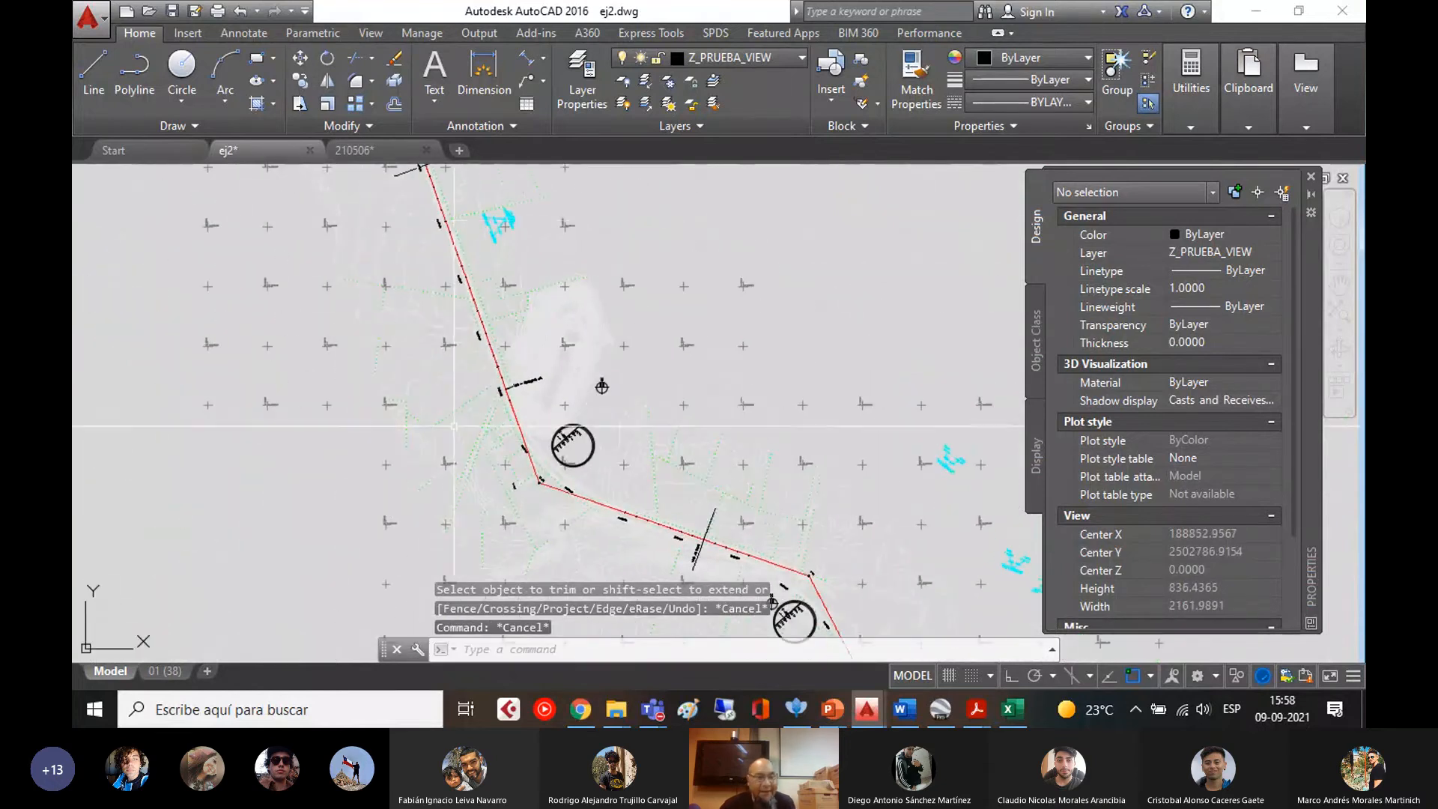
{"action": "left_click", "coordinate": [240, 13]}
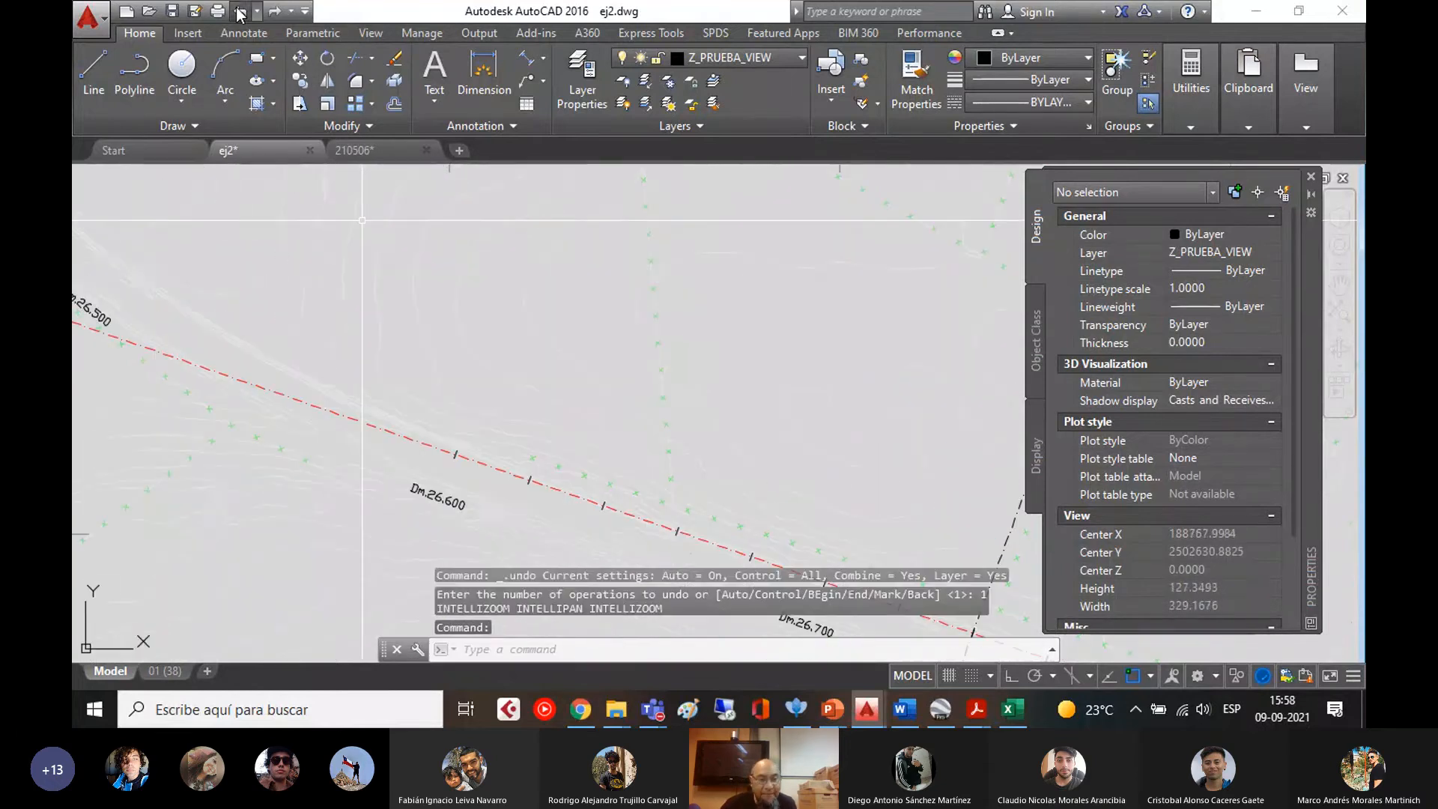
- Draw a short polyline crossing the axis and the circle near their tangent point, just south of Dm.26.300
{"action": "scroll", "coordinate": [483, 367], "scroll_direction": "up", "scroll_amount": 4}
{"action": "mouse_move", "coordinate": [476, 177]}
{"action": "middle_mouse_down"}
{"action": "mouse_move", "coordinate": [485, 373]}
{"action": "mouse_move", "coordinate": [612, 513]}
{"action": "mouse_move", "coordinate": [590, 401]}
{"action": "middle_mouse_up"}
{"action": "scroll", "coordinate": [532, 435], "scroll_direction": "up", "scroll_amount": 4}
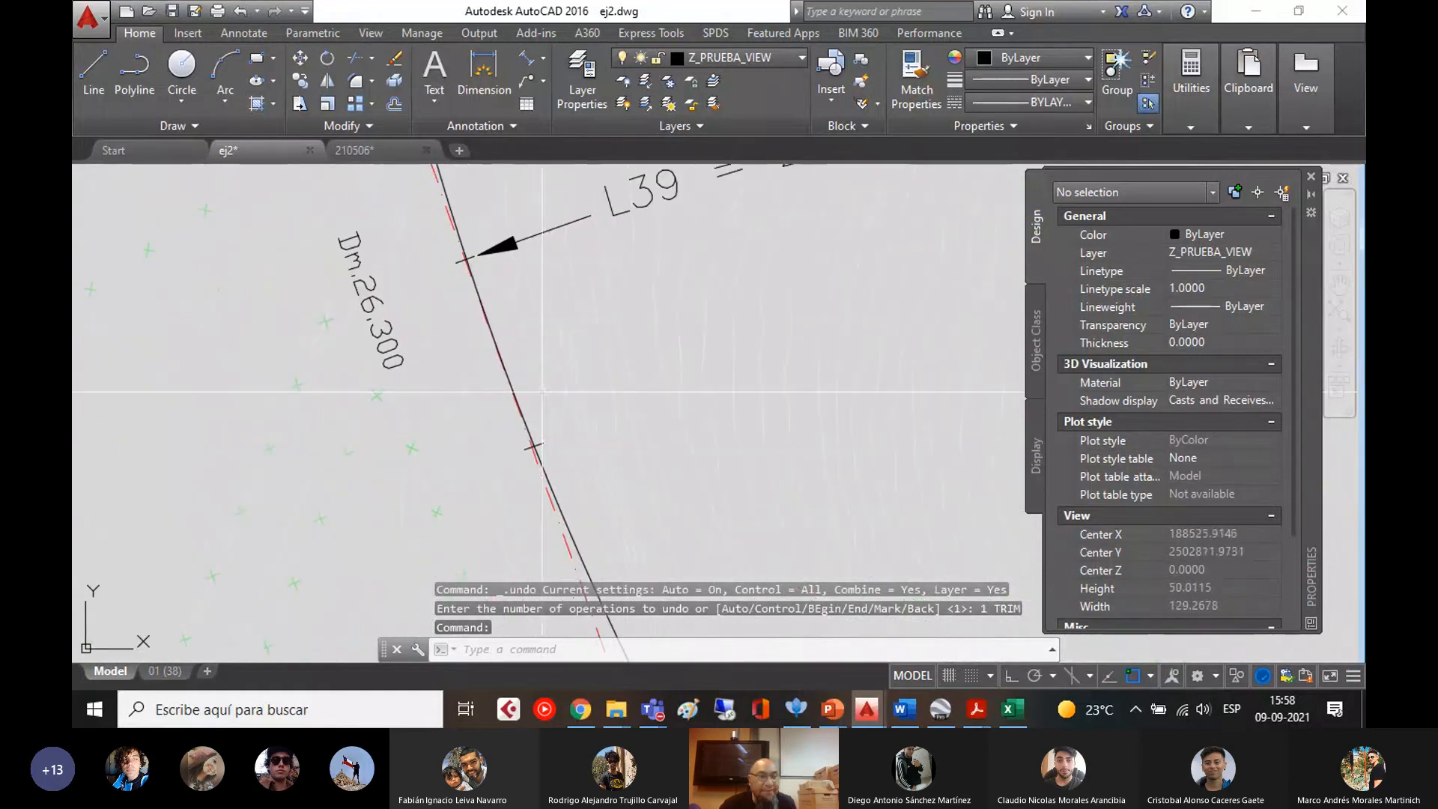
{"action": "left_click", "coordinate": [150, 72]}
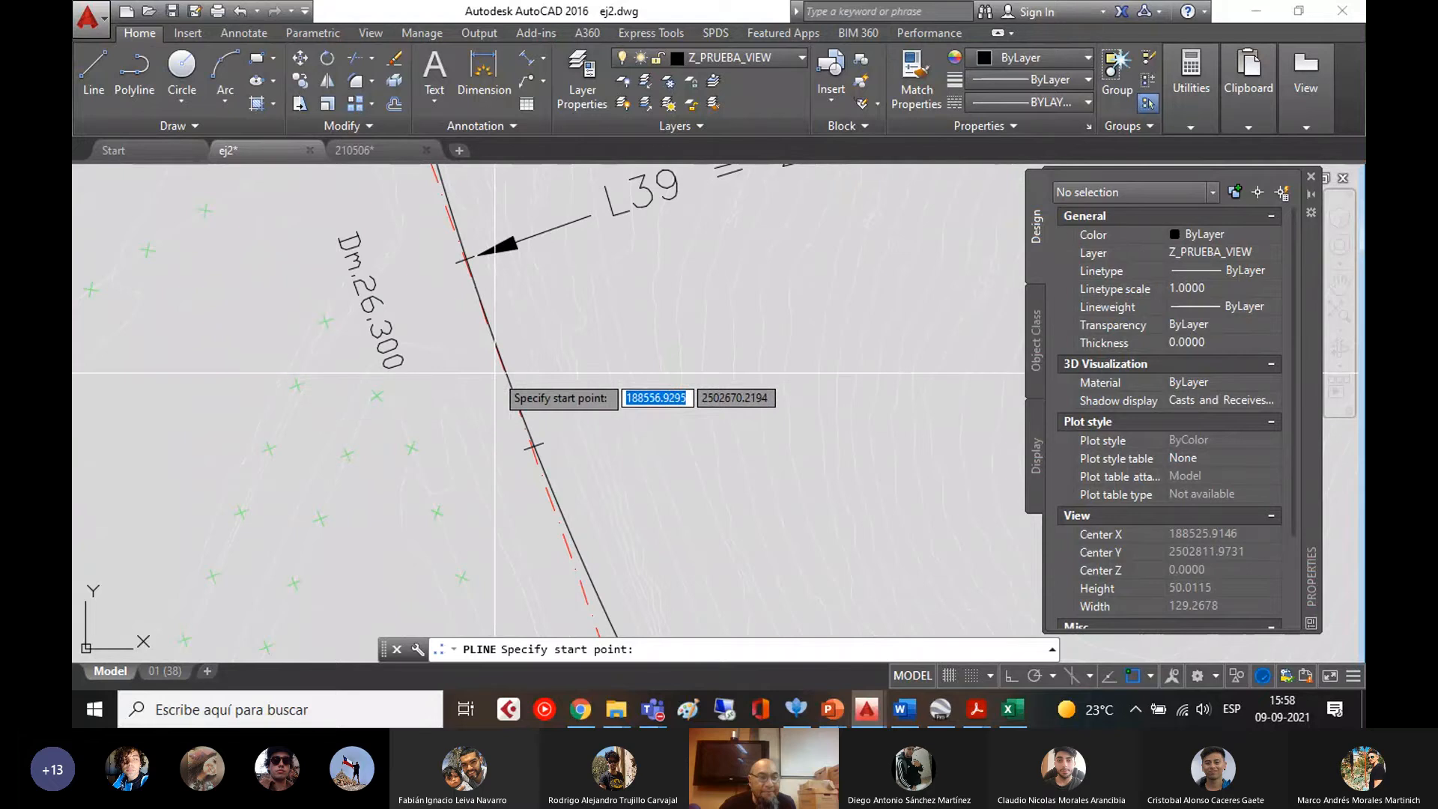
{"action": "left_click", "coordinate": [435, 370]}
{"action": "left_click", "coordinate": [651, 291]}
{"action": "key", "text": "Return"}
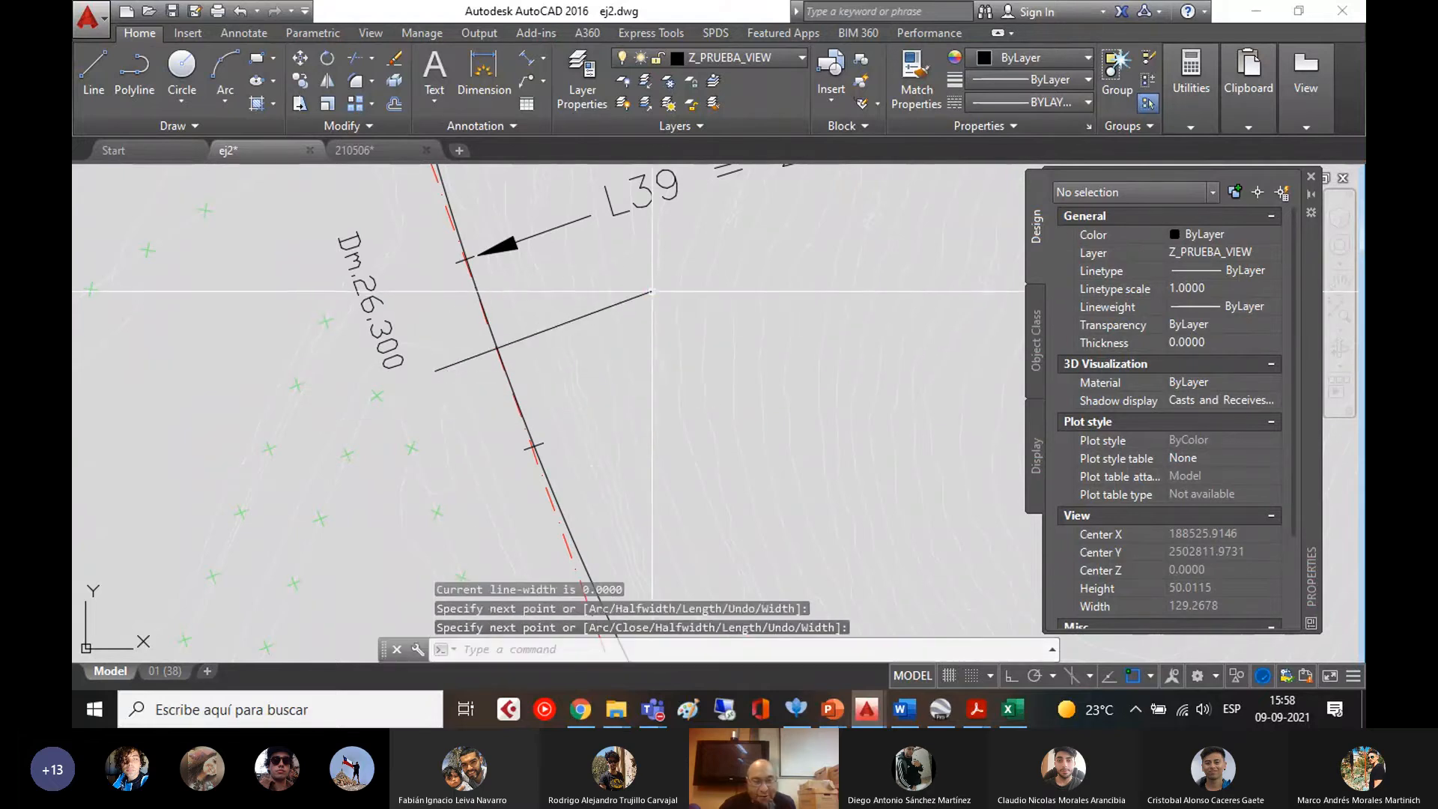
- Draw a second short polyline crossing the axis and the circle near their other tangent point, by Dm.26.600
{"action": "scroll", "coordinate": [651, 291], "scroll_direction": "down", "scroll_amount": 5}
{"action": "mouse_move", "coordinate": [572, 193]}
{"action": "middle_mouse_down"}
{"action": "mouse_move", "coordinate": [754, 411]}
{"action": "mouse_move", "coordinate": [626, 424]}
{"action": "mouse_move", "coordinate": [672, 443]}
{"action": "middle_mouse_up"}
{"action": "scroll", "coordinate": [669, 408], "scroll_direction": "up", "scroll_amount": 5}
{"action": "key", "text": "Return"}
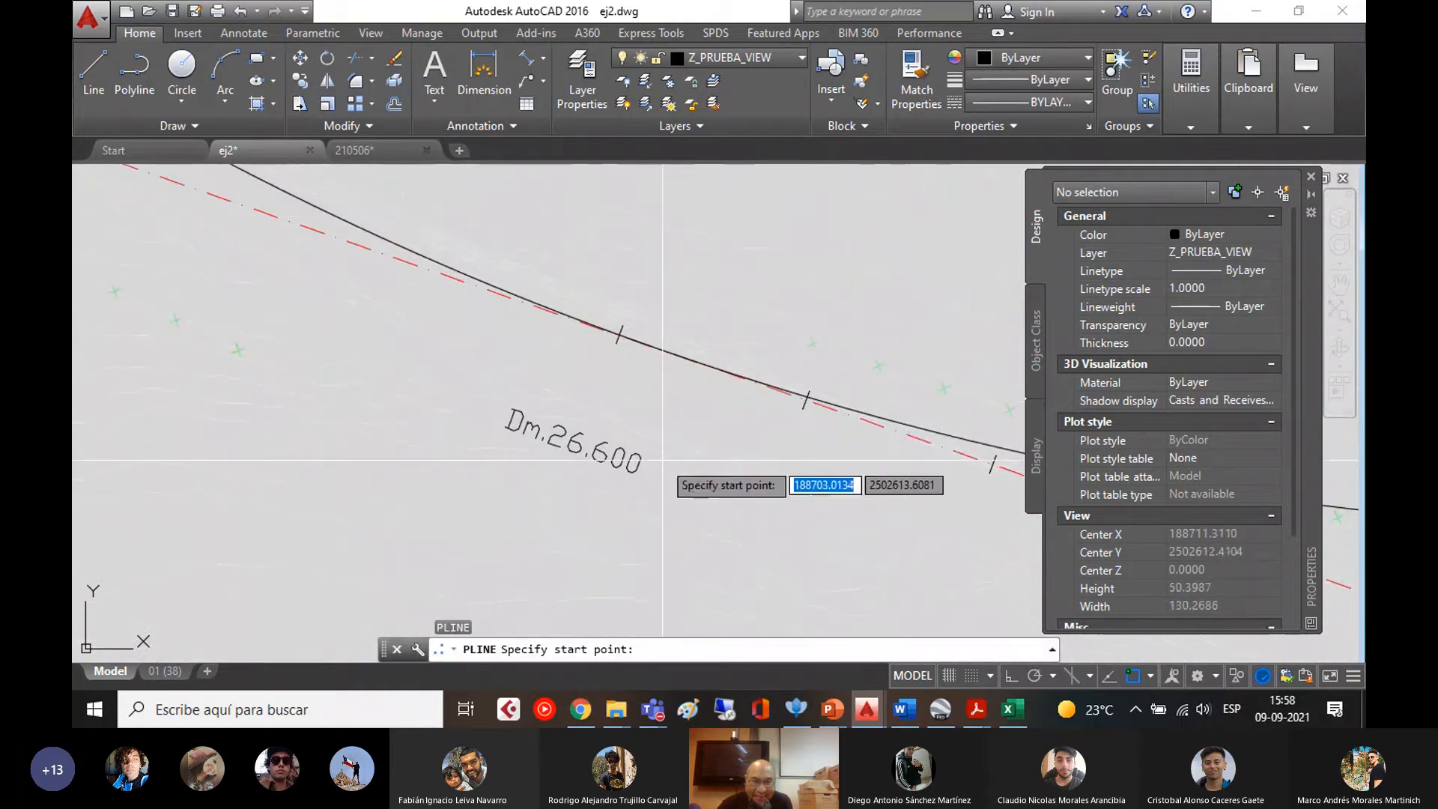
{"action": "key", "text": "Escape"}
{"action": "key", "text": "Escape"}
{"action": "key", "text": "Escape"}
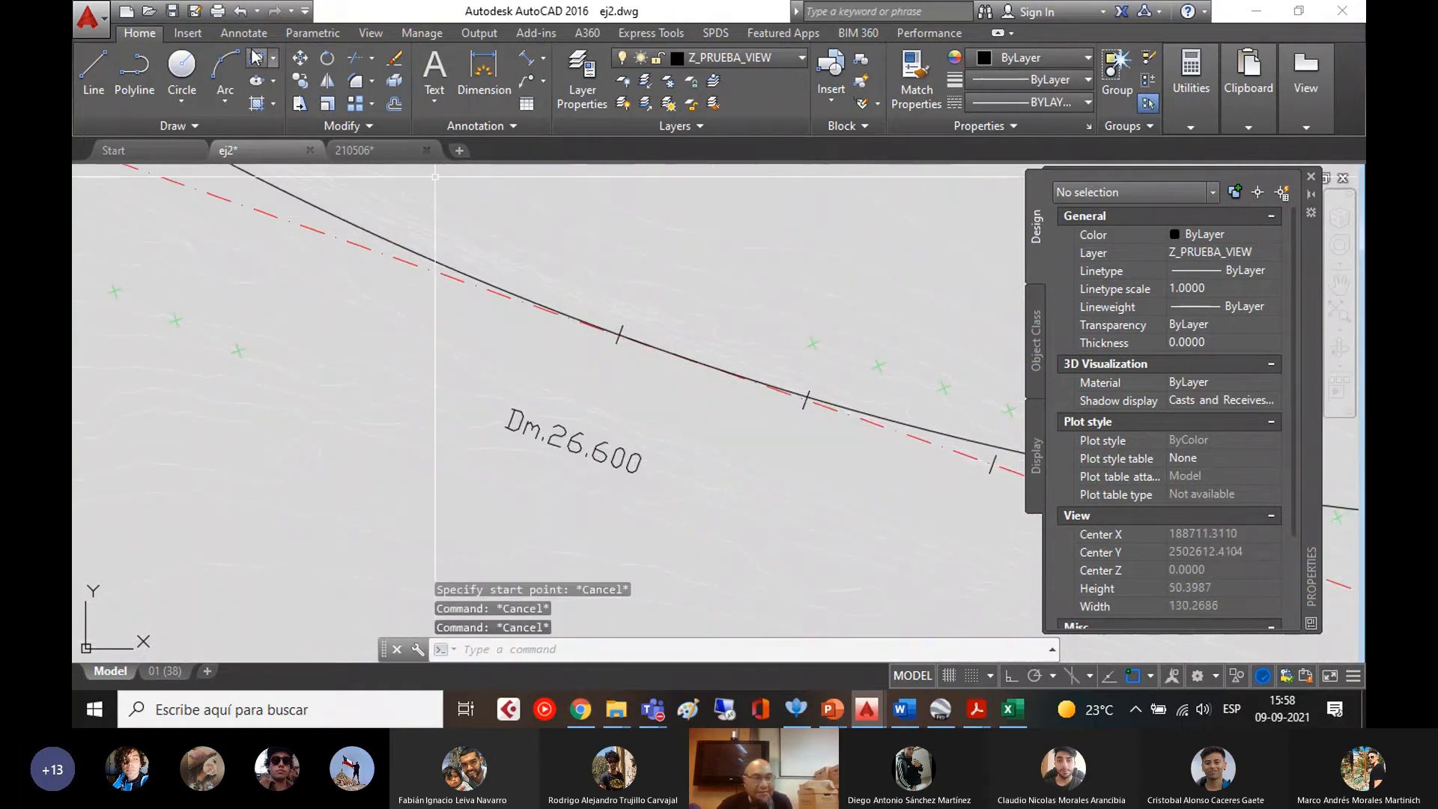
{"action": "left_click", "coordinate": [142, 71]}
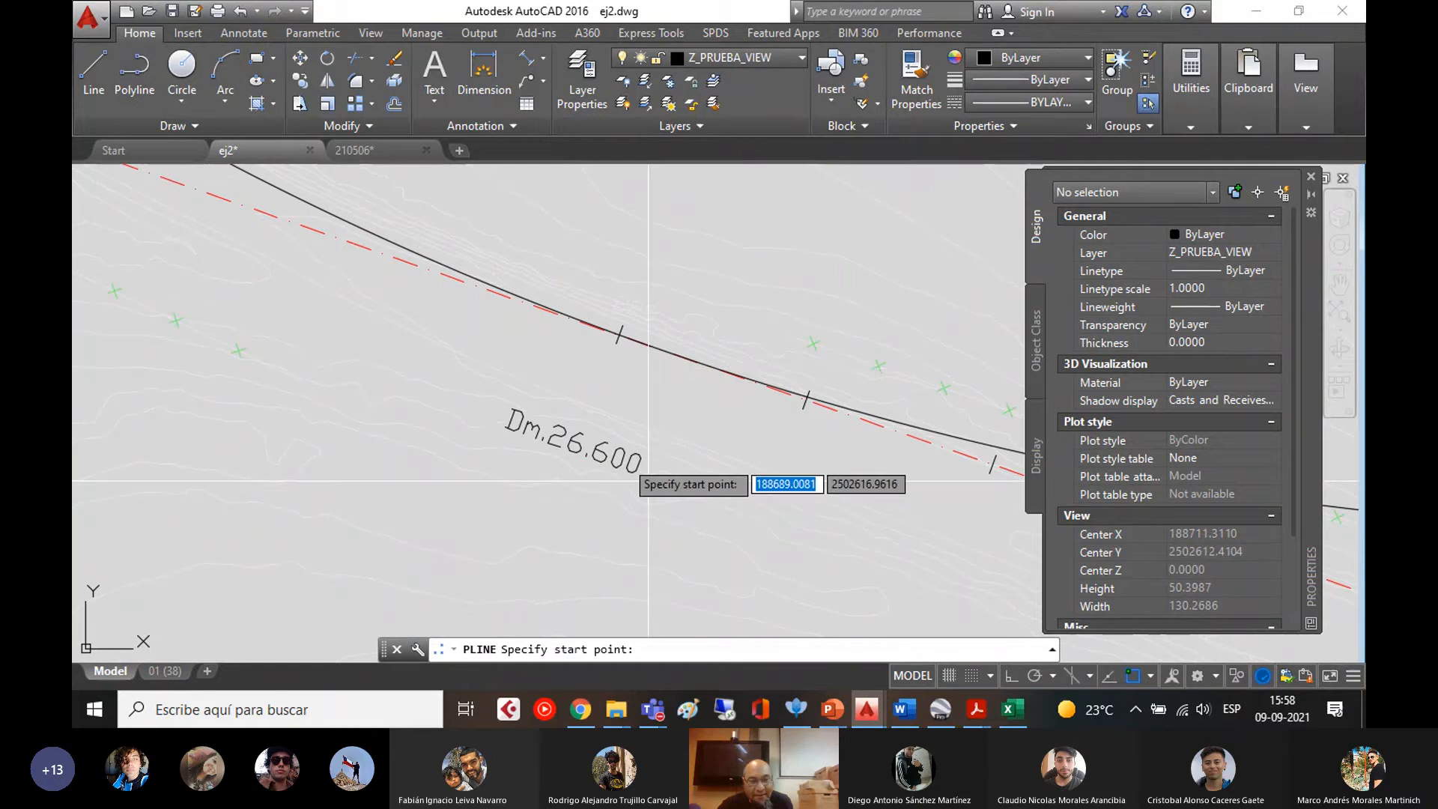
{"action": "left_click", "coordinate": [618, 452]}
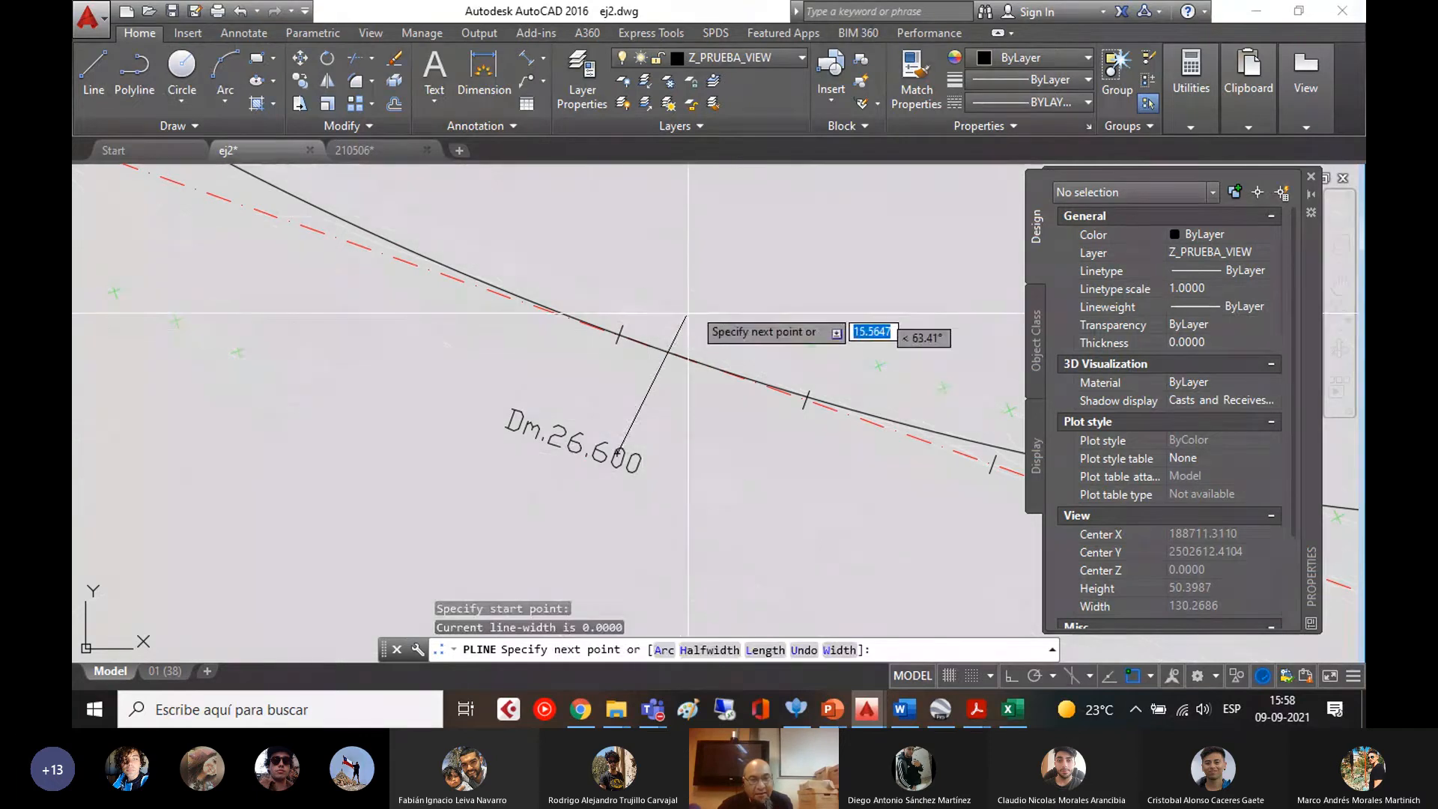
{"action": "left_click", "coordinate": [765, 205]}
{"action": "key", "text": "Return"}
{"action": "type", "text": "tr"}
{"action": "key", "text": "Return"}
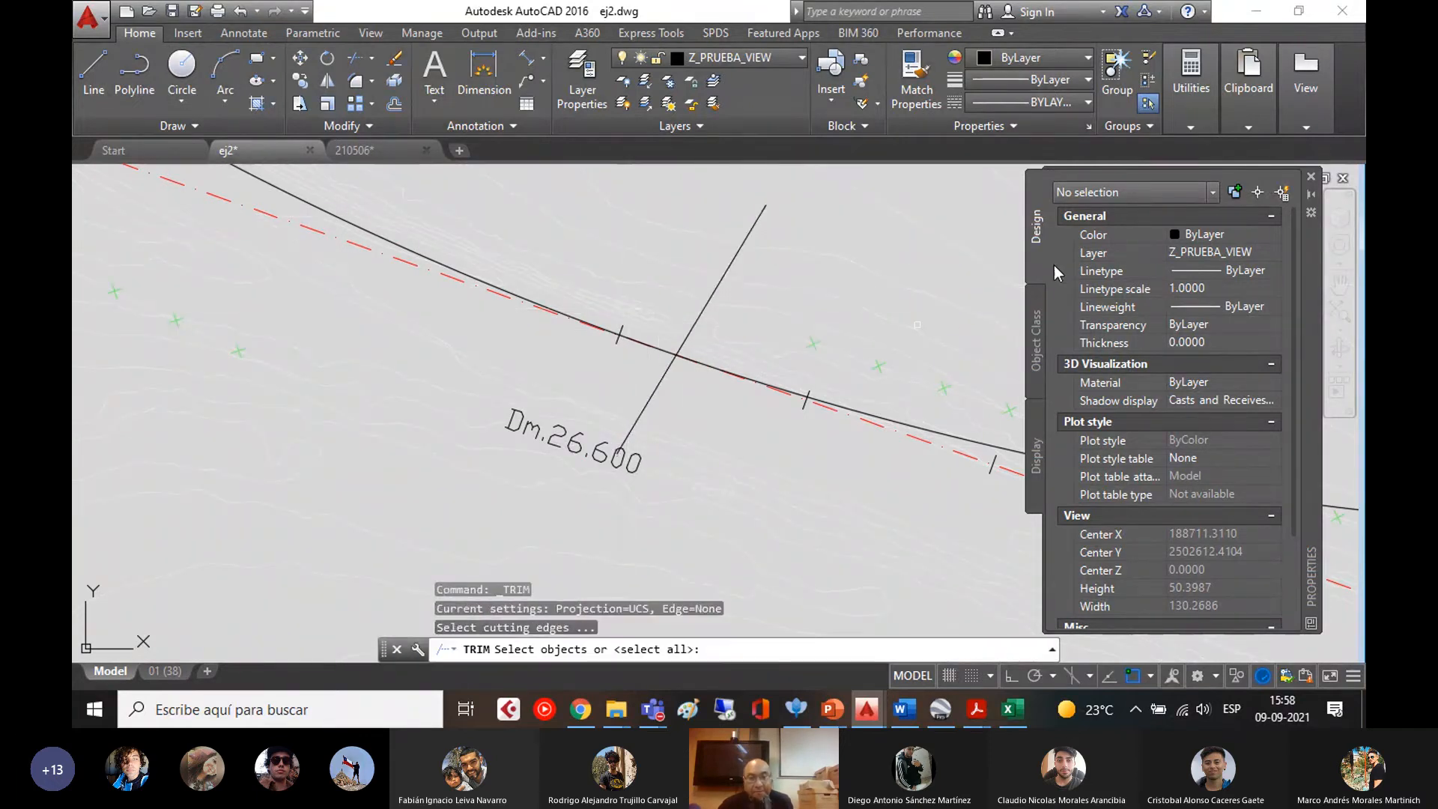
{"action": "left_click", "coordinate": [758, 217]}
{"action": "scroll", "coordinate": [611, 314], "scroll_direction": "down", "scroll_amount": 5}
{"action": "scroll", "coordinate": [592, 336], "scroll_direction": "down", "scroll_amount": 2}
{"action": "middle_click_drag", "start_coordinate": [474, 339], "coordinate": [557, 531]}
{"action": "scroll", "coordinate": [500, 336], "scroll_direction": "up", "scroll_amount": 4}
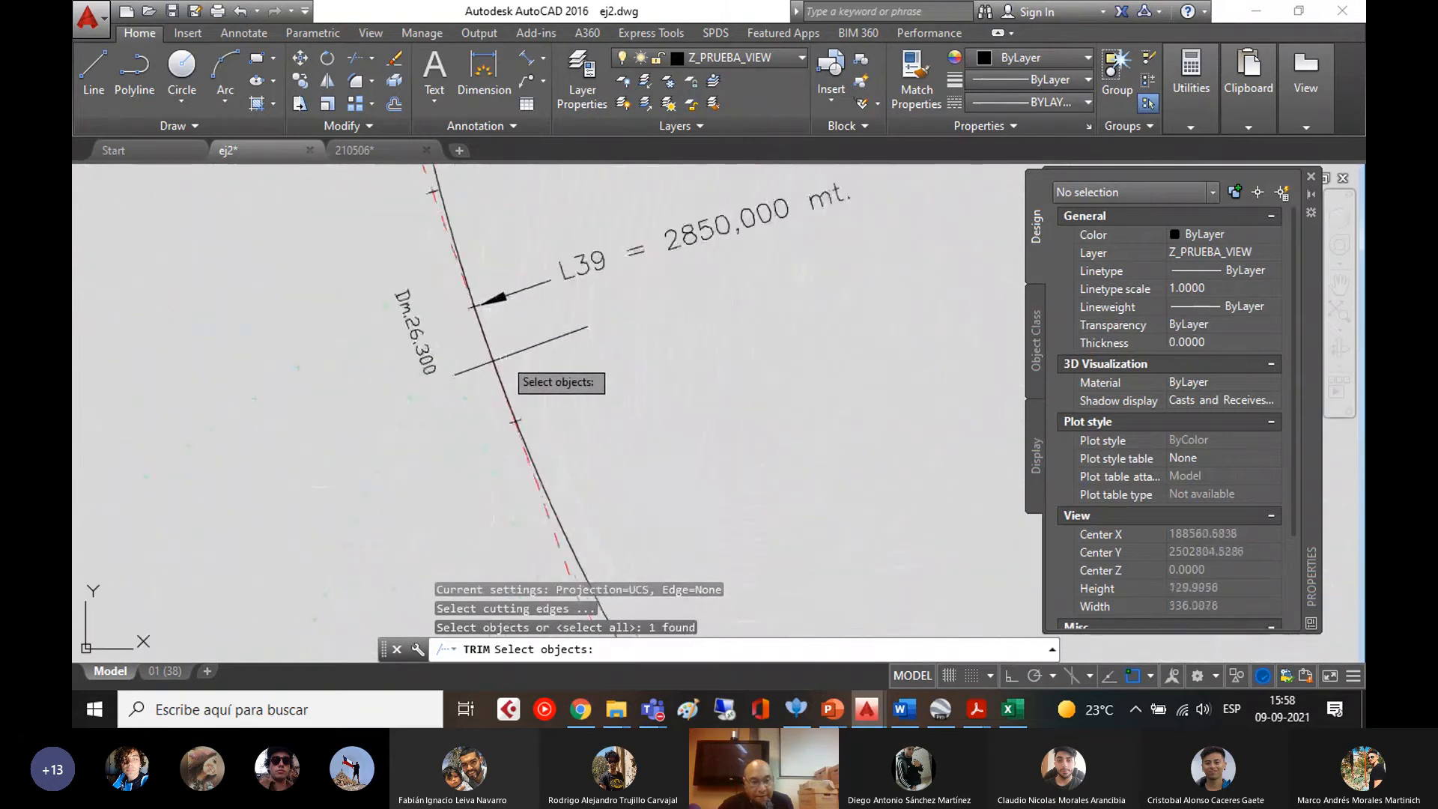
{"action": "left_click", "coordinate": [502, 357]}
{"action": "key", "text": "Return"}
{"action": "scroll", "coordinate": [501, 358], "scroll_direction": "up", "scroll_amount": 2}
{"action": "key", "text": "Escape"}
{"action": "key", "text": "Escape"}
{"action": "key", "text": "Escape"}
- Trim away the circle outside the V-40A curve, using the two short crossing lines, the circle and the axis polyline as cutting edges
{"action": "key", "text": "Return"}
{"action": "left_click", "coordinate": [509, 355]}
{"action": "scroll", "coordinate": [571, 397], "scroll_direction": "down", "scroll_amount": 5}
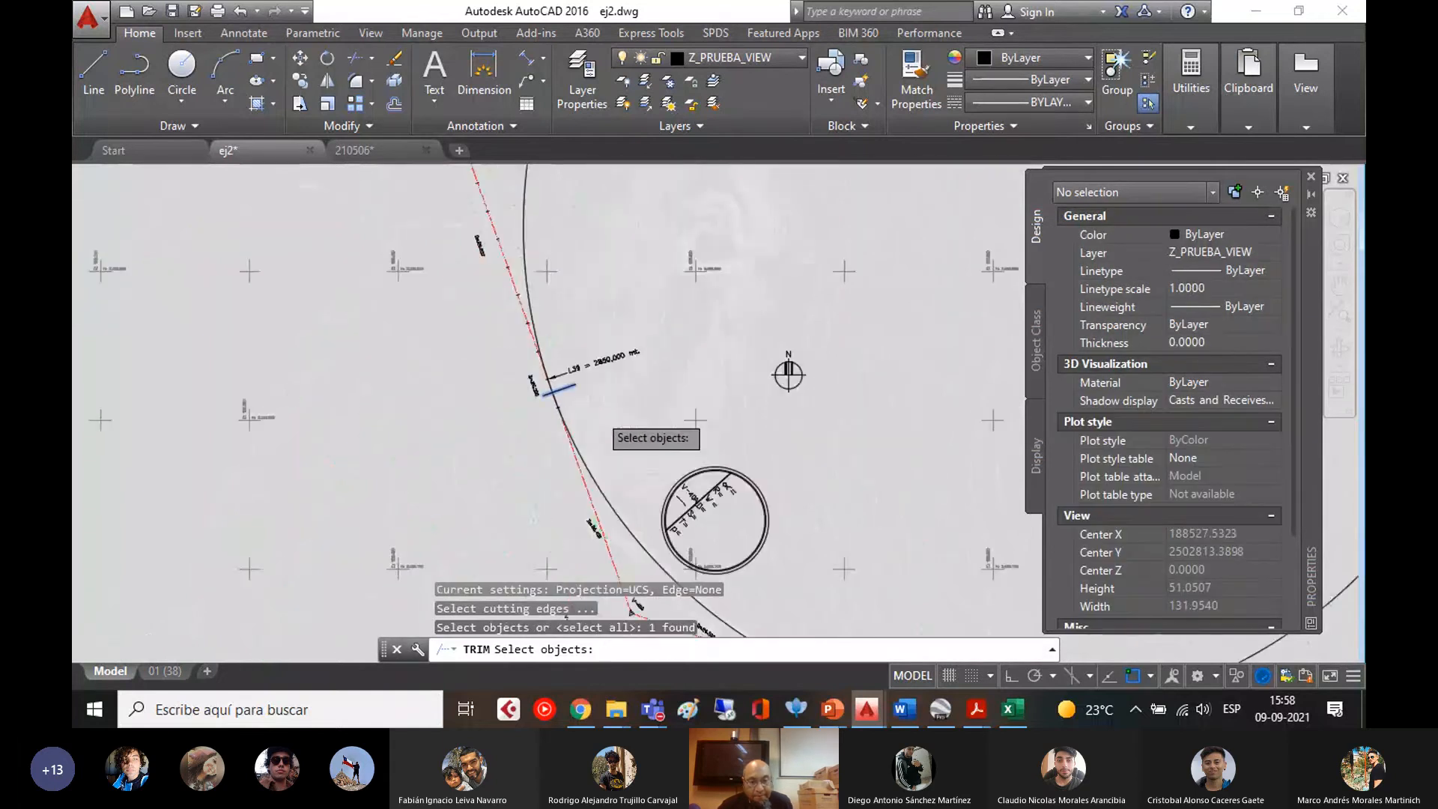
{"action": "middle_click_drag", "start_coordinate": [704, 456], "coordinate": [521, 197]}
{"action": "scroll", "coordinate": [713, 382], "scroll_direction": "up", "scroll_amount": 2}
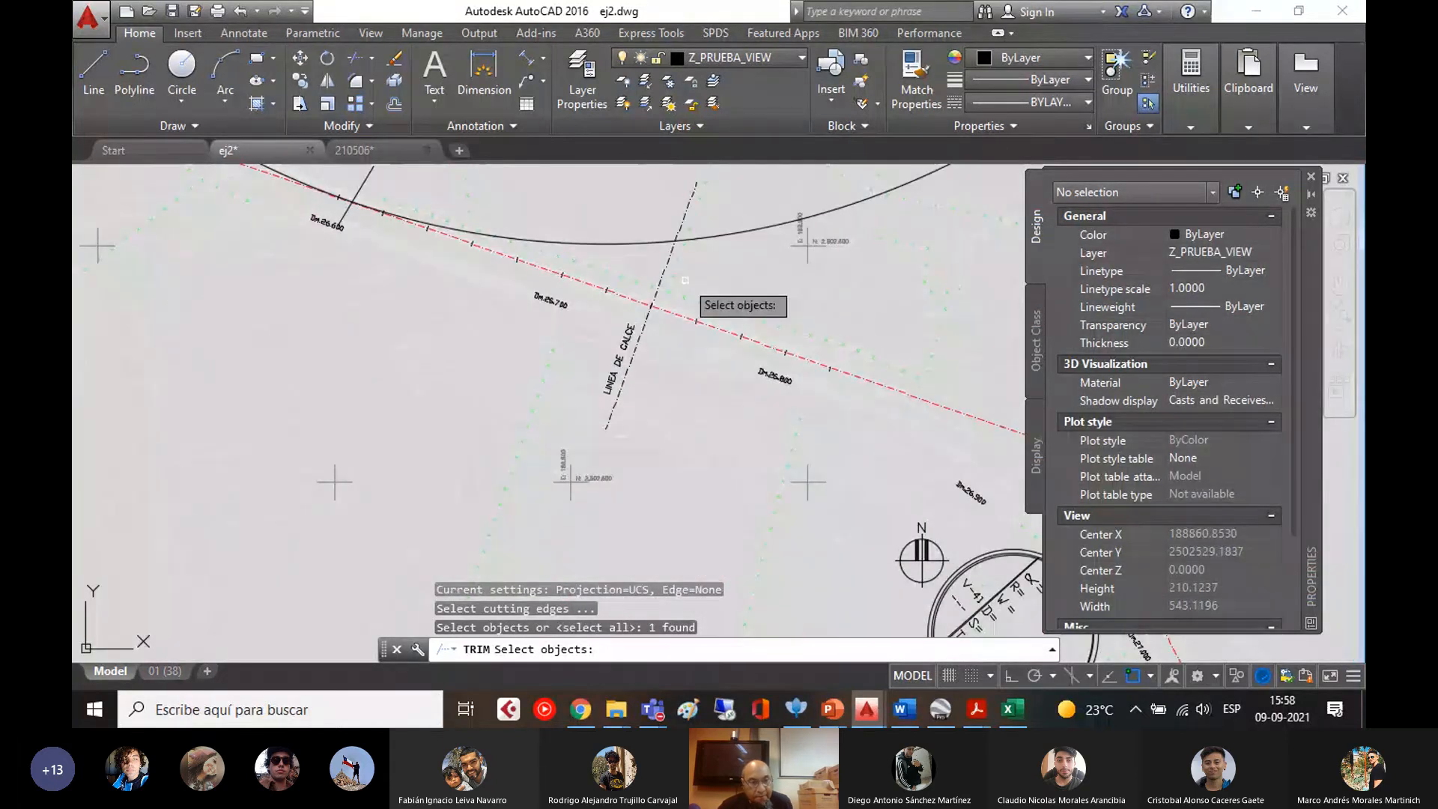
{"action": "left_click", "coordinate": [364, 182]}
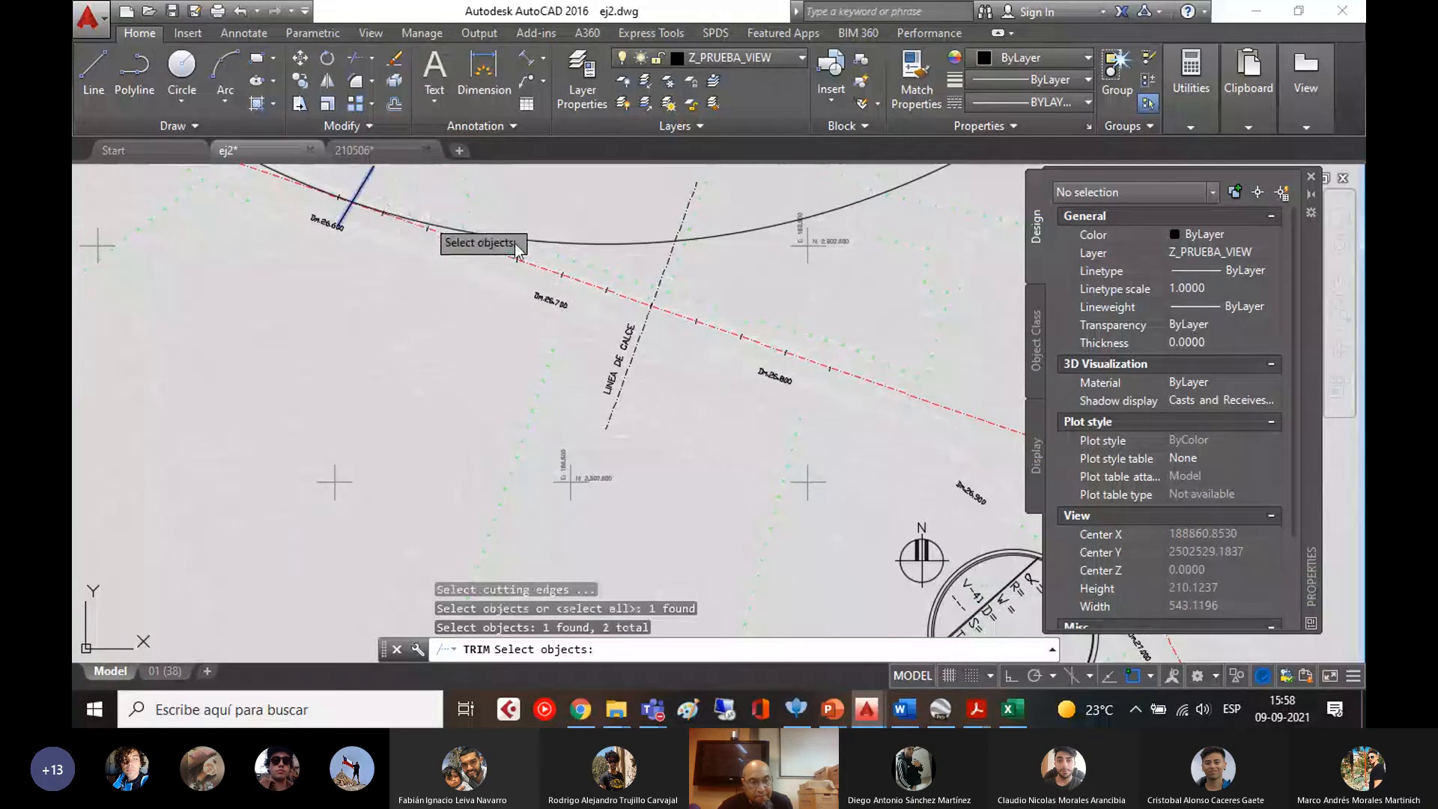
{"action": "left_click", "coordinate": [610, 244]}
{"action": "scroll", "coordinate": [291, 264], "scroll_direction": "up", "scroll_amount": 4}
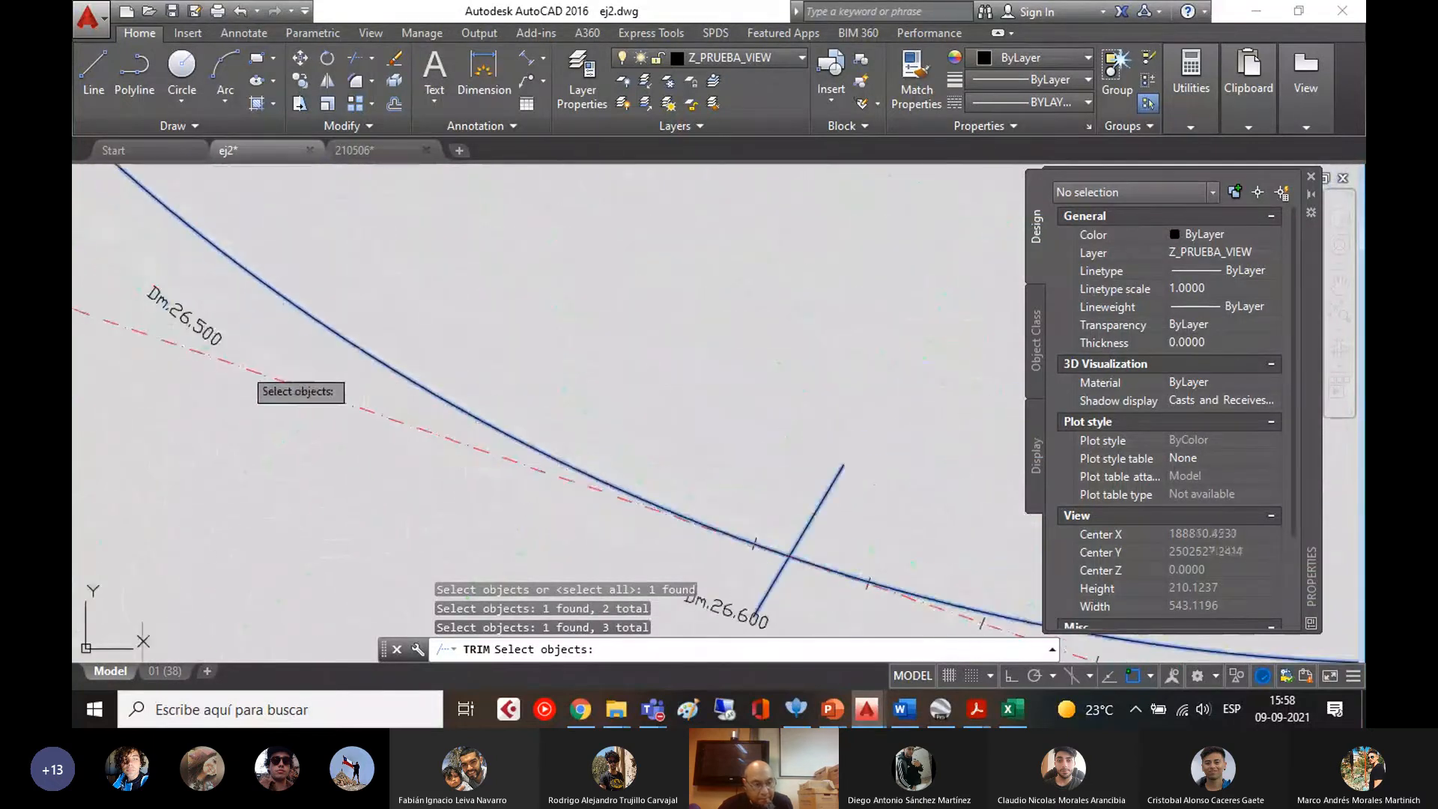
{"action": "left_click", "coordinate": [246, 366]}
{"action": "key", "text": "Return"}
{"action": "scroll", "coordinate": [371, 333], "scroll_direction": "down", "scroll_amount": 5}
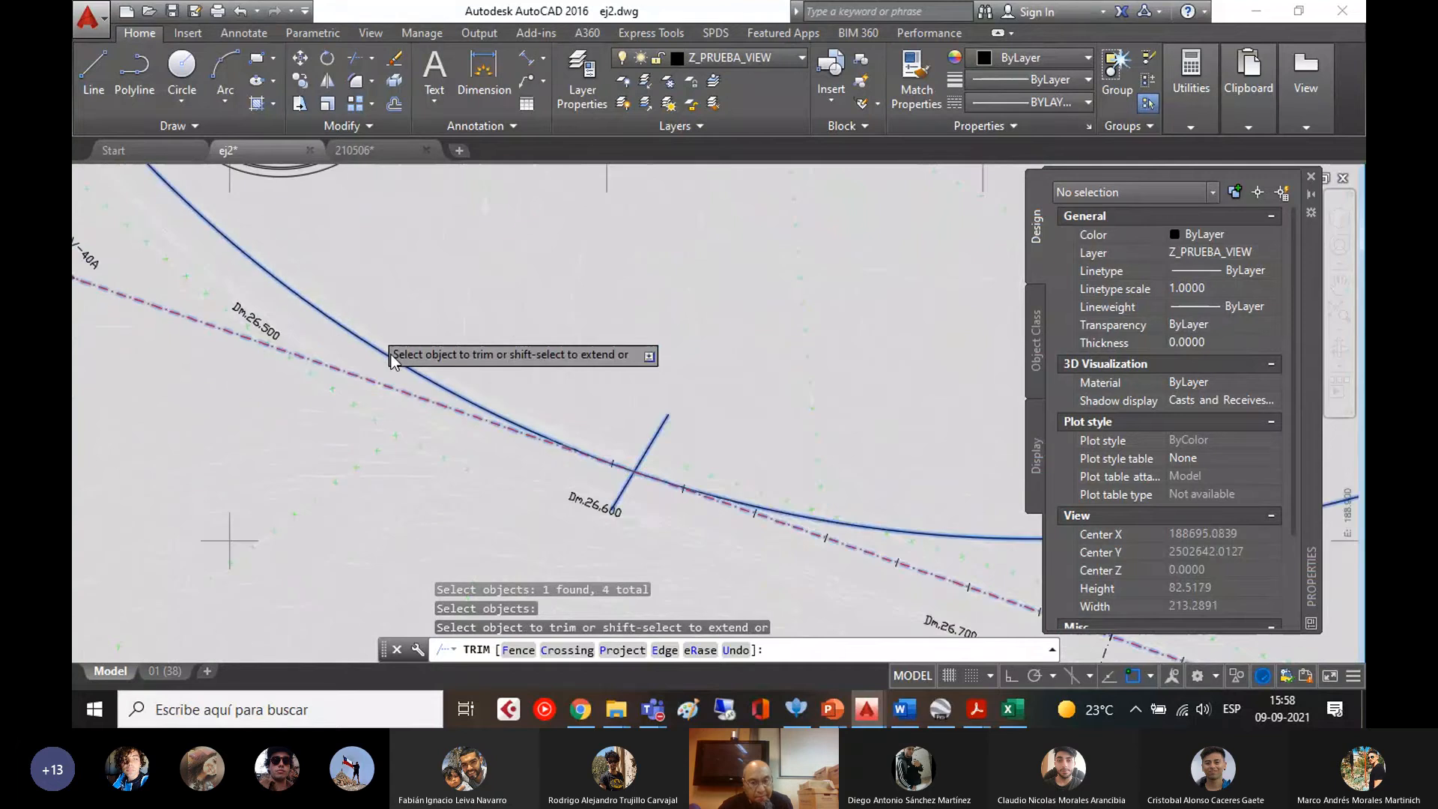
{"action": "middle_click_drag", "start_coordinate": [682, 503], "coordinate": [507, 433]}
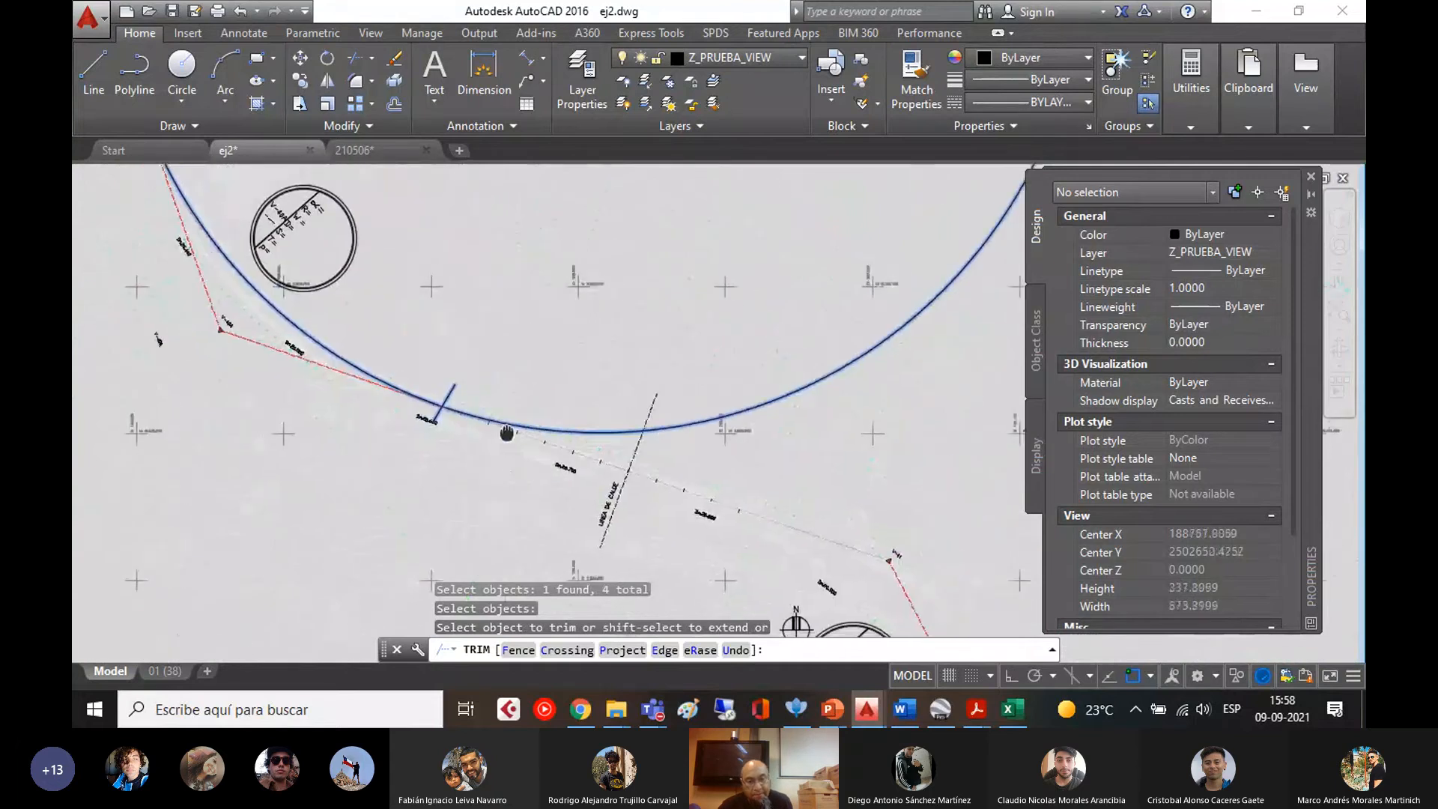
{"action": "left_click", "coordinate": [674, 430]}
{"action": "scroll", "coordinate": [678, 438], "scroll_direction": "down", "scroll_amount": 4}
- Trim off the axis polyline's corner at V-40A between the two short crossing lines
{"action": "middle_click_drag", "start_coordinate": [514, 410], "coordinate": [535, 448]}
{"action": "scroll", "coordinate": [533, 438], "scroll_direction": "up", "scroll_amount": 8}
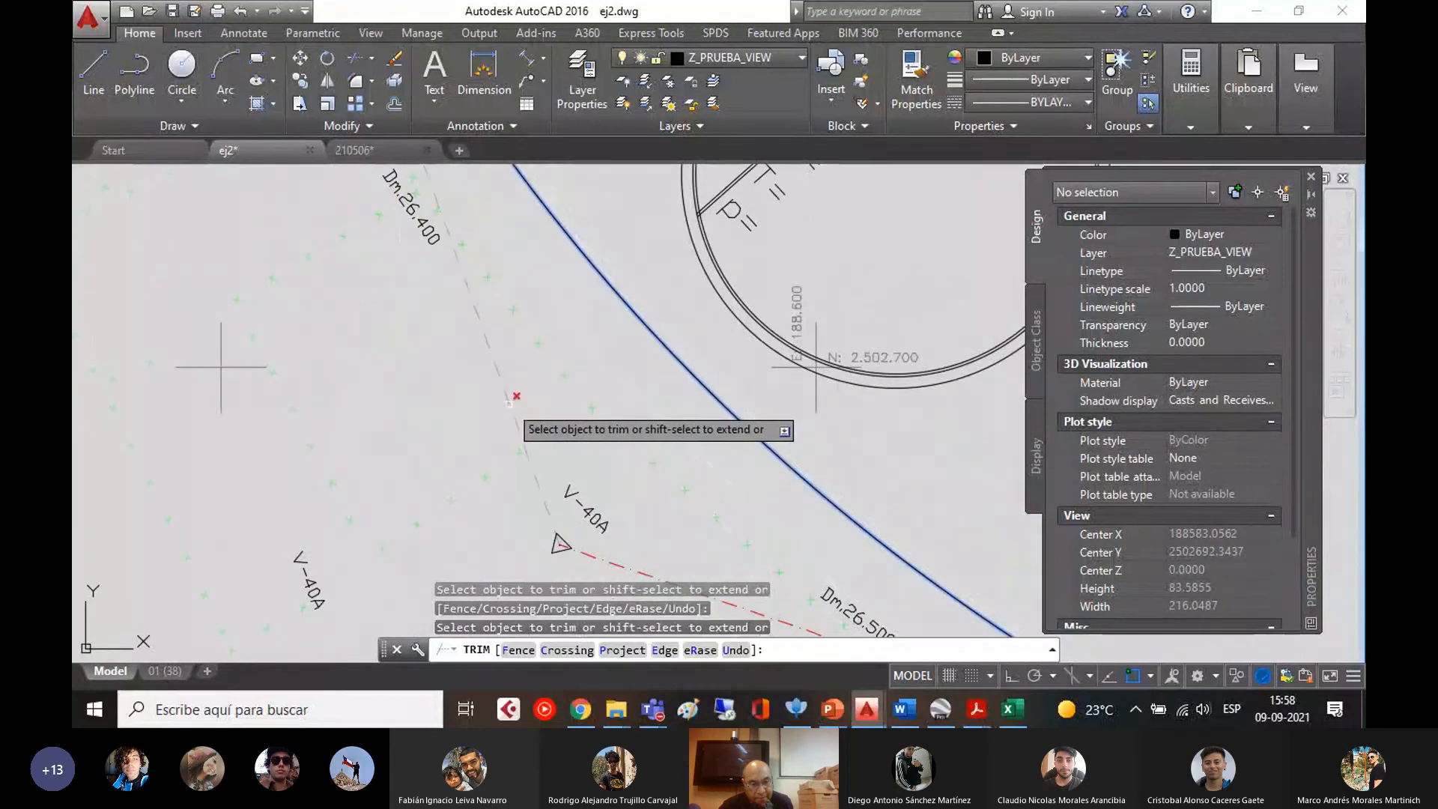
{"action": "middle_click_drag", "start_coordinate": [597, 530], "coordinate": [504, 316]}
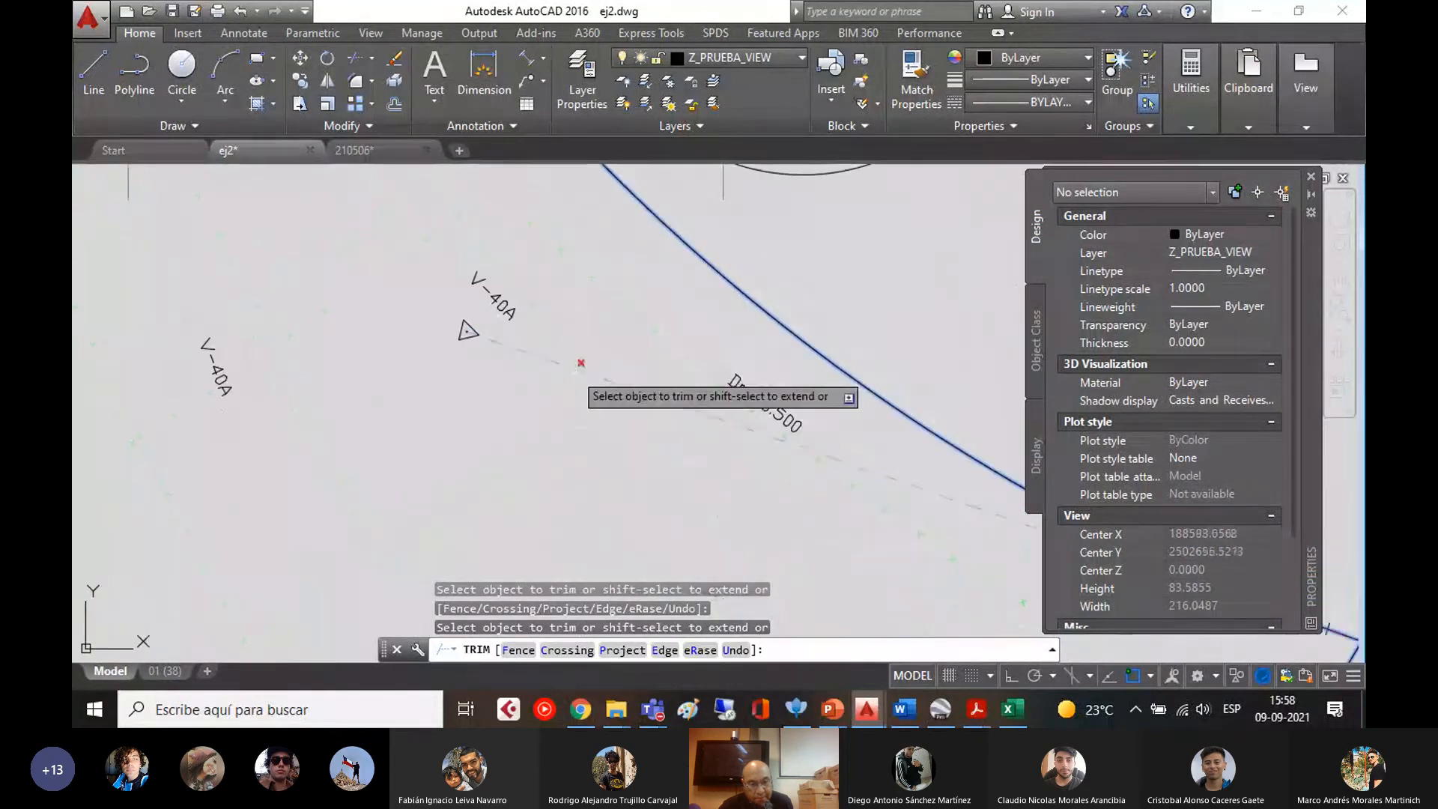
{"action": "left_click", "coordinate": [554, 362]}
{"action": "key", "text": "Return"}
- Turn on the 0_vial_alinea_hz_recto layer to compare the straight alignment with the trimmed curve at V-40A
{"action": "scroll", "coordinate": [553, 354], "scroll_direction": "down", "scroll_amount": 7}
{"action": "middle_click_drag", "start_coordinate": [534, 386], "coordinate": [580, 563]}
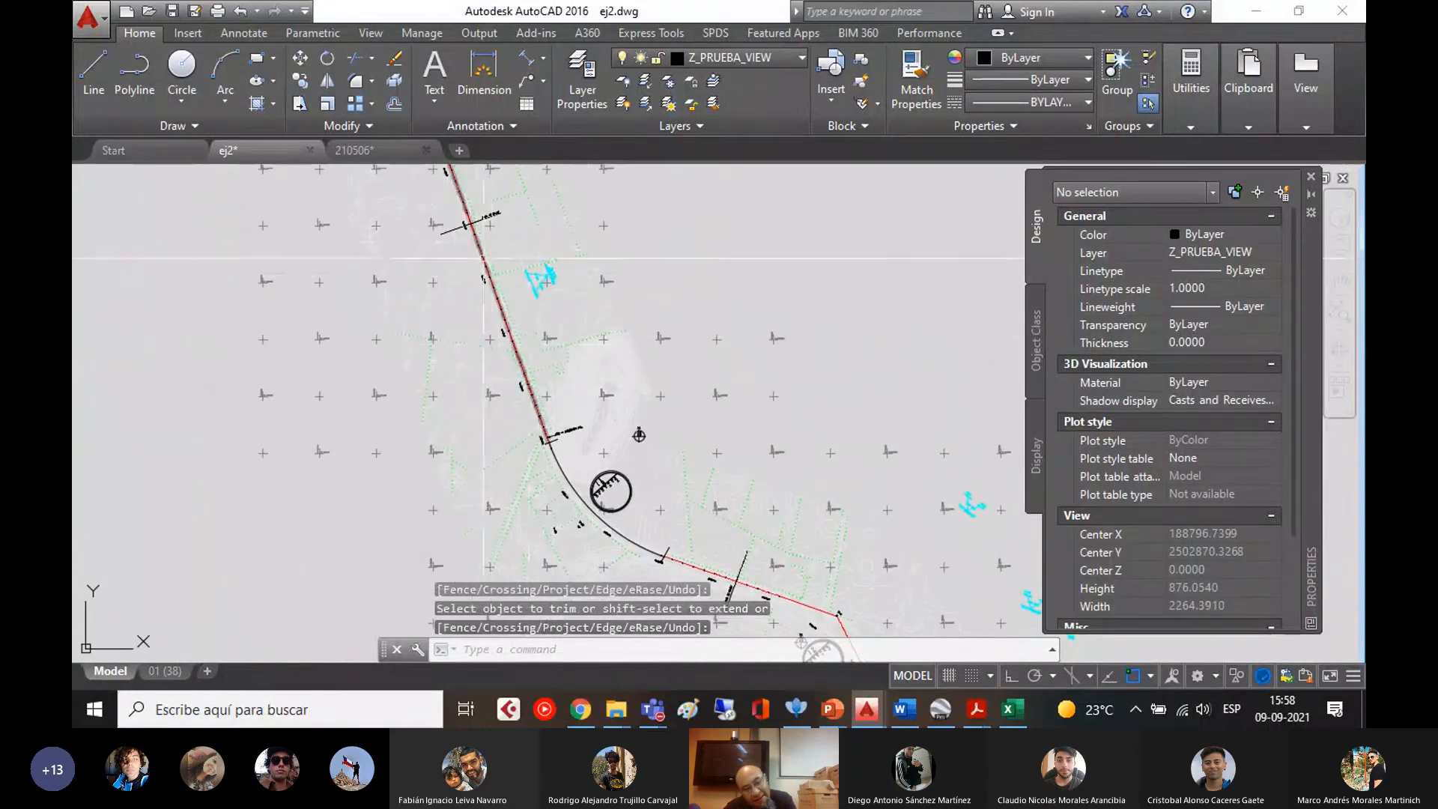
{"action": "middle_click_drag", "start_coordinate": [562, 482], "coordinate": [498, 365]}
{"action": "scroll", "coordinate": [506, 364], "scroll_direction": "up", "scroll_amount": 4}
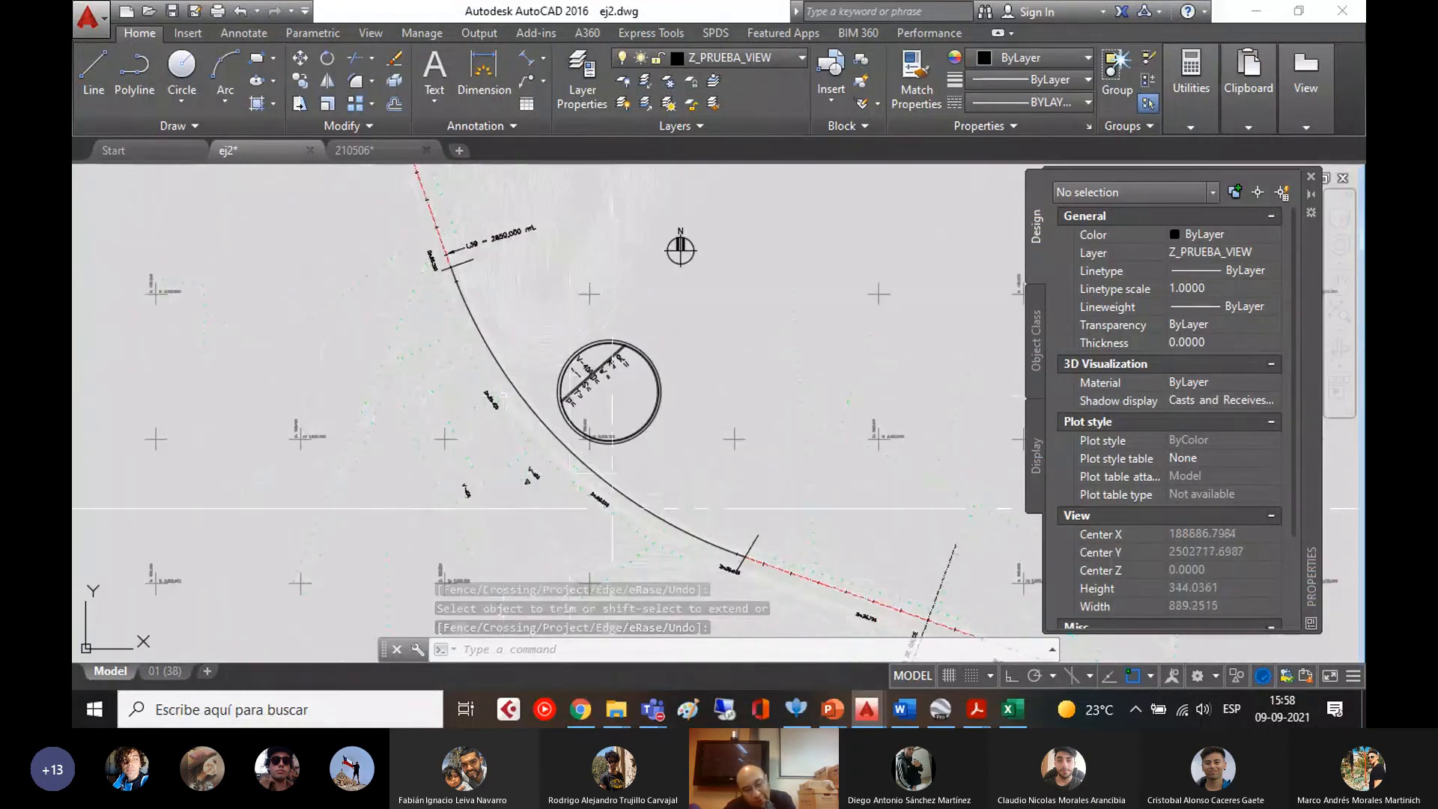
{"action": "middle_click_drag", "start_coordinate": [799, 582], "coordinate": [547, 382]}
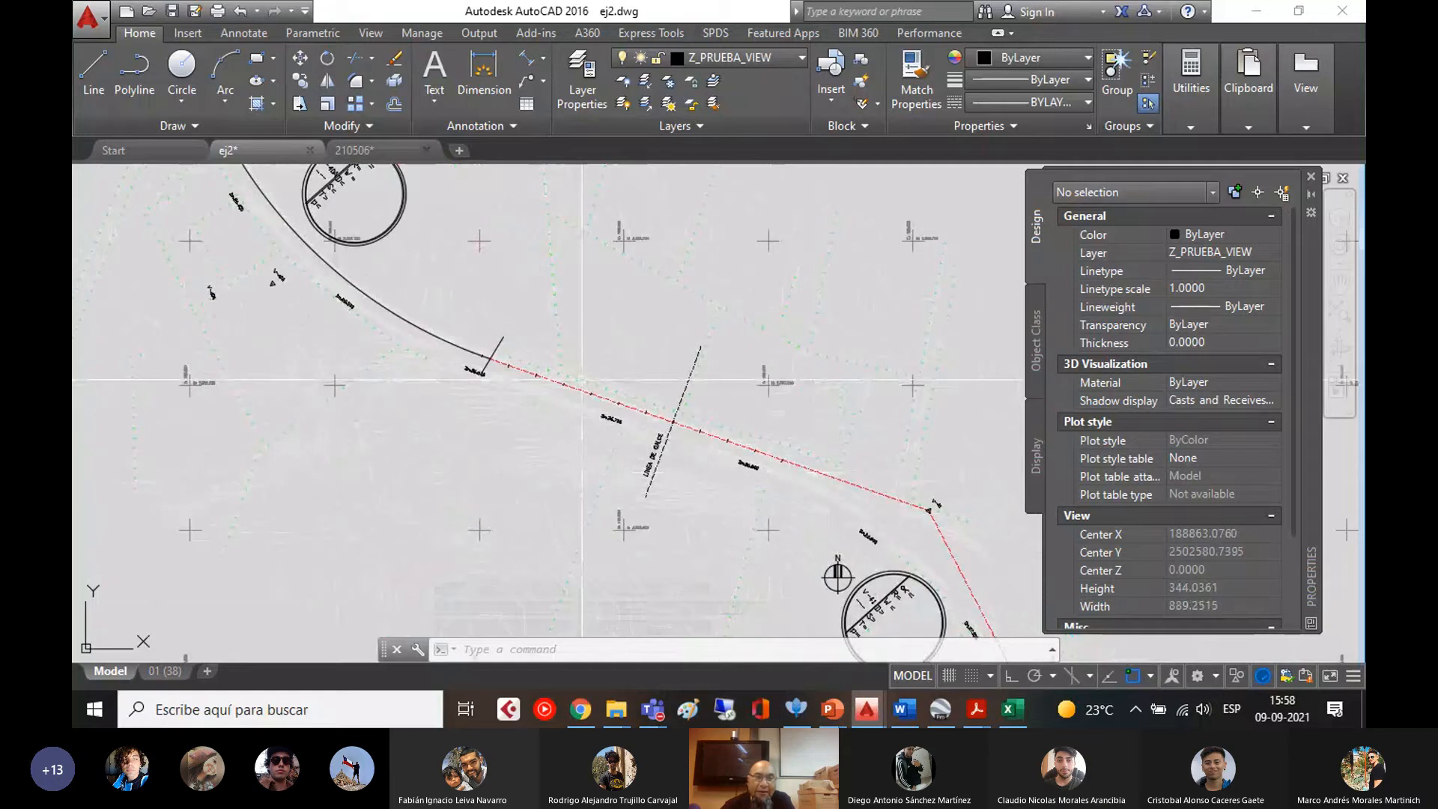
{"action": "middle_click_drag", "start_coordinate": [582, 380], "coordinate": [633, 523]}
{"action": "left_click", "coordinate": [713, 62]}
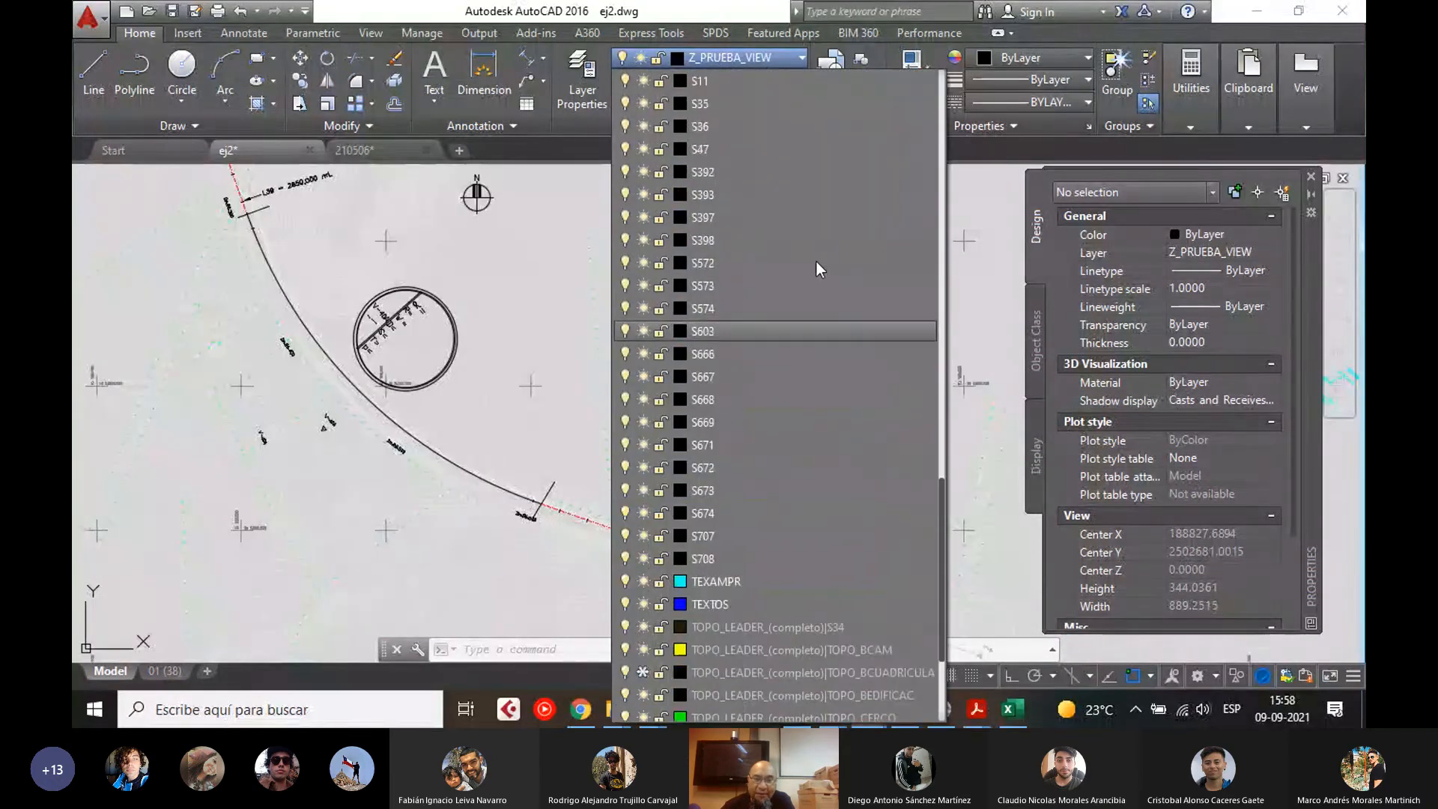
{"action": "scroll", "coordinate": [813, 264], "scroll_direction": "up", "scroll_amount": 7}
{"action": "mouse_move", "coordinate": [941, 410]}
{"action": "left_mouse_down"}
{"action": "mouse_move", "coordinate": [951, 251]}
{"action": "mouse_move", "coordinate": [934, 101]}
{"action": "left_mouse_up"}
{"action": "left_click", "coordinate": [626, 103]}
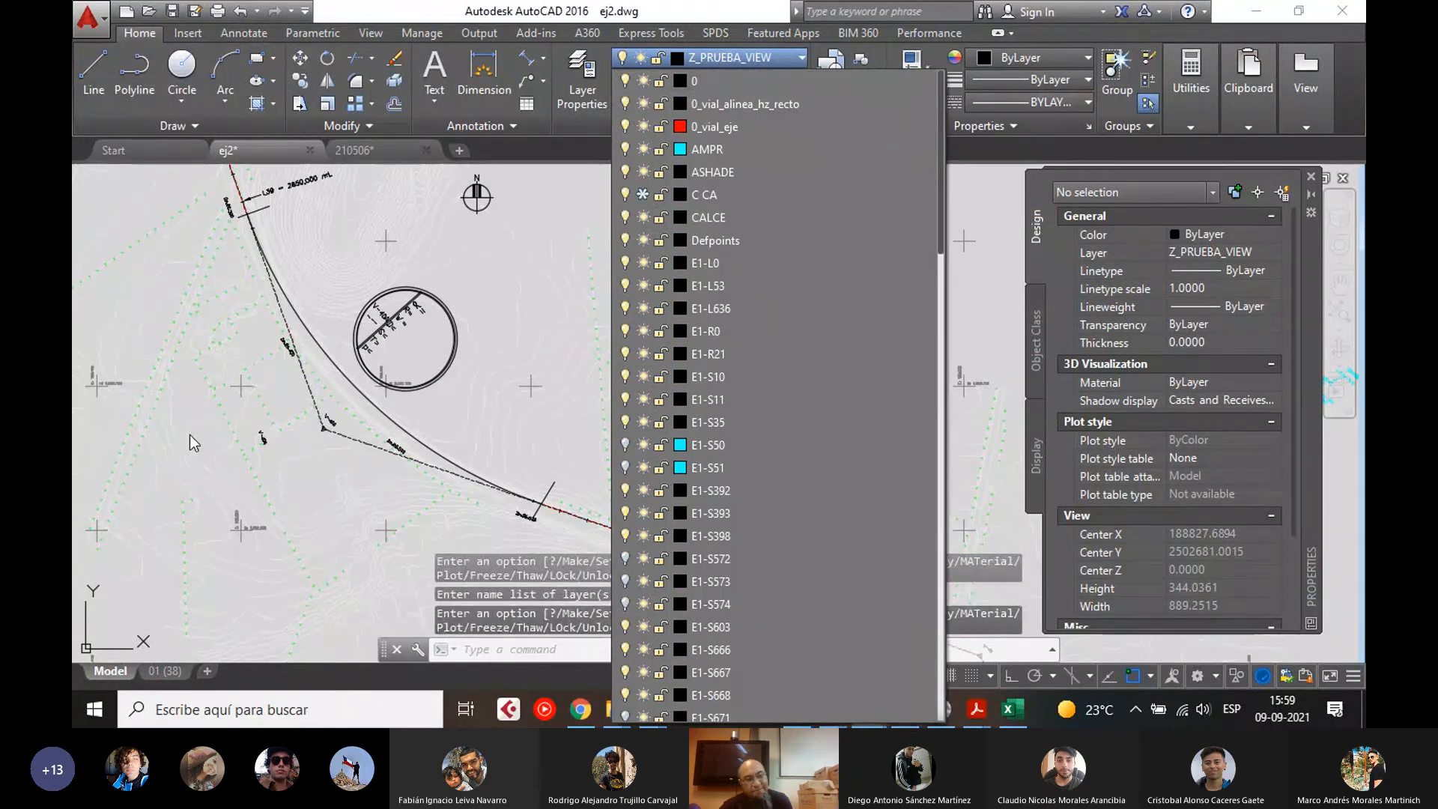
{"action": "left_click", "coordinate": [191, 436]}
{"action": "key", "text": "Escape"}
{"action": "key", "text": "Escape"}
{"action": "middle_click_drag", "start_coordinate": [334, 440], "coordinate": [235, 280]}
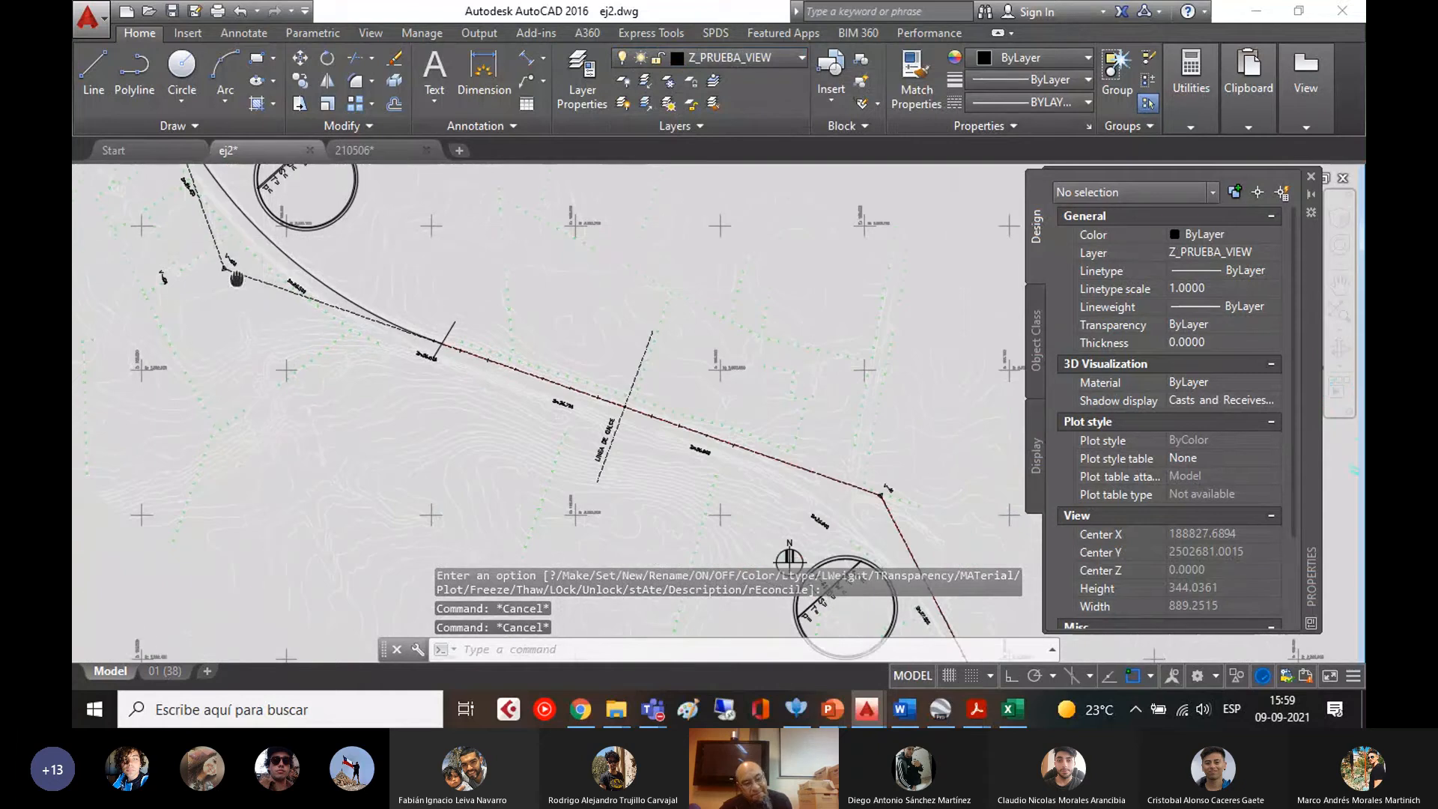
- Move the radius 330 arc at V-40A to the 0_vial_eje layer and clear the selection
{"action": "left_click", "coordinate": [286, 252]}
{"action": "left_click", "coordinate": [742, 58]}
{"action": "scroll", "coordinate": [734, 225], "scroll_direction": "up", "scroll_amount": 10}
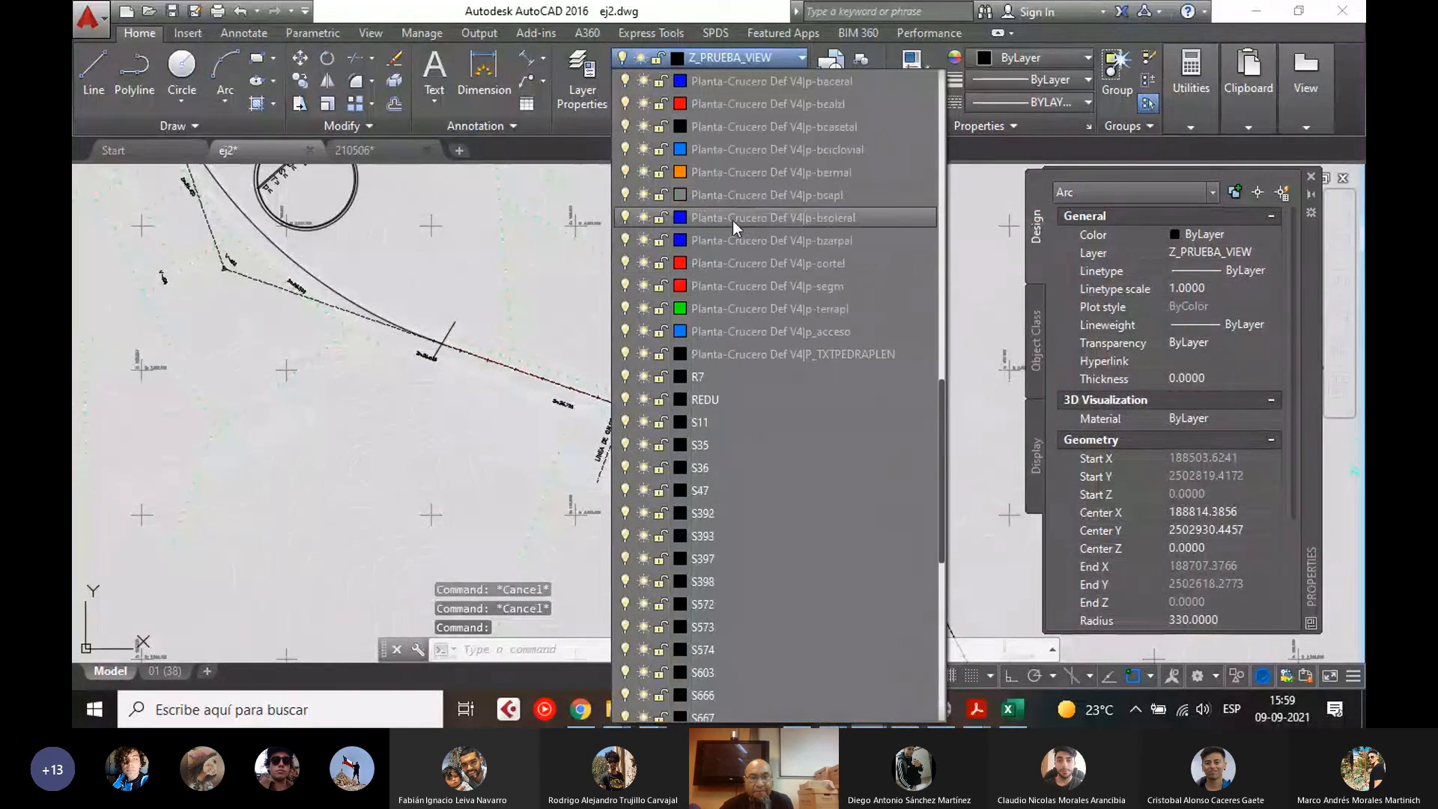
{"action": "left_click_drag", "start_coordinate": [944, 298], "coordinate": [964, 50]}
{"action": "left_click", "coordinate": [712, 126]}
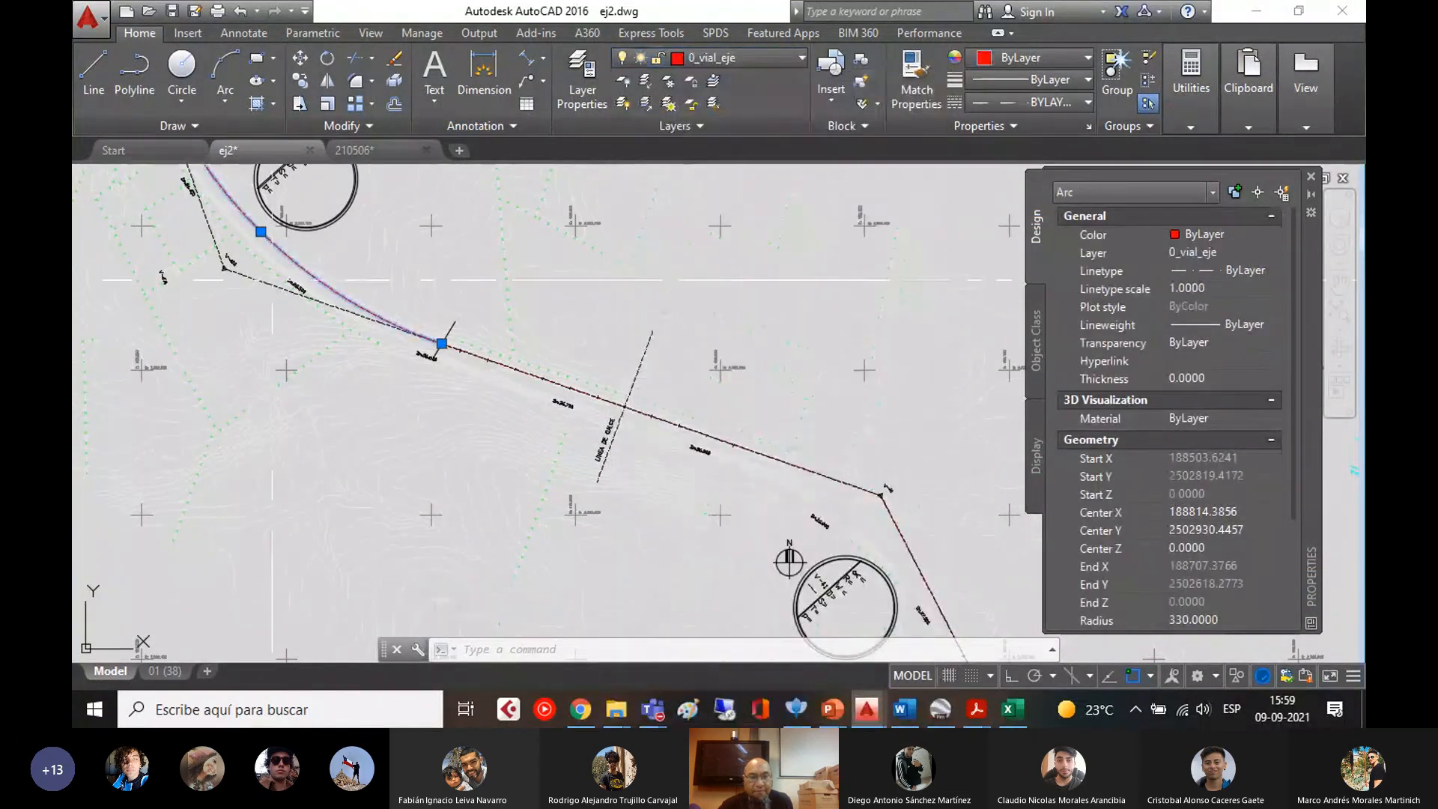
{"action": "key", "text": "Escape"}
{"action": "key", "text": "Escape"}
- Examine how the V-40A curve joins the axis and compare it with the straight alignment polyline through the neighbouring vertices
{"action": "scroll", "coordinate": [308, 318], "scroll_direction": "up", "scroll_amount": 2}
{"action": "middle_click_drag", "start_coordinate": [308, 318], "coordinate": [547, 367]}
{"action": "scroll", "coordinate": [546, 368], "scroll_direction": "up", "scroll_amount": 2}
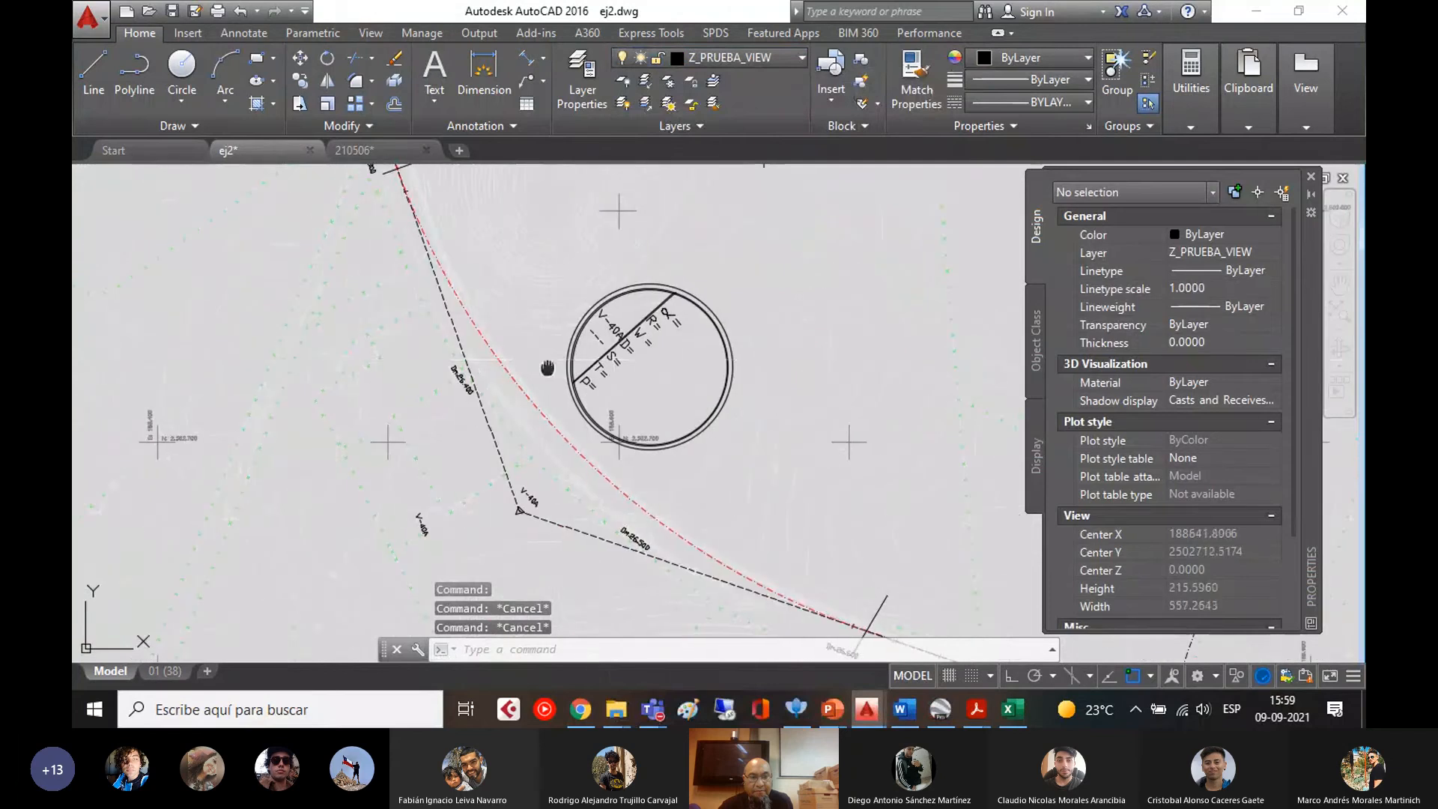
{"action": "scroll", "coordinate": [547, 368], "scroll_direction": "down", "scroll_amount": 4}
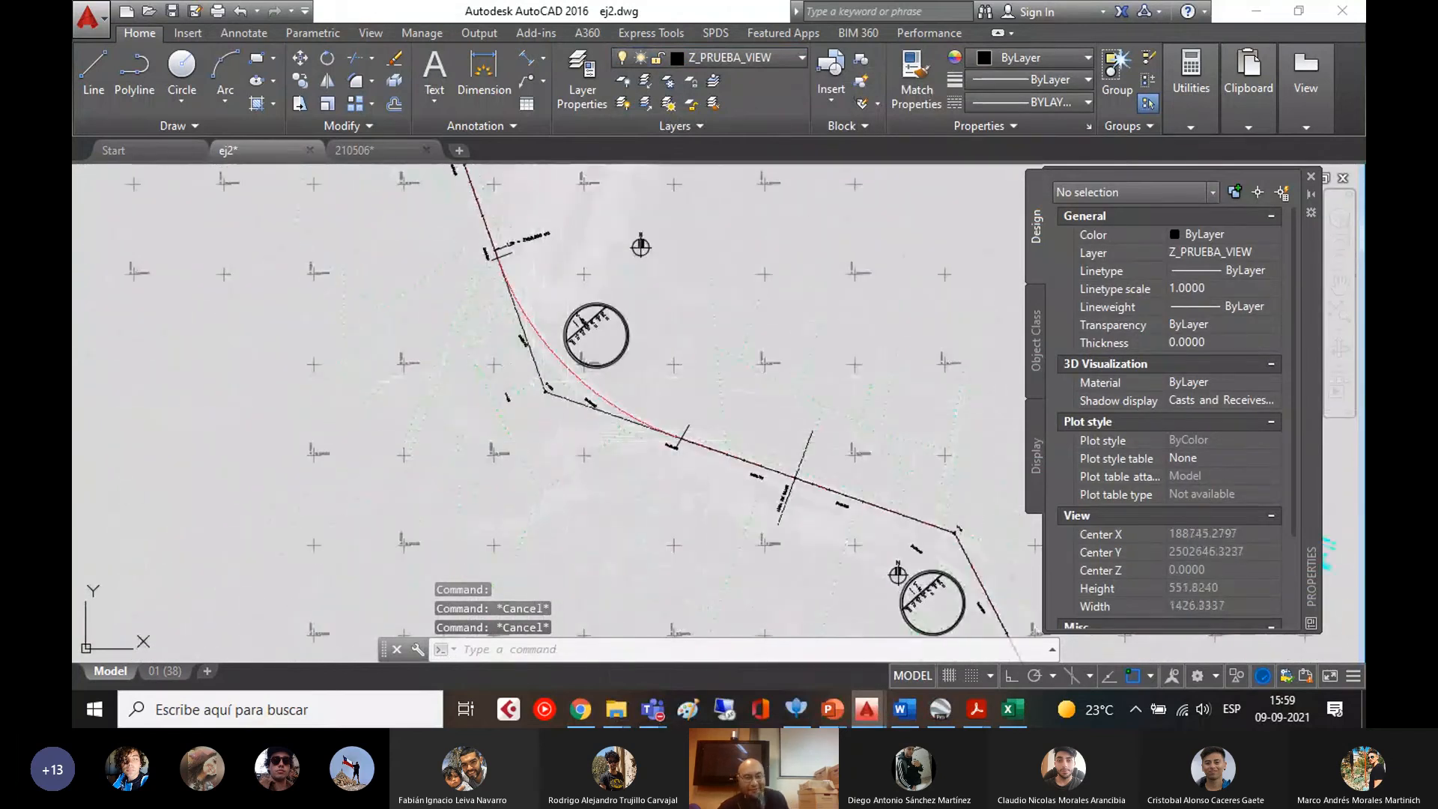
{"action": "middle_click_drag", "start_coordinate": [580, 357], "coordinate": [568, 481]}
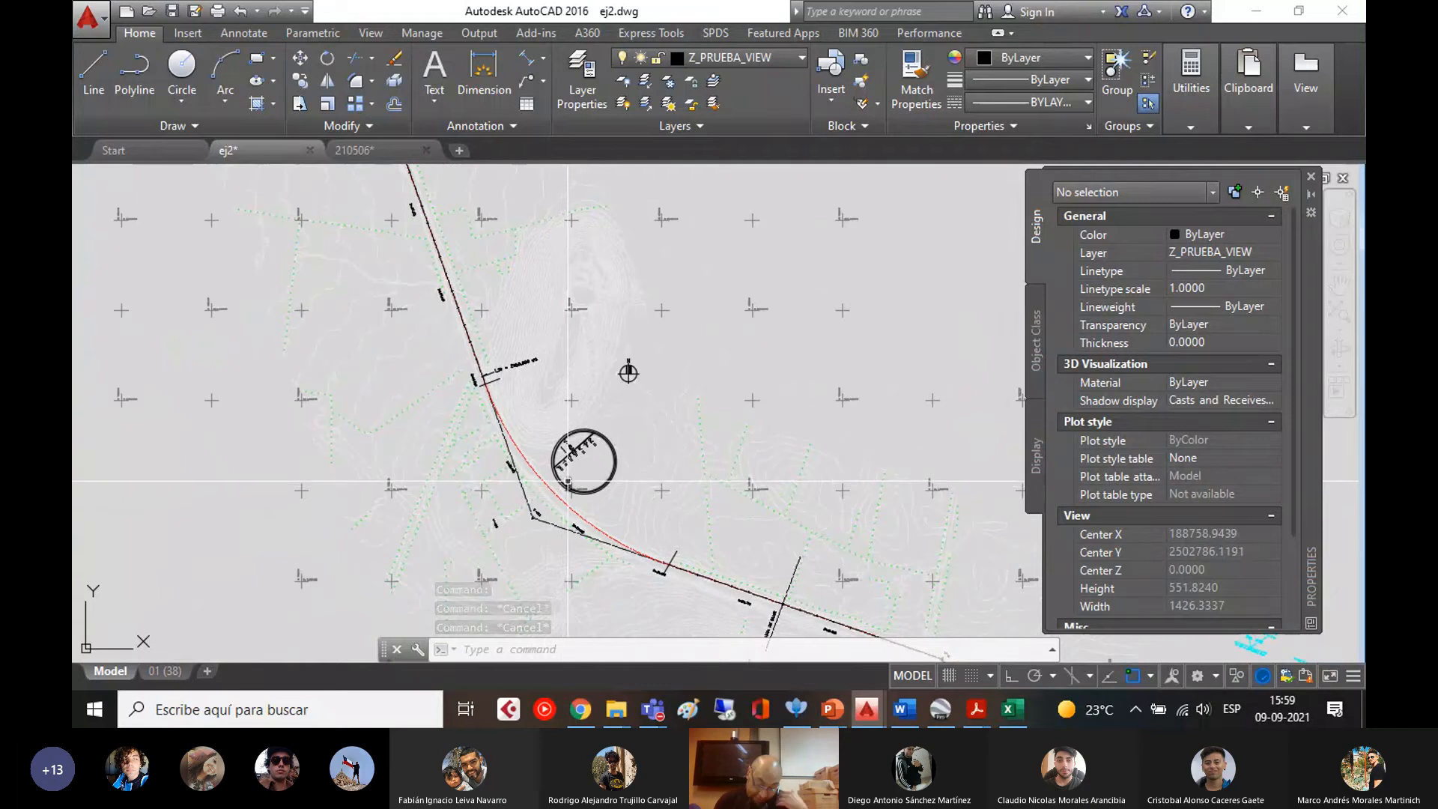
{"action": "middle_click_drag", "start_coordinate": [472, 251], "coordinate": [504, 459]}
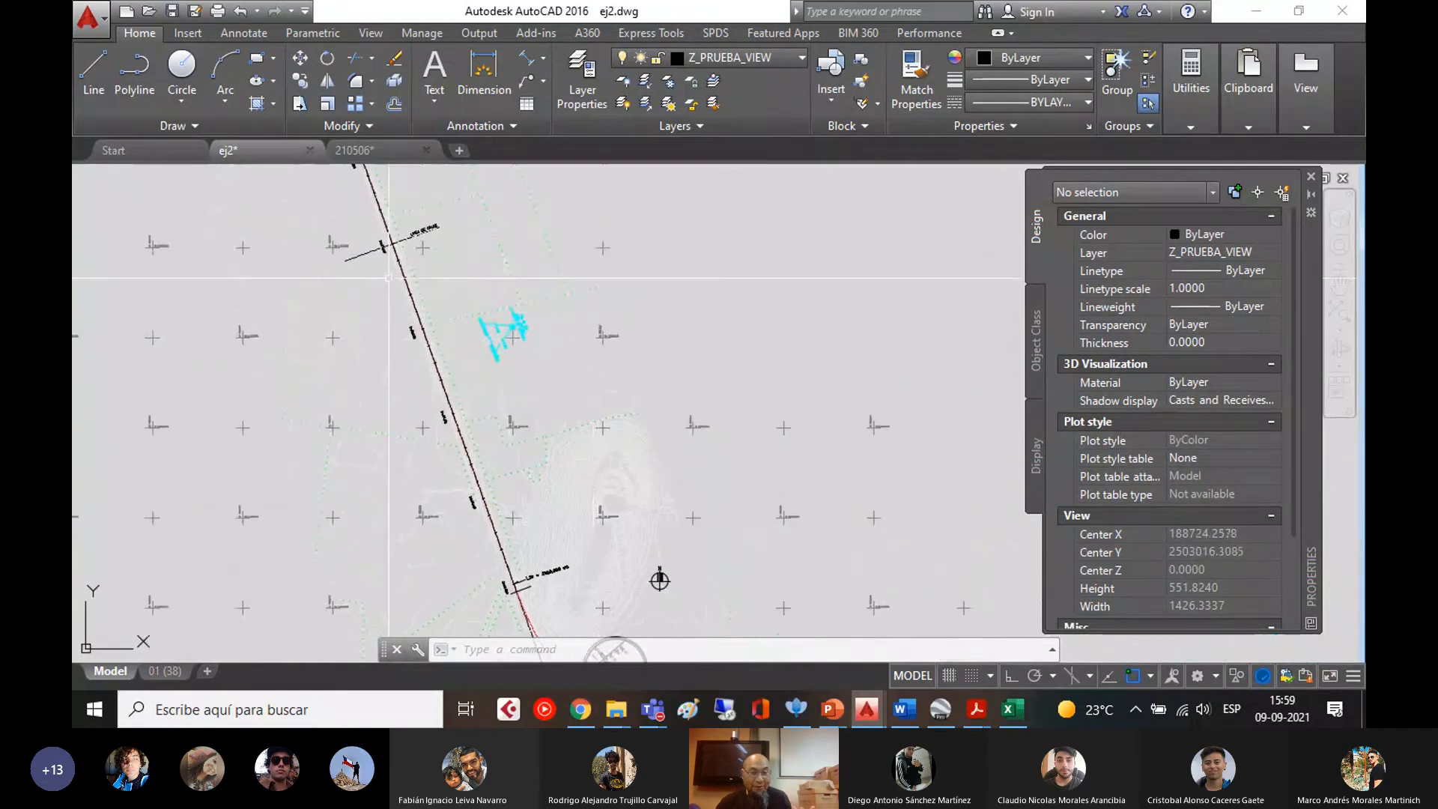
{"action": "middle_click_drag", "start_coordinate": [479, 522], "coordinate": [419, 216]}
{"action": "scroll", "coordinate": [525, 399], "scroll_direction": "up", "scroll_amount": 4}
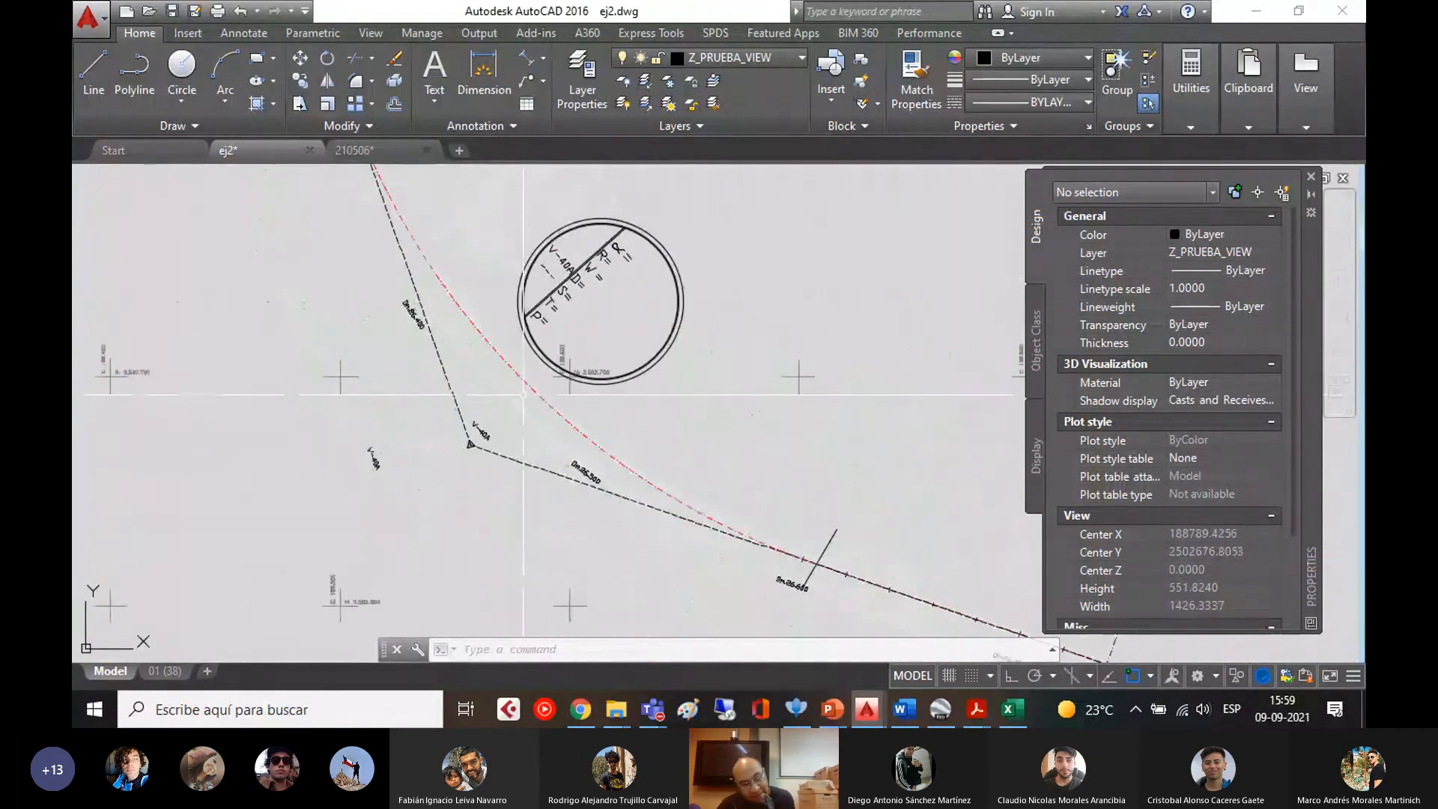
{"action": "middle_click_drag", "start_coordinate": [833, 577], "coordinate": [497, 312]}
{"action": "middle_click_drag", "start_coordinate": [828, 445], "coordinate": [430, 270]}
{"action": "mouse_move", "coordinate": [242, 251]}
{"action": "middle_mouse_down"}
{"action": "mouse_move", "coordinate": [289, 307]}
{"action": "mouse_move", "coordinate": [710, 533]}
{"action": "mouse_move", "coordinate": [530, 538]}
{"action": "mouse_move", "coordinate": [547, 514]}
{"action": "middle_mouse_up"}
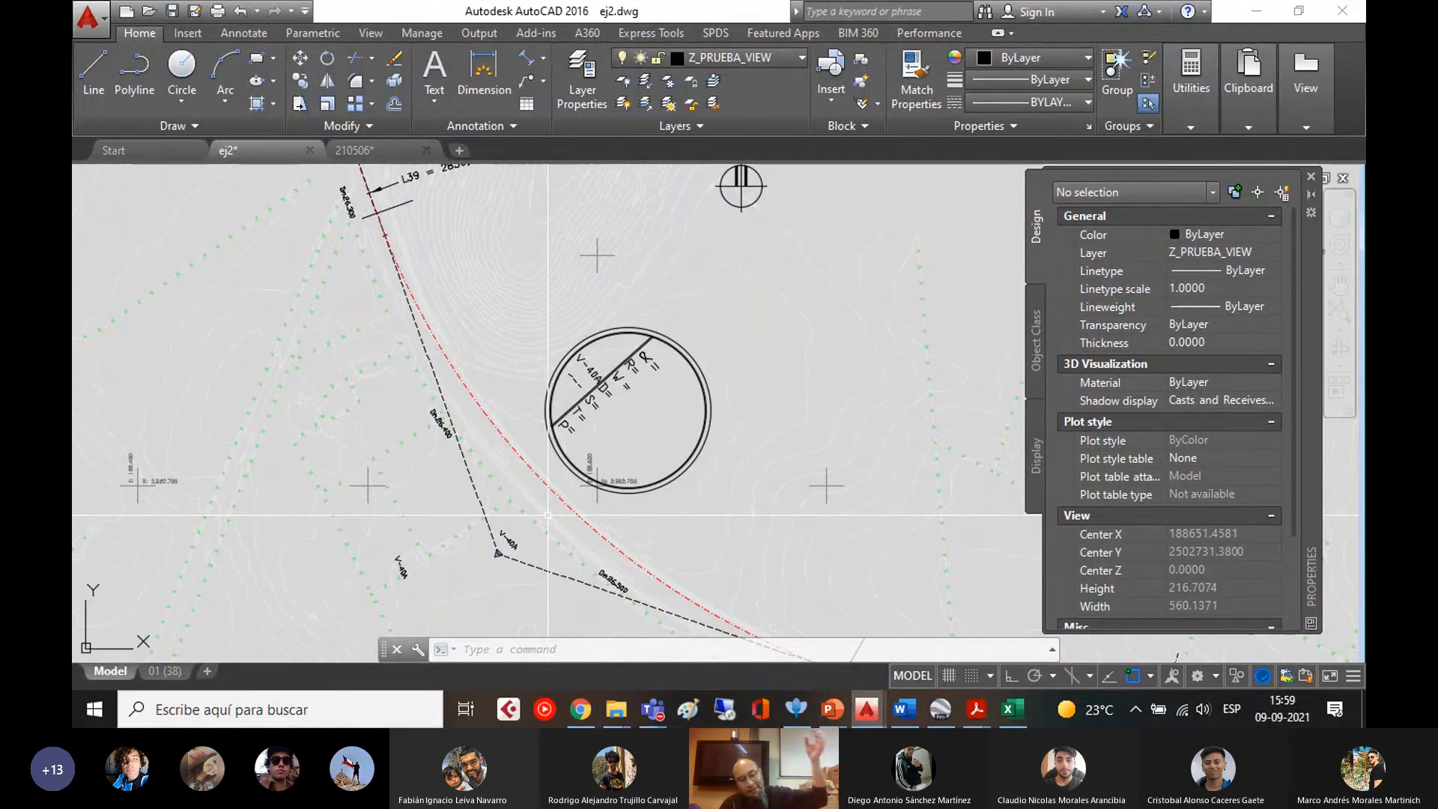
{"action": "middle_click_drag", "start_coordinate": [494, 520], "coordinate": [424, 402]}
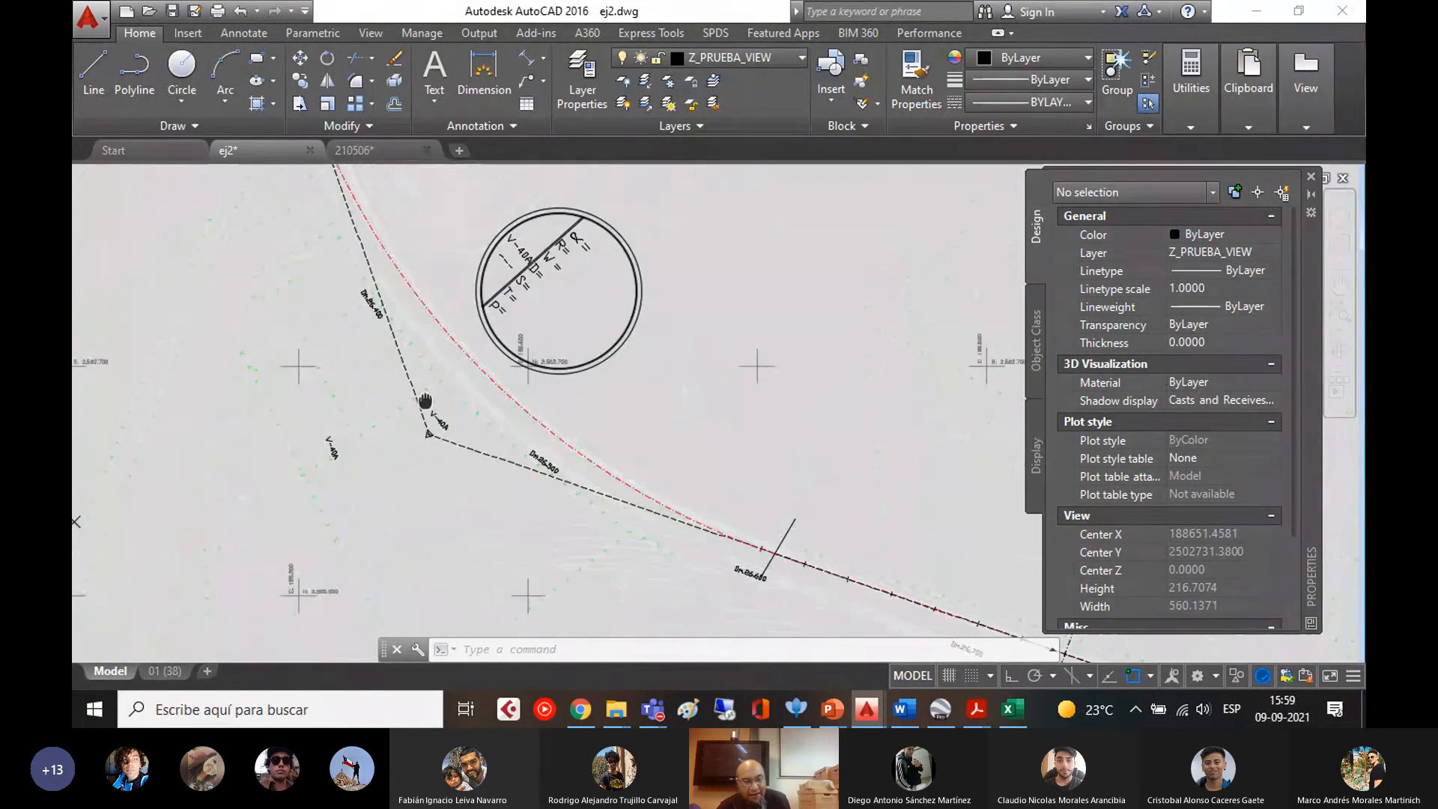
{"action": "left_click", "coordinate": [446, 437]}
{"action": "scroll", "coordinate": [457, 445], "scroll_direction": "down", "scroll_amount": 4}
{"action": "middle_click_drag", "start_coordinate": [457, 460], "coordinate": [267, 330]}
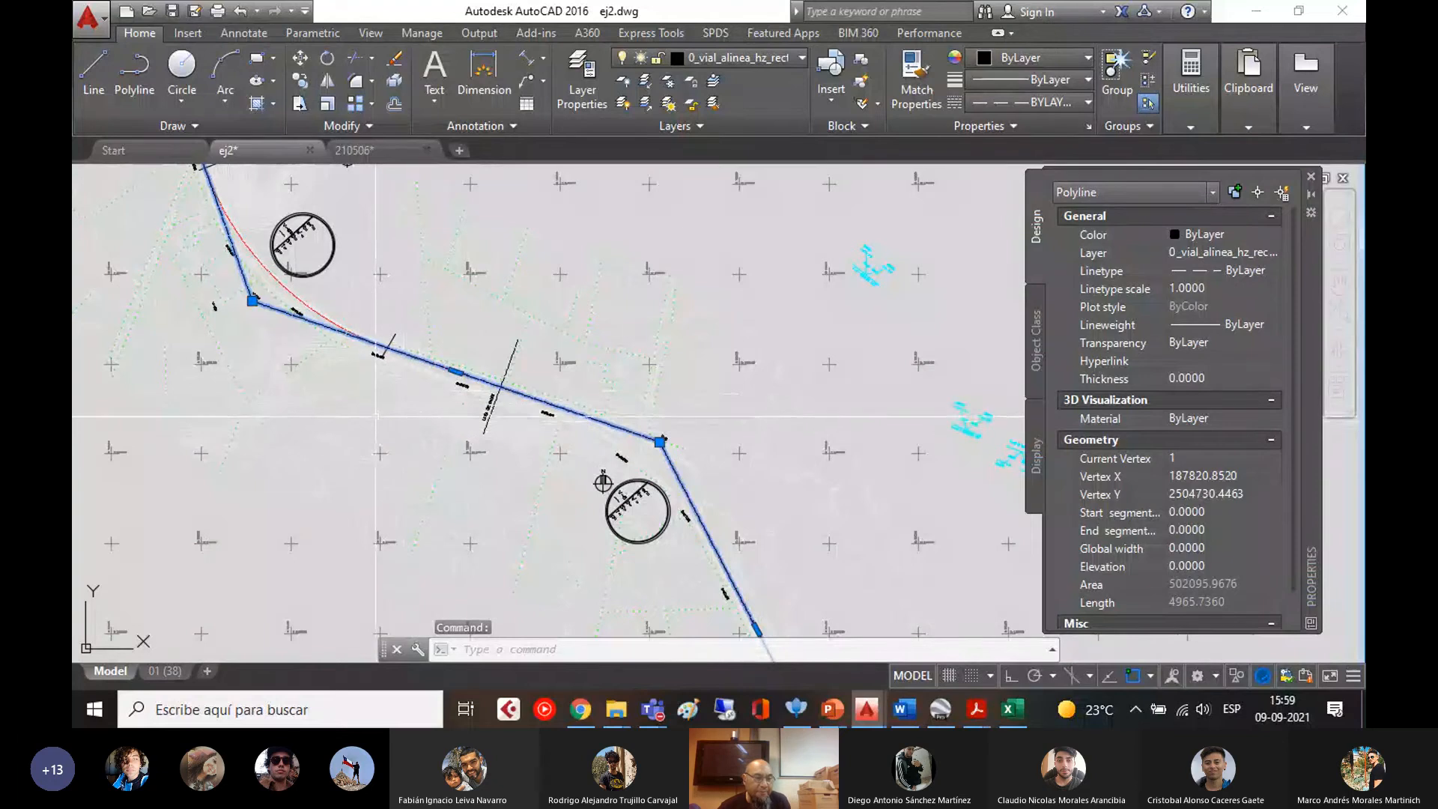
{"action": "key", "text": "Escape"}
{"action": "key", "text": "Escape"}
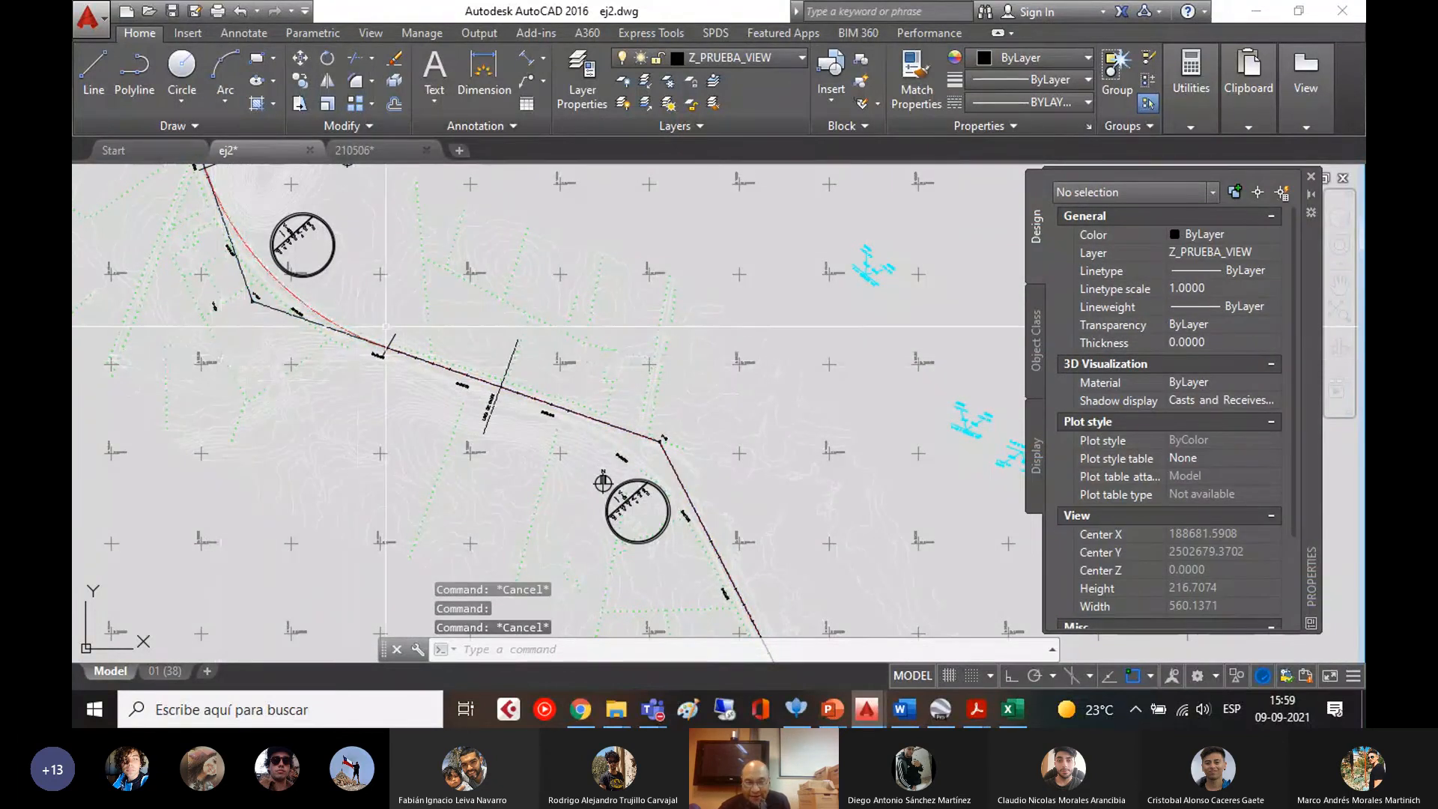
- Erase the two short crossing lines at the ends of the V-40A curve, near Dm.26.600 and Dm.26.300
{"action": "scroll", "coordinate": [392, 334], "scroll_direction": "up", "scroll_amount": 2}
{"action": "scroll", "coordinate": [394, 334], "scroll_direction": "up", "scroll_amount": 4}
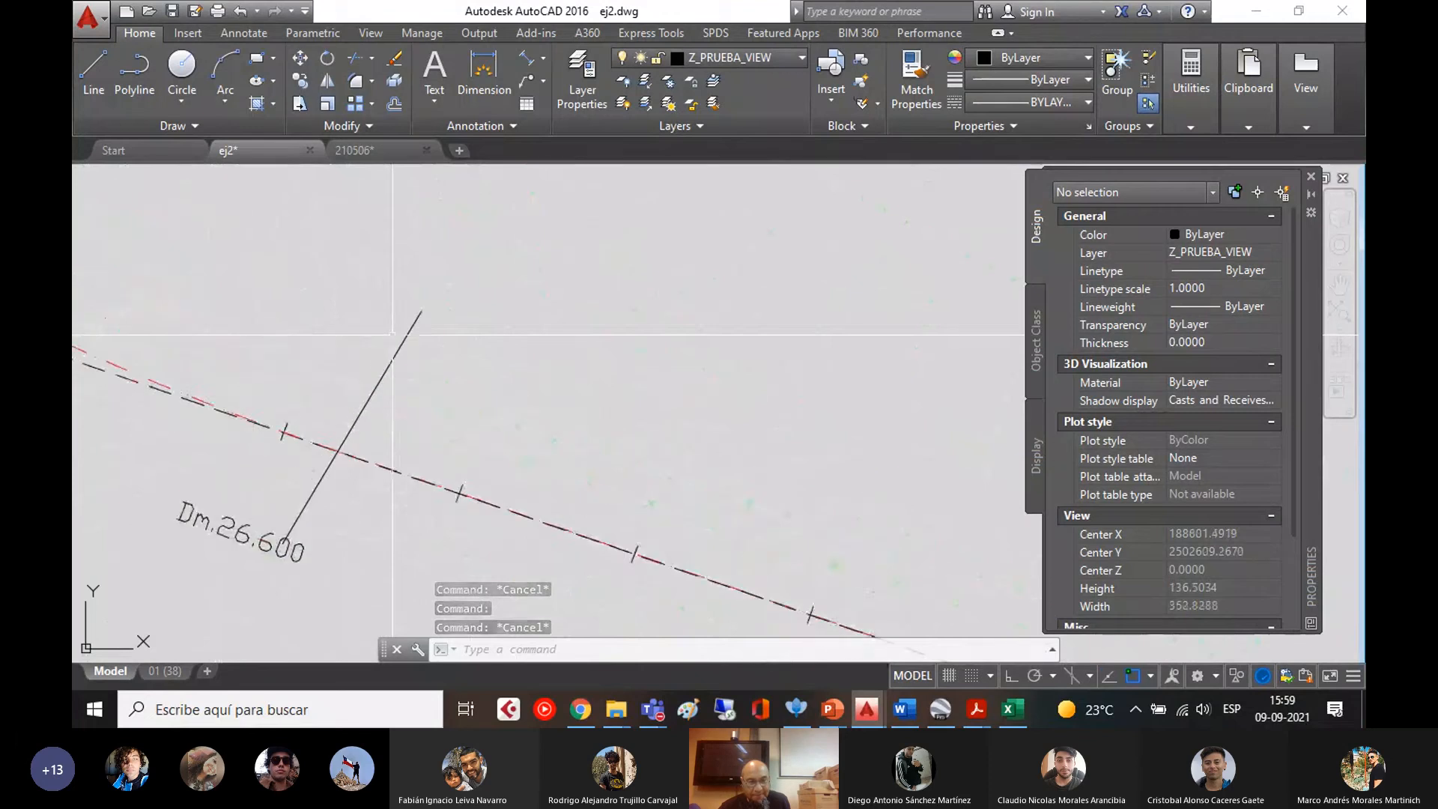
{"action": "left_click", "coordinate": [412, 322]}
{"action": "scroll", "coordinate": [411, 322], "scroll_direction": "down", "scroll_amount": 10}
{"action": "middle_click_drag", "start_coordinate": [214, 577], "coordinate": [272, 305]}
{"action": "scroll", "coordinate": [271, 305], "scroll_direction": "up", "scroll_amount": 9}
{"action": "left_click", "coordinate": [201, 300]}
{"action": "key", "text": "Delete"}
{"action": "scroll", "coordinate": [559, 451], "scroll_direction": "down", "scroll_amount": 3}
{"action": "scroll", "coordinate": [559, 451], "scroll_direction": "down", "scroll_amount": 7}
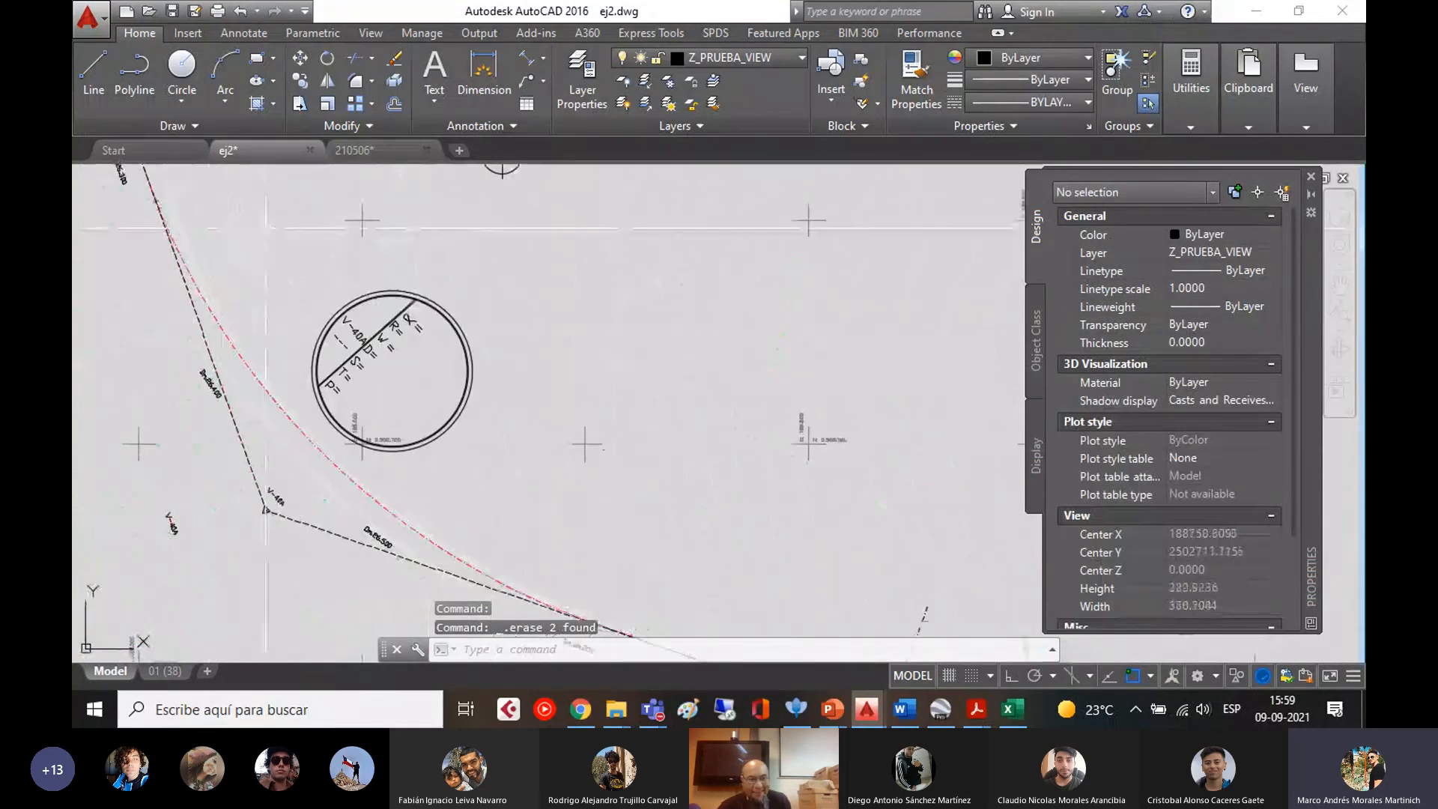
- Erase the radius 330 arc at V-40A
{"action": "scroll", "coordinate": [361, 391], "scroll_direction": "up", "scroll_amount": 2}
{"action": "left_click", "coordinate": [296, 397]}
{"action": "scroll", "coordinate": [296, 400], "scroll_direction": "down", "scroll_amount": 3}
{"action": "key", "text": "Delete"}
{"action": "scroll", "coordinate": [316, 451], "scroll_direction": "up", "scroll_amount": 1}
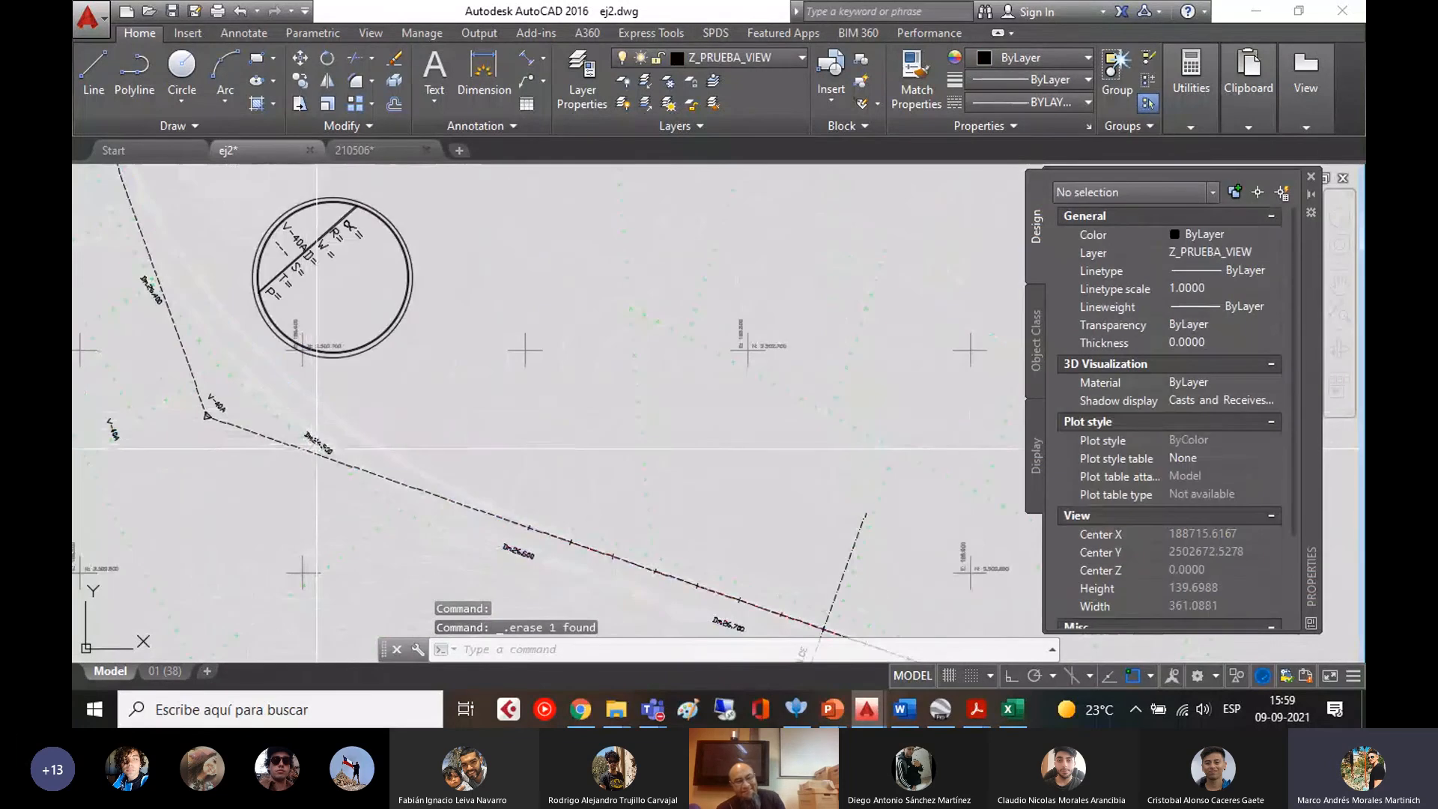
- Undo the erasure of the V-40A arc and of the two short crossing lines
{"action": "left_click", "coordinate": [242, 11]}
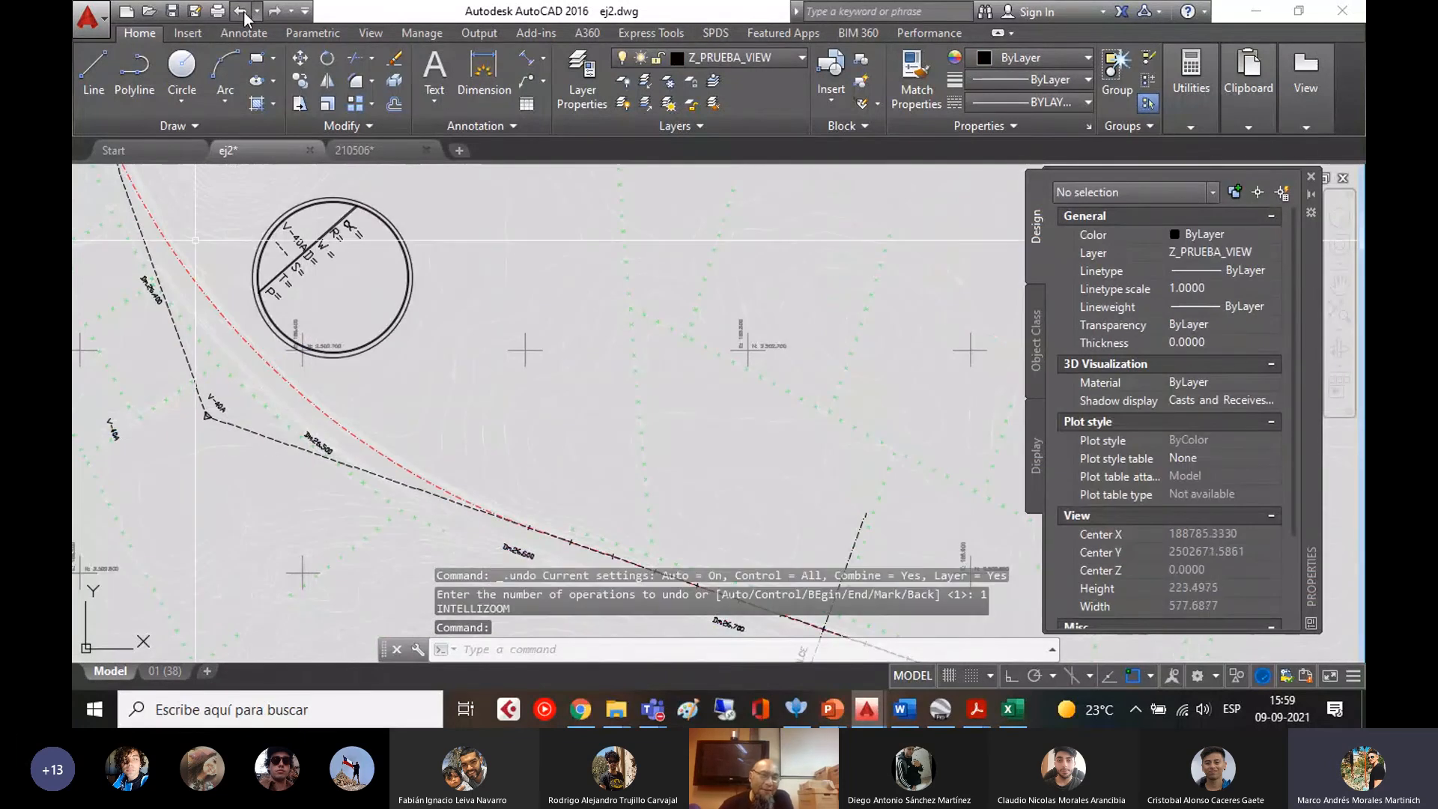
{"action": "left_click", "coordinate": [242, 12]}
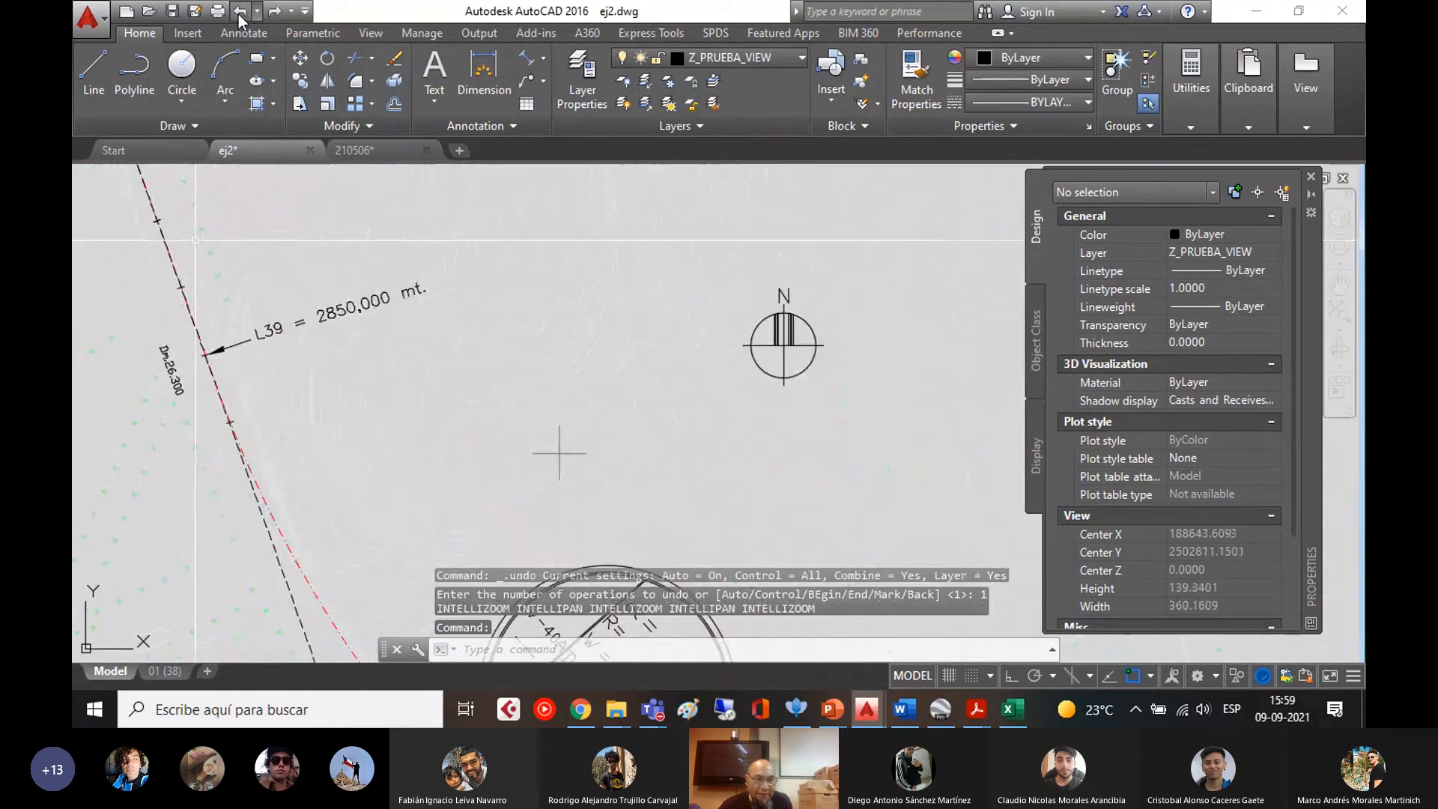
{"action": "left_click", "coordinate": [240, 12]}
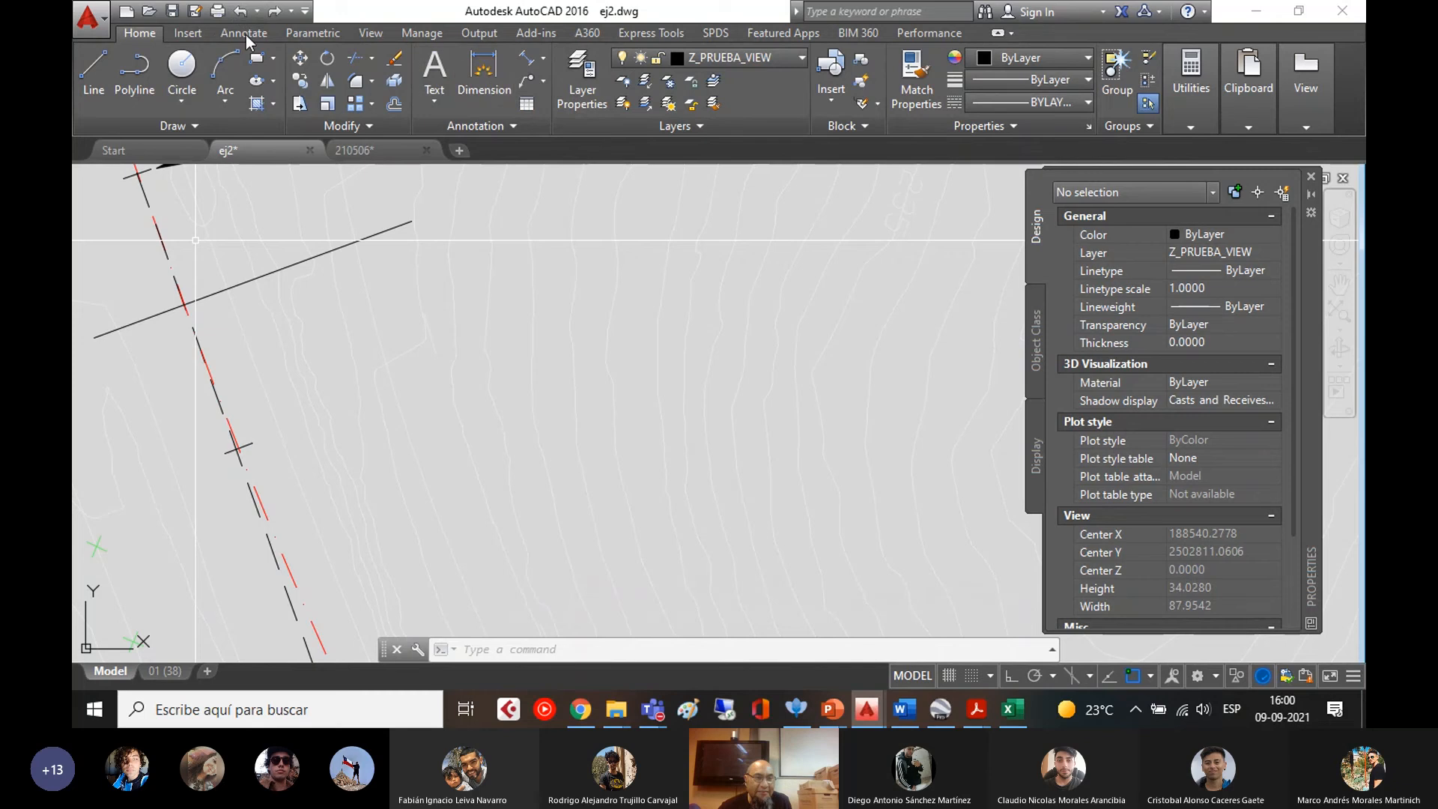
{"action": "left_click", "coordinate": [239, 12]}
{"action": "left_click", "coordinate": [239, 12]}
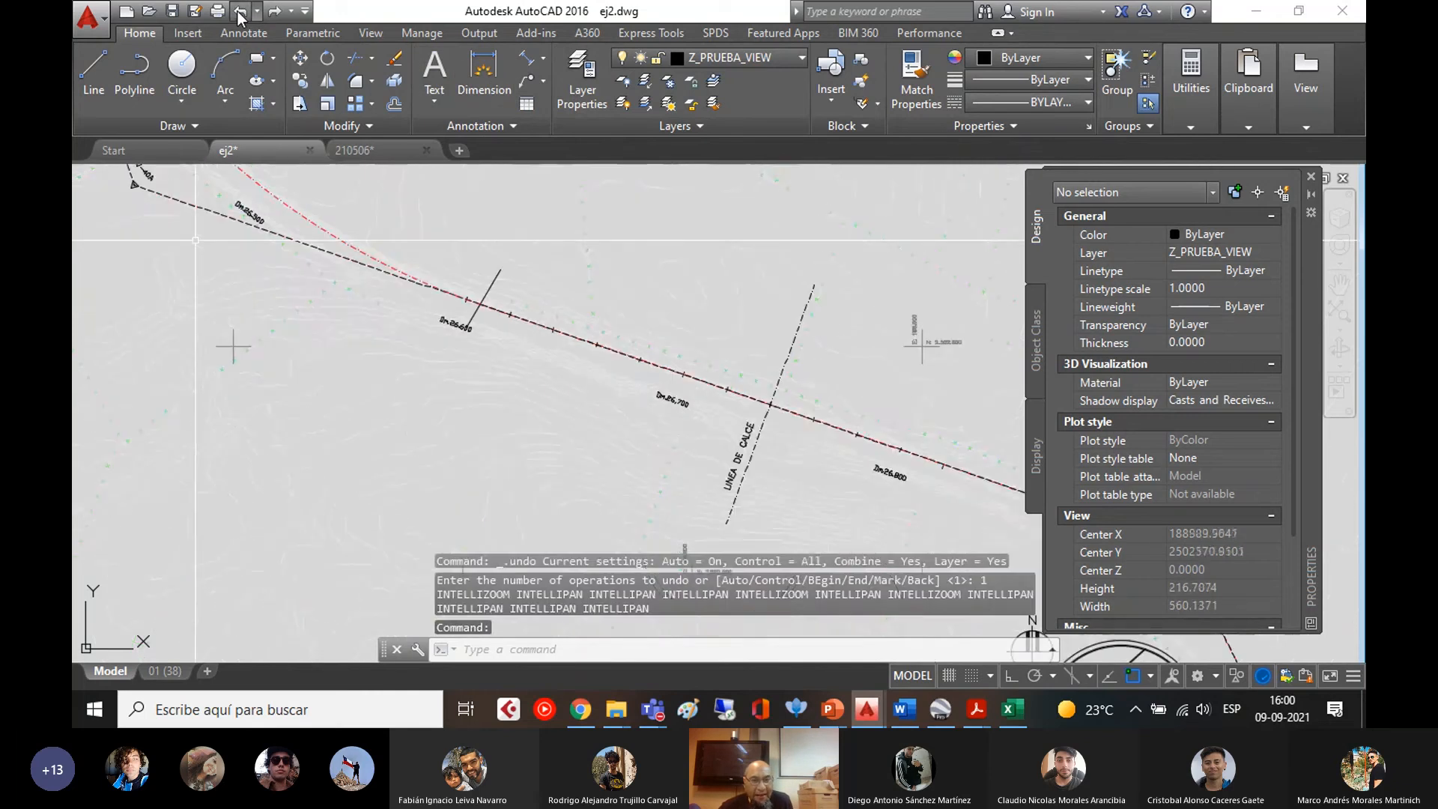
{"action": "left_click", "coordinate": [239, 11]}
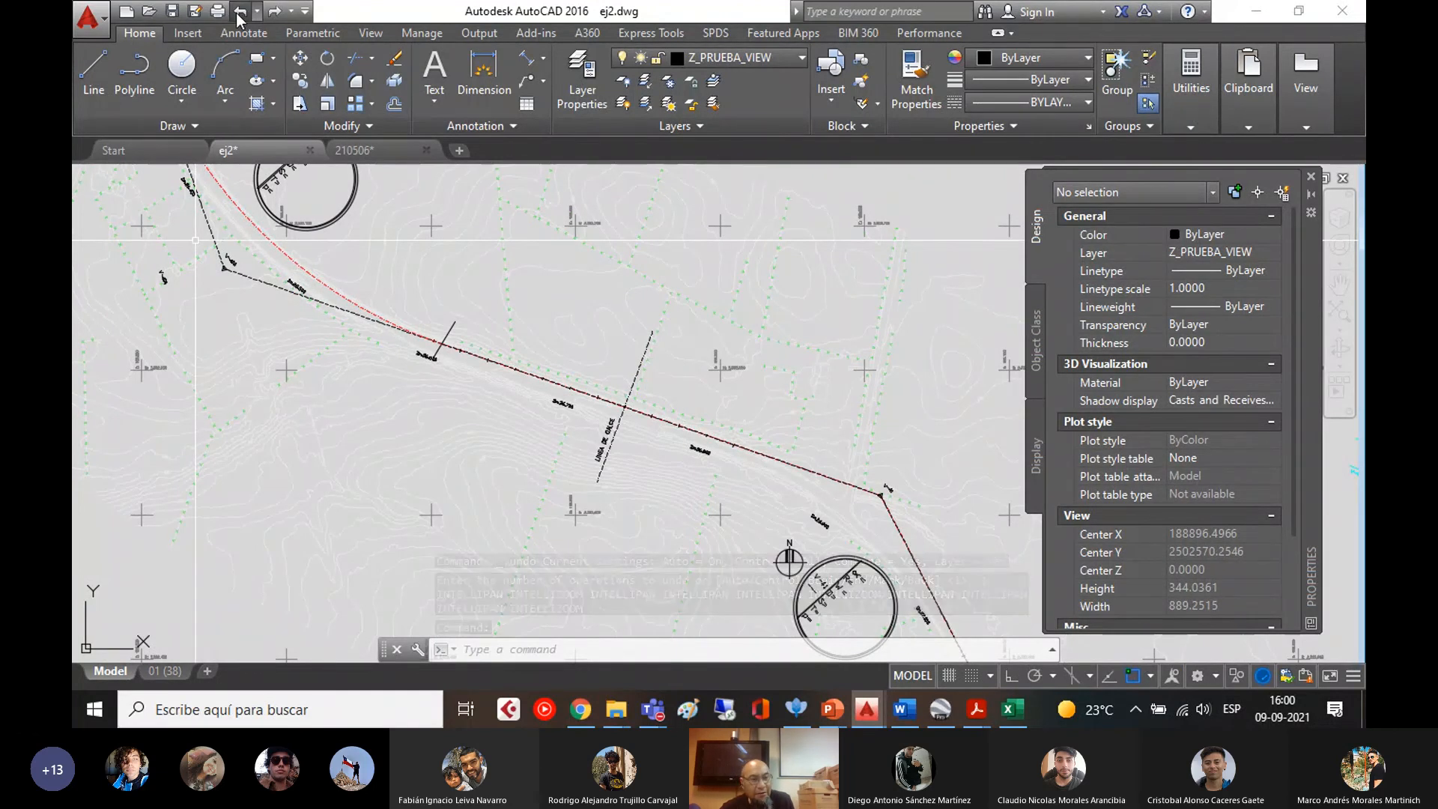
- Undo further back through the arc's layer change, the straight alignment layer's display, the trims and the short crossing polylines
{"action": "left_click", "coordinate": [240, 12]}
{"action": "left_click", "coordinate": [239, 12]}
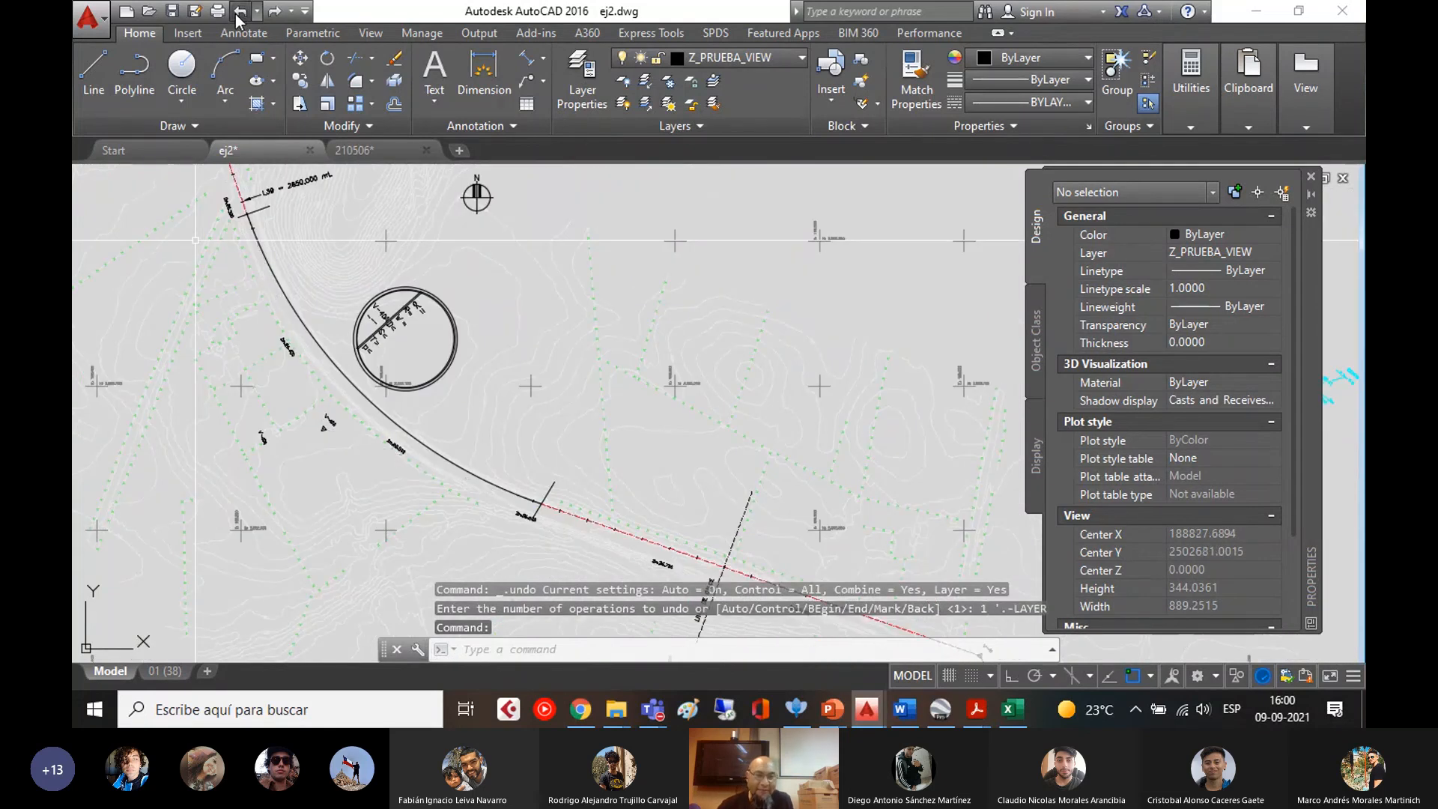
{"action": "left_click", "coordinate": [238, 15]}
{"action": "left_click", "coordinate": [237, 15]}
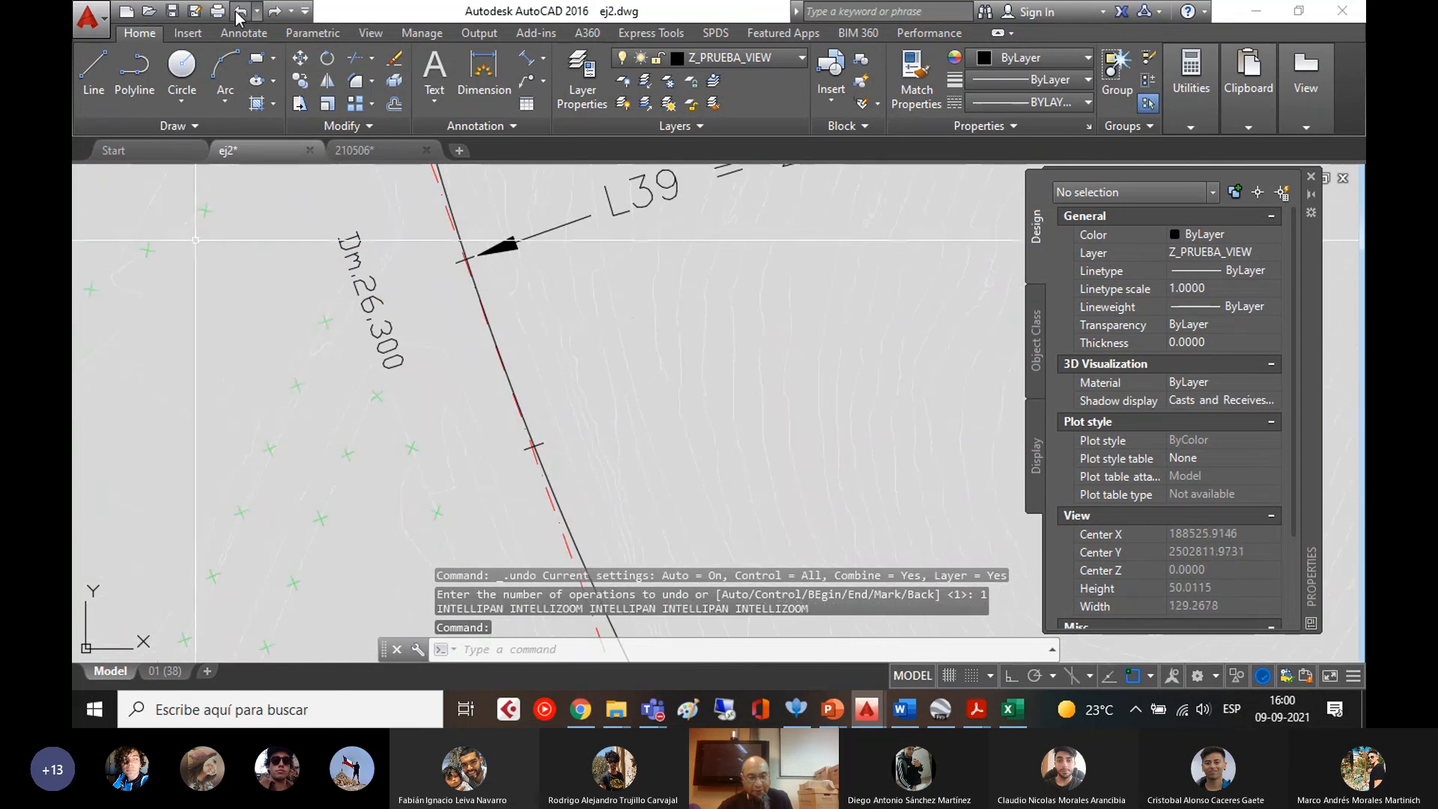
{"action": "left_click", "coordinate": [237, 15]}
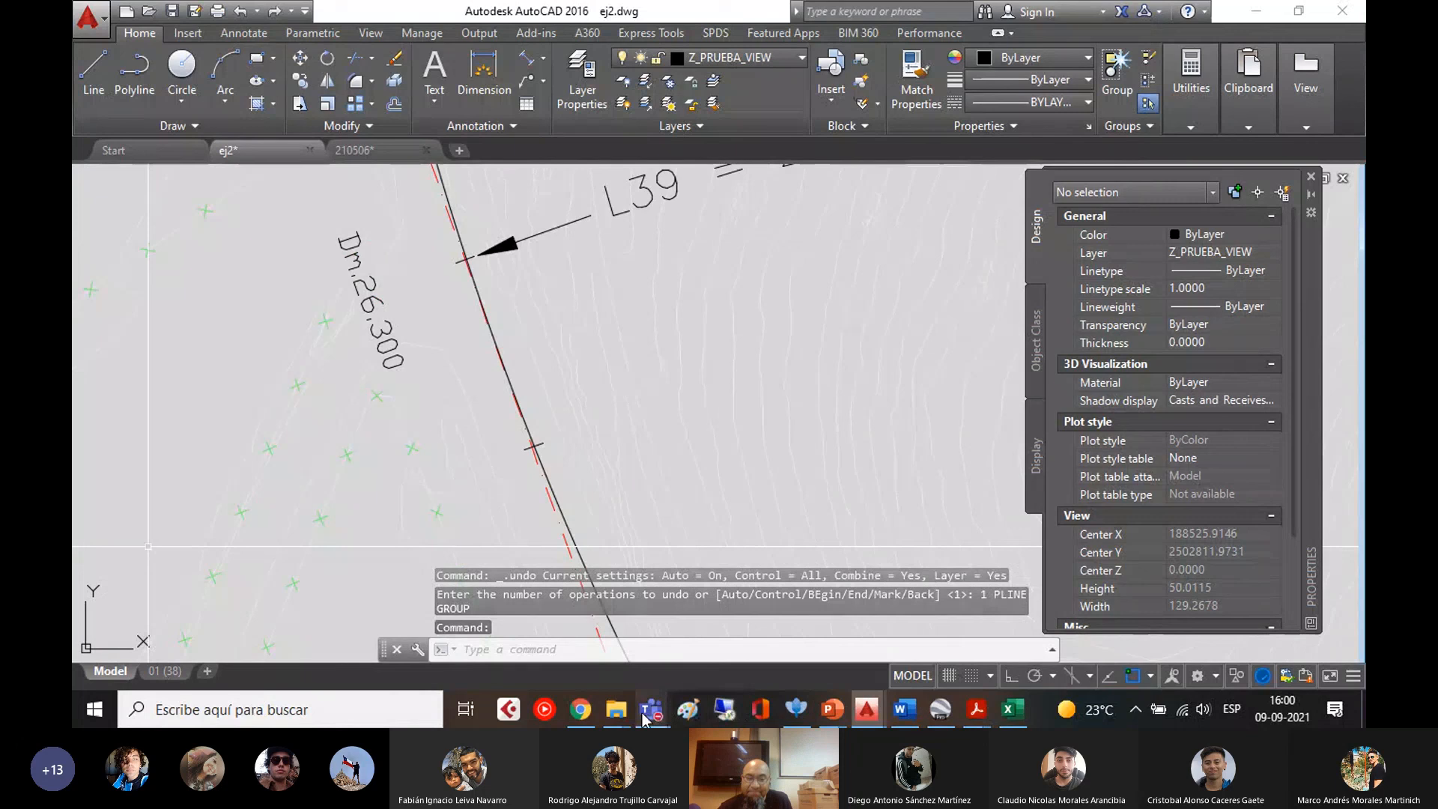
- Switch to the Teams meeting, turn off the camera and microphone, and stop sharing the screen
{"action": "mouse_move", "coordinate": [646, 718]}
{"action": "left_click", "coordinate": [737, 573]}
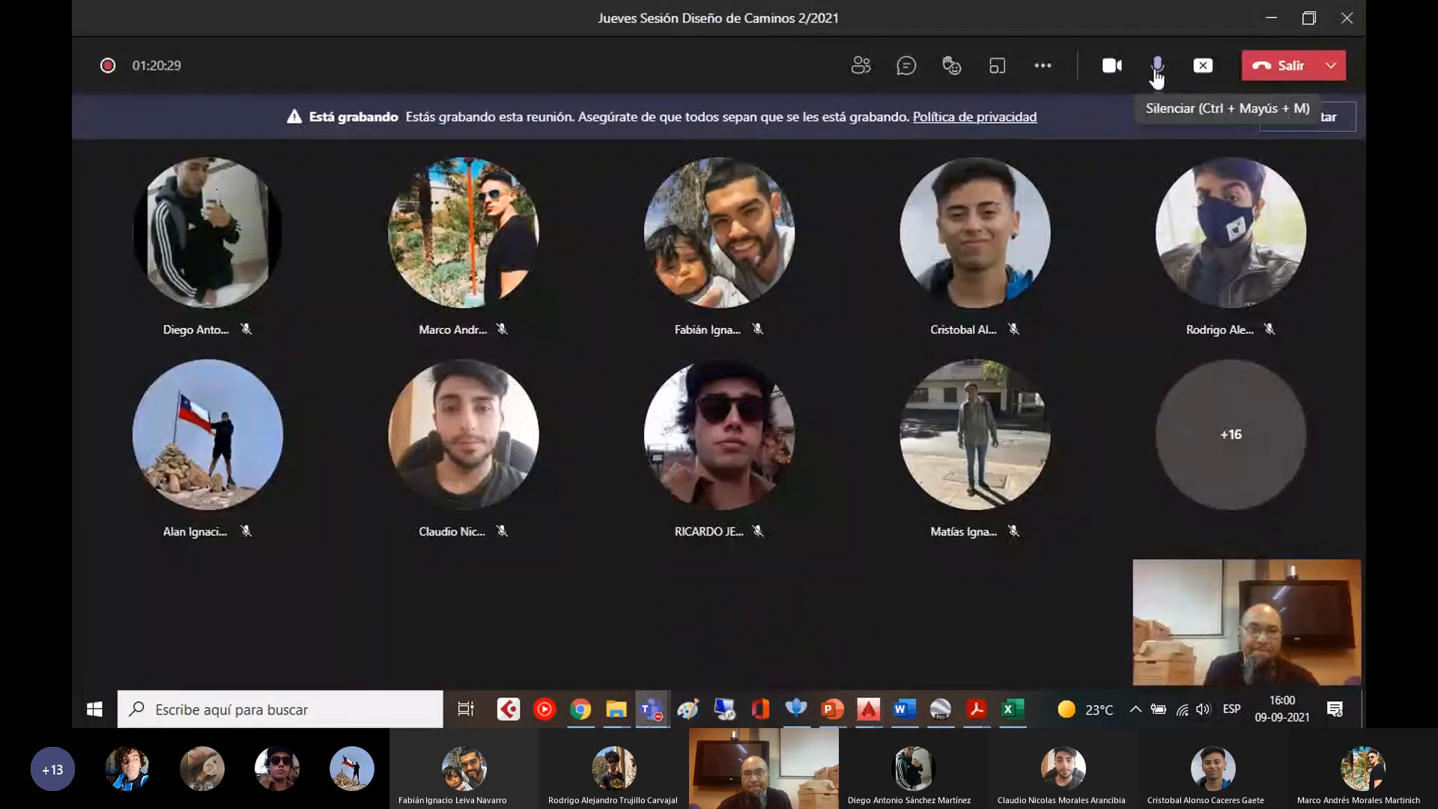
{"action": "left_click", "coordinate": [1112, 65]}
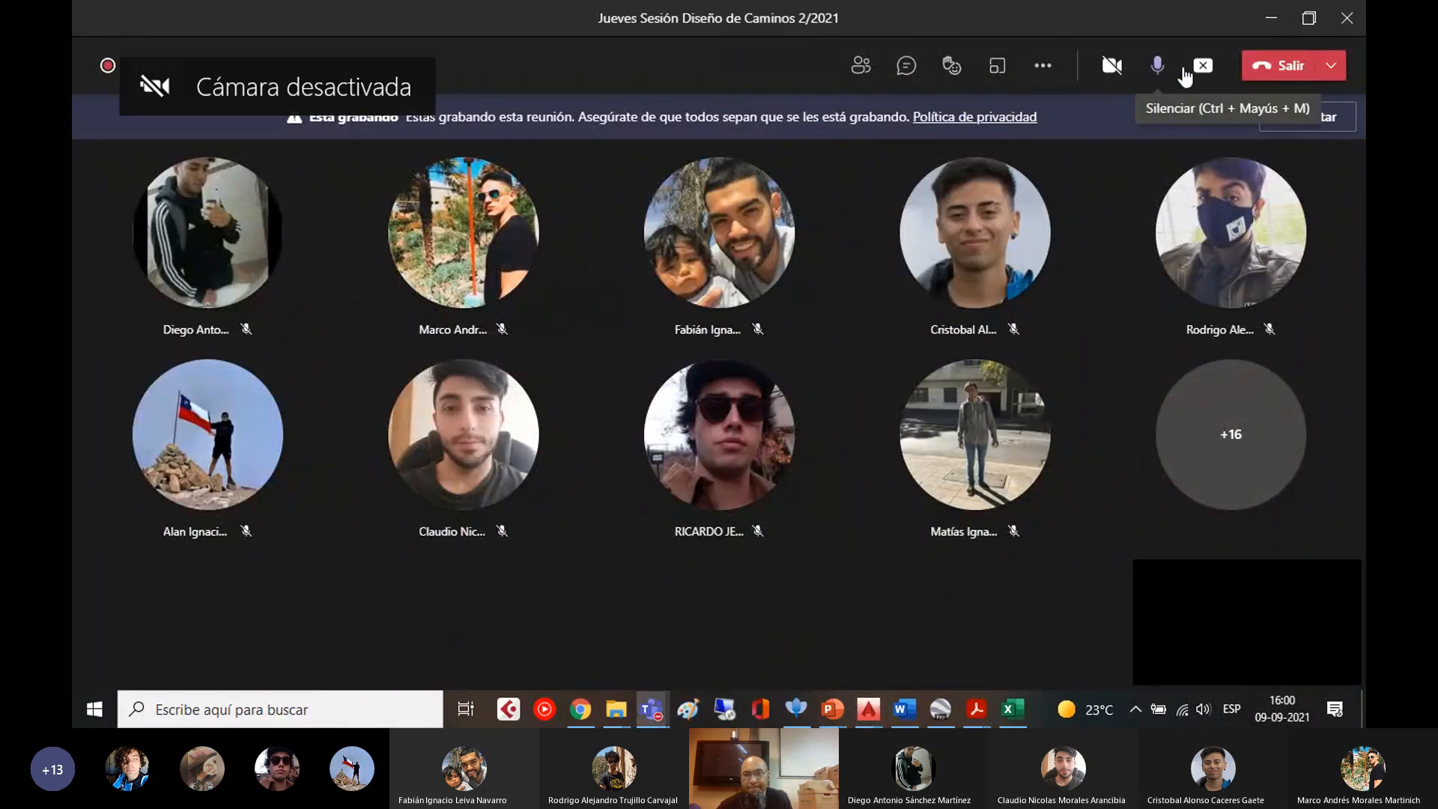
{"action": "left_click", "coordinate": [1158, 69]}
{"action": "left_click", "coordinate": [1203, 67]}
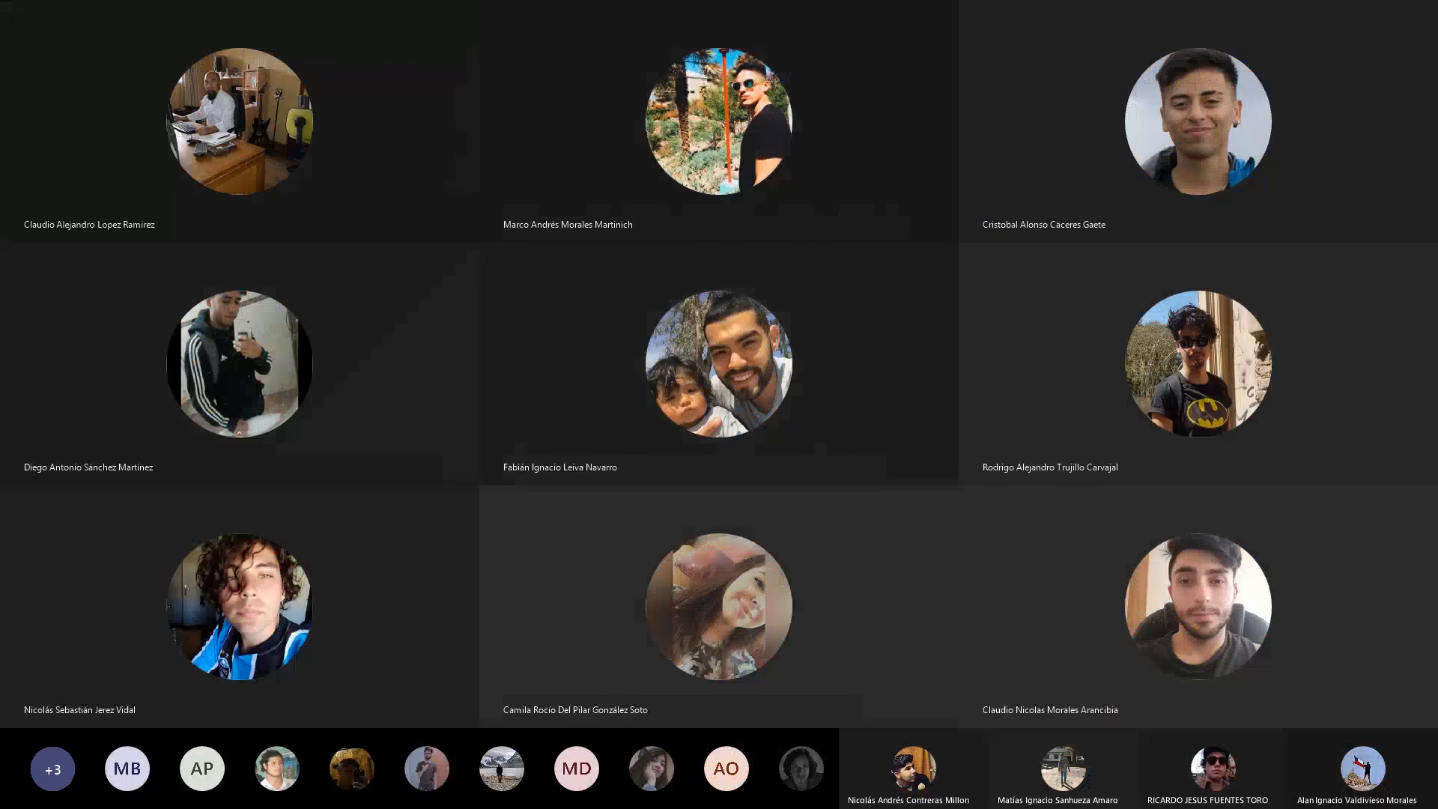